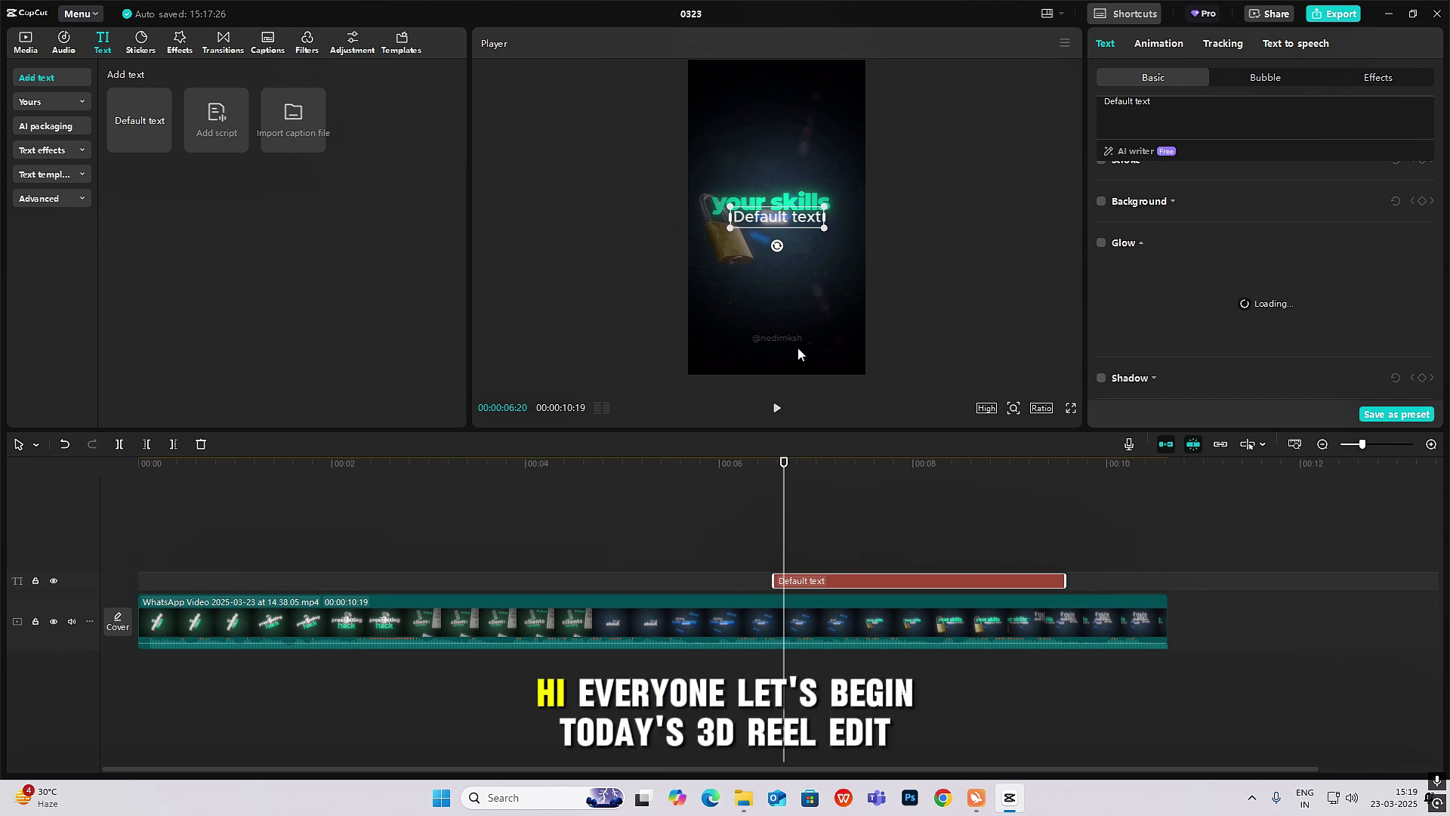
- Delete the default text clip from the timeline
drag(786, 535, 121, 546)
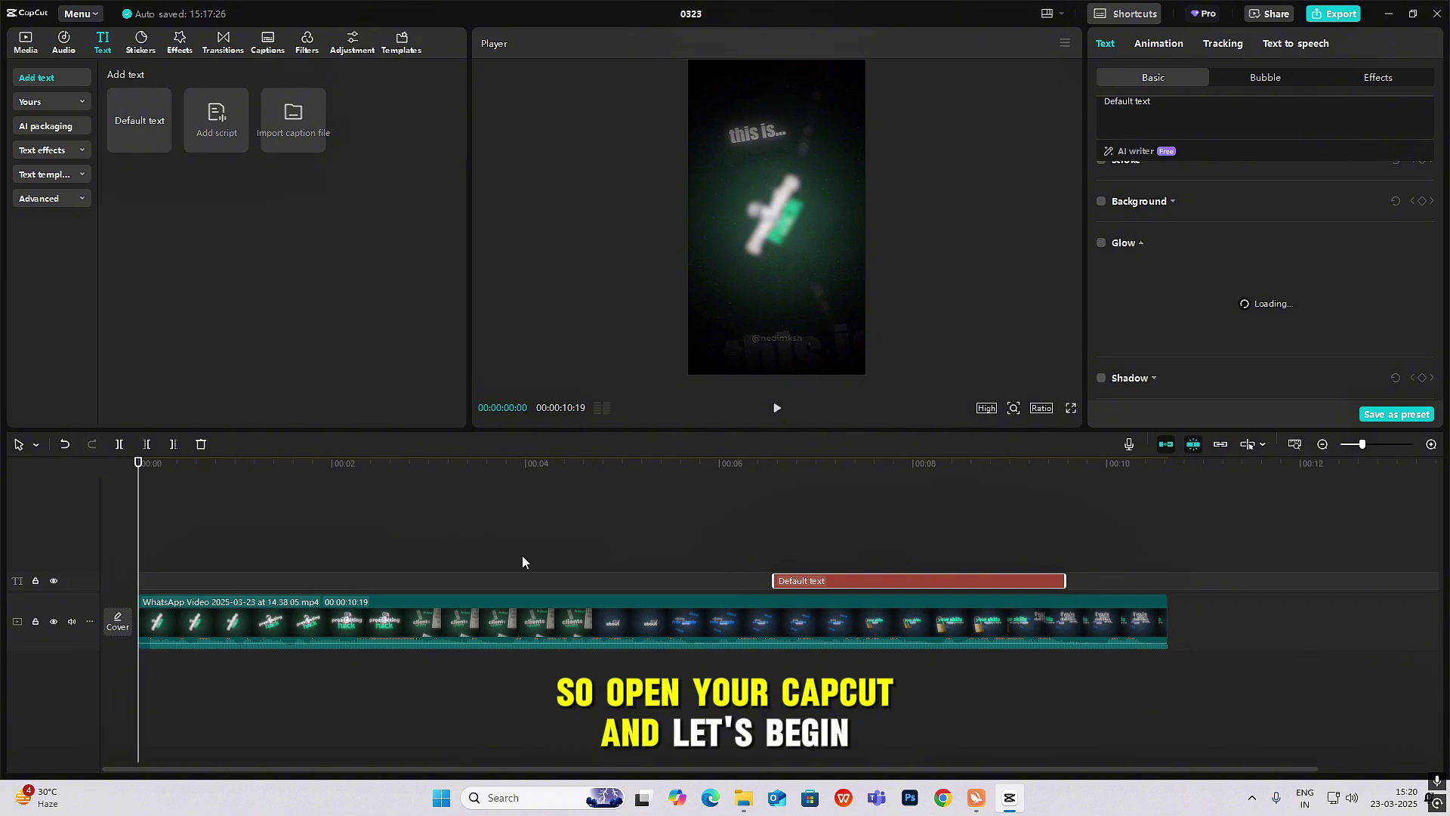
key(Delete)
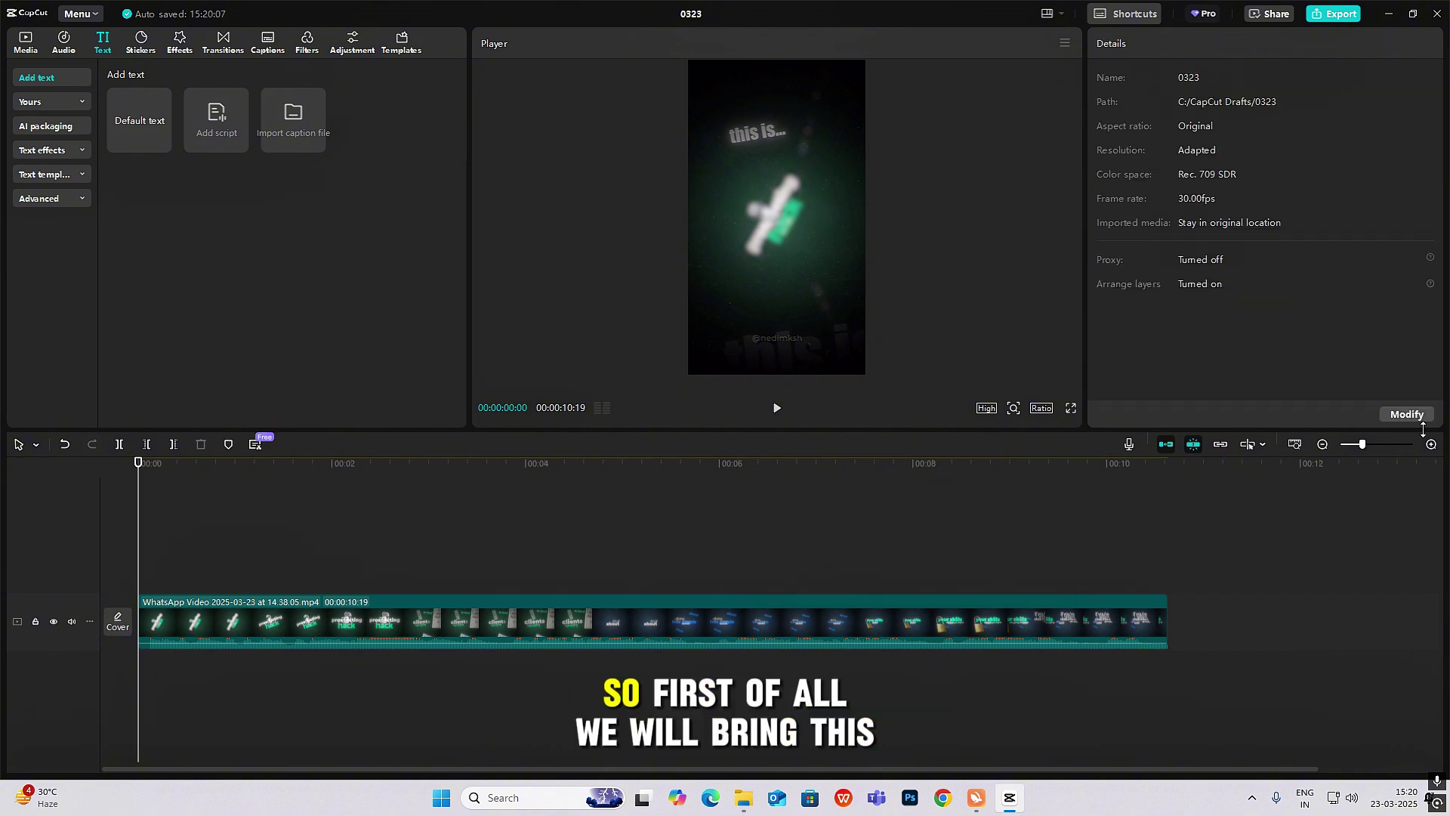
- Turn off the main track magnet and move the video clip along its track to start at about 8 seconds
click(1167, 445)
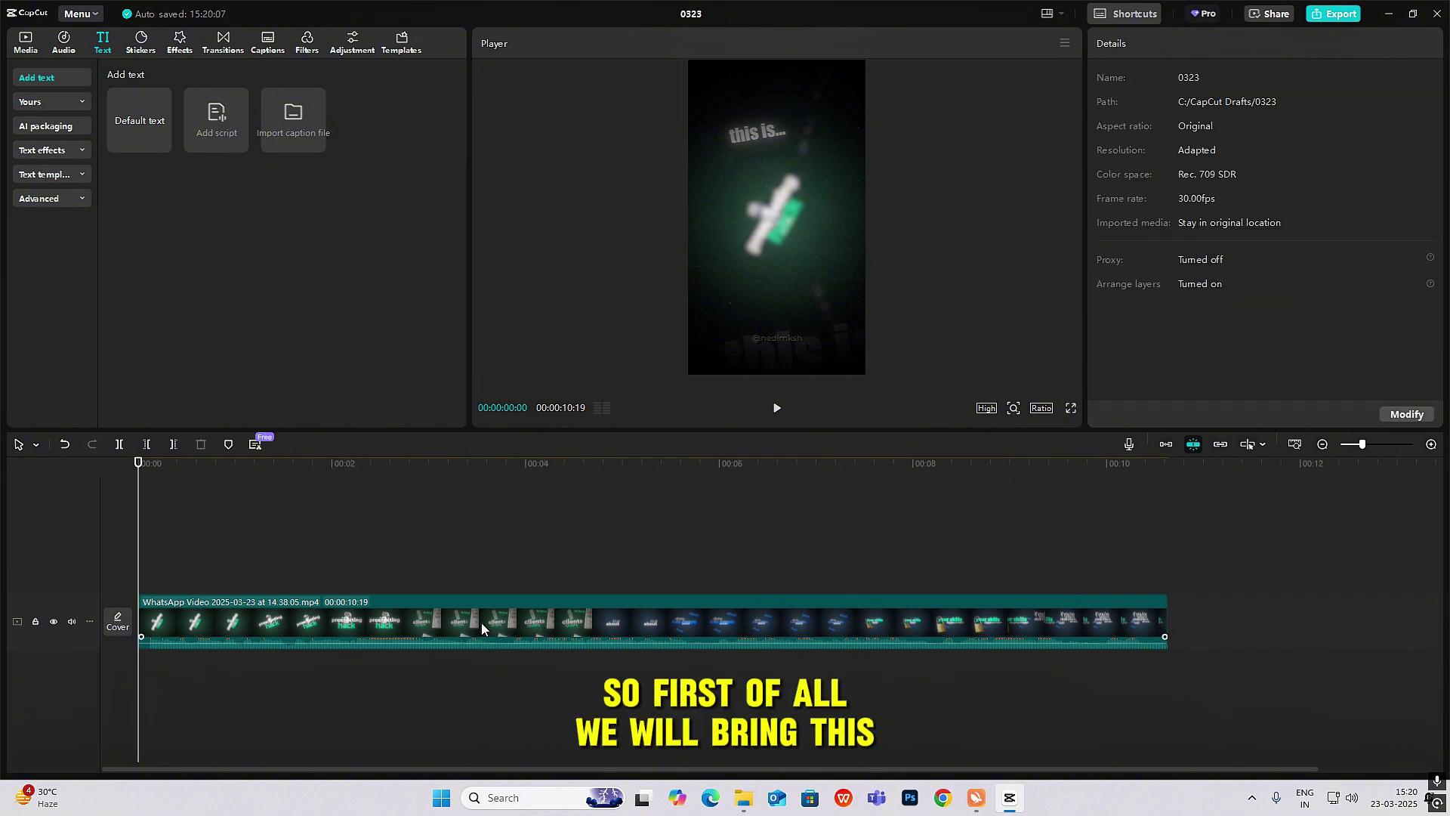
drag(482, 623, 929, 621)
click(1323, 444)
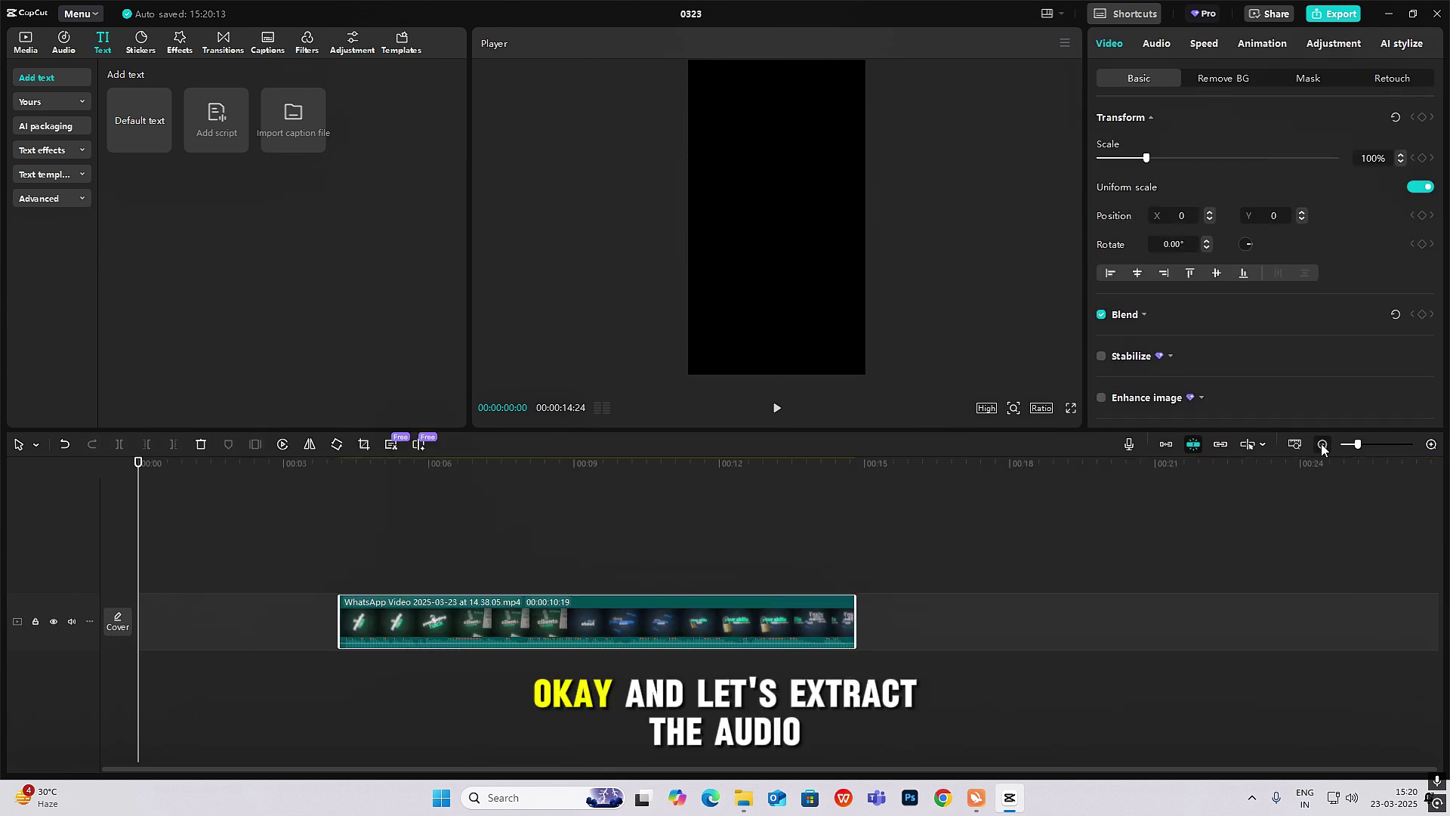
drag(506, 623, 682, 621)
click(534, 544)
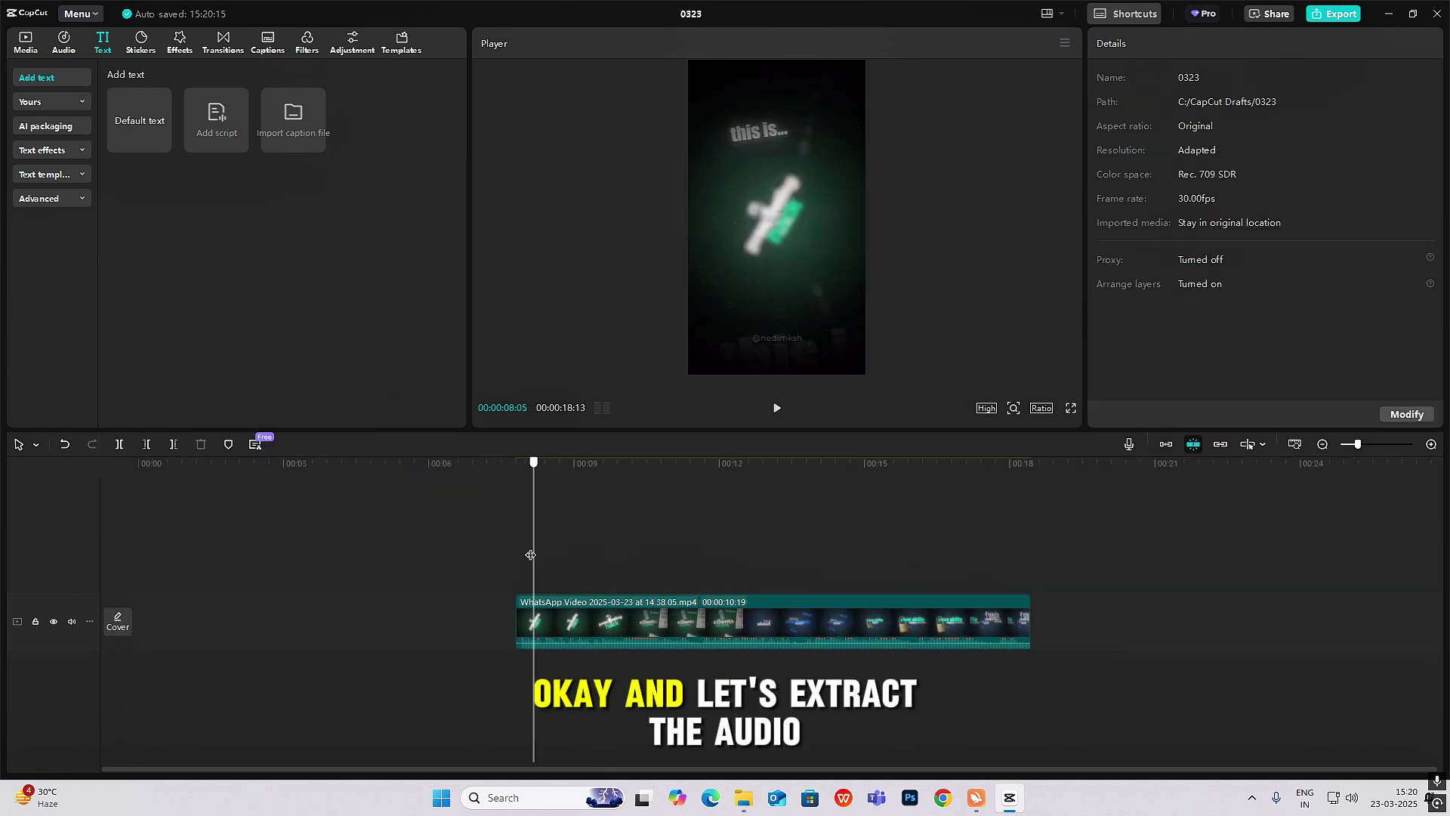
click(519, 544)
- Separate the audio from the video clip and place the audio clip at the start of the timeline
click(614, 621)
right_click(595, 601)
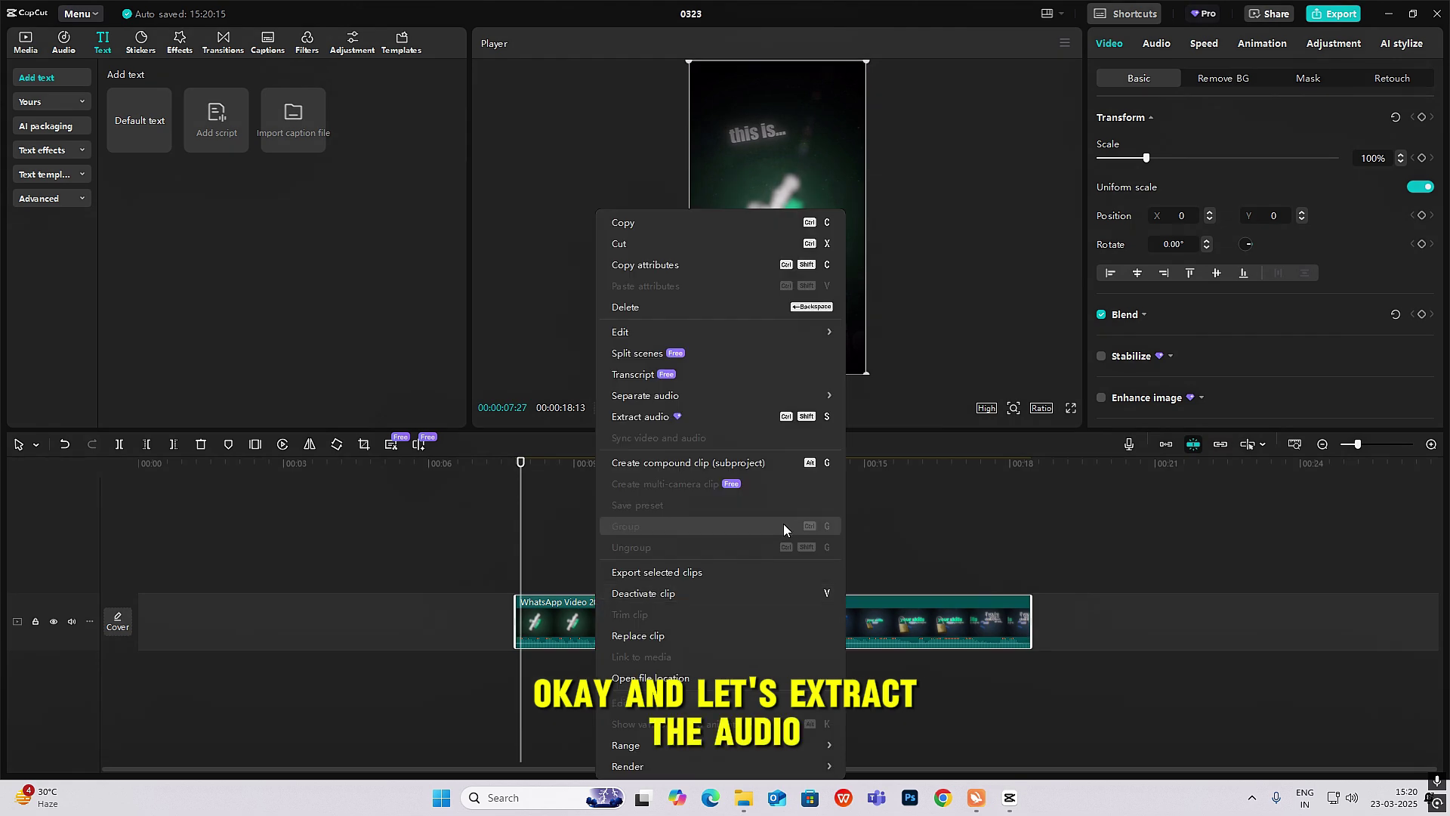
click(718, 394)
drag(604, 669, 198, 672)
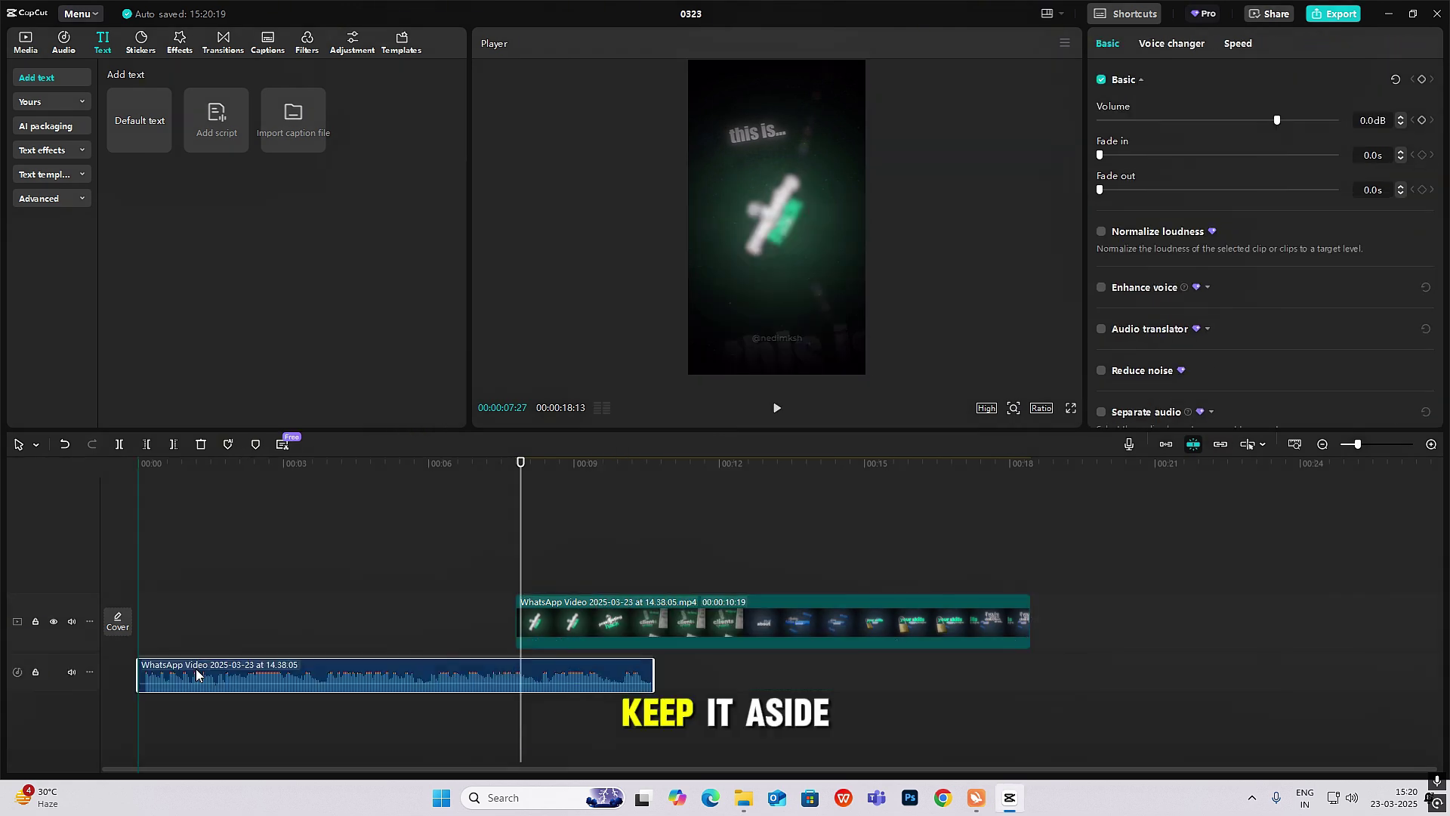
- Restore the video clip's own audio and position the clip directly after the separated audio, starting at about 00:00:10:28
drag(633, 633, 879, 626)
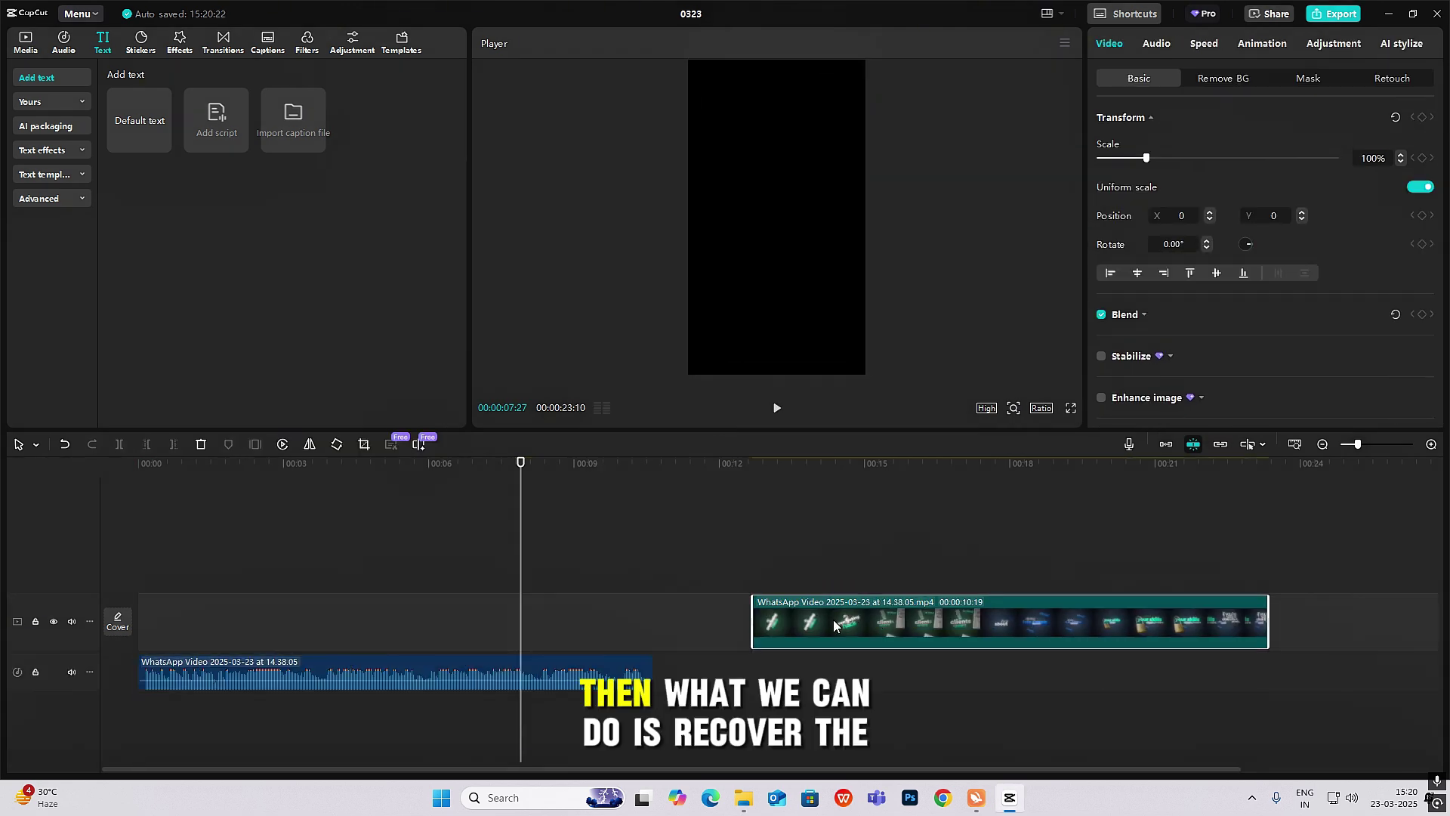
right_click(861, 628)
click(937, 418)
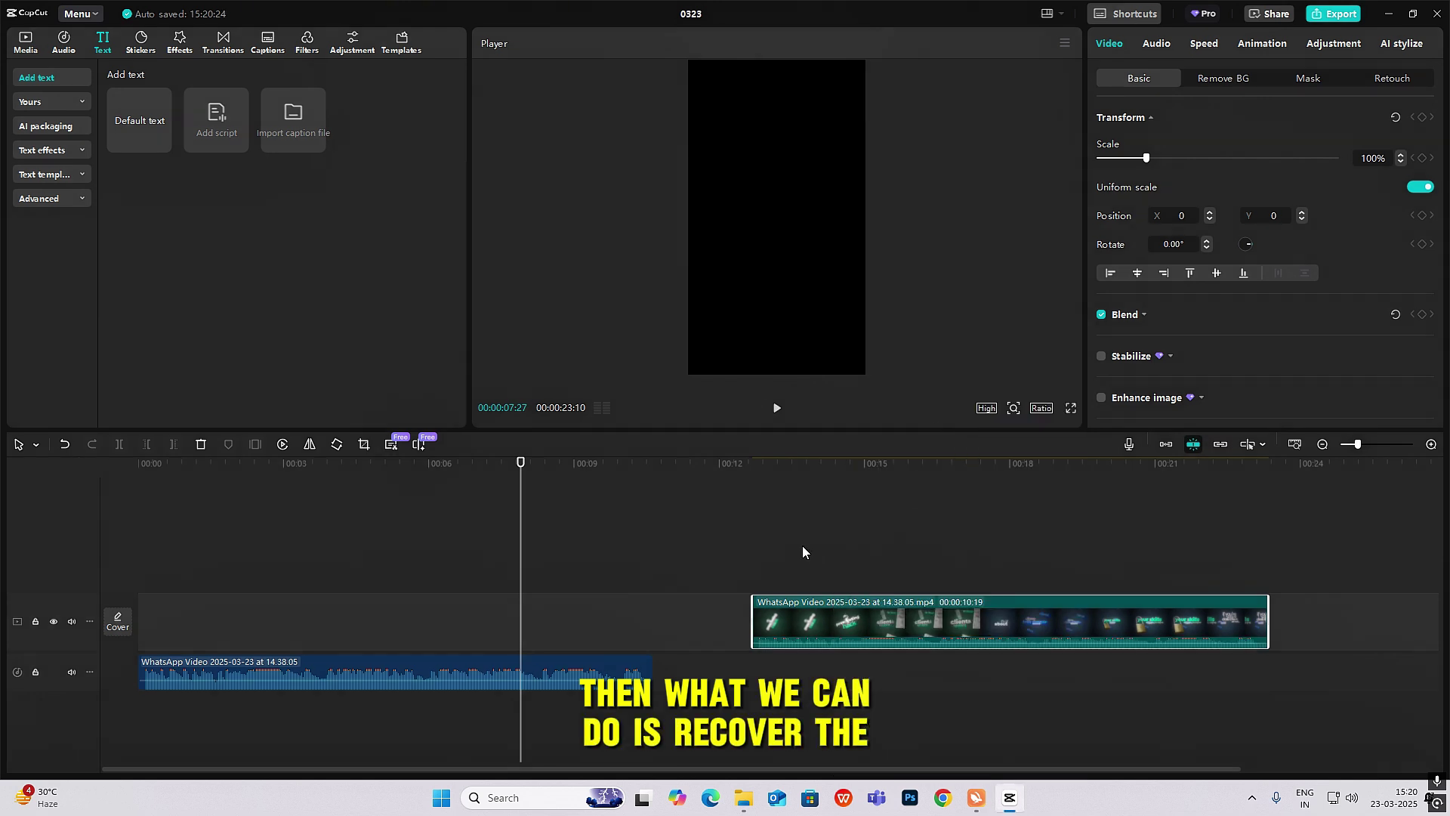
click(770, 546)
drag(769, 608, 685, 603)
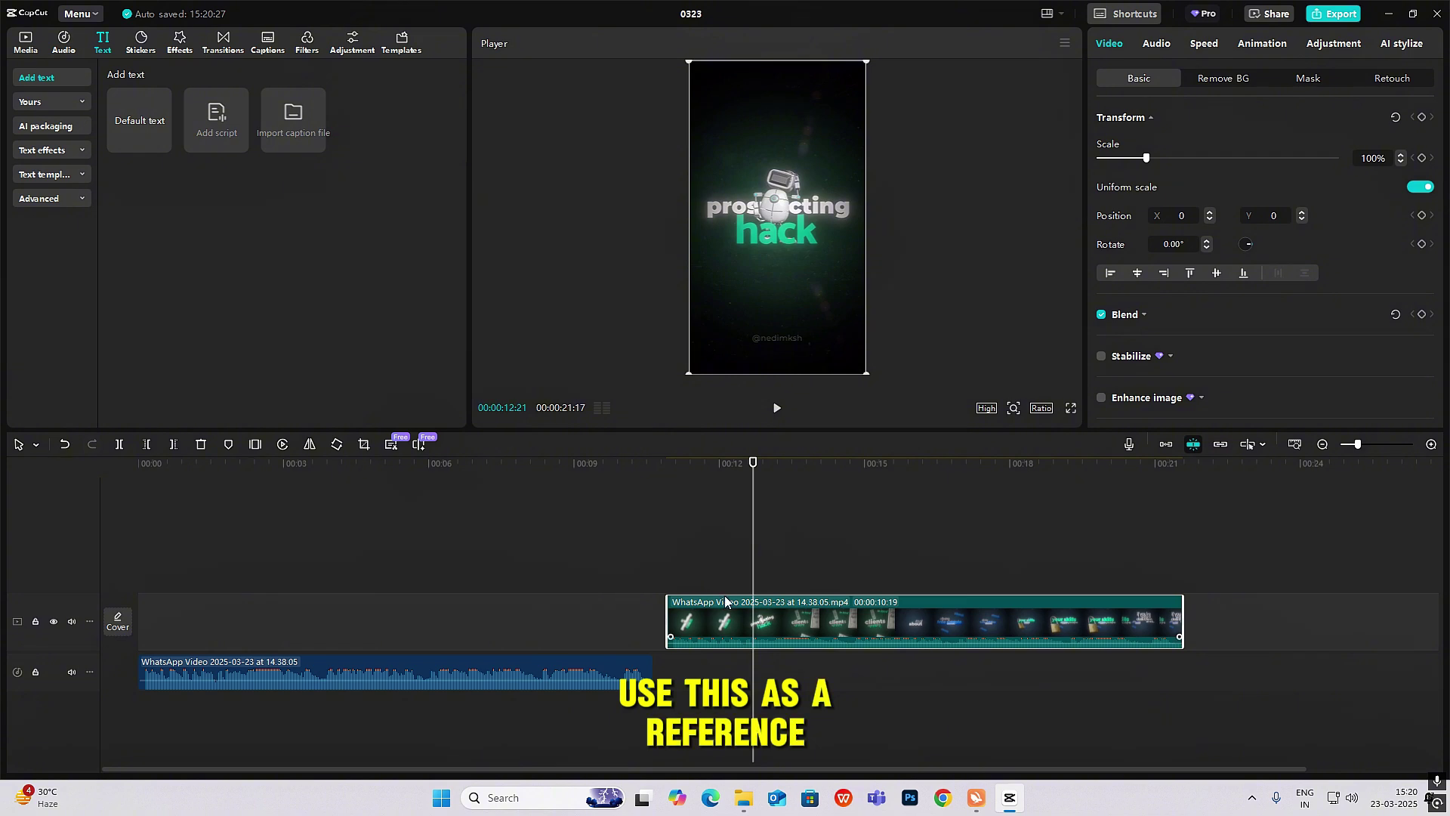
- Play through the reference video's opening robot scene to find where the first scene ends
click(671, 567)
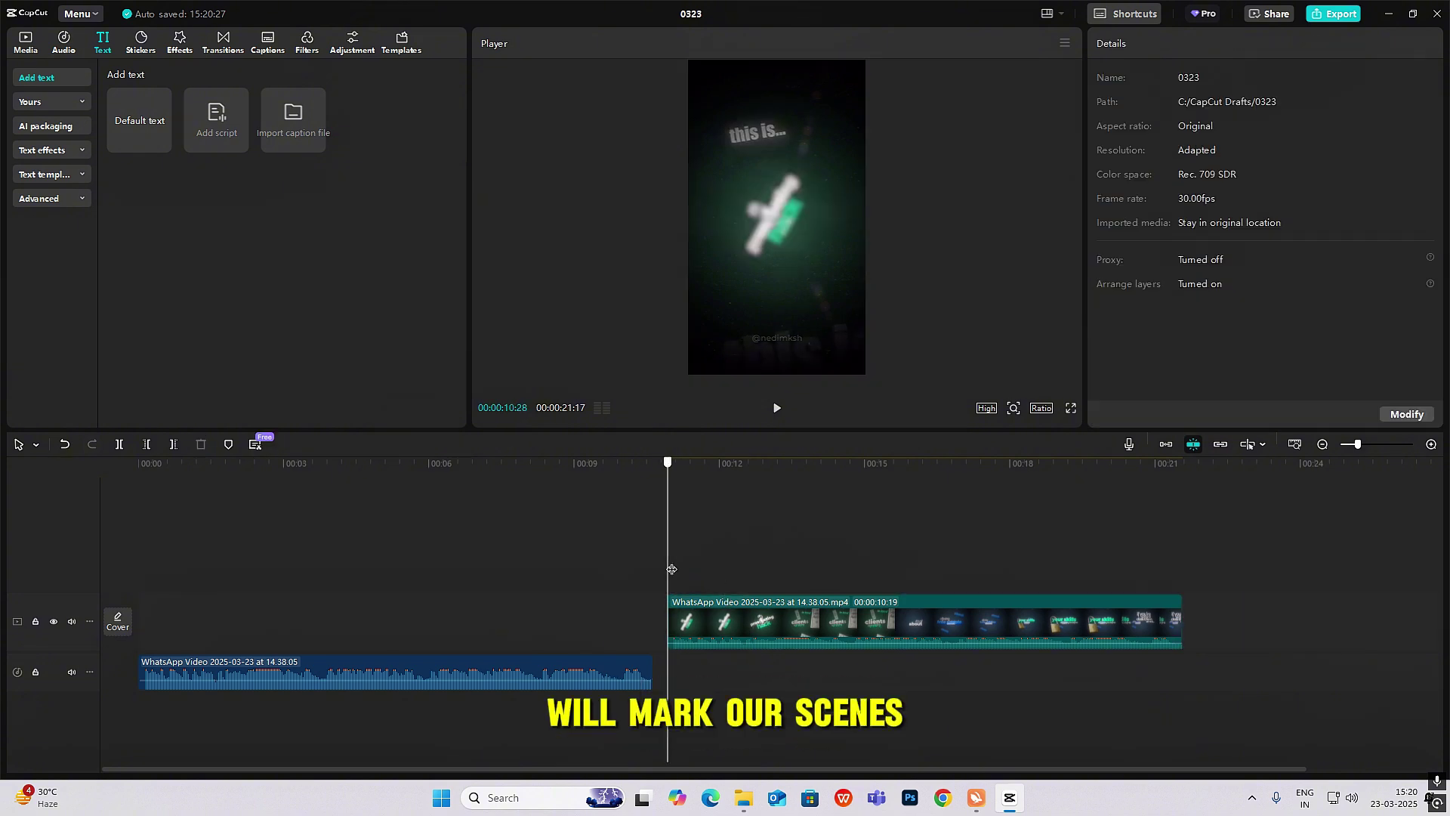
drag(671, 568, 735, 587)
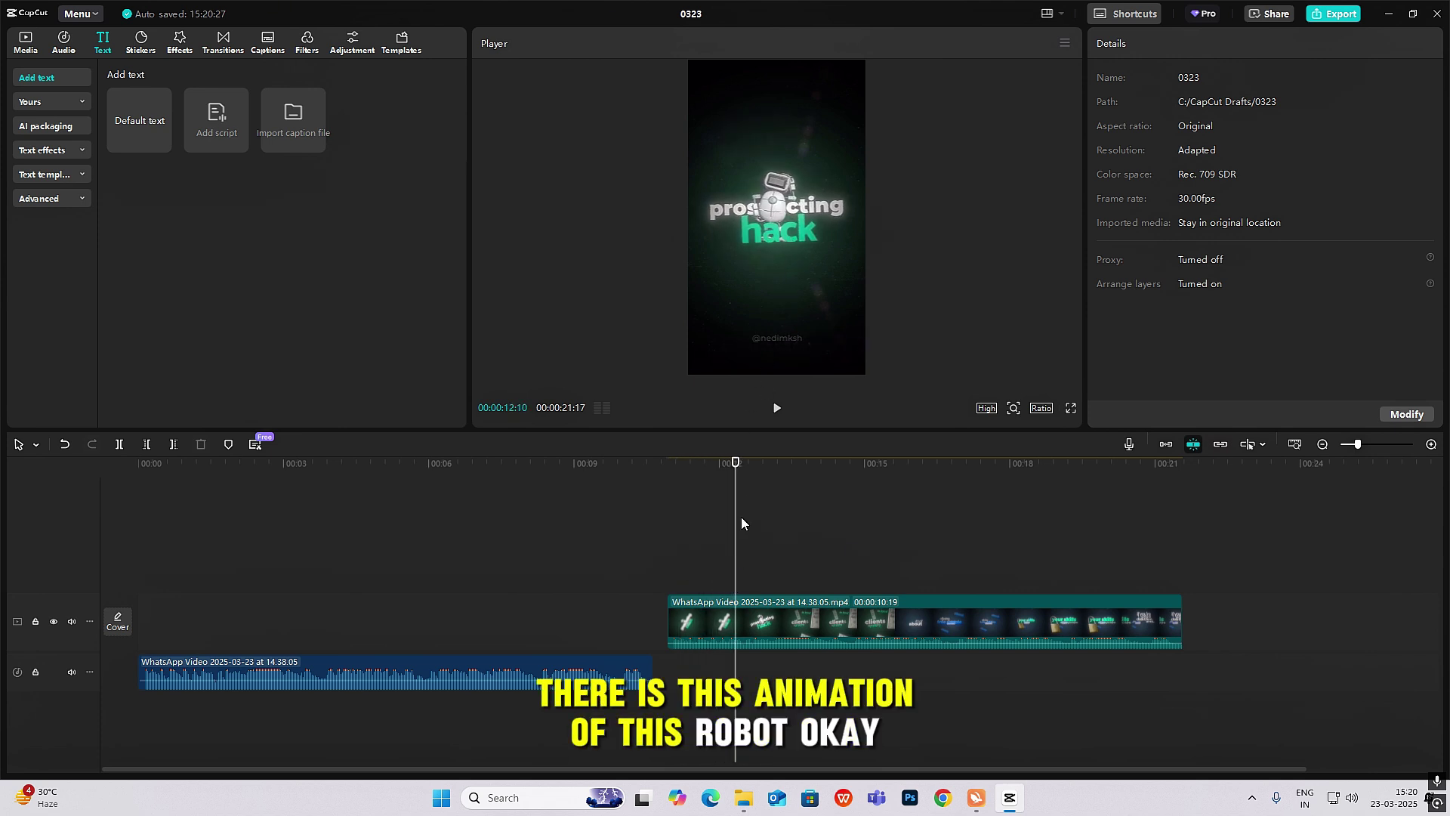
drag(741, 517, 680, 559)
key(space)
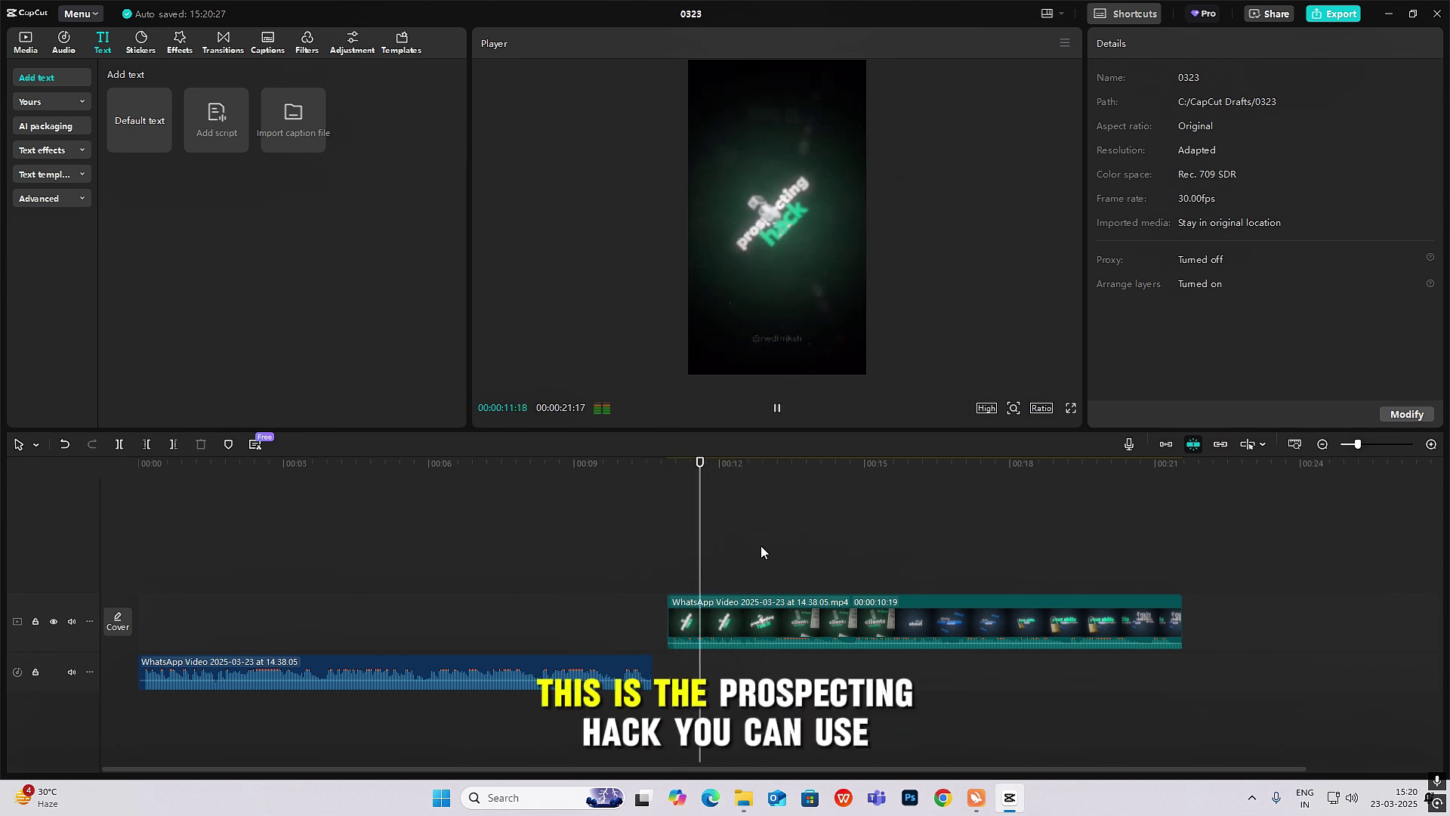
- Add a marker named "1st sec" to the separated audio clip at 00:00:01:19
click(217, 676)
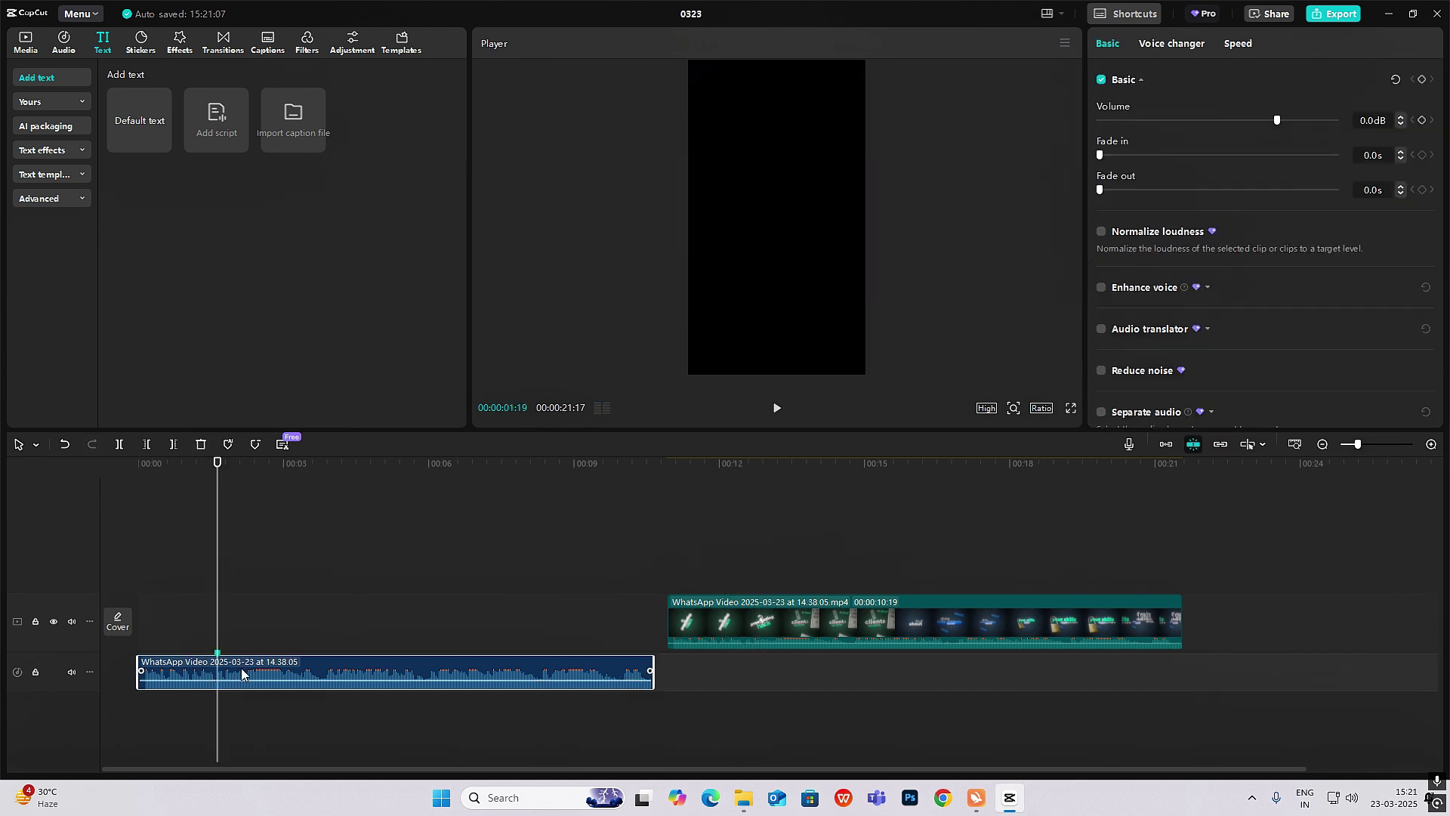
key(m)
click(216, 654)
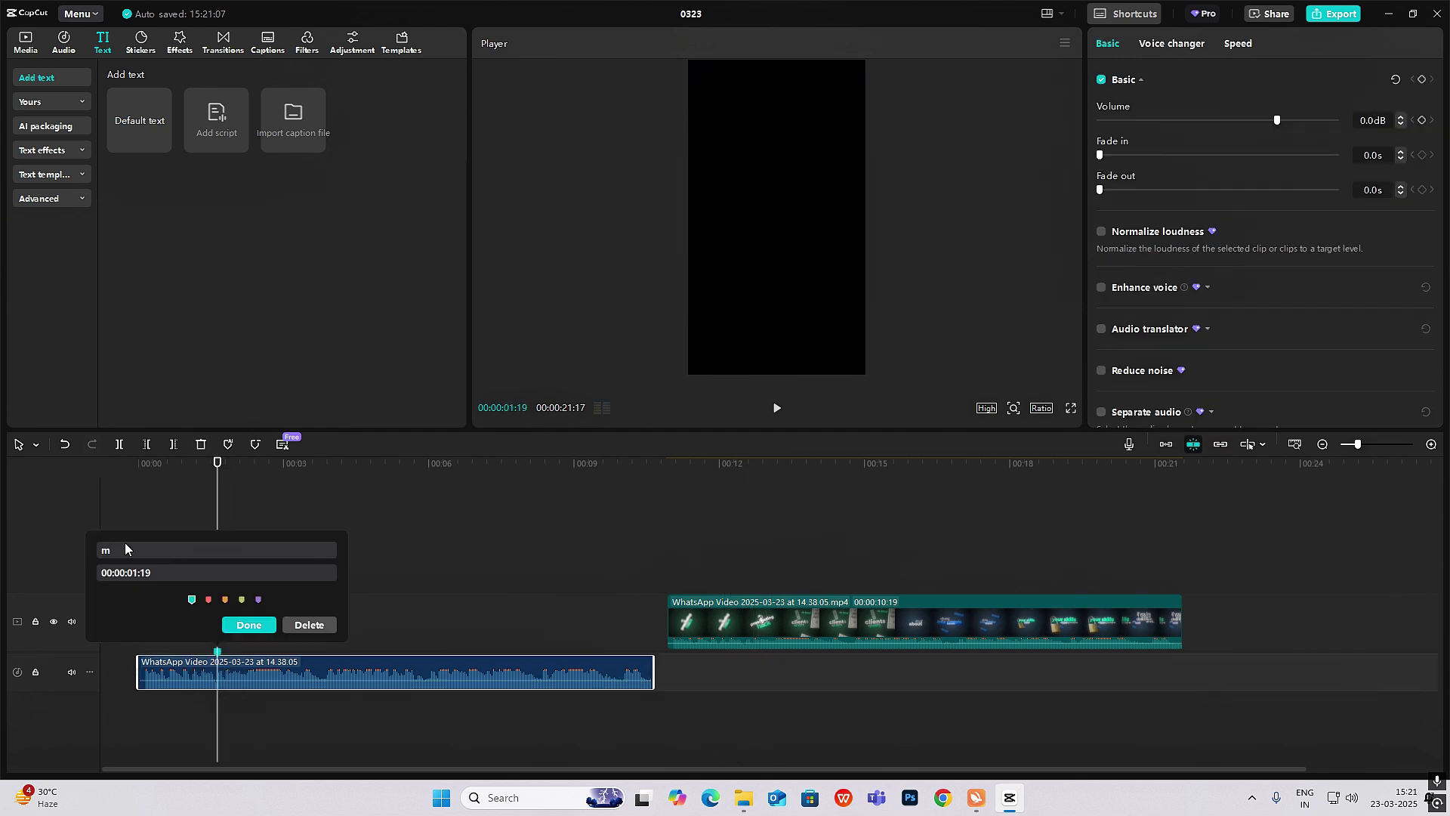
text(1st s)
text(ec)
click(251, 624)
- Review the opening text and robot animation in the reference video
click(796, 642)
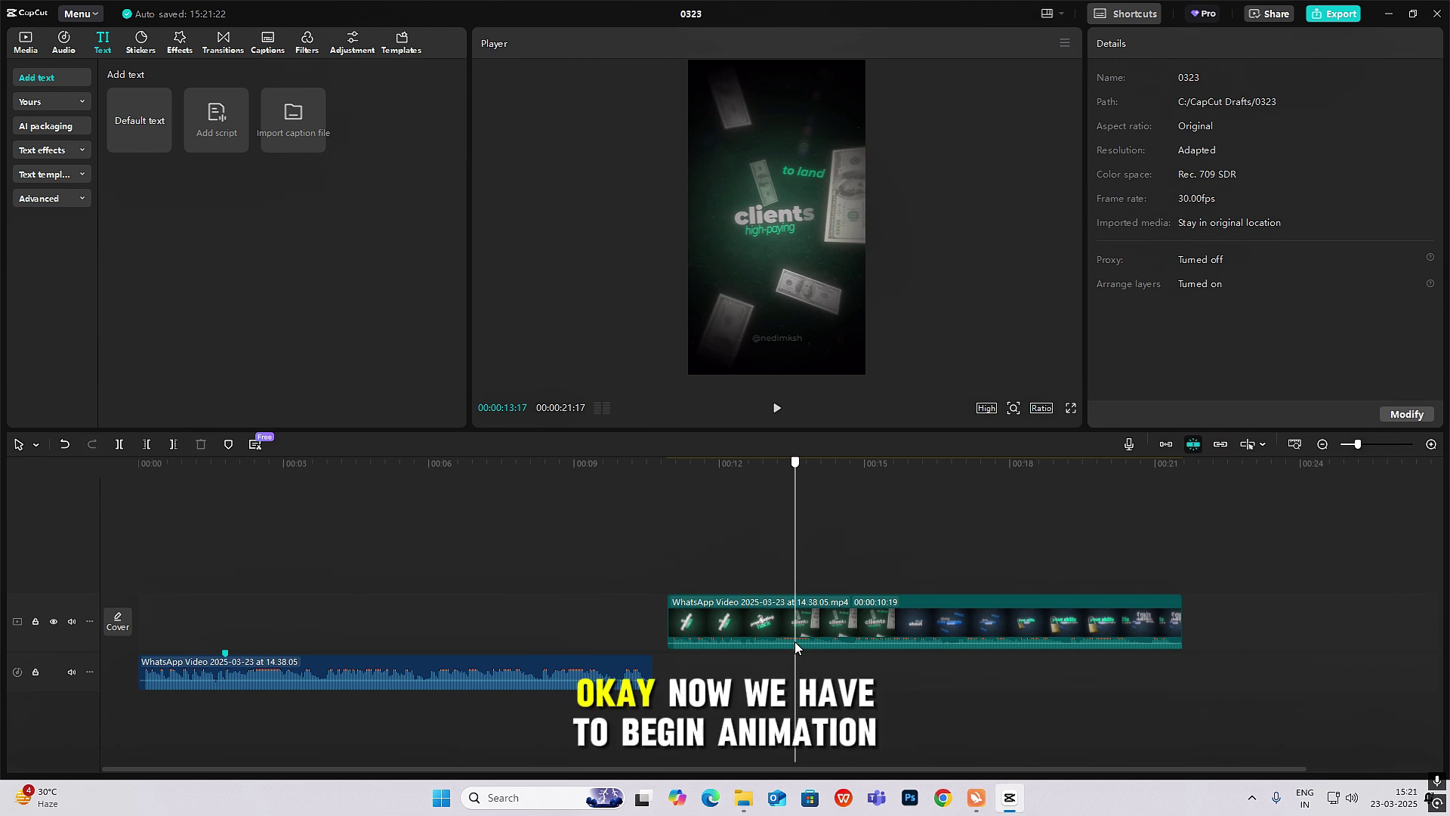
click(768, 643)
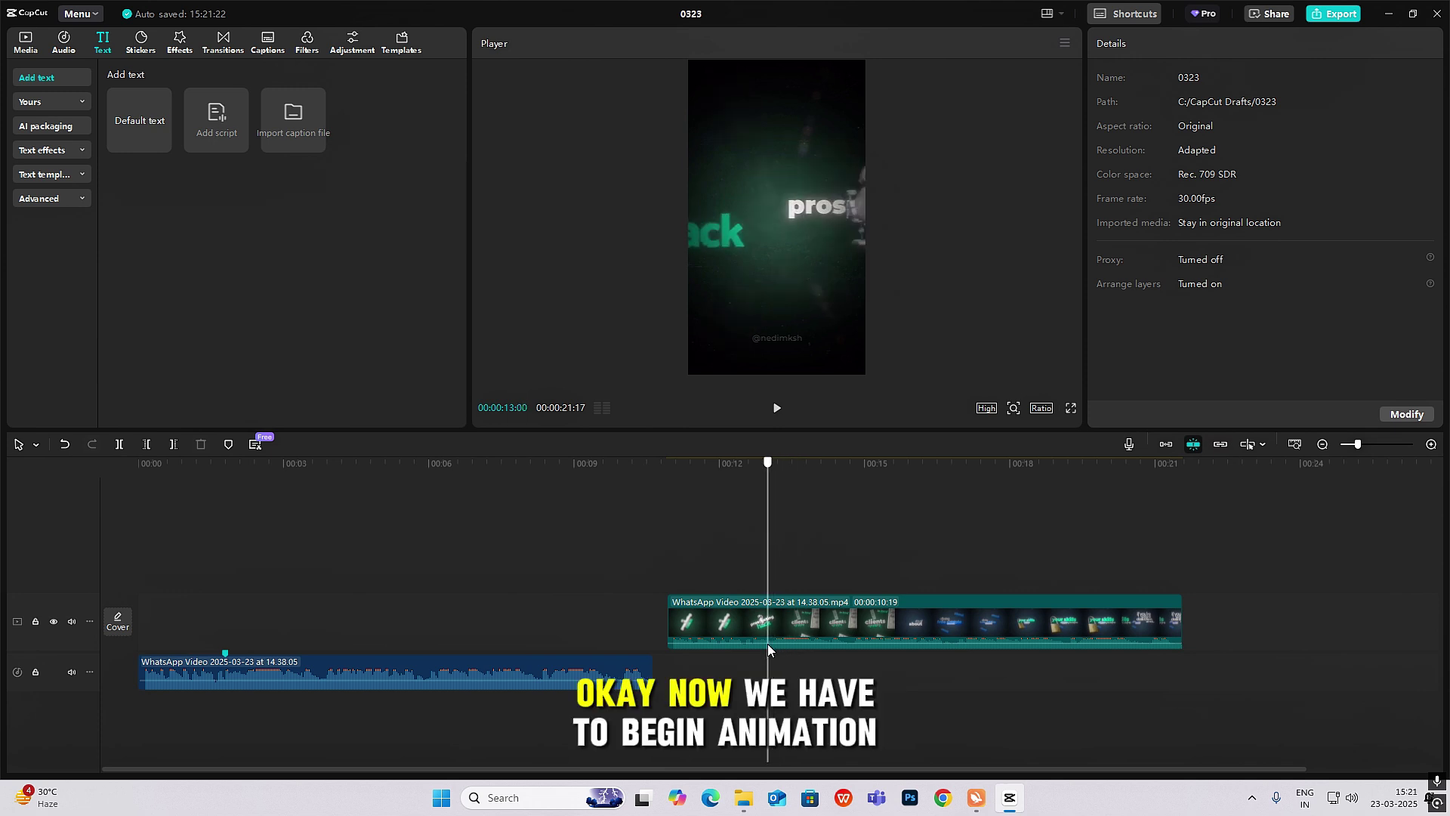
click(684, 641)
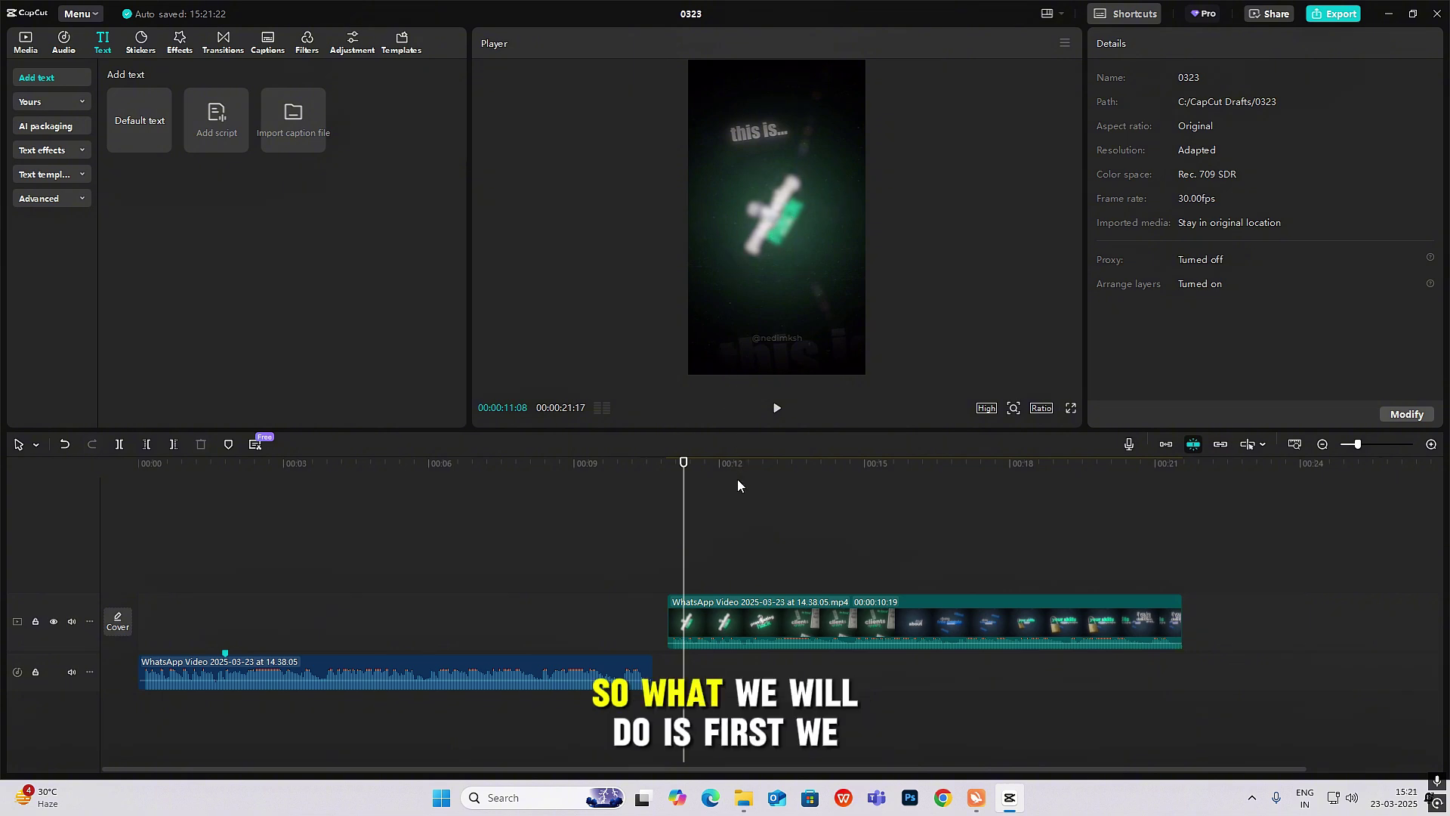
- Add robot ani.mov on a new track above the main track, starting at the beginning of the timeline
click(22, 41)
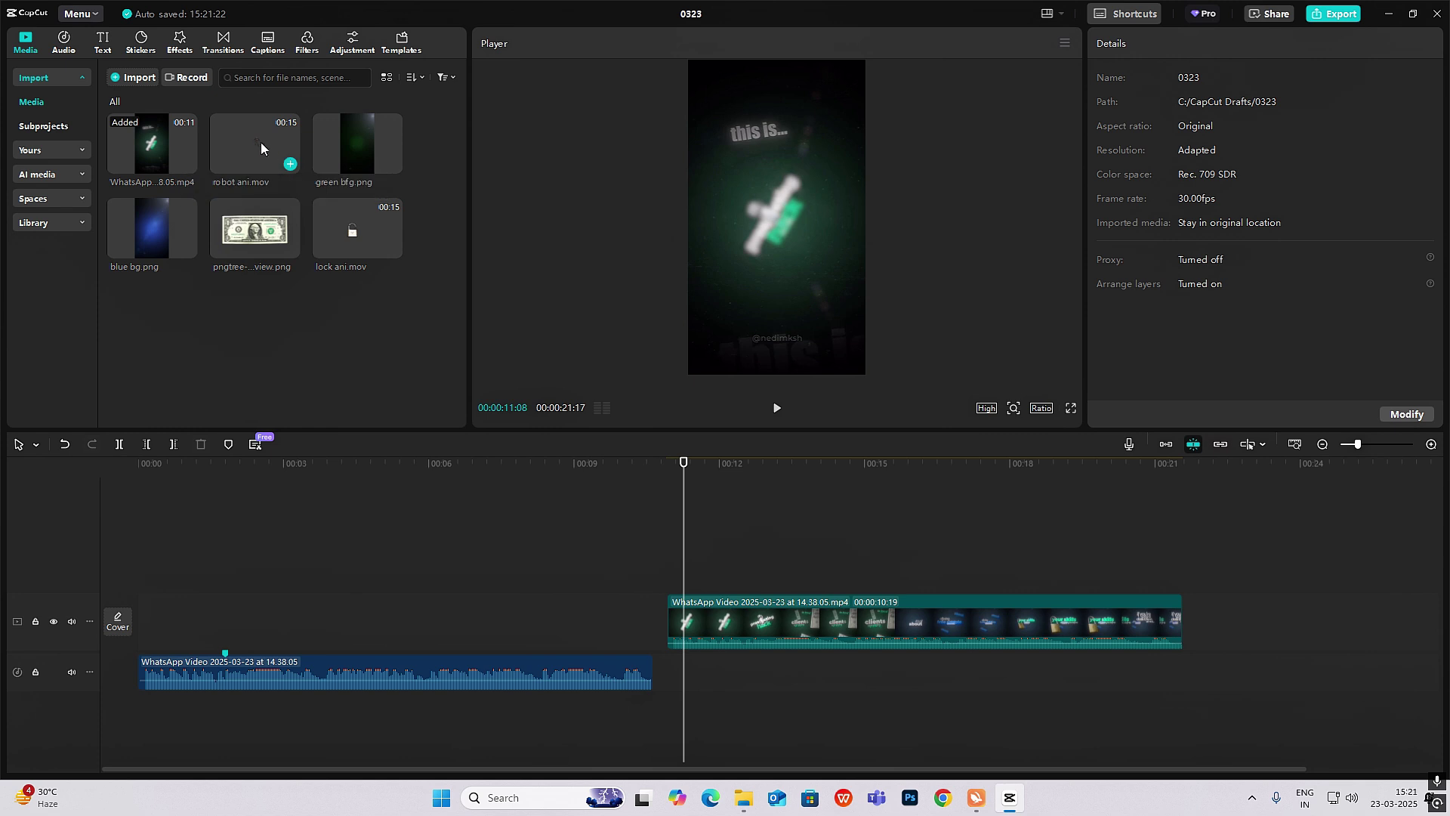
drag(260, 142, 143, 559)
drag(777, 229, 782, 238)
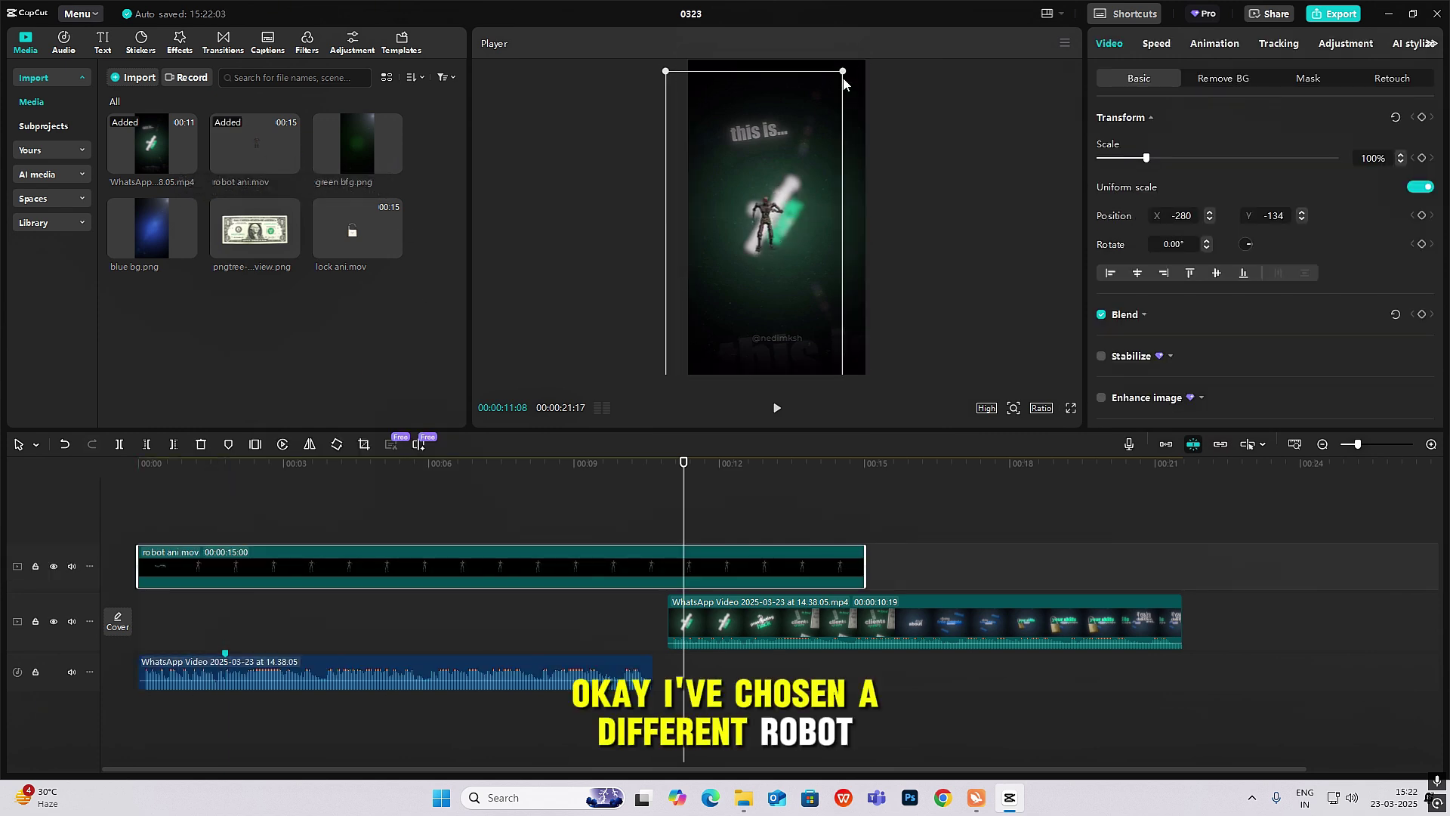
mouse_move(289, 240)
- Move the reference video clip along its track to just past the end of the robot clip
drag(726, 623, 956, 623)
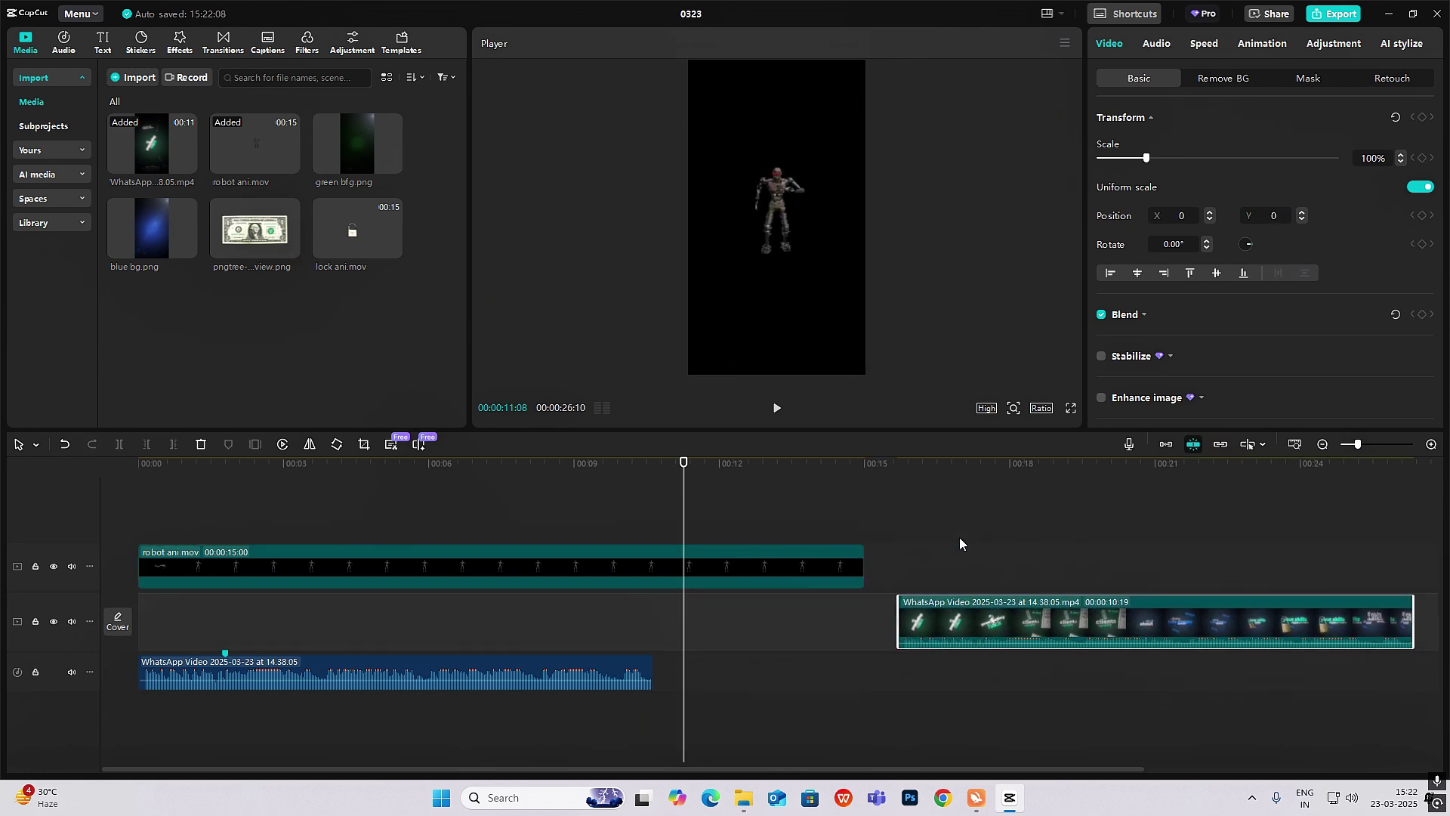
click(923, 540)
drag(954, 549, 130, 511)
- Place green bfg.png at the start of the main track and extend it to 15 seconds to match the robot clip
click(302, 571)
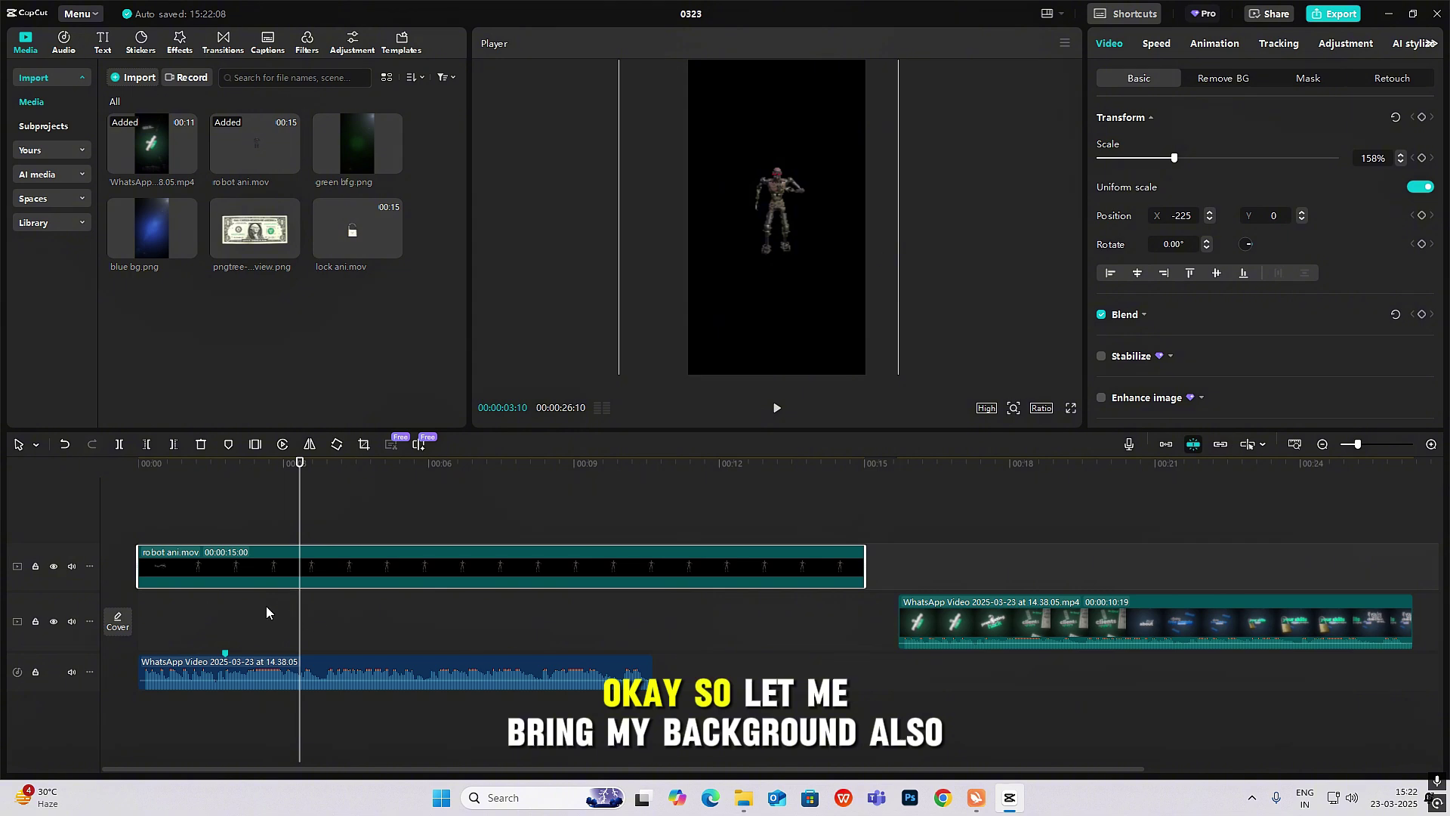
drag(392, 142, 147, 608)
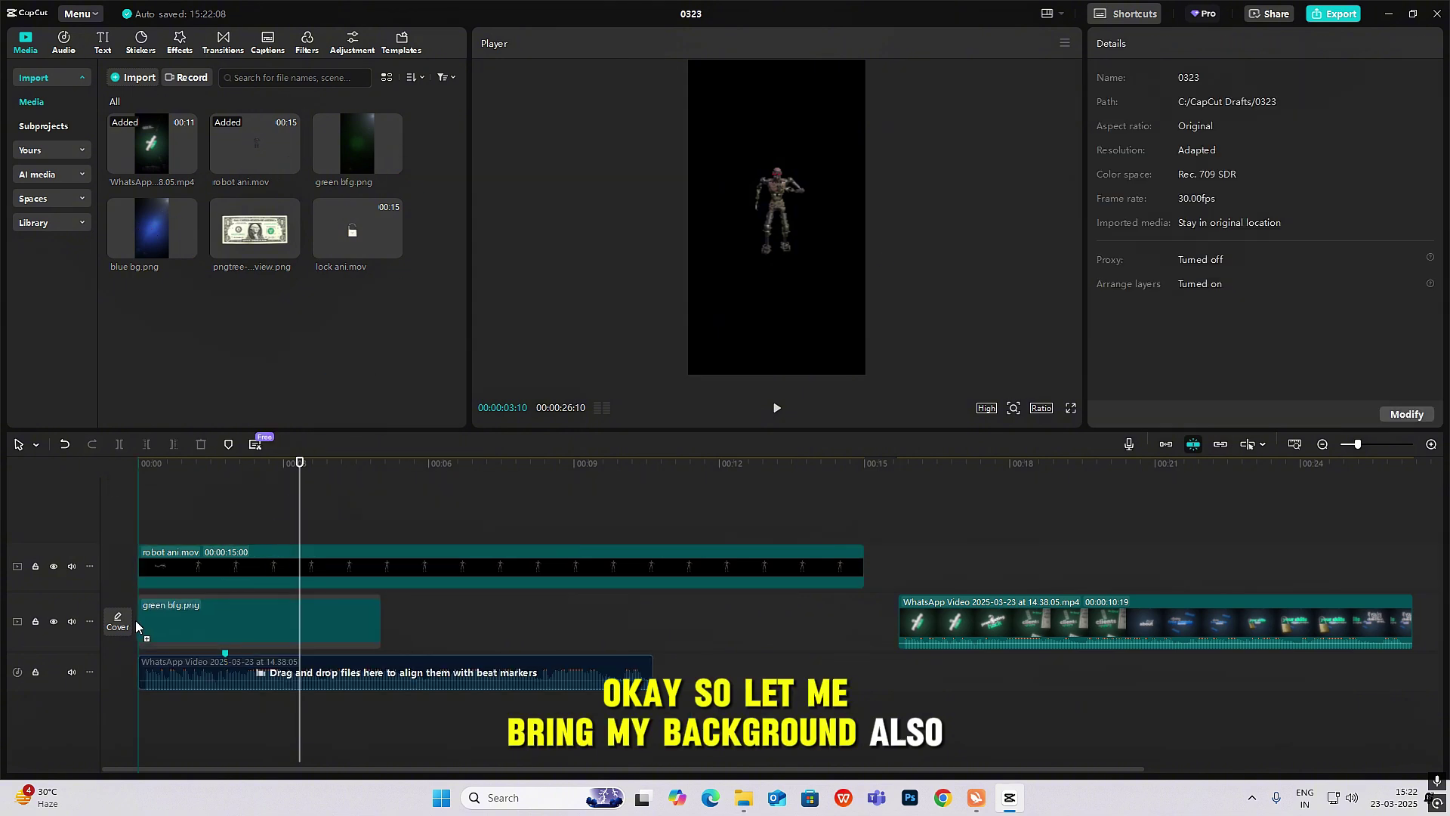
drag(381, 621, 867, 620)
- Scale the robot clip to 85% and shift it horizontally to X -87
click(182, 568)
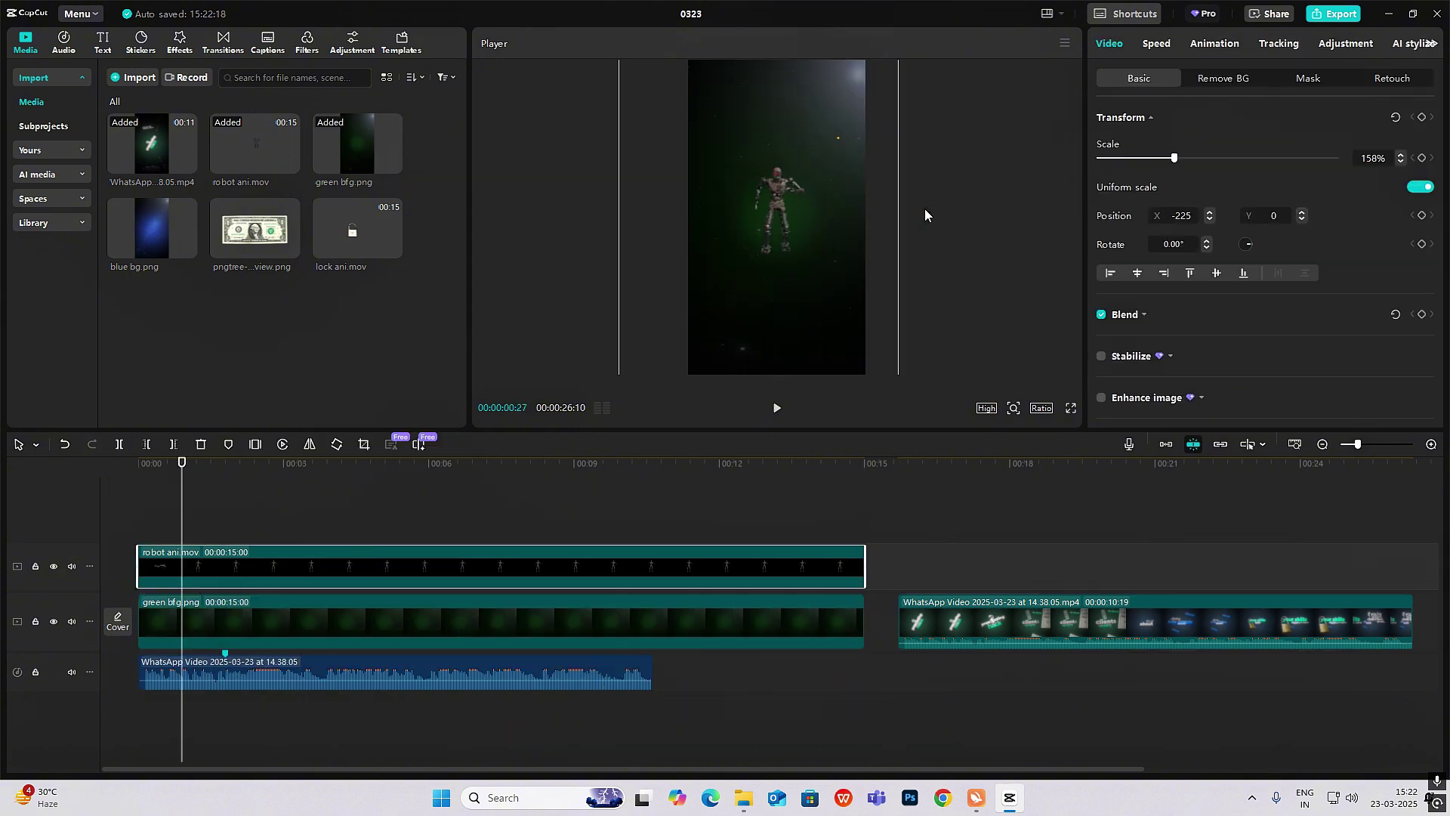
drag(1174, 158, 1140, 158)
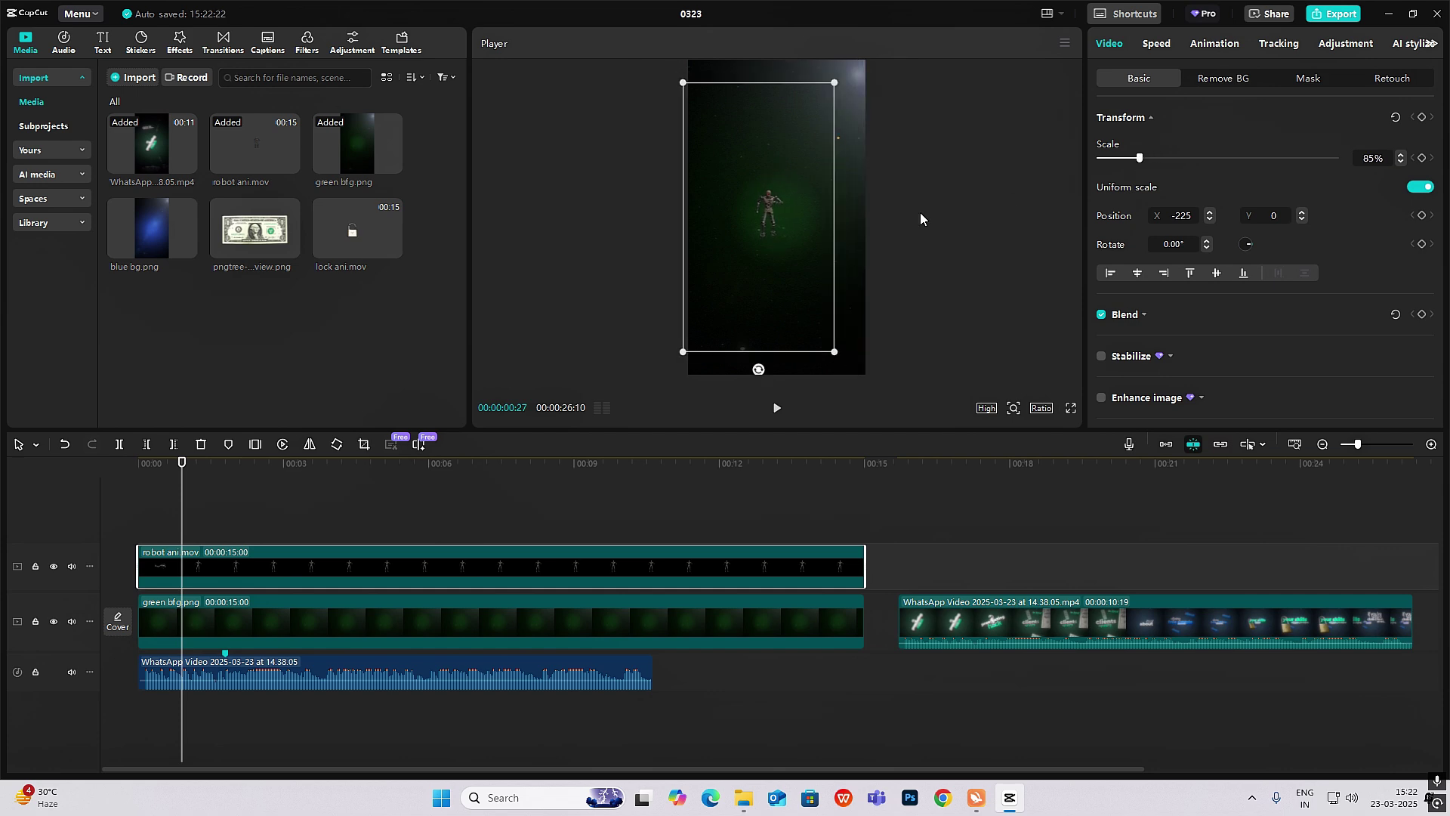
drag(823, 242, 828, 242)
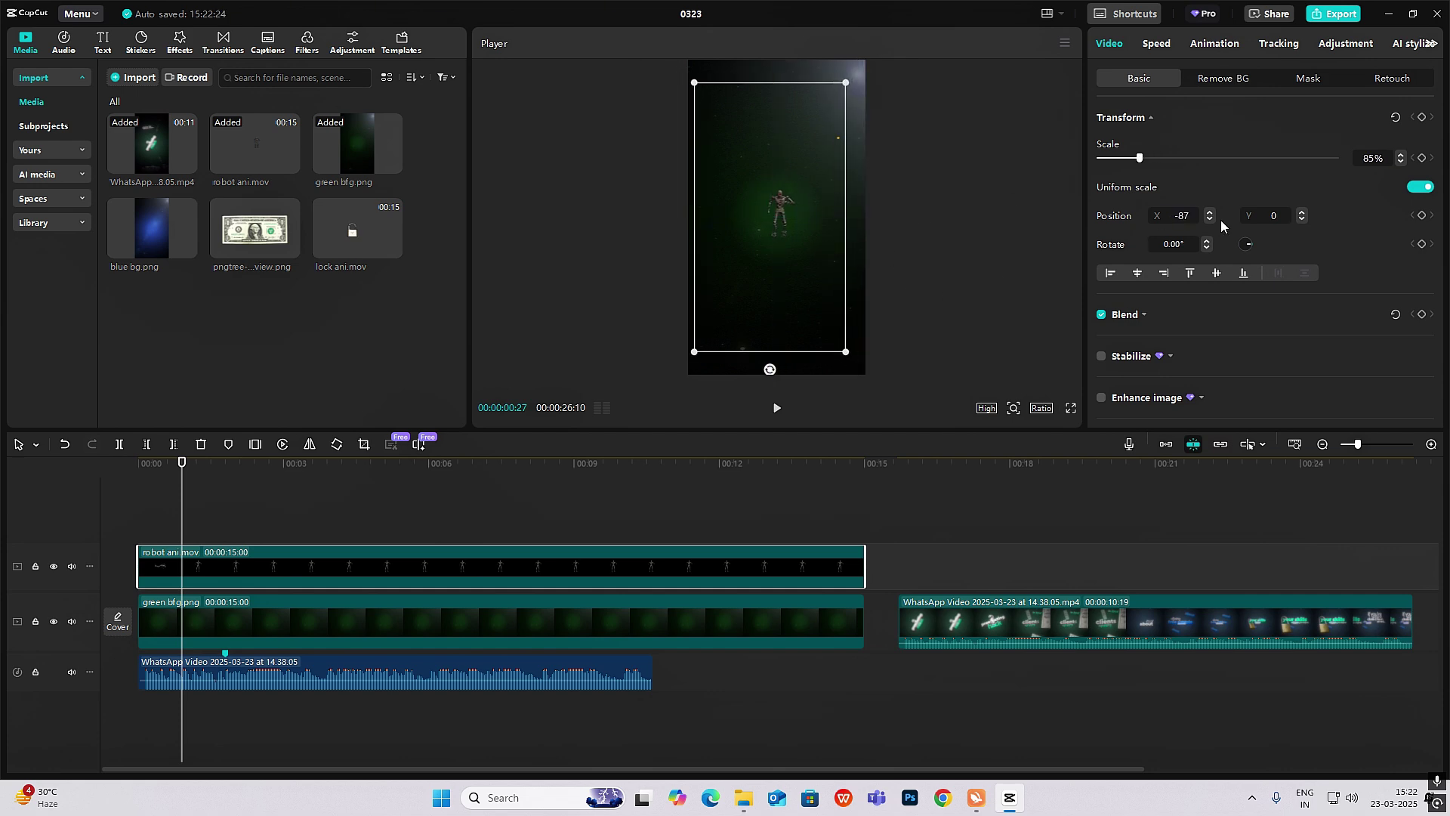
- Check the reference's rotation animation and add a default text clip at the timeline start, between the robot and green background layers
click(922, 574)
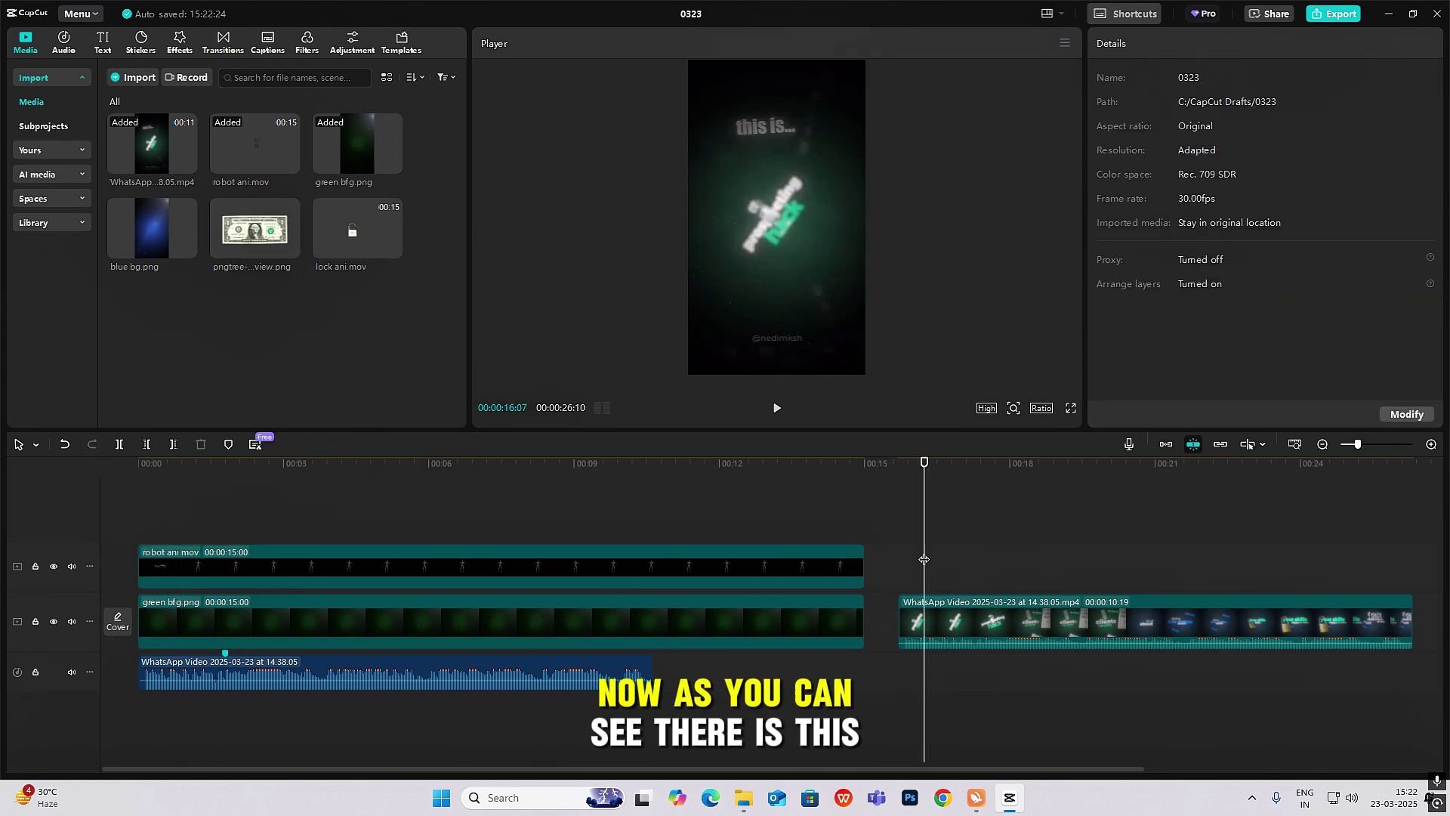
drag(964, 576, 120, 515)
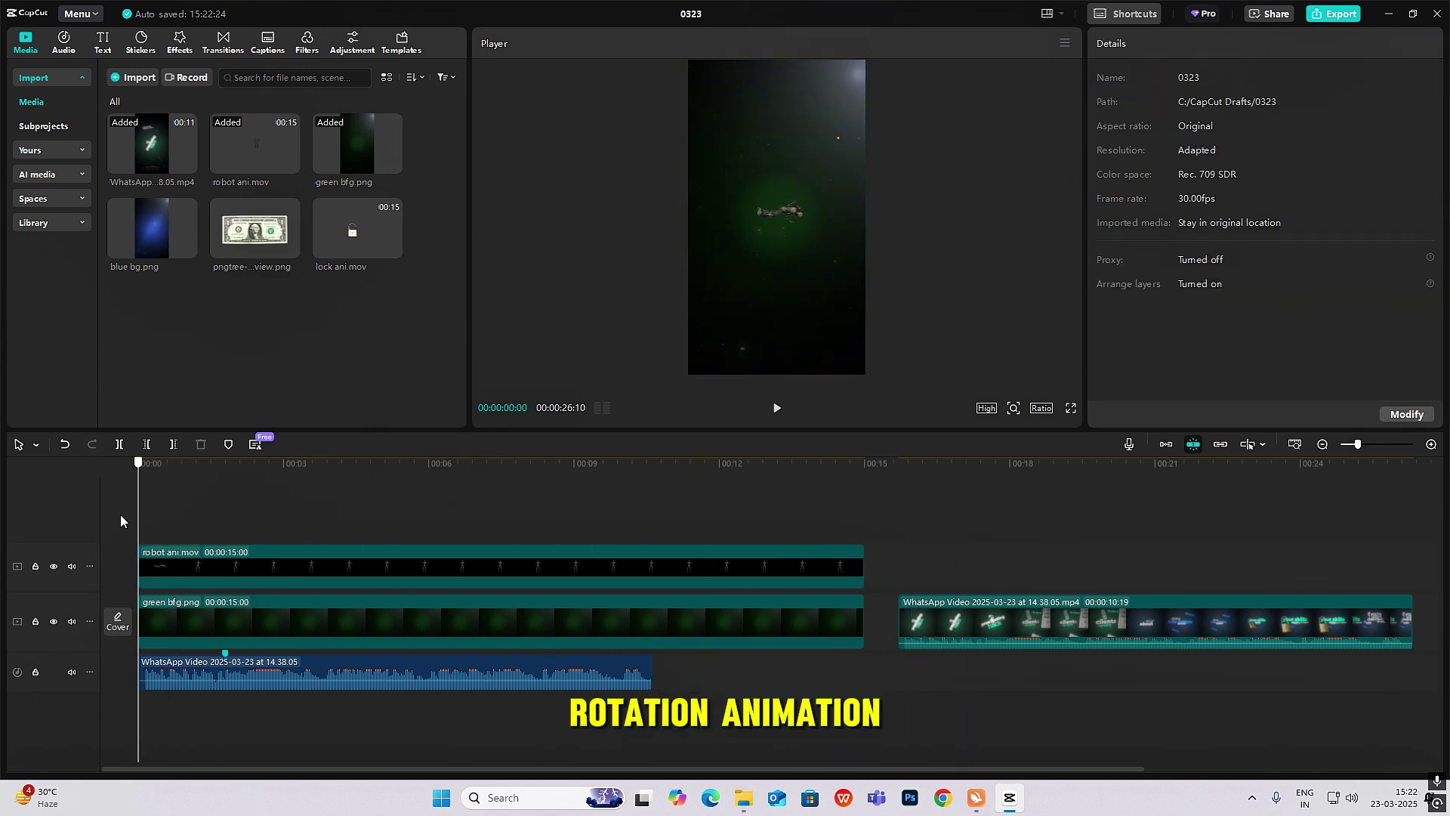
click(183, 565)
click(103, 43)
drag(144, 125, 148, 599)
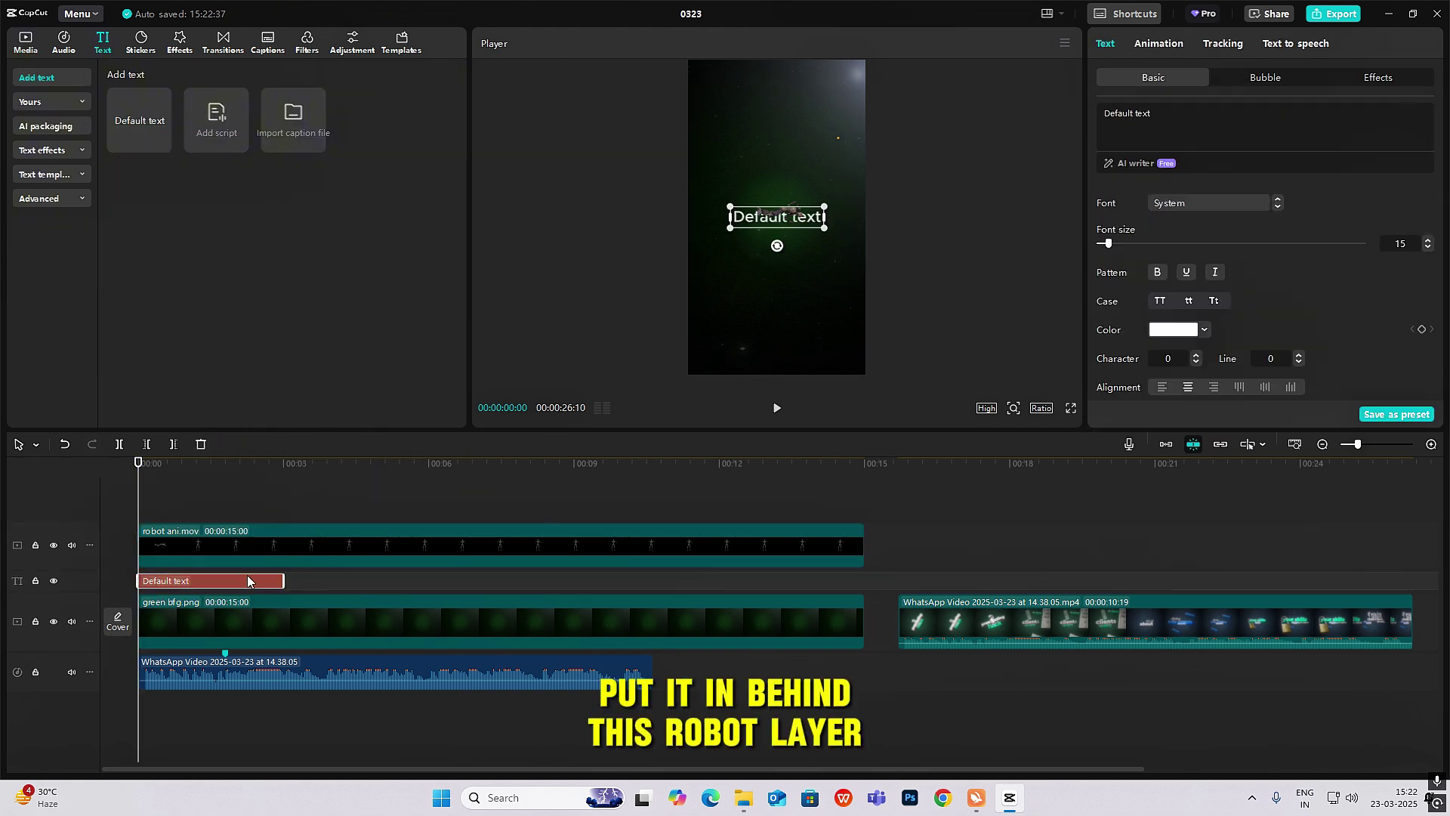
- Replace the default text with "prospecting hack" on two lines
click(1211, 134)
text(pr)
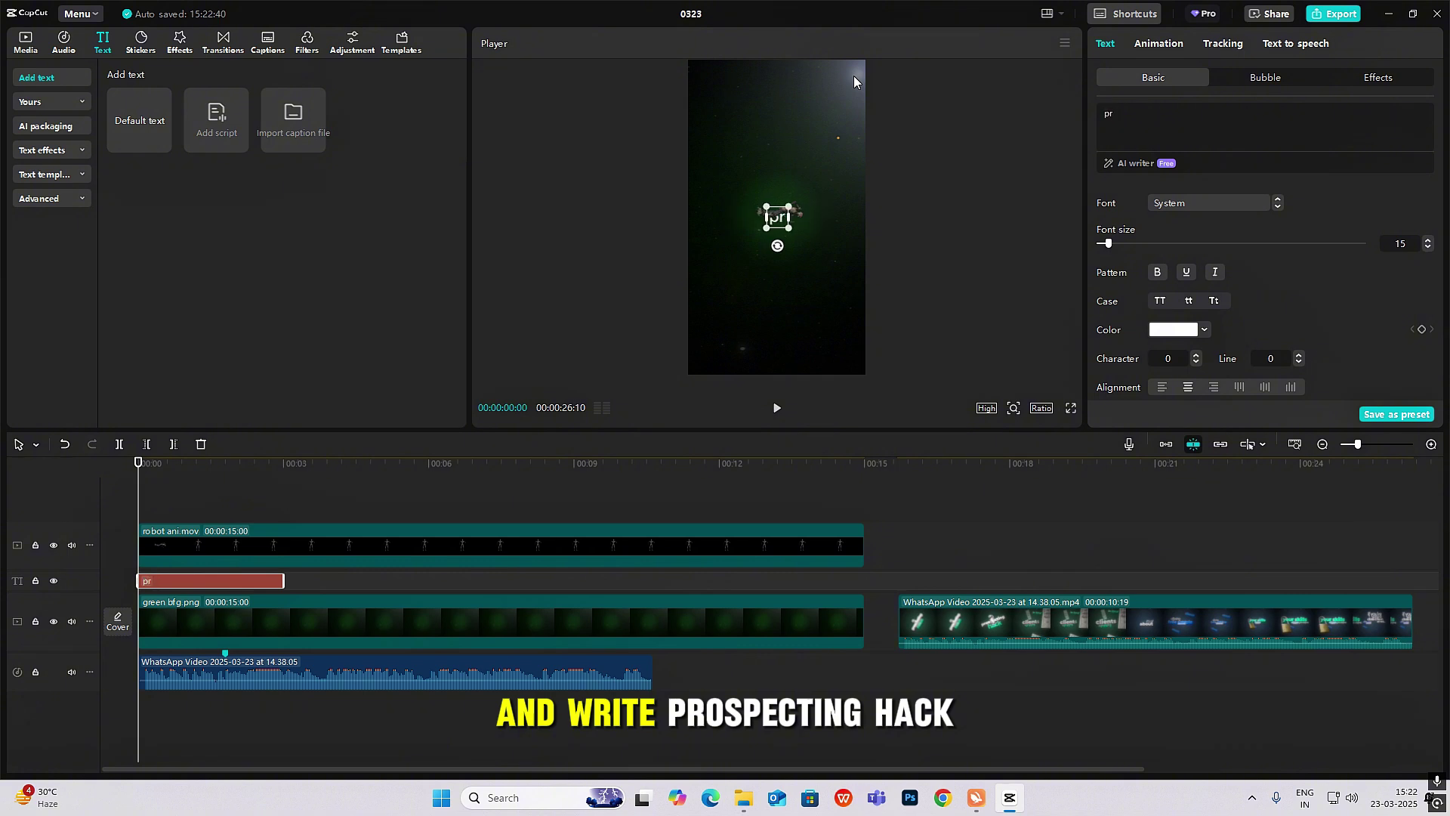
text(ospecti)
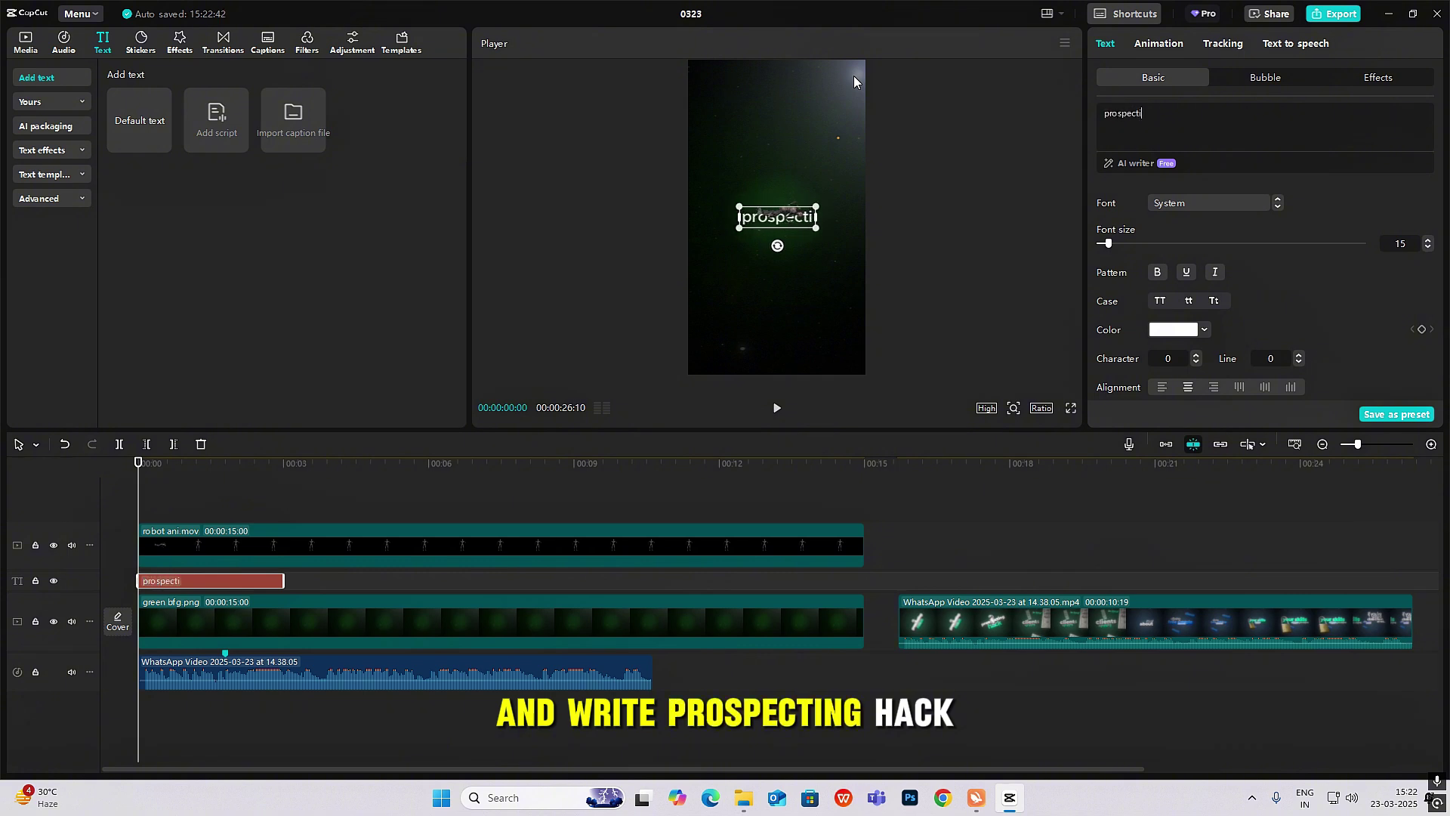
text(ng hack)
- Style the title in Europa Grotesk SH Bold with title case and enlarge it slightly in the frame
click(1209, 202)
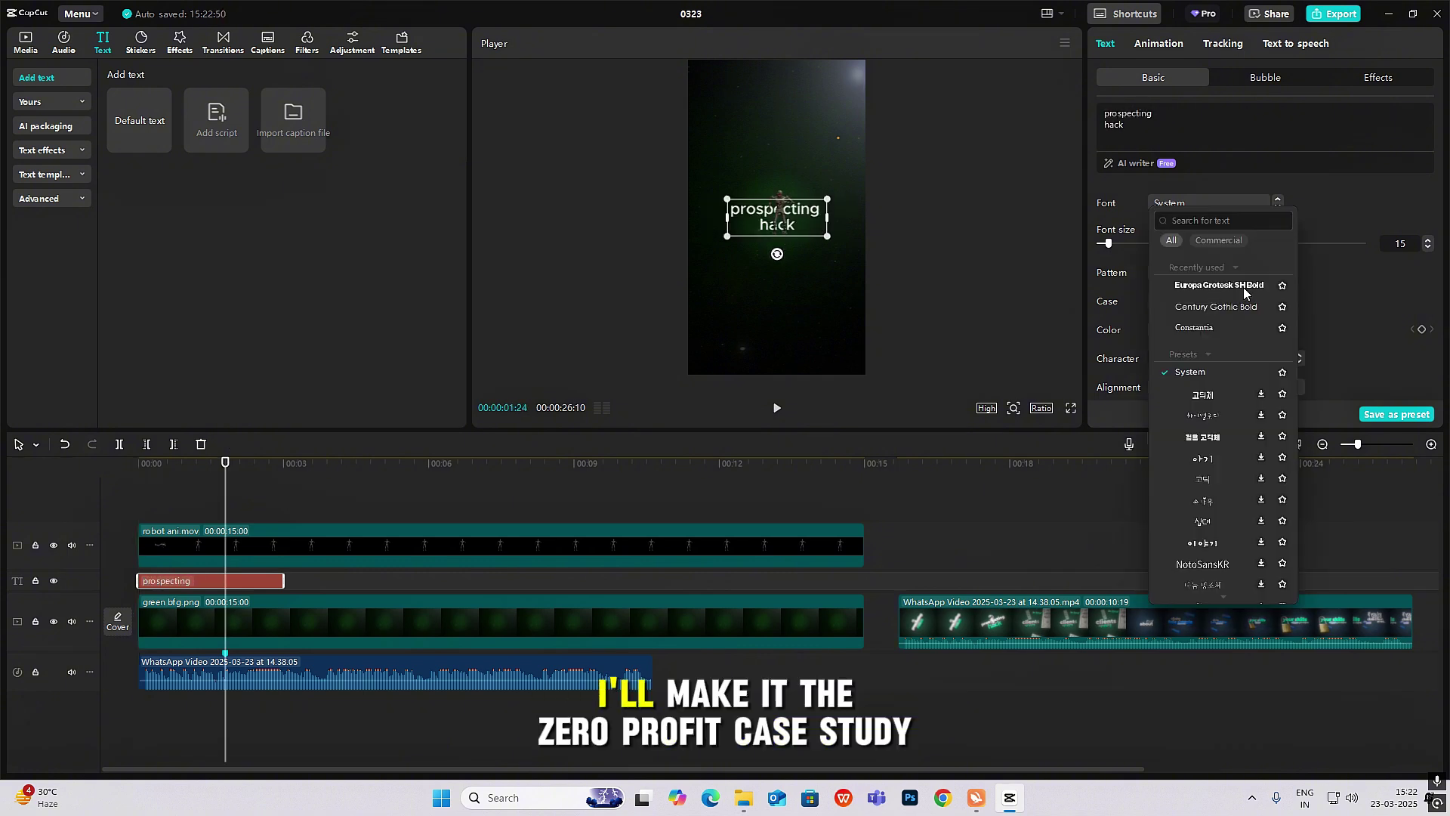
click(1230, 287)
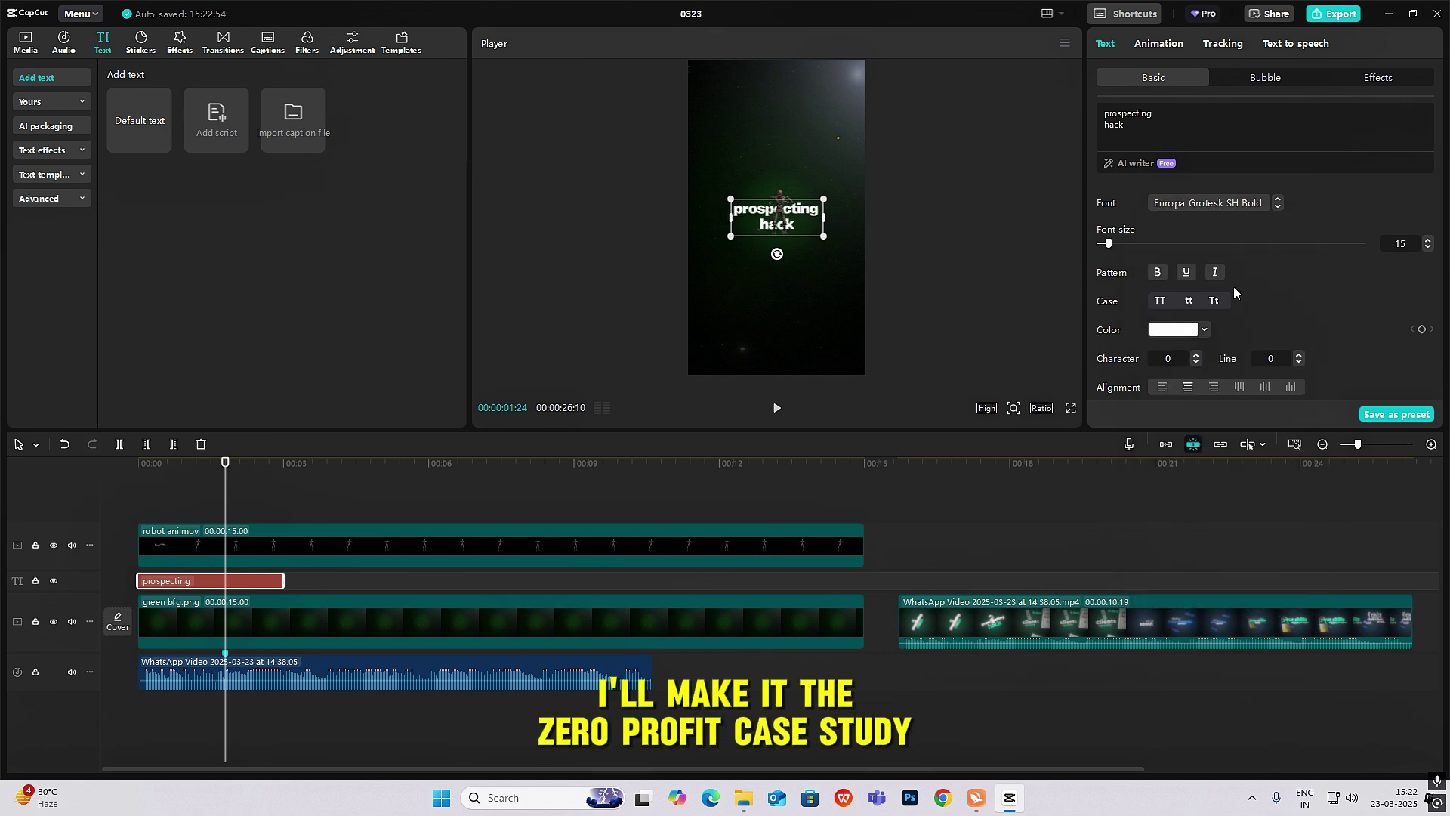
mouse_move(823, 236)
mouse_down()
mouse_move(867, 260)
mouse_move(841, 245)
mouse_up()
- Check the title colours in the reference video and place a duplicate of the title clip above the robot layer
click(946, 544)
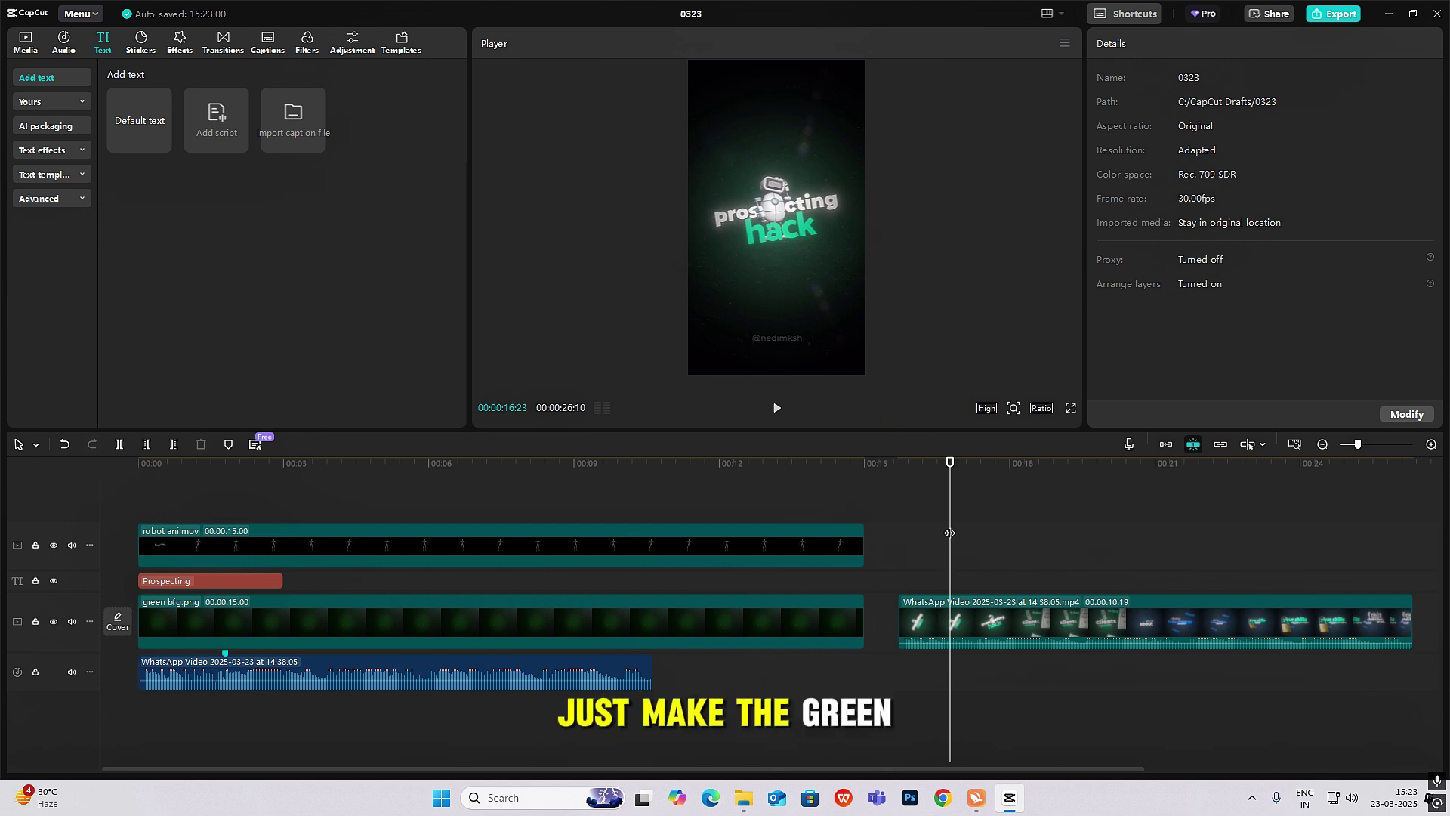
click(943, 534)
click(212, 580)
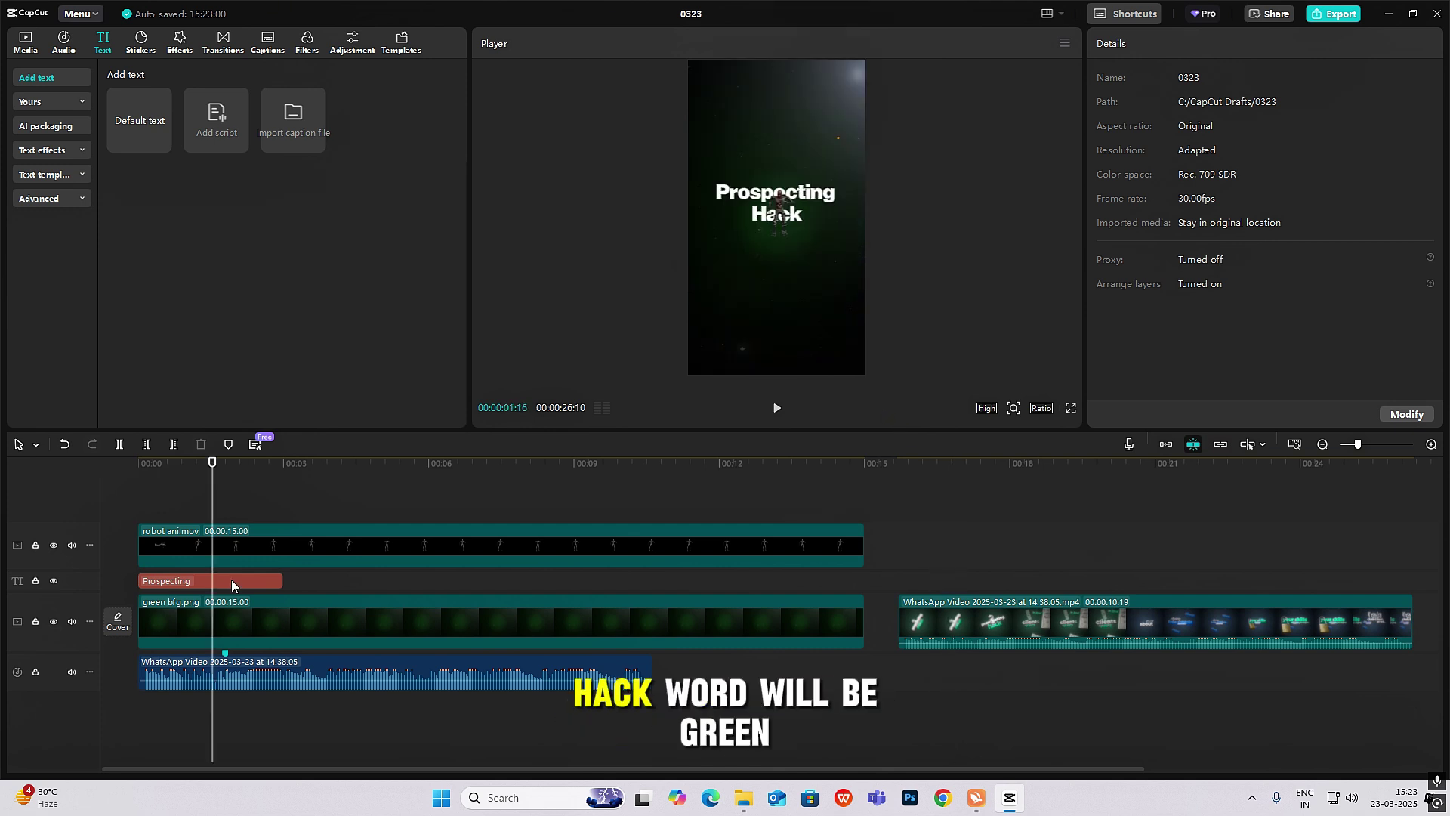
double_click(1138, 133)
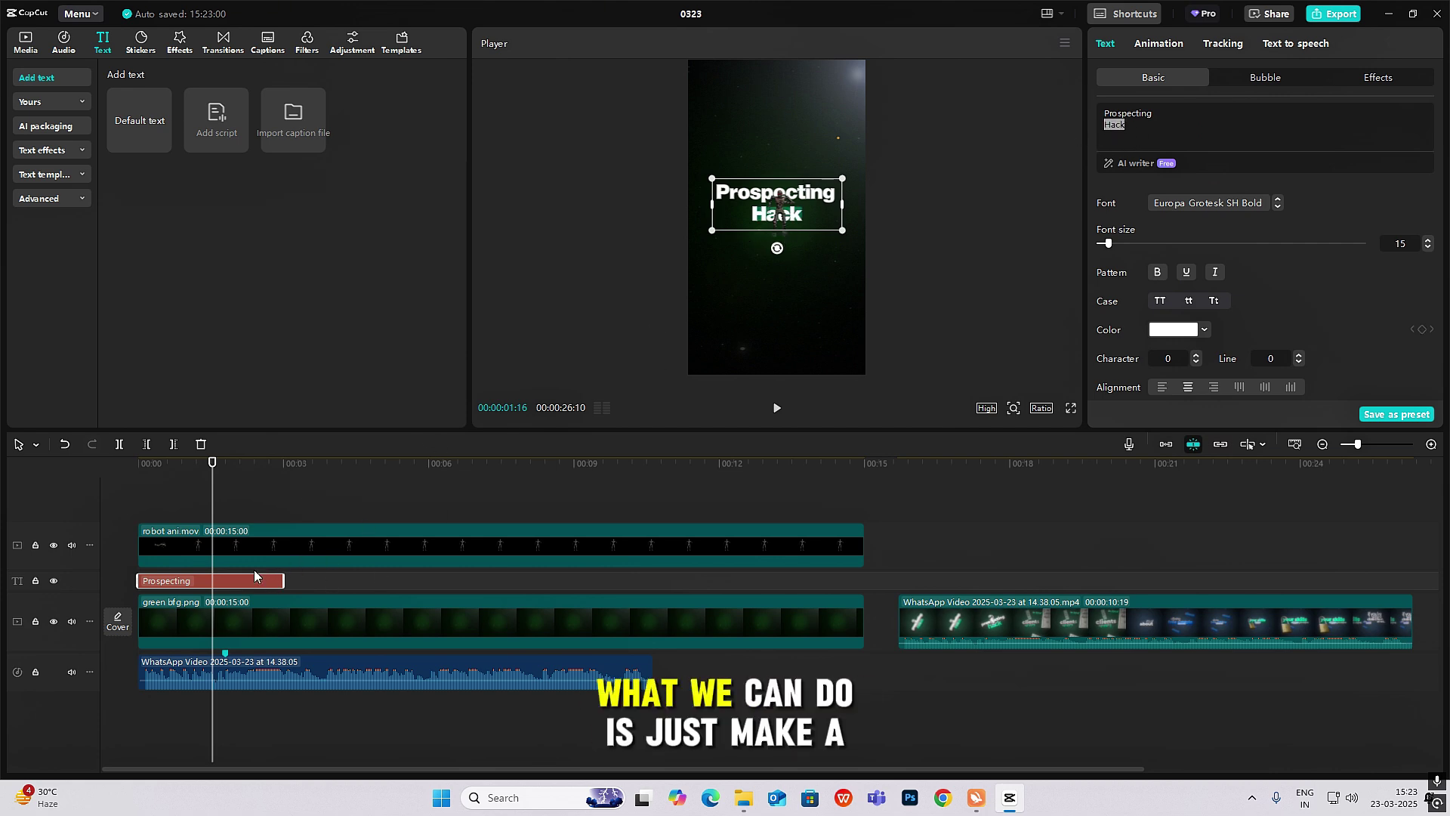
key(ctrl+c)
key(ctrl+v)
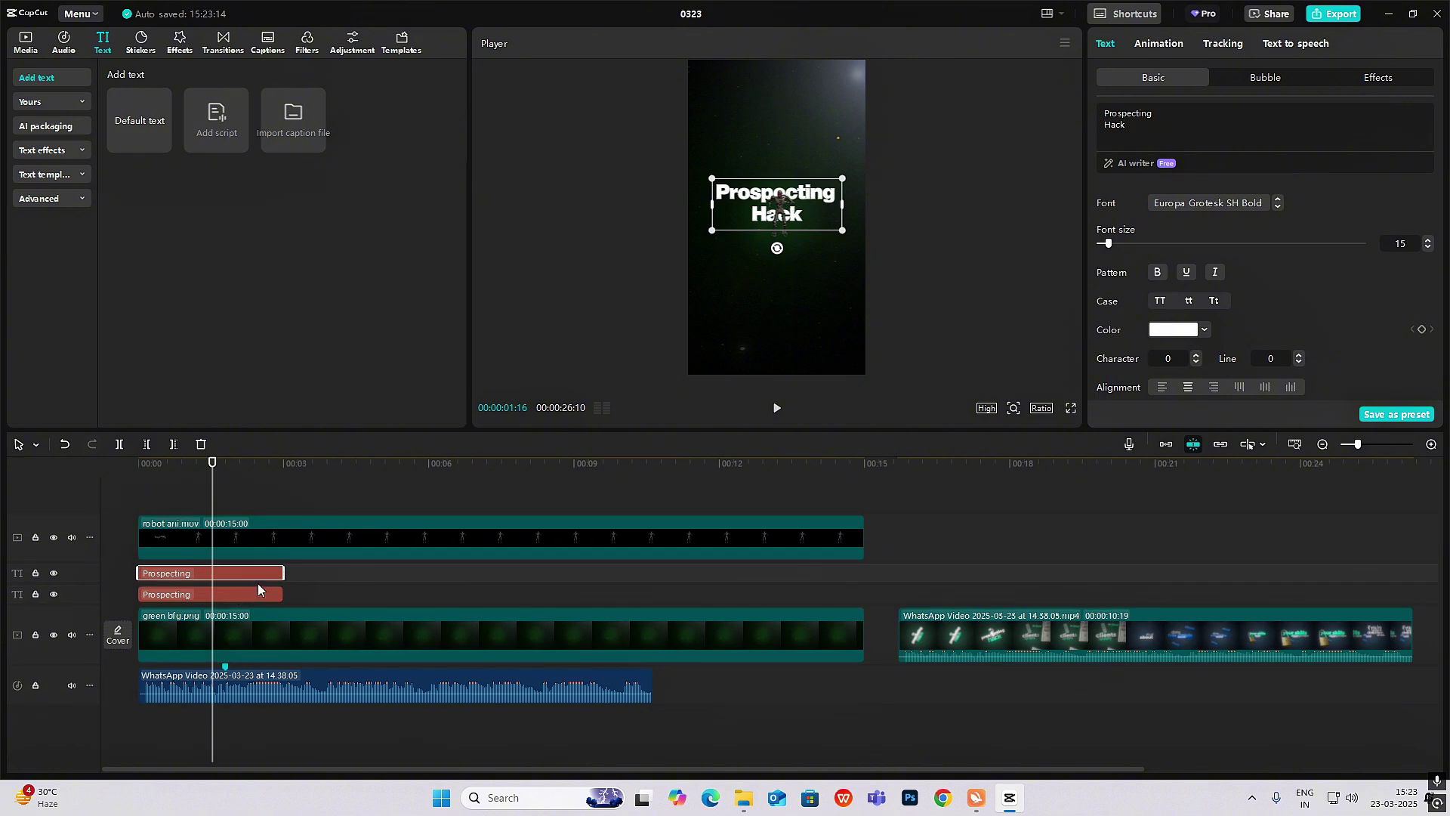
drag(253, 580, 253, 523)
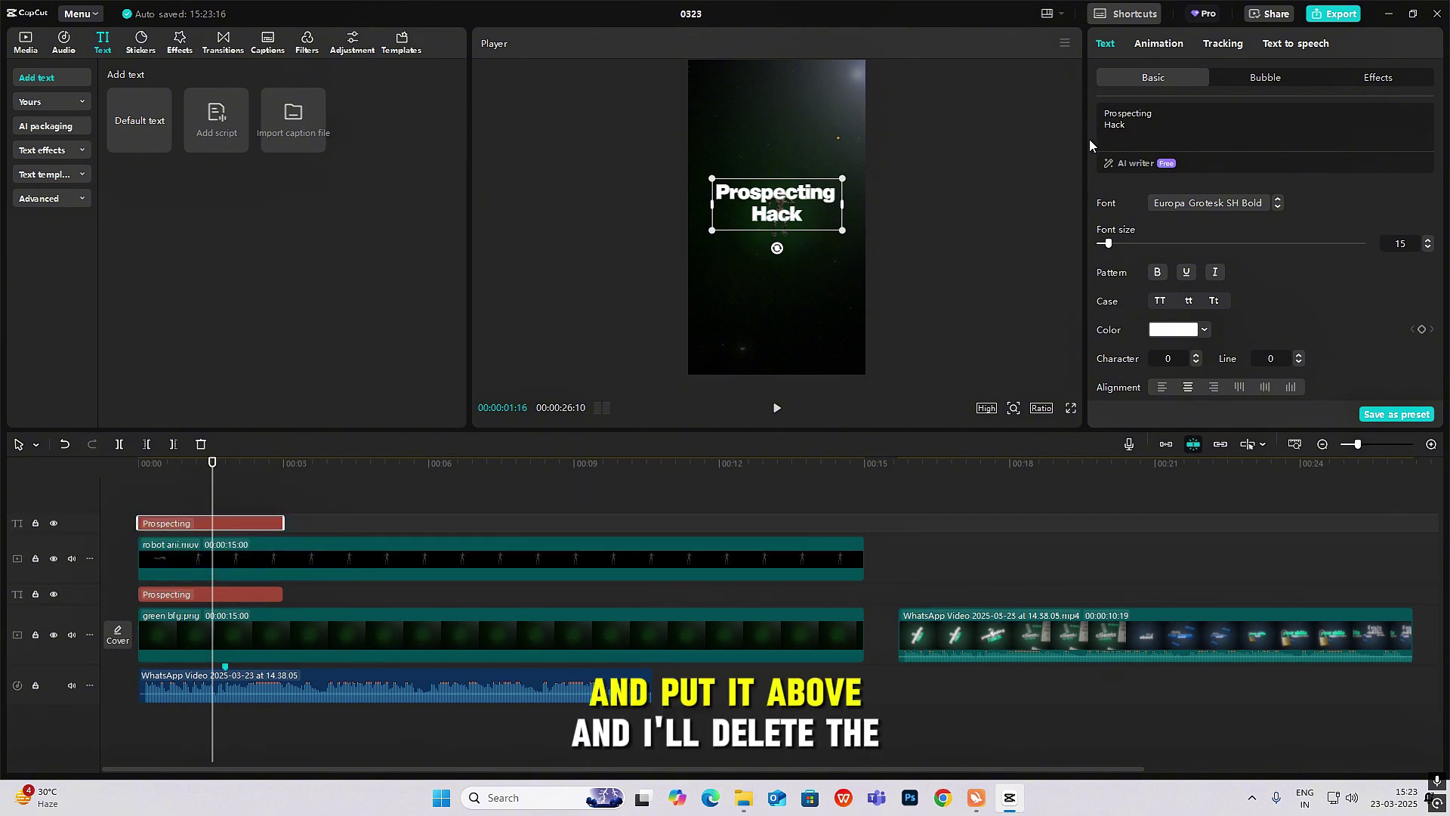
- Delete the word Prospecting from the upper title copy and the word Hack from the lower title clip
double_click(1178, 110)
key(BackSpace)
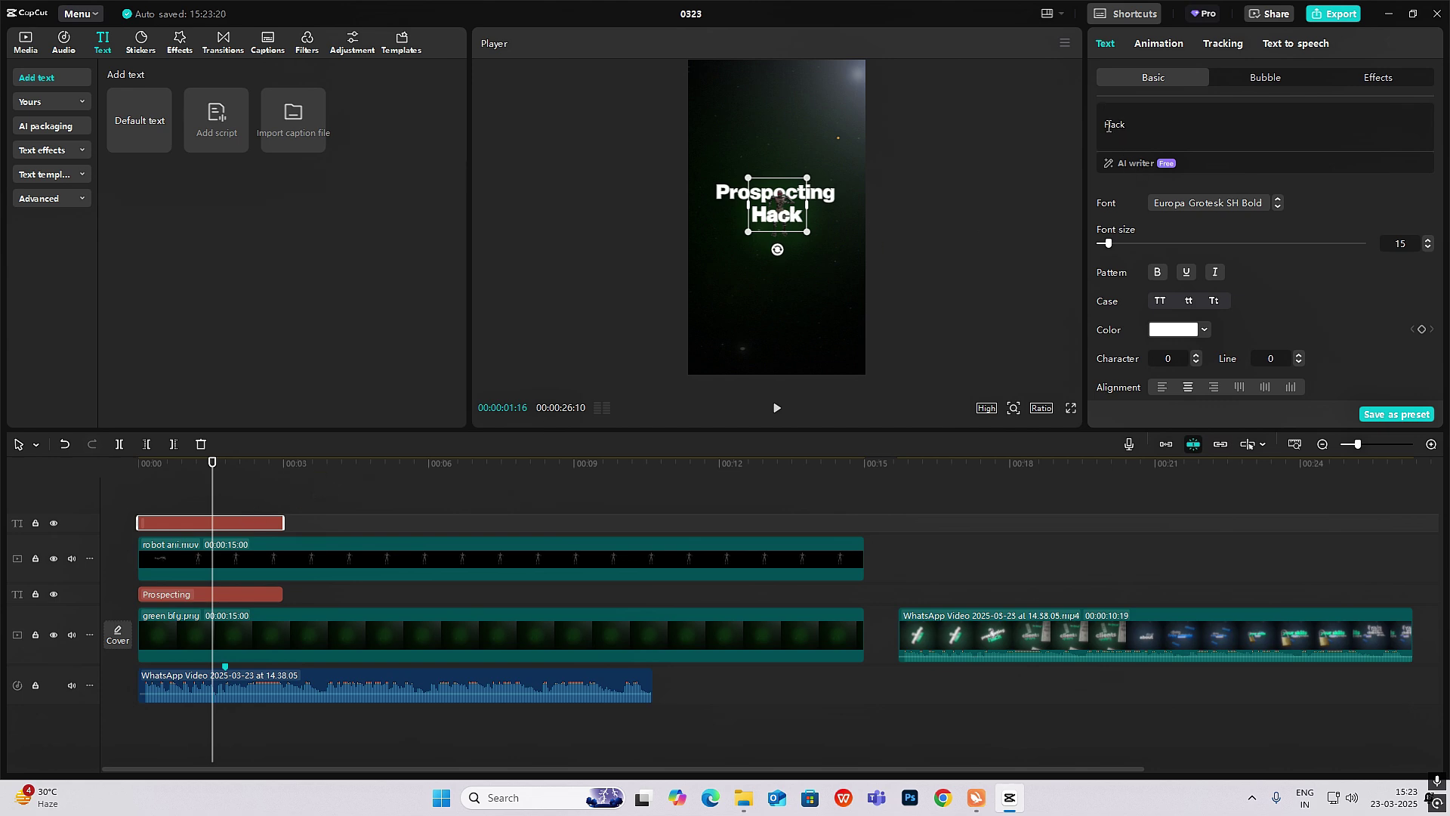
drag(781, 236, 777, 214)
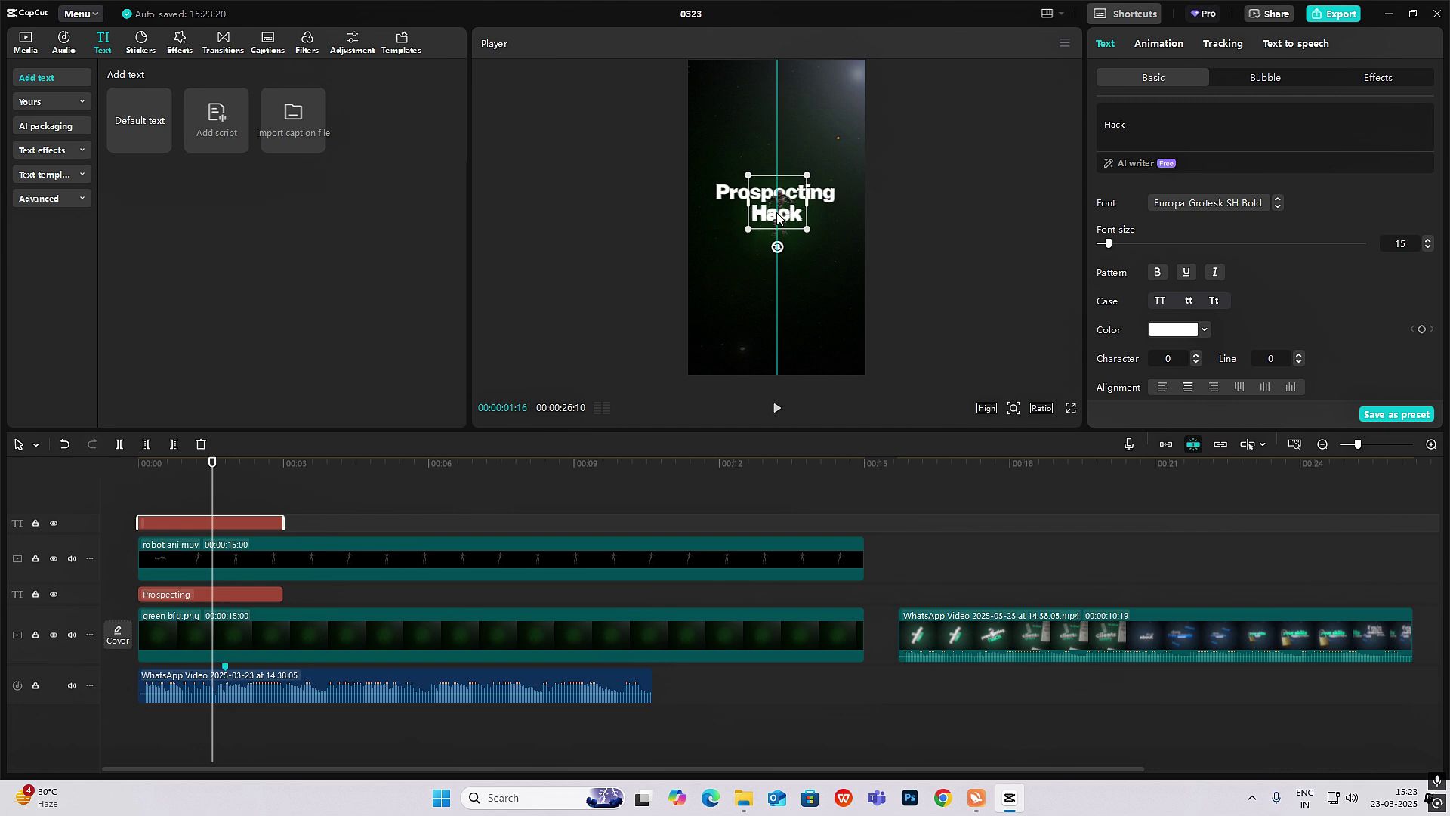
click(273, 594)
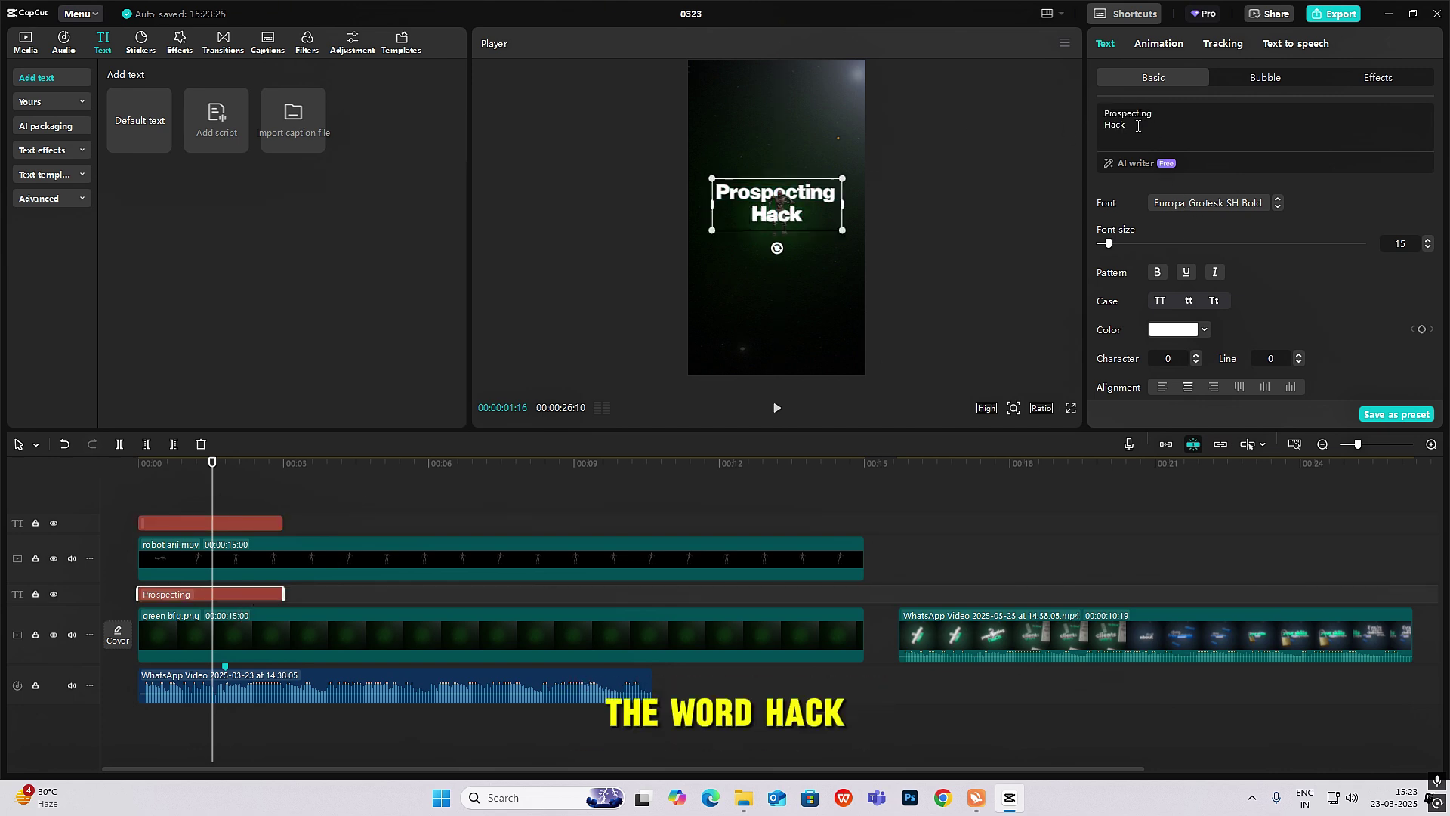
key(BackSpace)
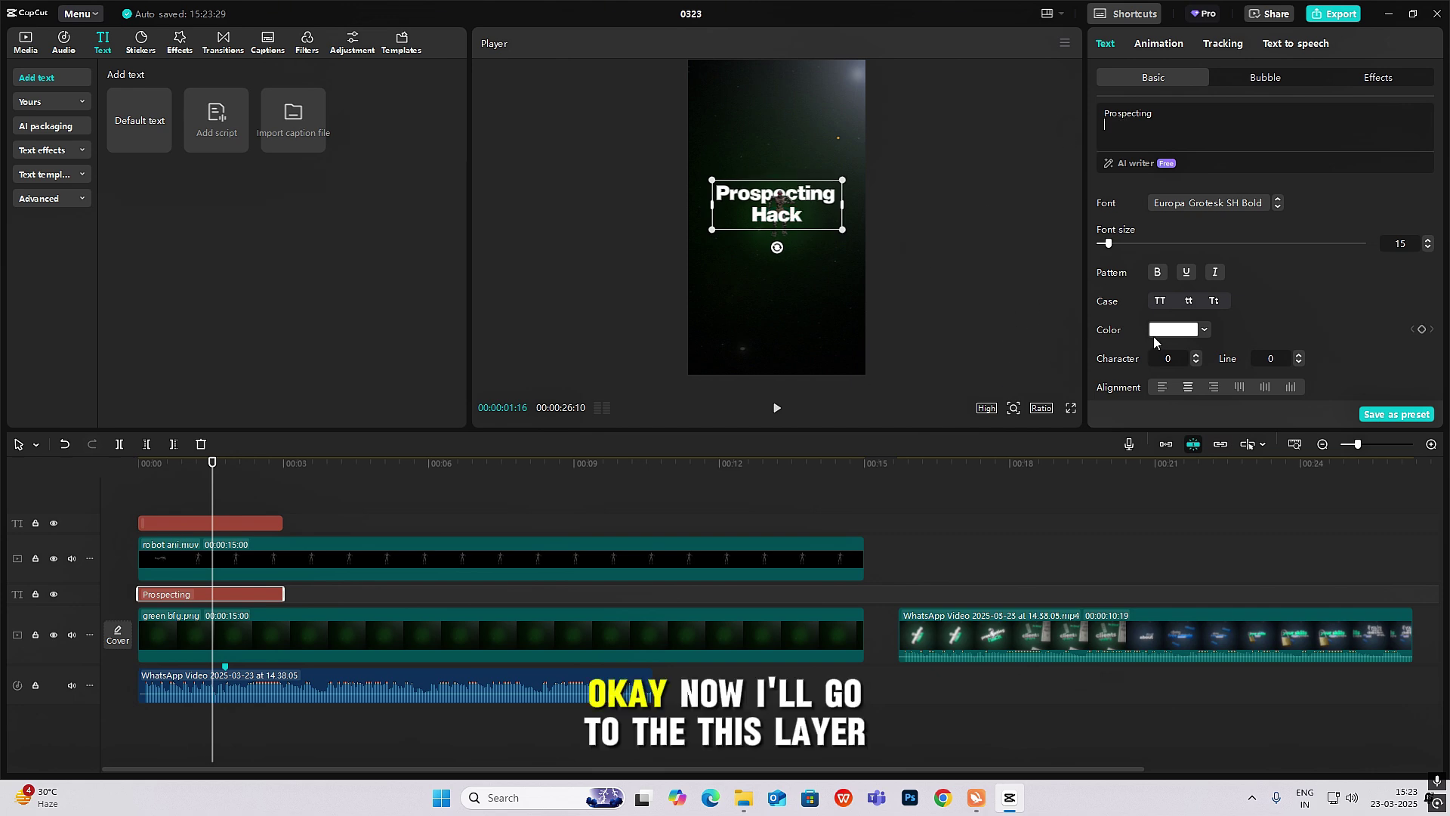
- Change the colour of the upper Hack text to bright green, hex 56FB47
click(242, 525)
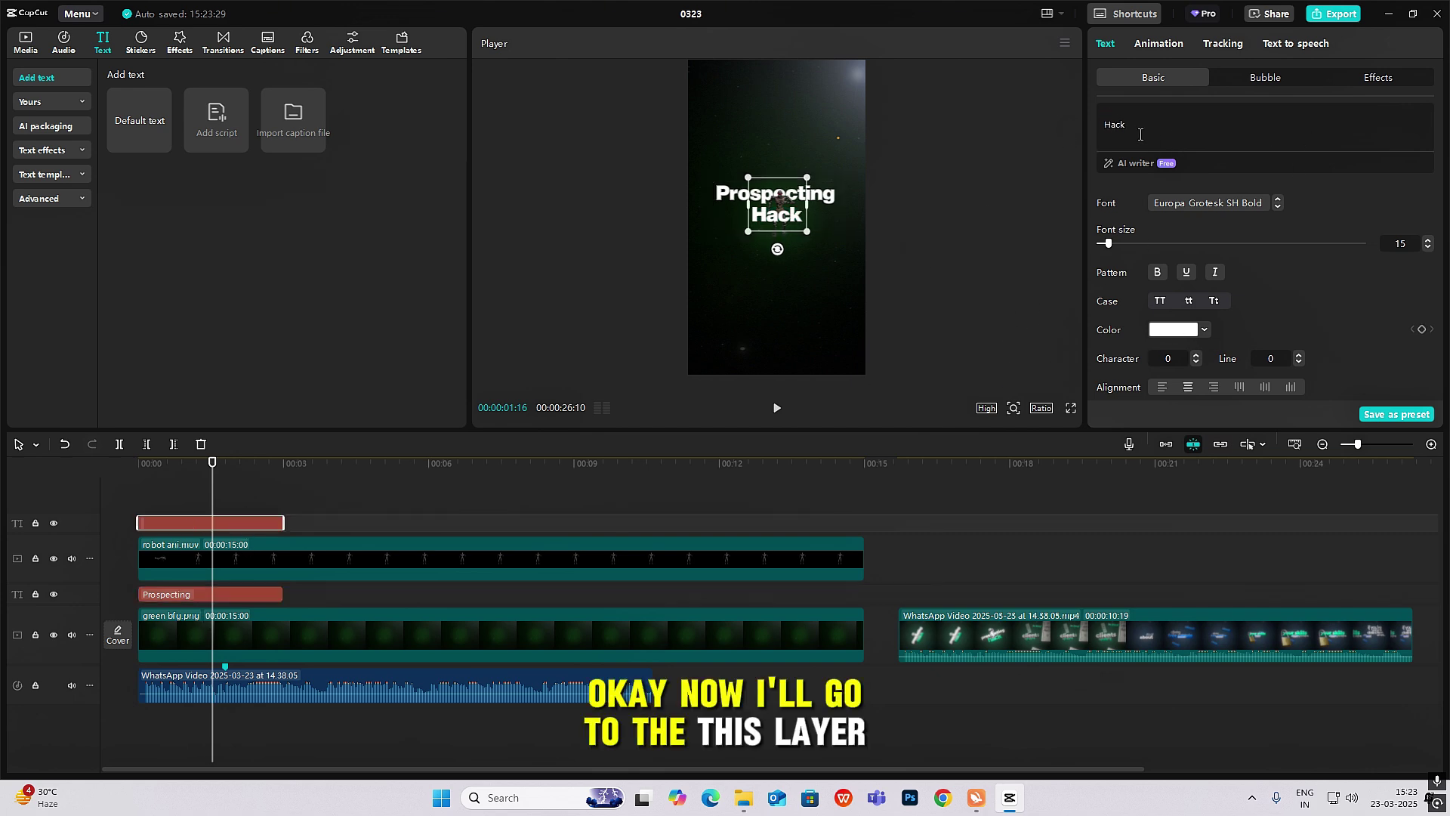
click(1184, 334)
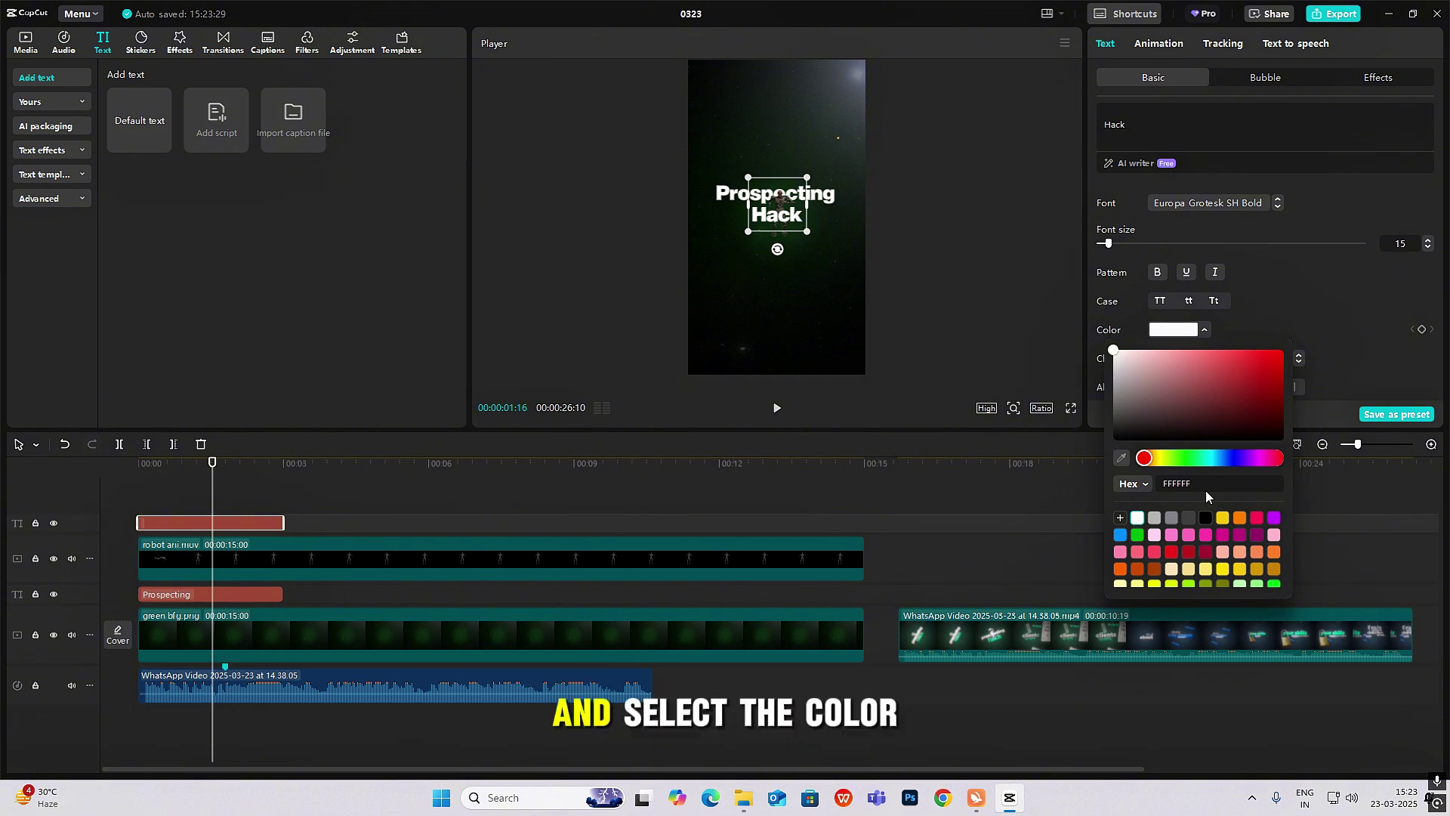
scroll(1267, 580, down, 3)
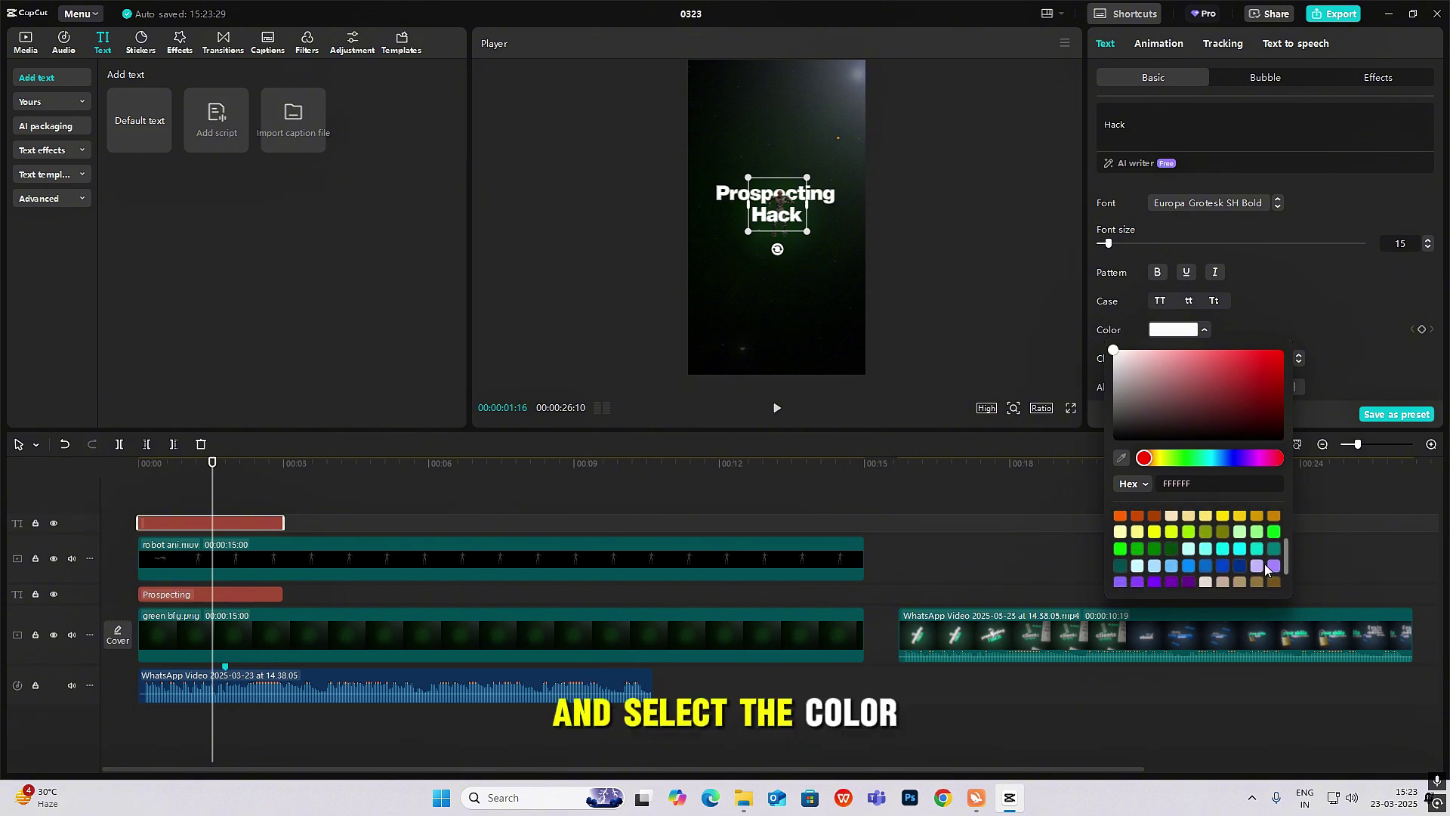
click(1257, 533)
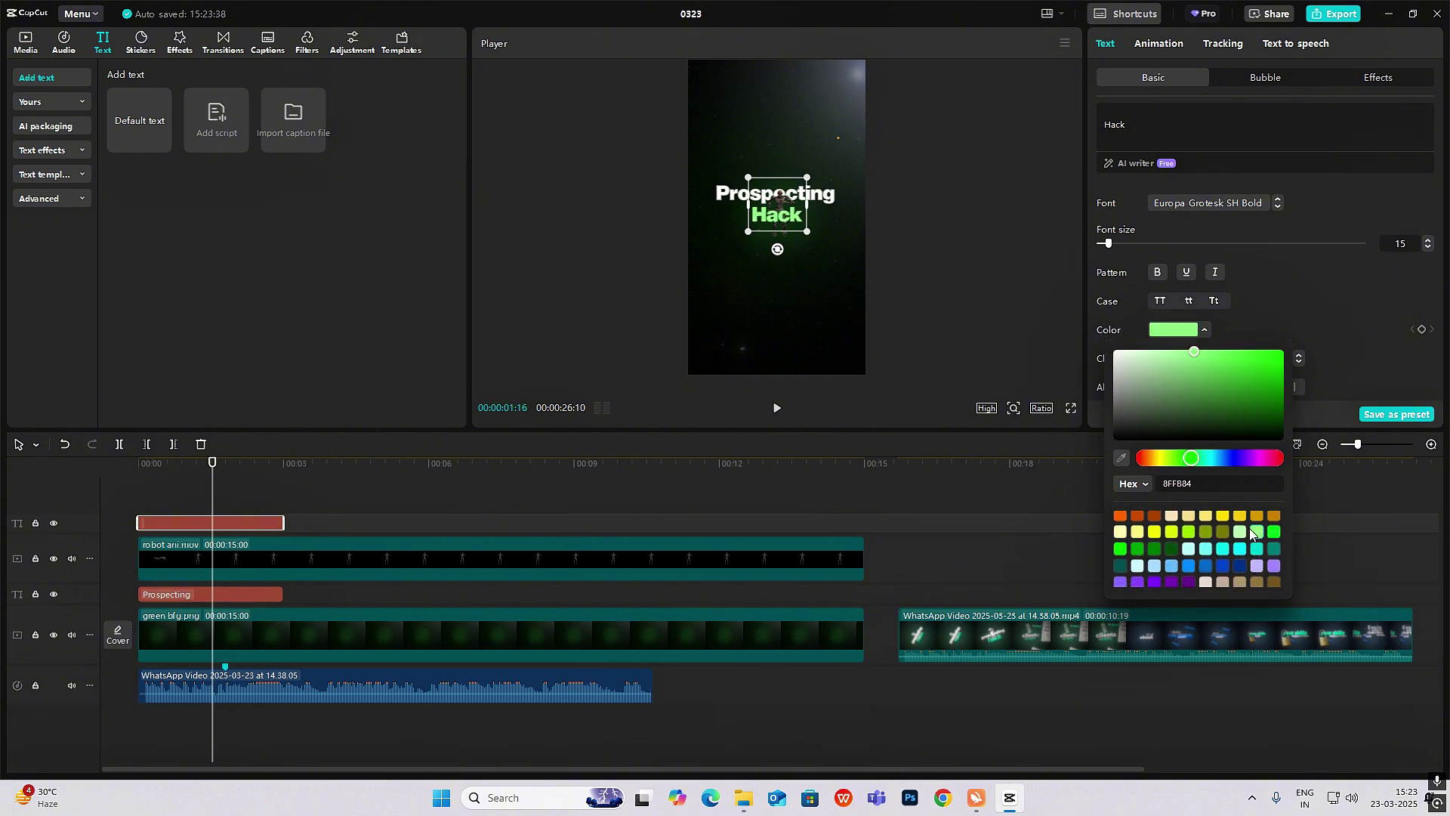
drag(1200, 357, 1236, 352)
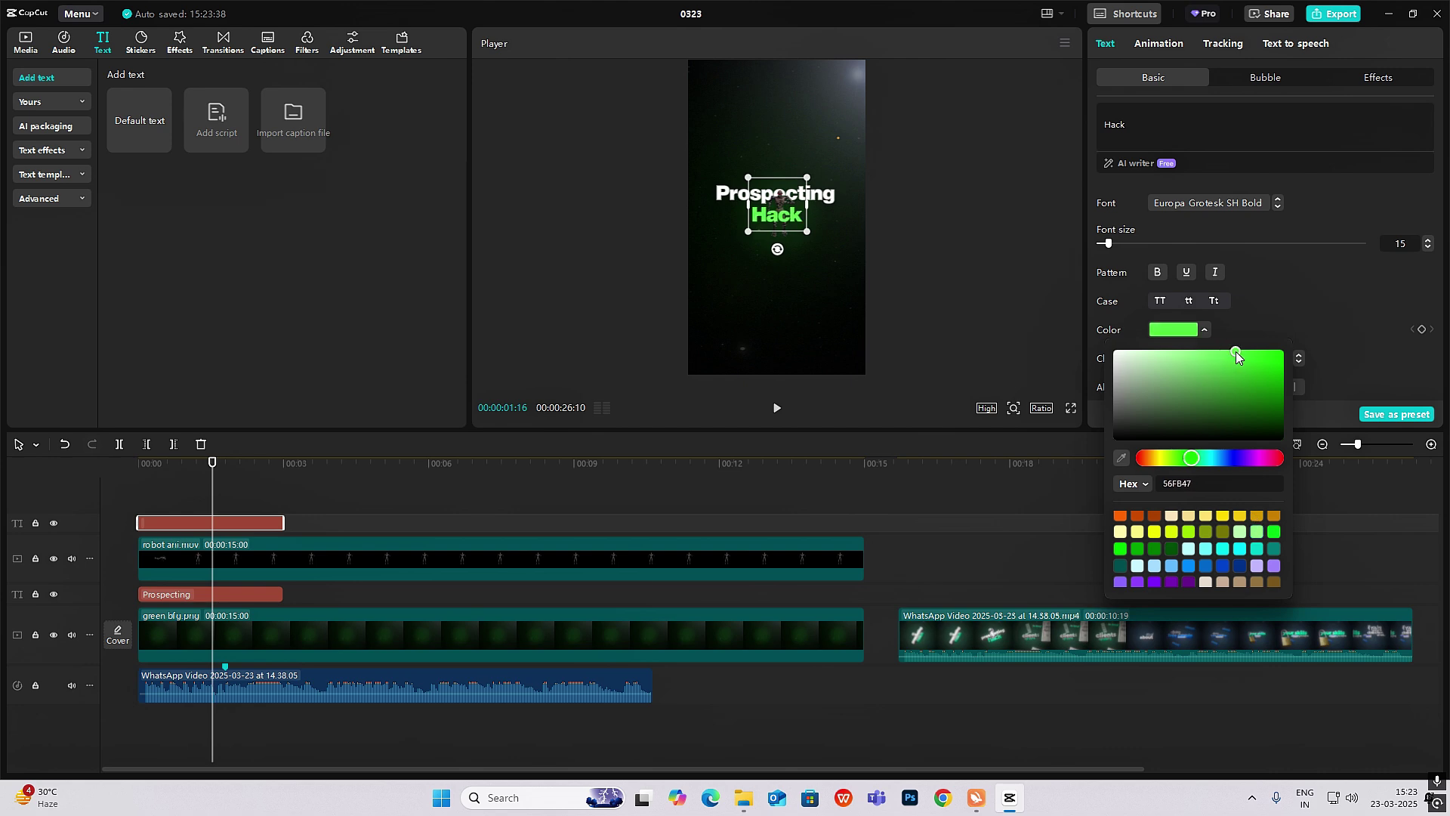
click(922, 203)
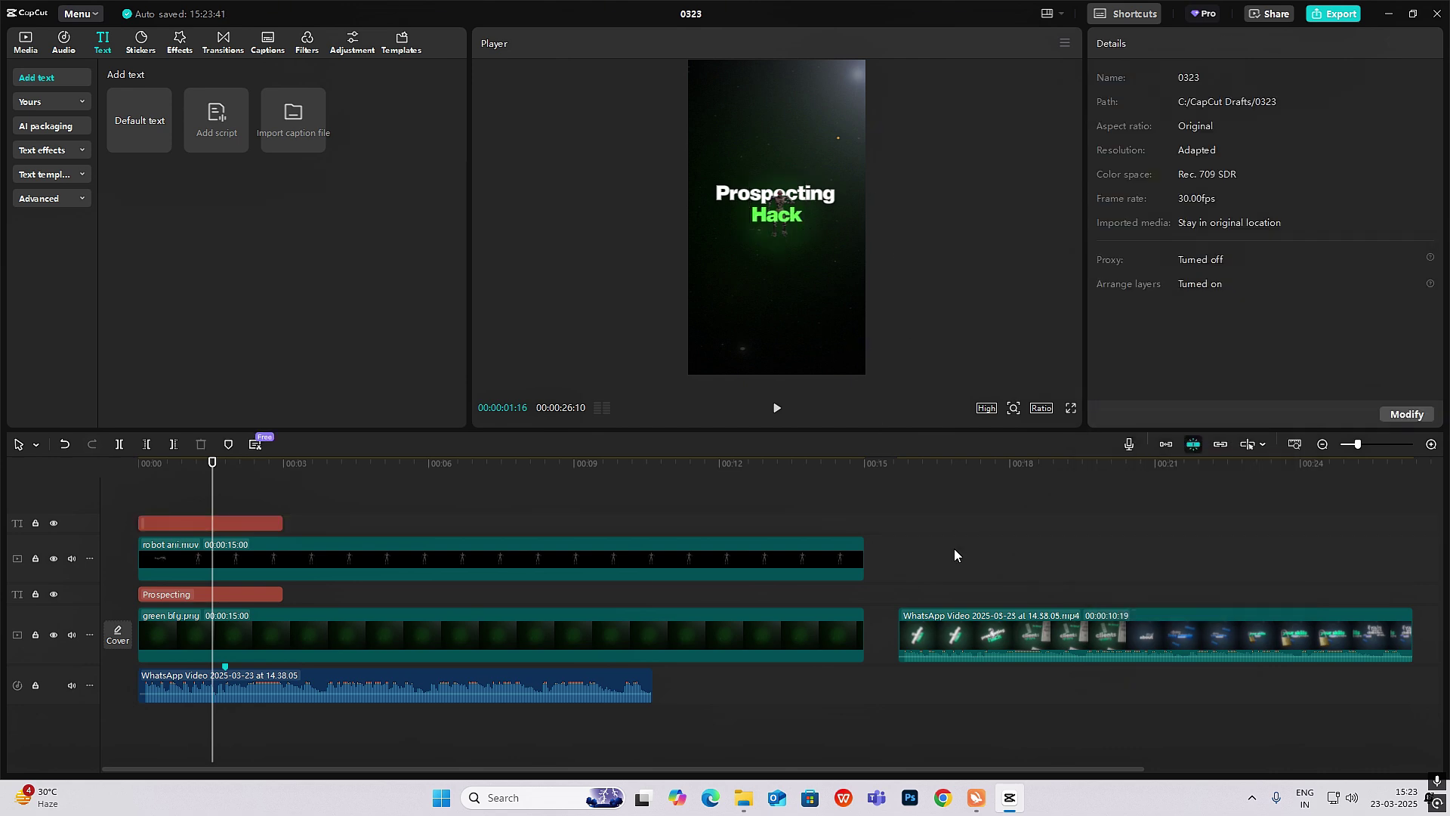
- Extend both title text clips to about 6 seconds and combine them into one compound clip
key(Up)
key(Down)
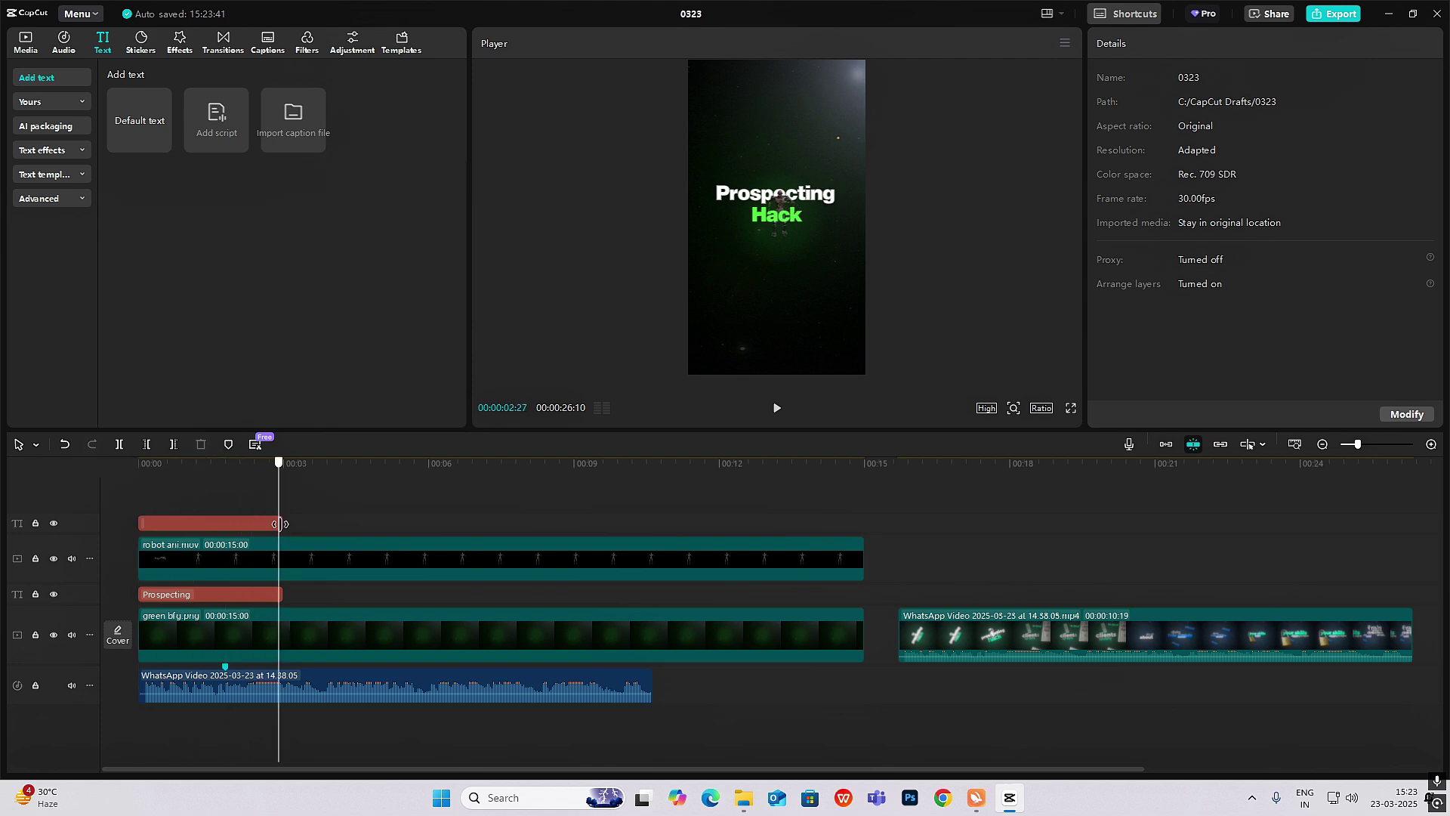
key(Up)
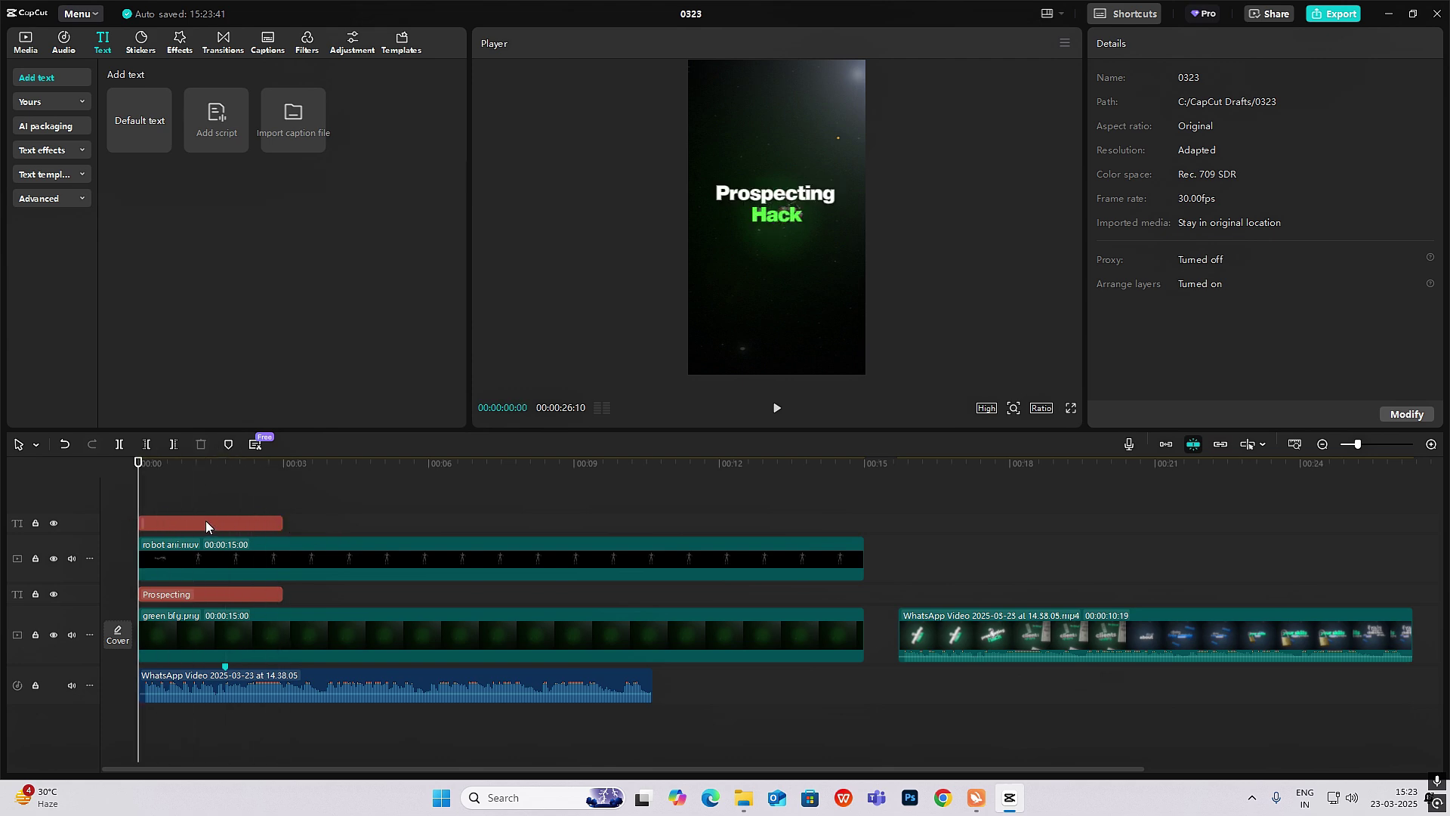
click(206, 521)
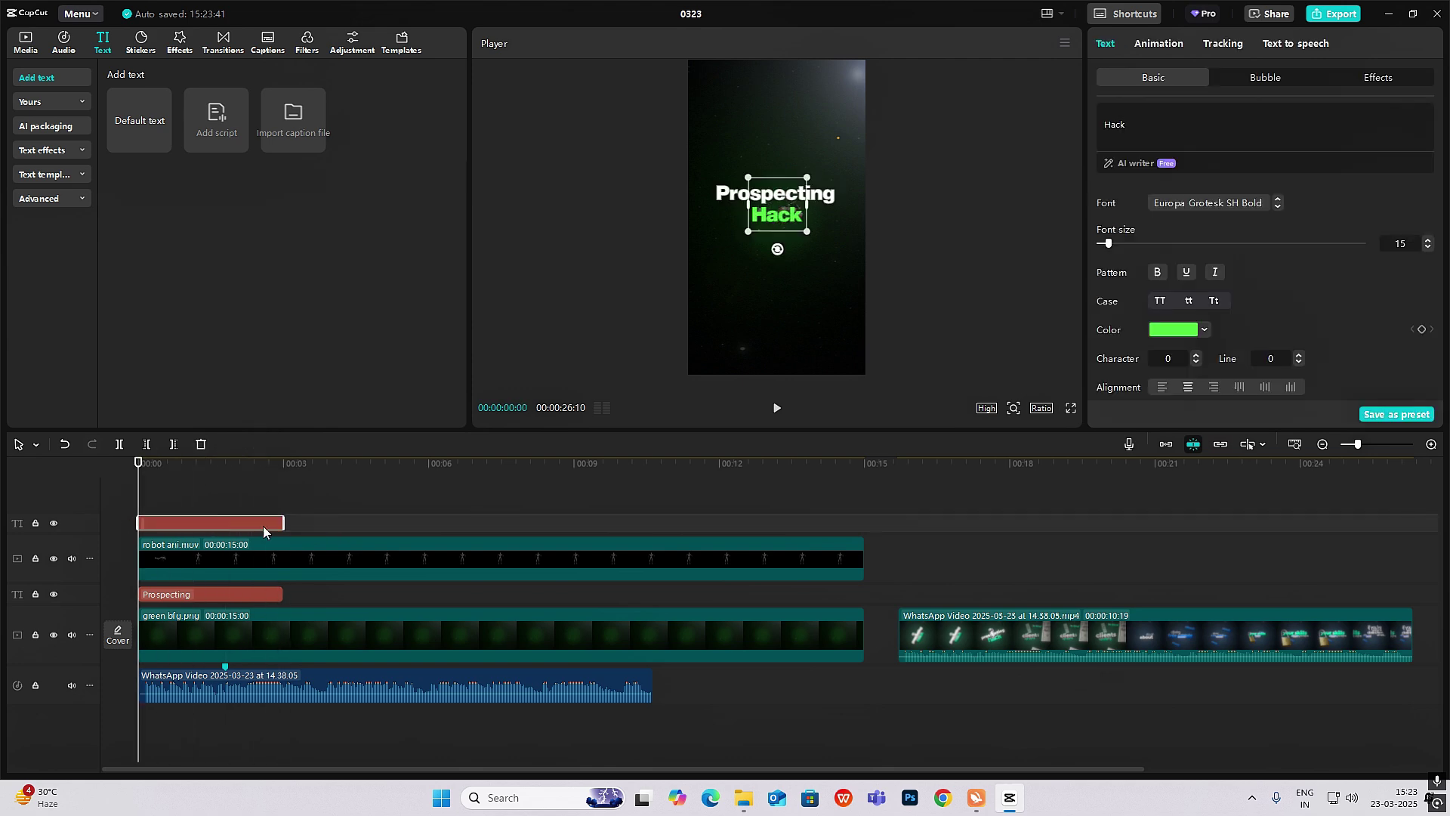
ctrl+click(261, 590)
drag(279, 521, 434, 523)
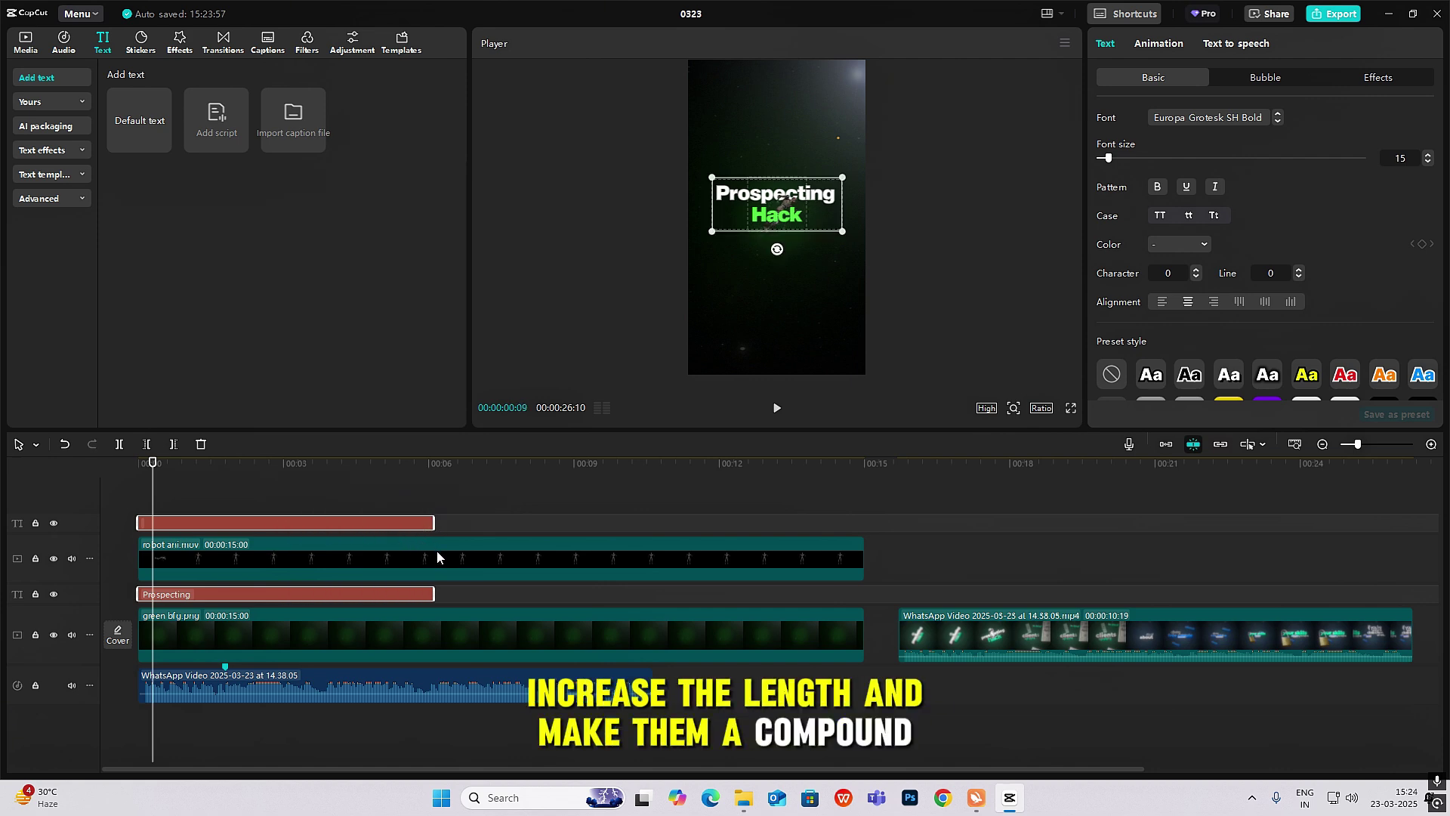
key(alt+g)
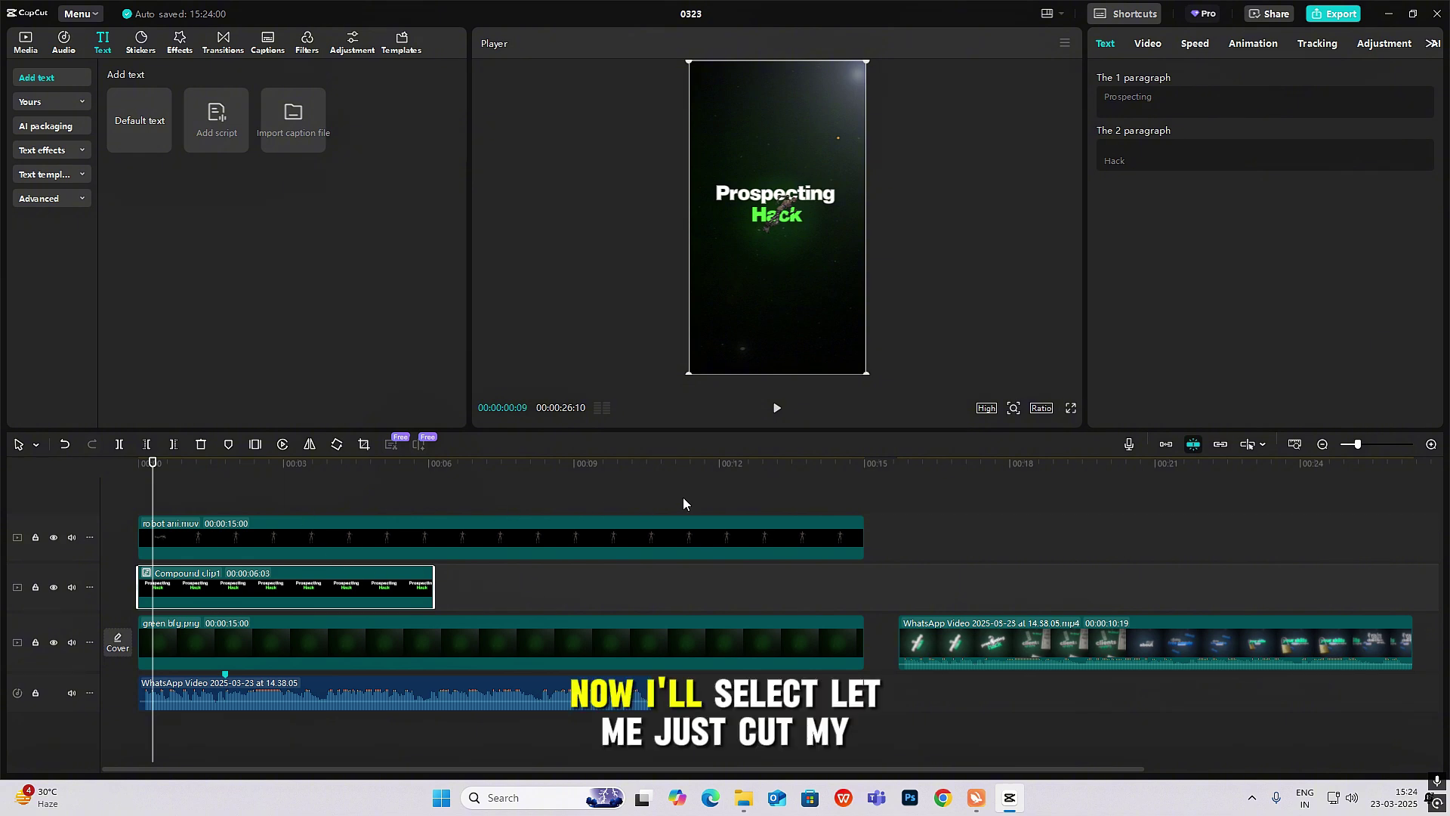
- Split the robot clip at 00:00:06:03, where the title compound clip ends, and delete the remainder
drag(421, 505, 431, 518)
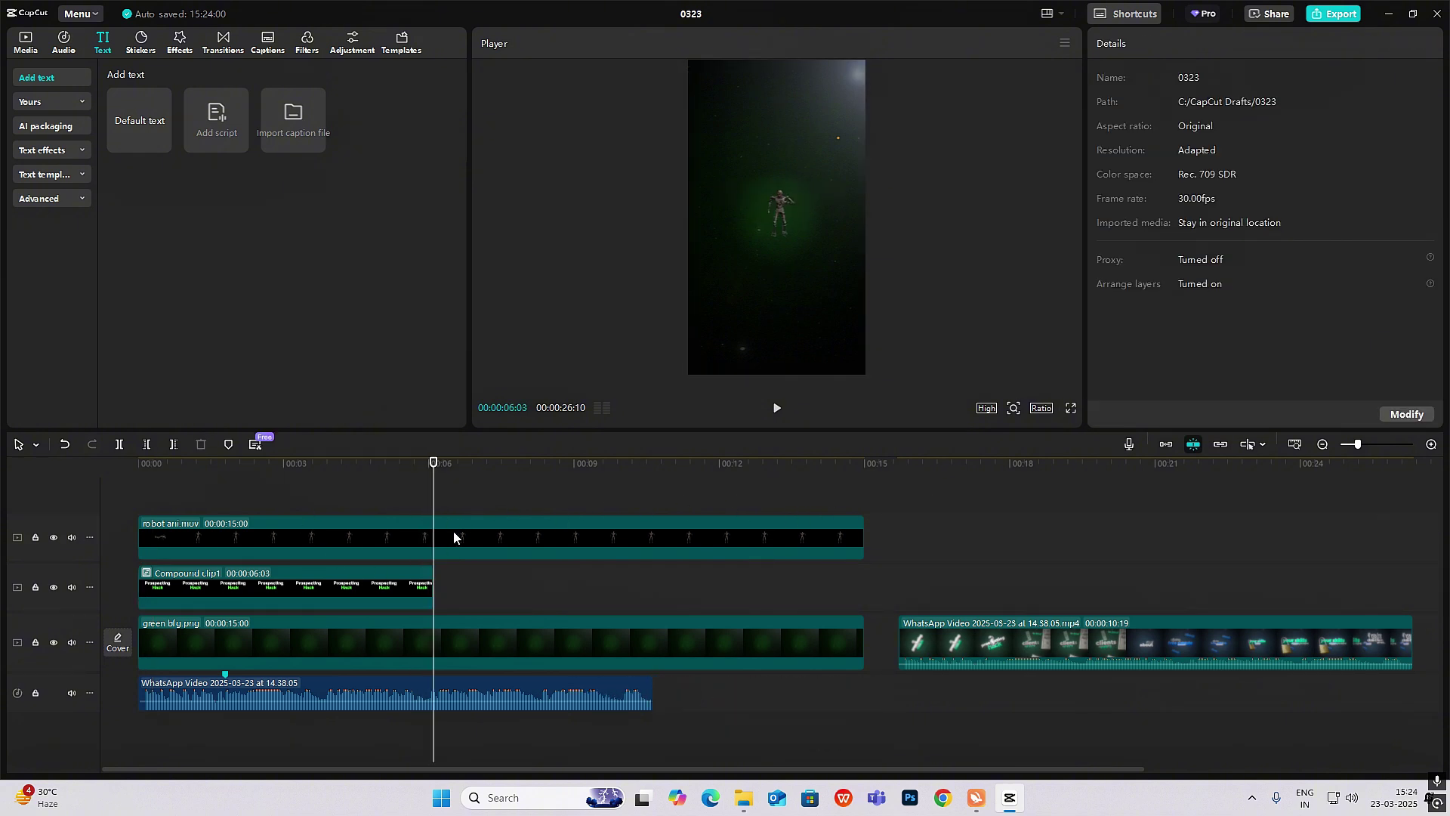
click(453, 537)
key(ctrl+b)
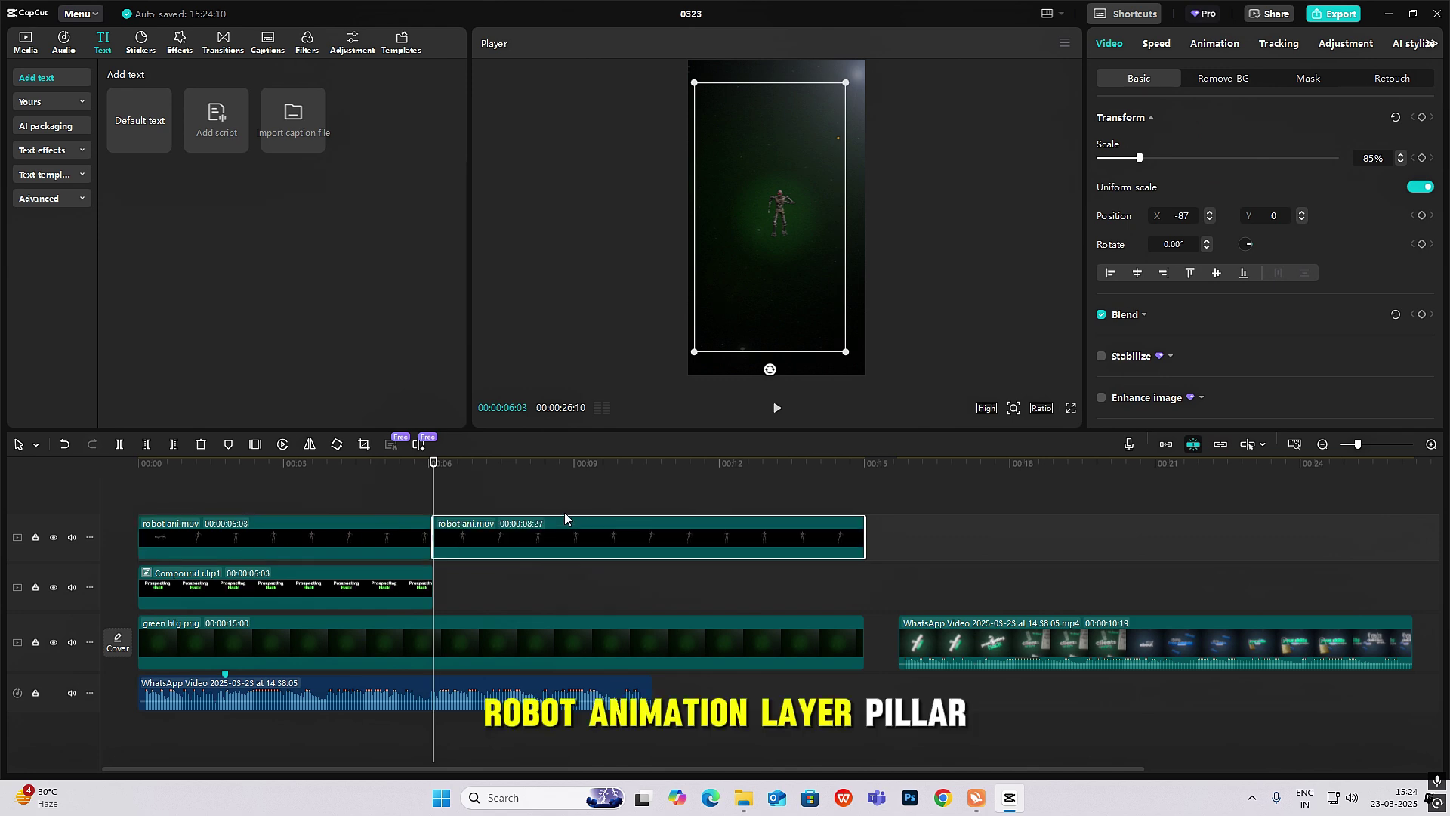
key(Delete)
- Combine the trimmed robot clip and the title compound clip into a single compound clip
drag(201, 495, 363, 587)
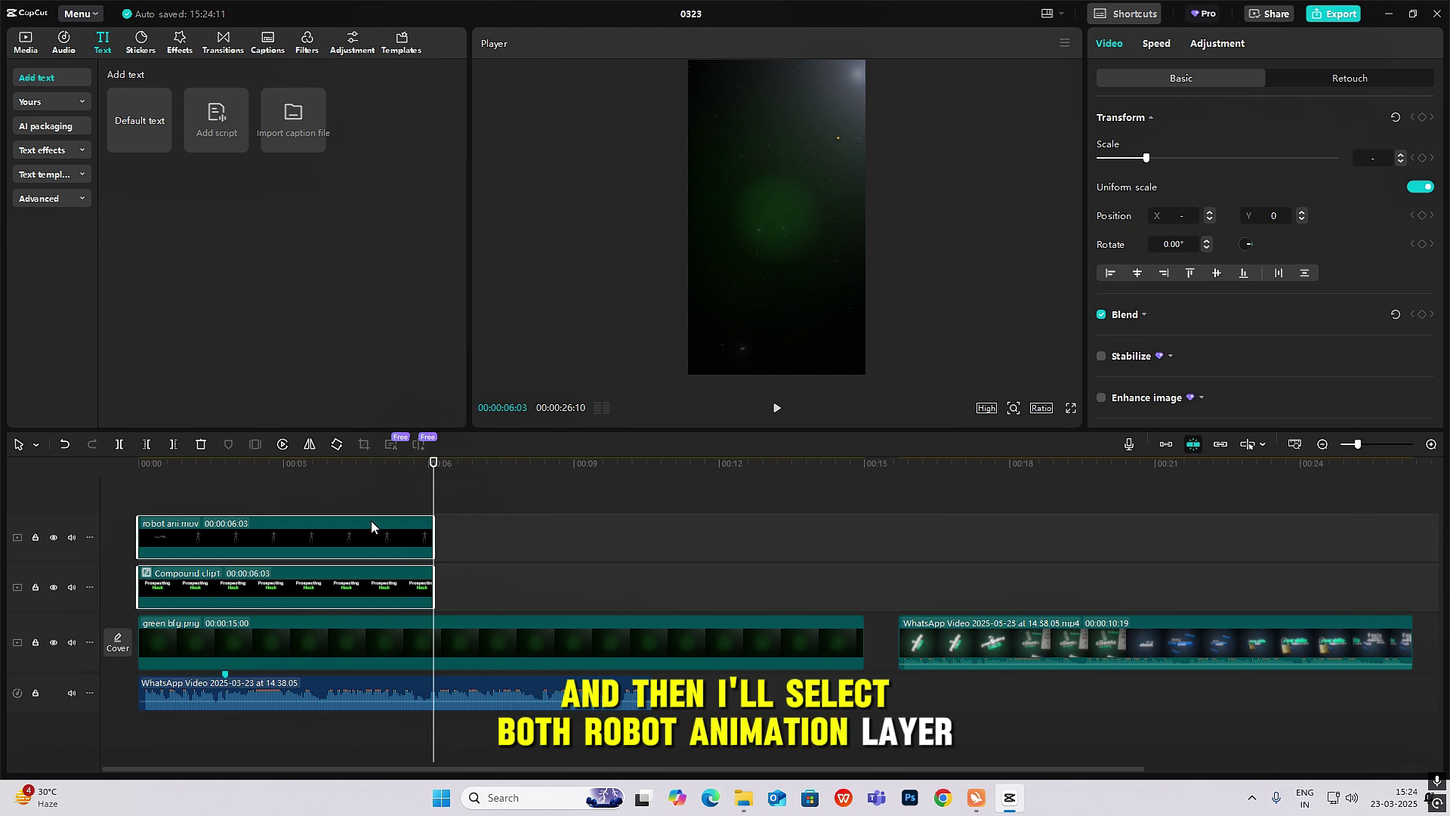
click(232, 489)
click(247, 487)
drag(312, 483, 331, 582)
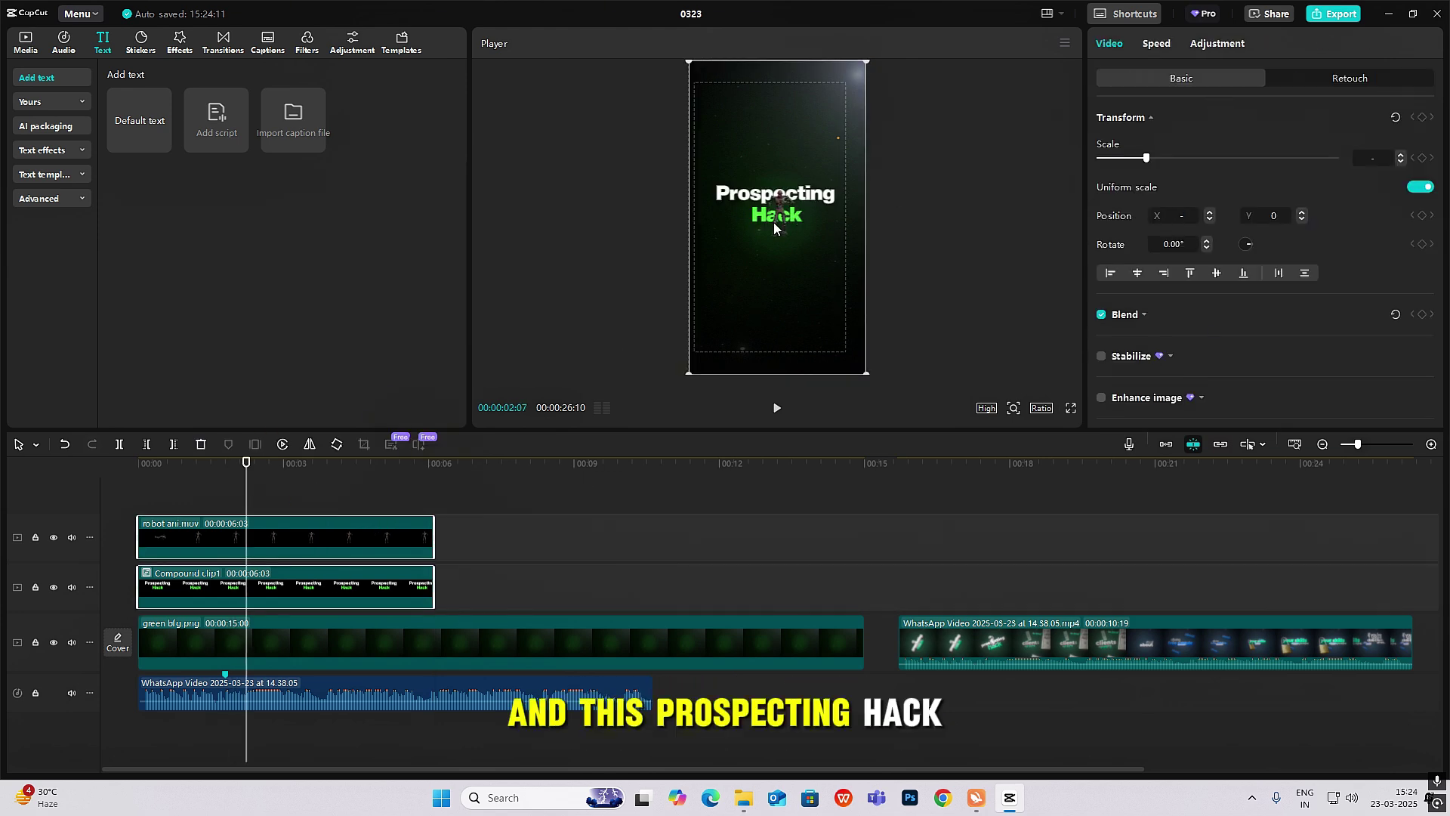
key(alt+g)
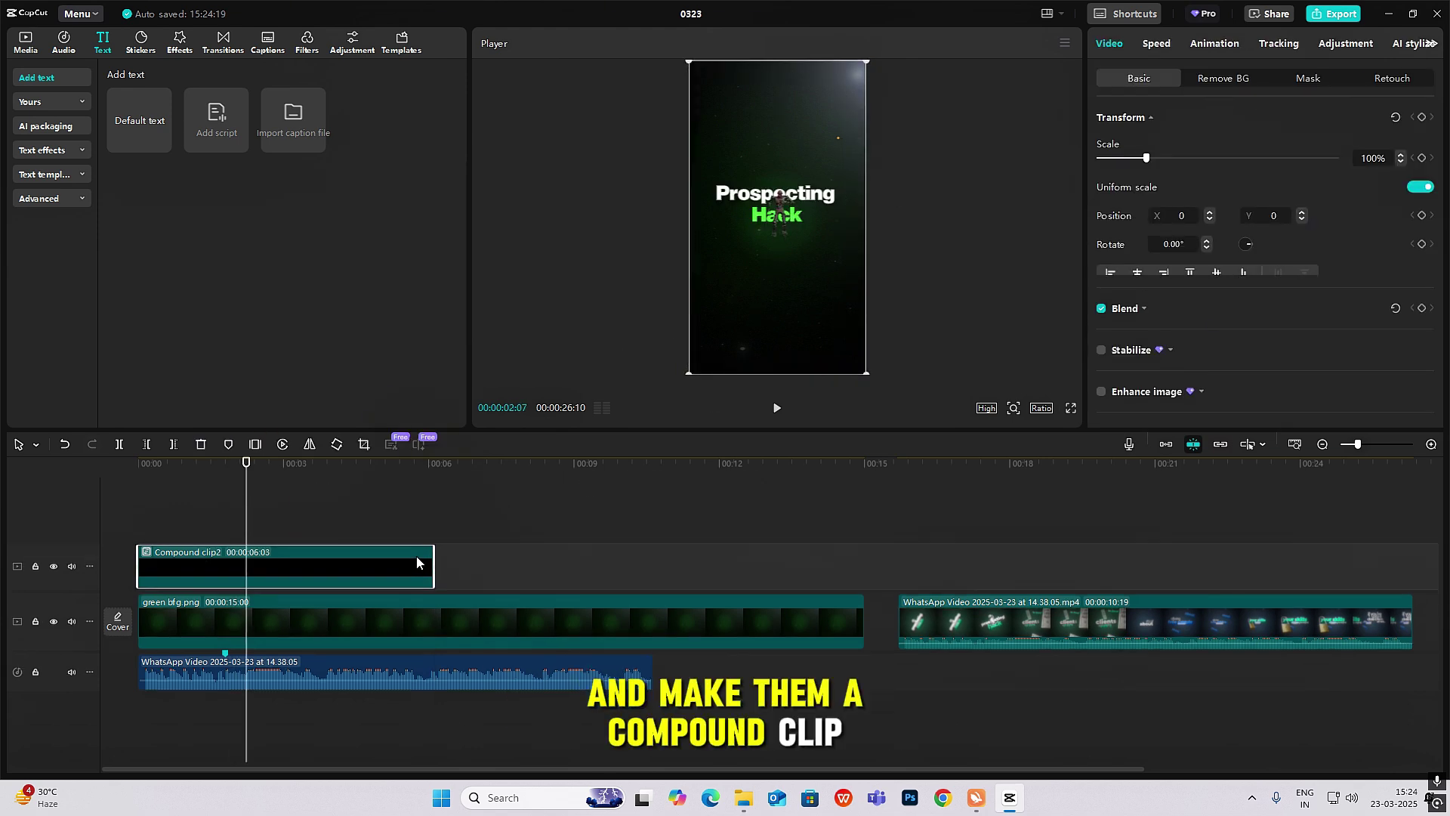
- Add a transform keyframe on the compound clip's first frame and scale the clip down to 77%
key(Home)
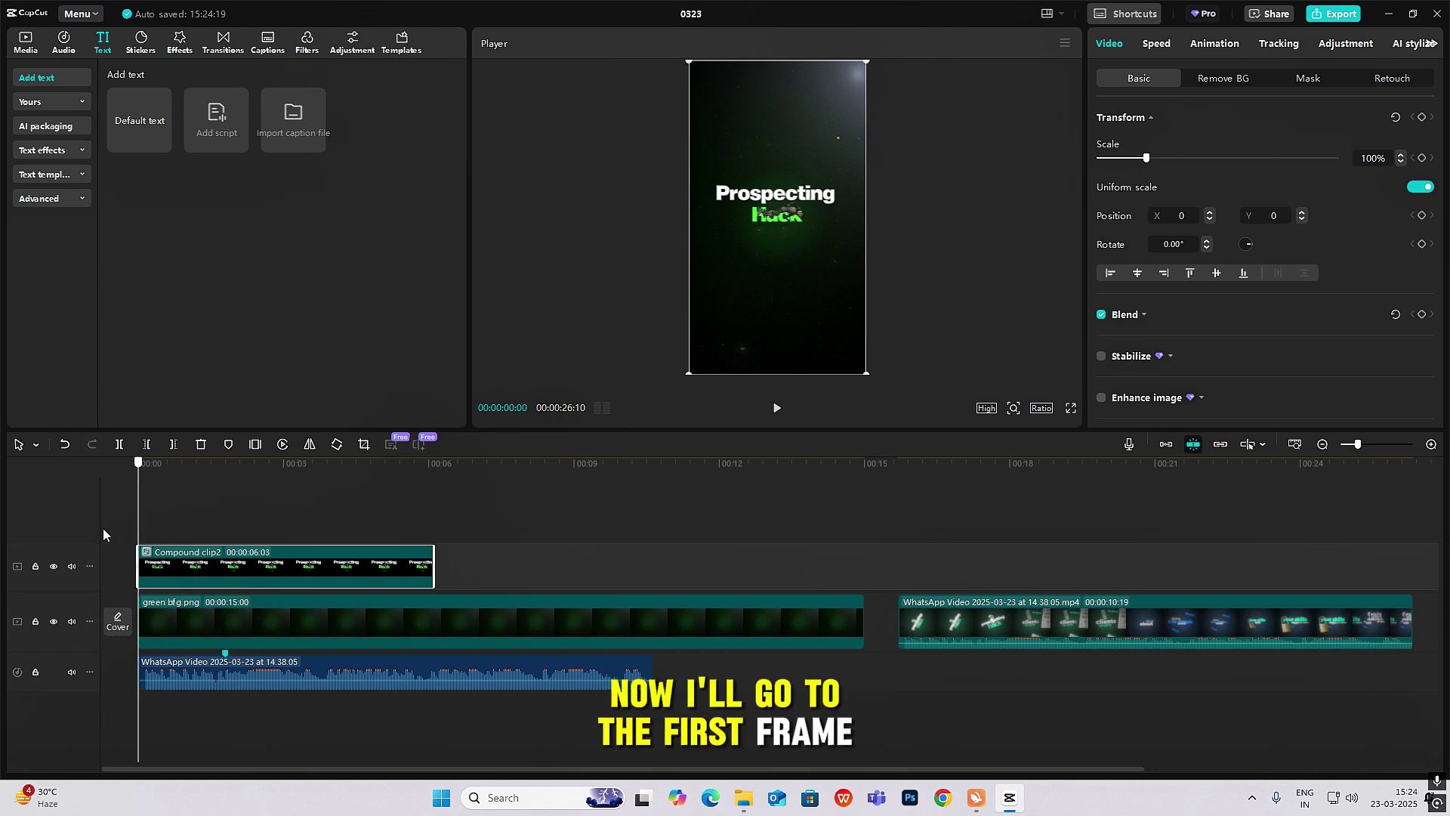
click(1423, 118)
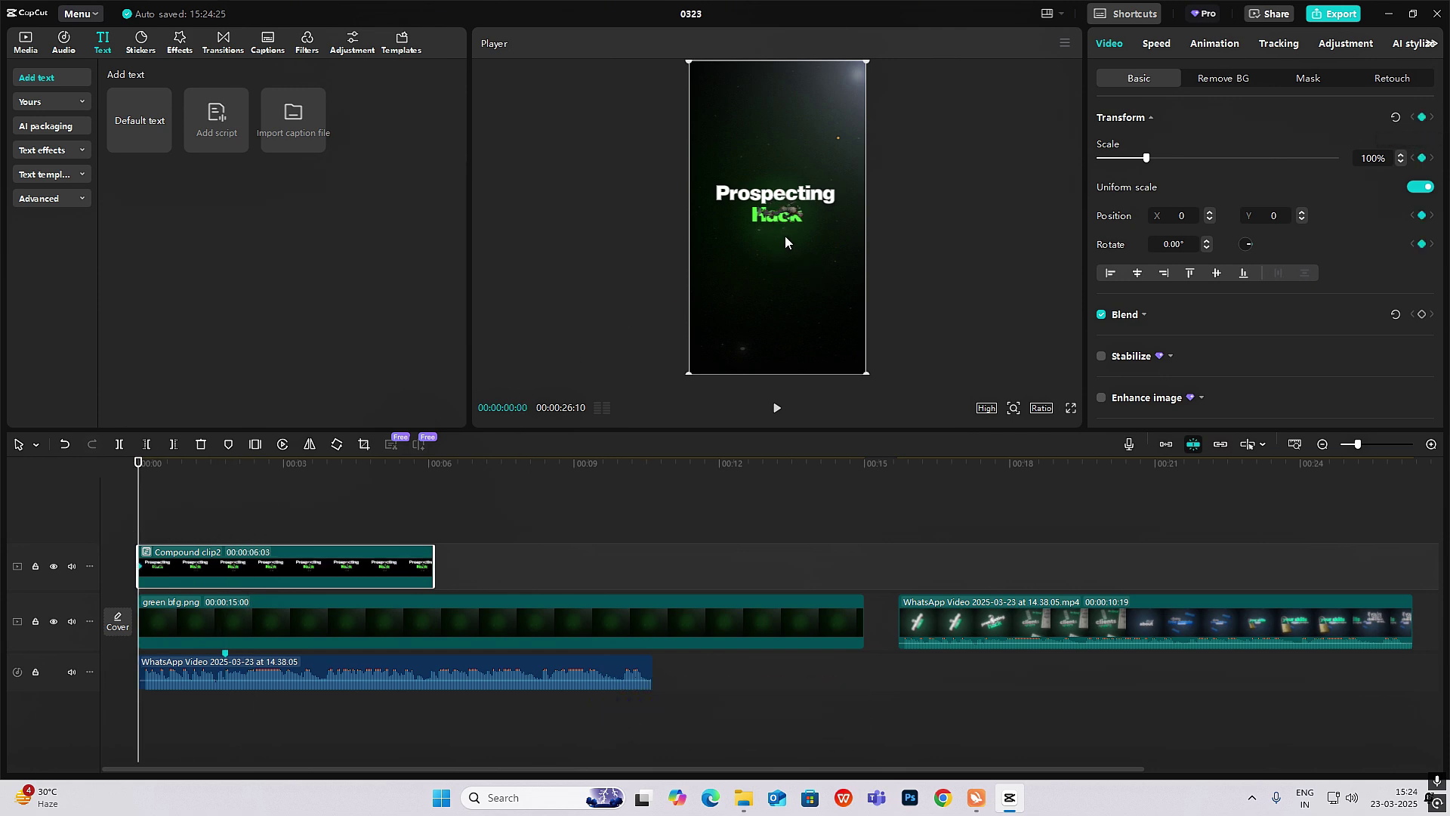
drag(865, 80, 846, 98)
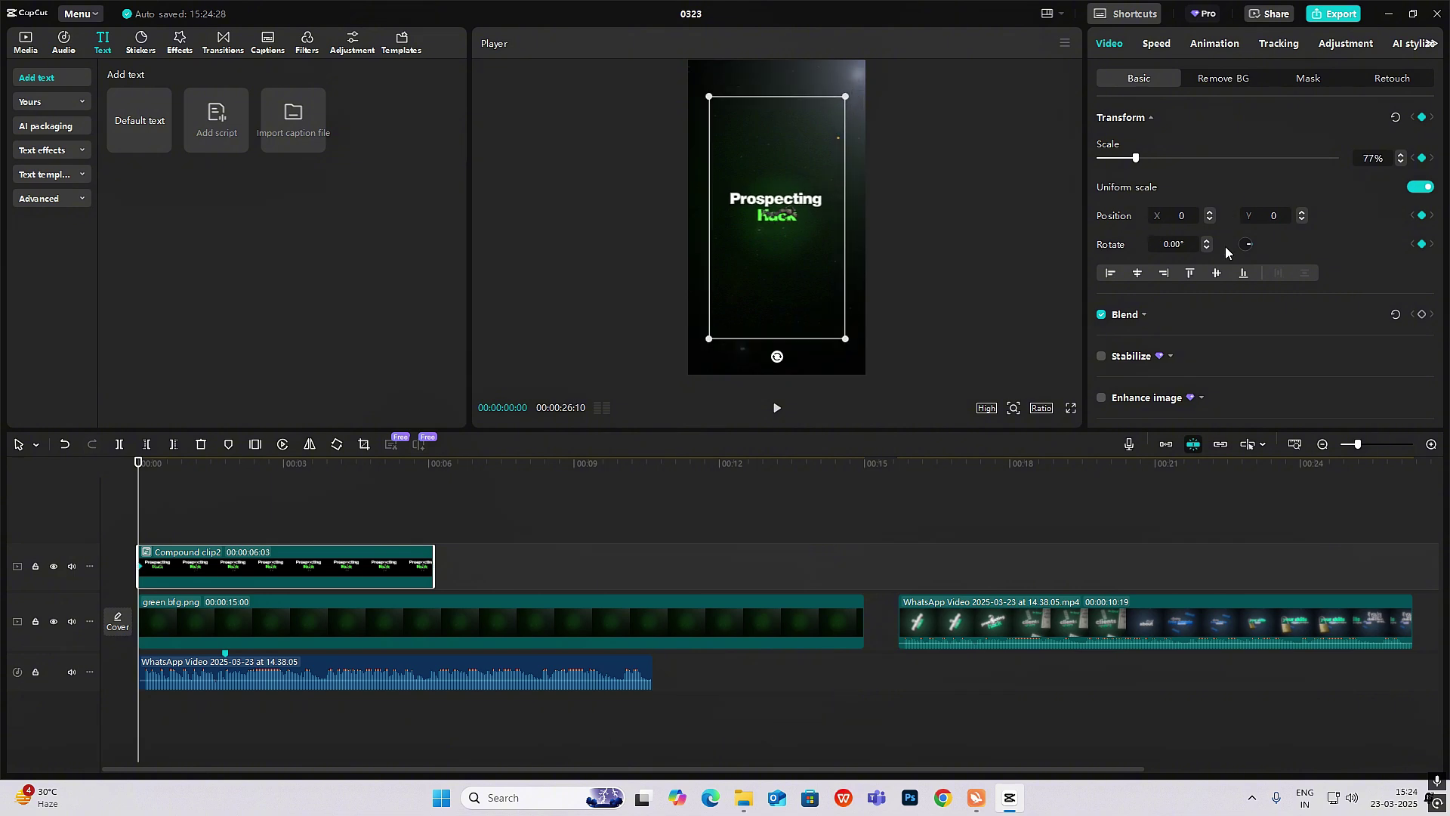
- Rotate the compound clip to -36.87° at its first frame
click(1206, 240)
click(1206, 240)
click(1206, 240)
click(1207, 241)
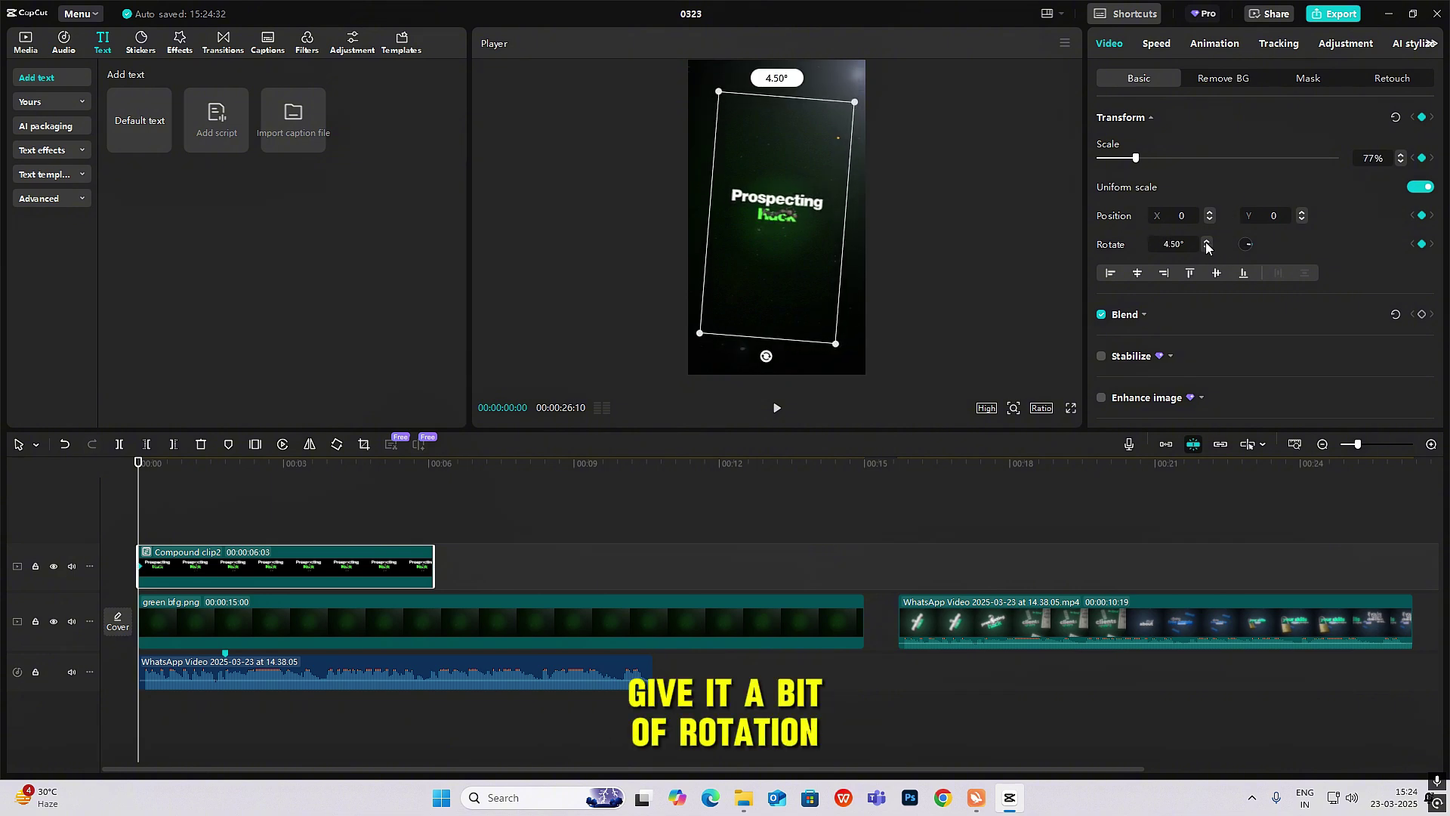
click(1207, 241)
click(1206, 241)
click(1206, 241)
click(1206, 241)
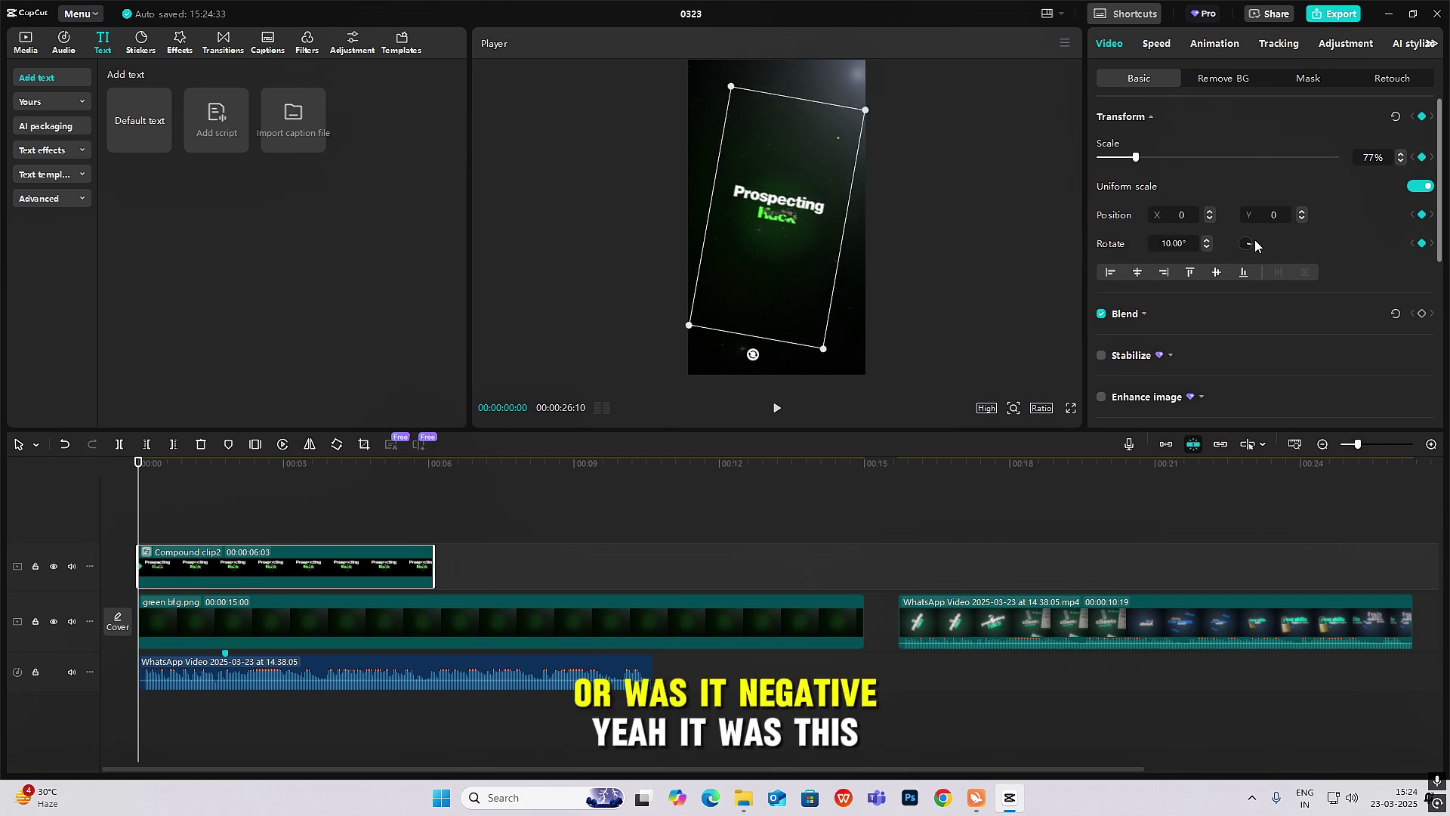
drag(1249, 251, 1255, 237)
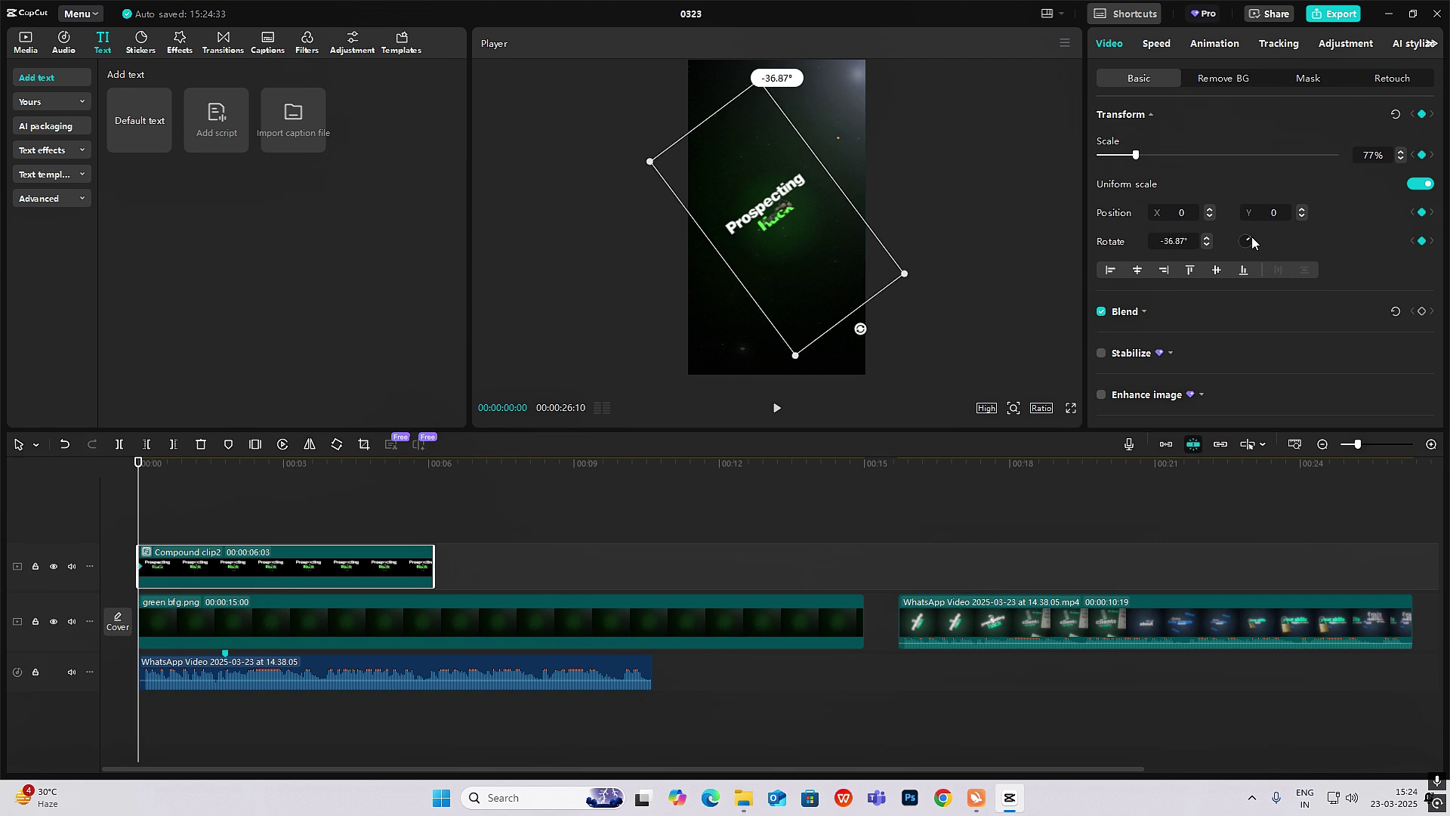
- Check the reference motion, and at 00:00:01:14 rotate the compound clip back to 0° and enlarge it
click(954, 571)
drag(954, 570, 211, 555)
click(194, 553)
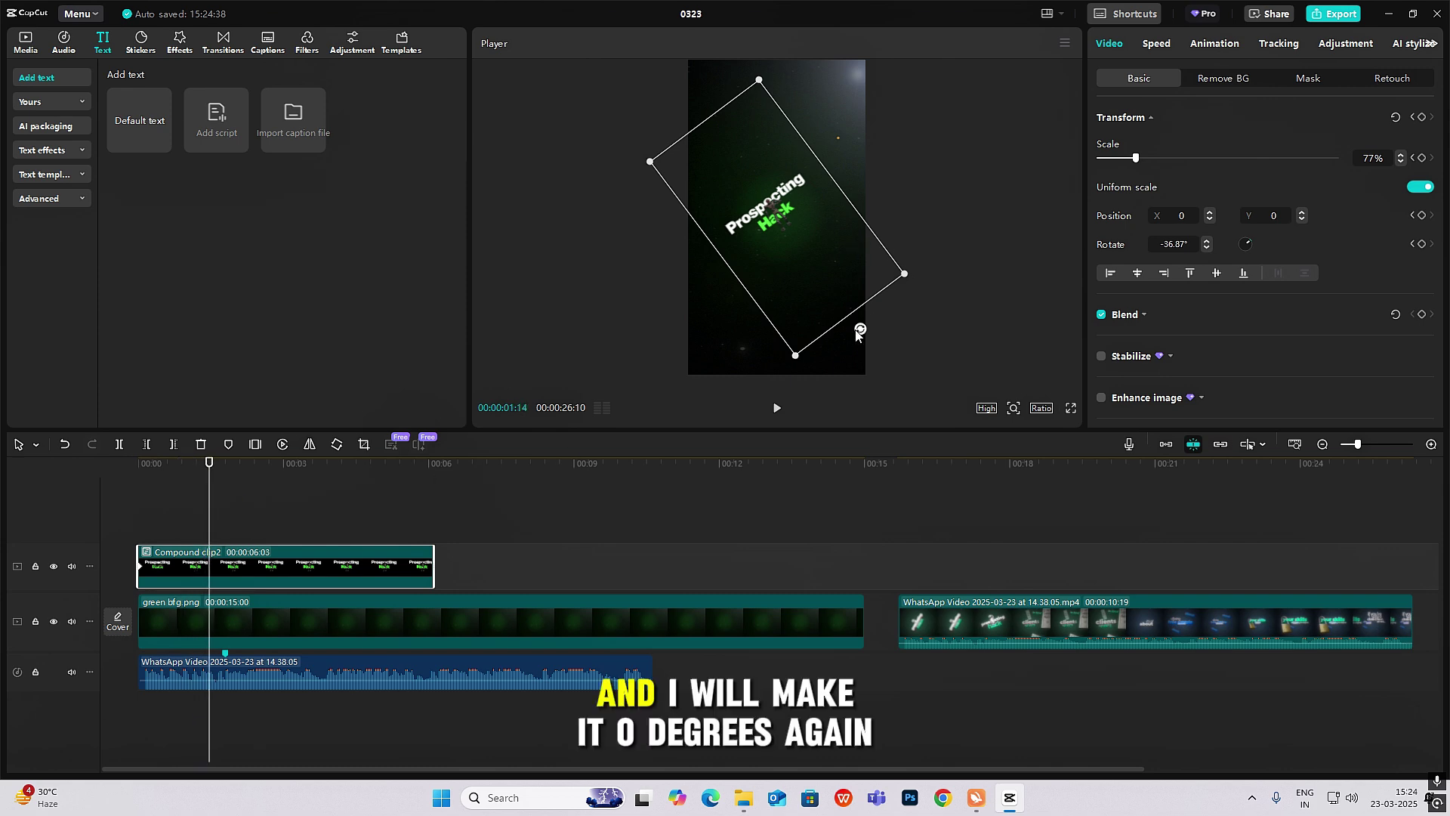
drag(861, 330, 935, 440)
click(152, 464)
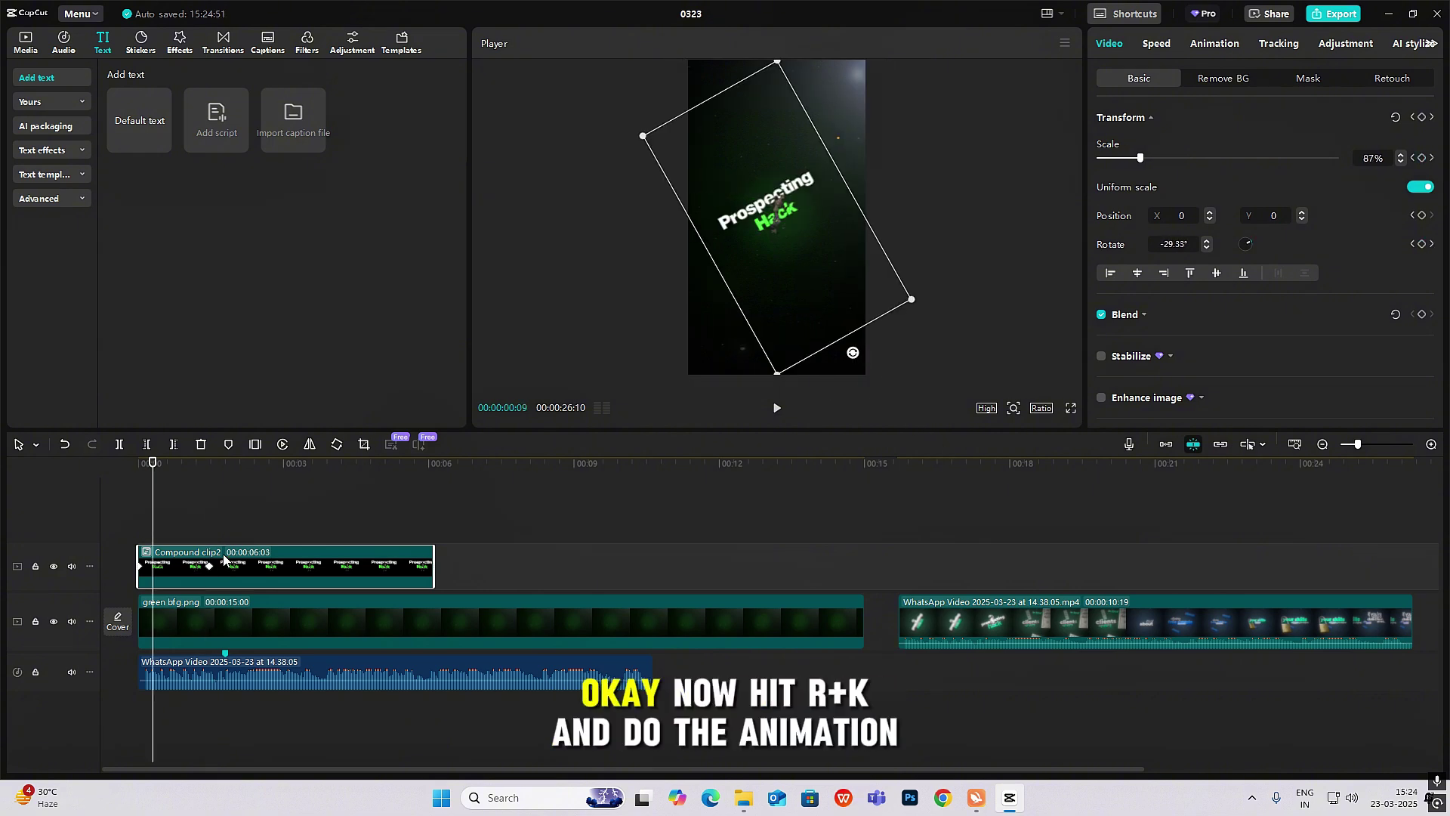
- Apply the Cubic Out preset curve to the compound clip's scale keyframes
click(224, 559)
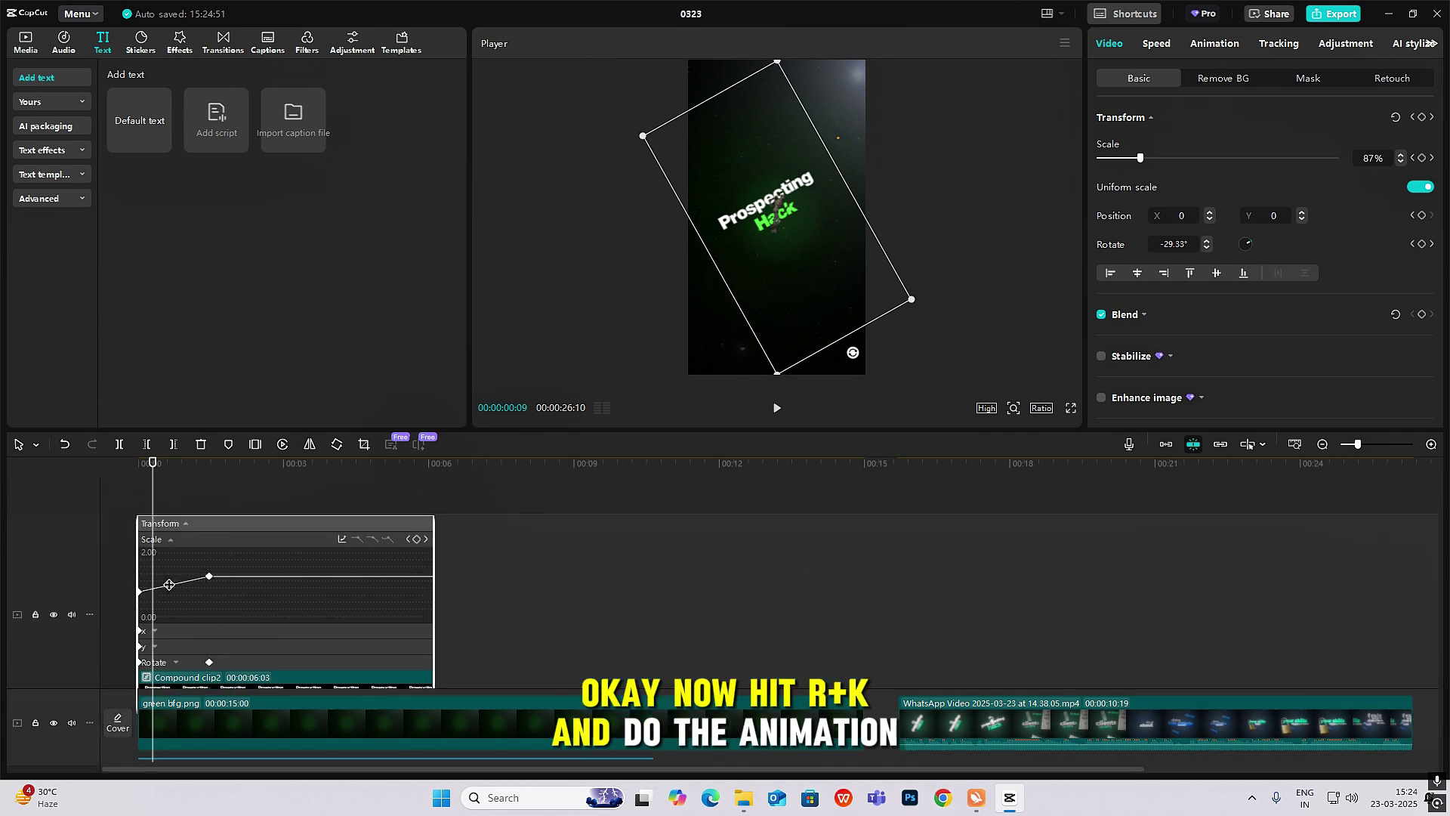
click(342, 540)
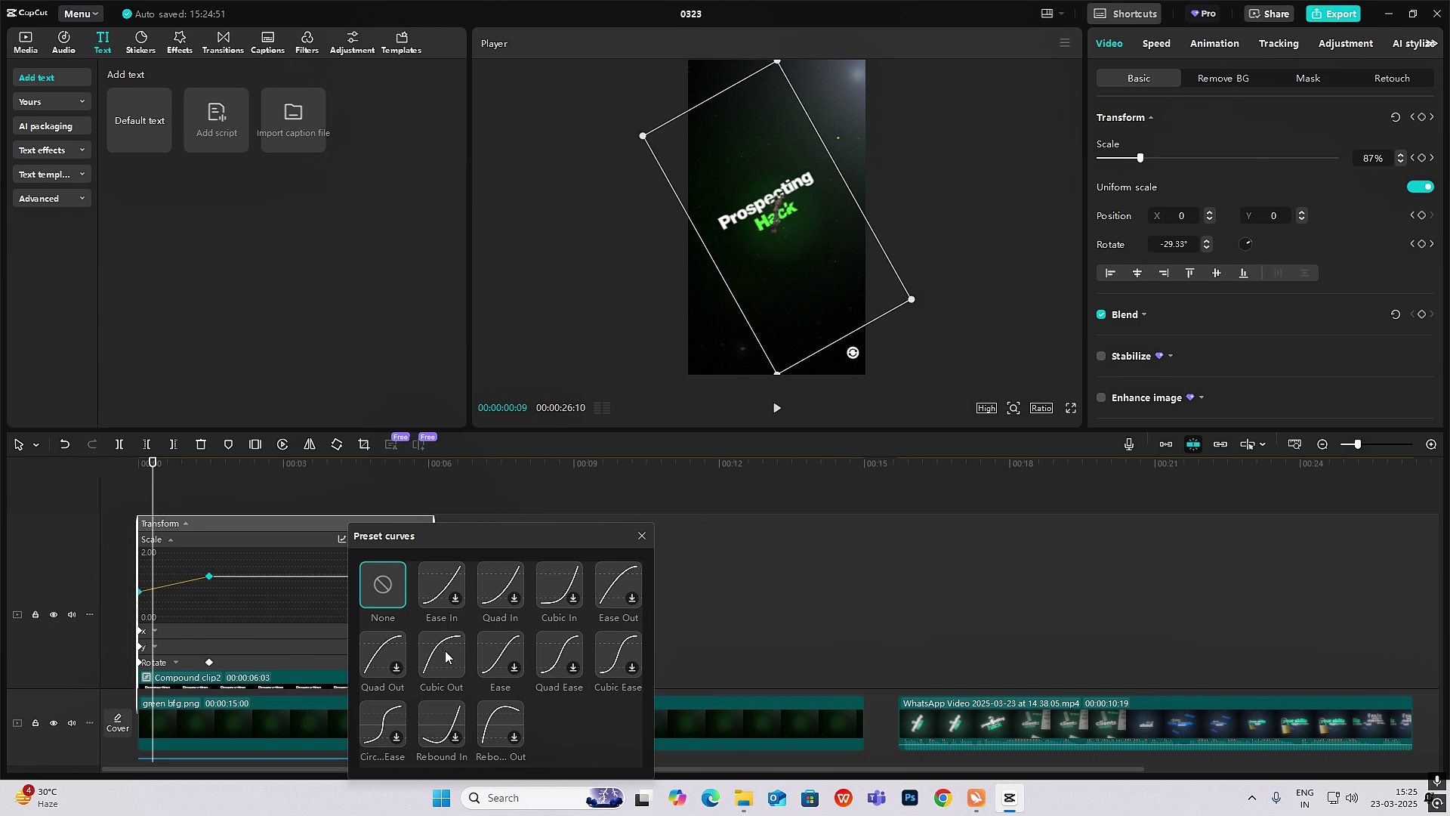
click(446, 651)
click(640, 537)
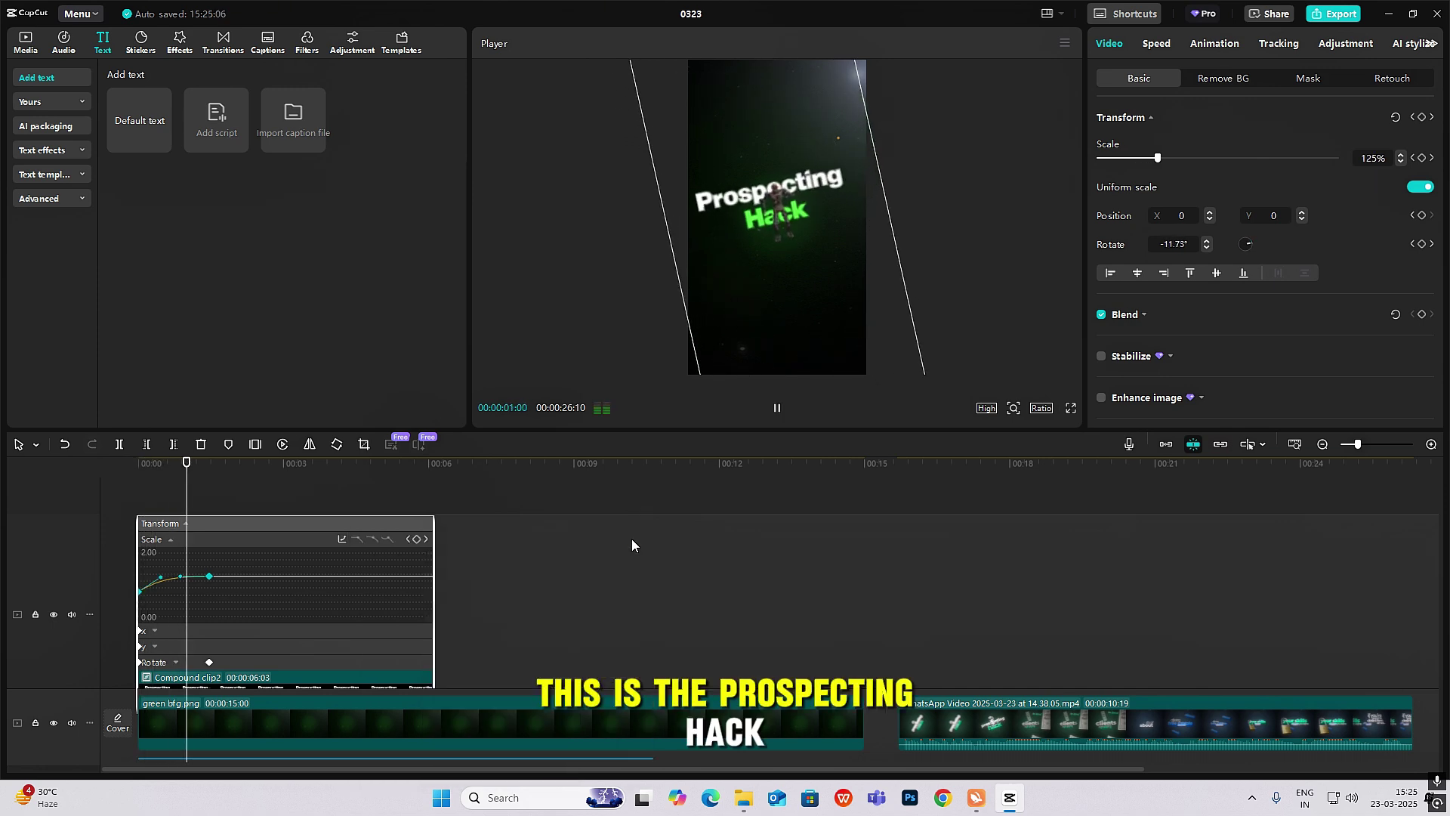
- Apply the Cubic Out preset curve to the compound clip's rotation keyframes
click(184, 660)
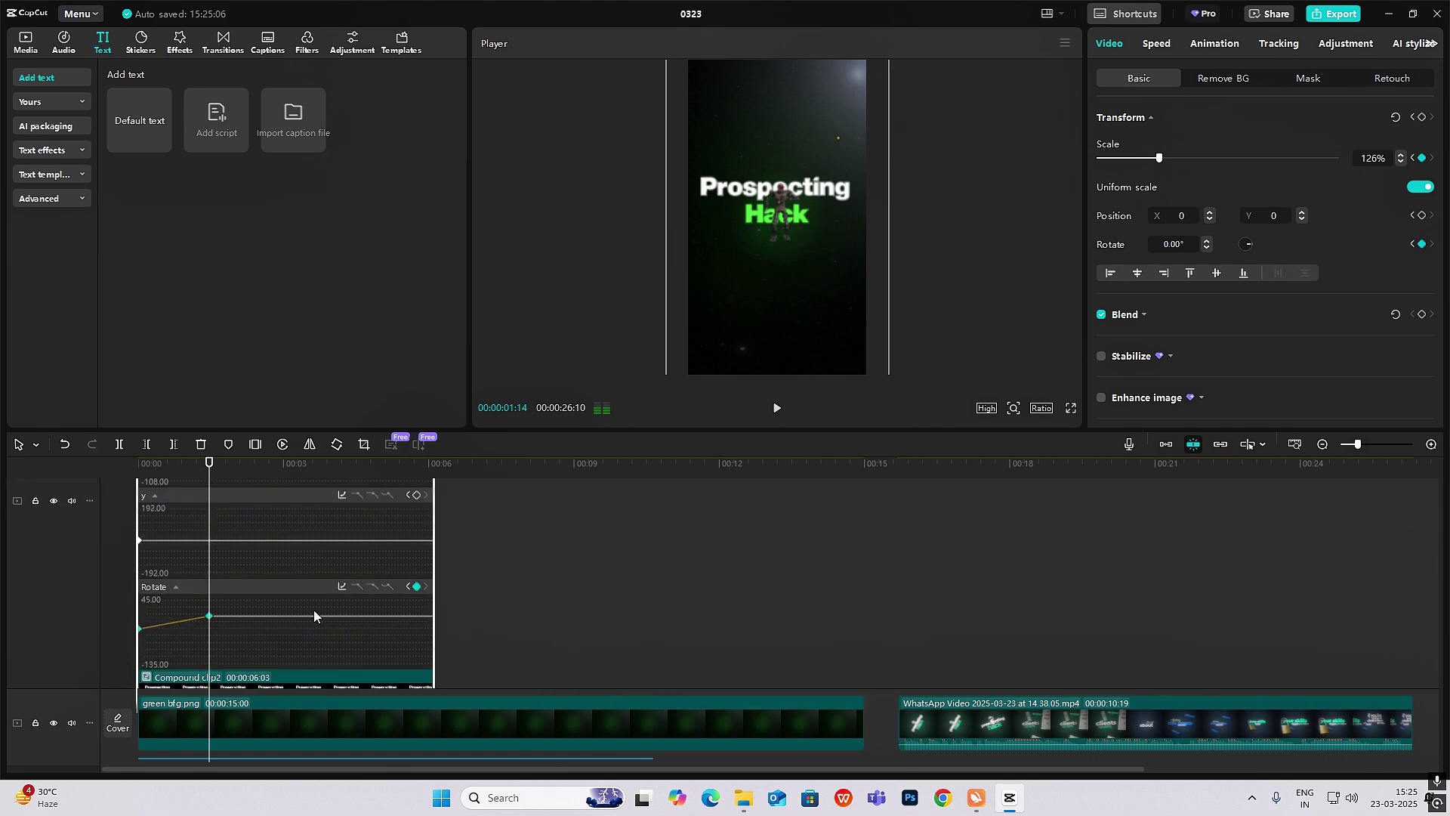
click(341, 586)
click(455, 659)
click(653, 533)
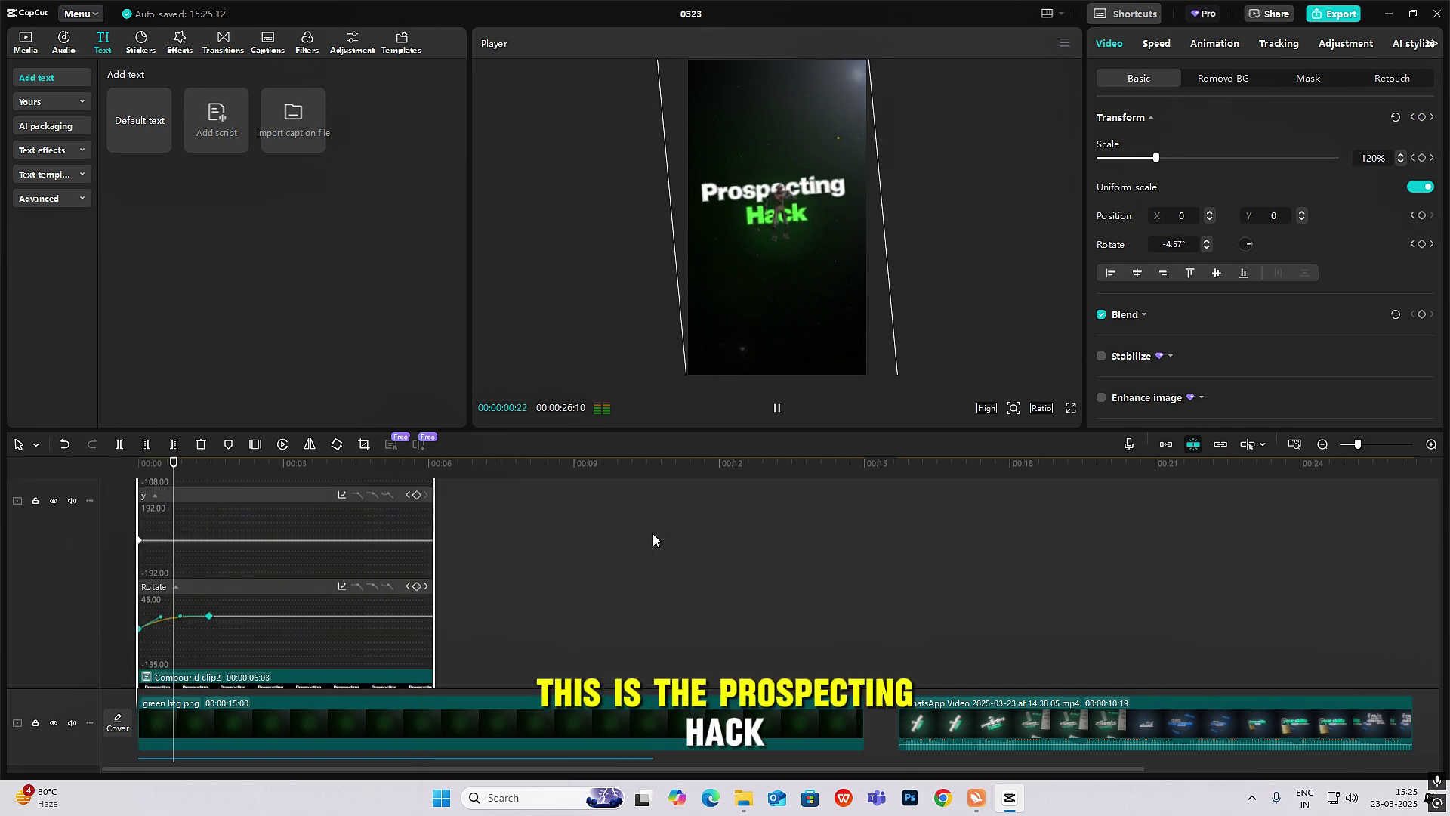
- Check the reference clip, and add a text clip reading "this is..." above the compound clip at the timeline start
click(907, 499)
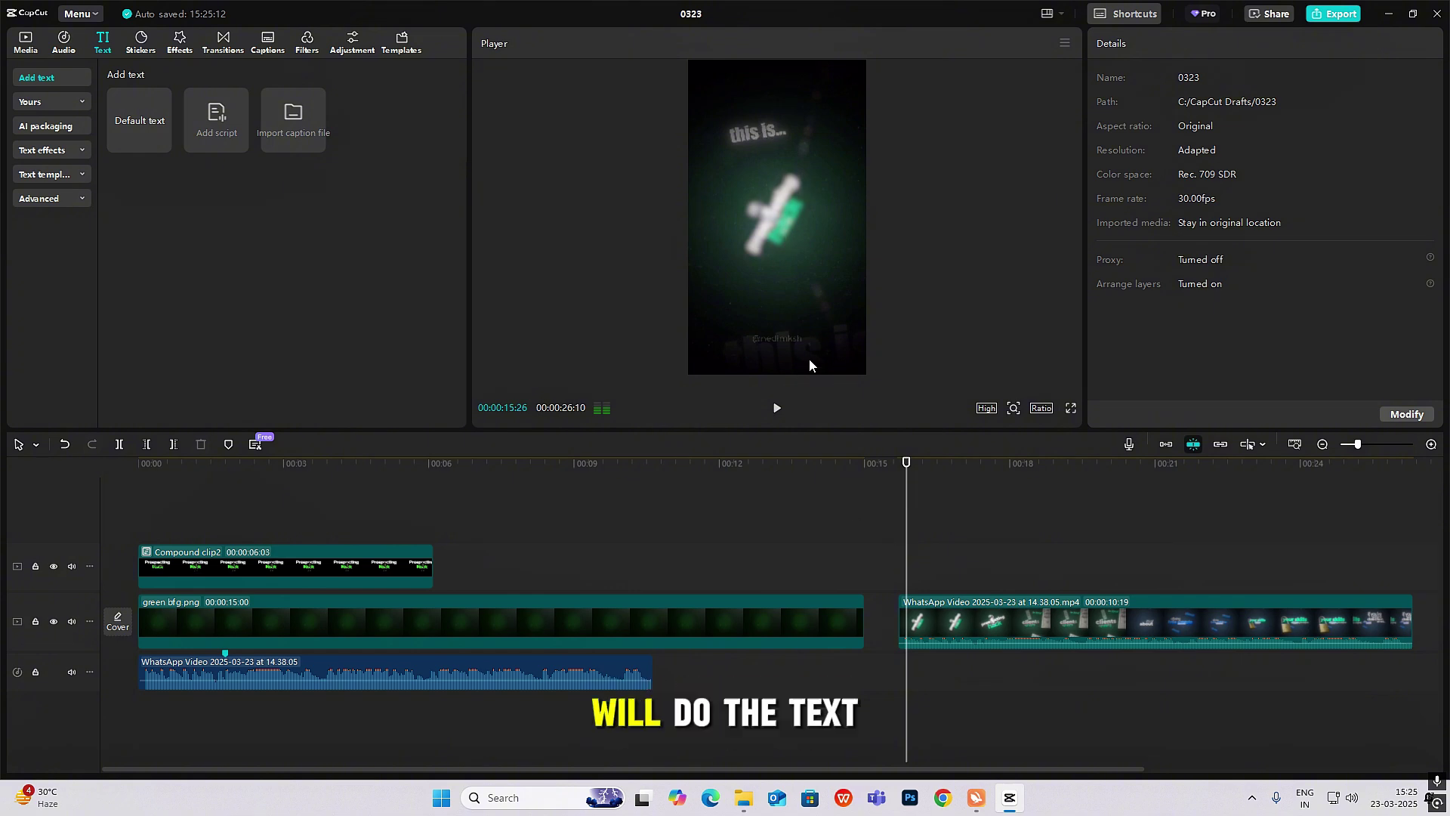
drag(140, 125, 176, 513)
click(176, 506)
click(194, 535)
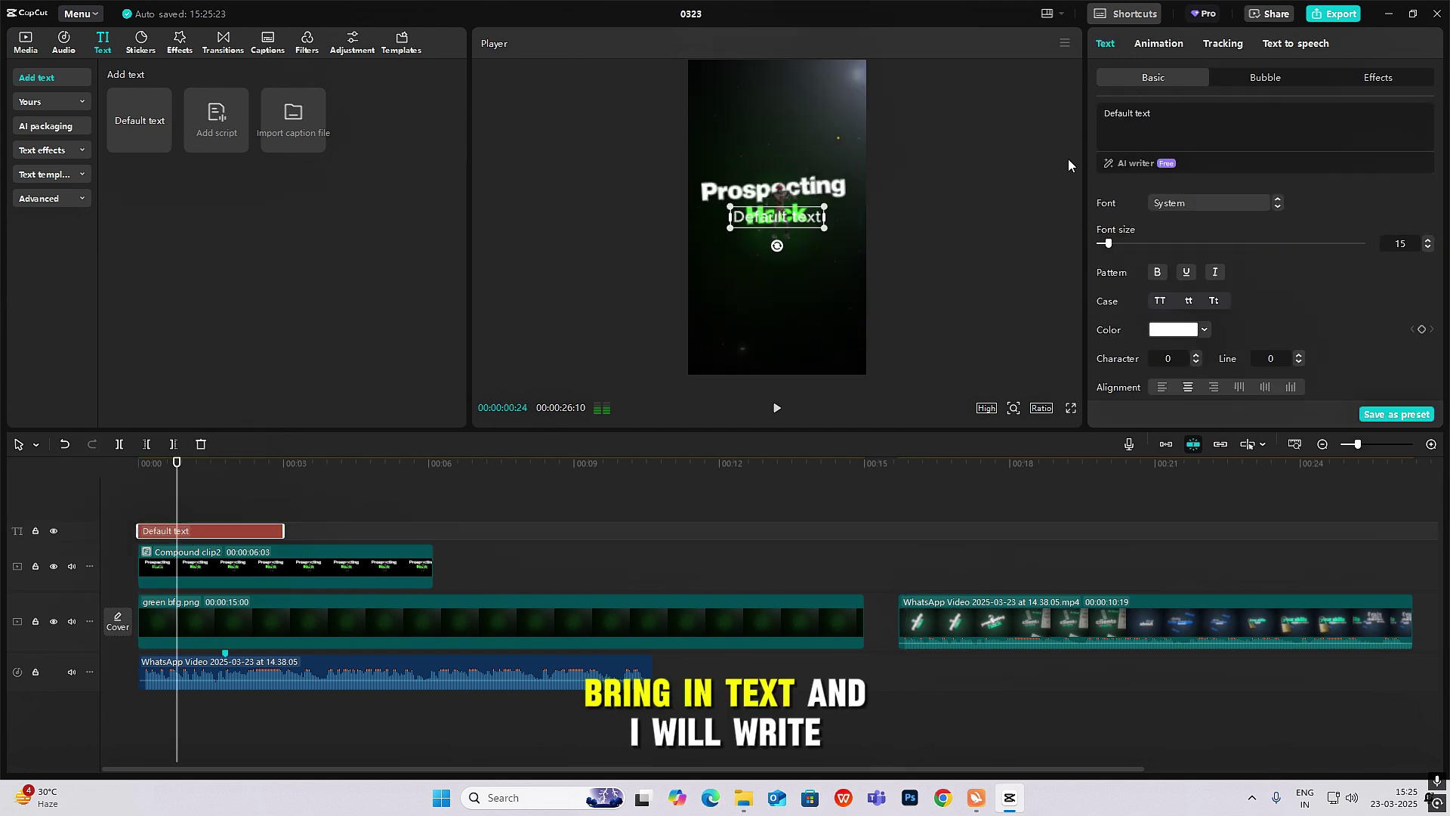
text(this is)
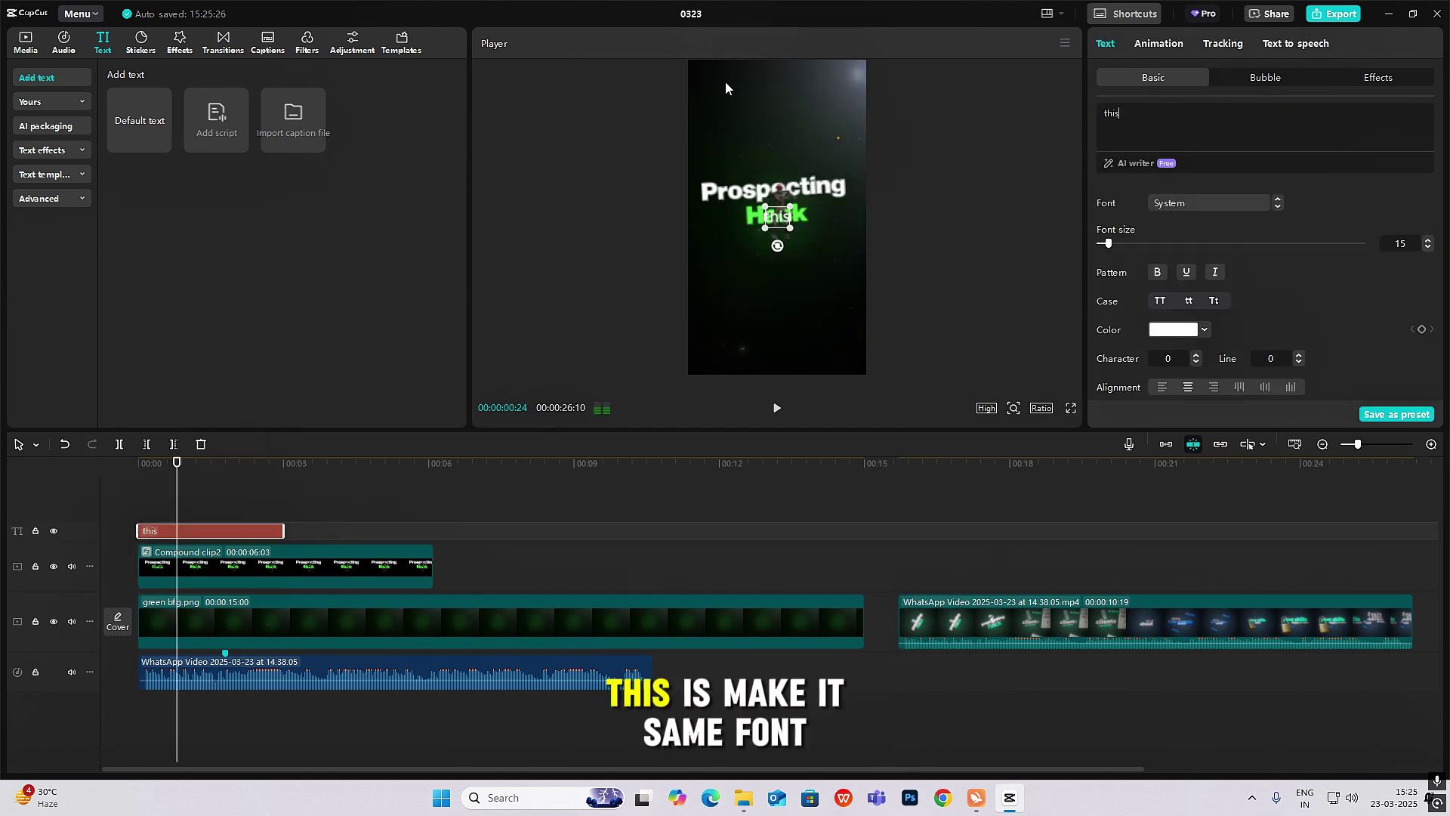
- Set the text's font to Europa Grotesk SH Bold and place it unrotated above the "Prospecting Hack" title
click(1240, 206)
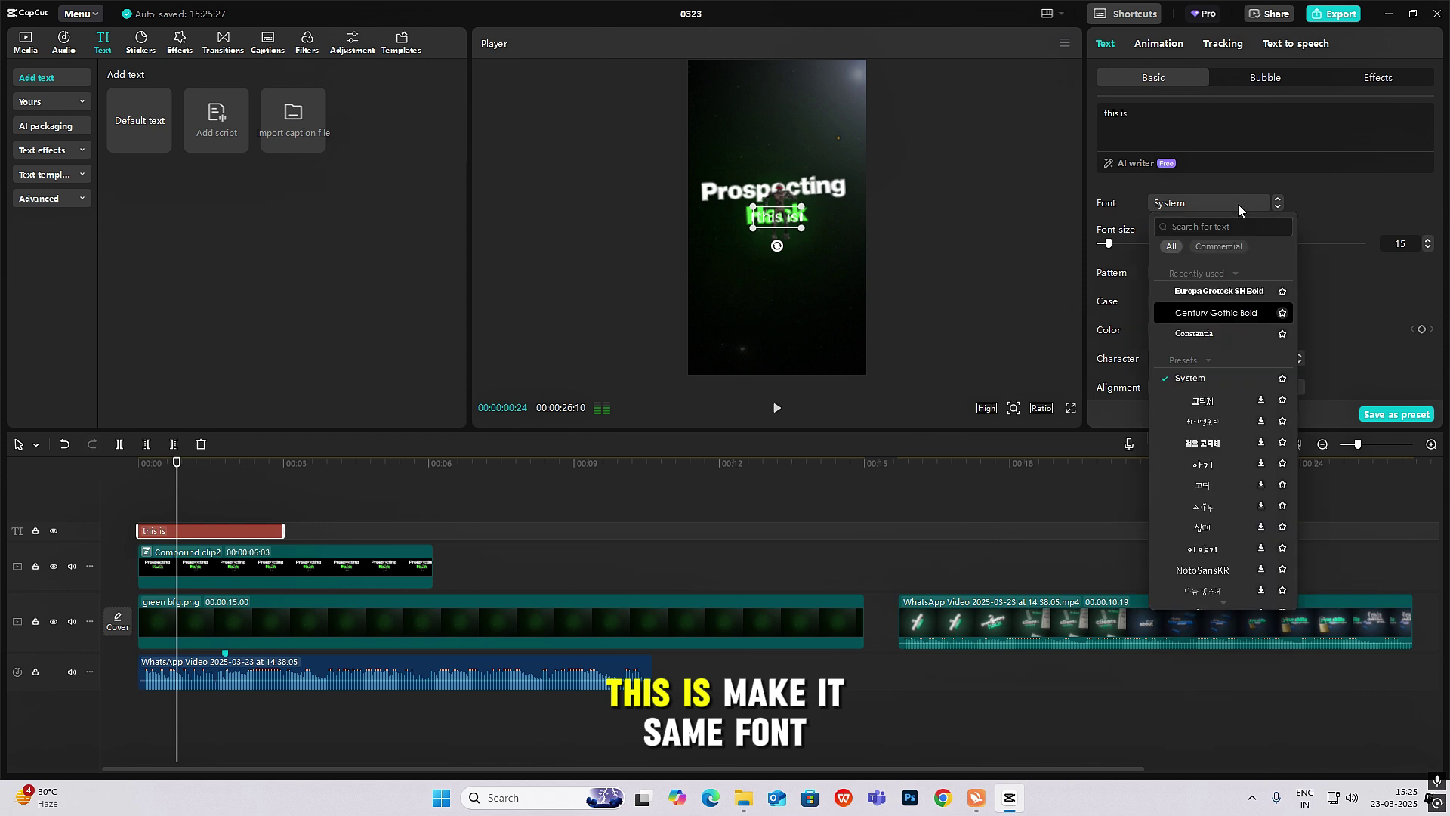
click(1241, 288)
drag(788, 212, 733, 143)
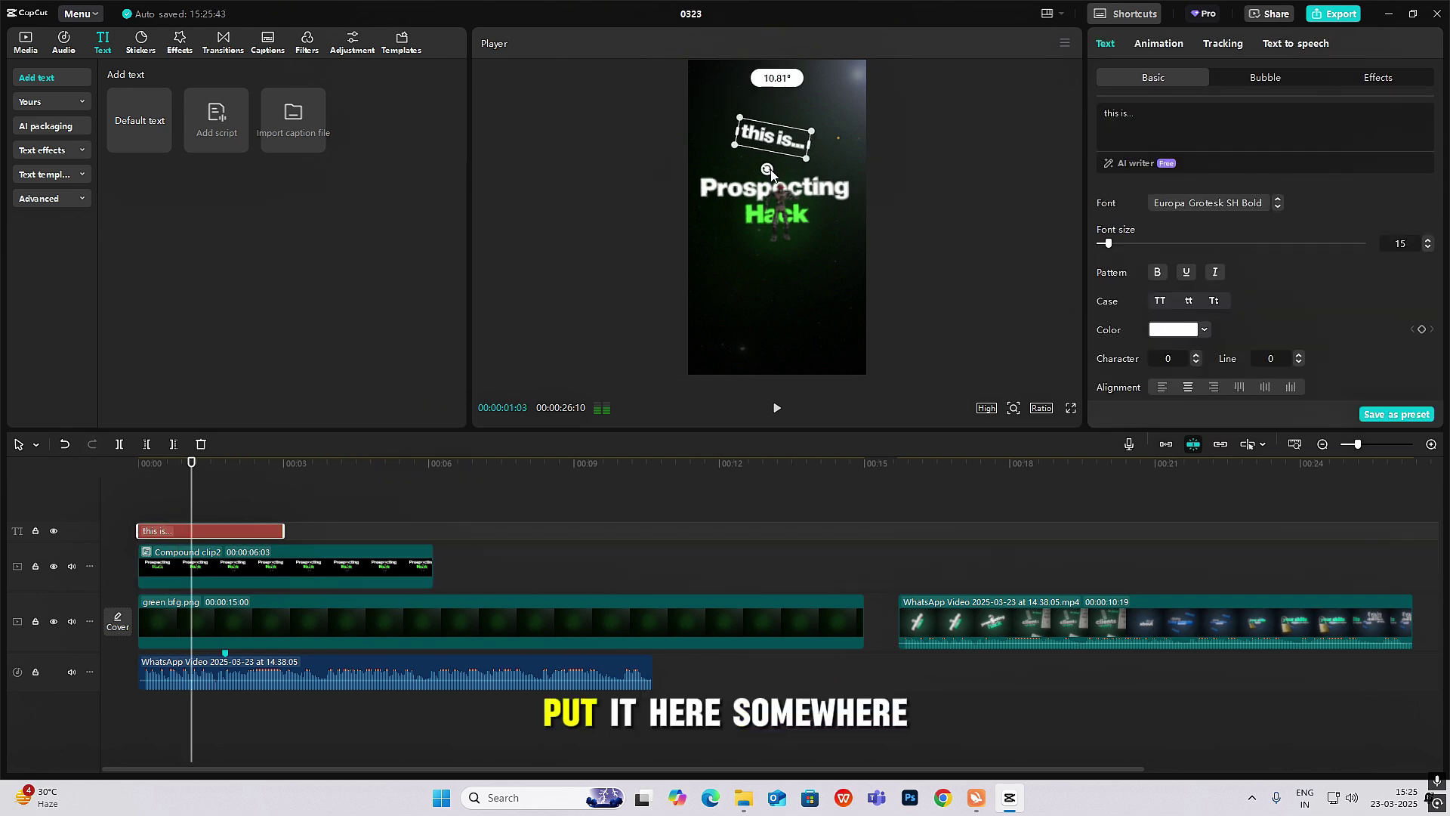
drag(776, 141, 778, 110)
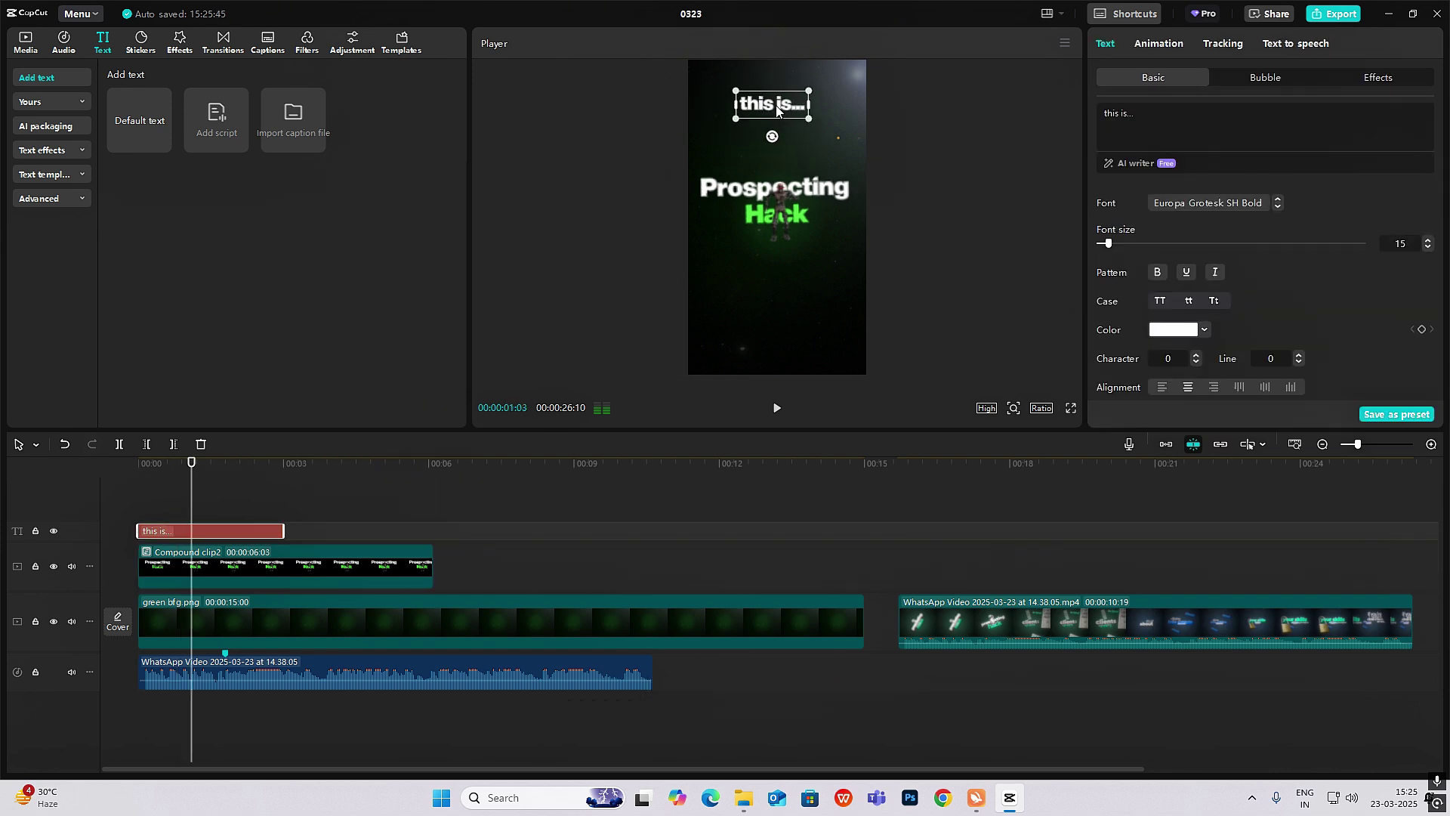
- Following the reference, duplicate the "this is..." text, enlarge the copy to 361%, rotate it -12.90° and place it at X 708, Y -1791
click(914, 562)
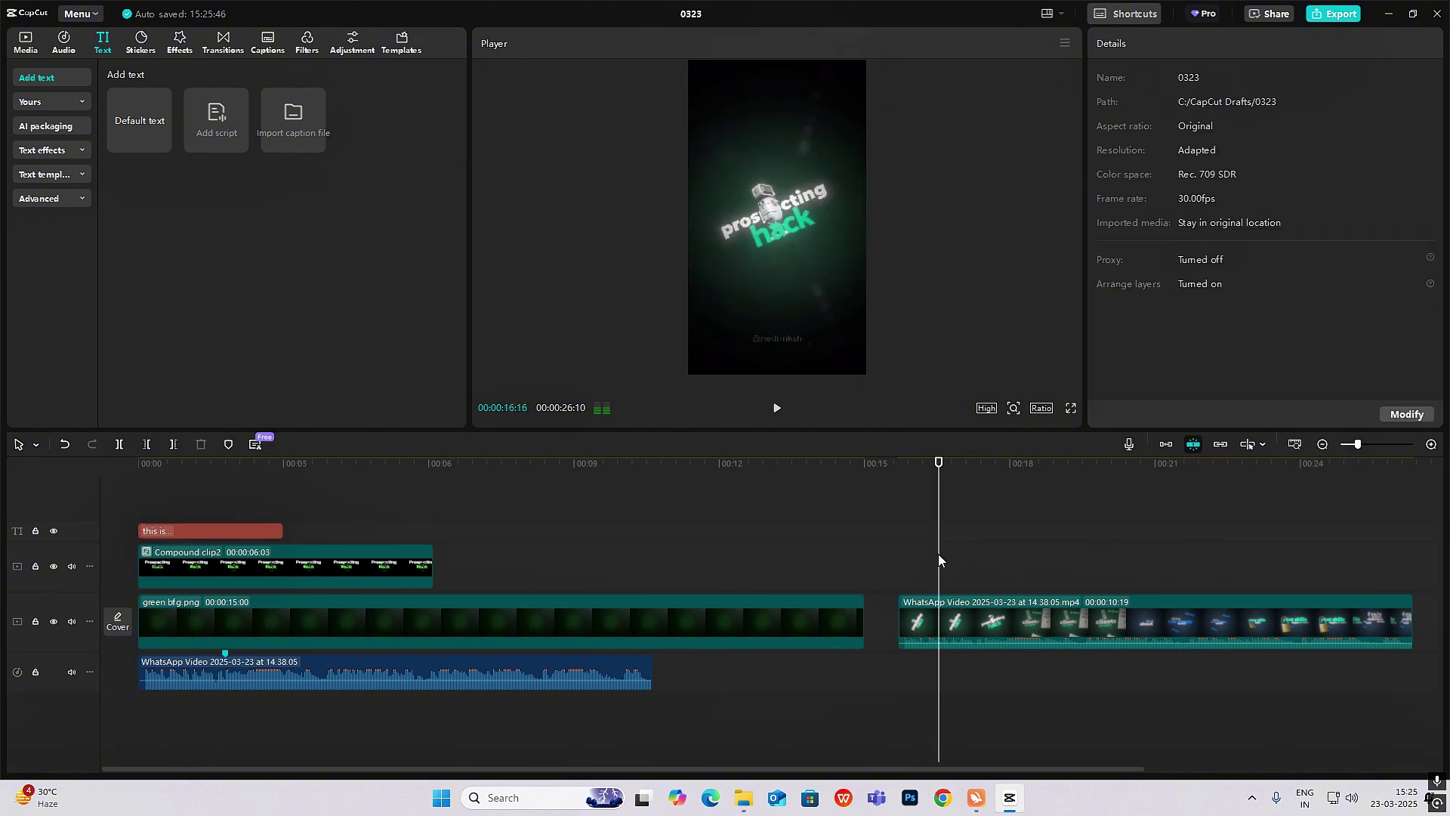
drag(912, 562, 211, 508)
drag(772, 106, 853, 363)
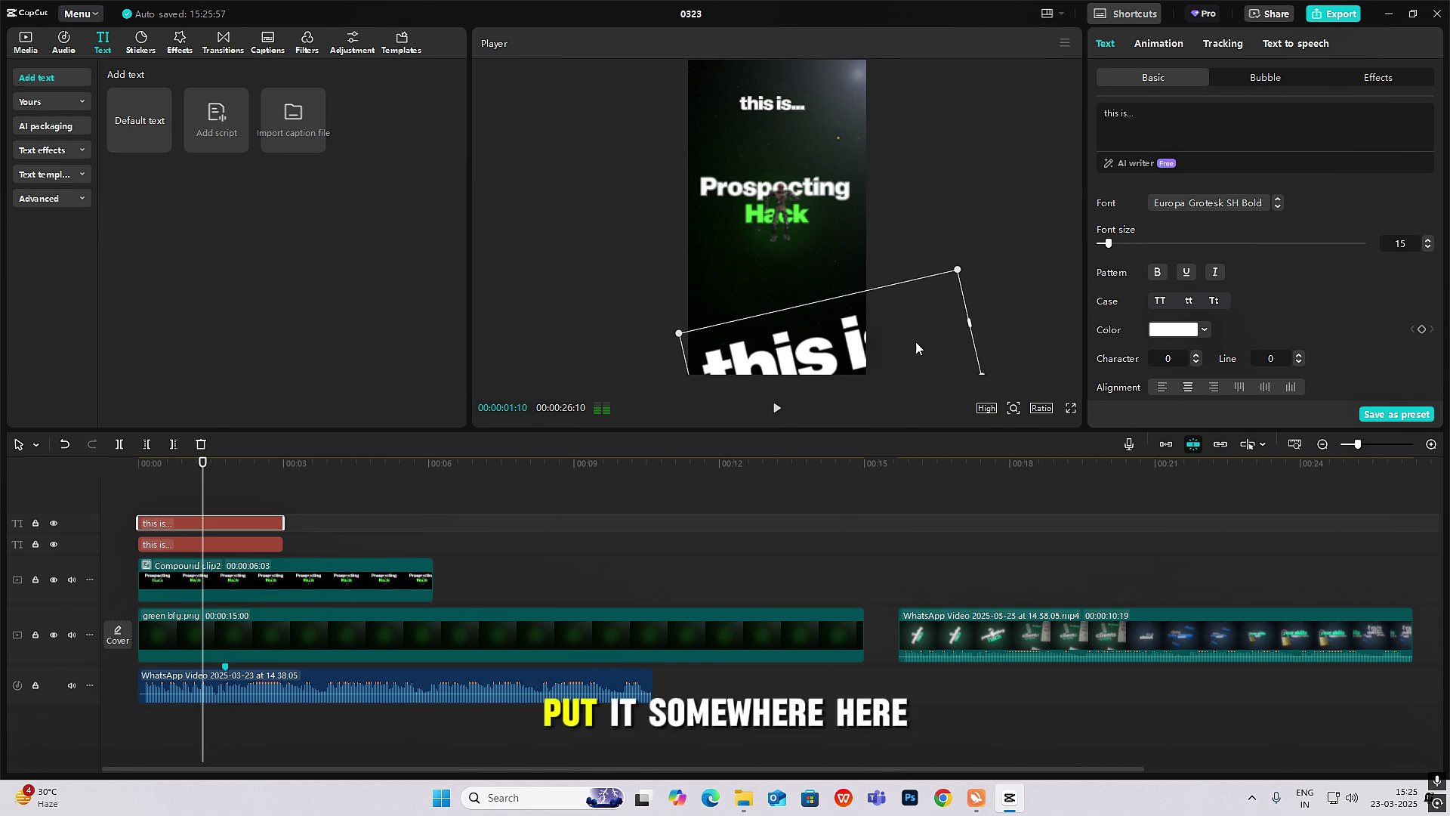
drag(974, 355, 852, 361)
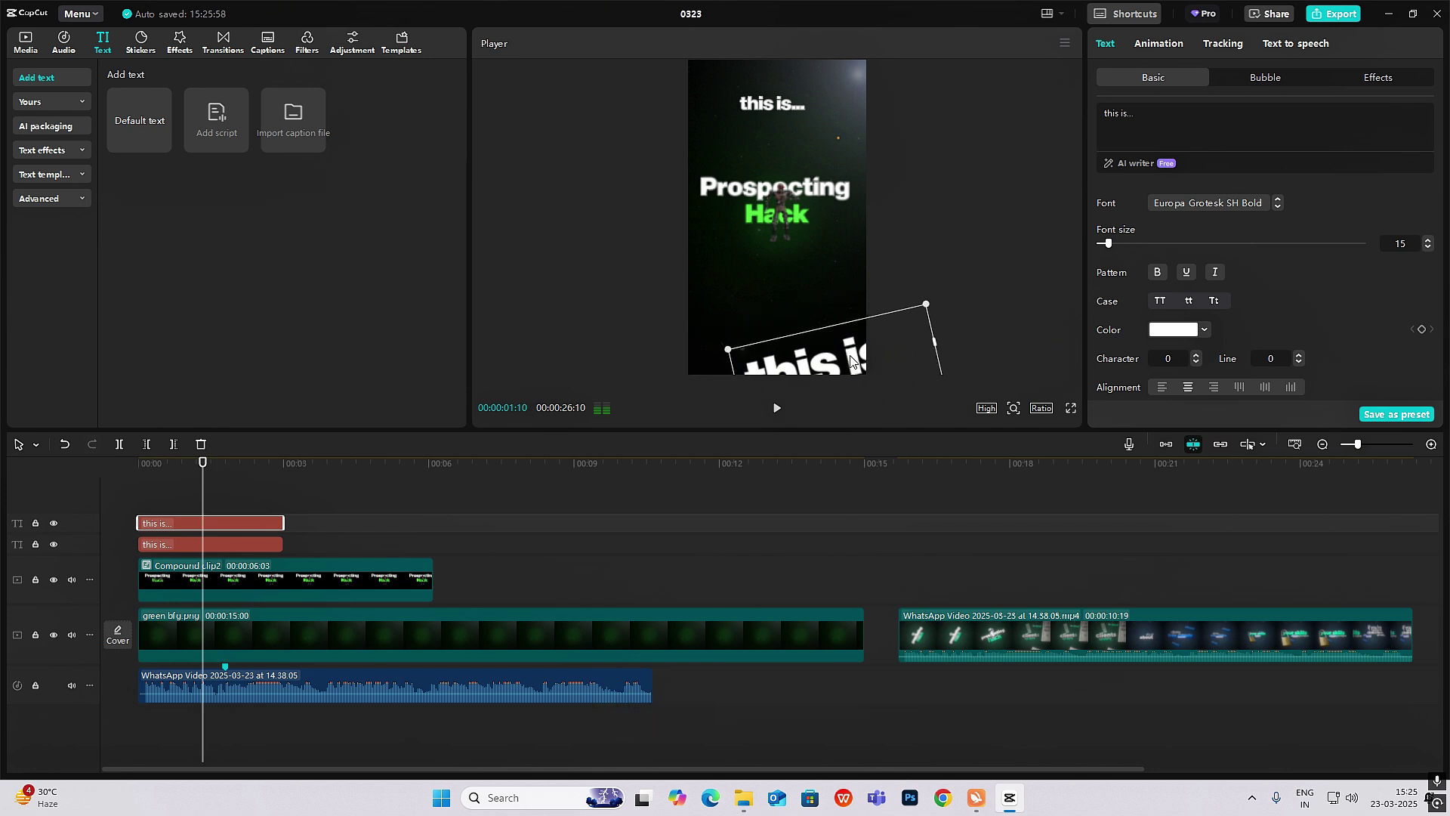
- Lower the opacity of the large "this is..." text so it appears as a faint background word
scroll(1184, 341, down, 5)
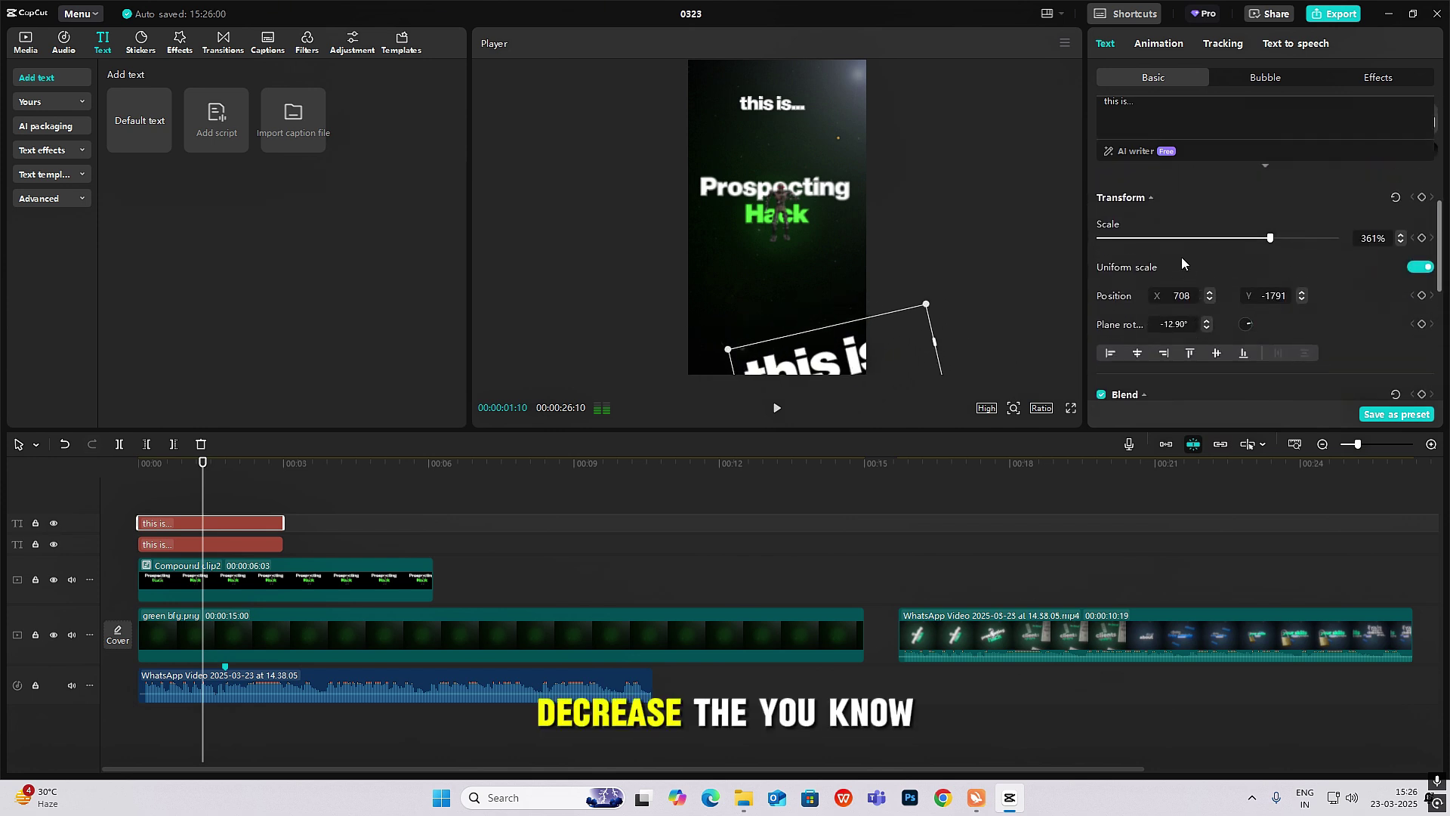
scroll(1208, 247, down, 2)
drag(1335, 381, 1124, 401)
- Check how the texts exit in the reference, and add a transform keyframe on the large faint text's first frame
click(907, 462)
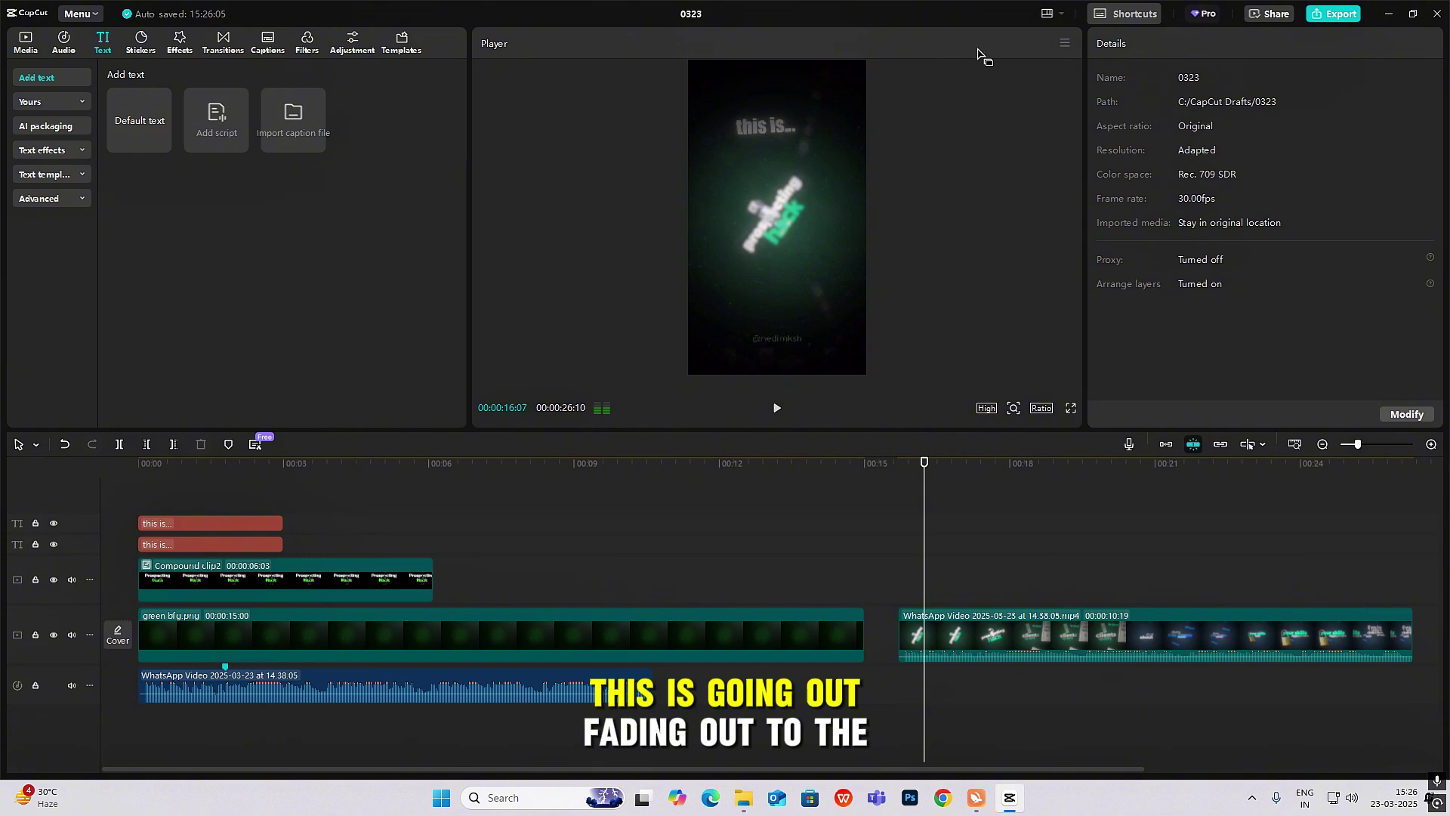
click(935, 548)
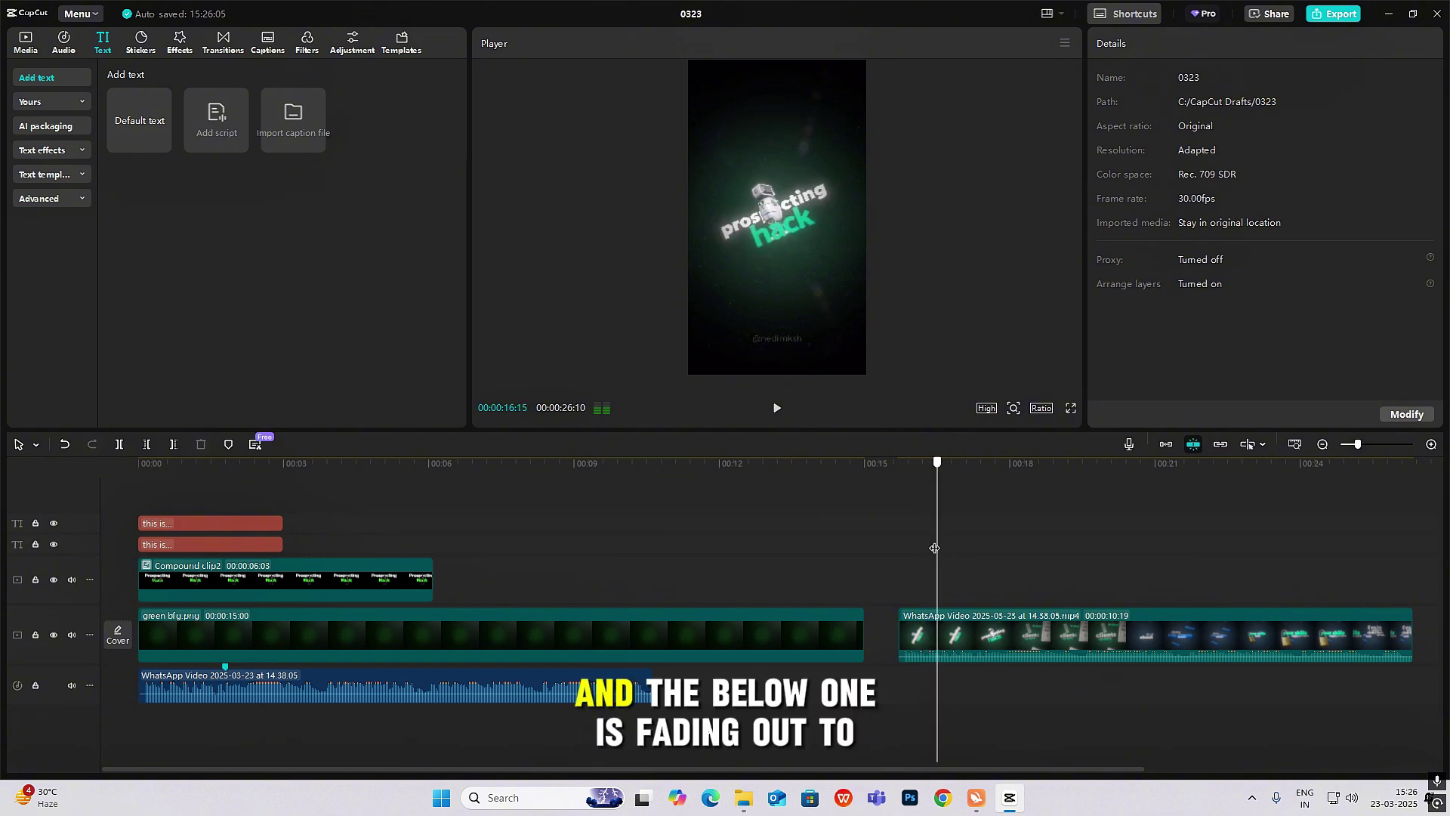
drag(936, 548, 921, 521)
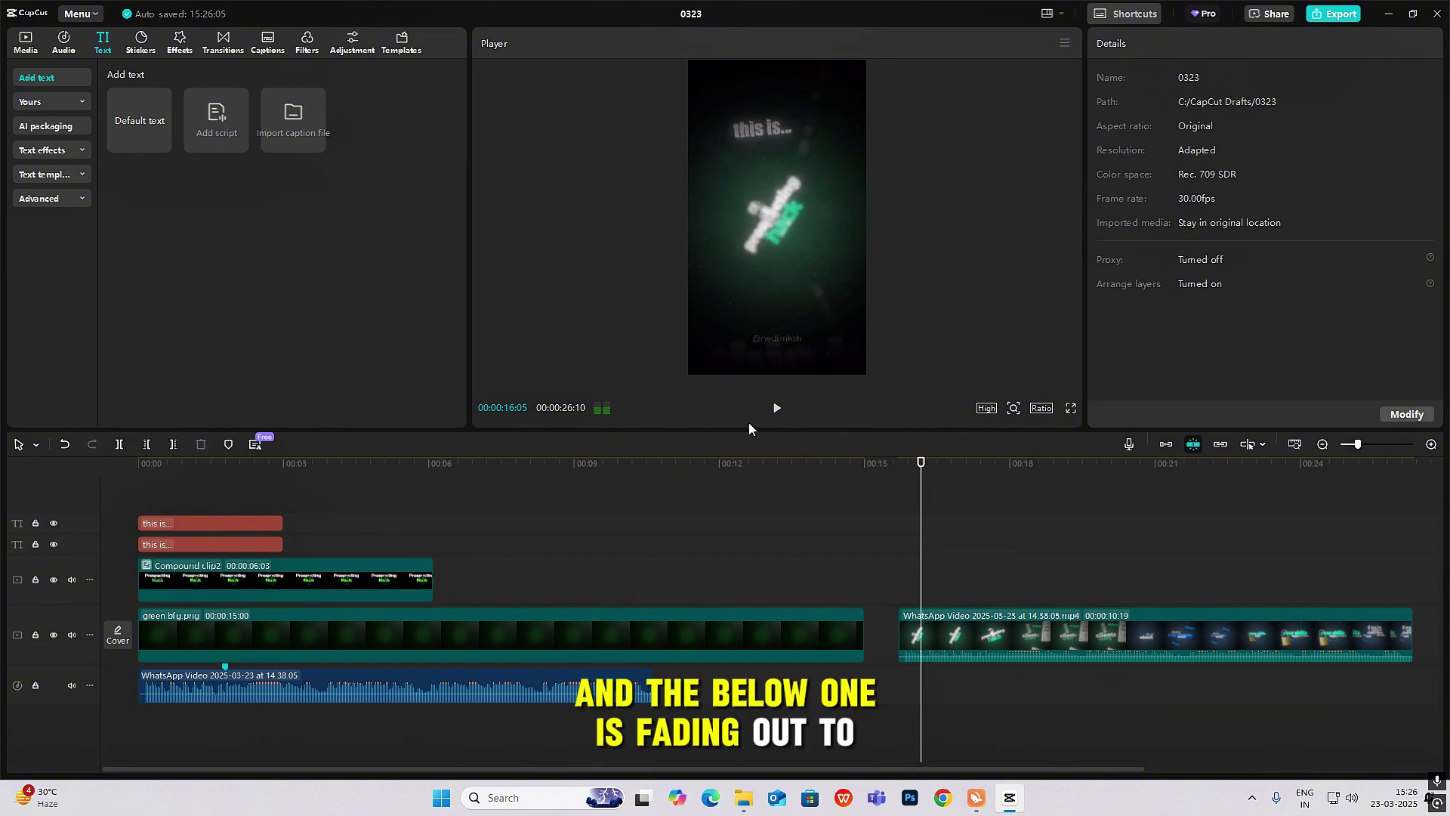
drag(300, 559, 123, 557)
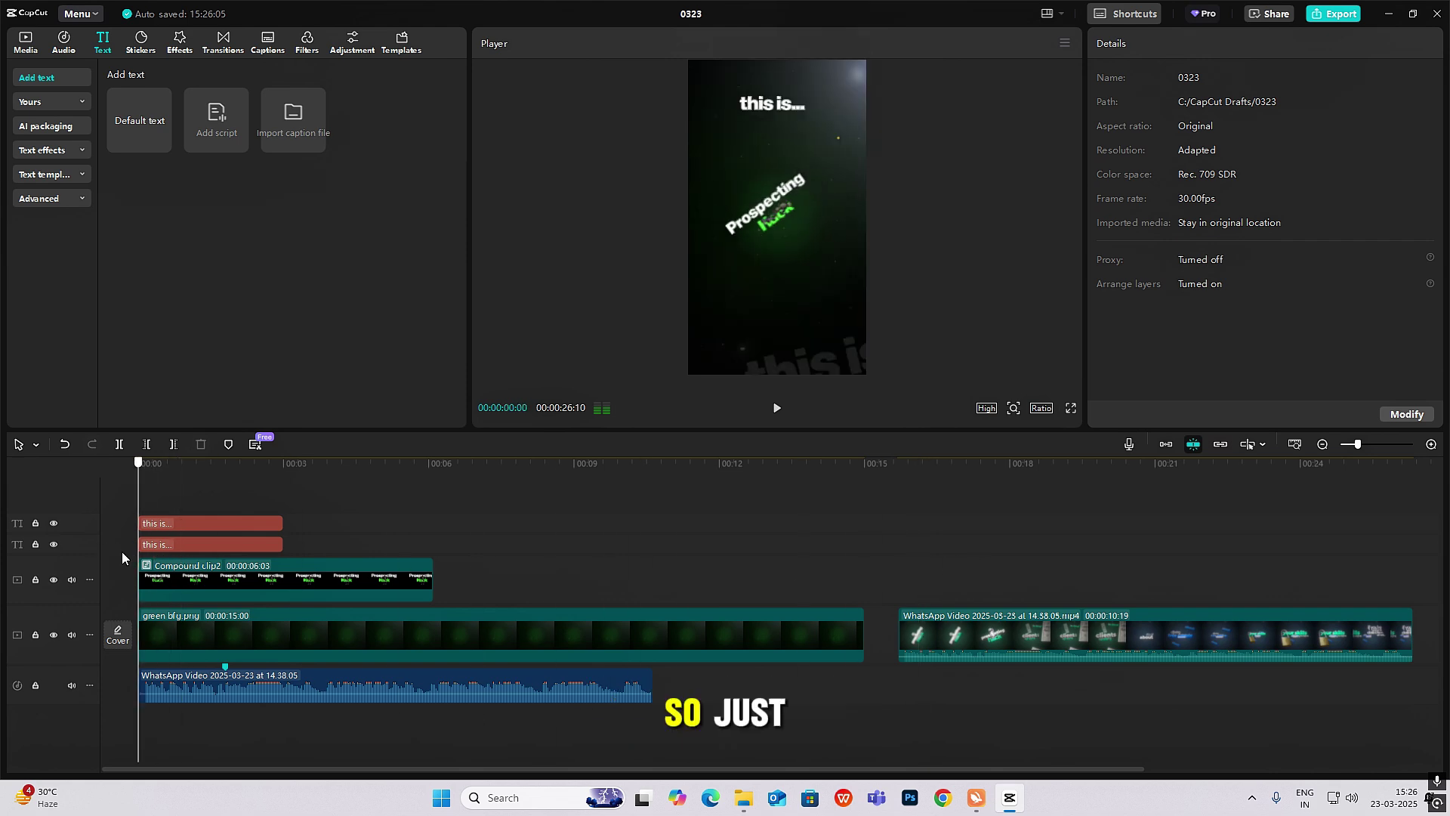
click(166, 523)
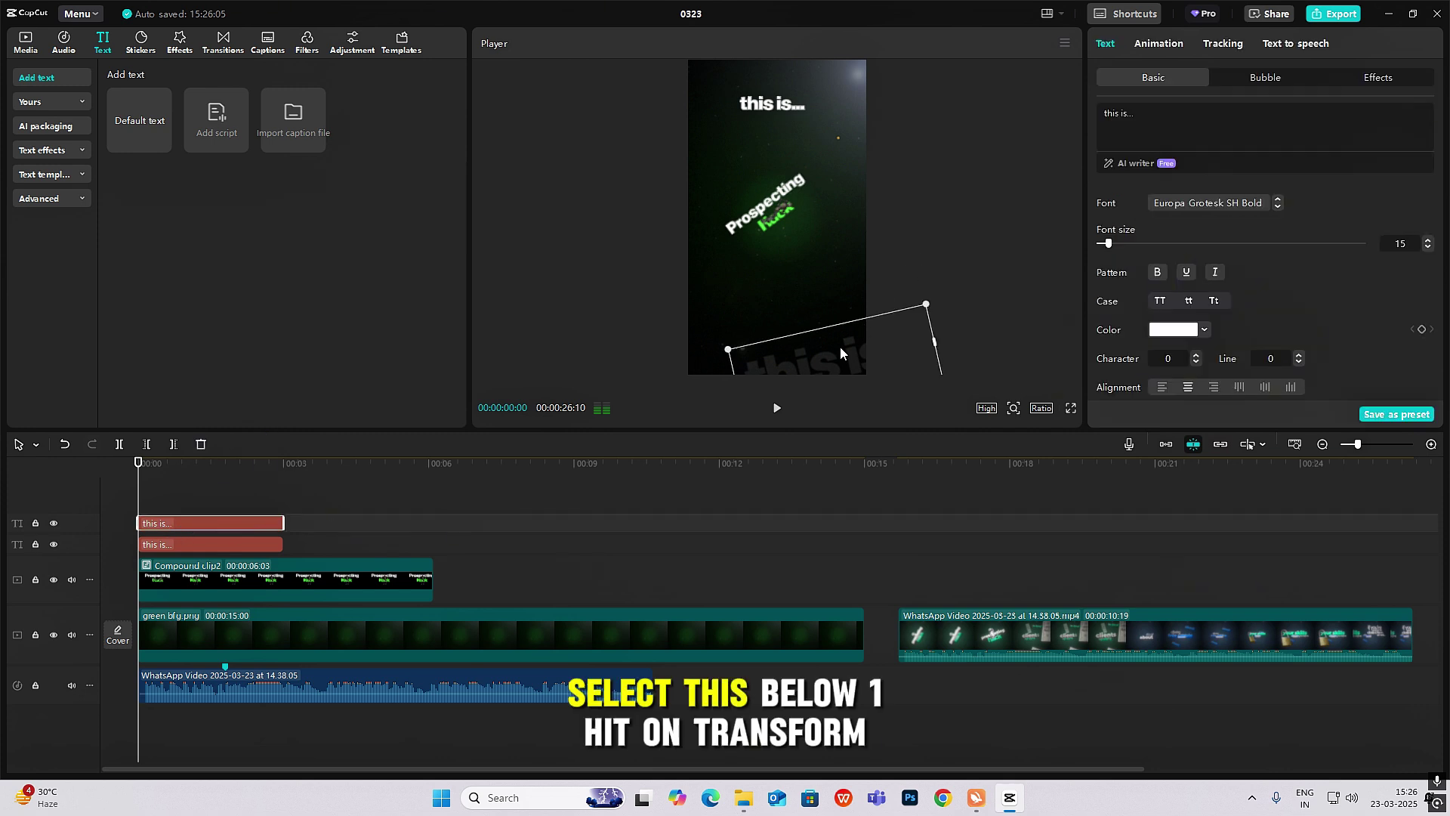
scroll(1427, 237, down, 5)
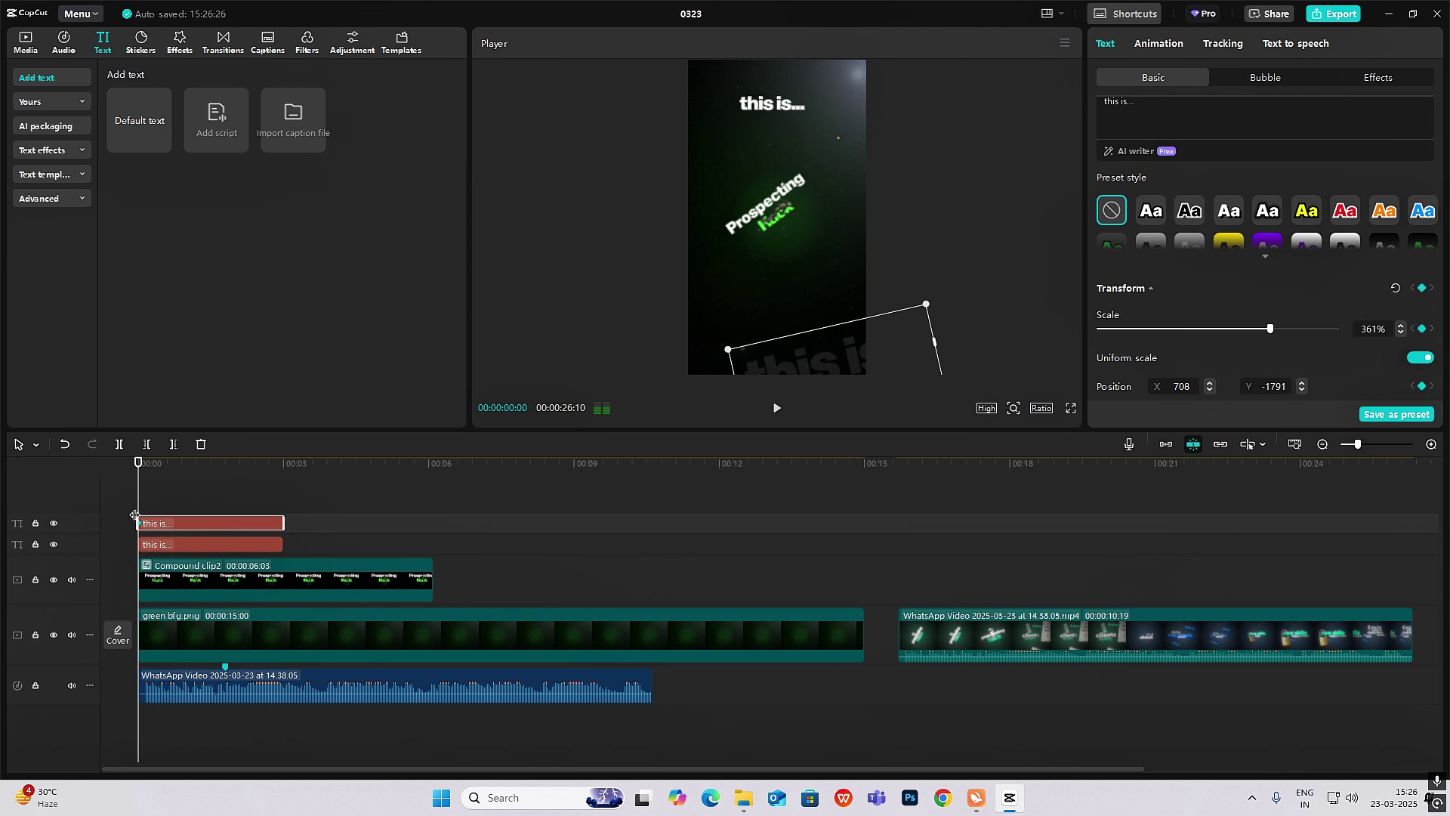
- Add a transform keyframe at 00:00:01:24 and move the large faint text down and left out of the frame
drag(176, 533, 226, 534)
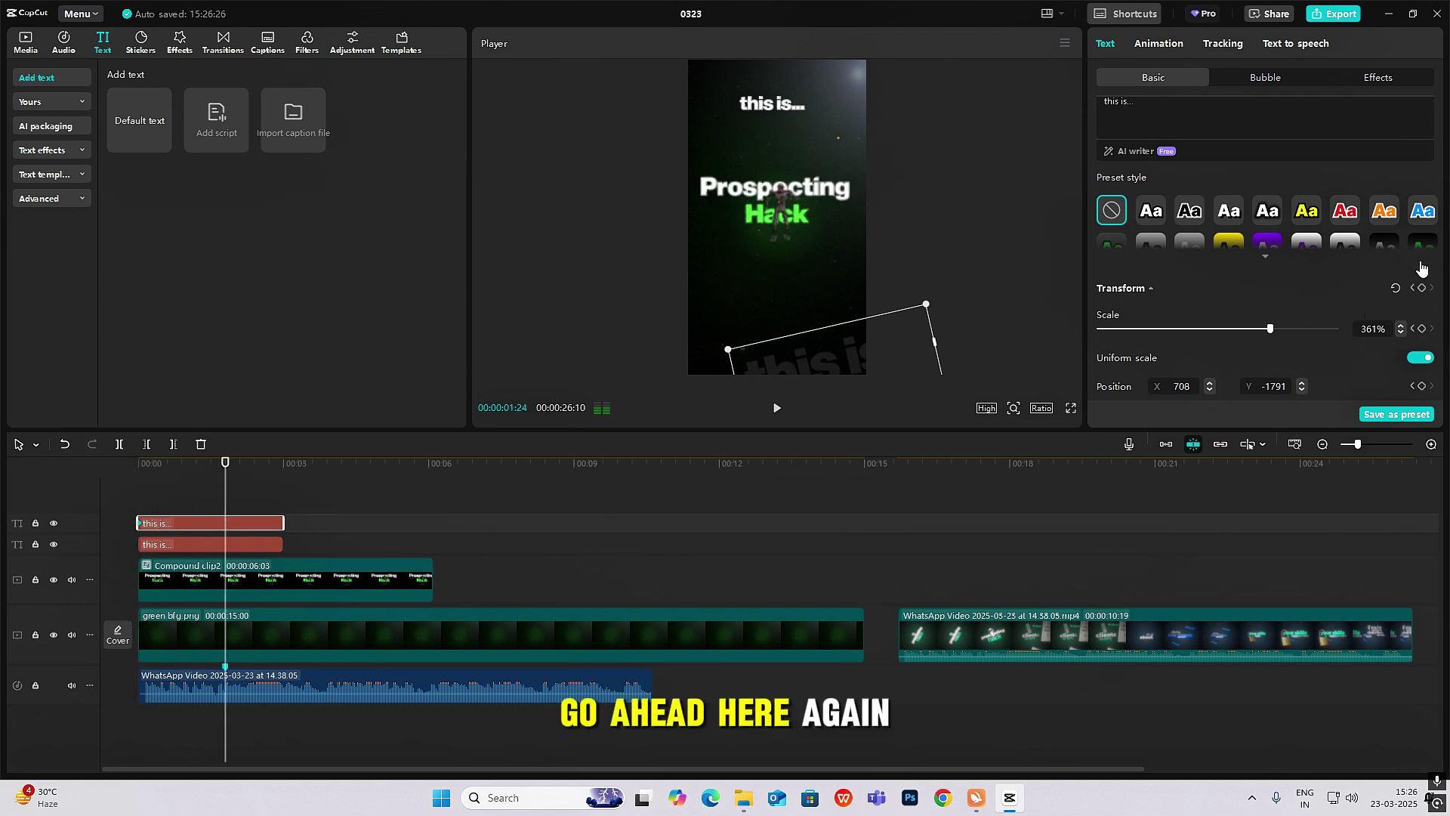
click(1422, 288)
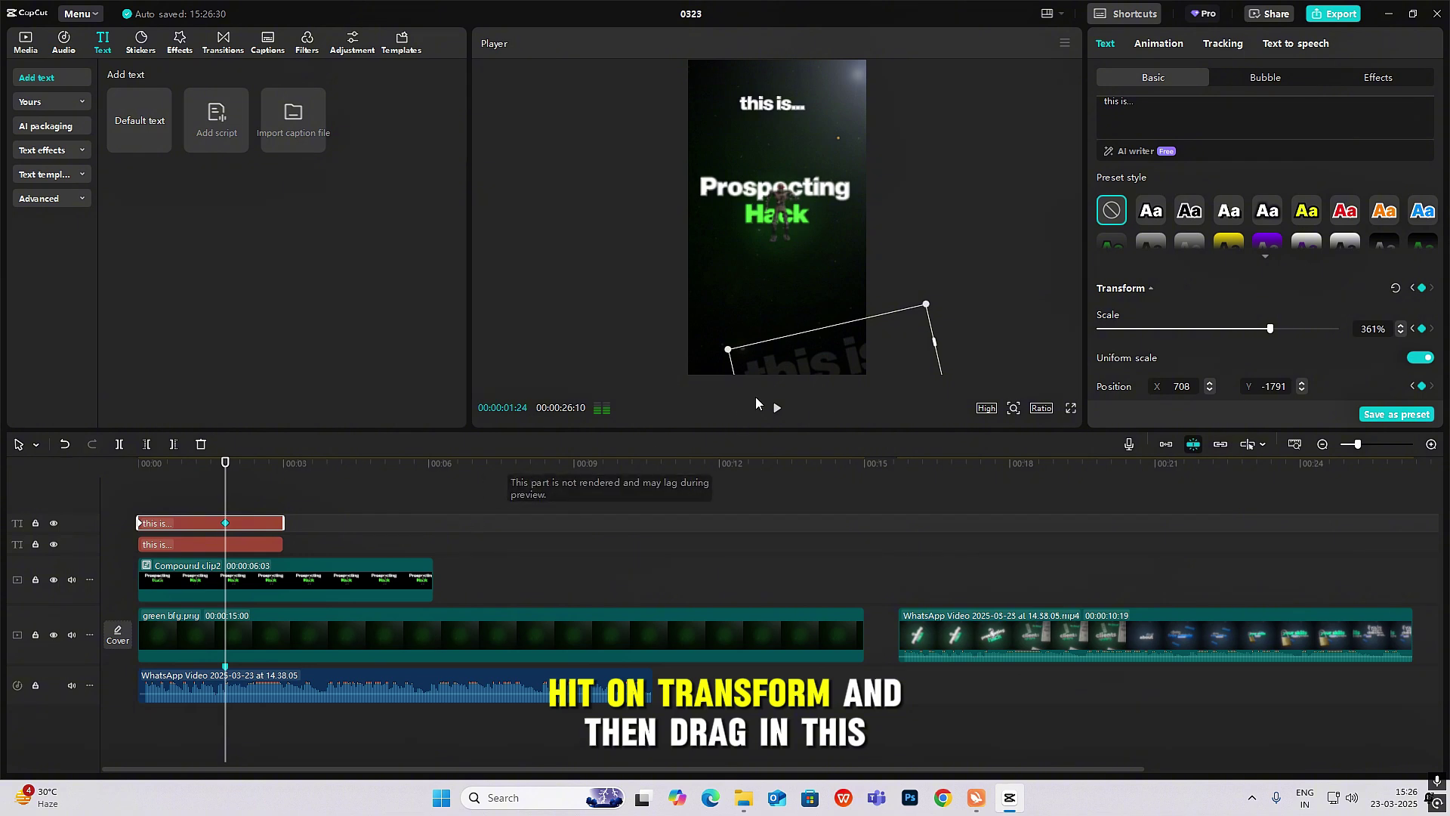
drag(814, 366, 716, 412)
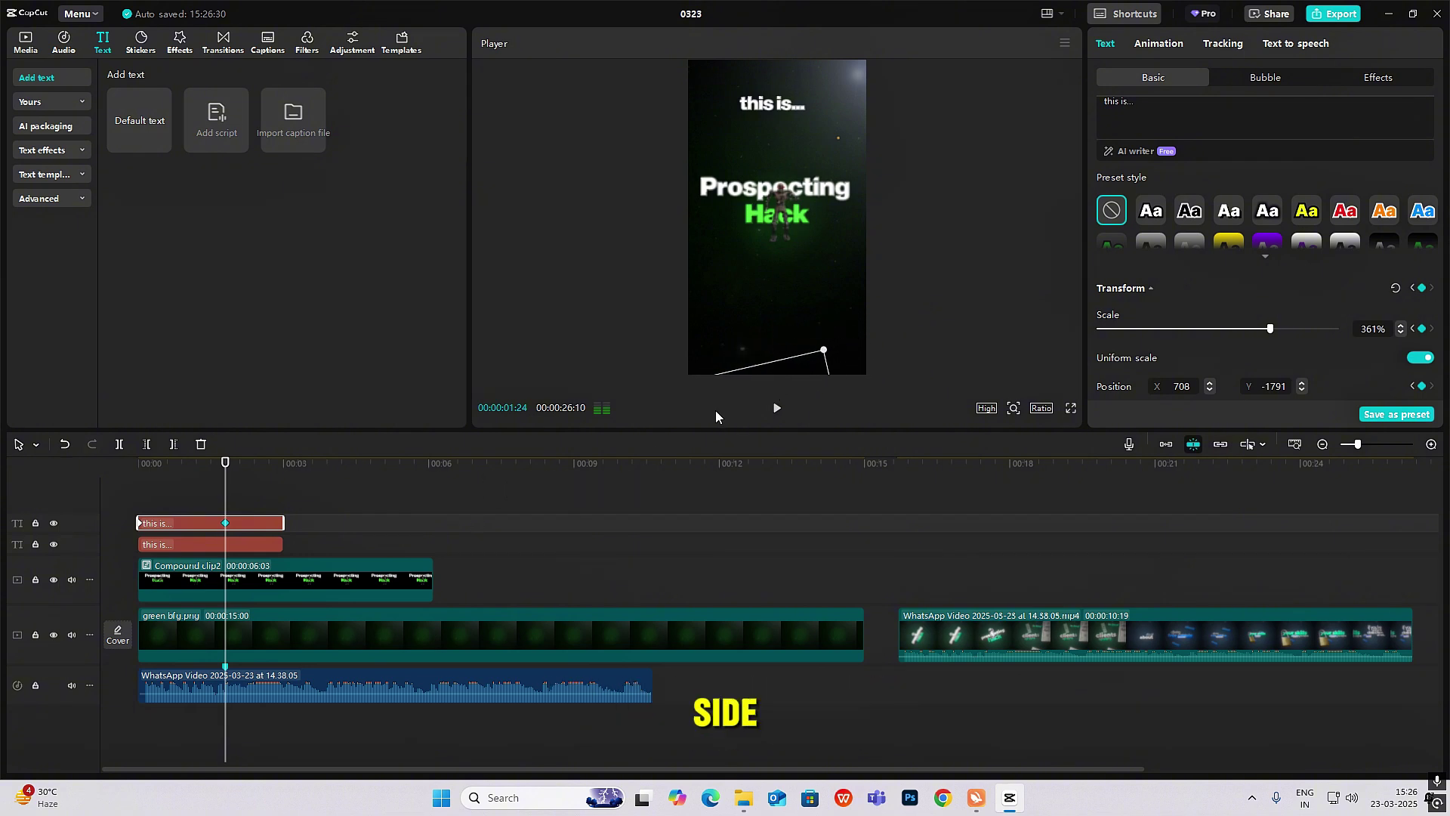
- Show the large faint text's keyframe curves and apply the Cubic Out preset to its X position
click(129, 512)
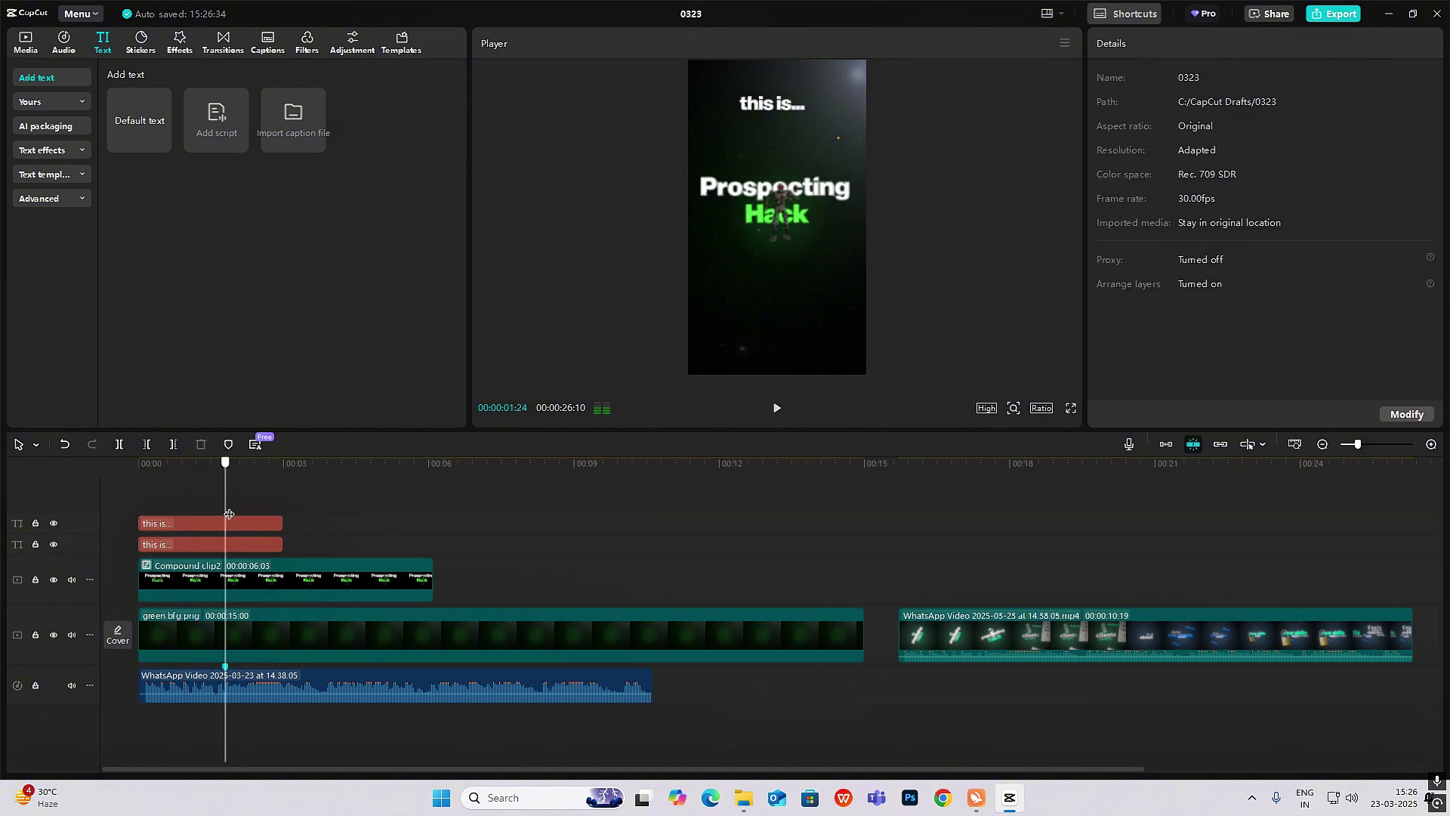
click(185, 524)
click(227, 532)
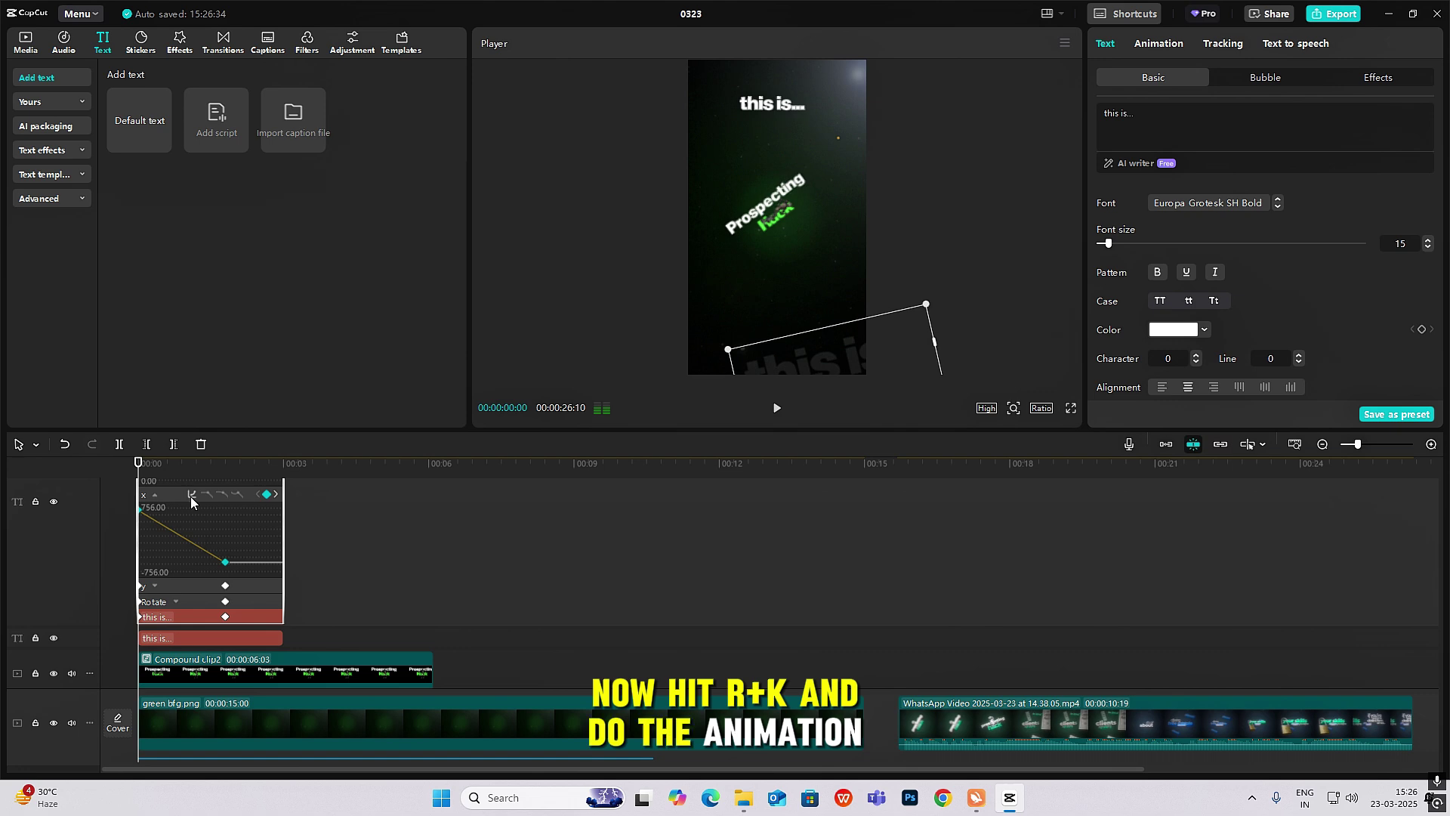
click(191, 500)
click(284, 605)
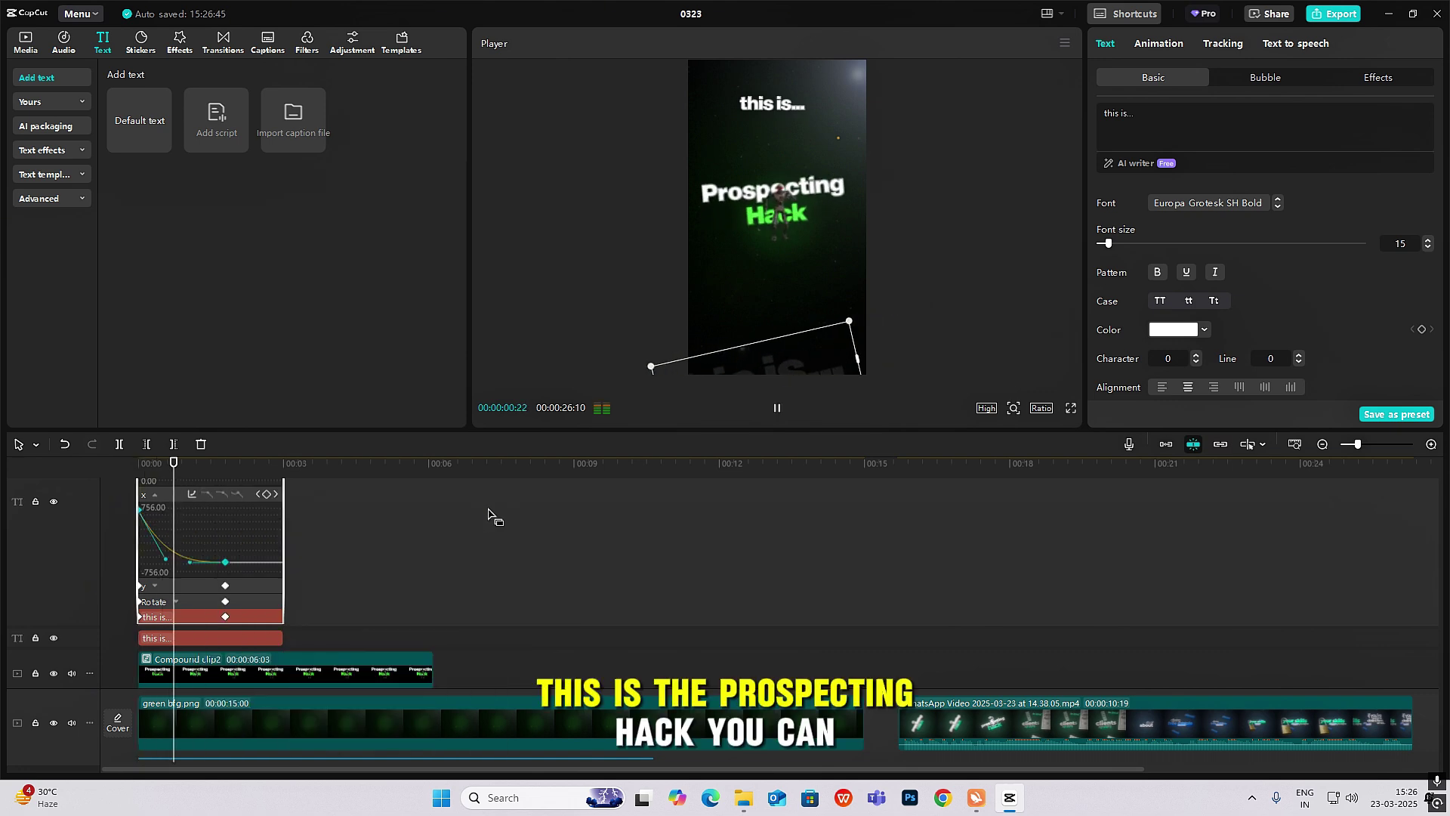
- Apply the Cubic Out preset curve to the large faint text's Y position and collapse its keyframe curves
click(155, 585)
click(192, 510)
click(307, 631)
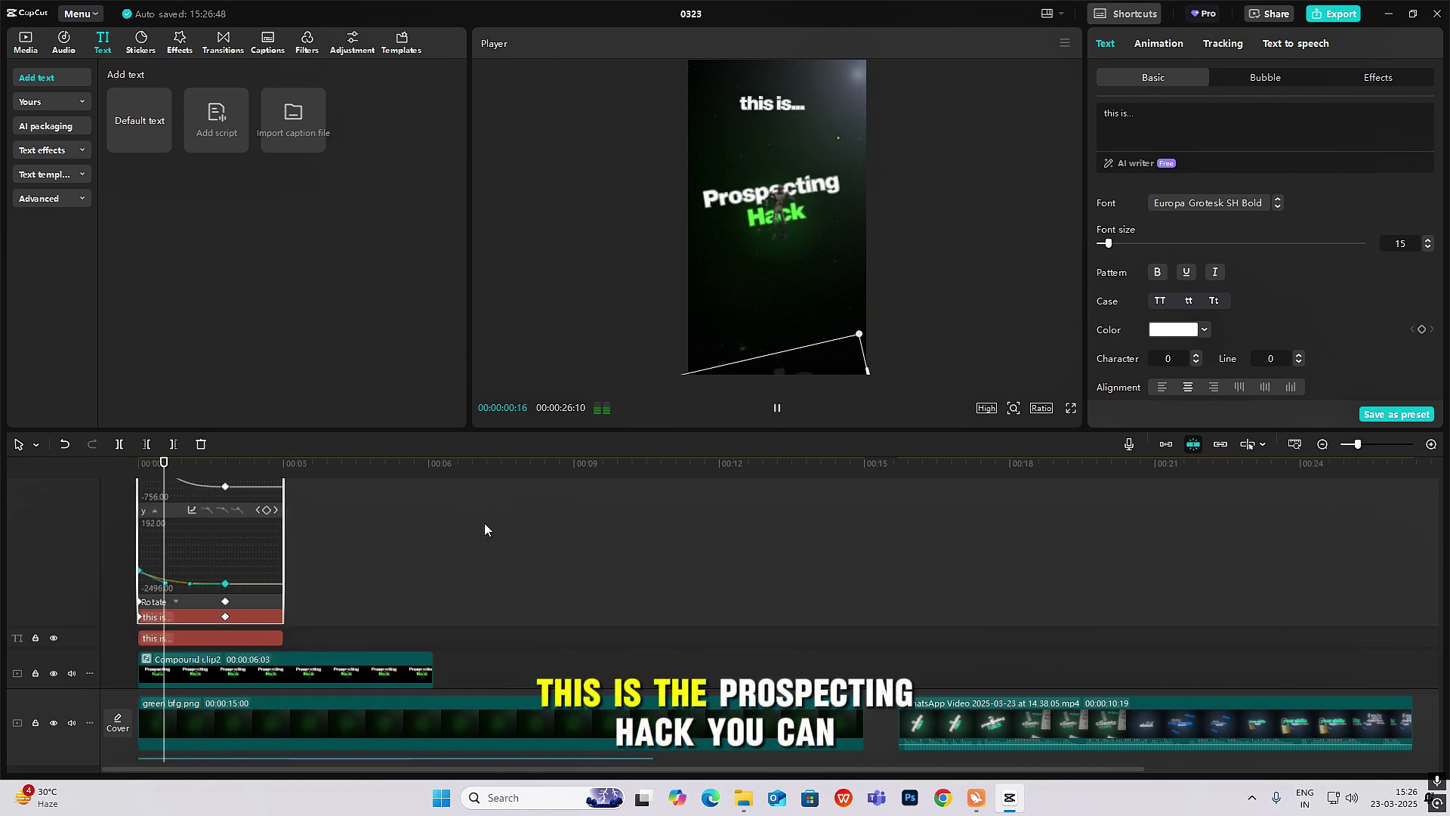
click(181, 512)
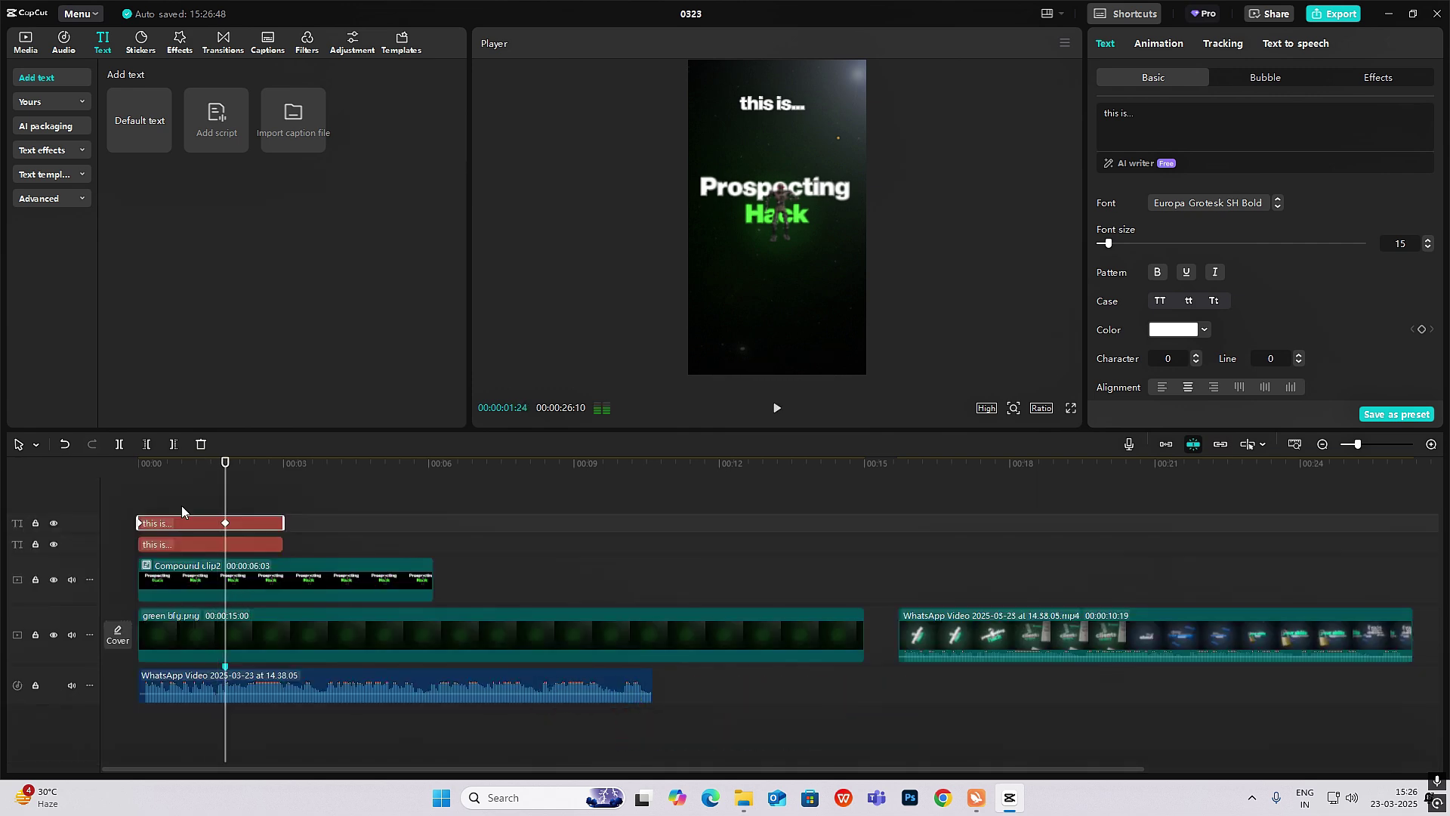
- Keyframe the small "this is..." text's transform on its first frame, and at 00:00:01:16 move it to X 648, Y 2182 rotated 14.02°
click(139, 500)
click(195, 544)
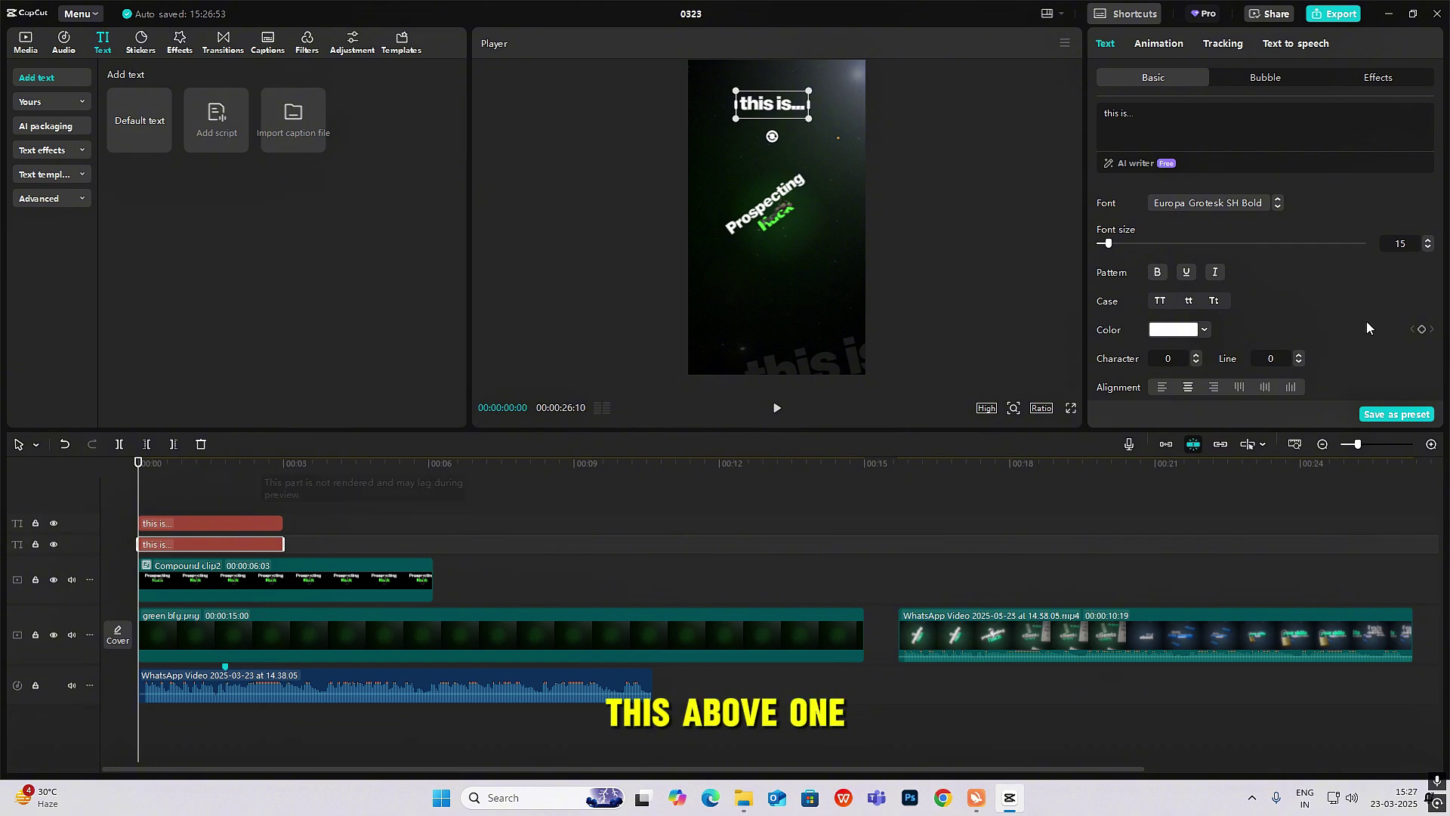
scroll(1367, 328, down, 5)
click(1432, 194)
scroll(1421, 241, down, 5)
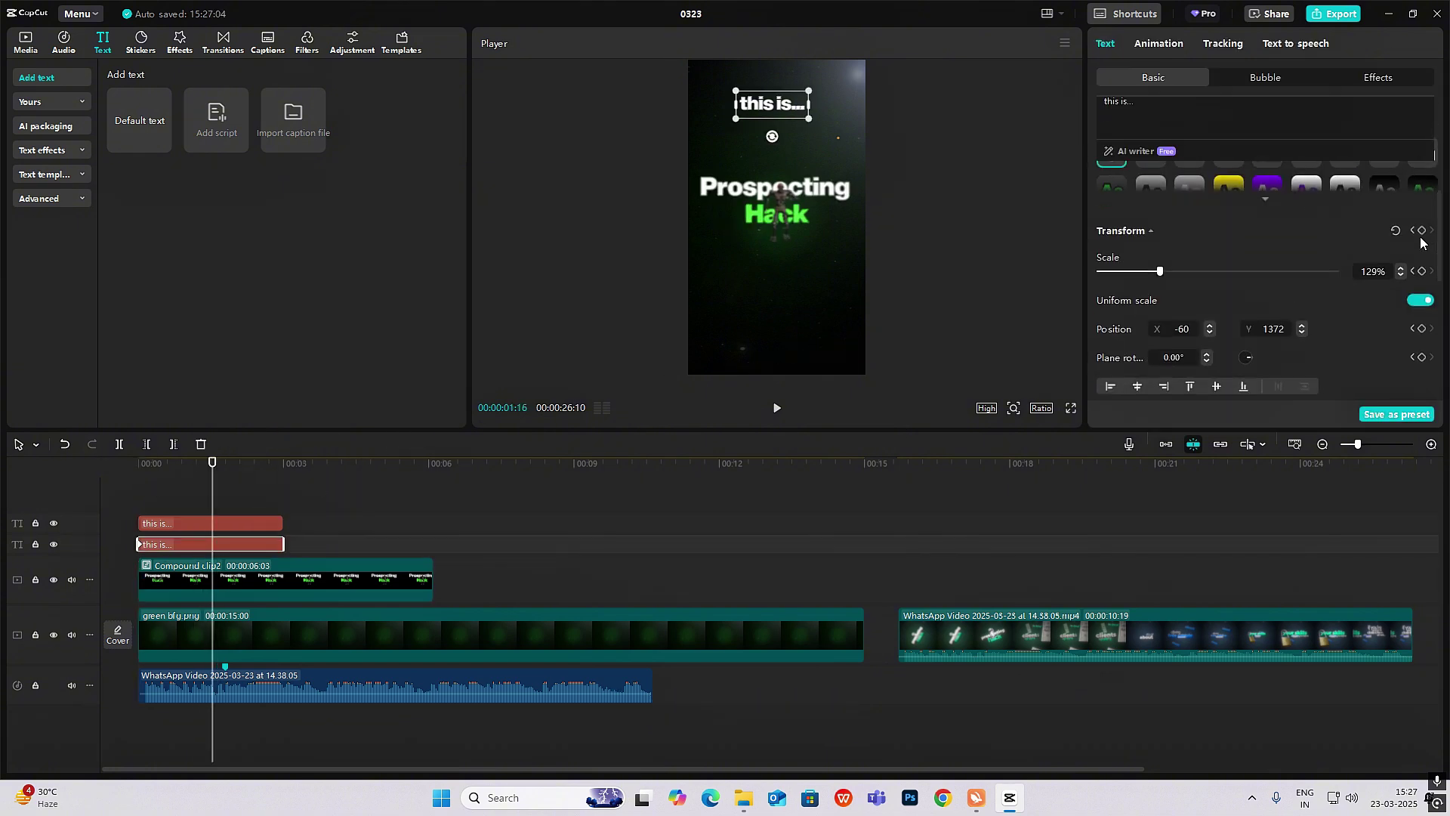
drag(770, 140, 826, 38)
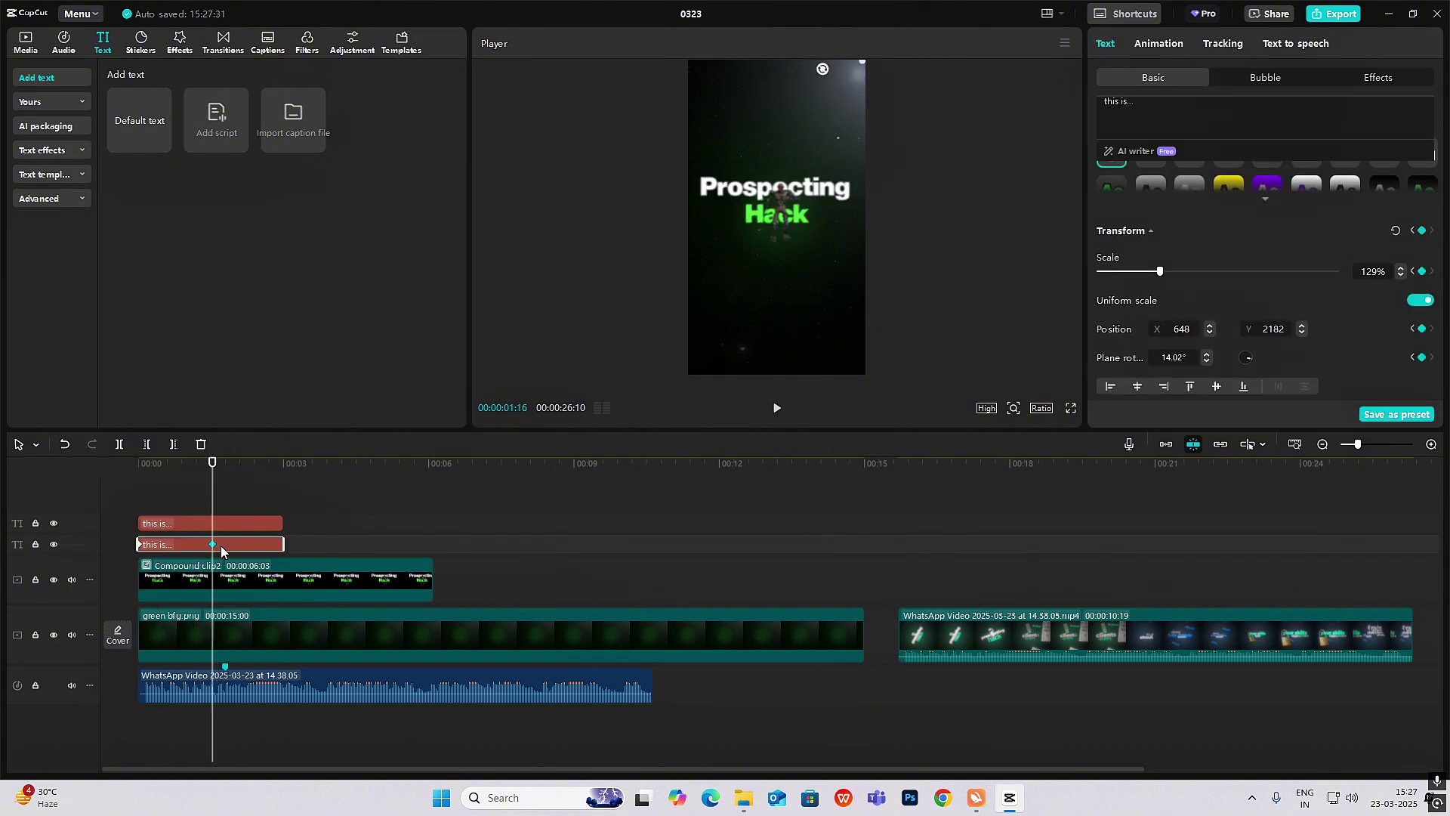
- Apply the Cubic Out preset curve to the small "this is..." text's position and rotation keyframes
click(223, 570)
click(337, 499)
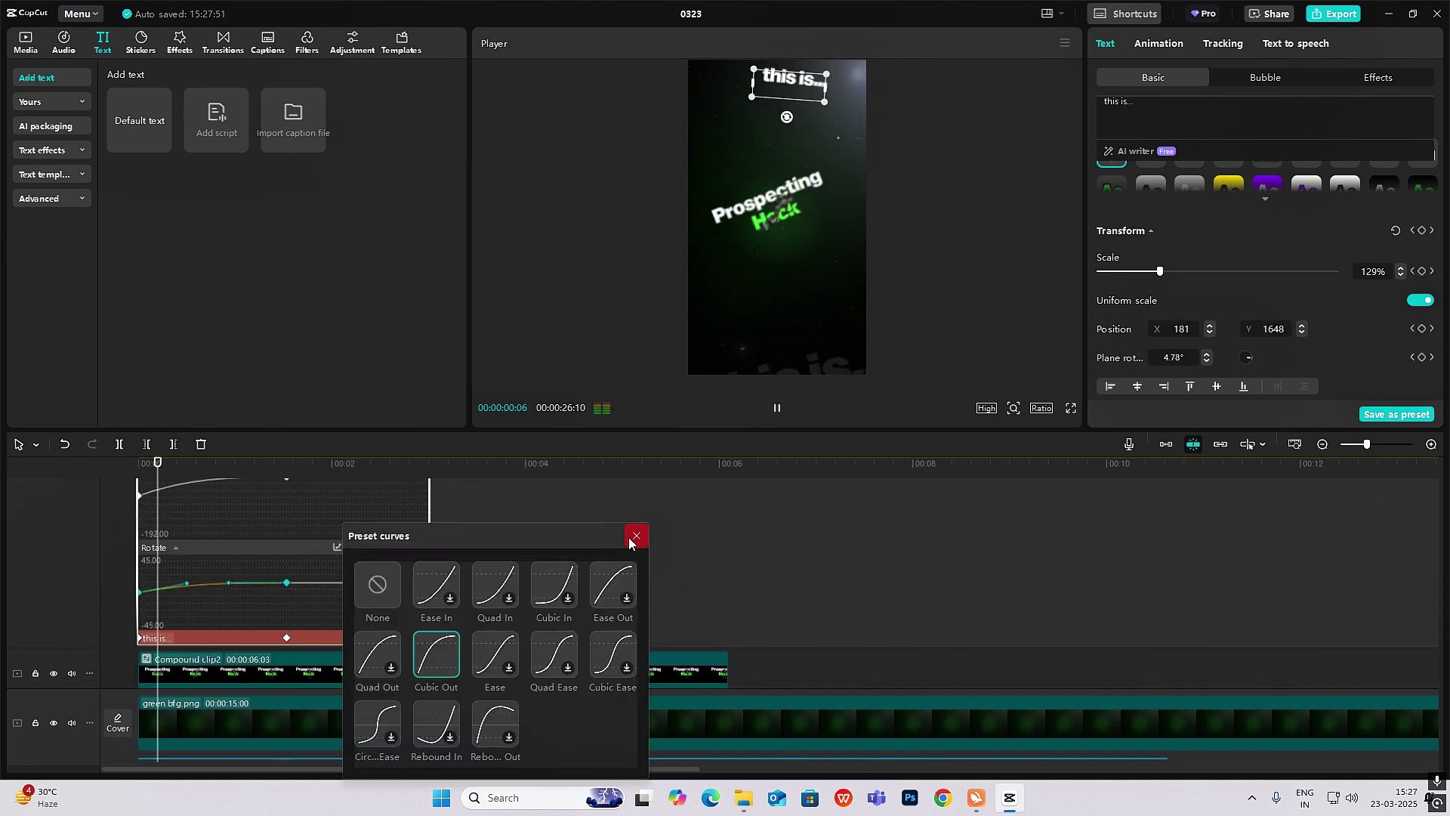
click(634, 537)
click(183, 508)
- Search the video effects for BLUR and add a Blur effect above Compound clip2 at the start of the timeline
drag(183, 508, 108, 506)
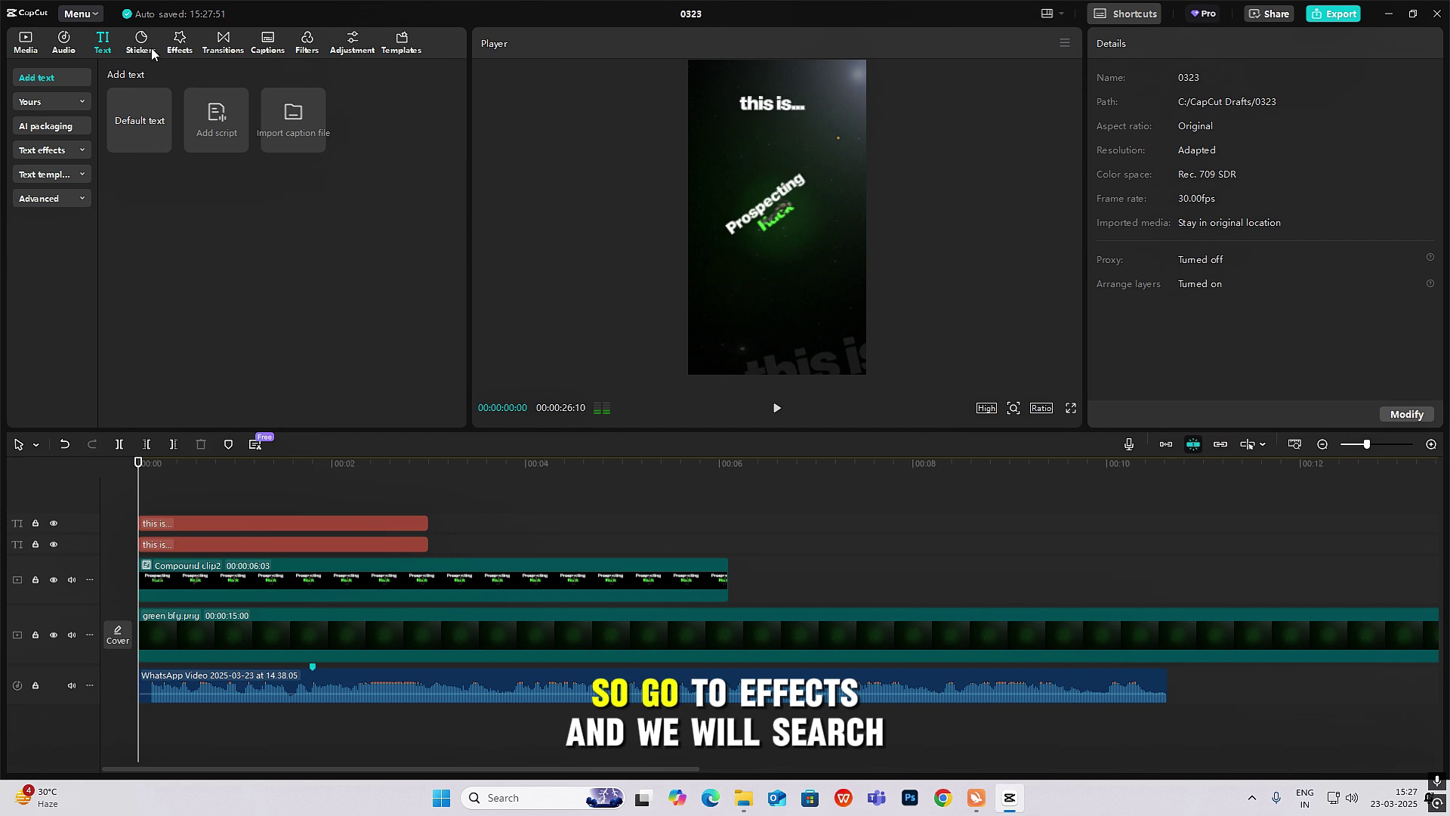
click(180, 44)
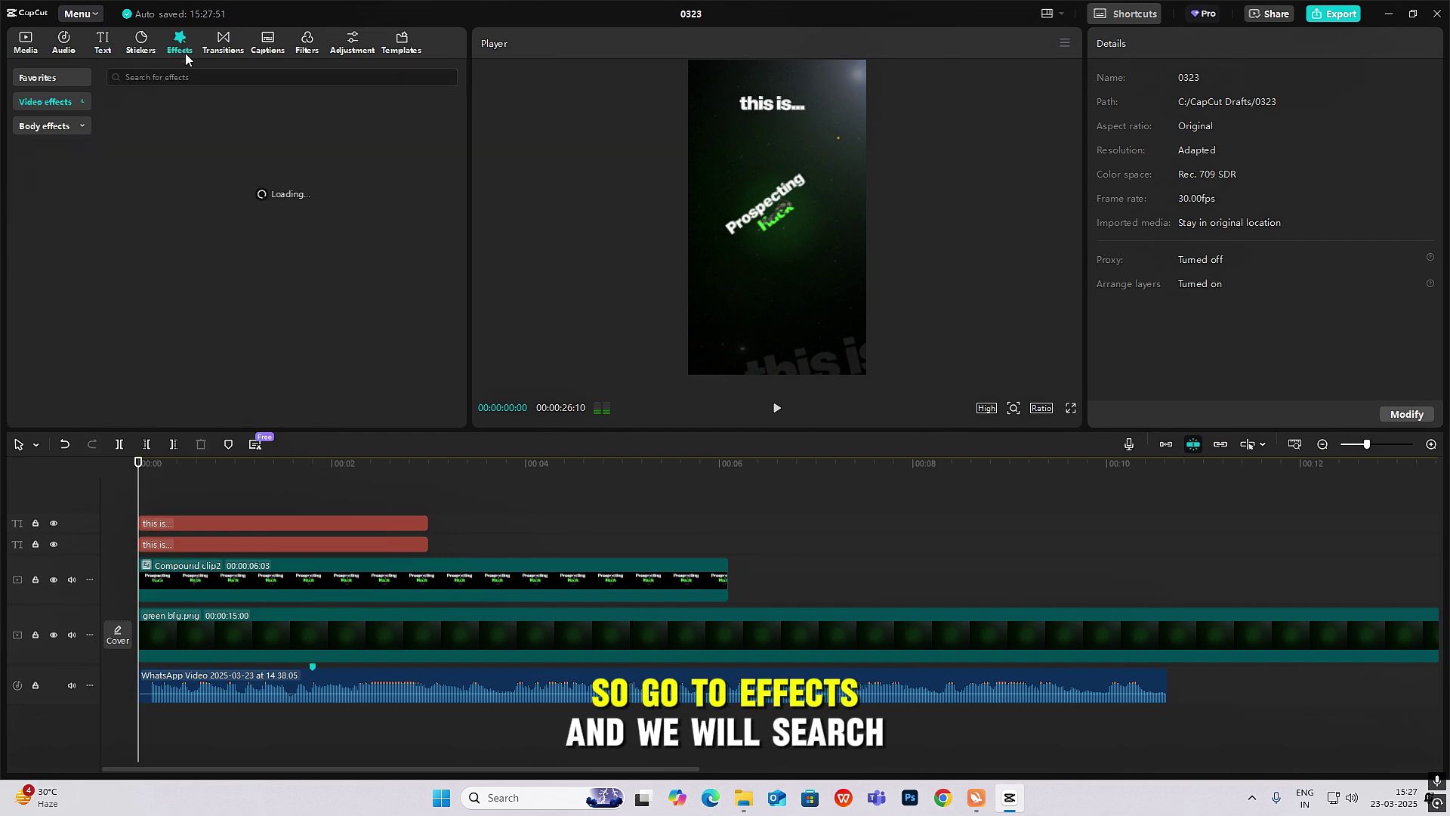
click(222, 78)
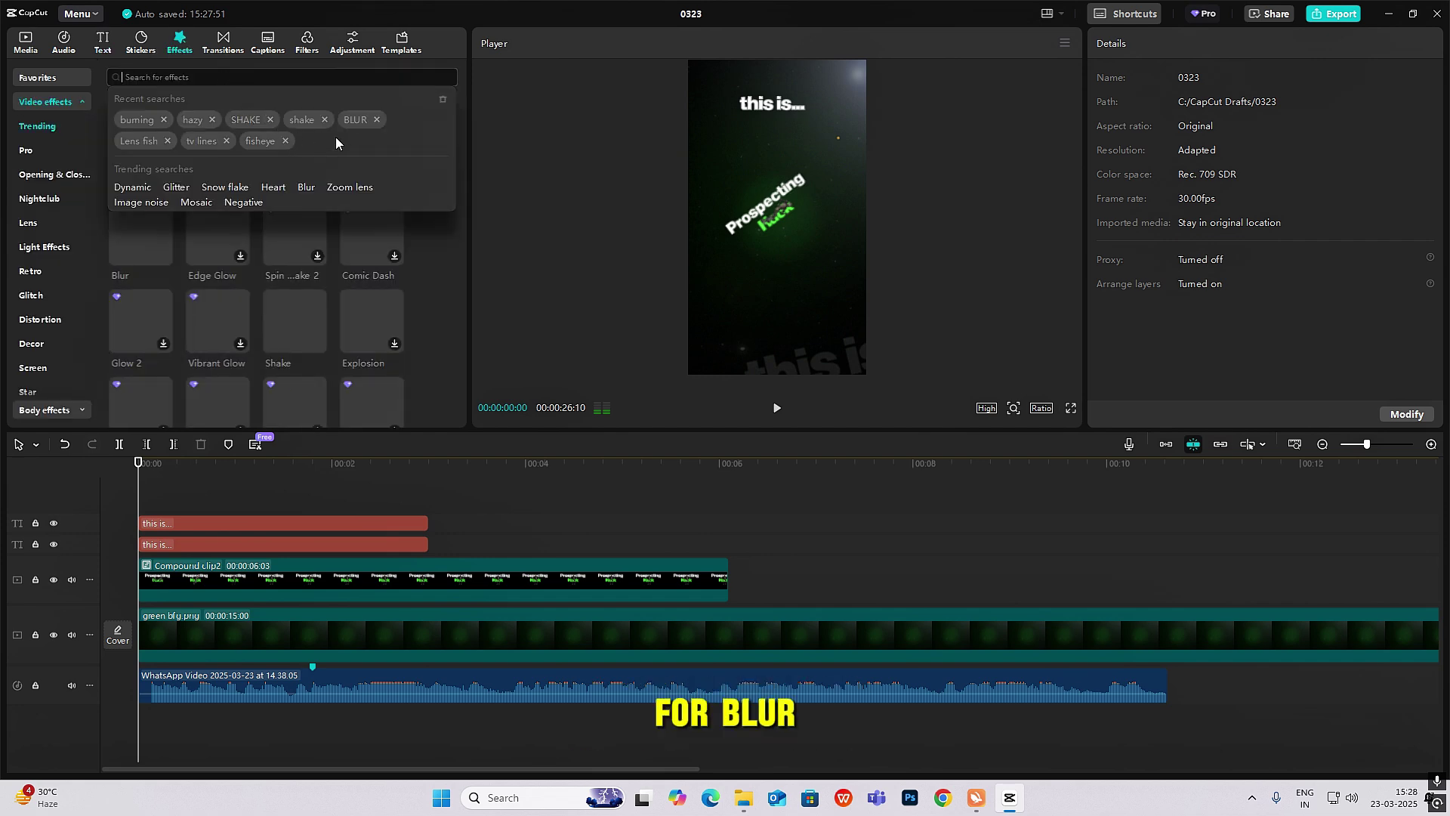
click(355, 120)
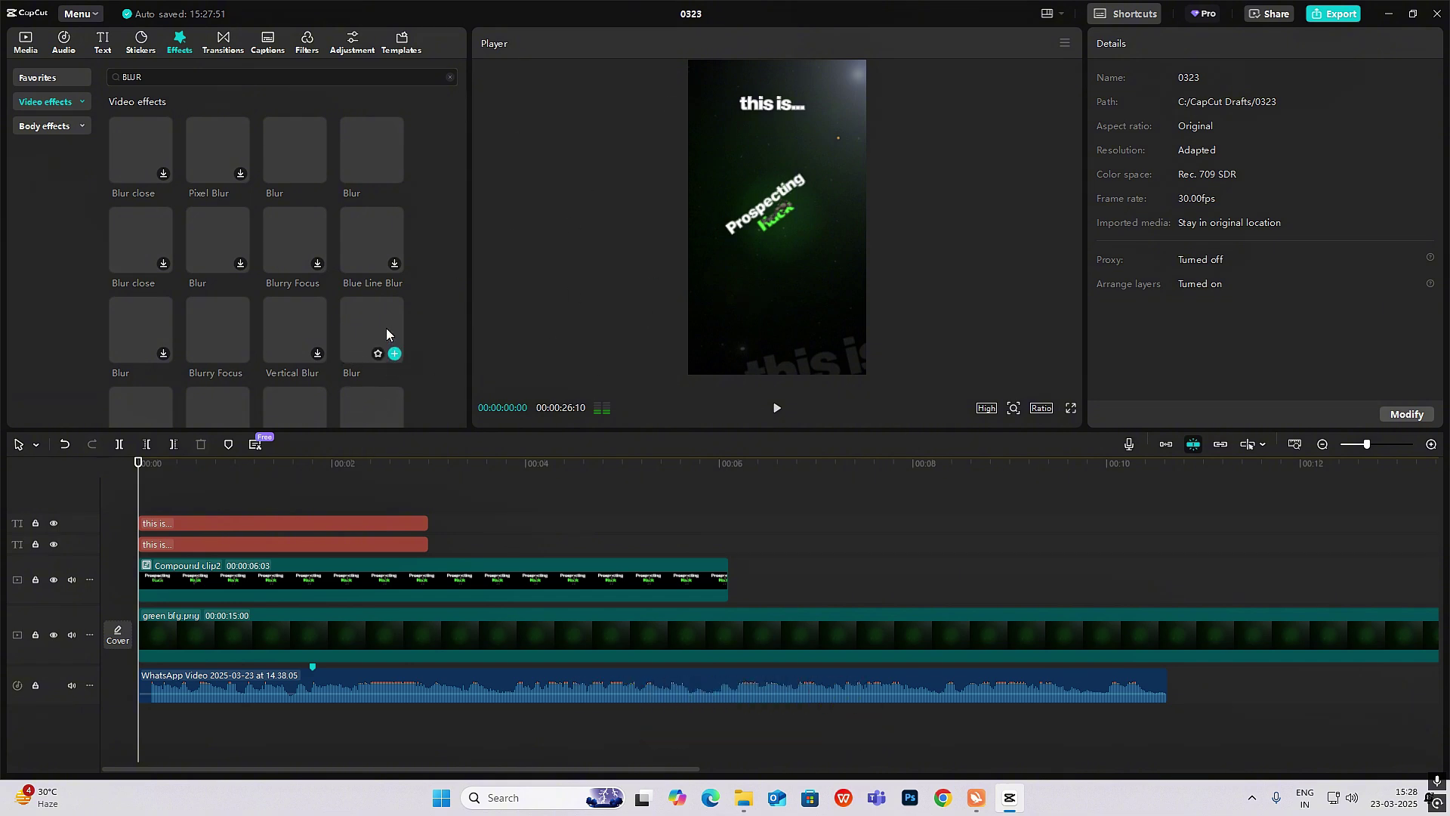
drag(386, 327, 152, 592)
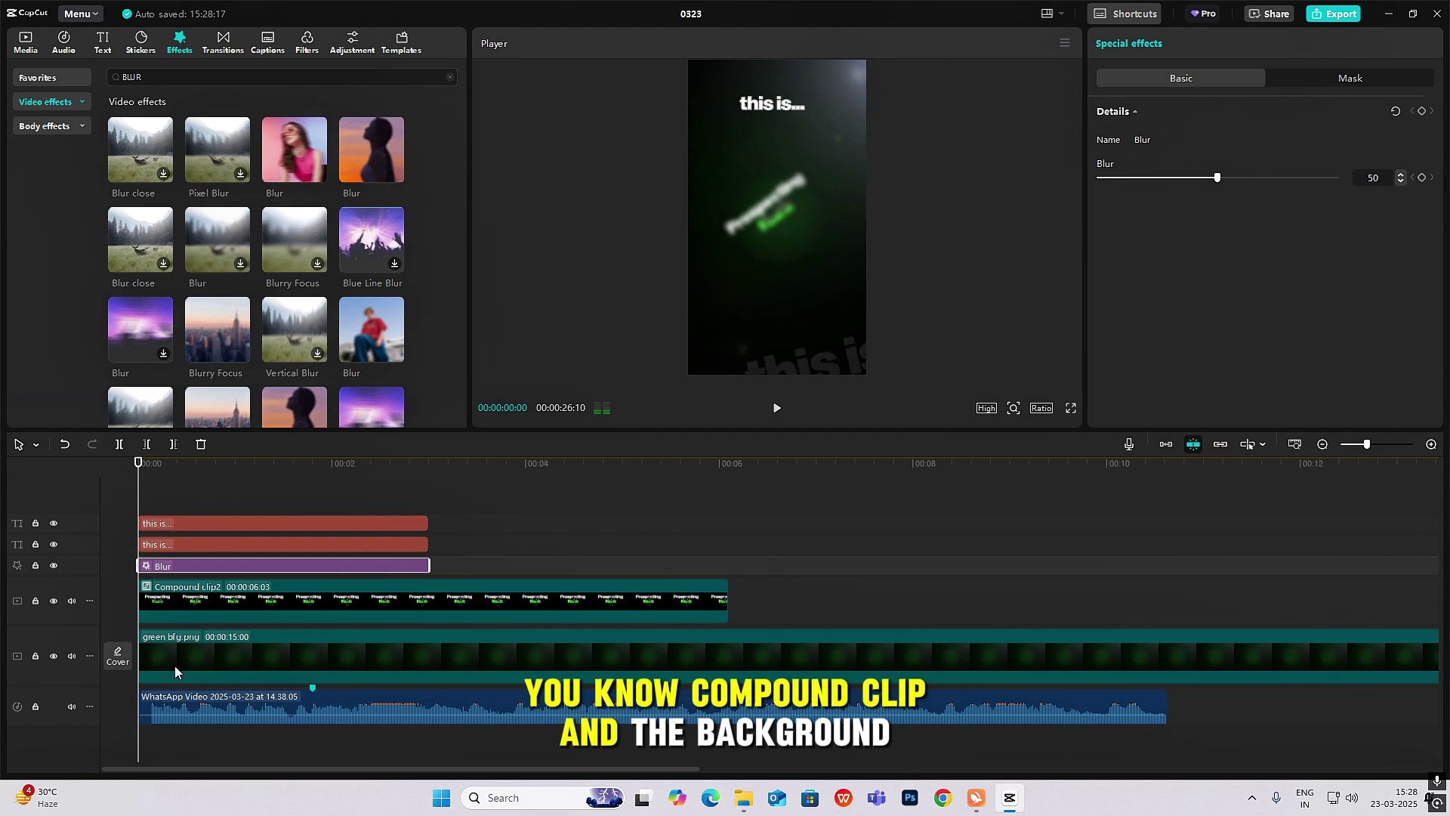
- Keyframe the Blur effect at 50 on its first frame and at 0 on 00:00:00:26
click(1424, 118)
click(188, 510)
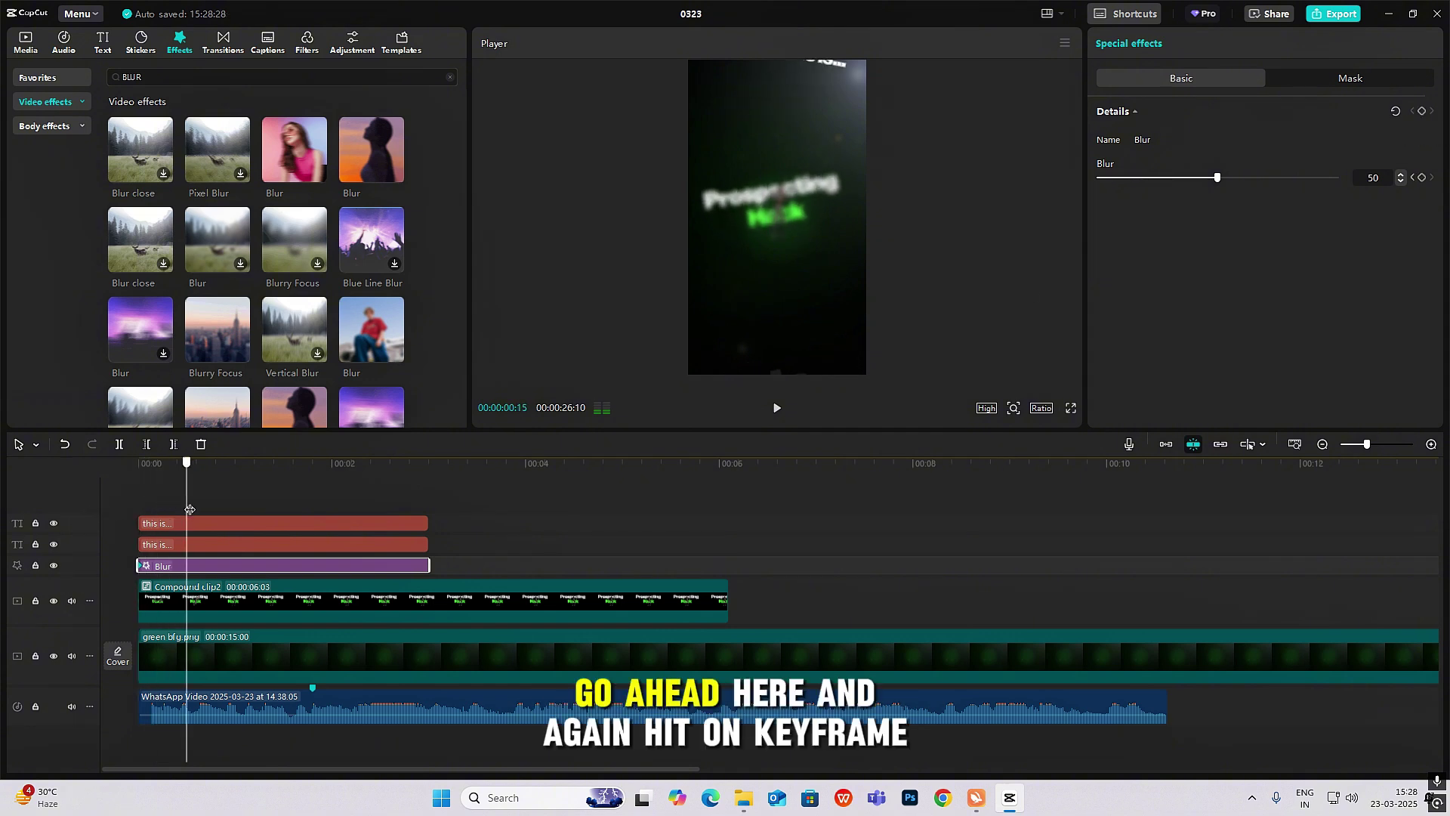
drag(189, 509, 222, 509)
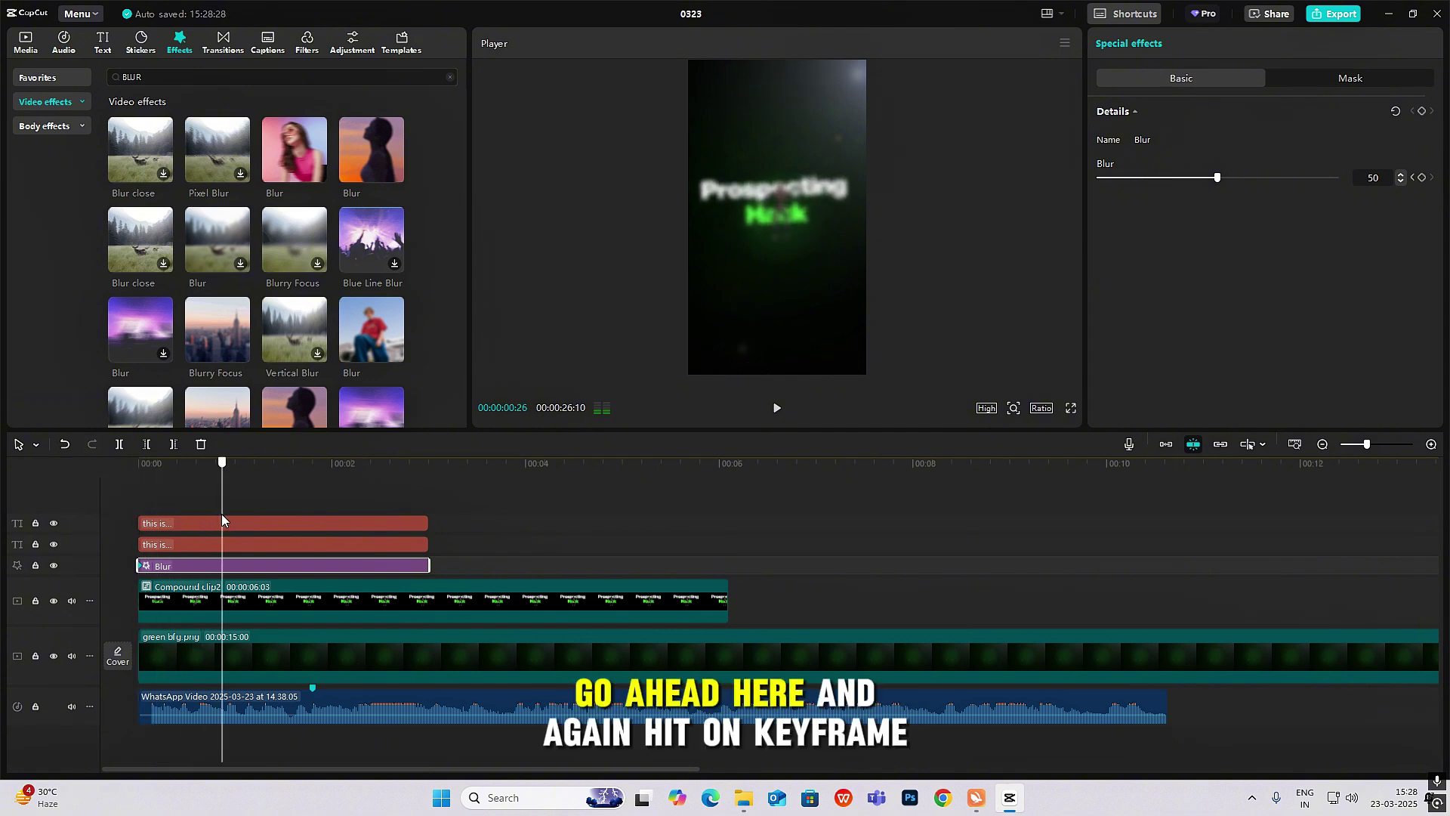
click(1424, 119)
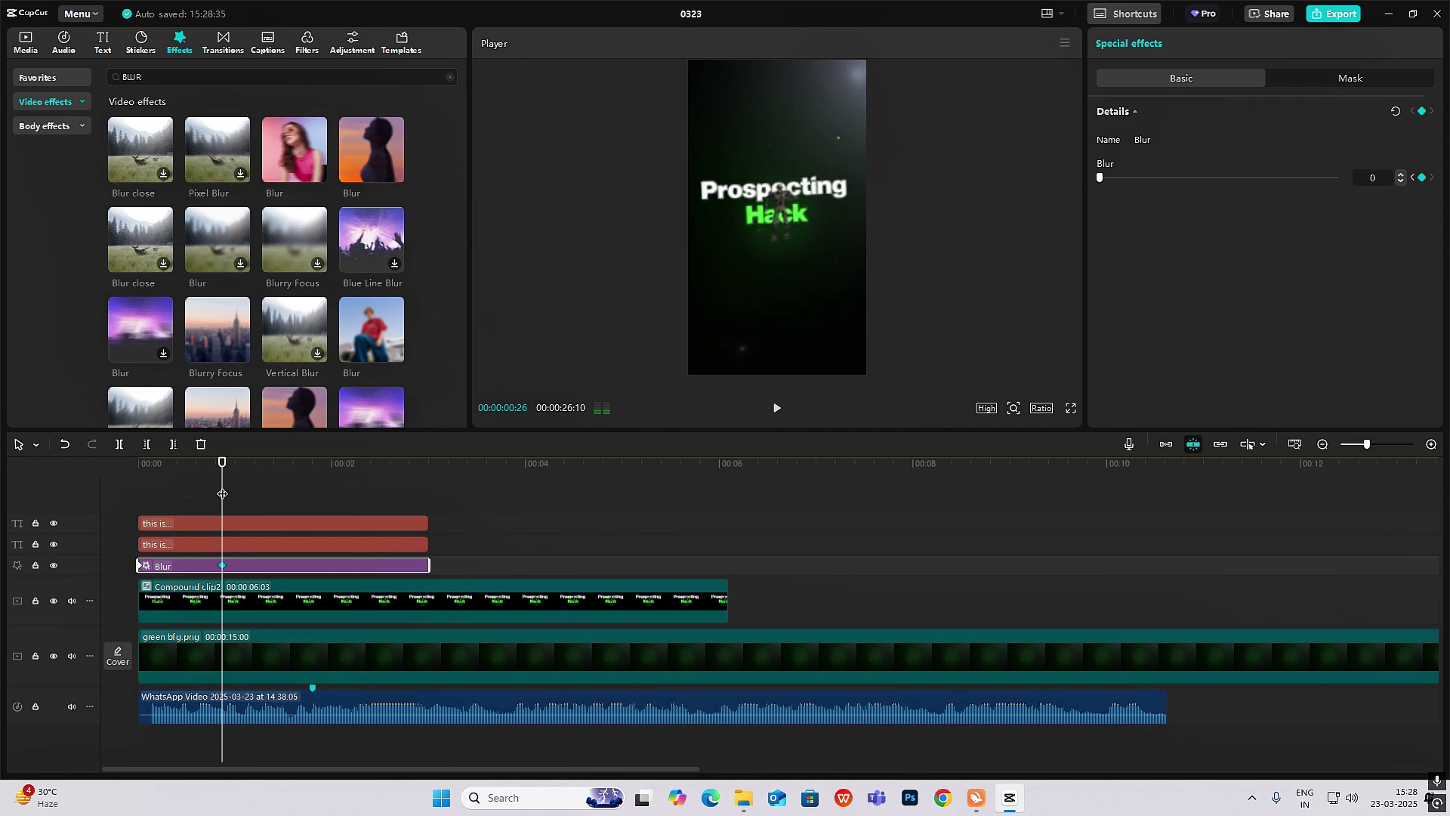
click(139, 491)
drag(137, 504, 208, 522)
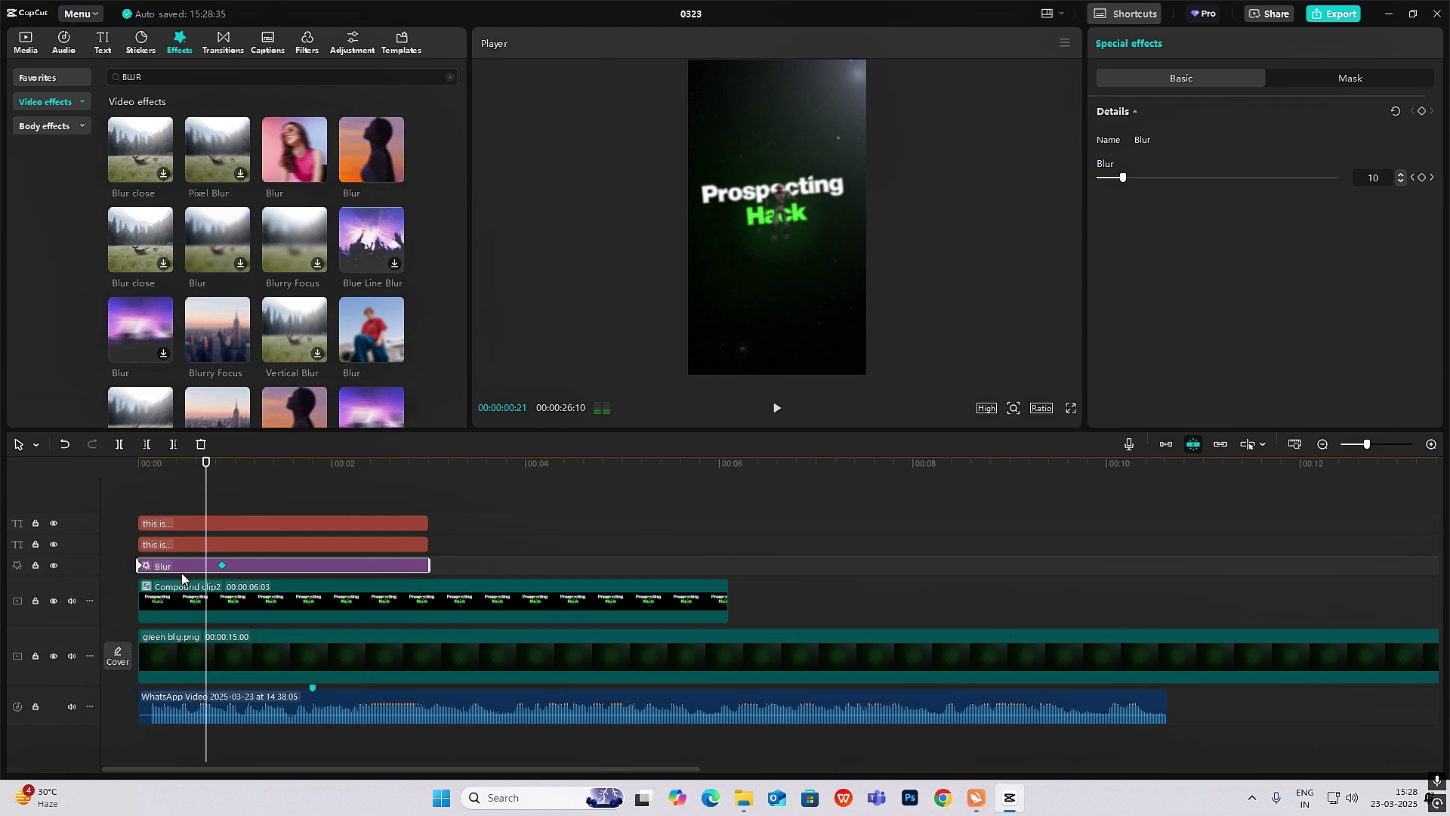
- Apply the Cubic Out preset curve to the Blur effect's keyframes and play back the opening animation
key(alt+k)
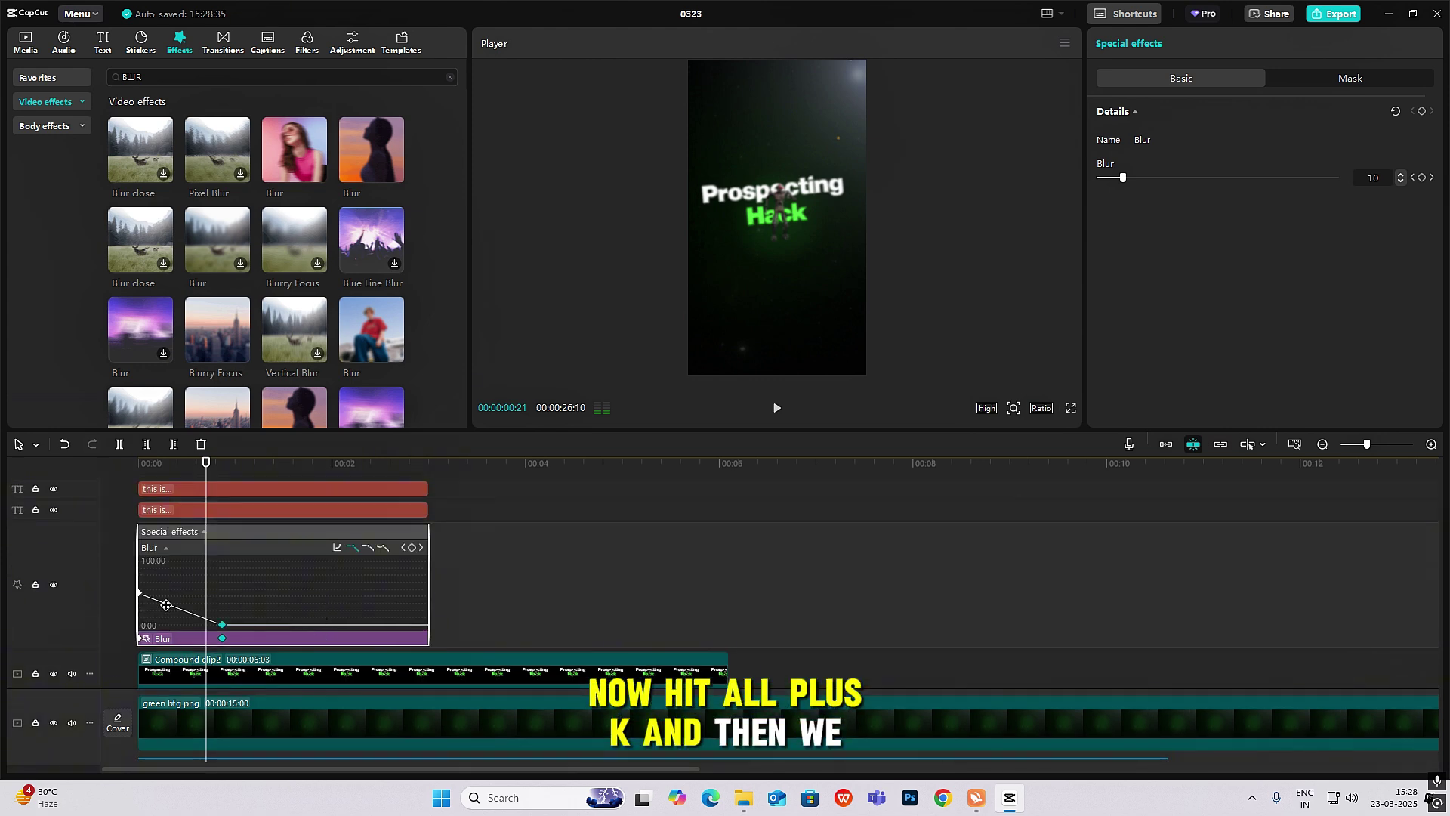
click(338, 549)
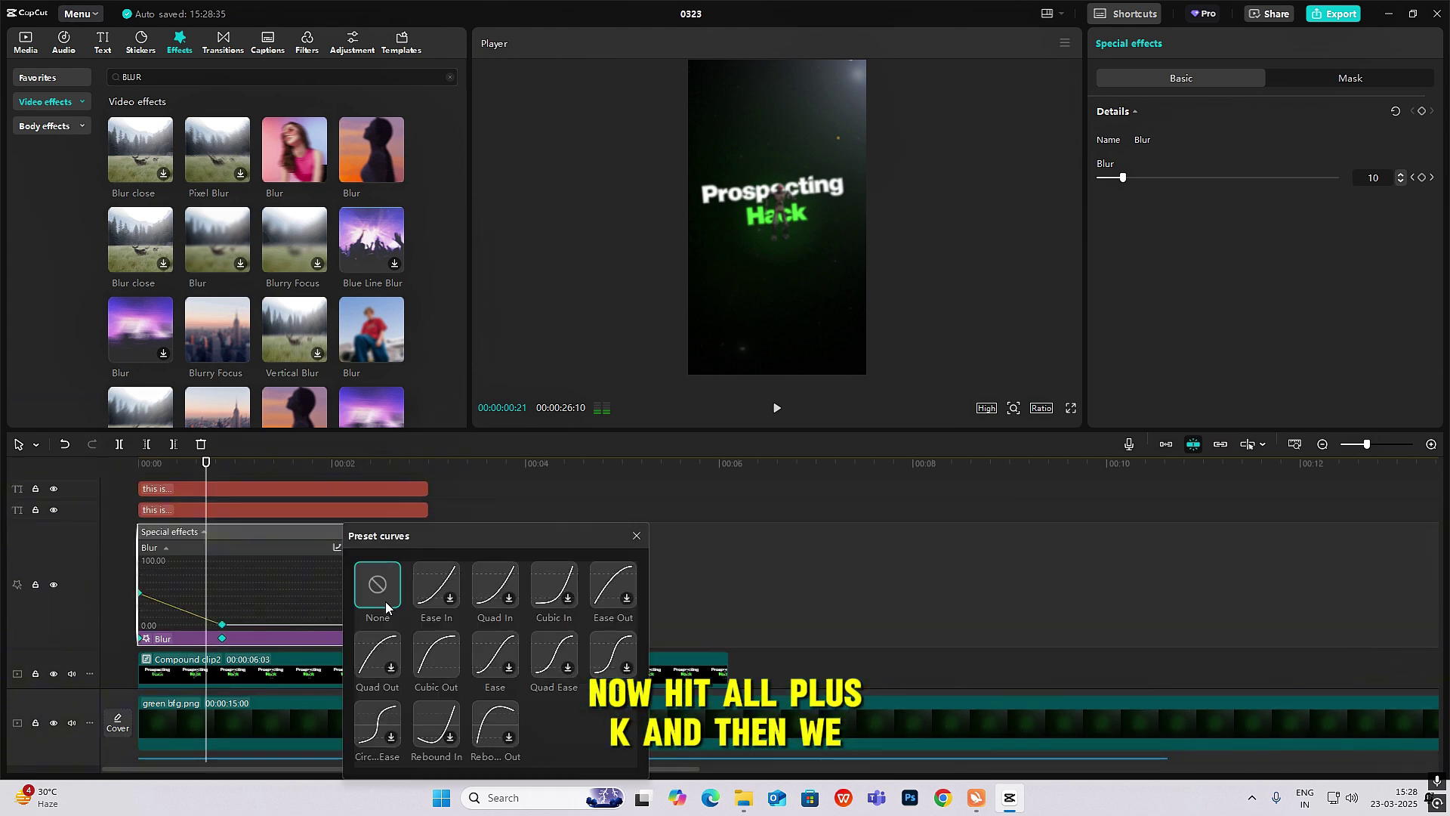
click(433, 653)
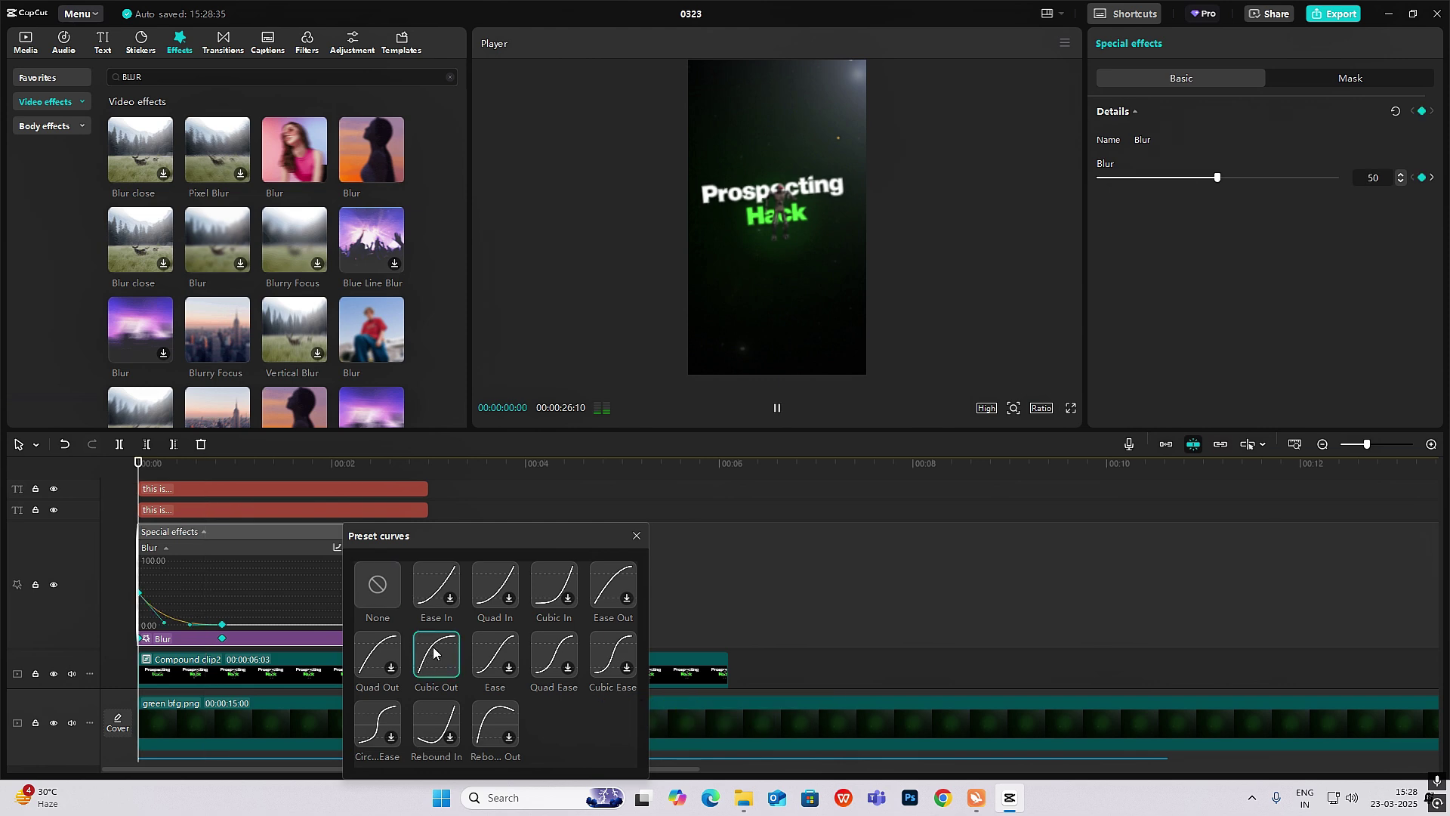
click(636, 535)
click(203, 532)
click(201, 505)
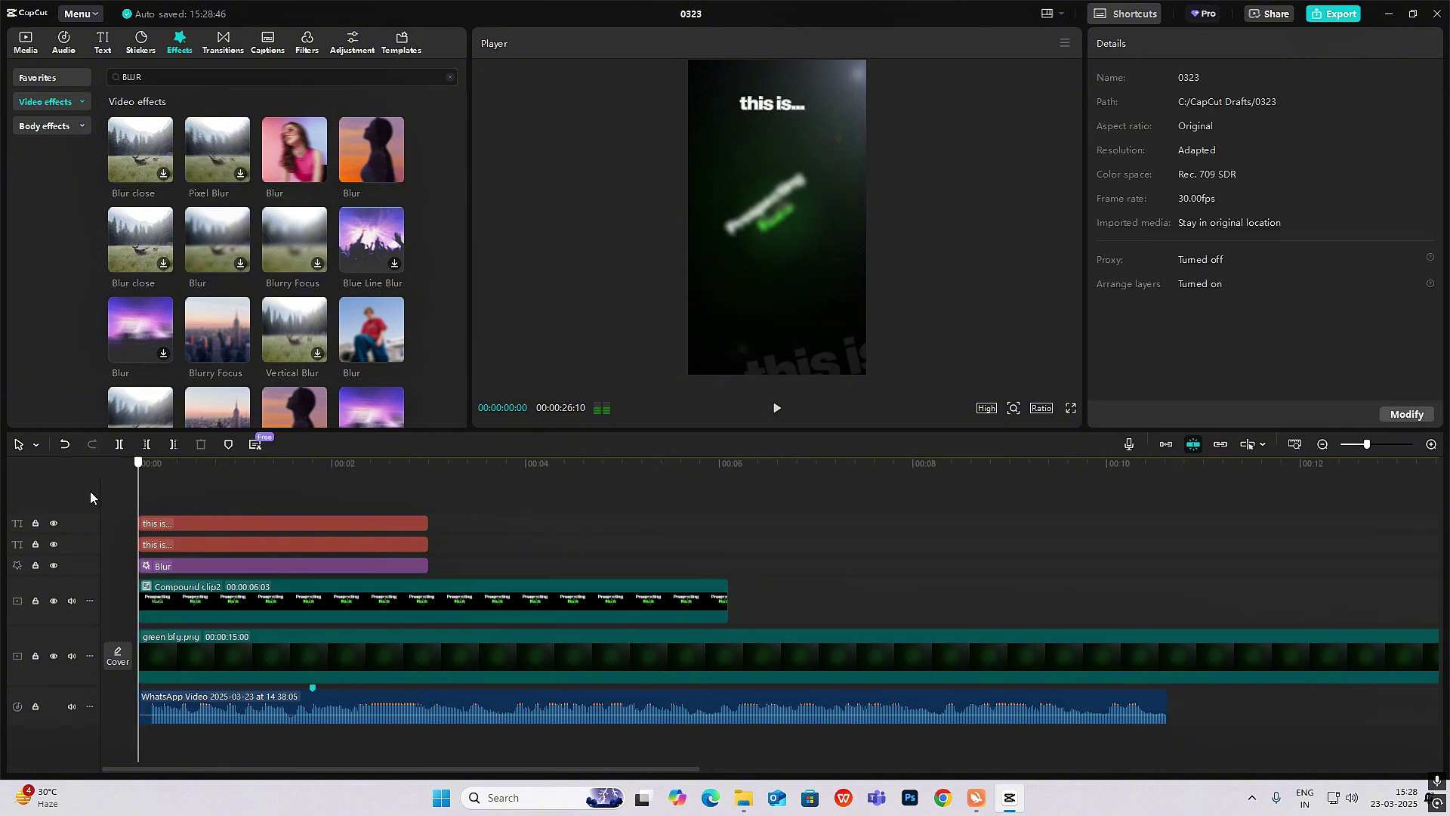
key(space)
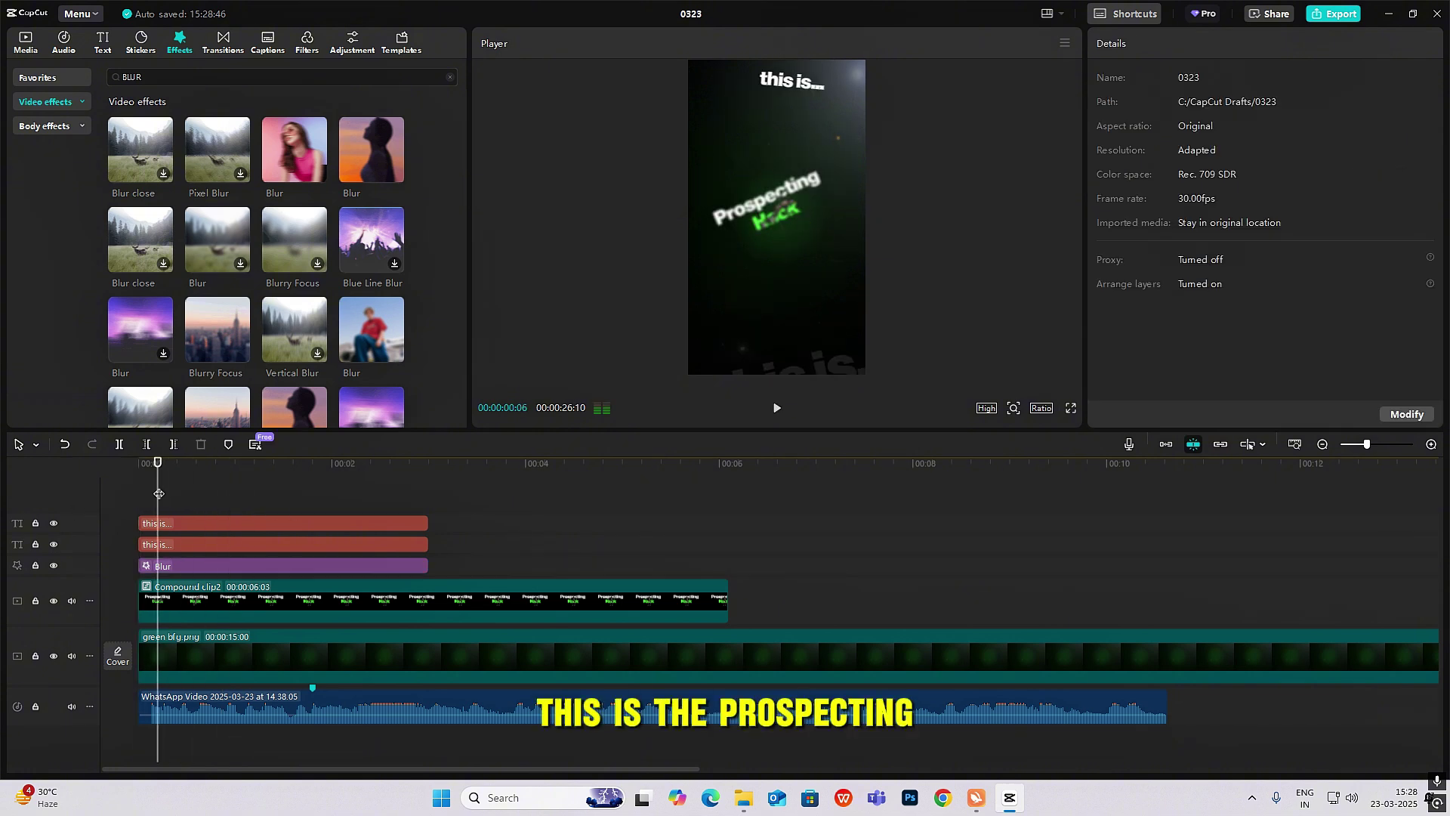
click(141, 495)
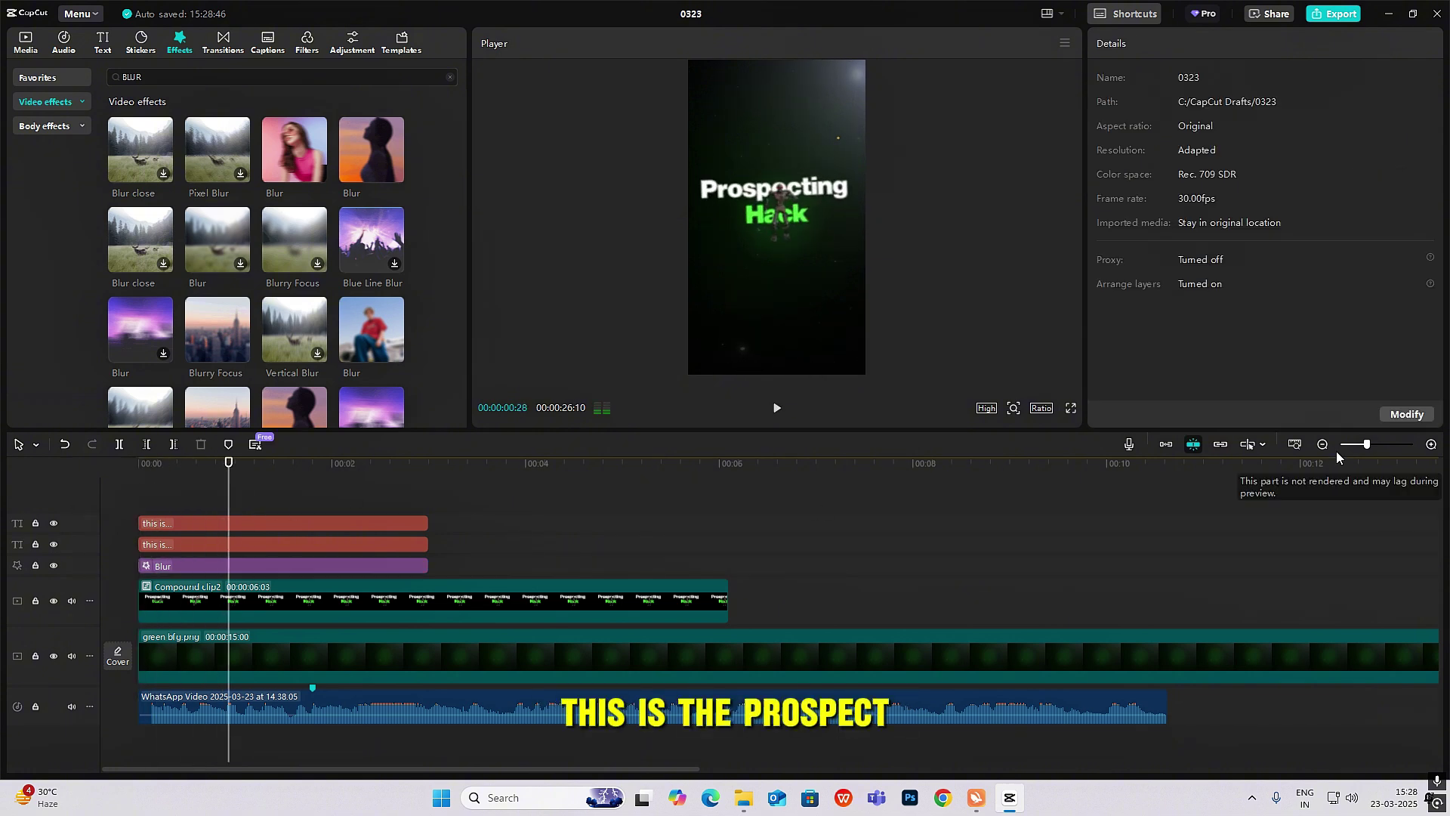
- Review the reference video's title section and add a red marker to the audio clip at 00:00:03:26
click(1322, 444)
click(908, 572)
drag(908, 572, 993, 593)
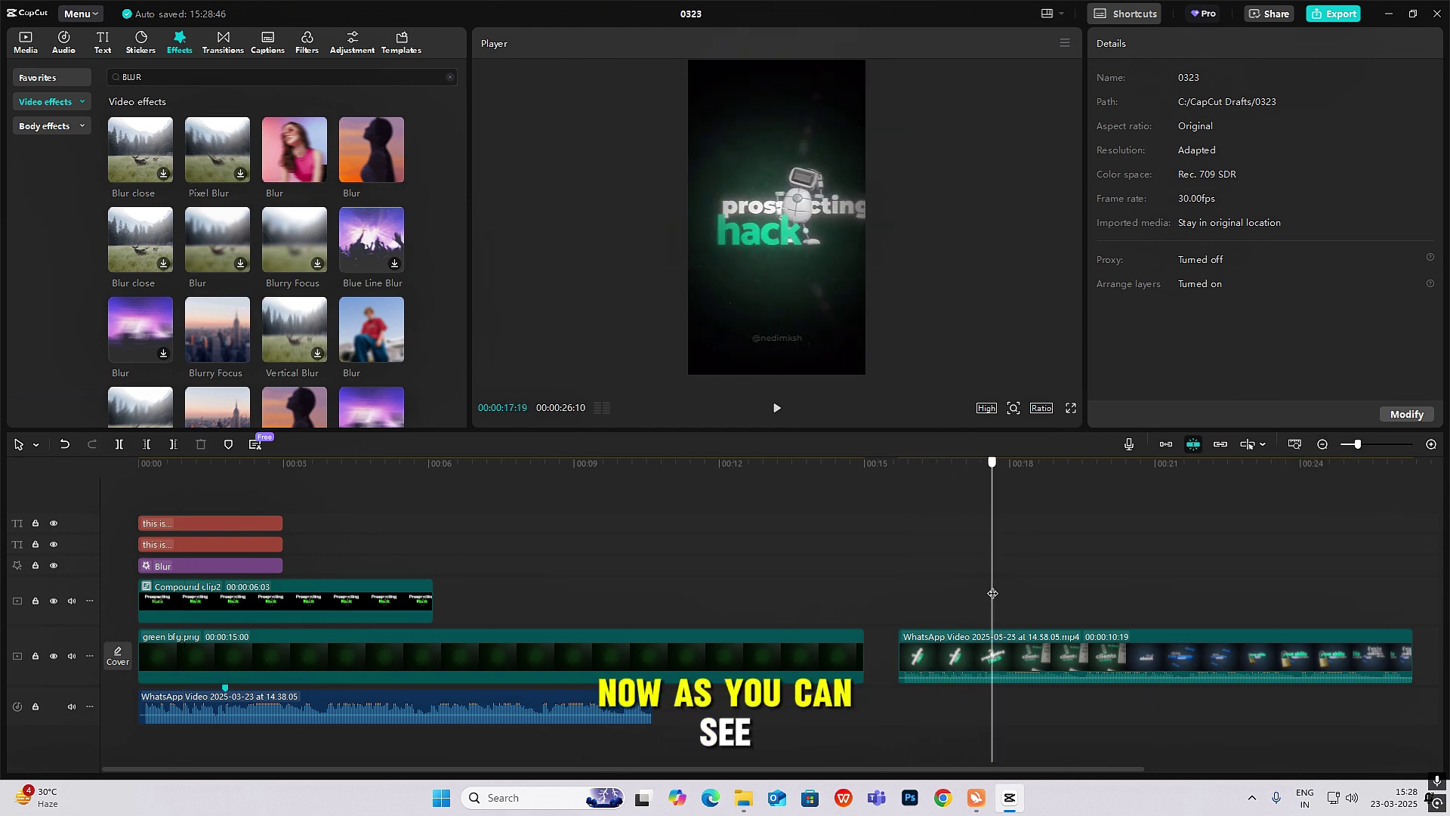
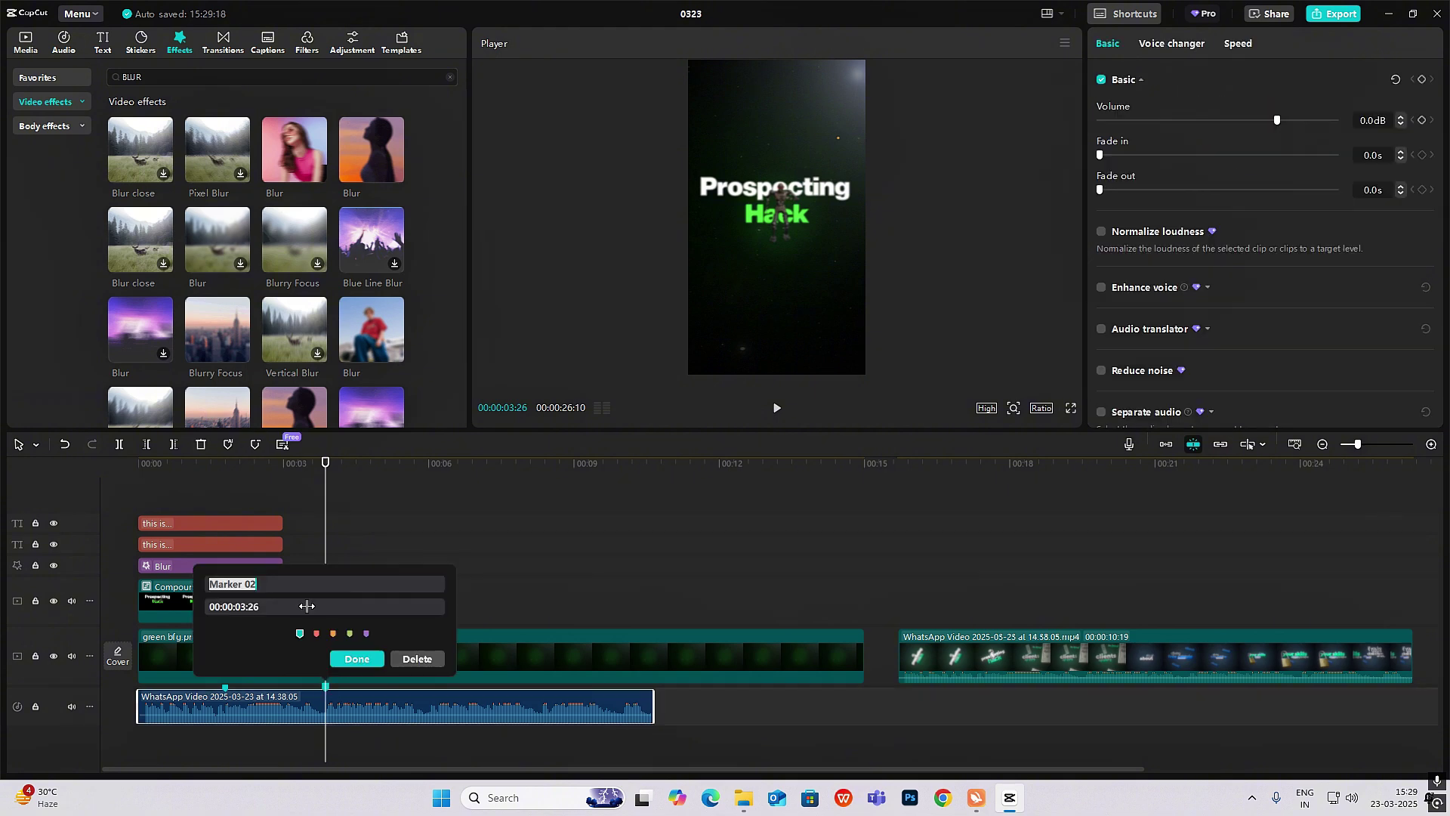
click(356, 659)
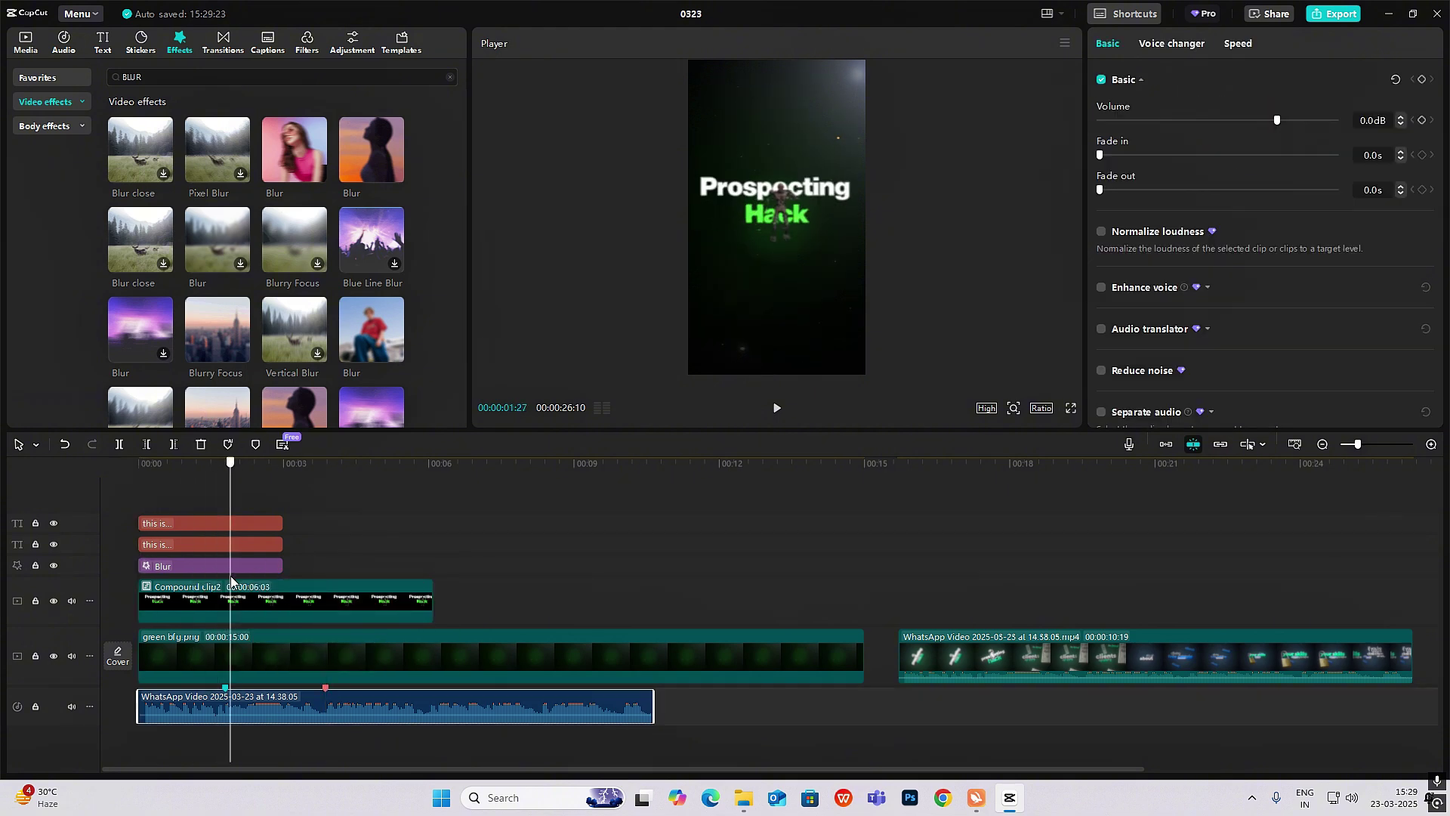
- Split Compound clip2 at 00:00:01:07 and undo the compound clip on its second part
click(281, 597)
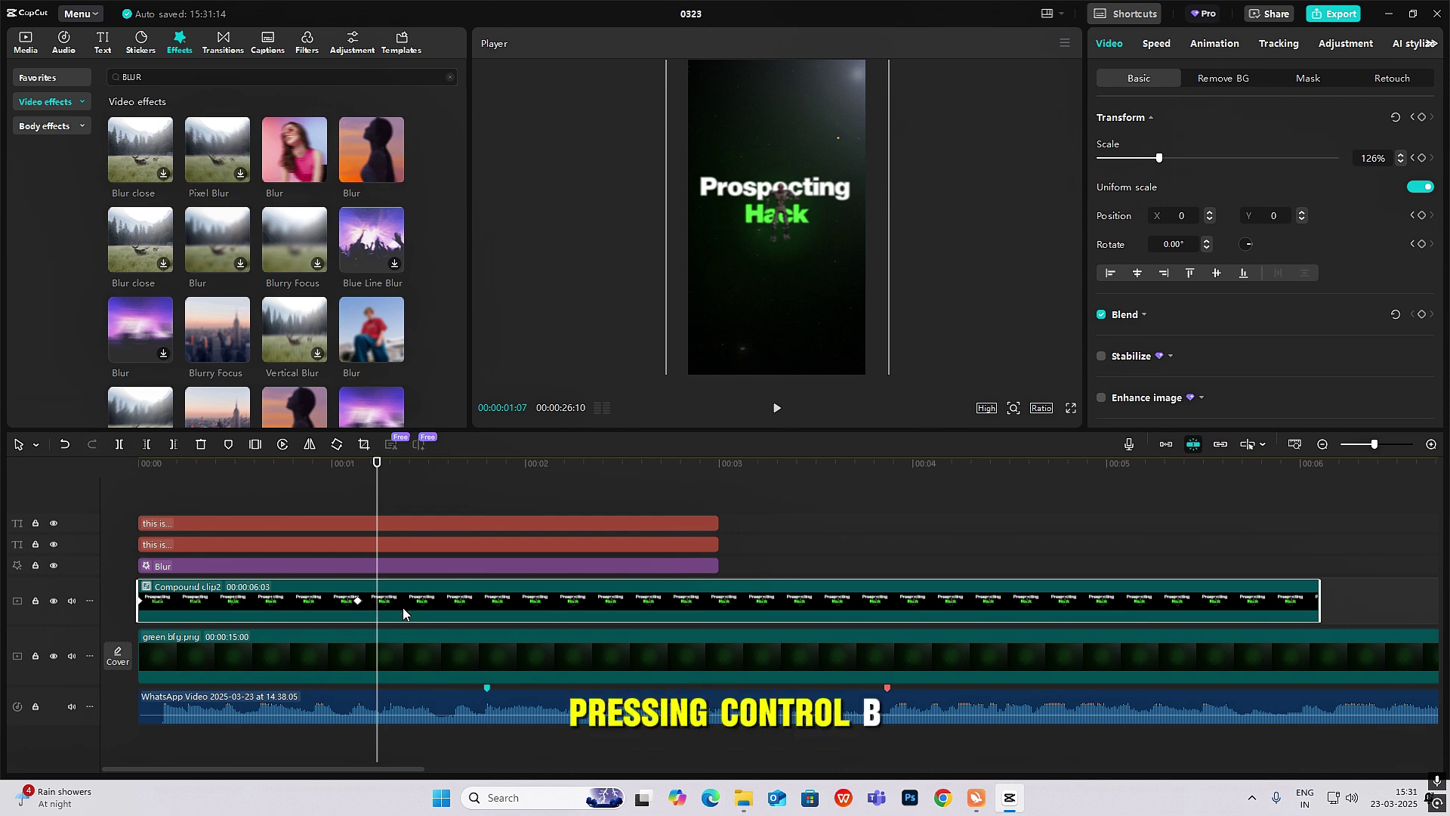
key(ctrl+b)
right_click(399, 612)
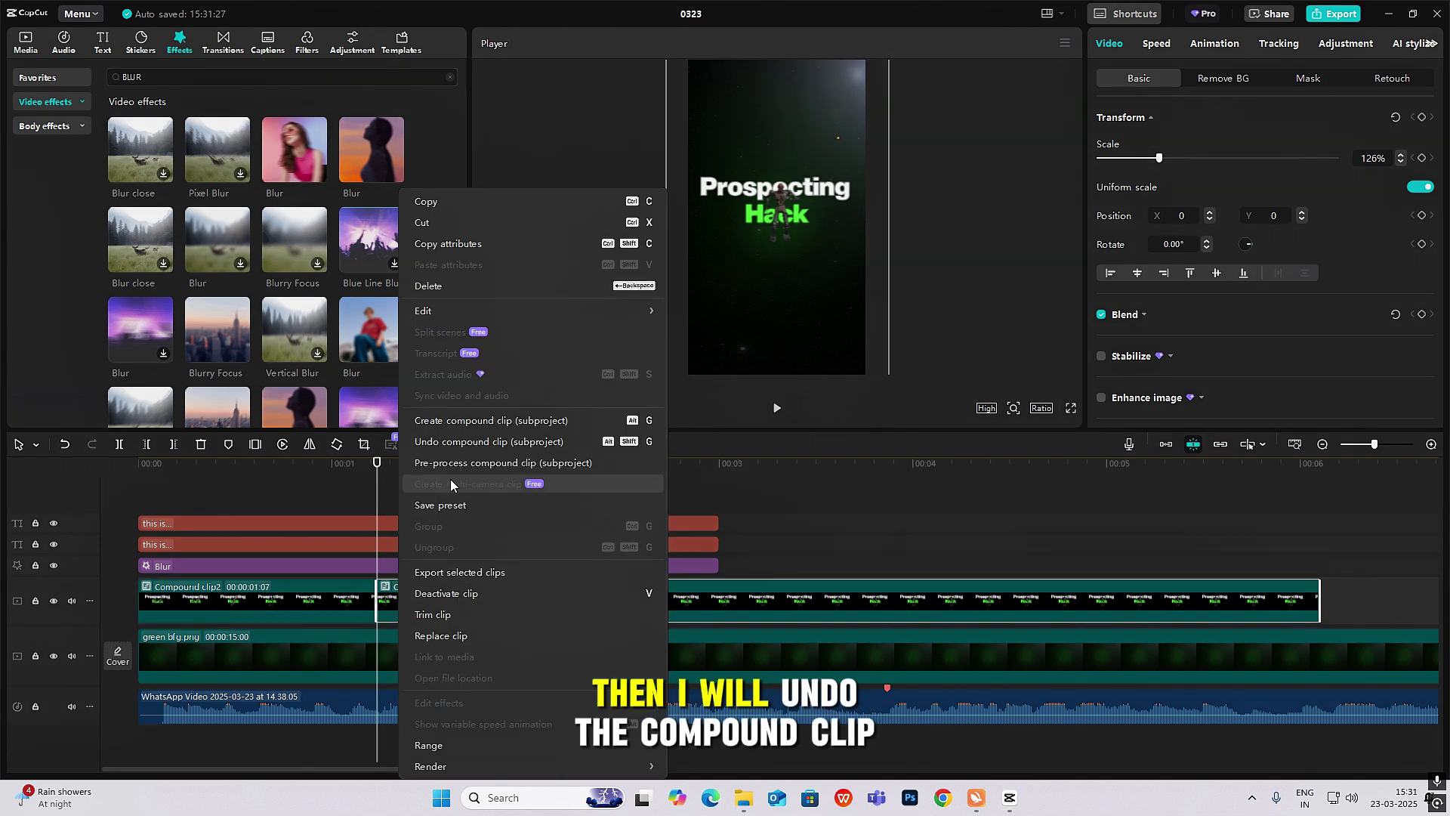
click(465, 434)
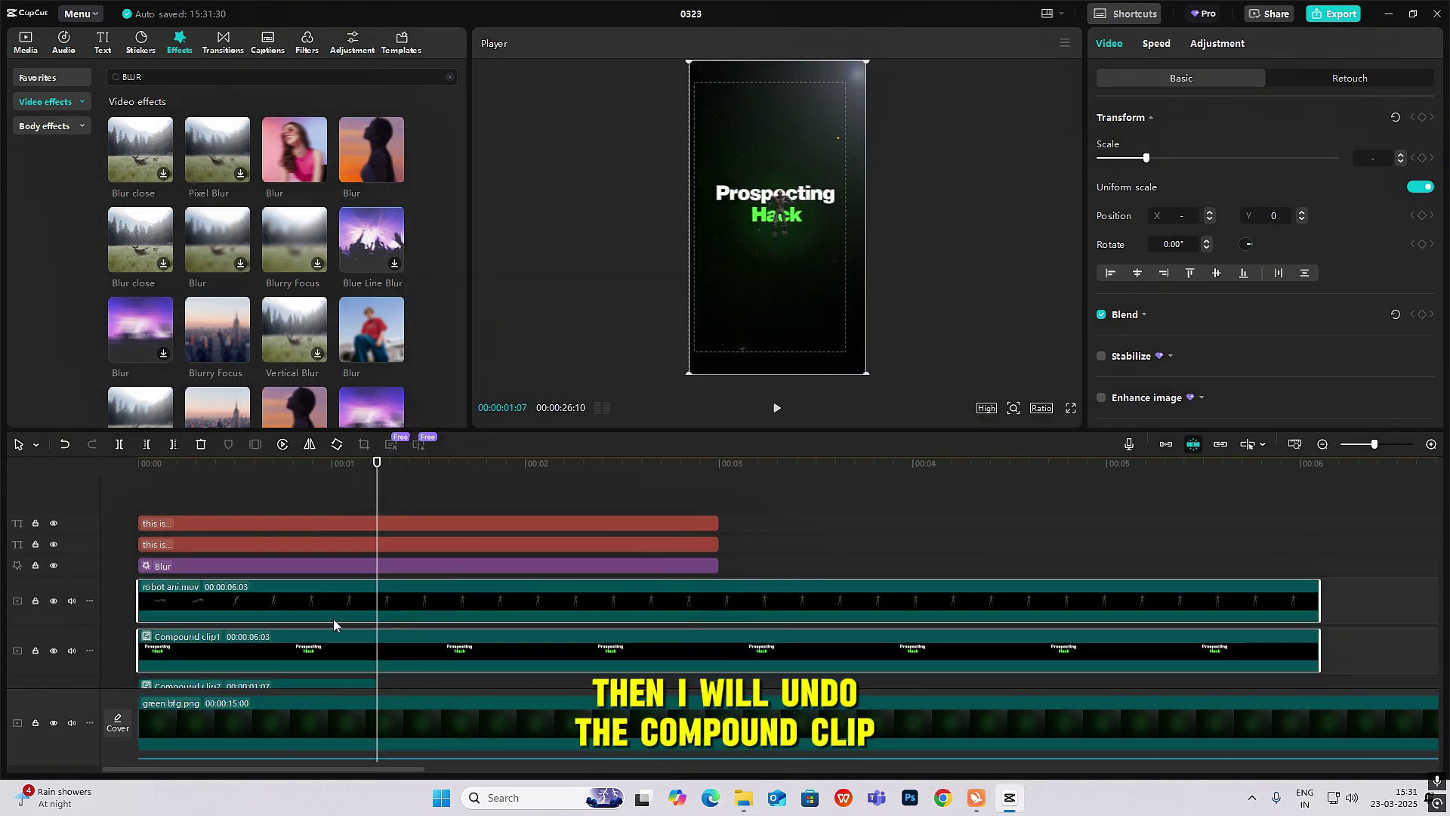
- Undo the nested Compound clip1 to release its separate "Prospecting" and "Hack" text layers
drag(138, 588, 74, 594)
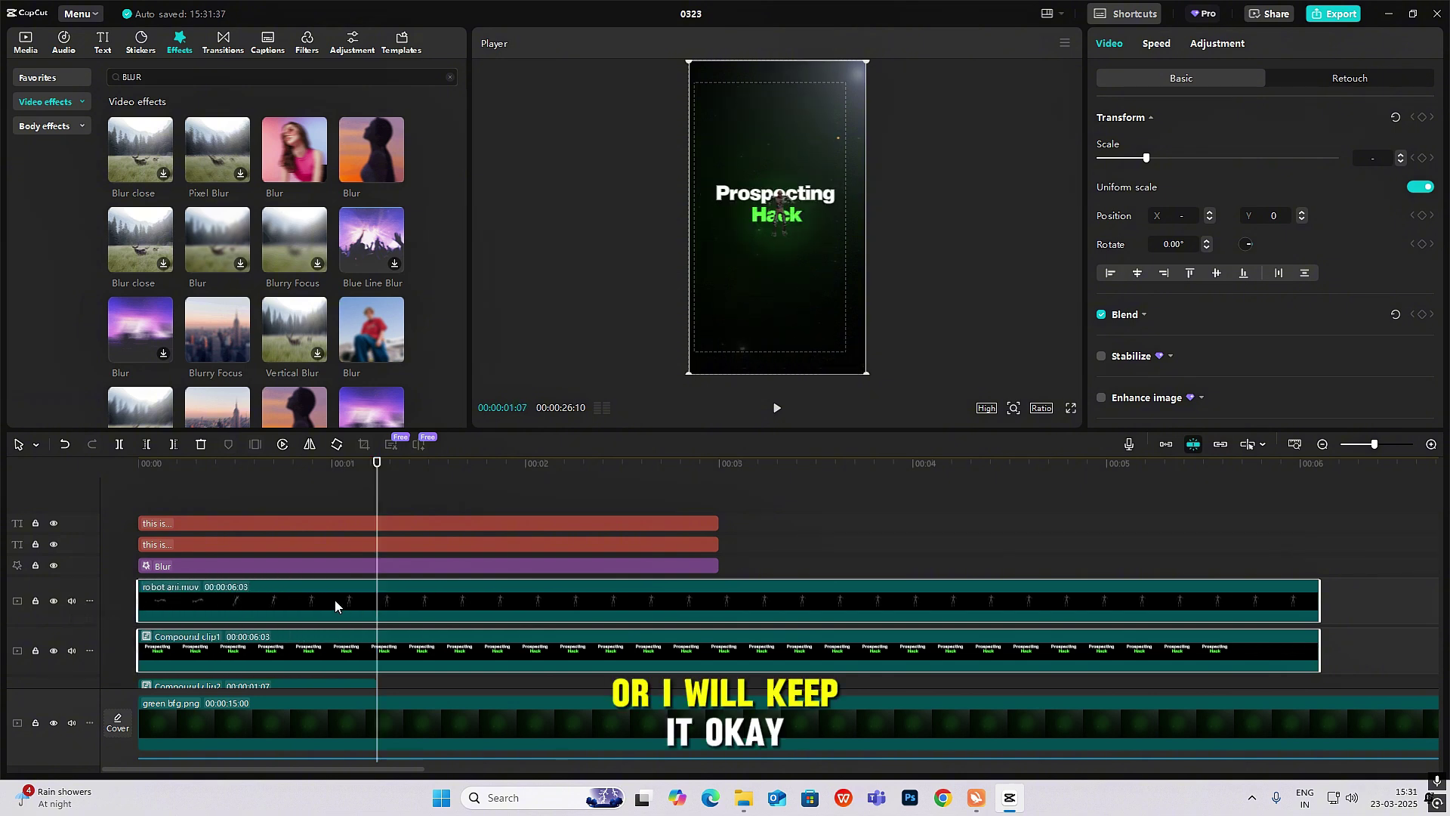
scroll(394, 619, down, 2)
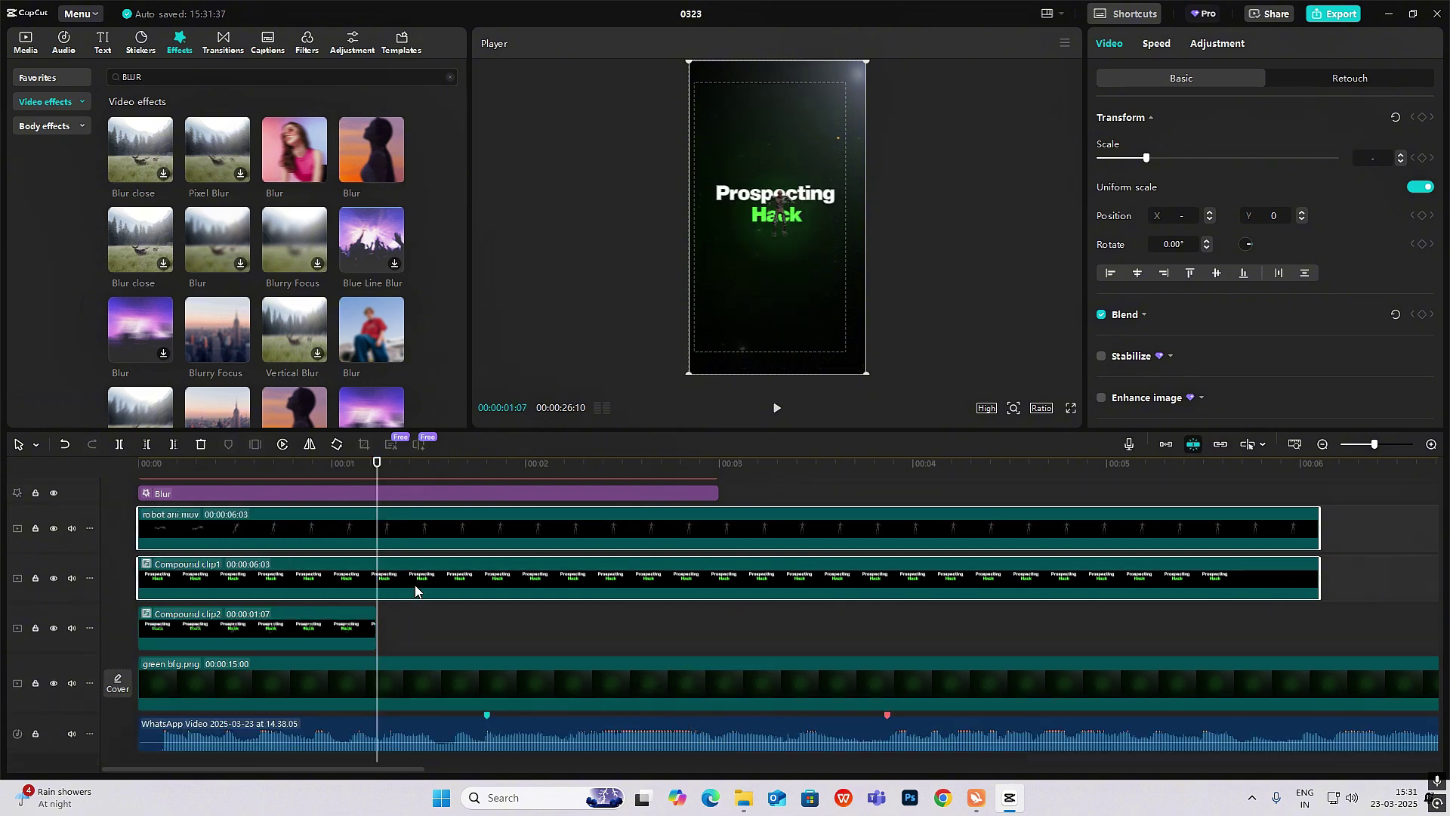
scroll(425, 601, up, 2)
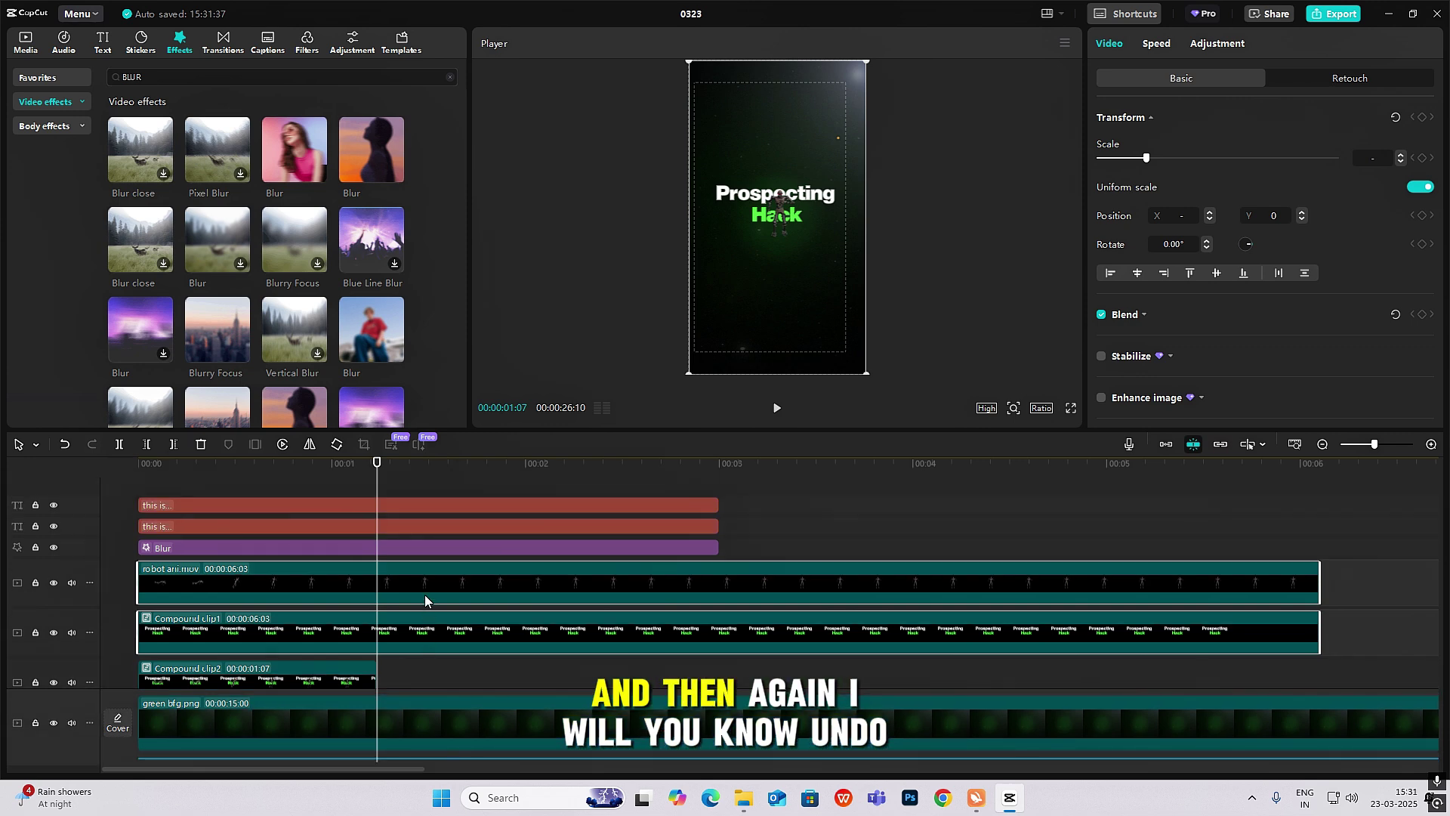
right_click(425, 600)
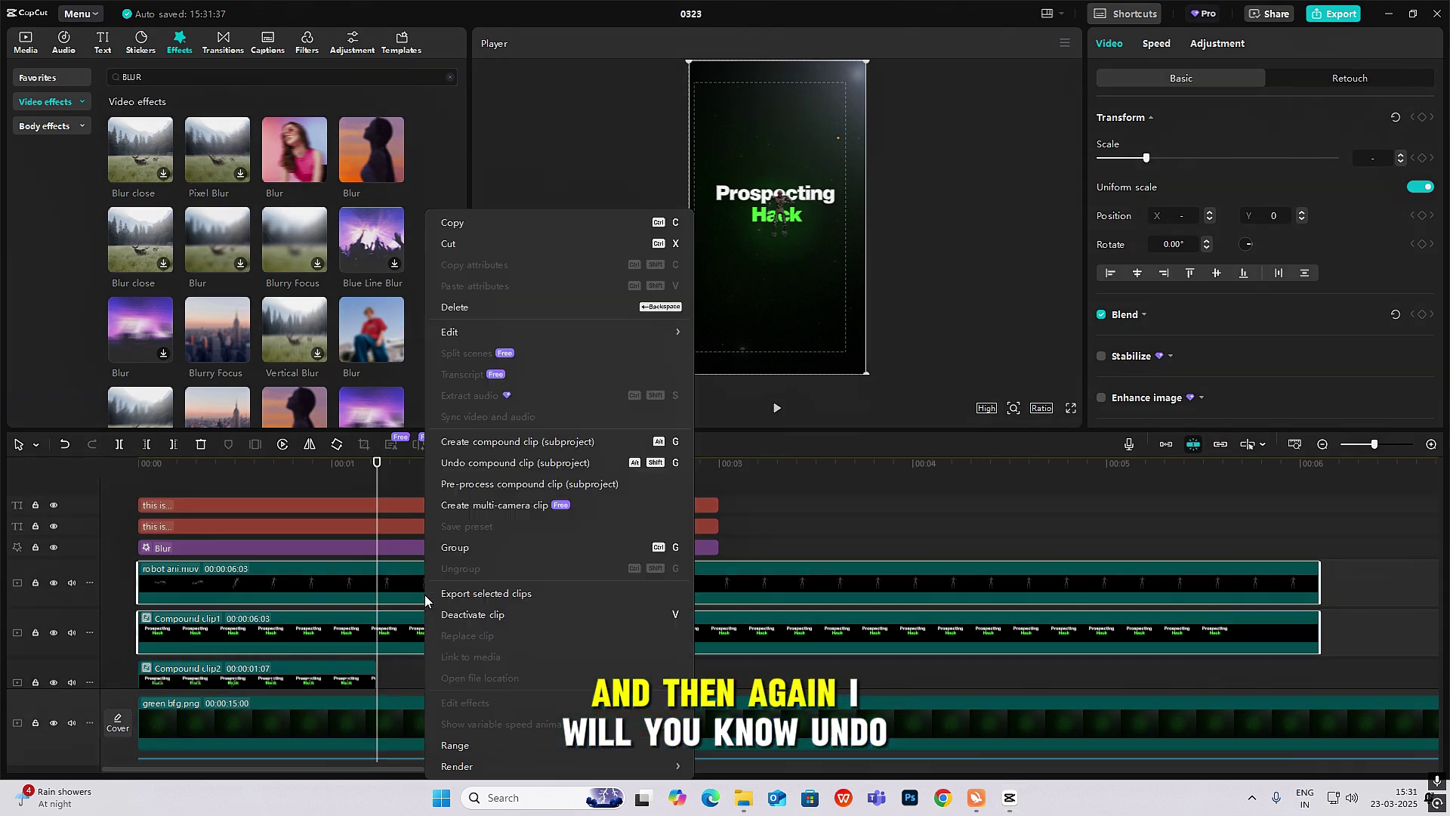
click(487, 465)
scroll(465, 598, down, 2)
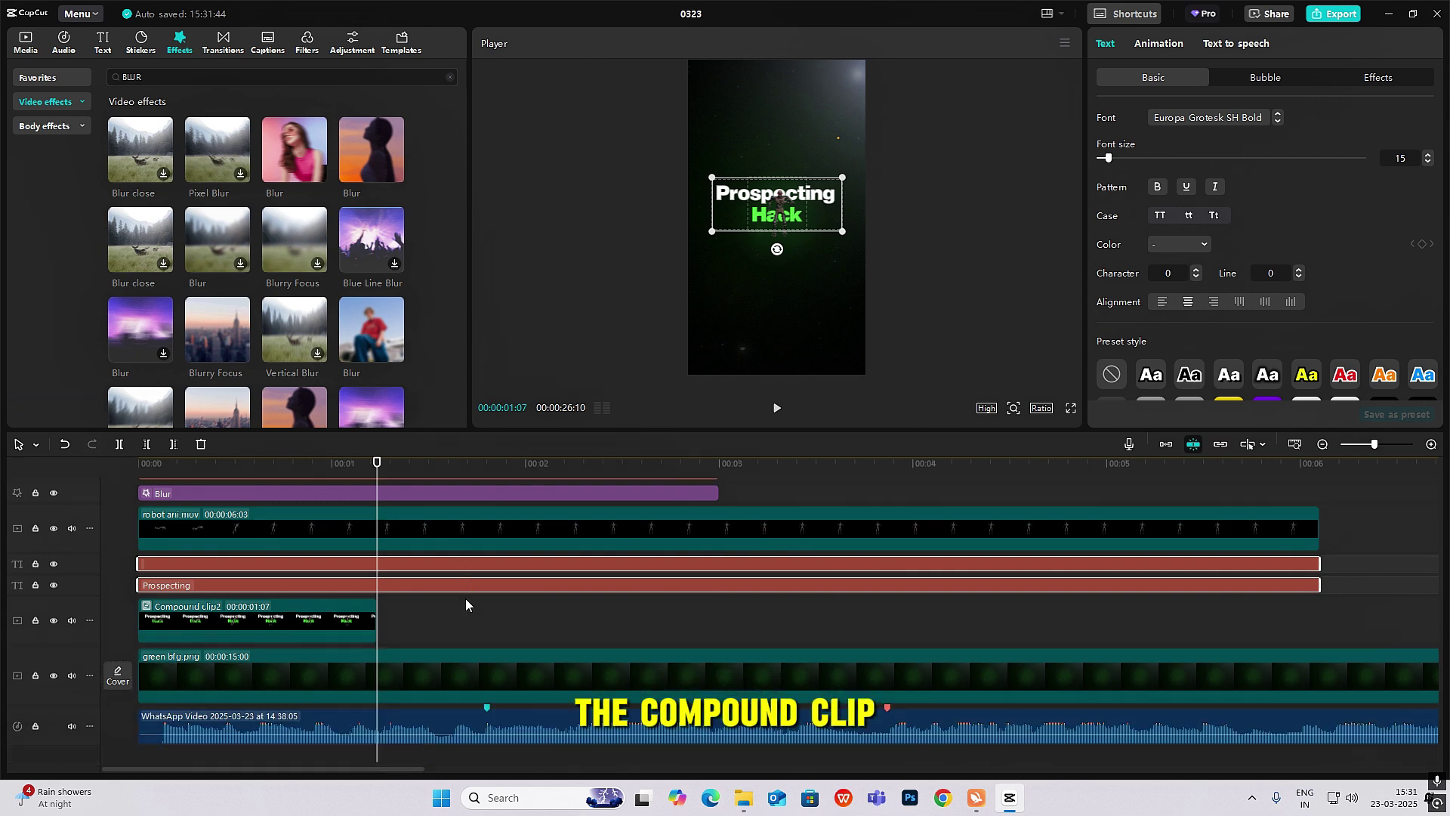
- At 00:00:01:05, enlarge and reposition the "Prospecting" text to match the same word in Compound clip2
drag(378, 470, 325, 473)
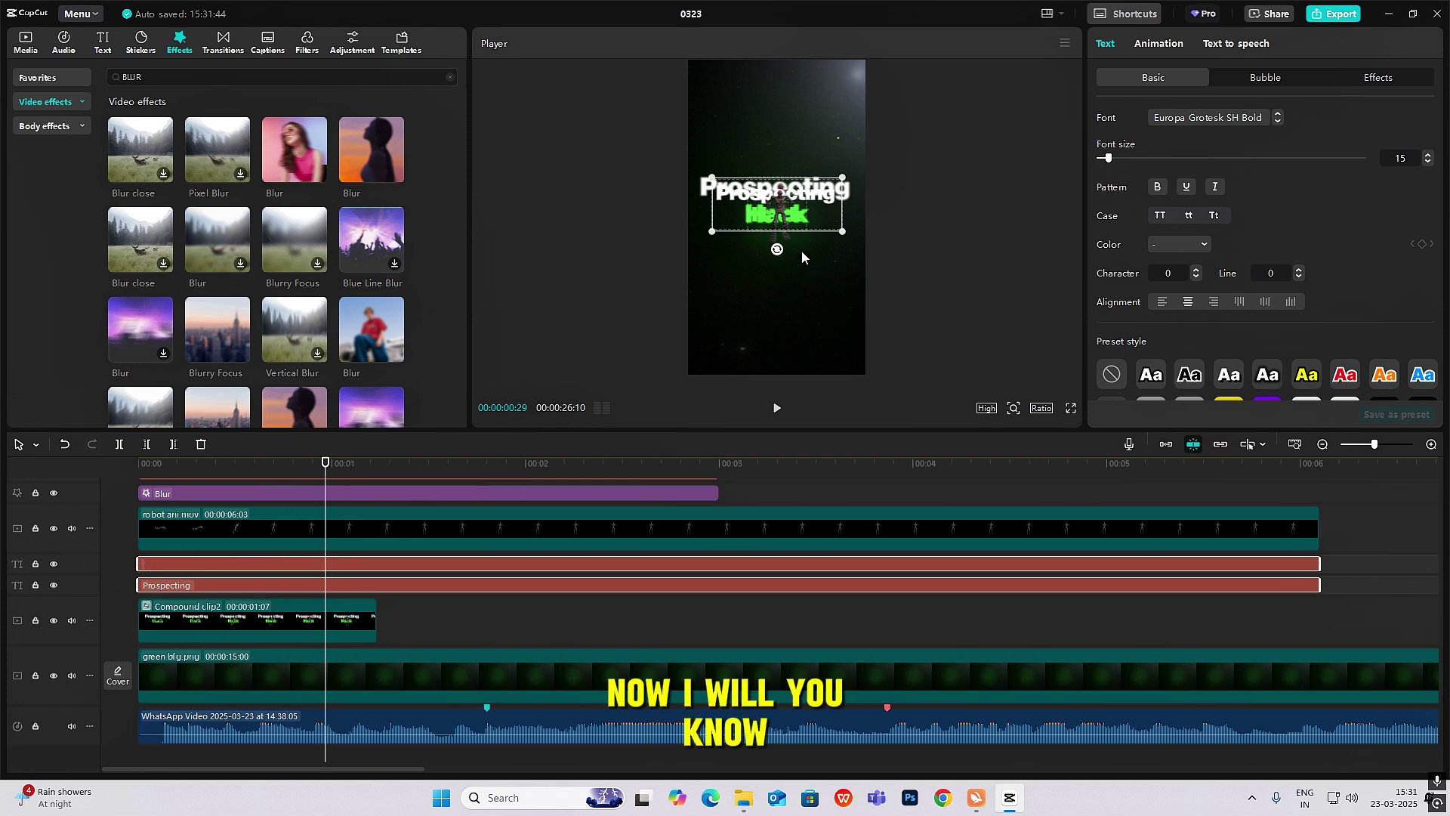
click(334, 602)
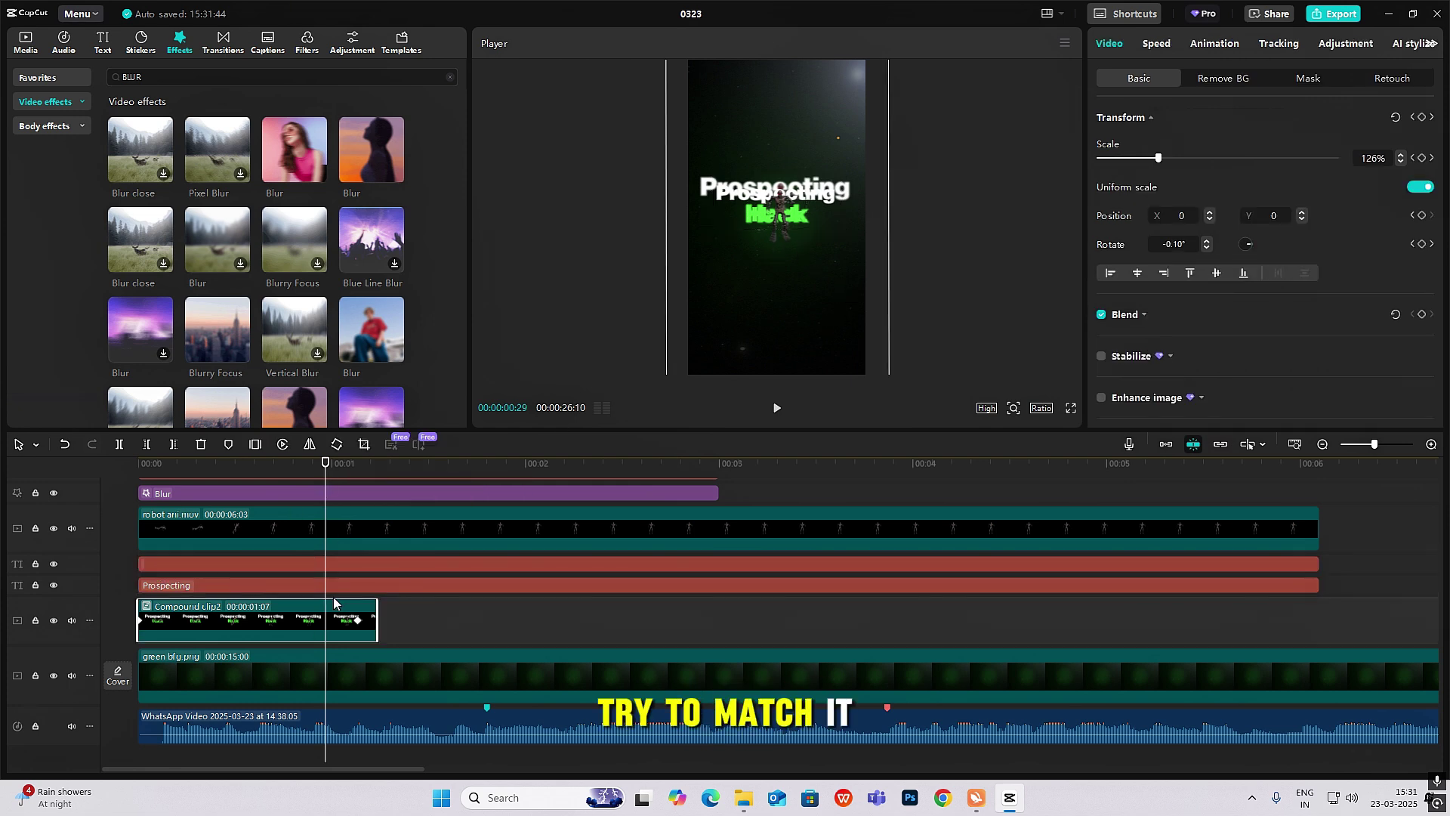
drag(329, 478, 366, 492)
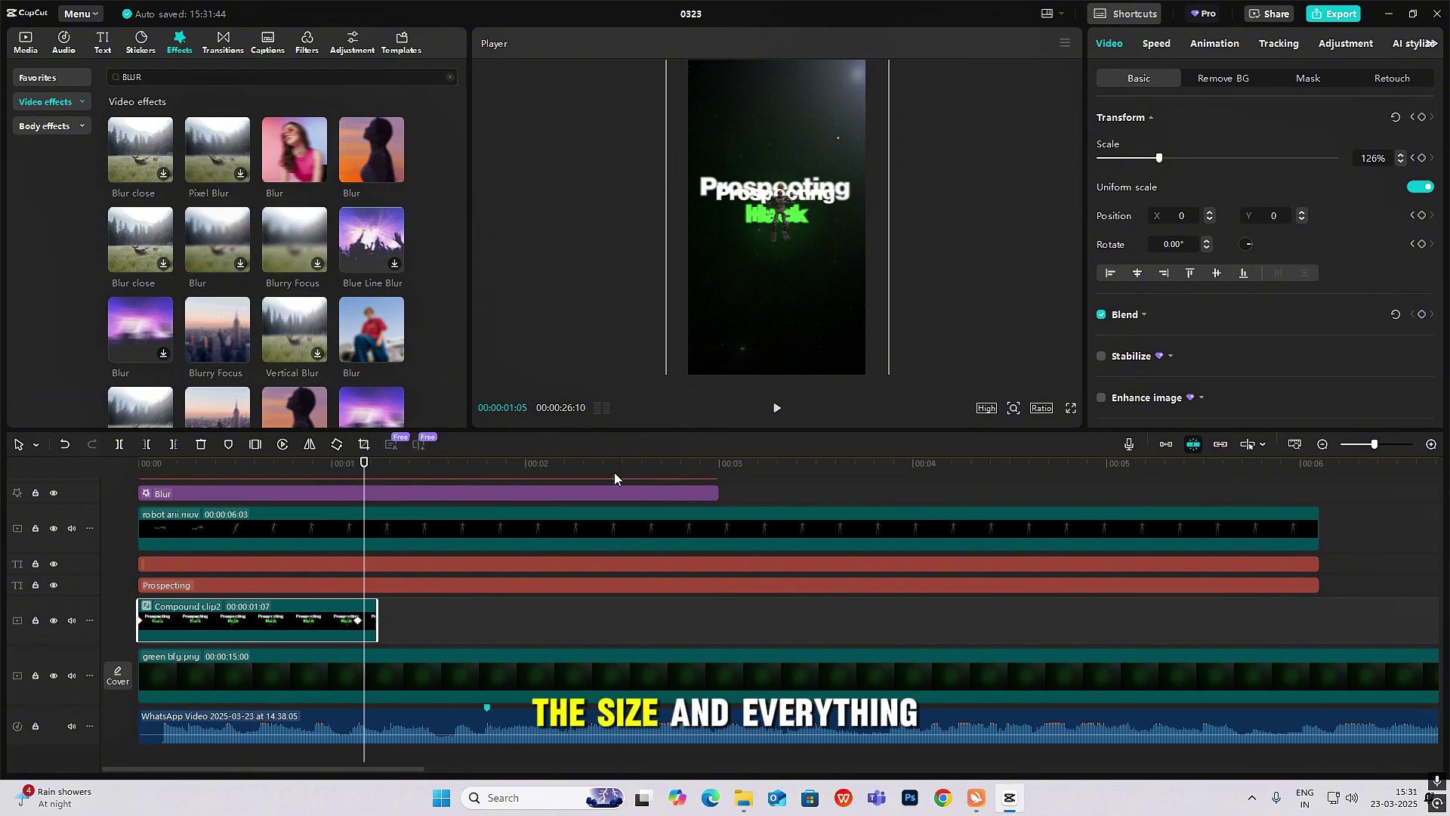
click(377, 585)
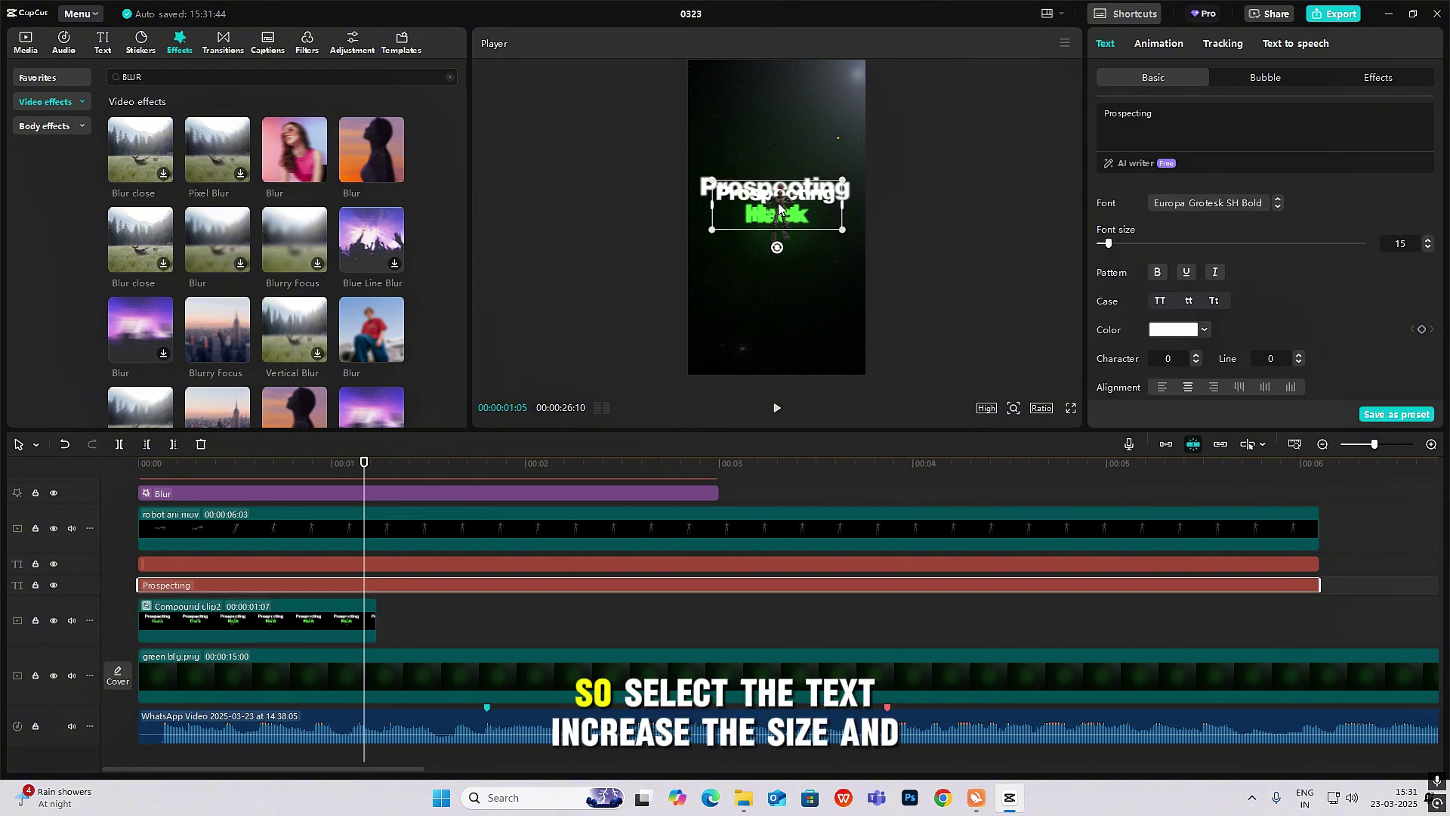
mouse_move(843, 181)
mouse_down()
mouse_move(869, 177)
mouse_move(830, 199)
mouse_up()
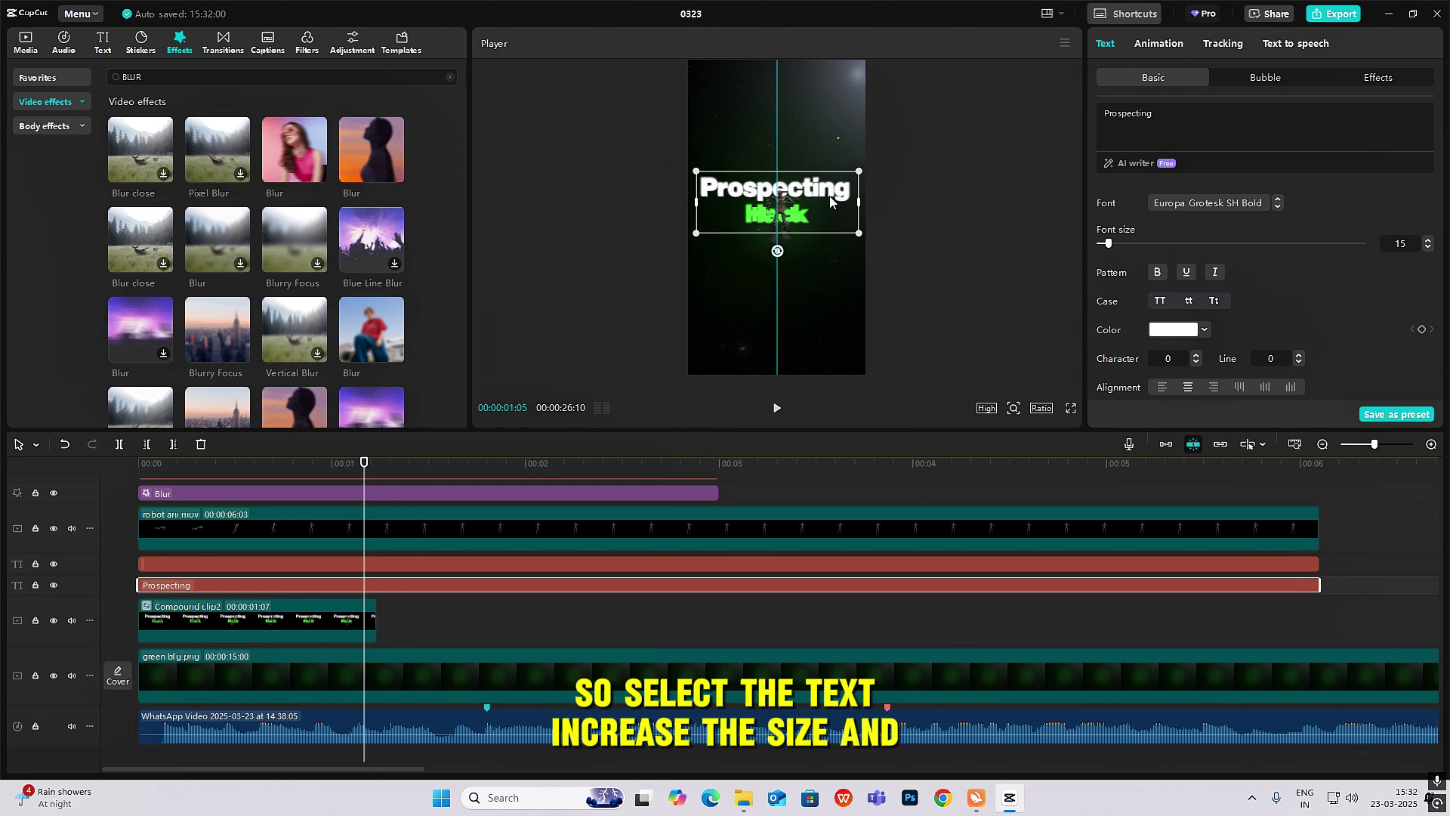
- Enlarge the green "Hack" text and nudge it into alignment with the same word in Compound clip2
click(388, 563)
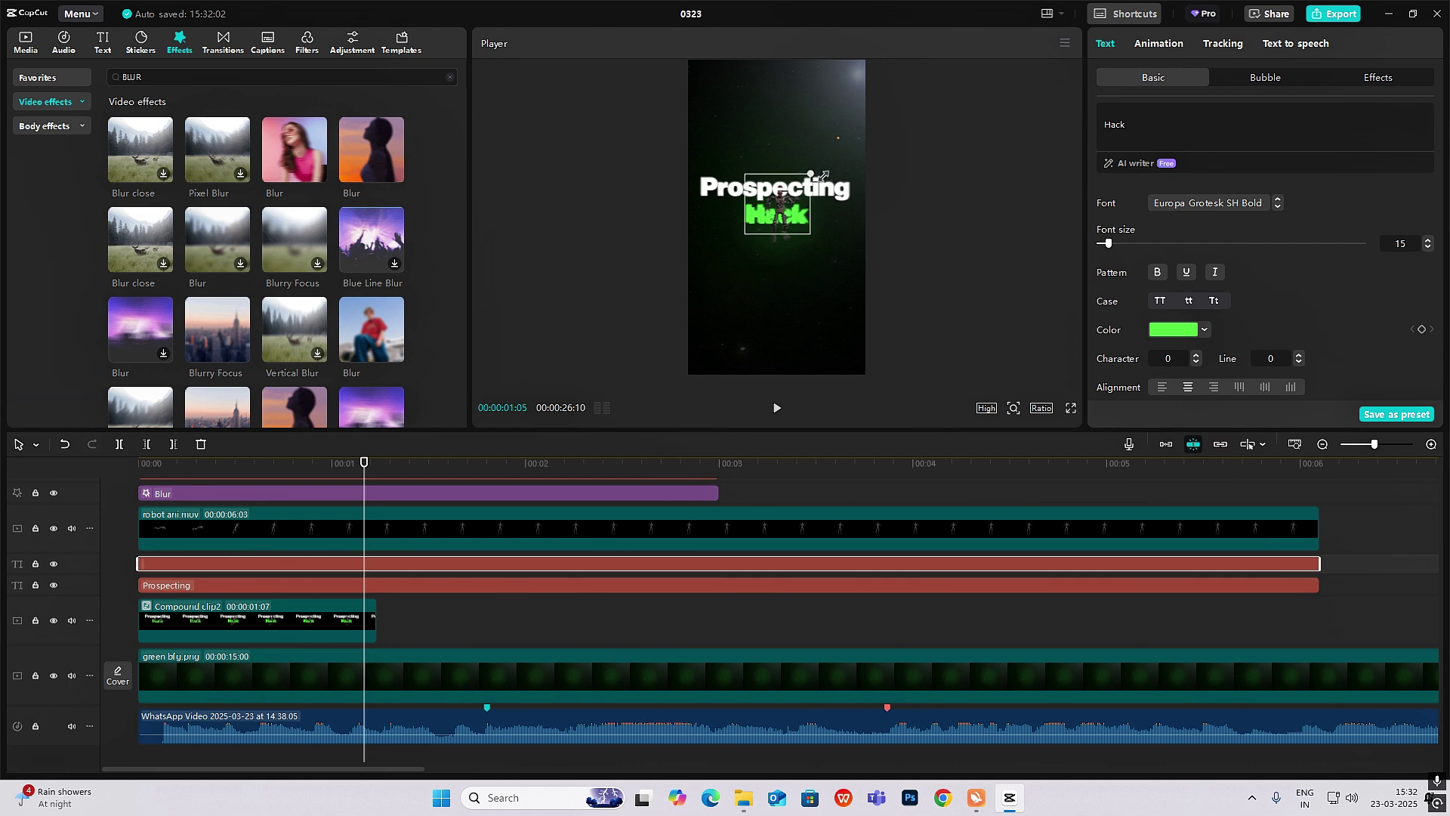
click(1014, 409)
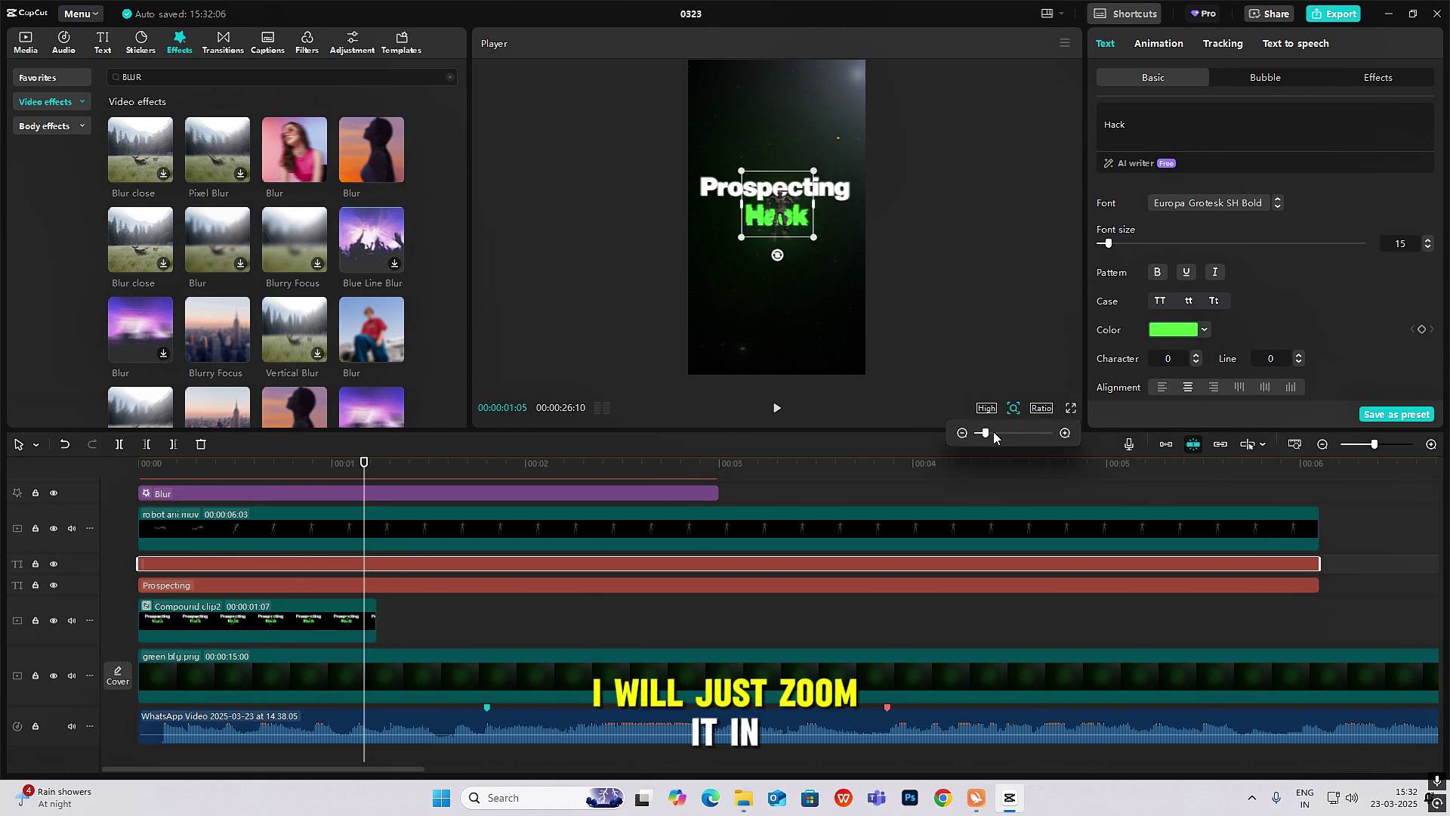
drag(994, 432, 1016, 432)
drag(1056, 348, 997, 337)
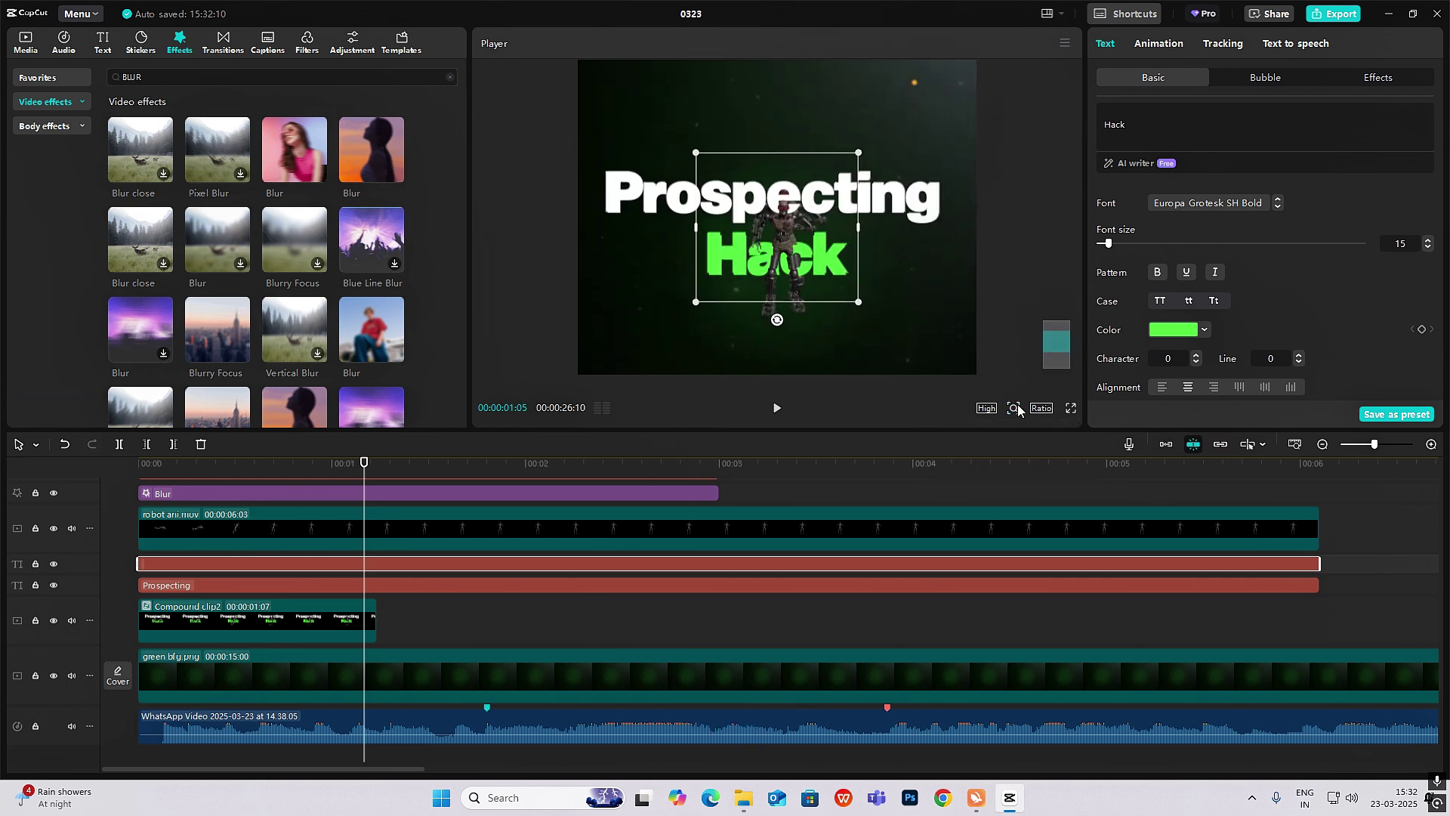
drag(822, 259, 822, 257)
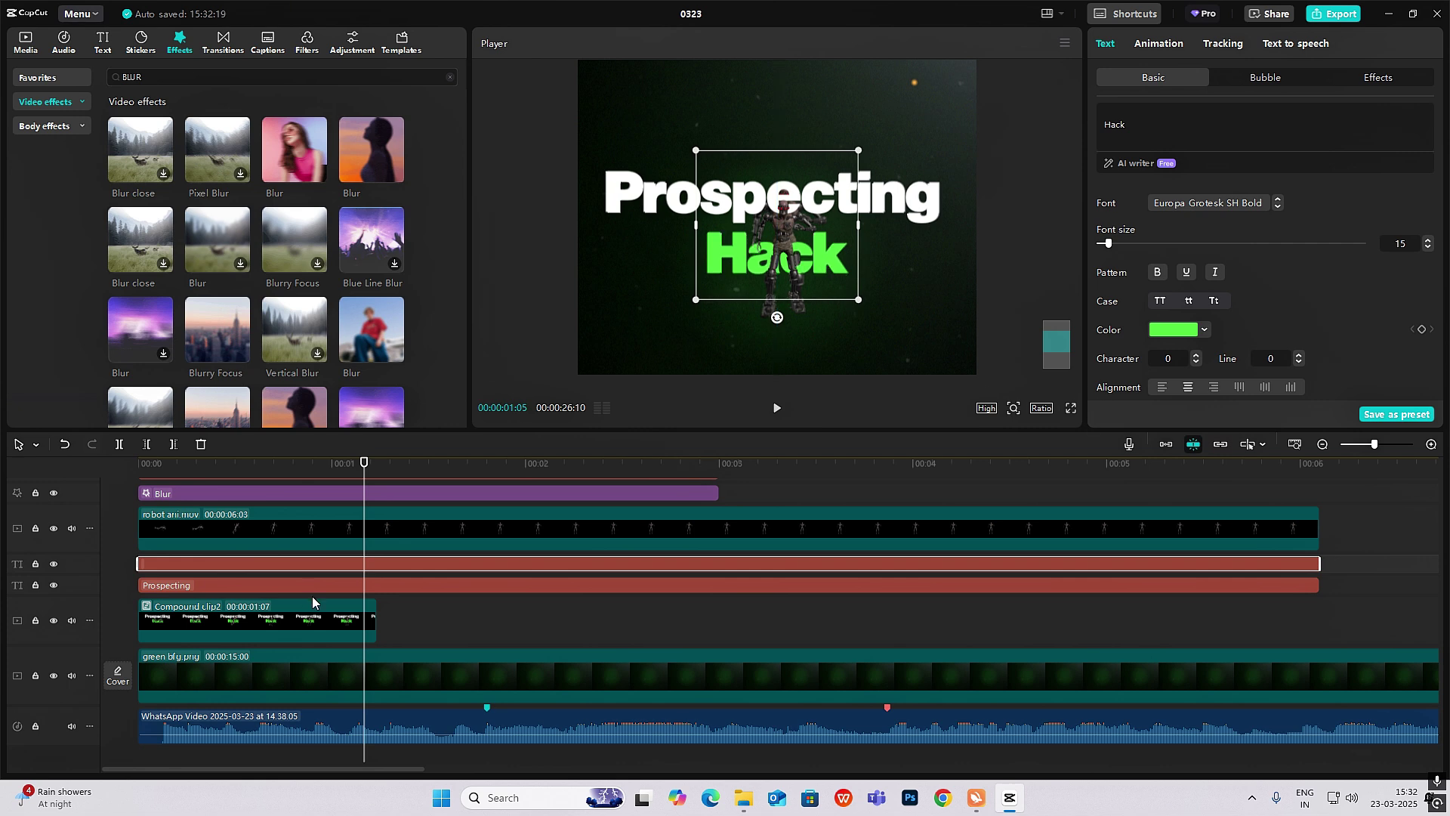
- Scale the robot clip to 105% and reposition it at X -106, Y 0 to match the robot in Compound clip2
scroll(312, 602, up, 2)
click(918, 249)
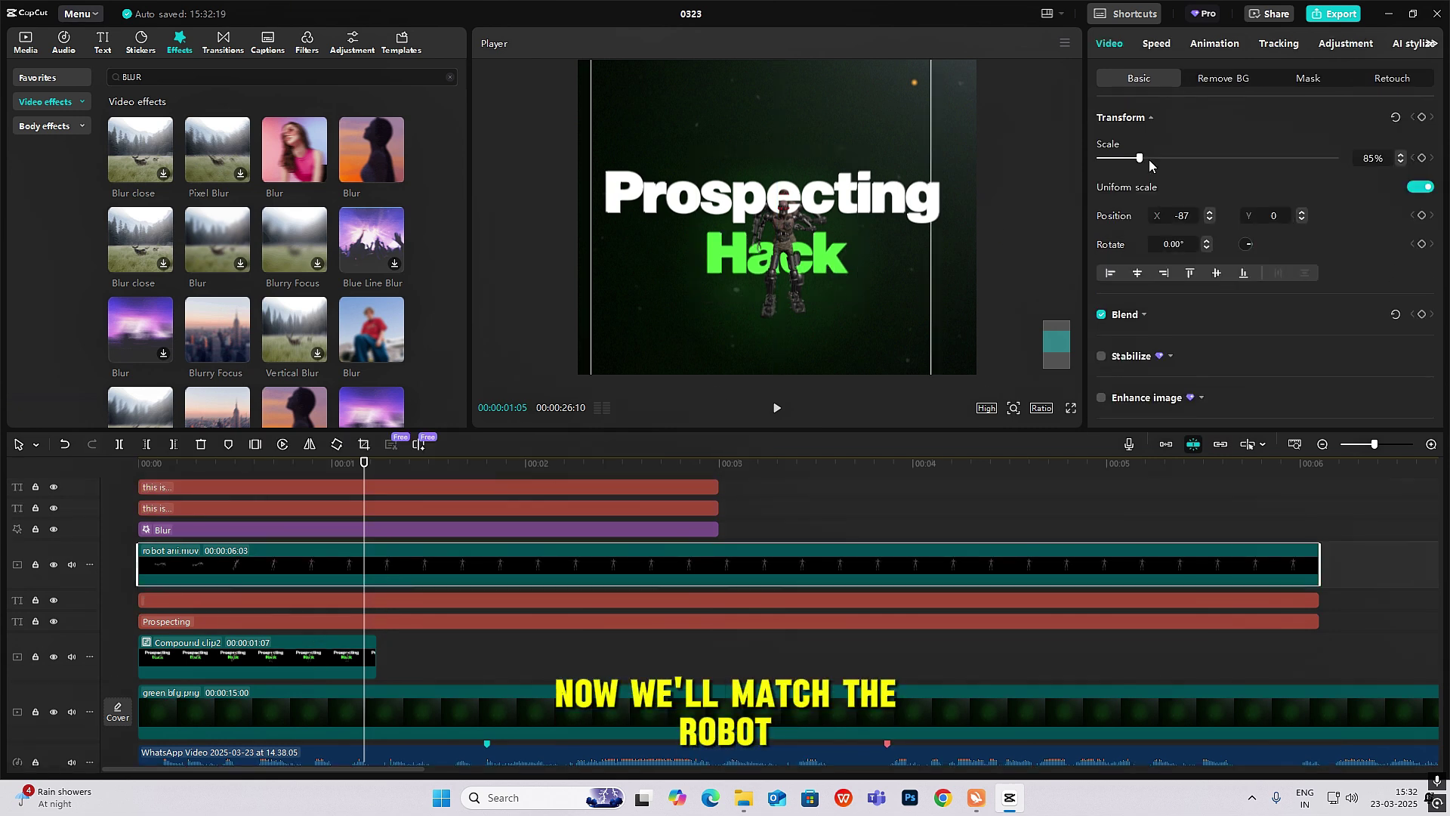
drag(1149, 160, 1149, 159)
drag(805, 271, 844, 276)
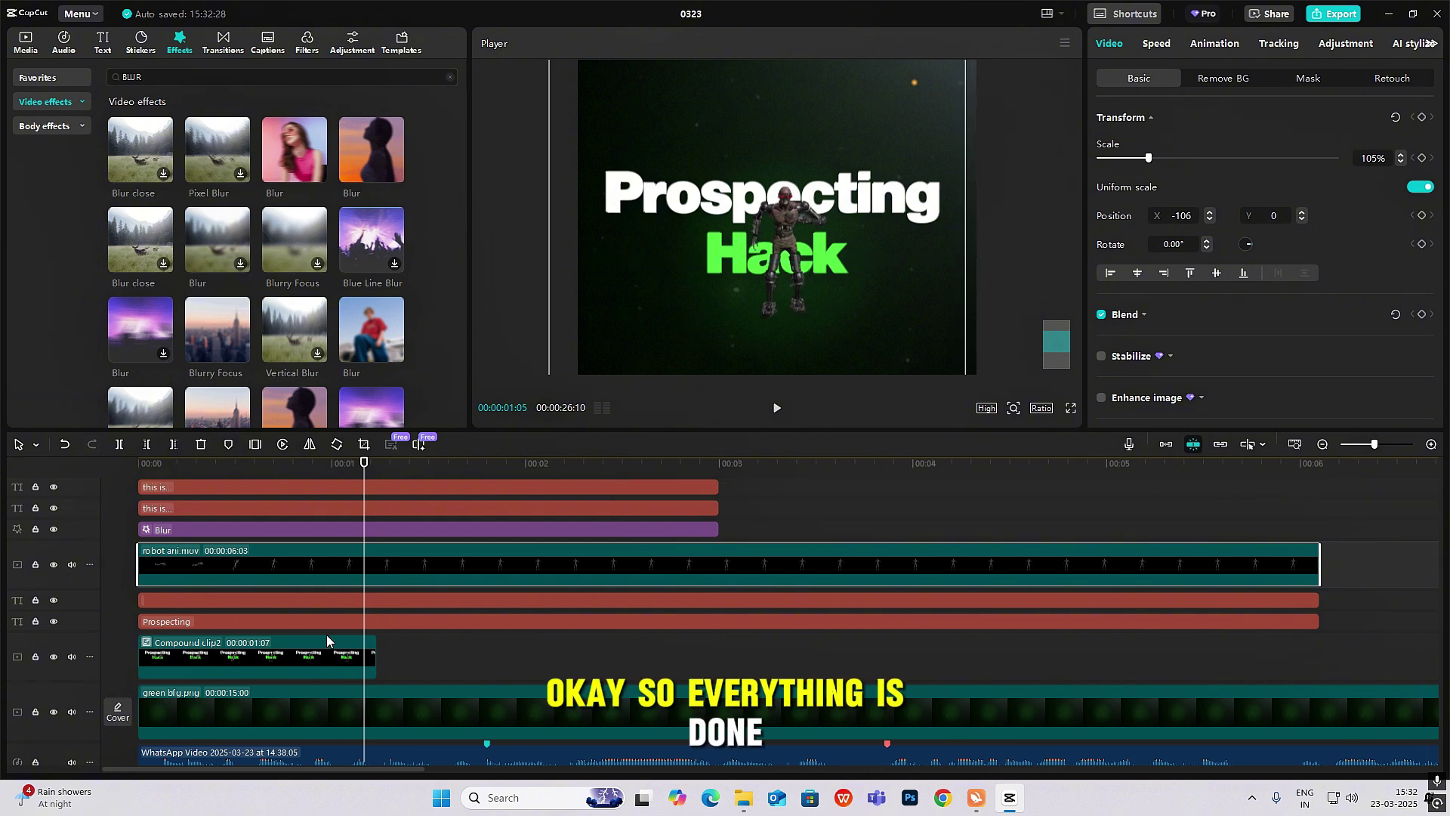
- Split the robot clip and the "Hack" and "Prospecting" text layers at 00:00:01:07, where Compound clip2 ends
scroll(327, 635, up, 1)
scroll(396, 614, down, 3)
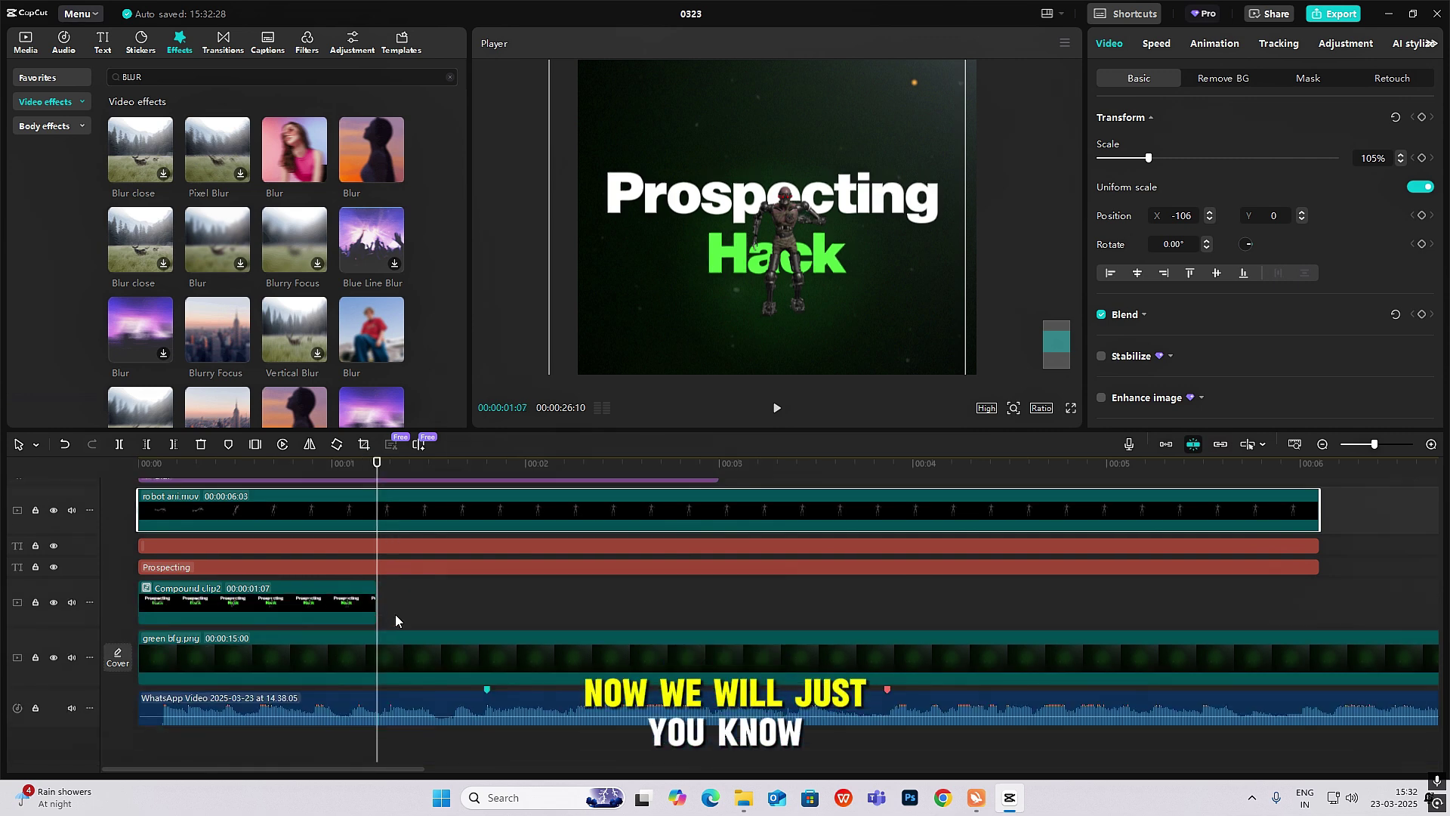
click(371, 618)
scroll(399, 549, up, 2)
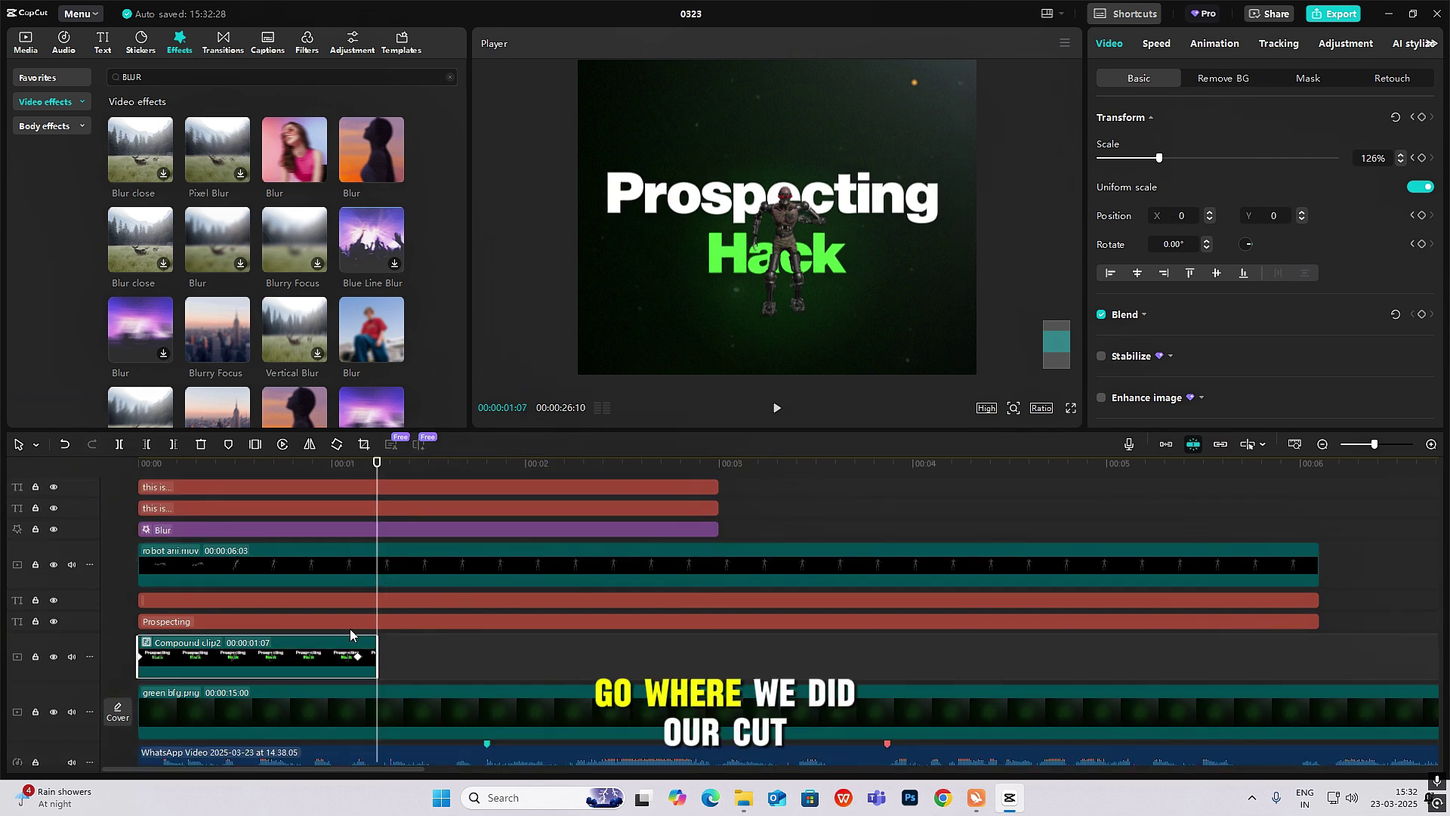
scroll(379, 613, up, 1)
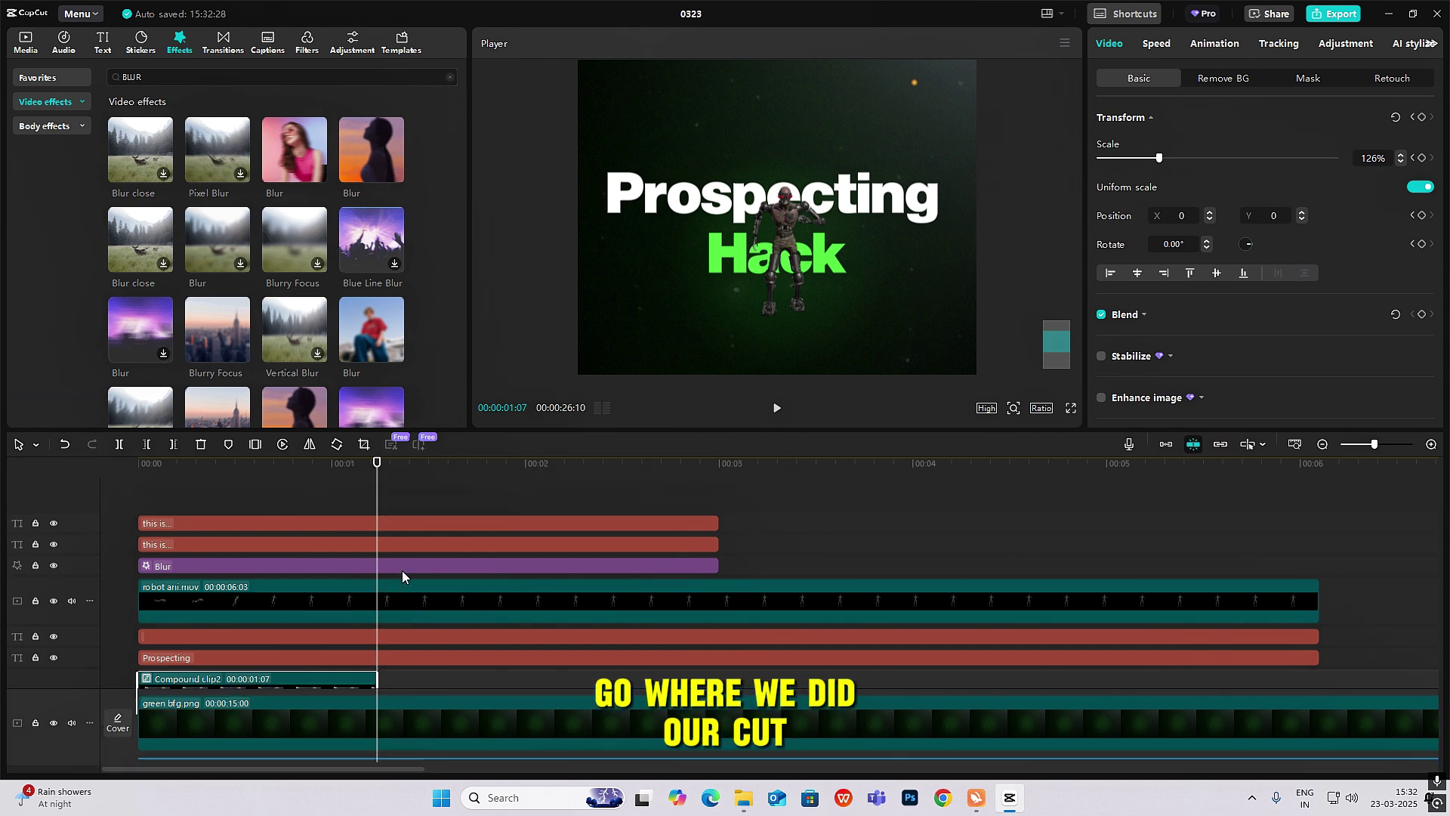
click(399, 659)
ctrl+click(397, 636)
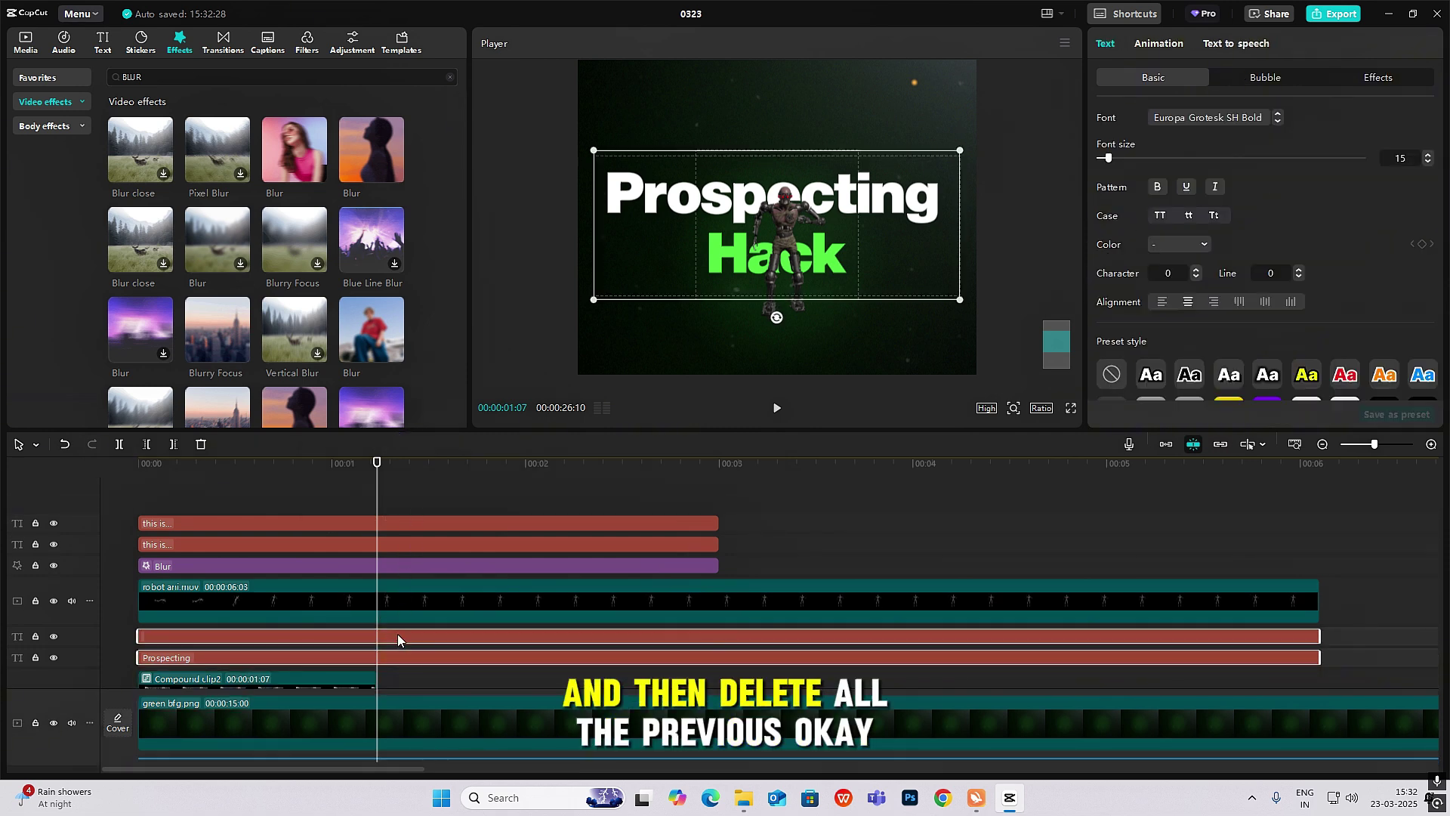
ctrl+click(245, 593)
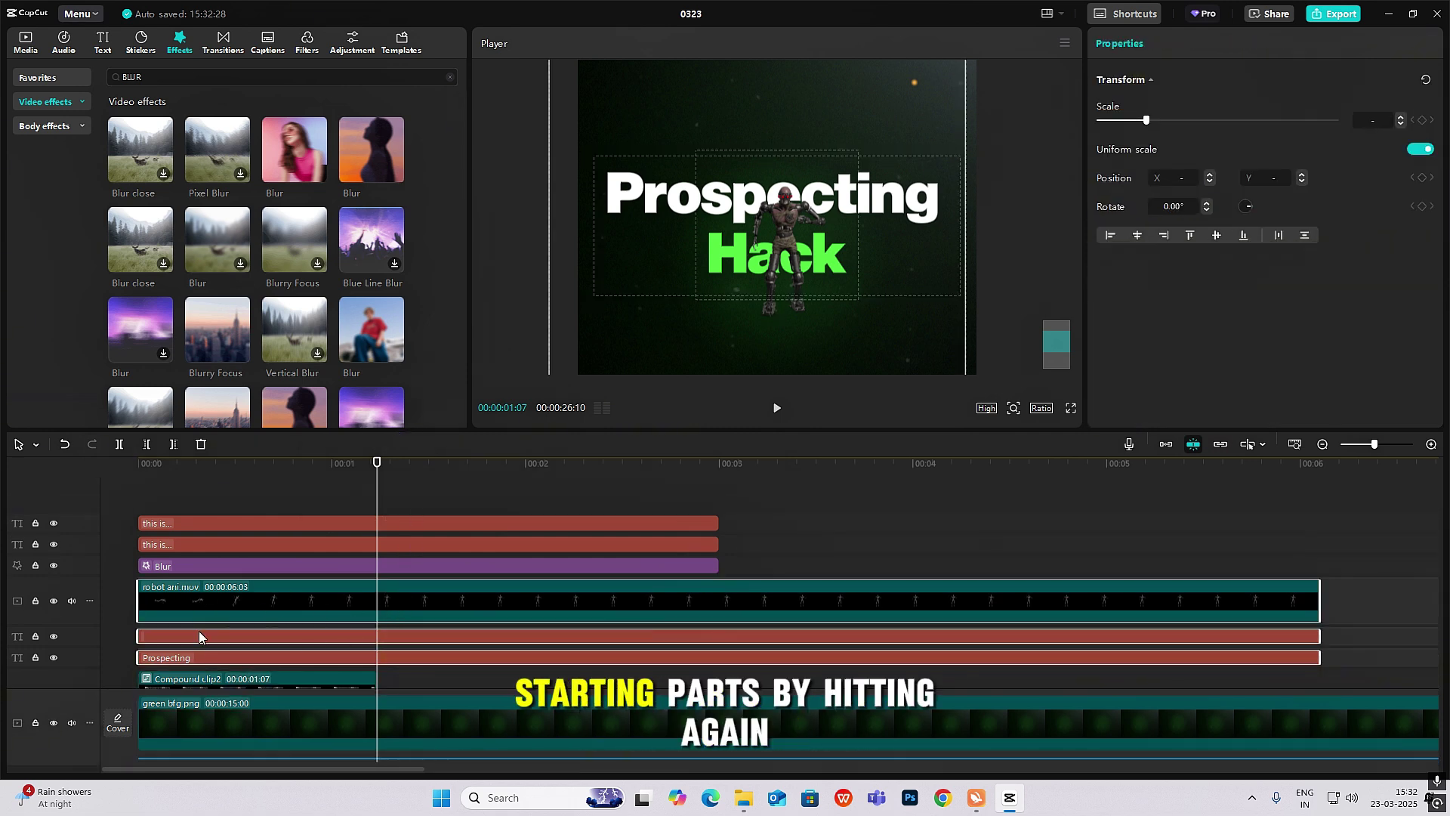
key(ctrl+b)
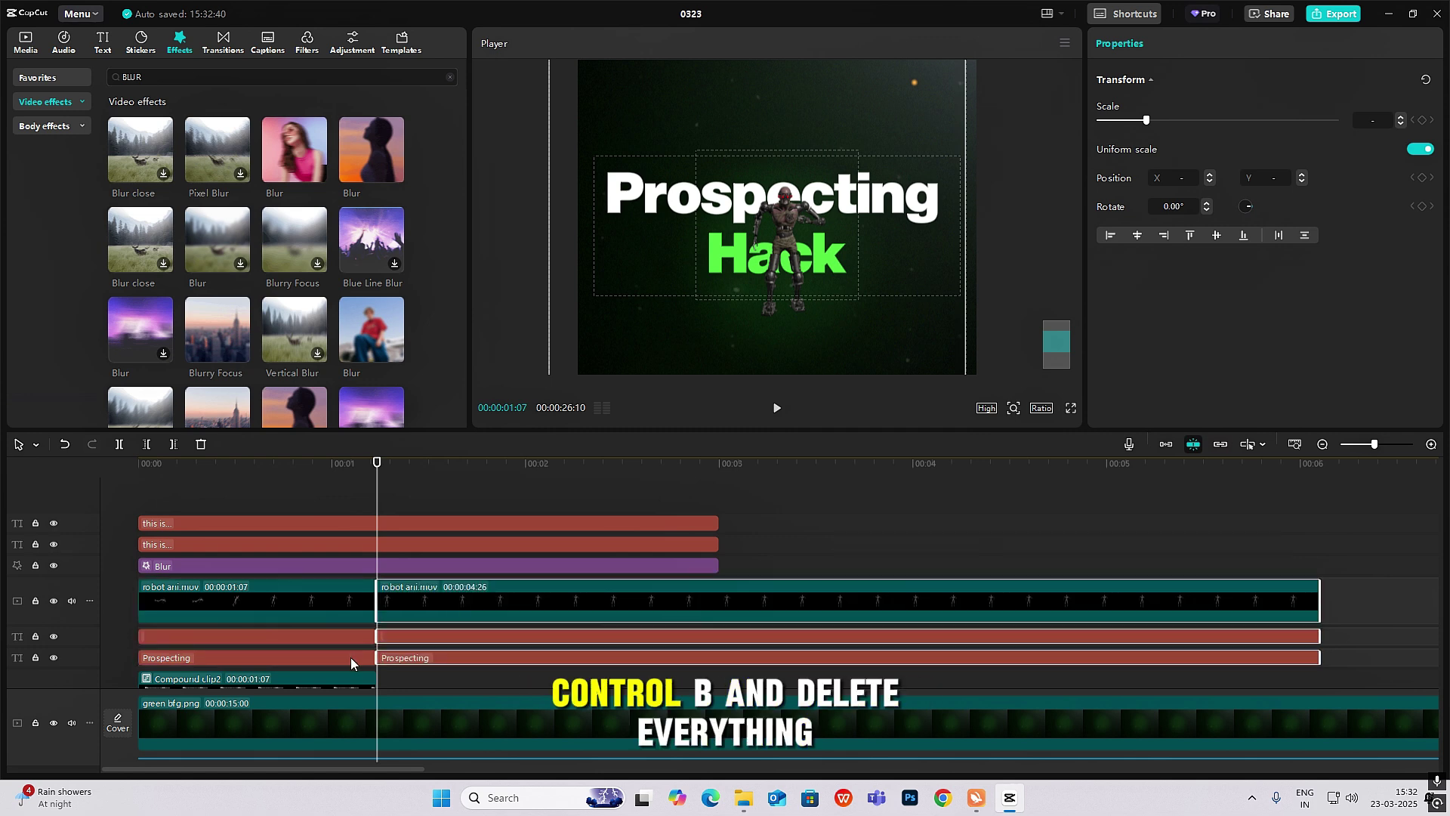
- Delete the parts of the "Prospecting" text, "Hack" text and robot clip that lie before 00:00:01:07
click(351, 656)
key(Delete)
click(346, 636)
key(Delete)
click(342, 604)
key(Delete)
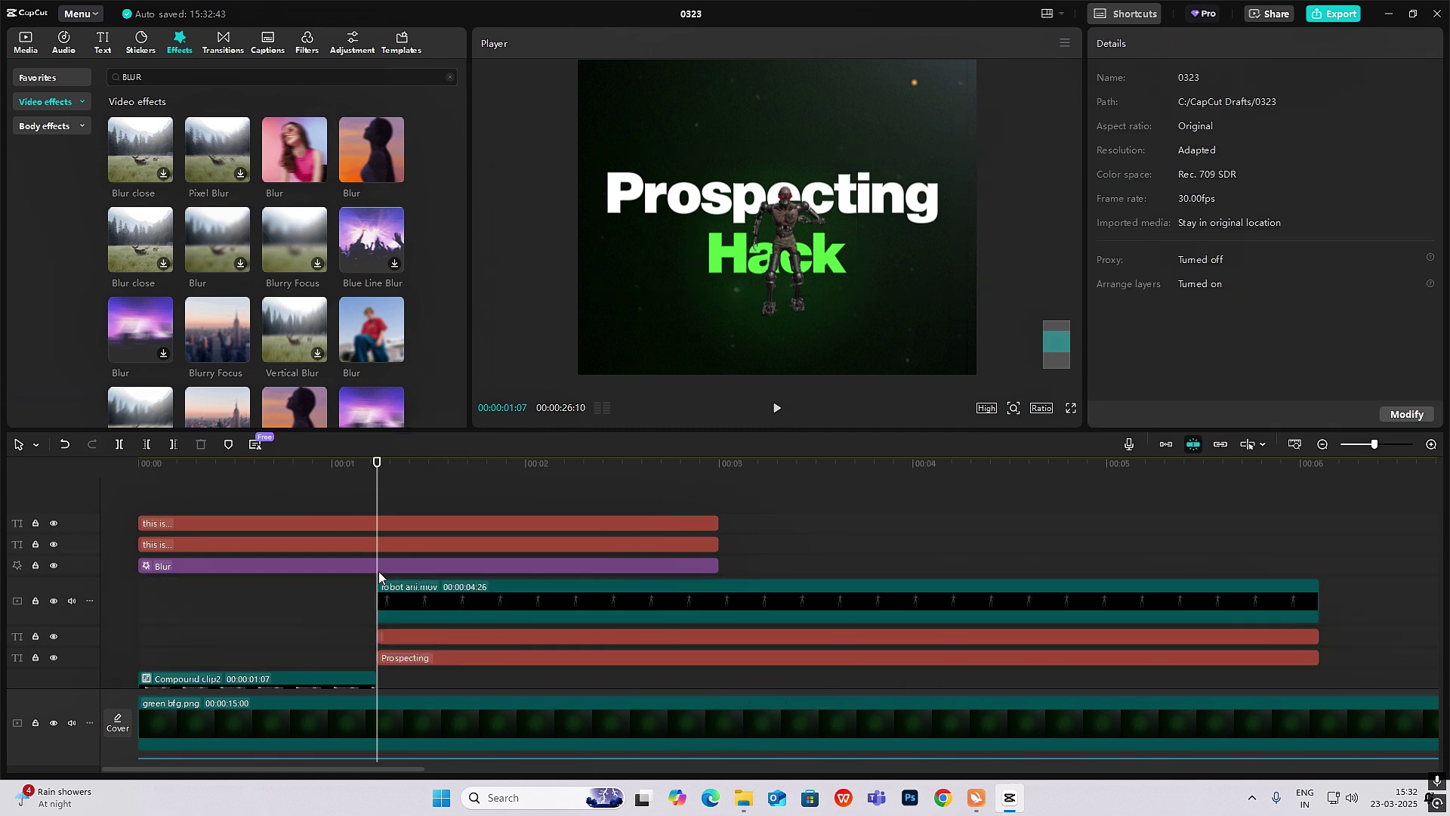
- Check the title transition in the reference video, then combine the robot clip and "Prospecting" text at 00:00:01:07 into a compound clip
click(379, 532)
click(405, 600)
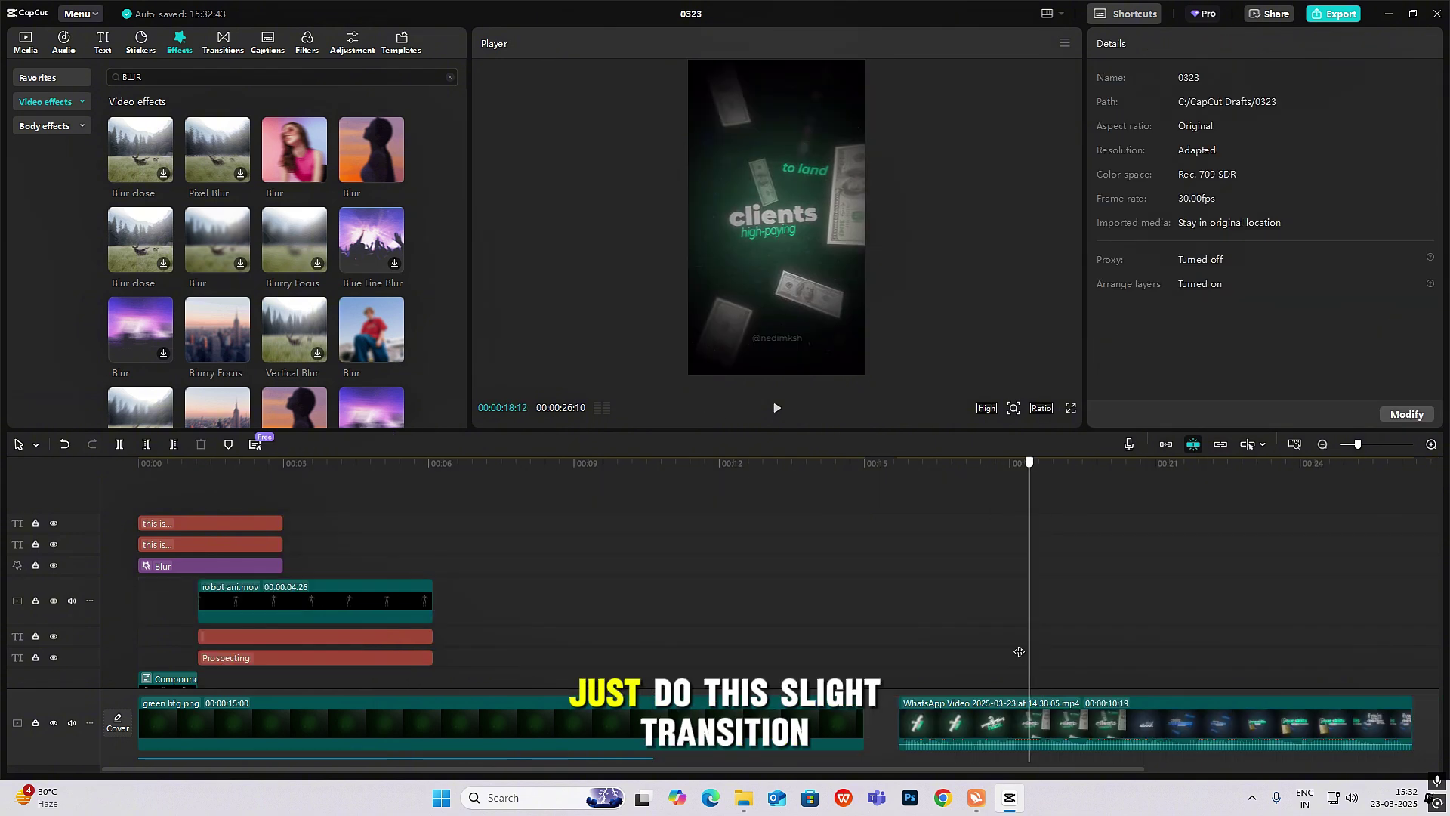
click(994, 464)
key(Right)
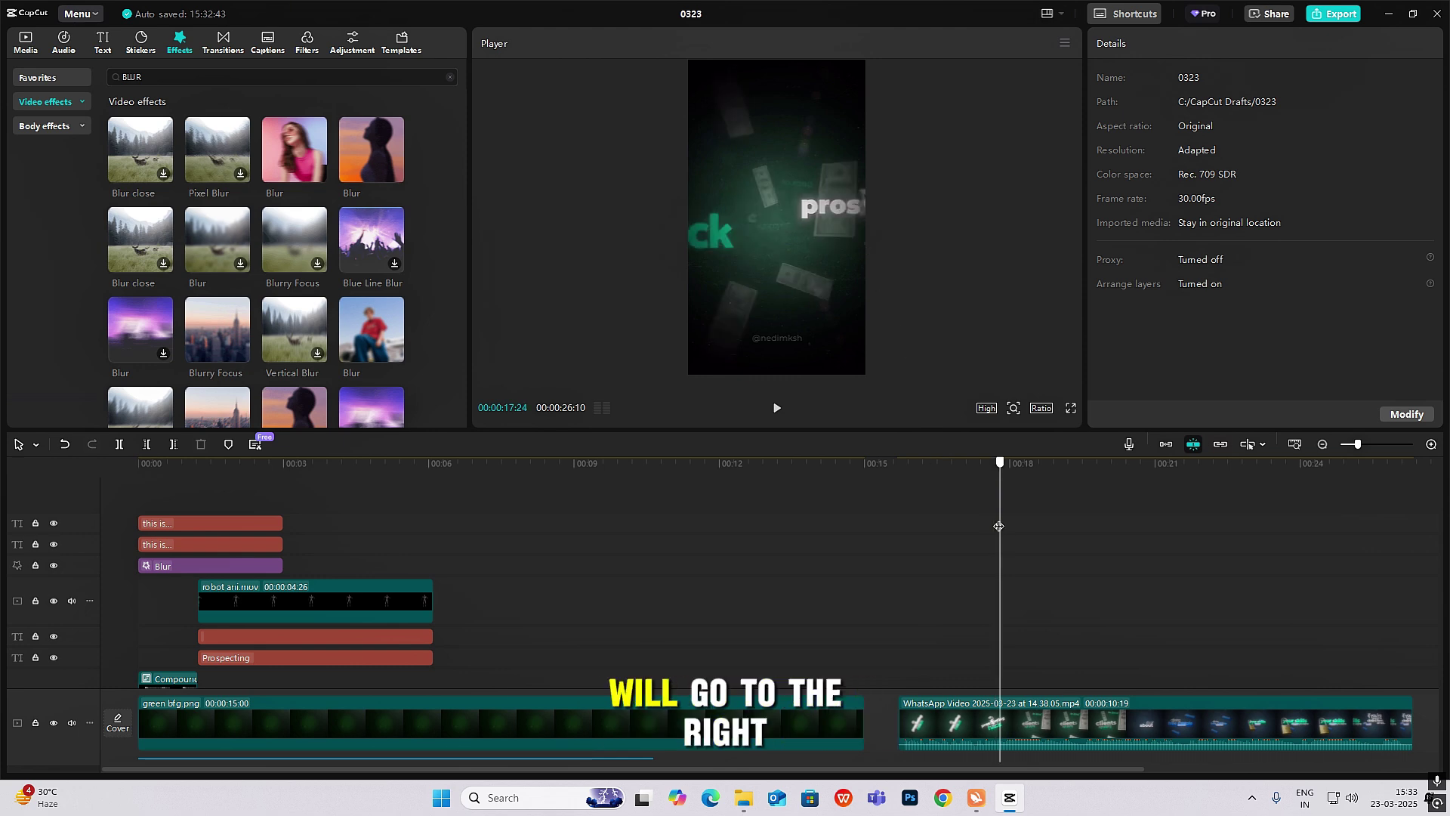
click(394, 496)
drag(222, 496, 198, 496)
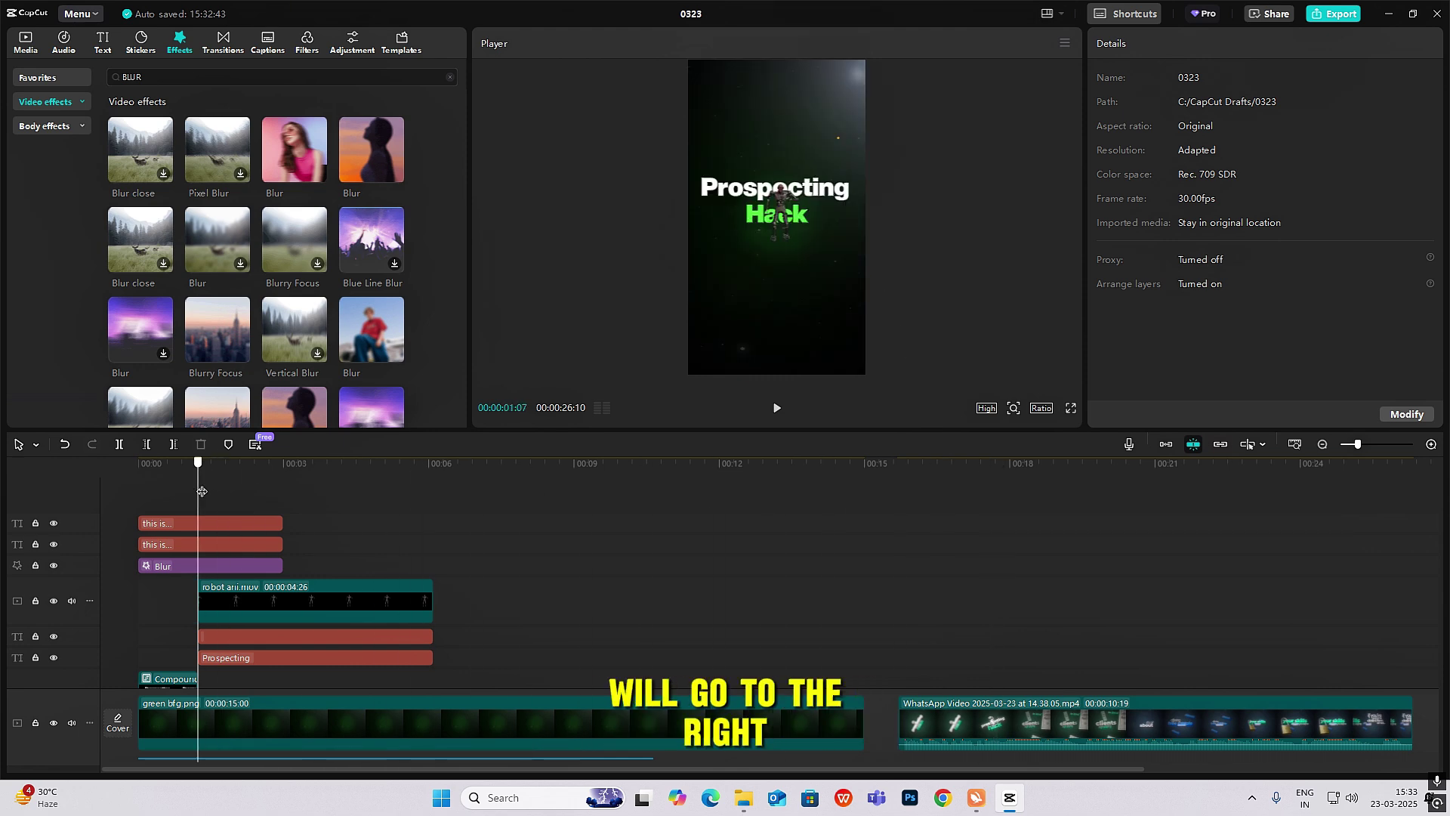
click(1430, 446)
click(242, 605)
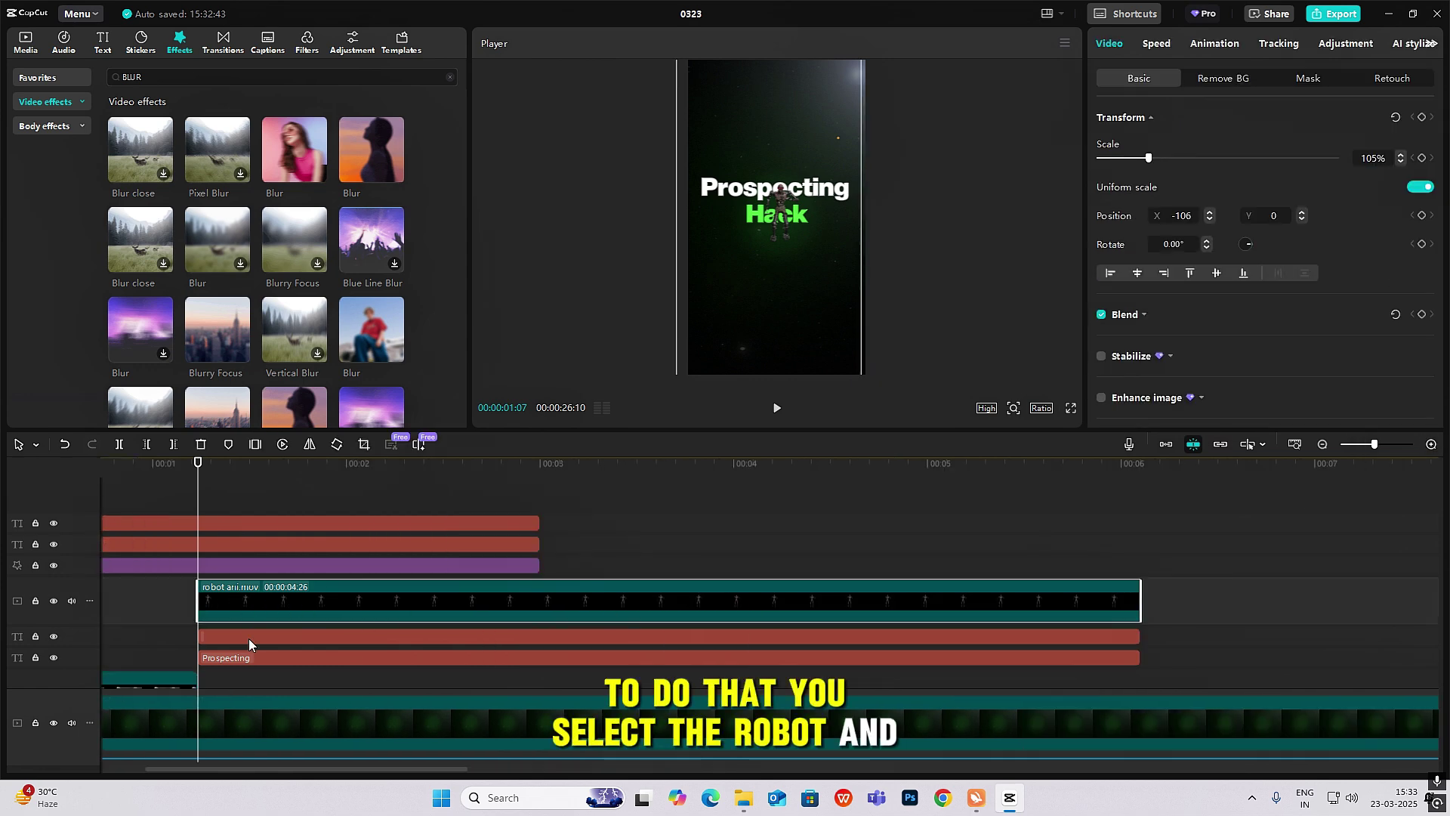
ctrl+click(239, 659)
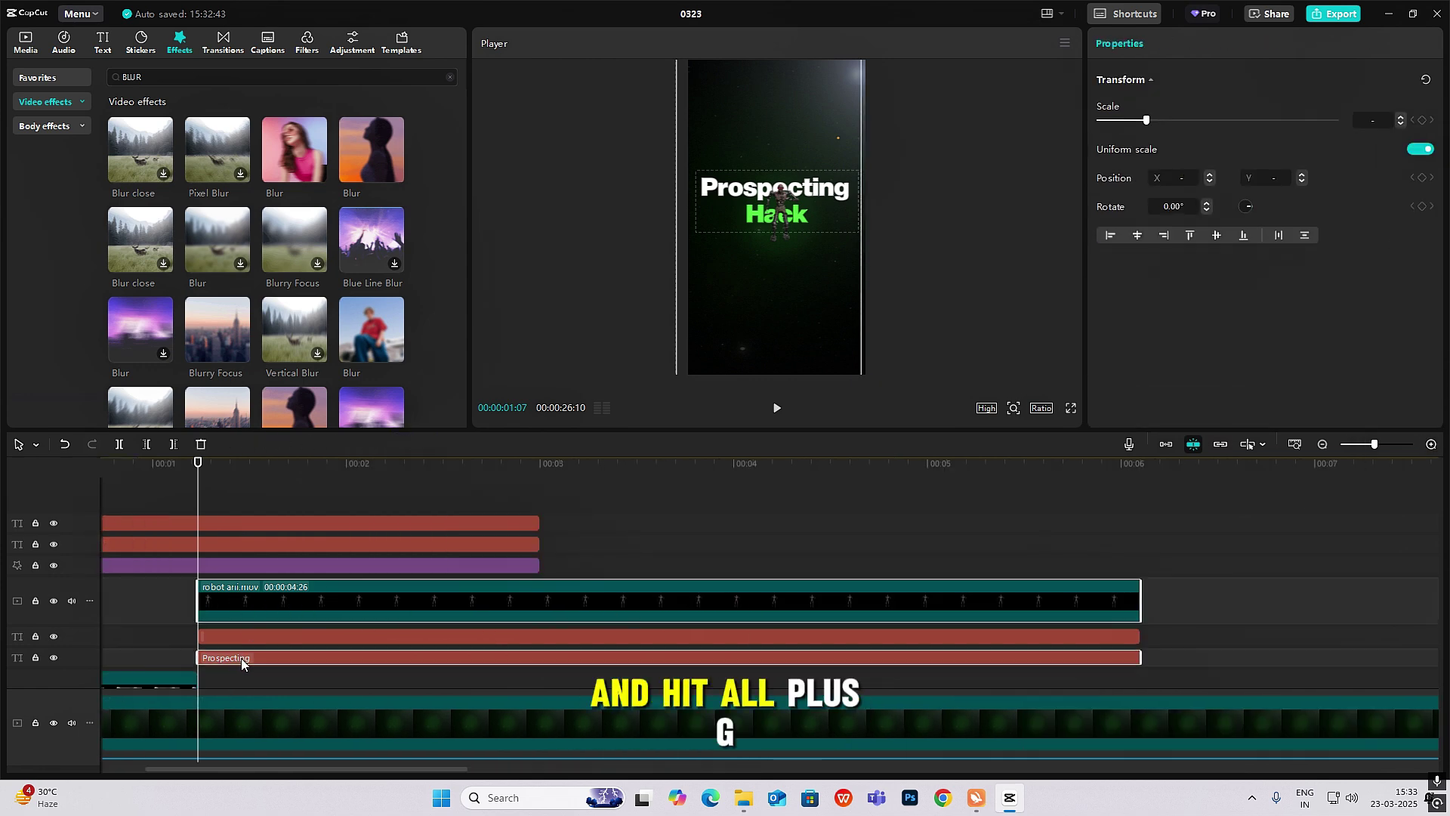
key(alt+g)
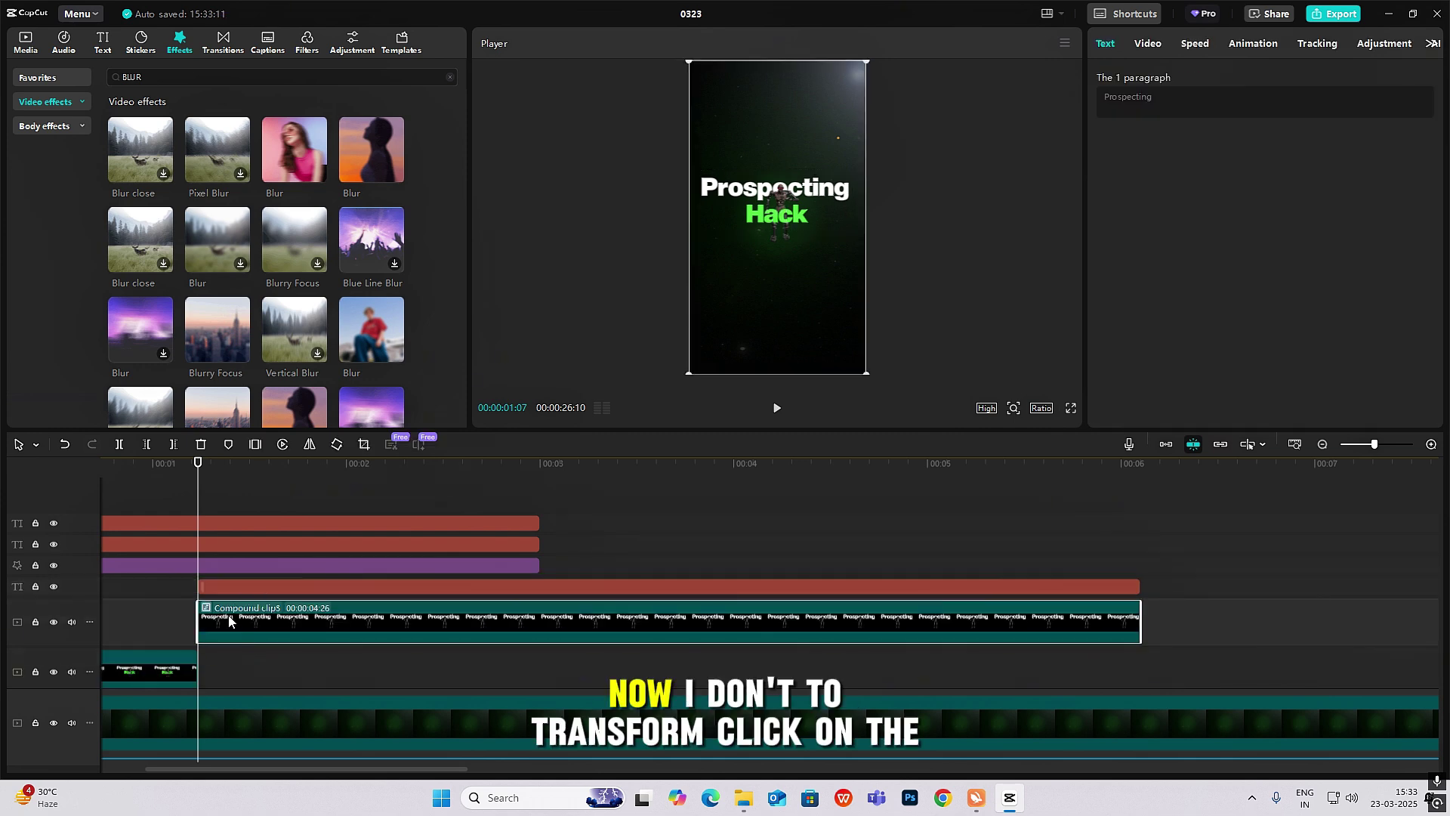
- Add transform keyframes to the robot and "Prospecting" compound clip at 00:00:01:07 and 00:00:01:24
click(1149, 45)
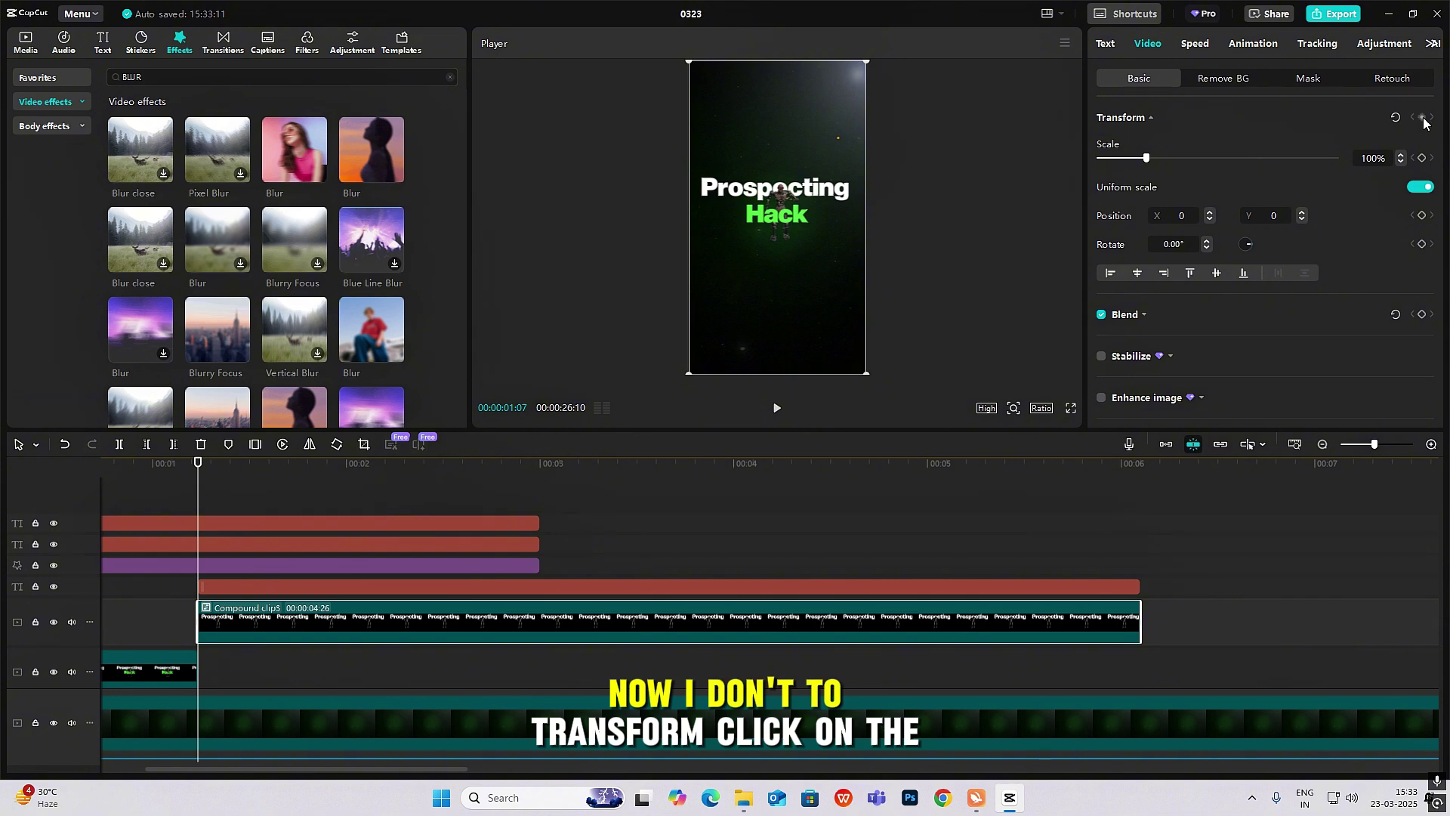
click(1422, 118)
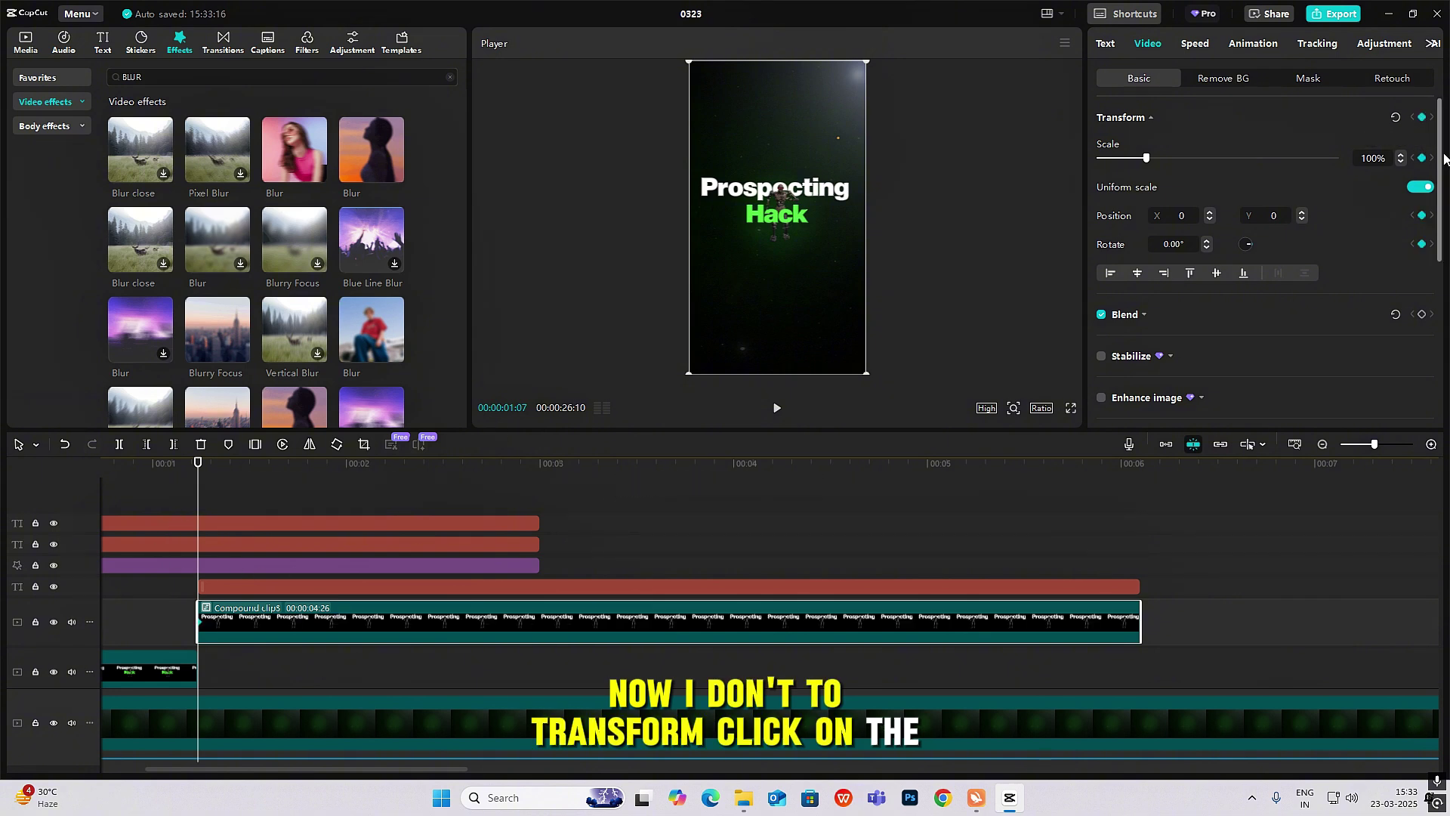
key(space)
key(space)
scroll(294, 537, down, 2)
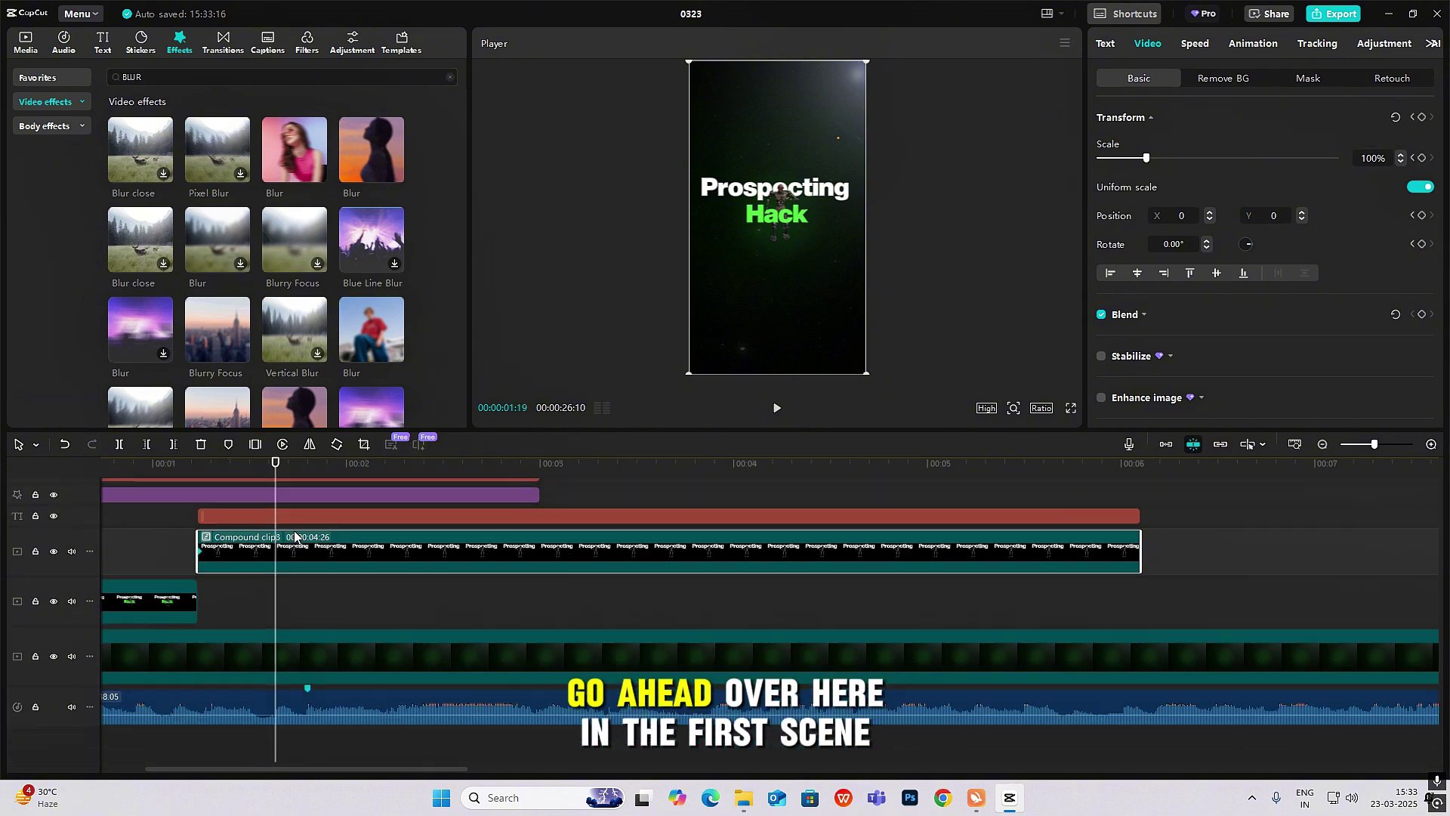
key(Right)
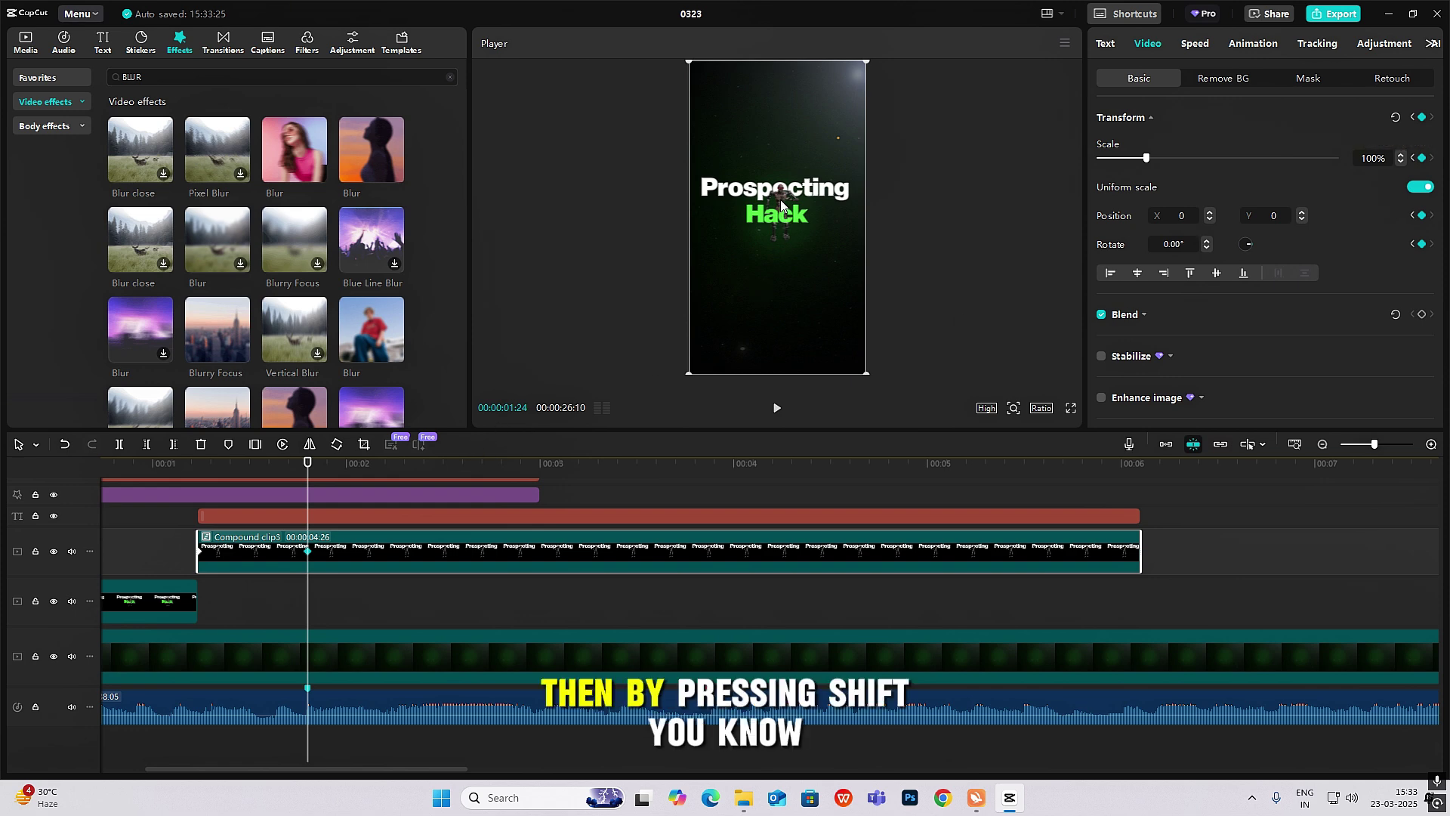
- At 00:00:01:24, slide the robot and "Prospecting" compound clip horizontally out of the frame to X 2027, Y 0
drag(781, 199, 833, 201)
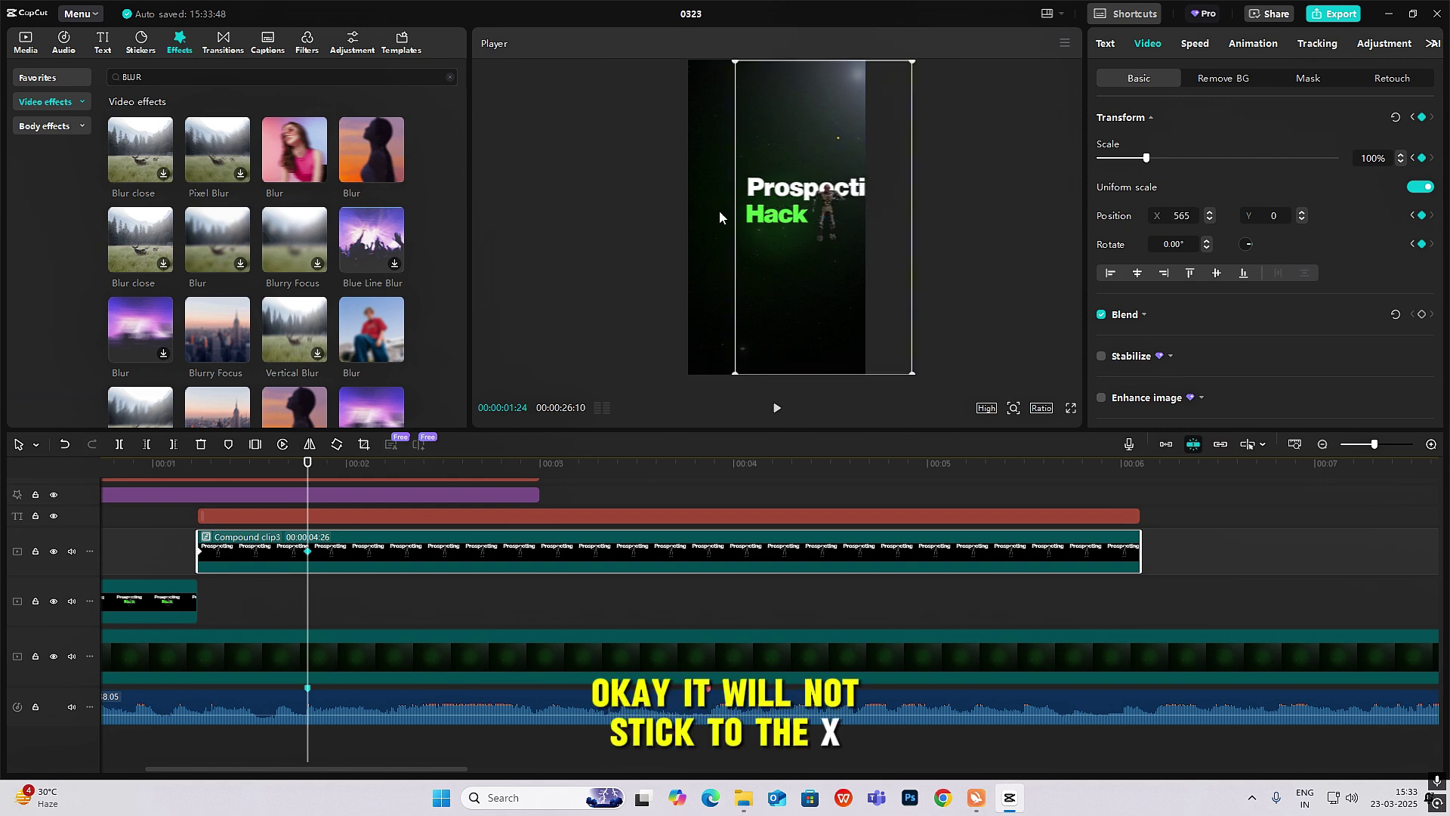
key(ctrl+z)
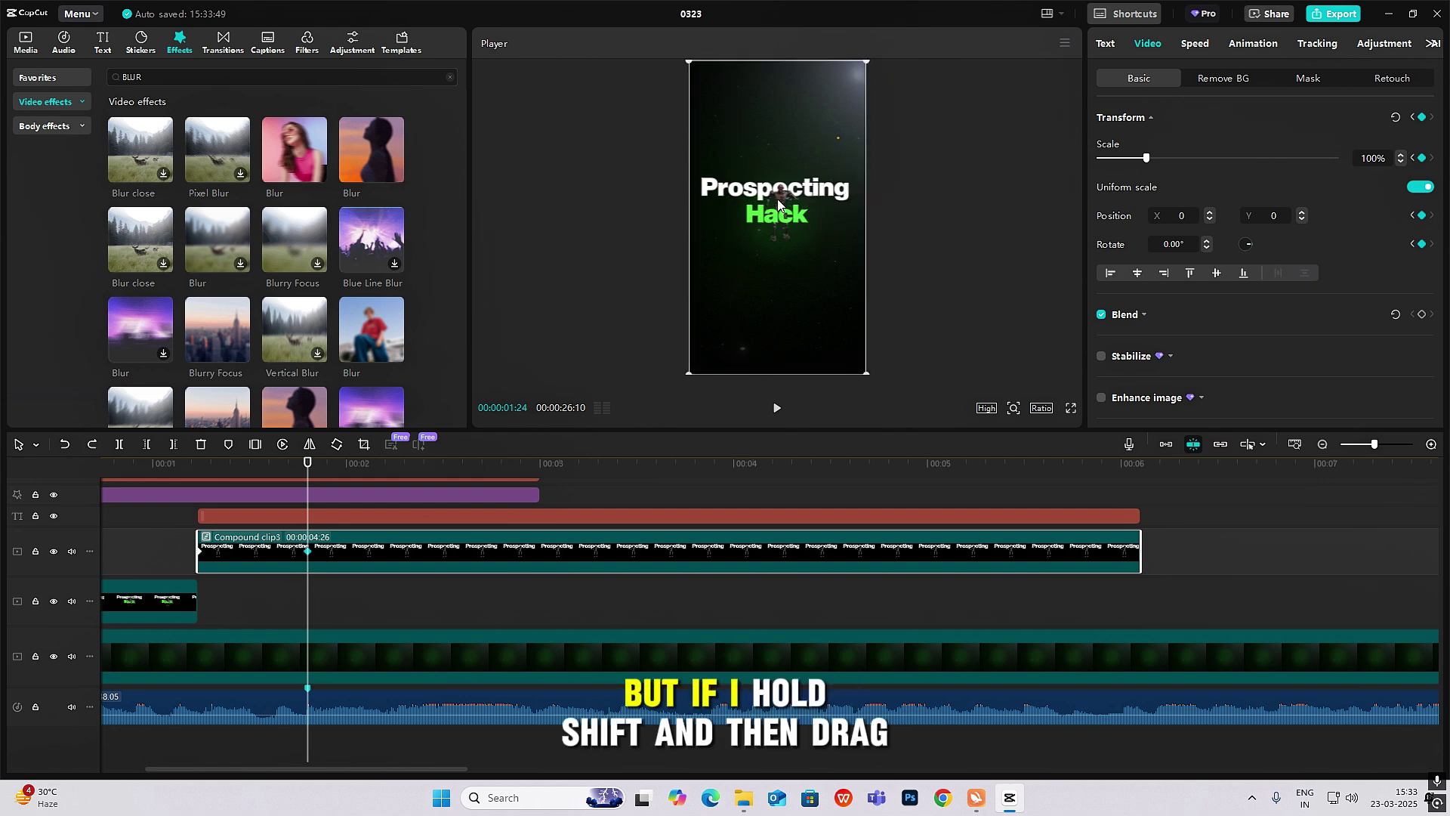
drag(788, 200, 946, 225)
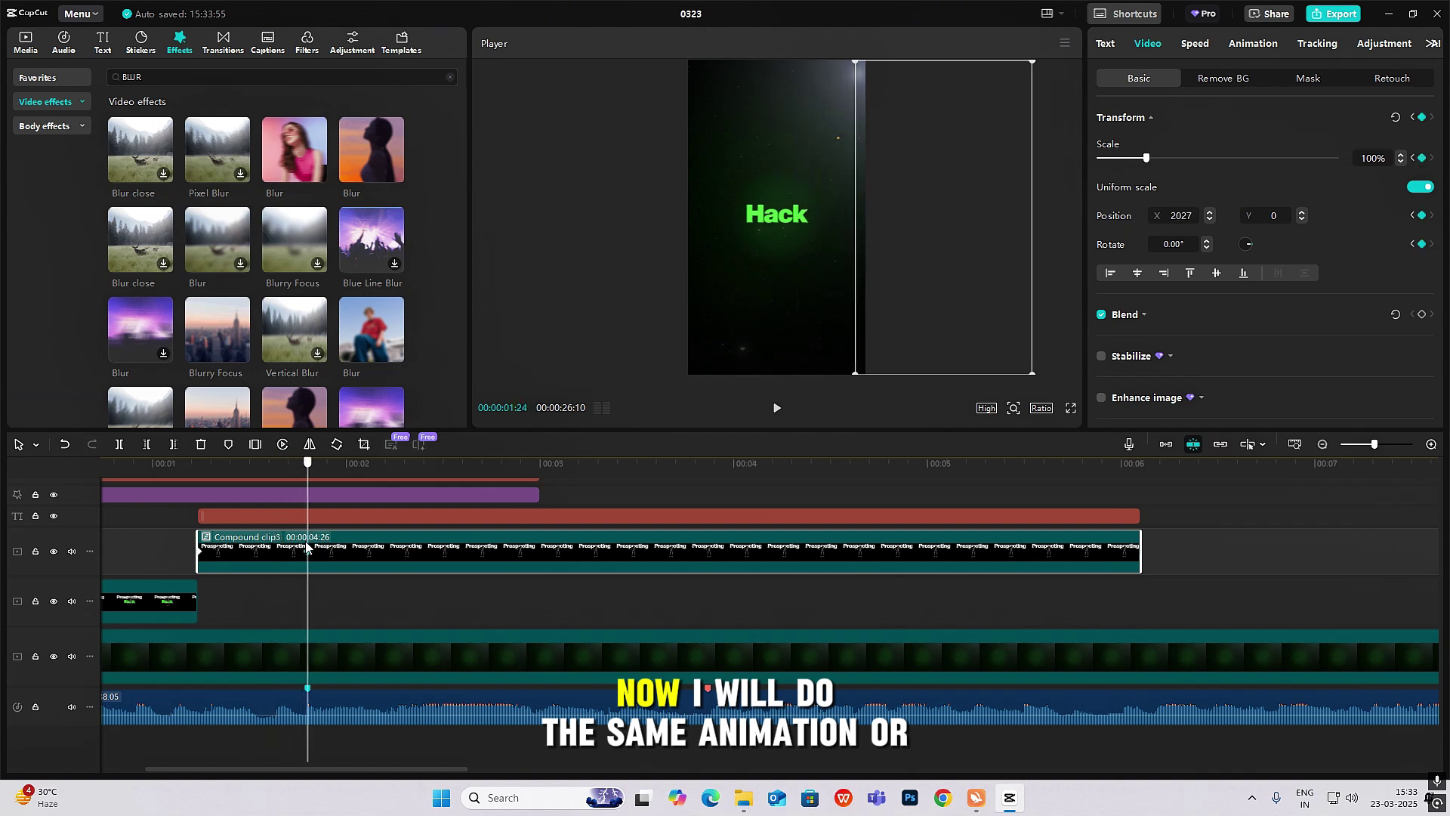
- Keyframe the "Hack" text from 00:00:01:07 to 00:00:01:24 so it slides out of the frame opposite to "Prospecting"
click(210, 554)
click(201, 516)
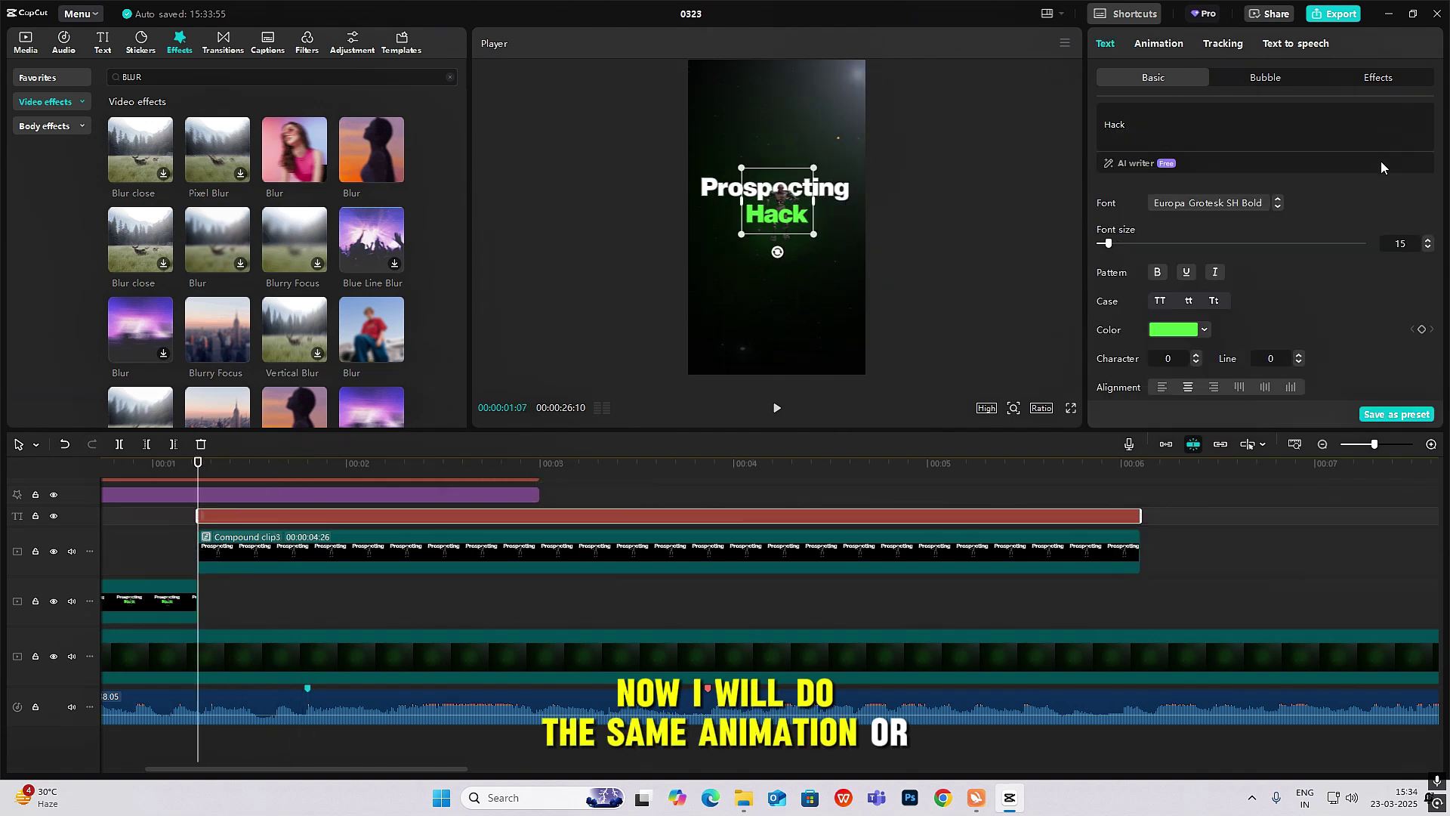
scroll(1397, 278, down, 3)
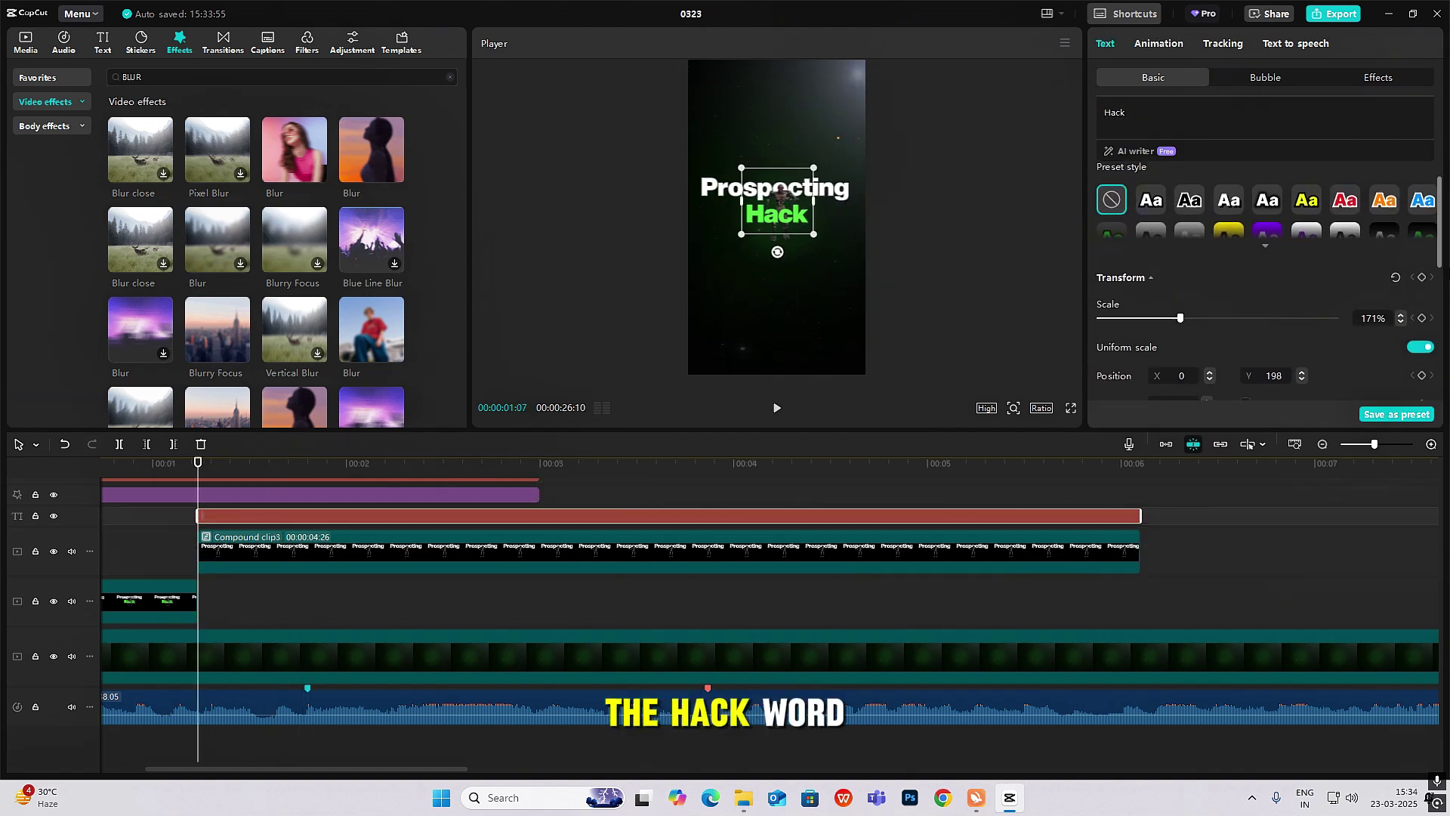
click(1432, 278)
click(273, 463)
- Apply the Cubic Out curve to the horizontal exits of the compound clip and "Hack" text, and play the scene from the start
click(981, 552)
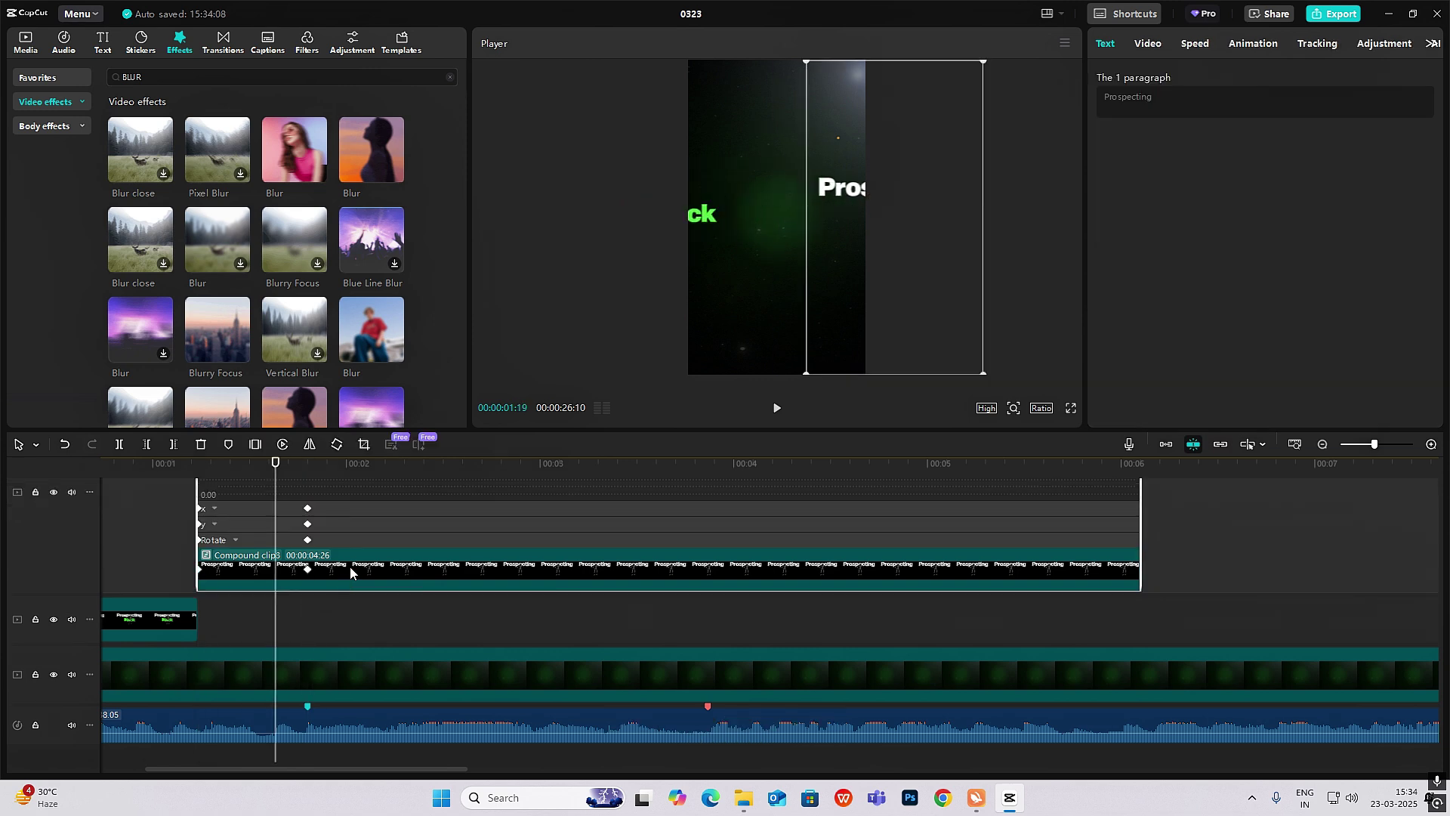
click(1132, 541)
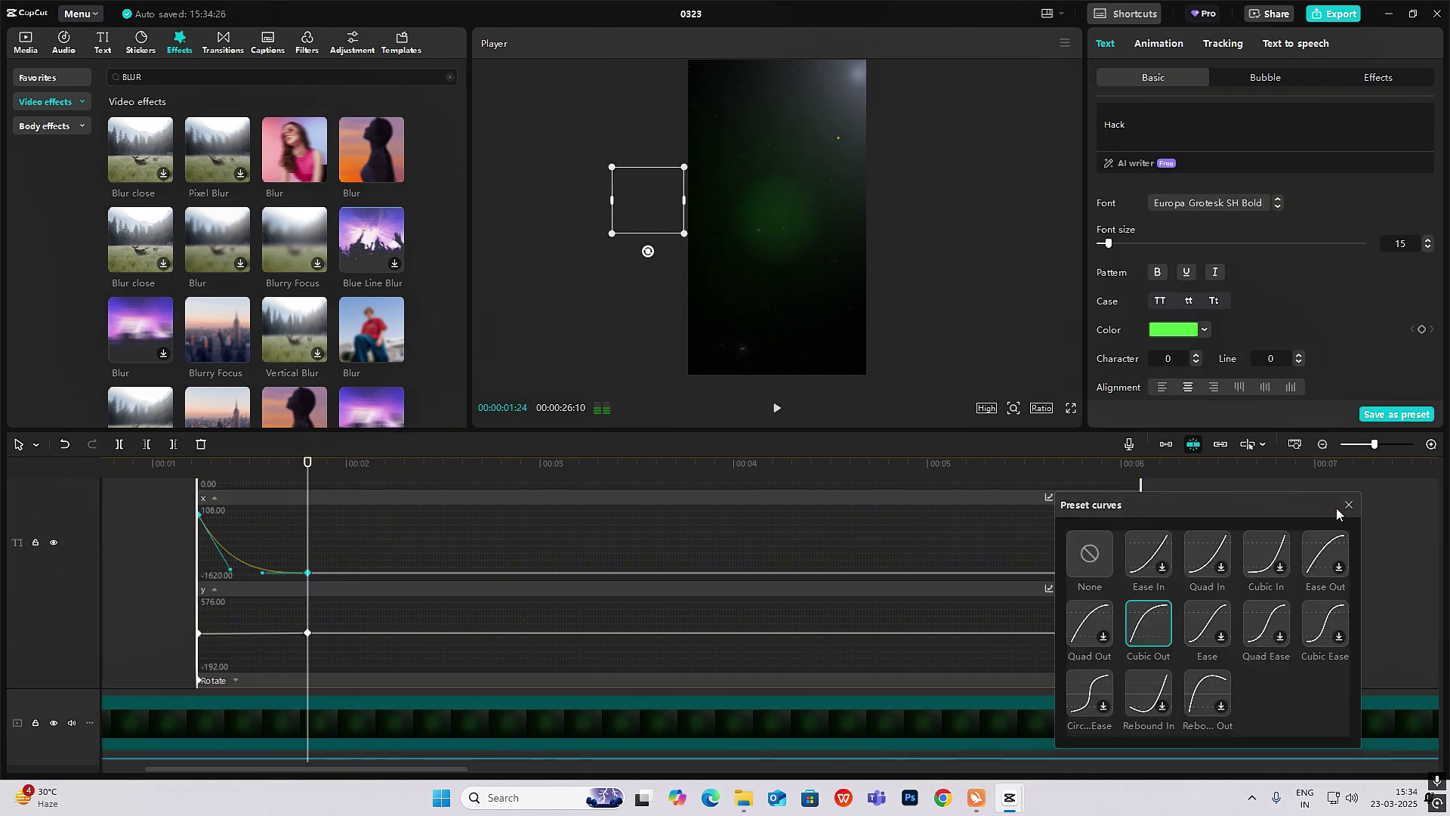
click(1342, 507)
click(134, 498)
key(space)
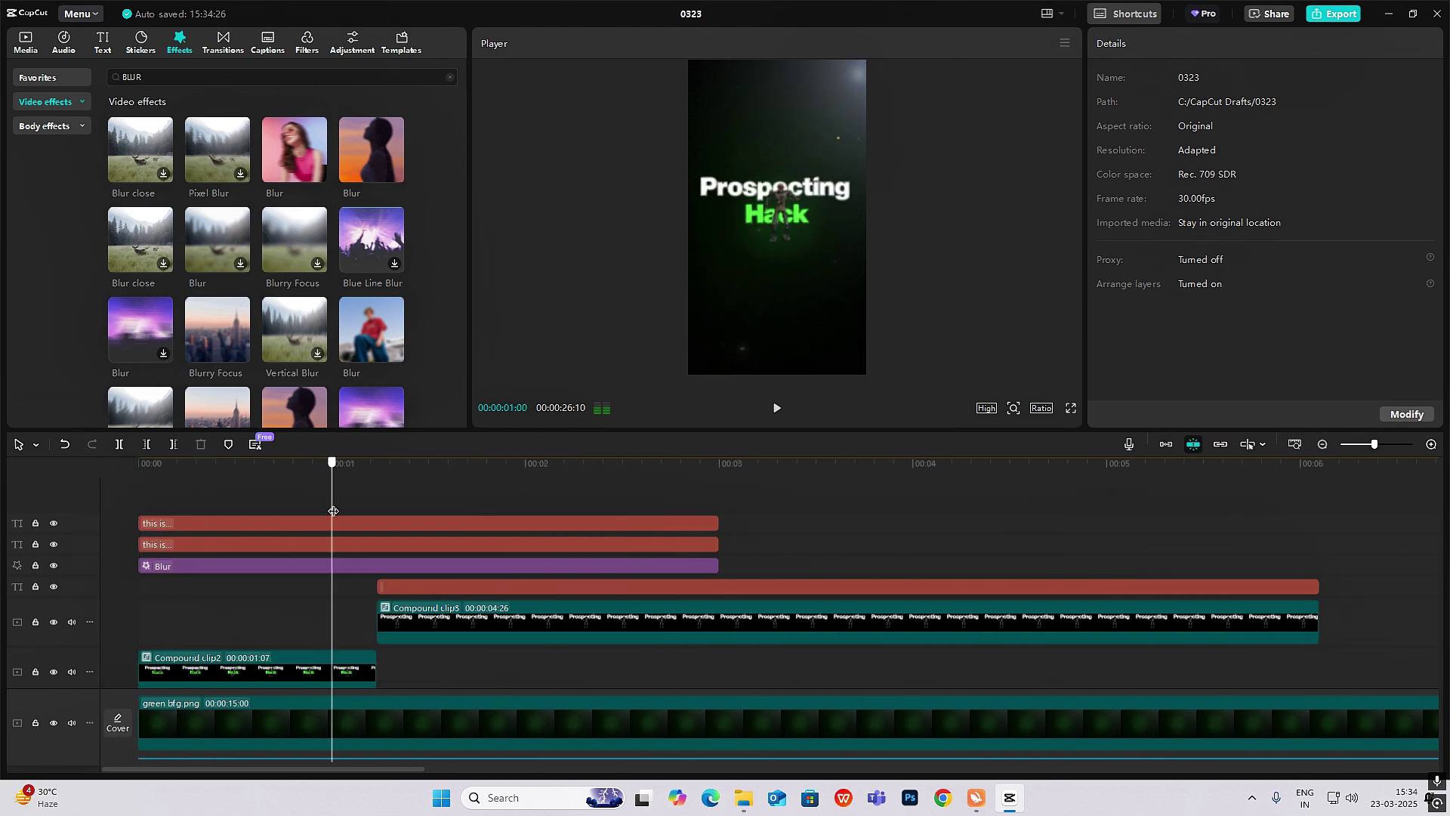
click(323, 491)
click(136, 500)
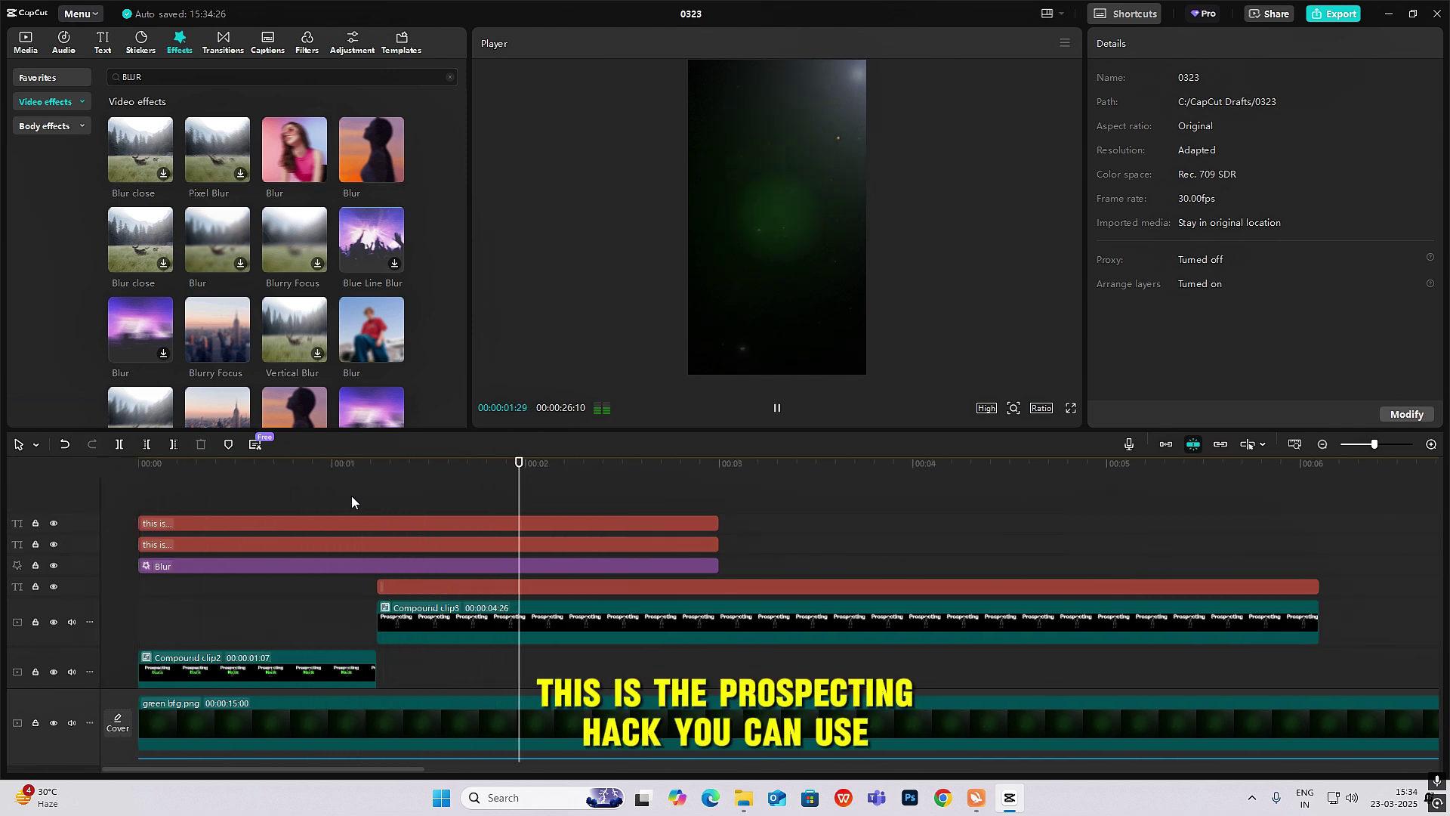
key(space)
- Split the "Hack" text and the "Prospecting" compound clip at 00:00:01:24 and delete the parts after the cut
scroll(524, 647, down, 1)
drag(524, 647, 547, 582)
key(ctrl+b)
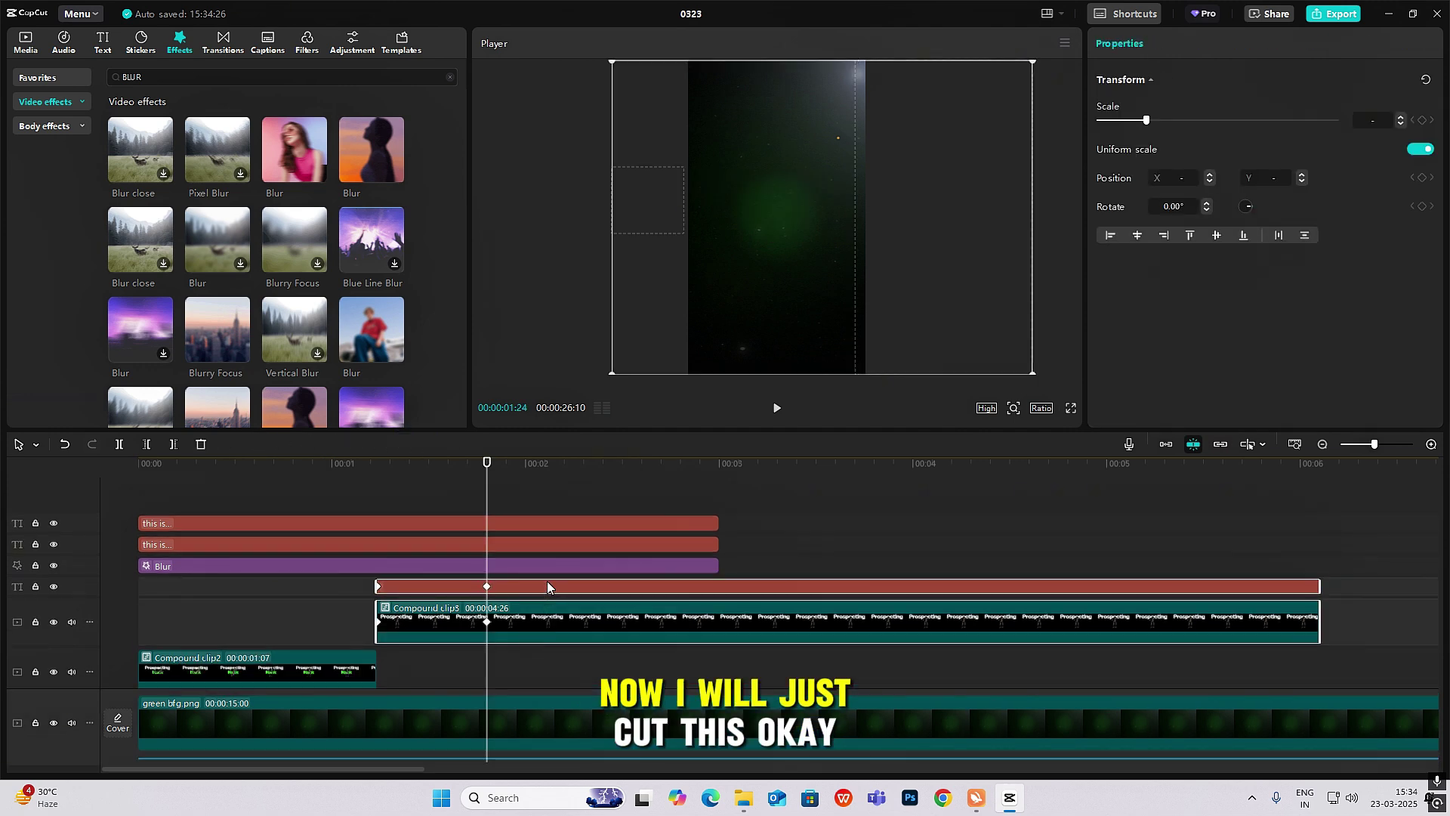
key(Delete)
- Cut both "this is" texts and the Blur effect at 00:00:01:24 and remove their remaining parts
drag(425, 491, 532, 600)
key(ctrl+b)
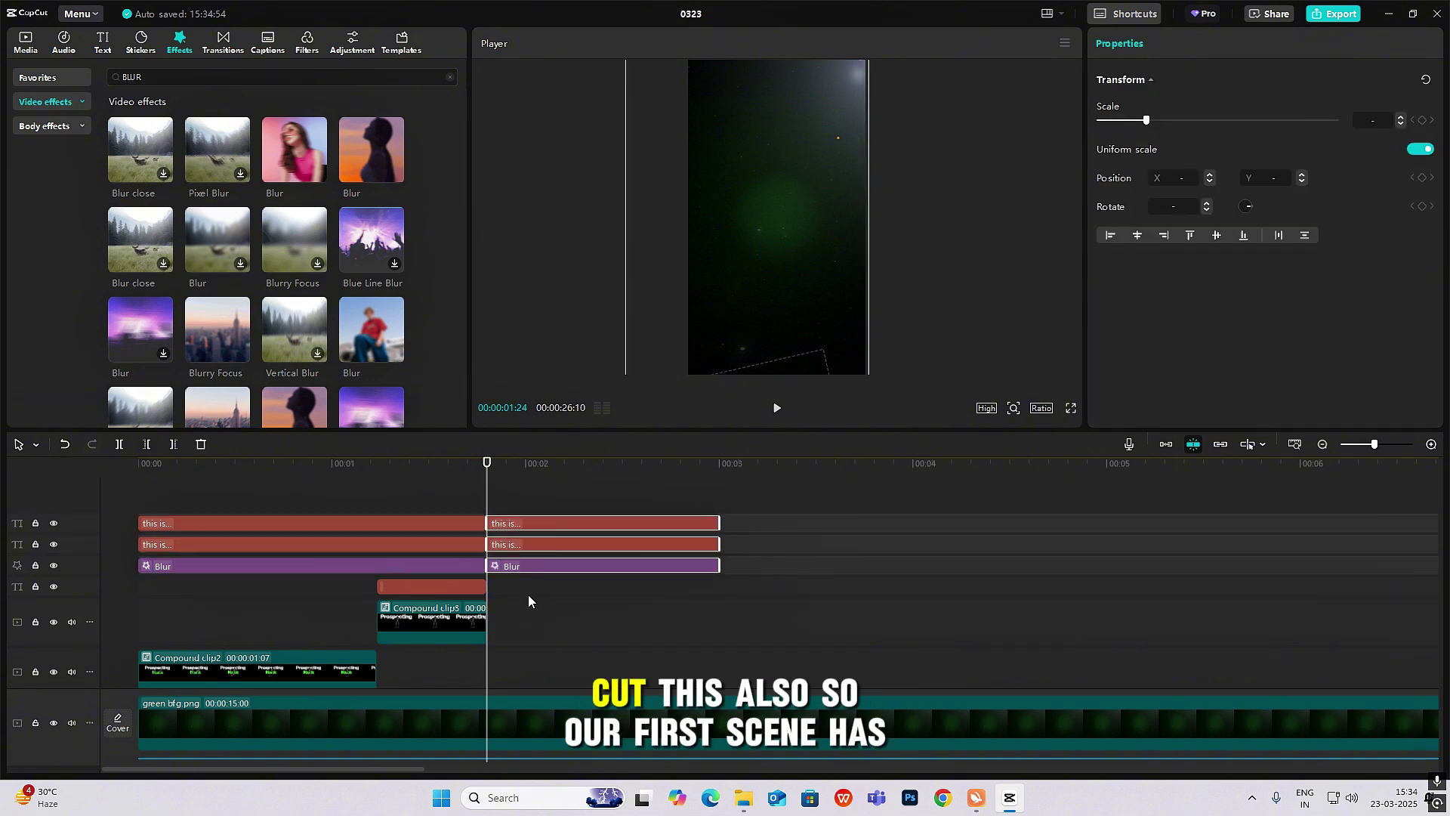
key(Delete)
drag(414, 487, 485, 538)
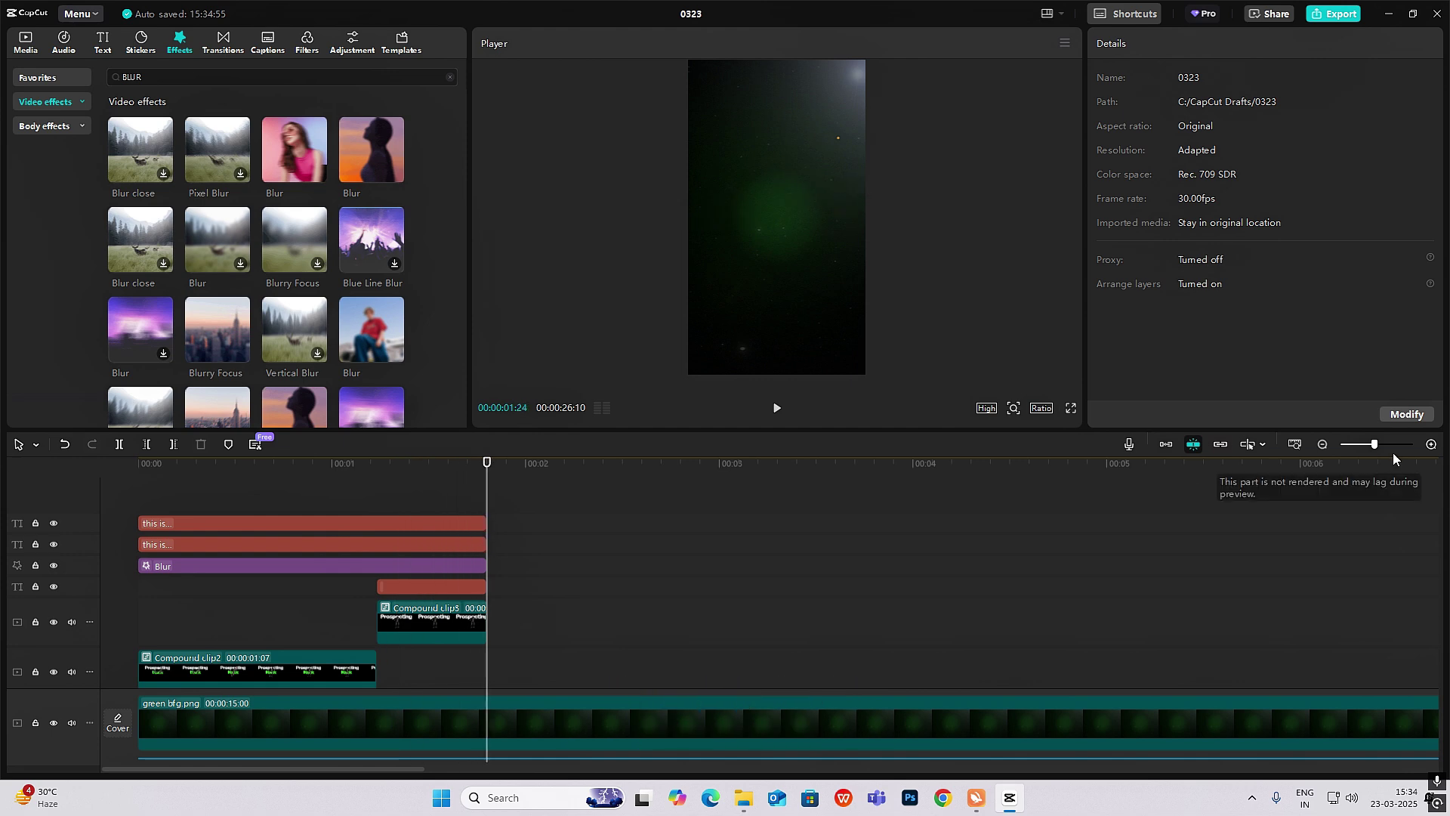
- Check the paper currency scene in the reference video and add the one-dollar bill image above all layers, starting shortly after 00:00:01:07
click(1321, 451)
click(1321, 450)
scroll(979, 628, down, 2)
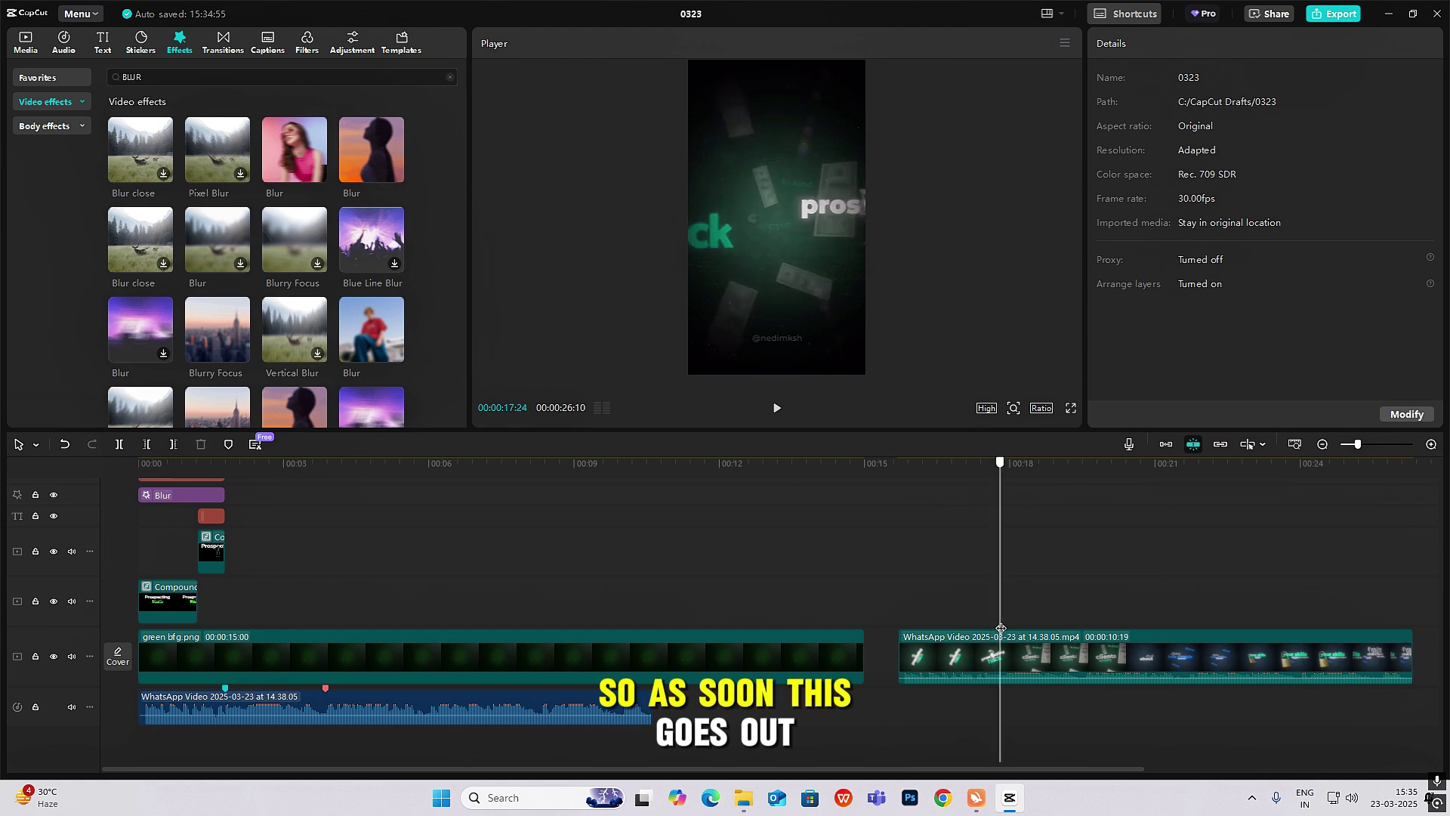
click(1012, 627)
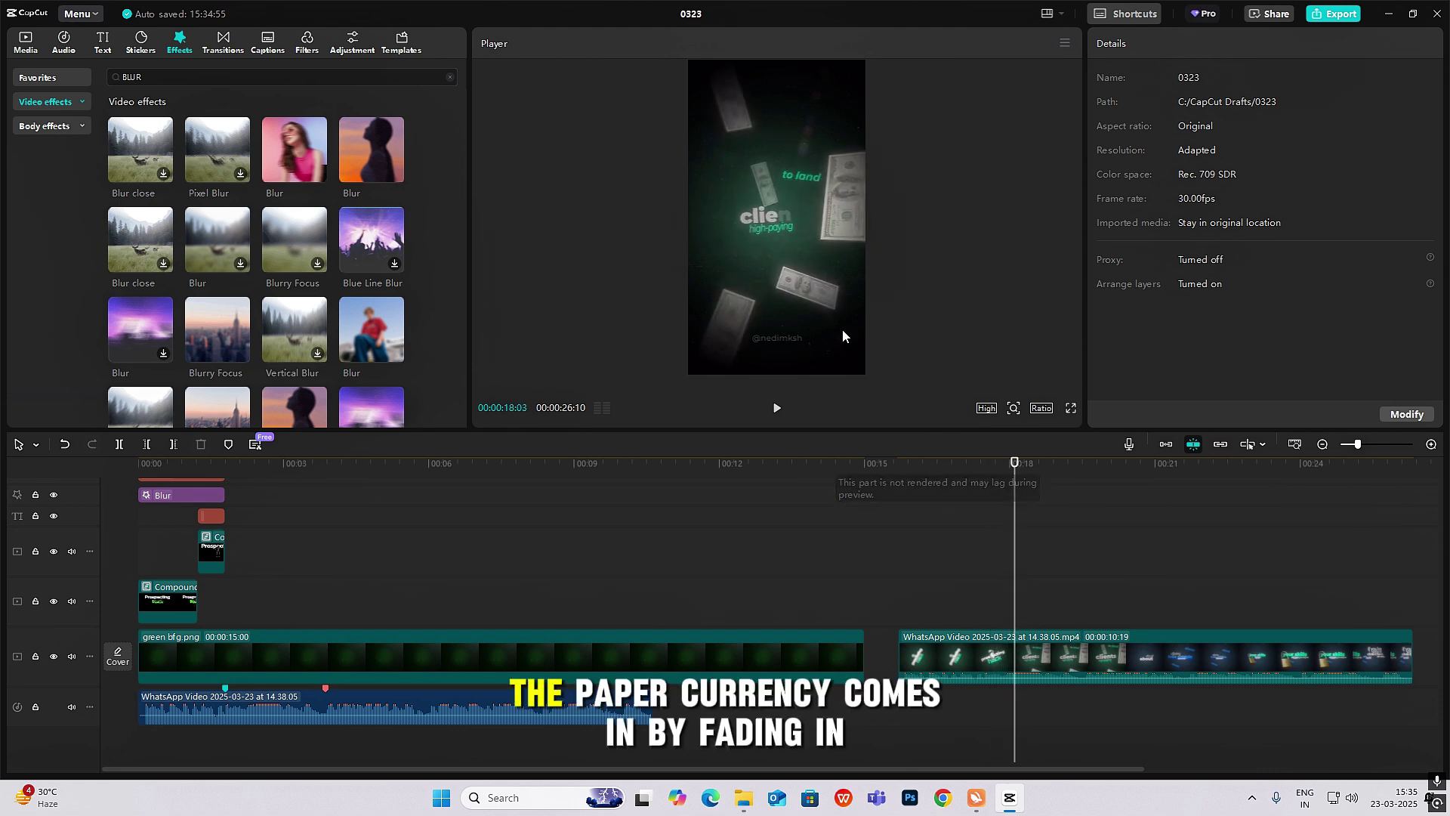
click(26, 41)
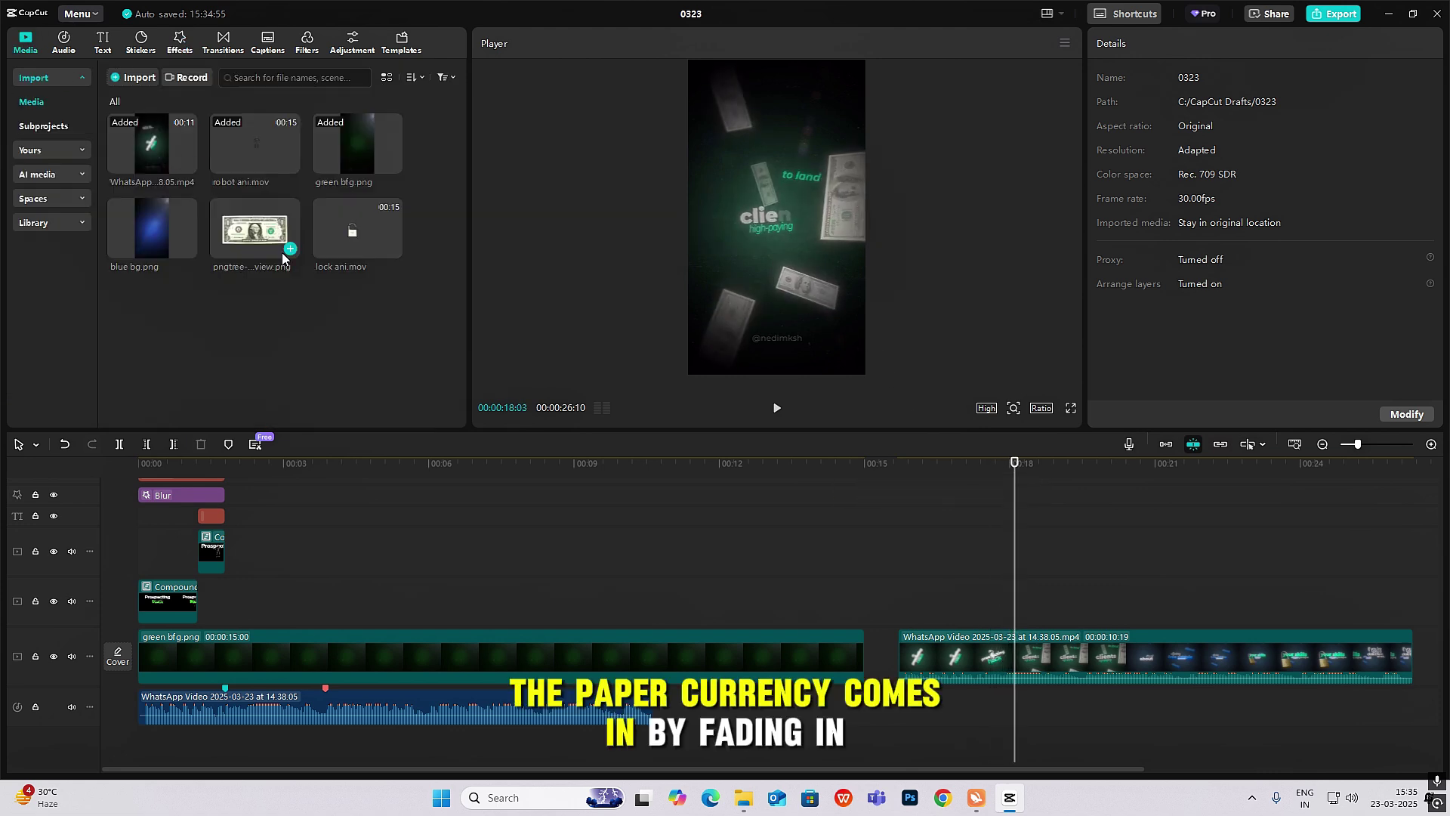
drag(310, 300, 206, 505)
click(206, 520)
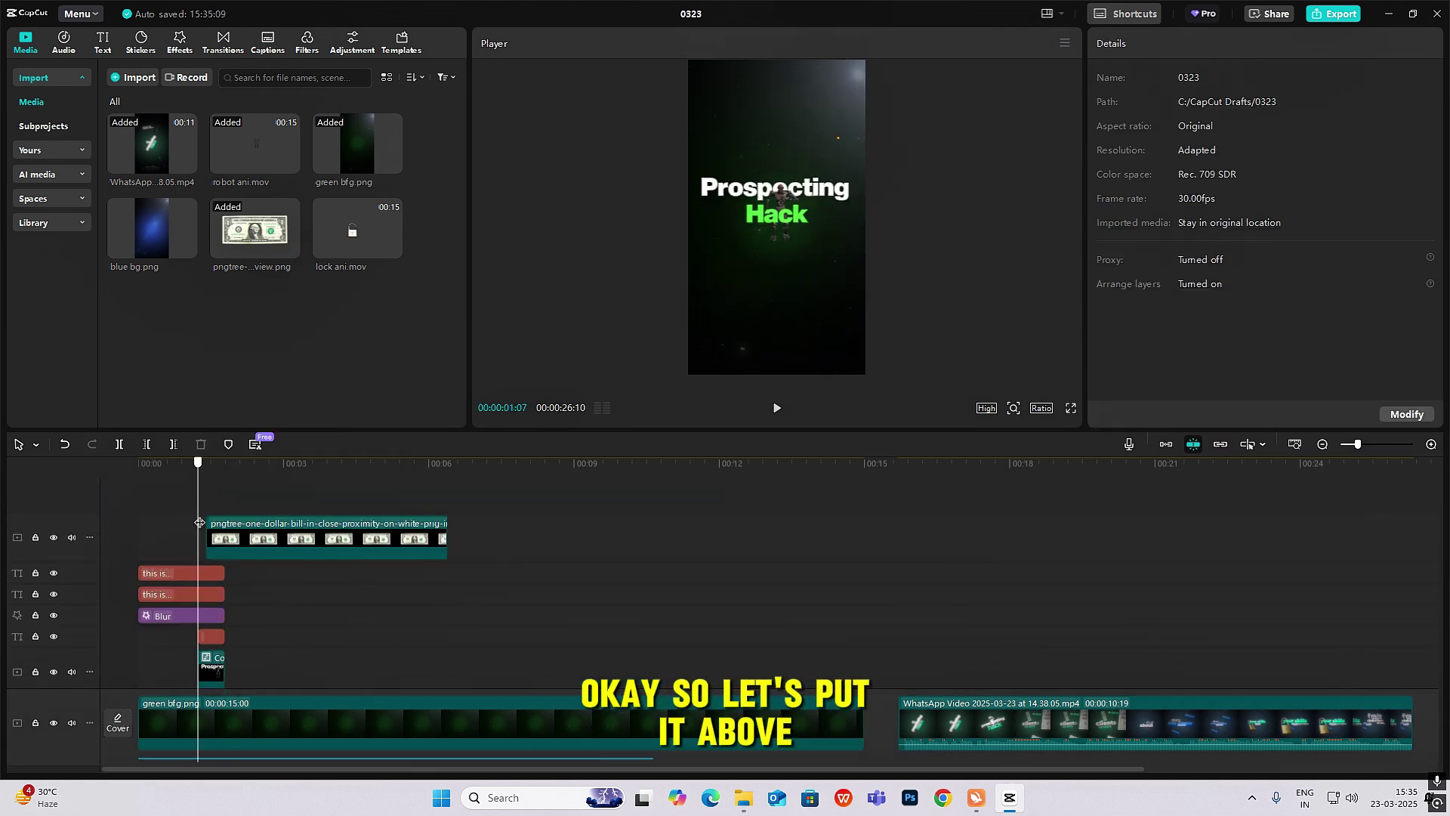
- Rotate the one-dollar bill to an upright orientation, shrink it and place it off-centre in the frame
click(212, 537)
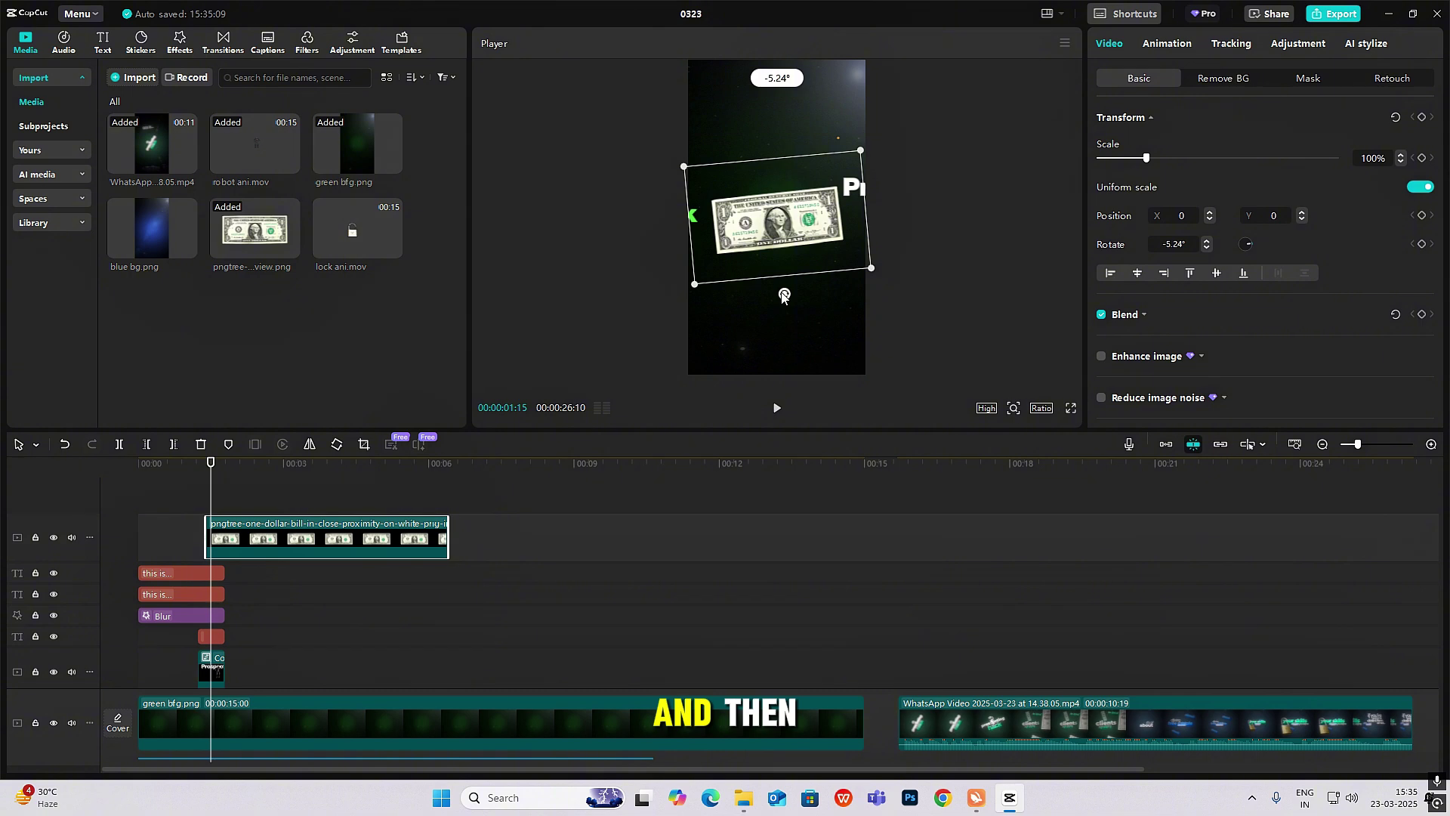
click(956, 633)
click(238, 540)
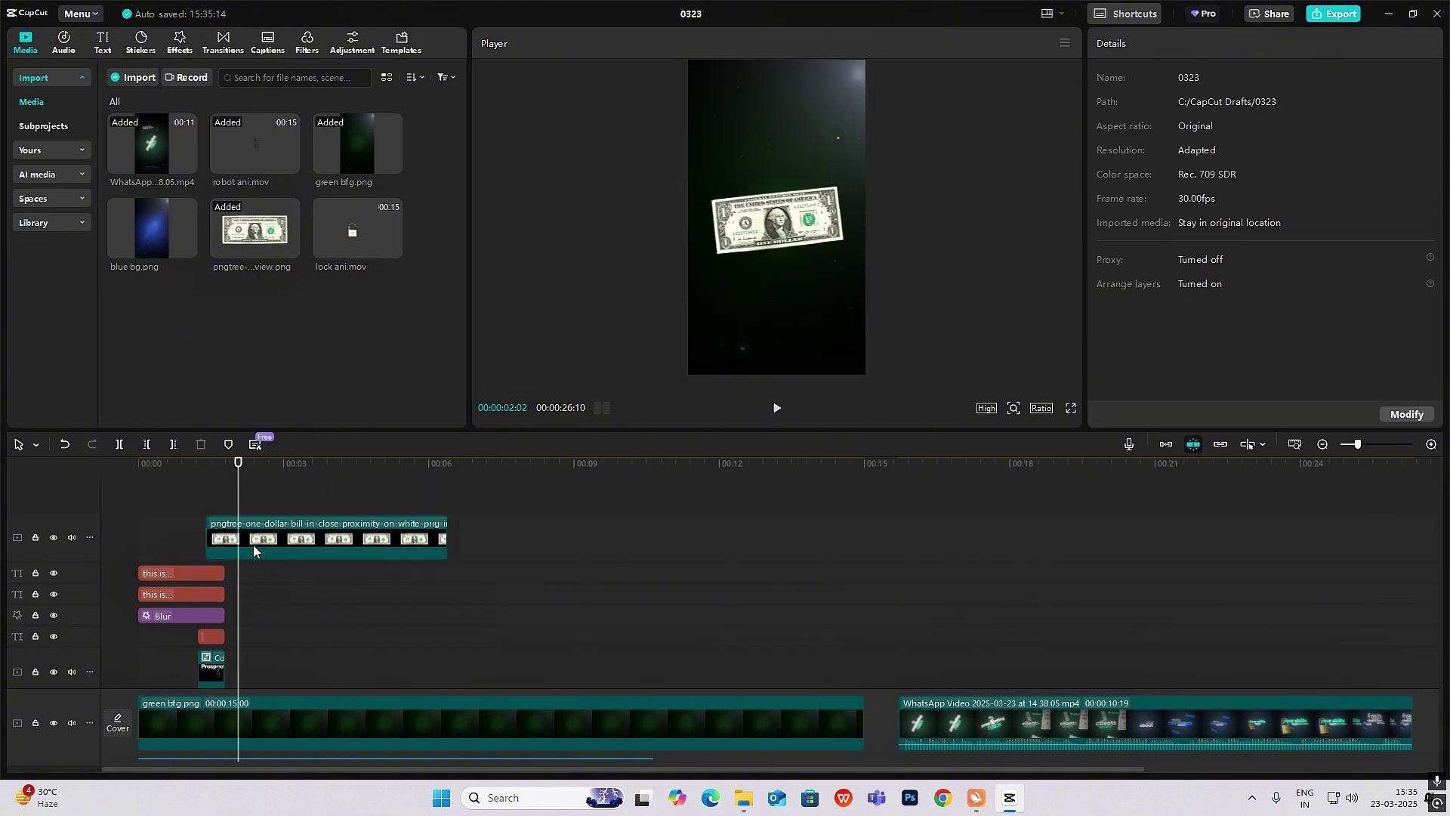
drag(784, 293, 892, 219)
drag(836, 128, 752, 180)
- Duplicate the dollar bill to make five in total and scatter the copies across the frame at varied sizes and angles
key(ctrl+c)
key(ctrl+v)
click(754, 175)
key(ctrl+z)
key(ctrl+v)
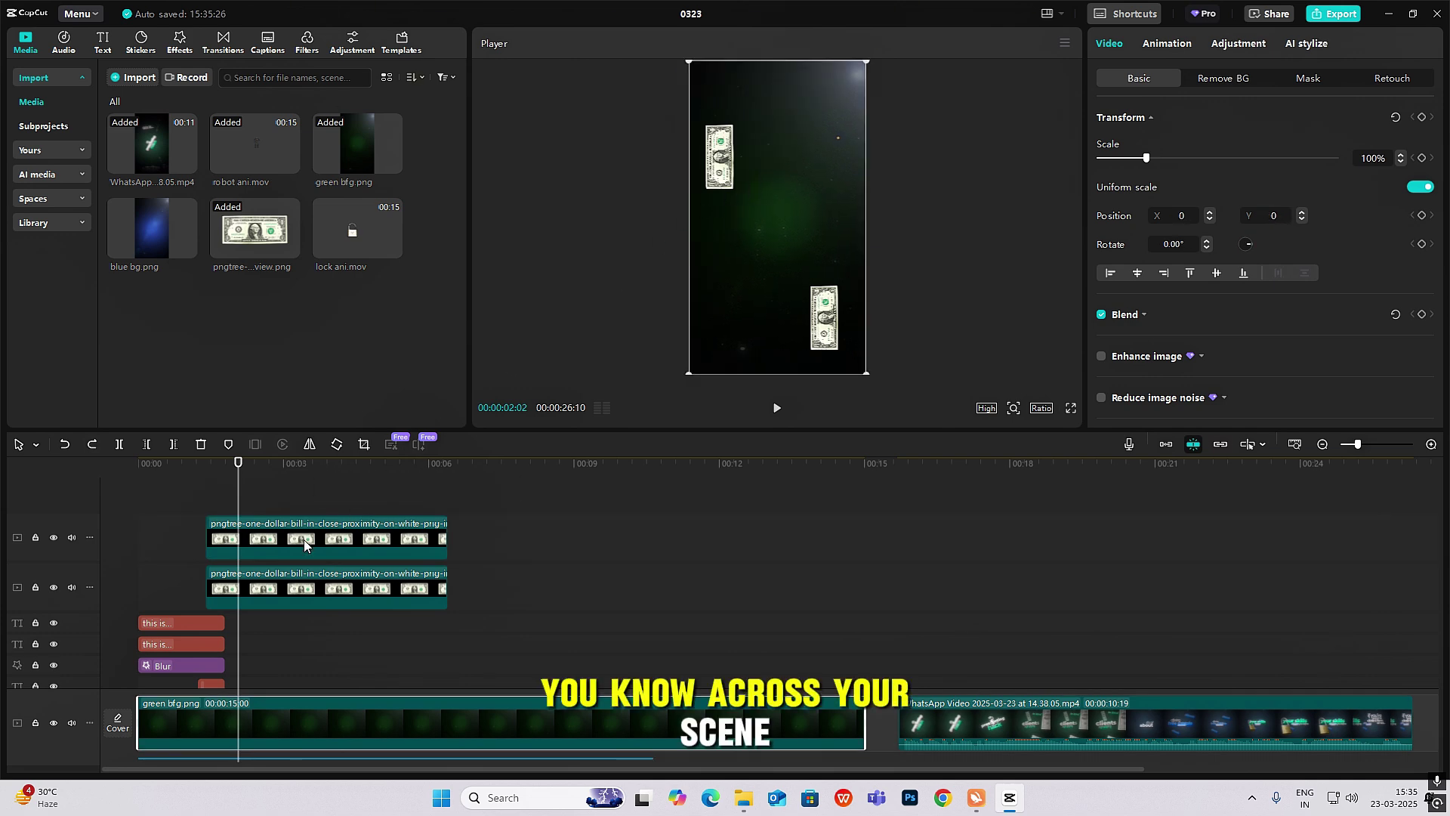
drag(338, 503, 305, 501)
drag(812, 163, 828, 106)
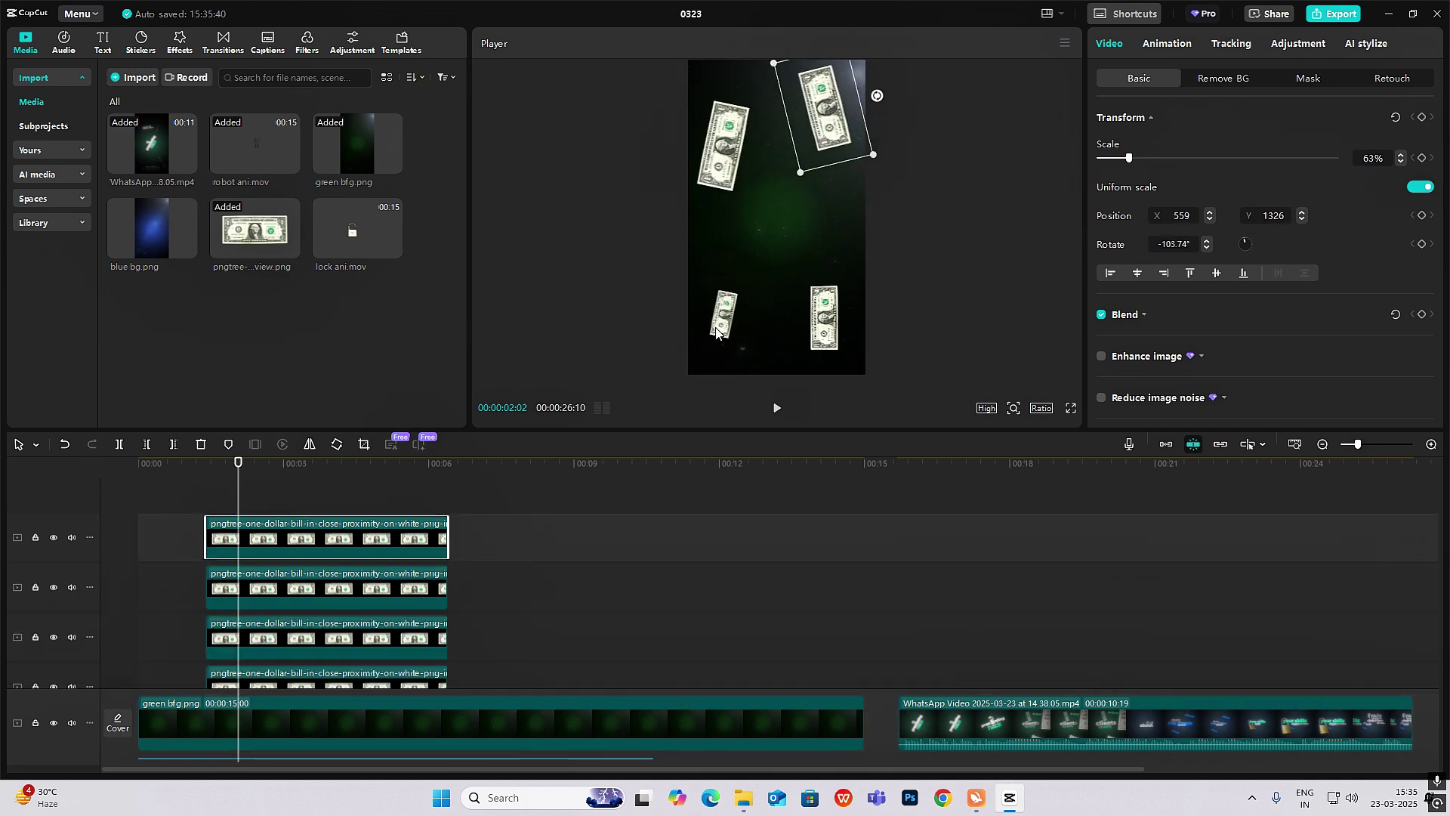
click(840, 227)
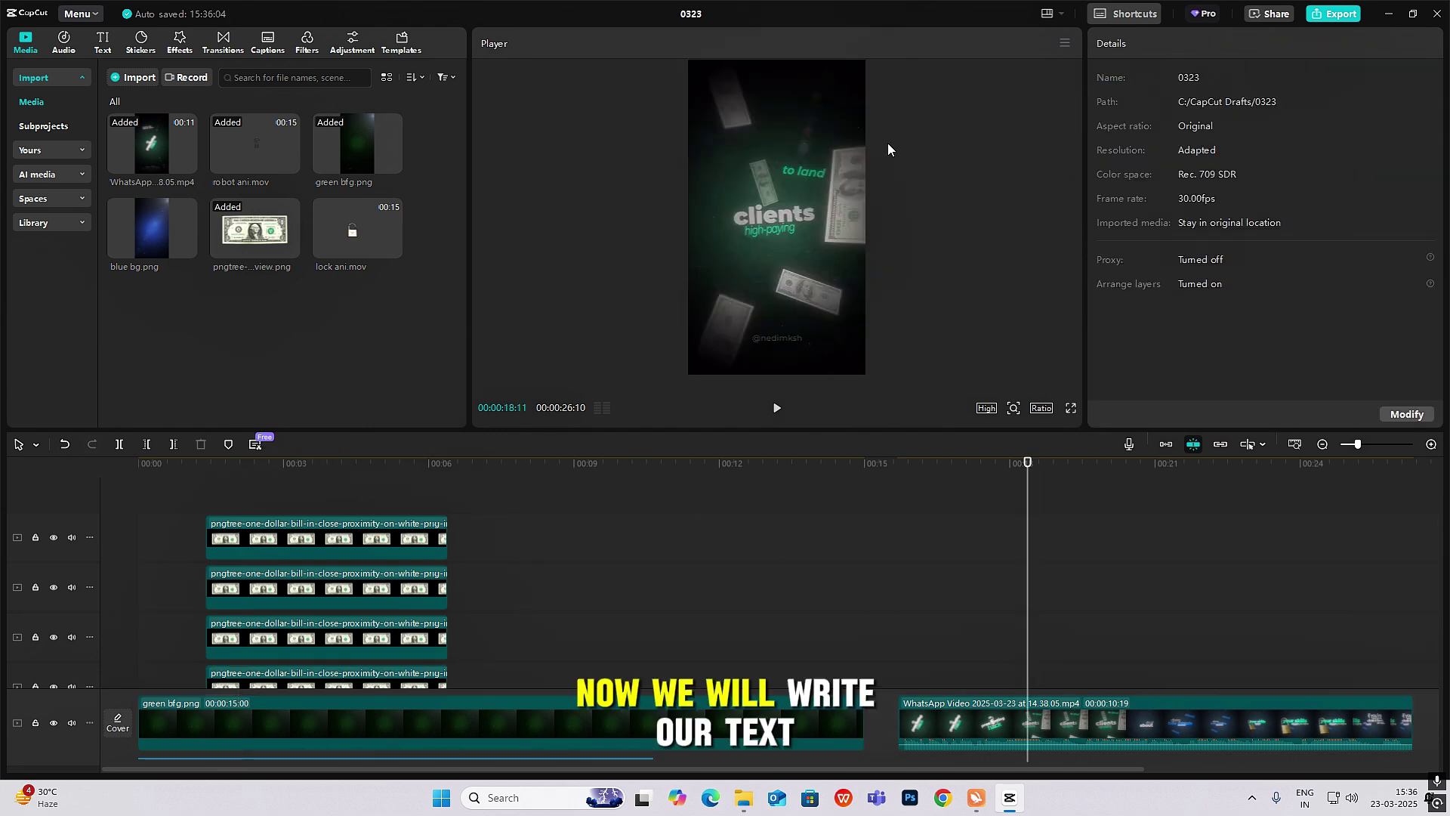
- Add a default text layer above the dollar bills and match its length to their clips
click(103, 43)
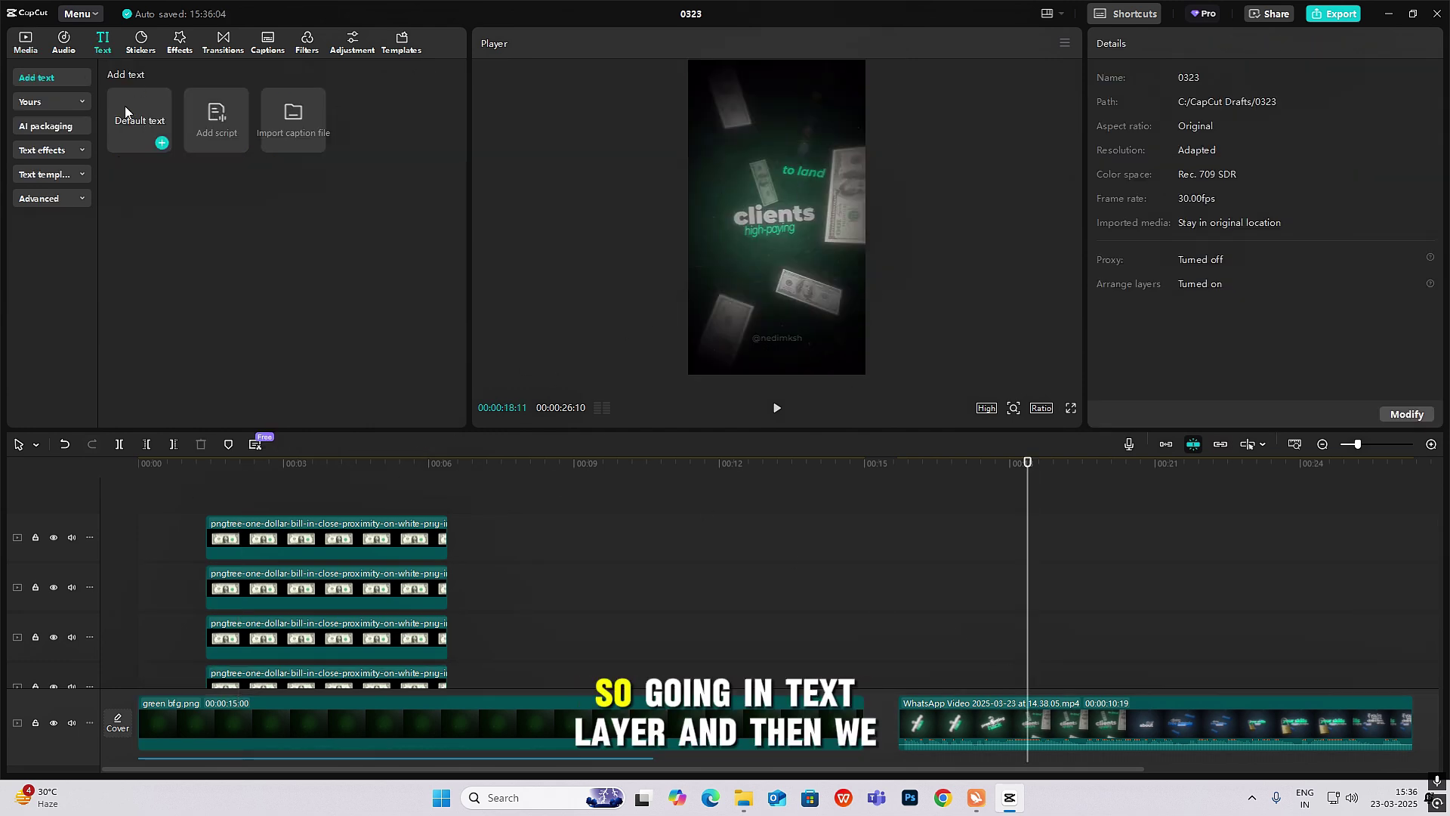
drag(360, 519, 447, 523)
click(329, 491)
click(351, 523)
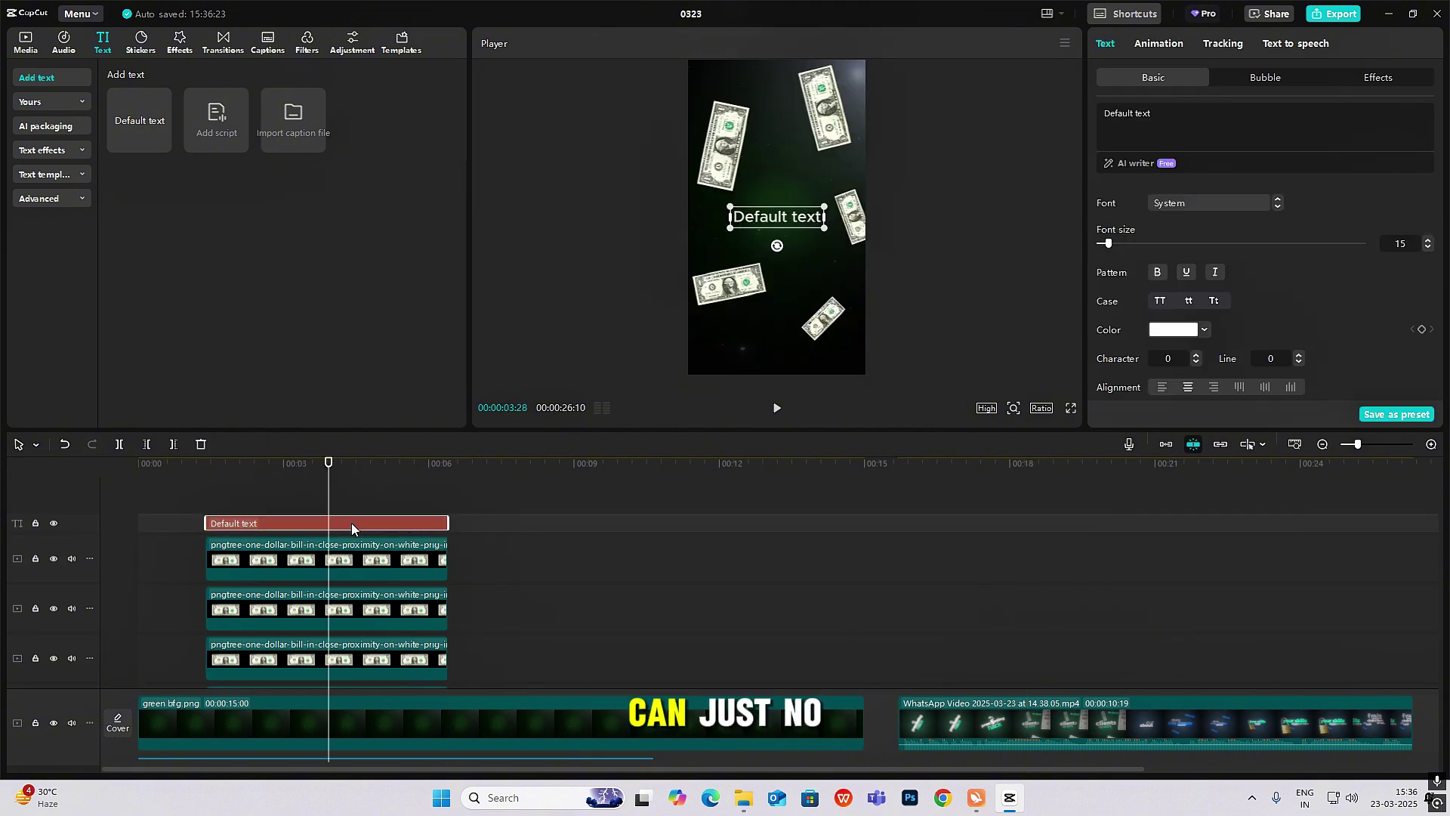
- Examine the wording and arrangement of the text in the reference video's currency scene, frame by frame from 00:00:18:10 to 00:00:18:19
drag(910, 684, 1026, 684)
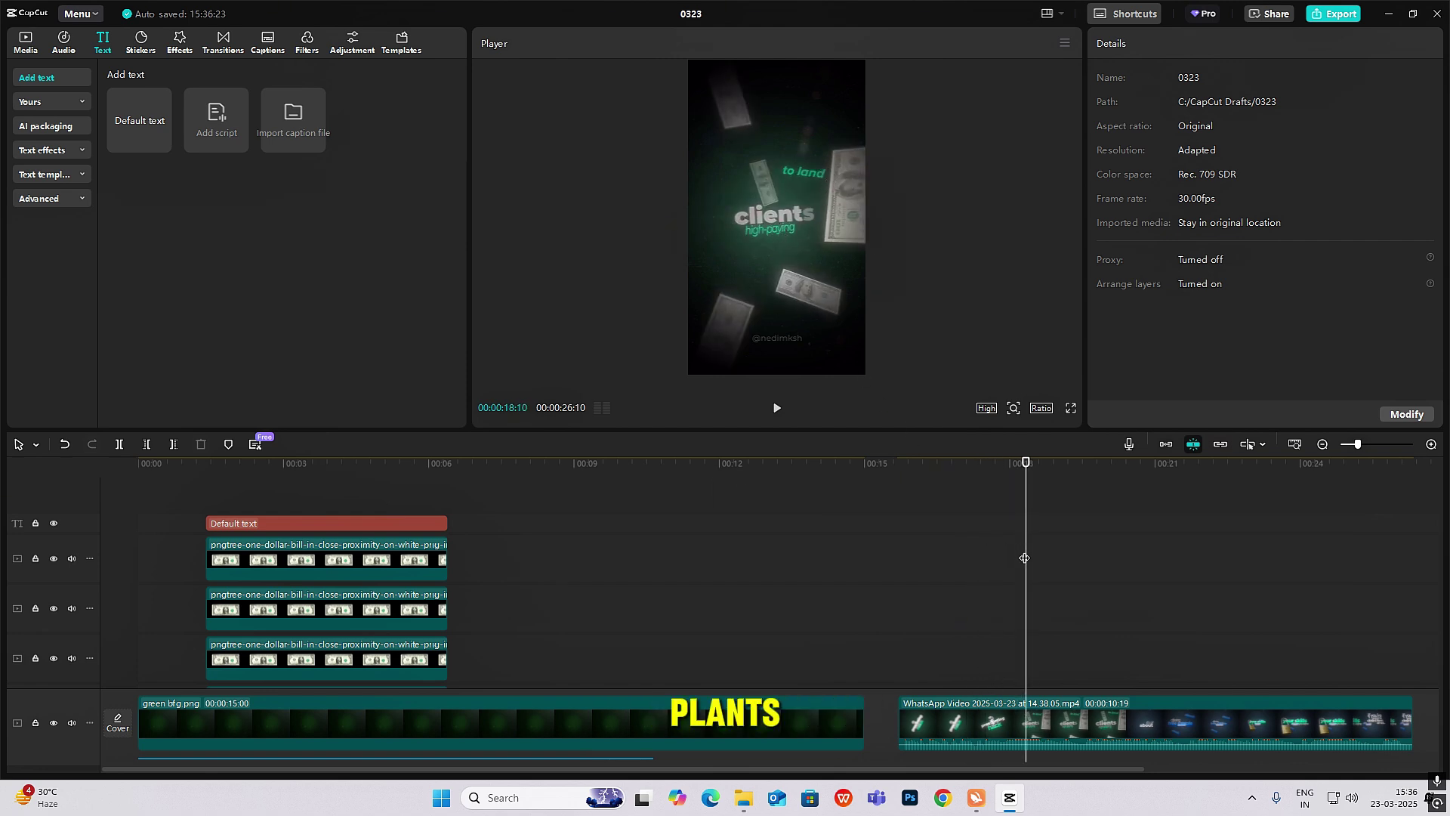
key(Right)
key(Right)
key(Right)
key(Right)
key(Right)
key(Right)
key(Right)
key(Right)
key(Right)
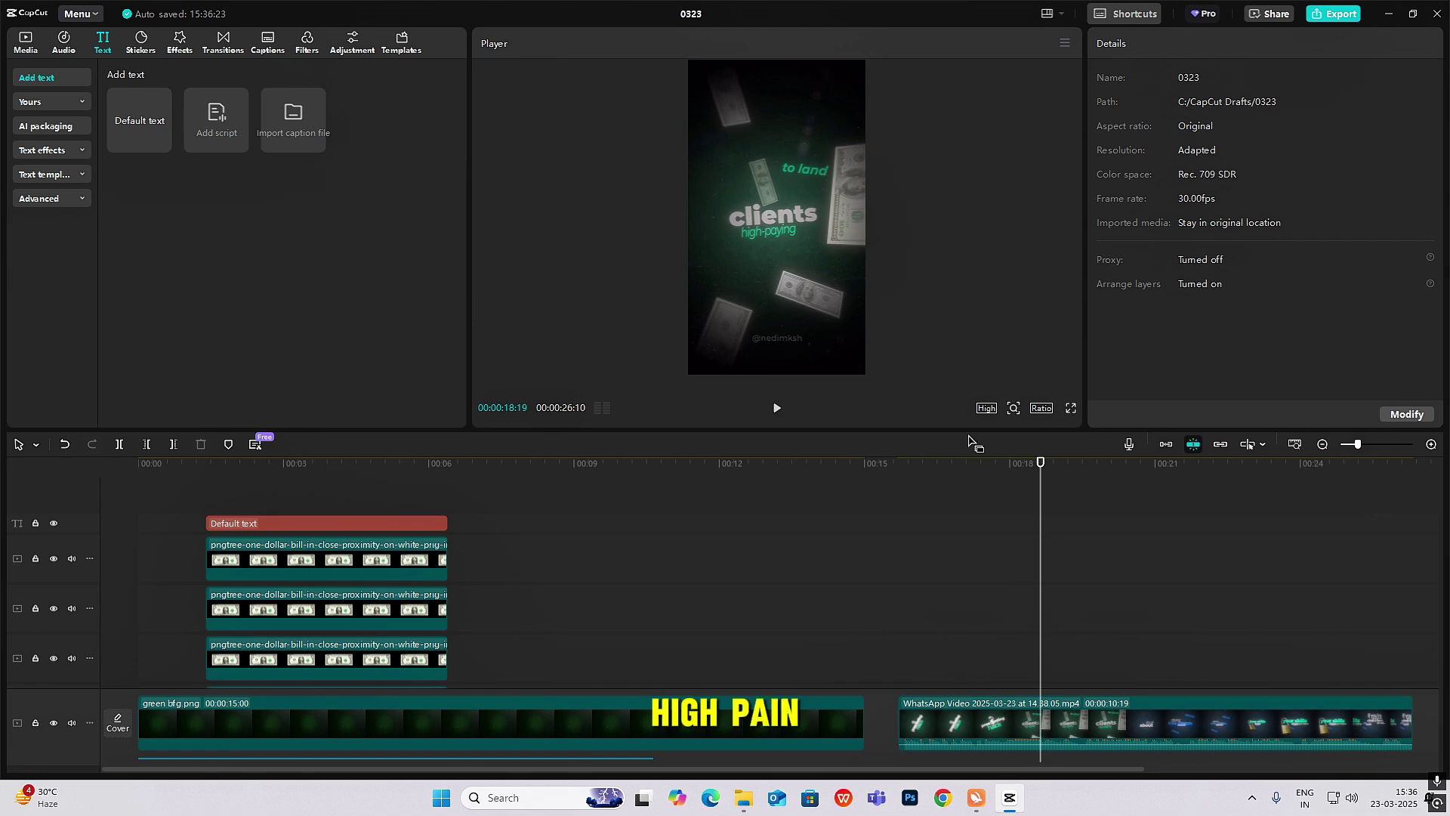
- Create separate text layers reading "to land", "clients" and "high paying", arrange them around the frame's centre and check the reference video
click(813, 494)
click(346, 522)
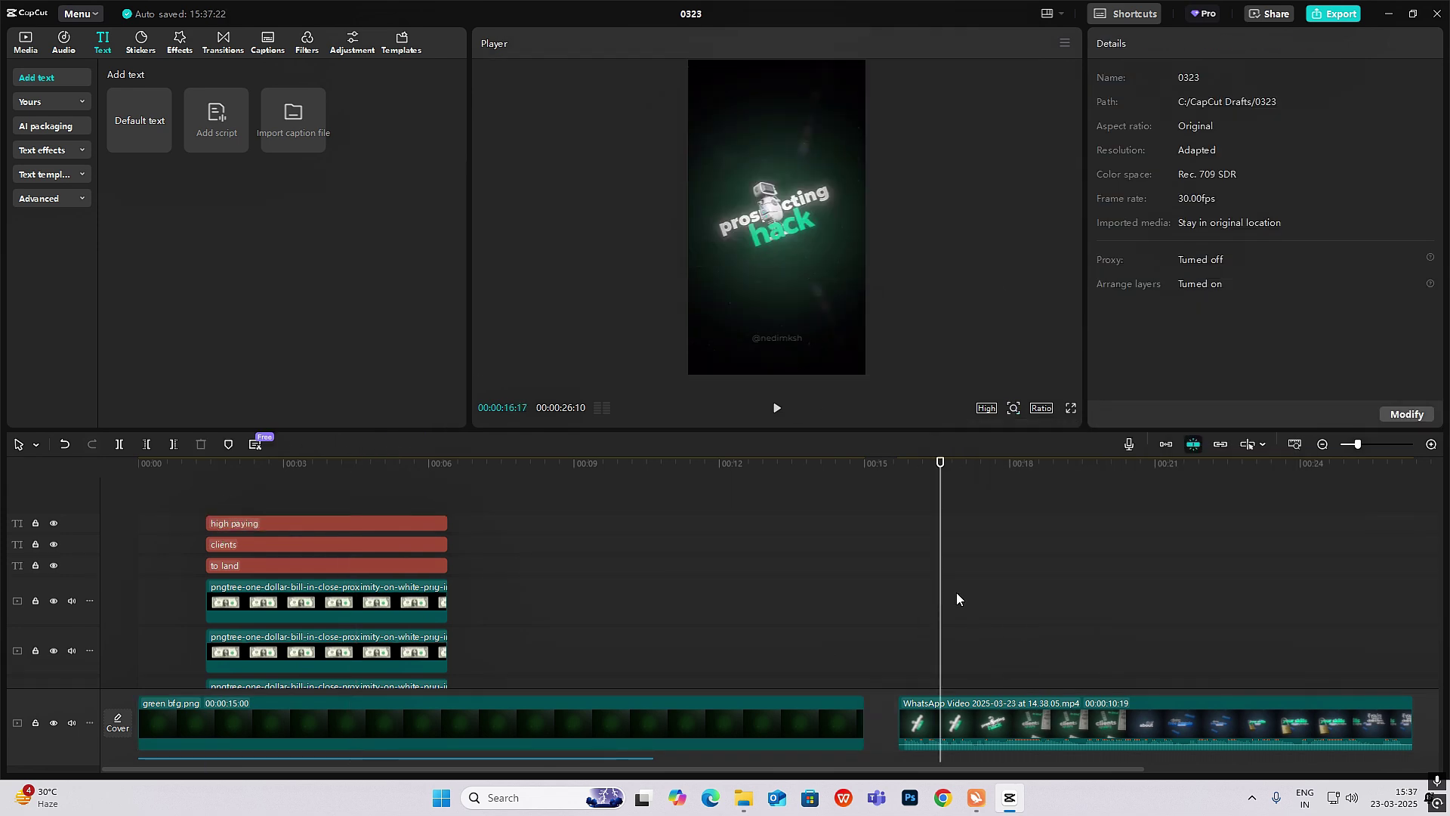
click(1016, 618)
click(230, 550)
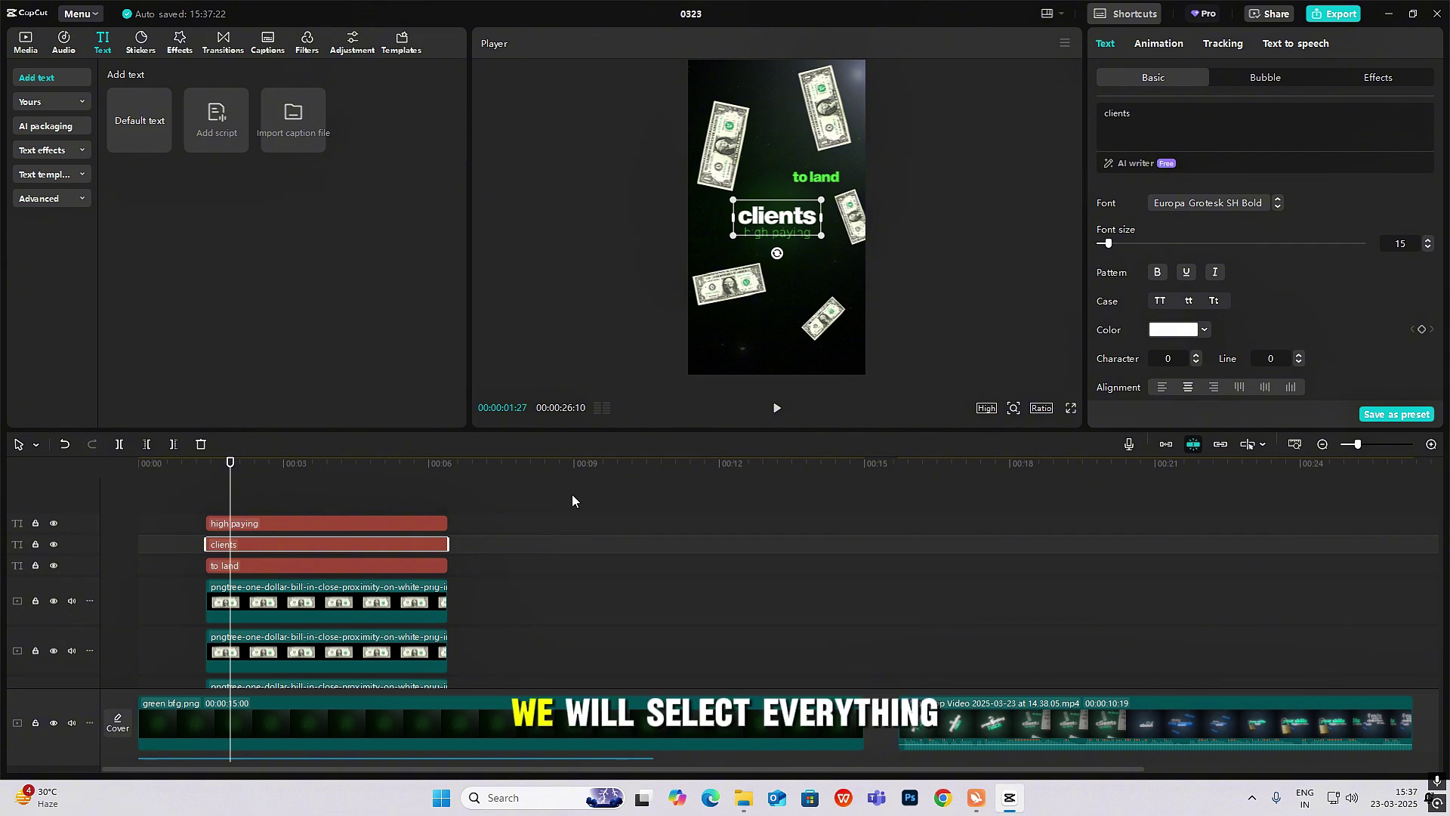
- Combine all five dollar bills with the "to land" and "high paying" texts into one compound clip, leaving out "clients"
drag(573, 494, 270, 669)
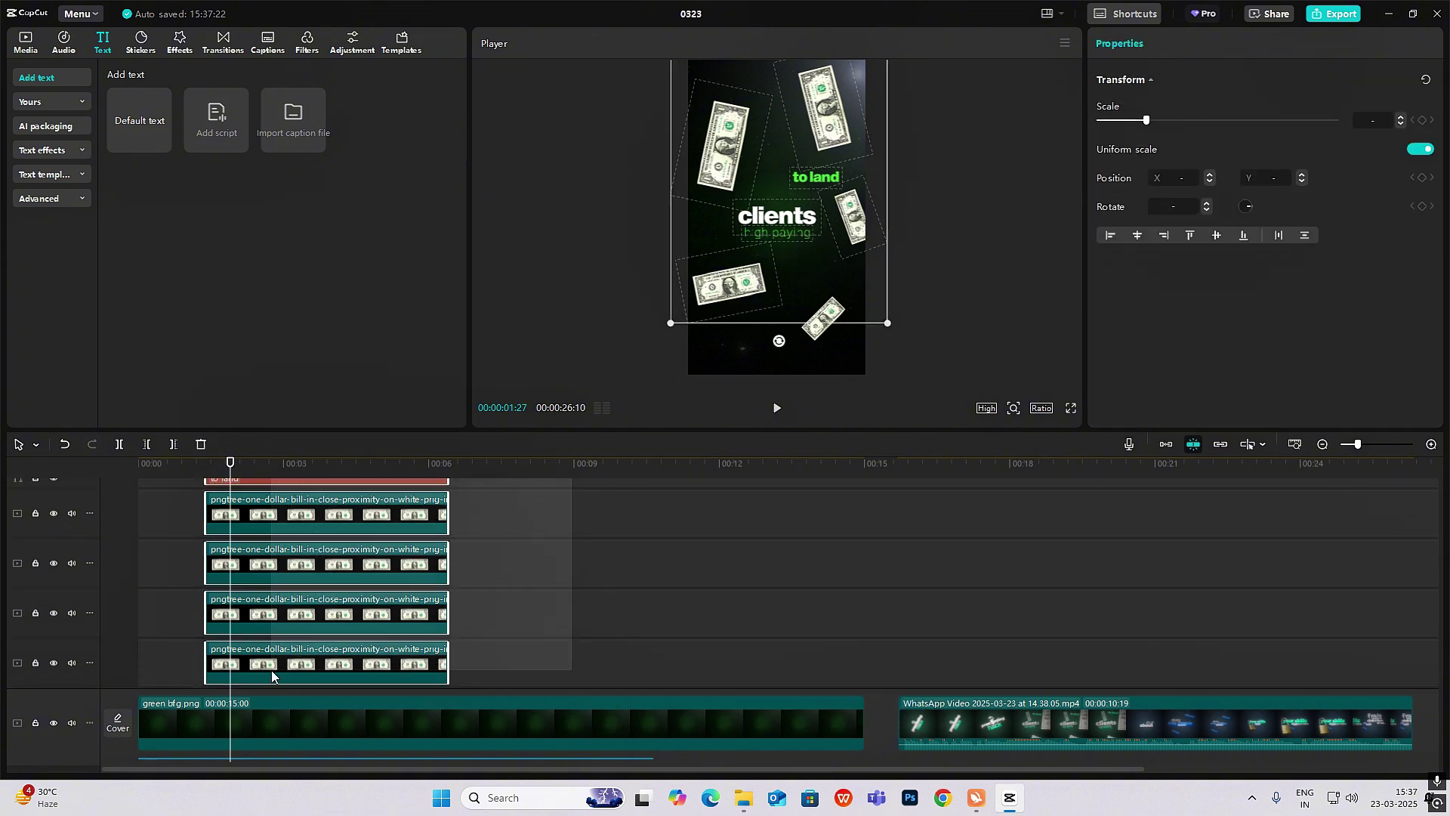
drag(271, 670, 271, 669)
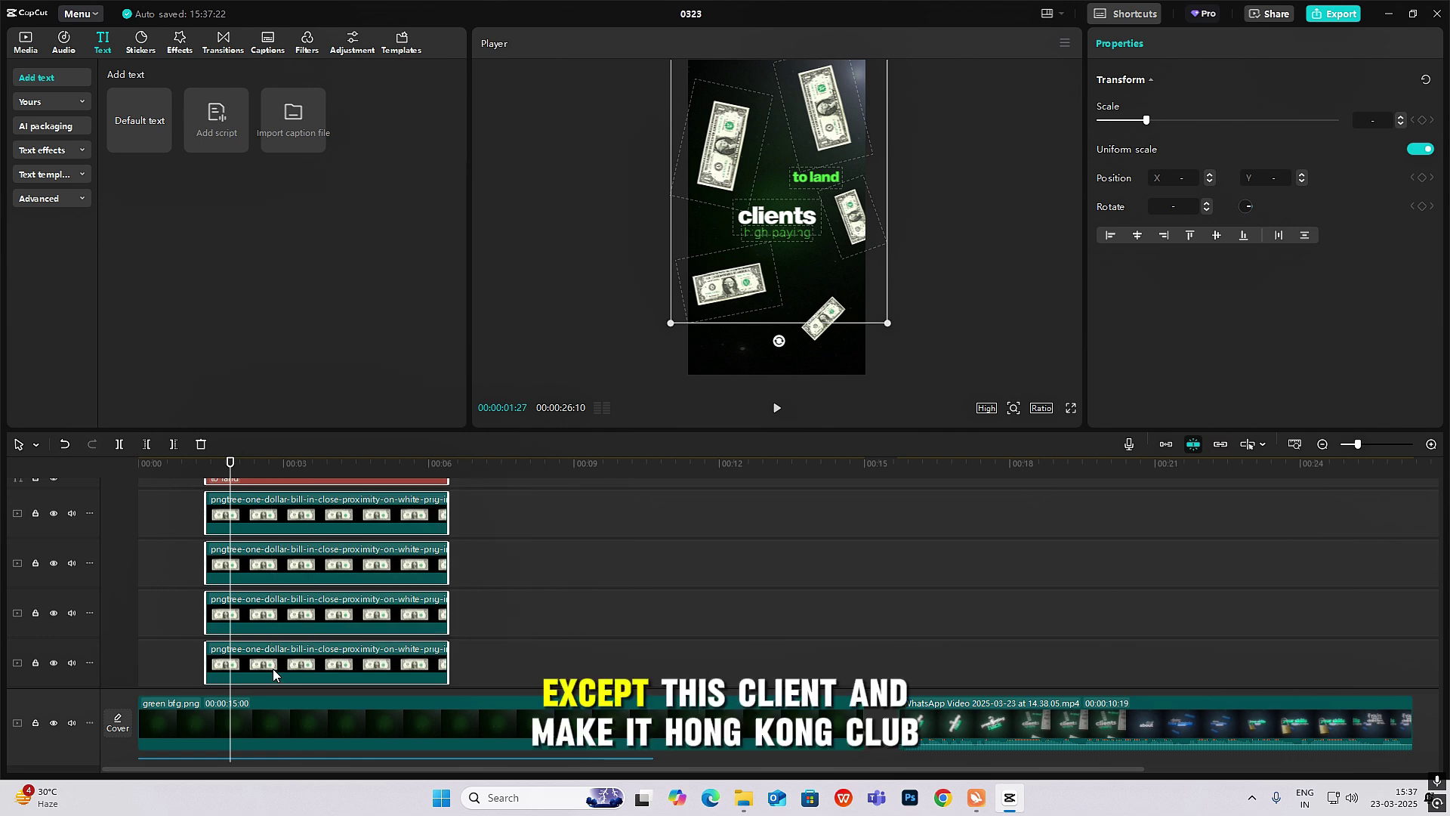
scroll(336, 630, up, 2)
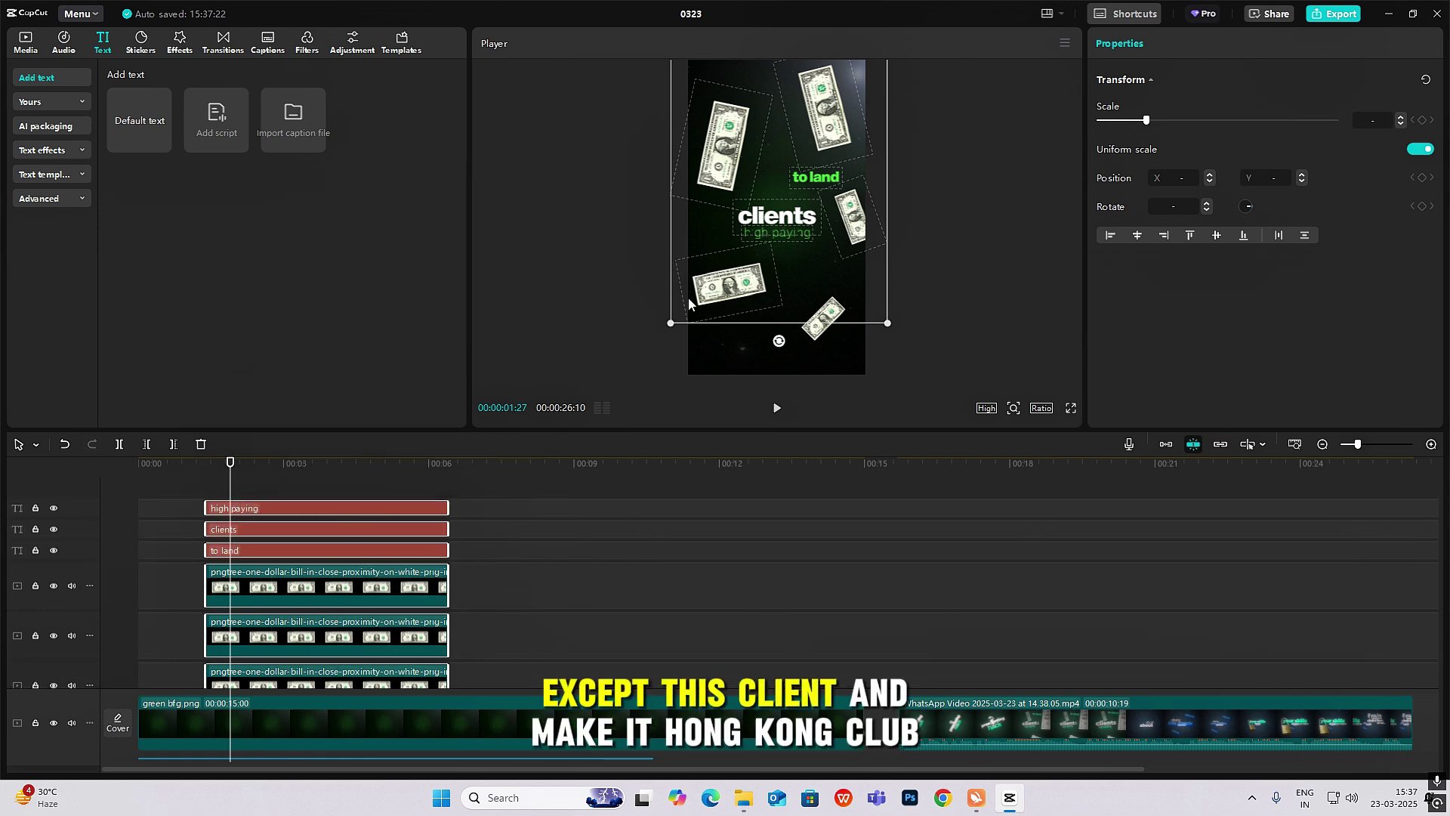
ctrl+click(257, 530)
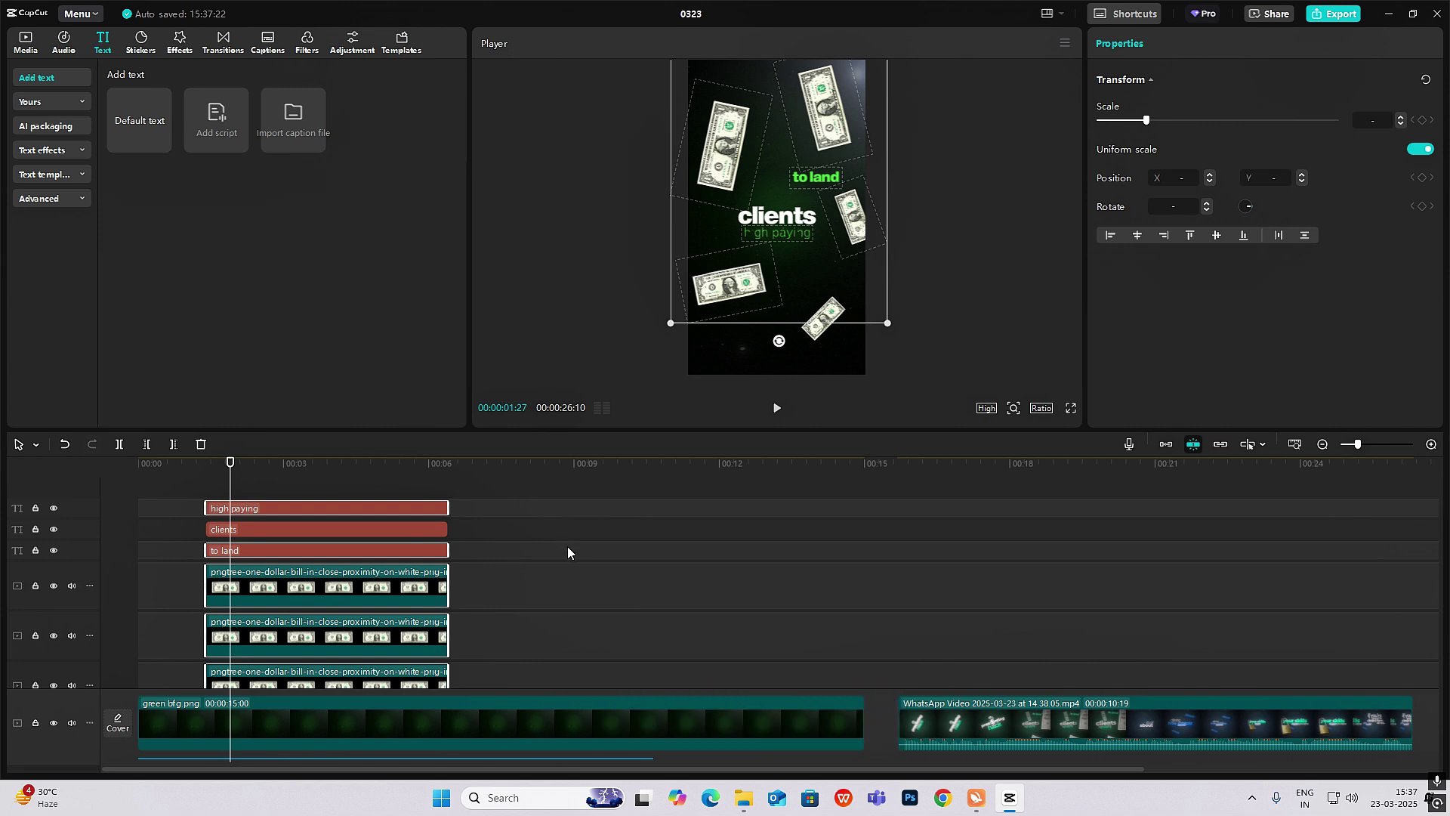
key(ctrl+z)
scroll(358, 606, down, 2)
scroll(358, 607, down, 2)
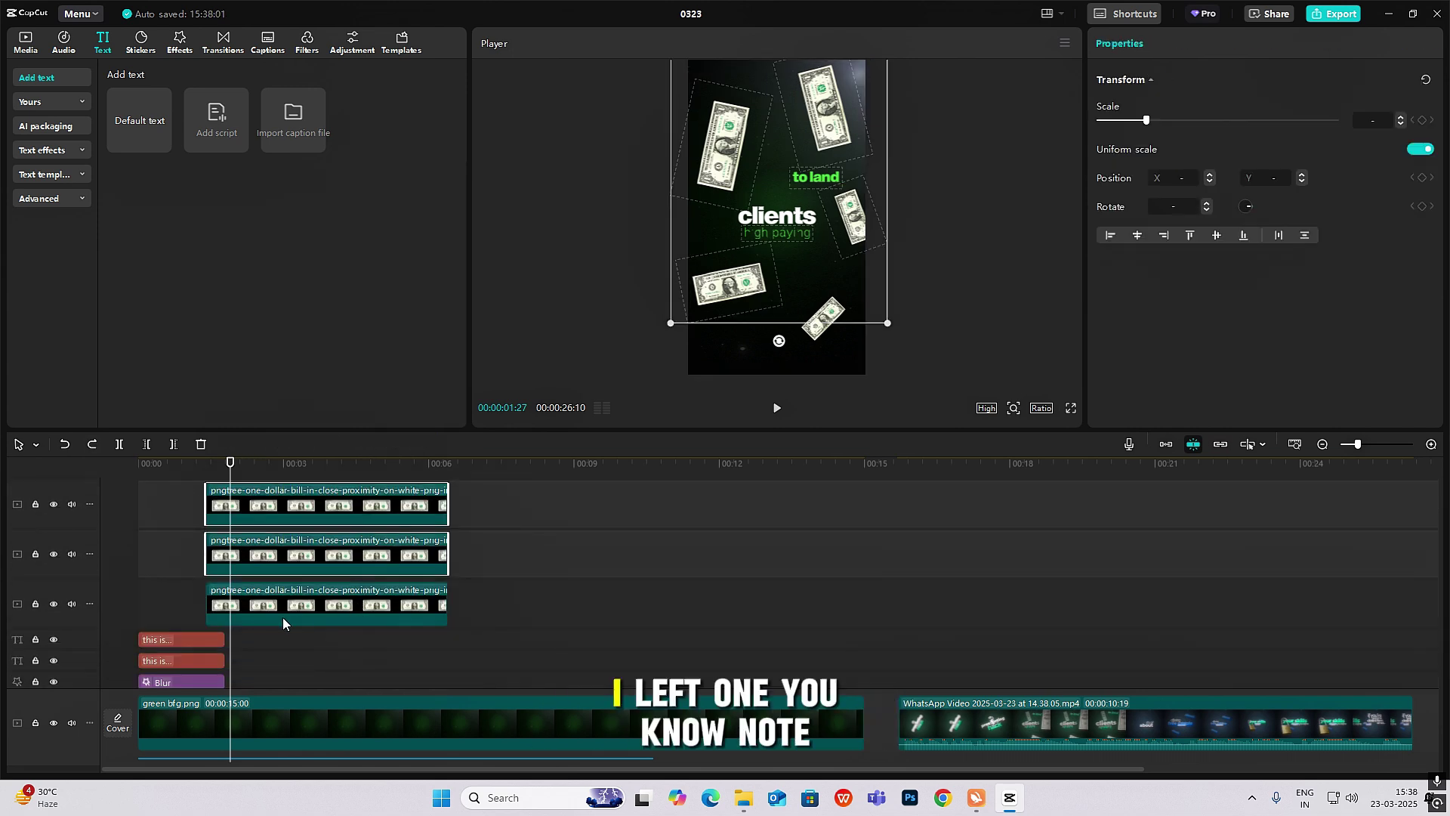
ctrl+click(294, 614)
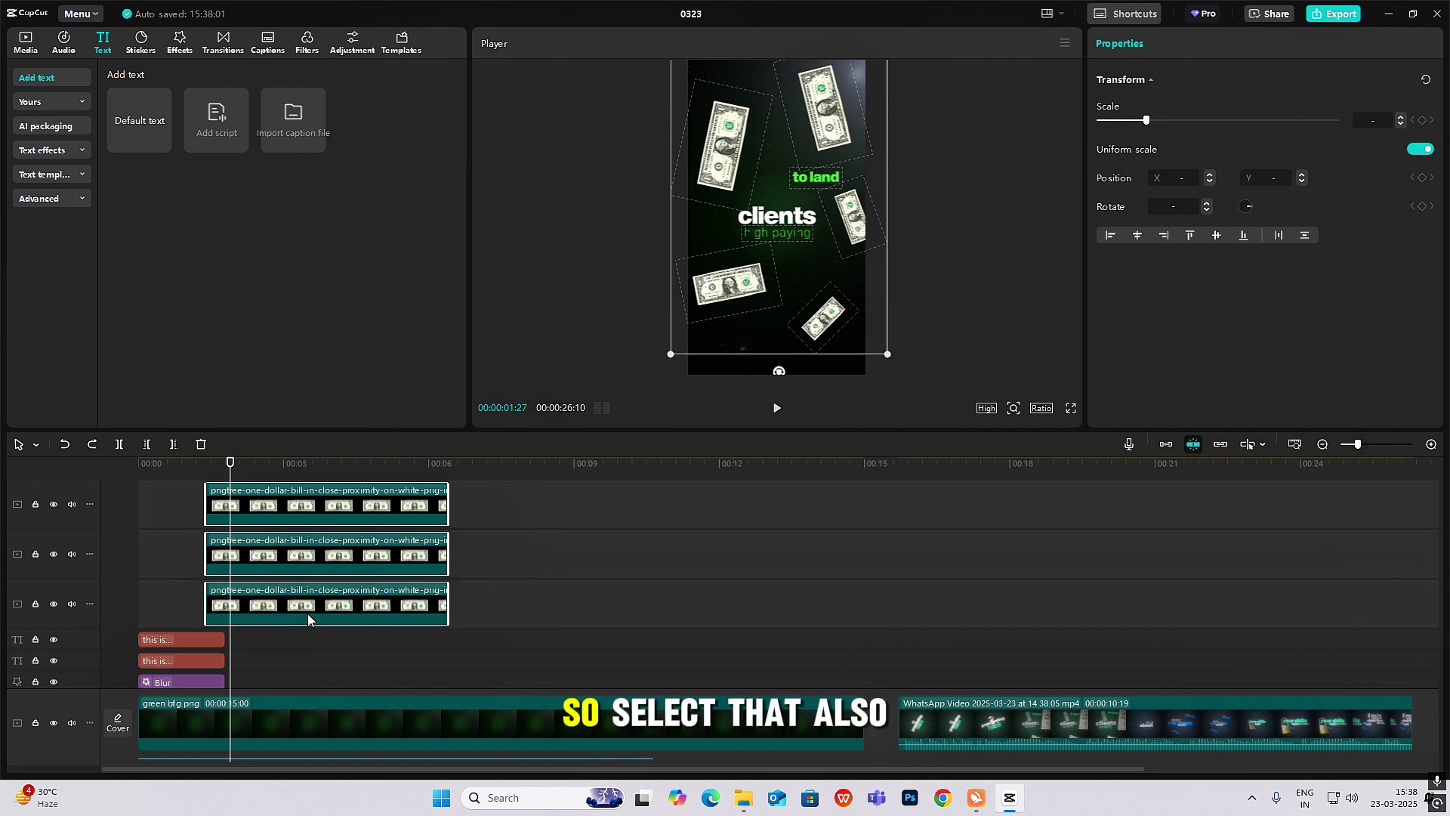
scroll(307, 614, up, 2)
key(alt+g)
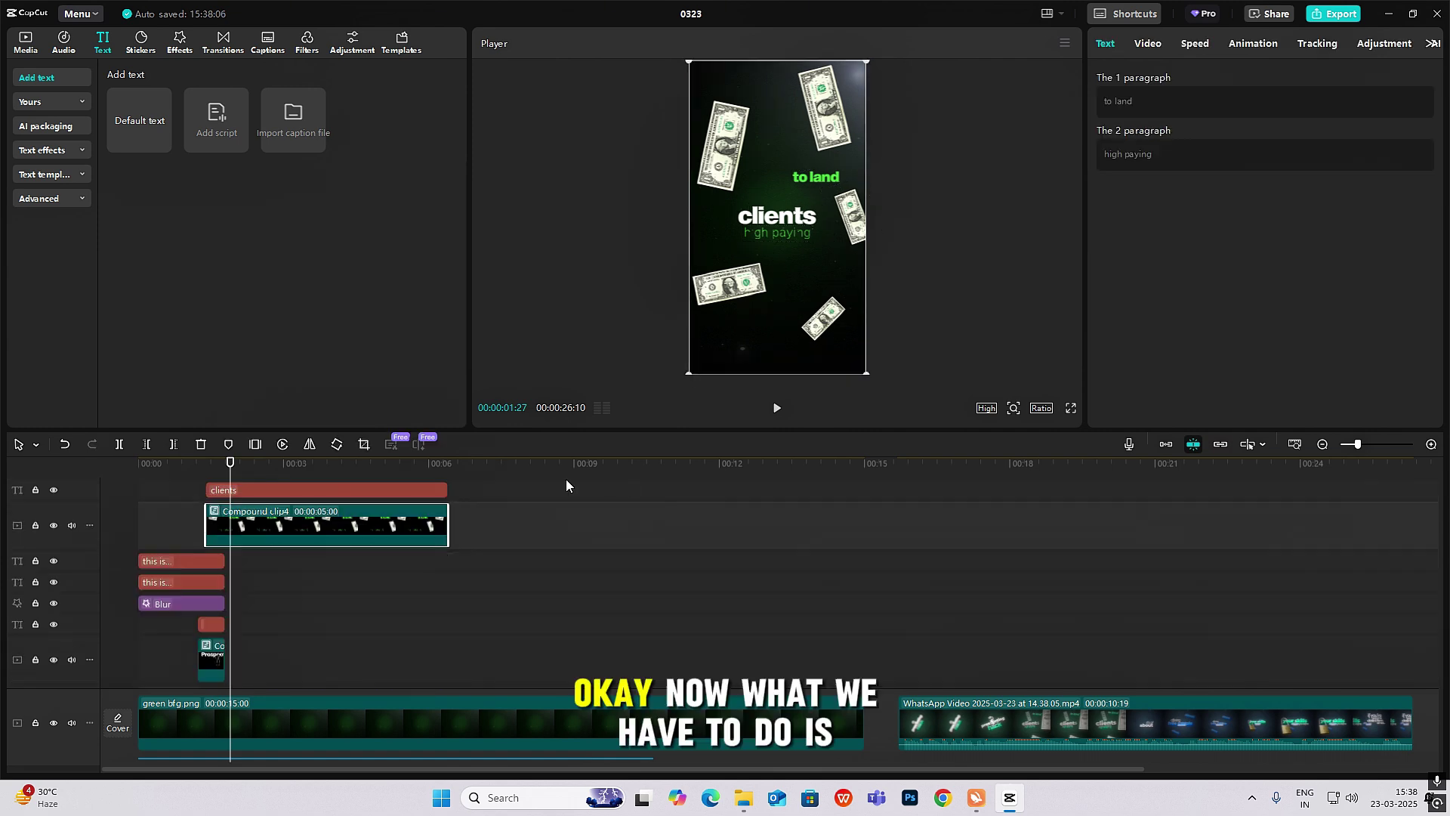
- Keyframe the currency compound clip's transform at 00:00:01:12 and scale it up with a second keyframe at 00:00:03:26
click(192, 486)
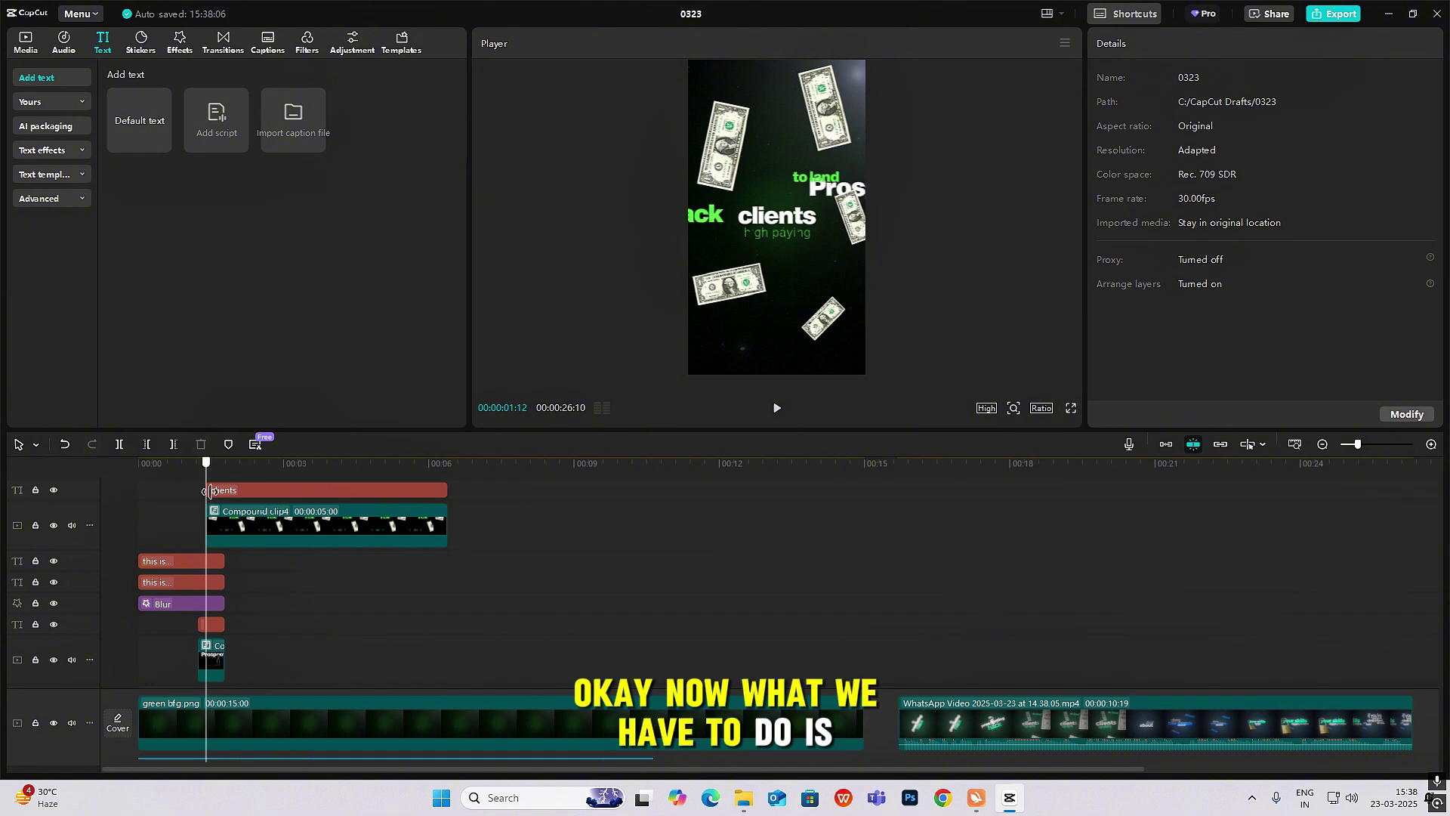
click(215, 525)
click(1149, 44)
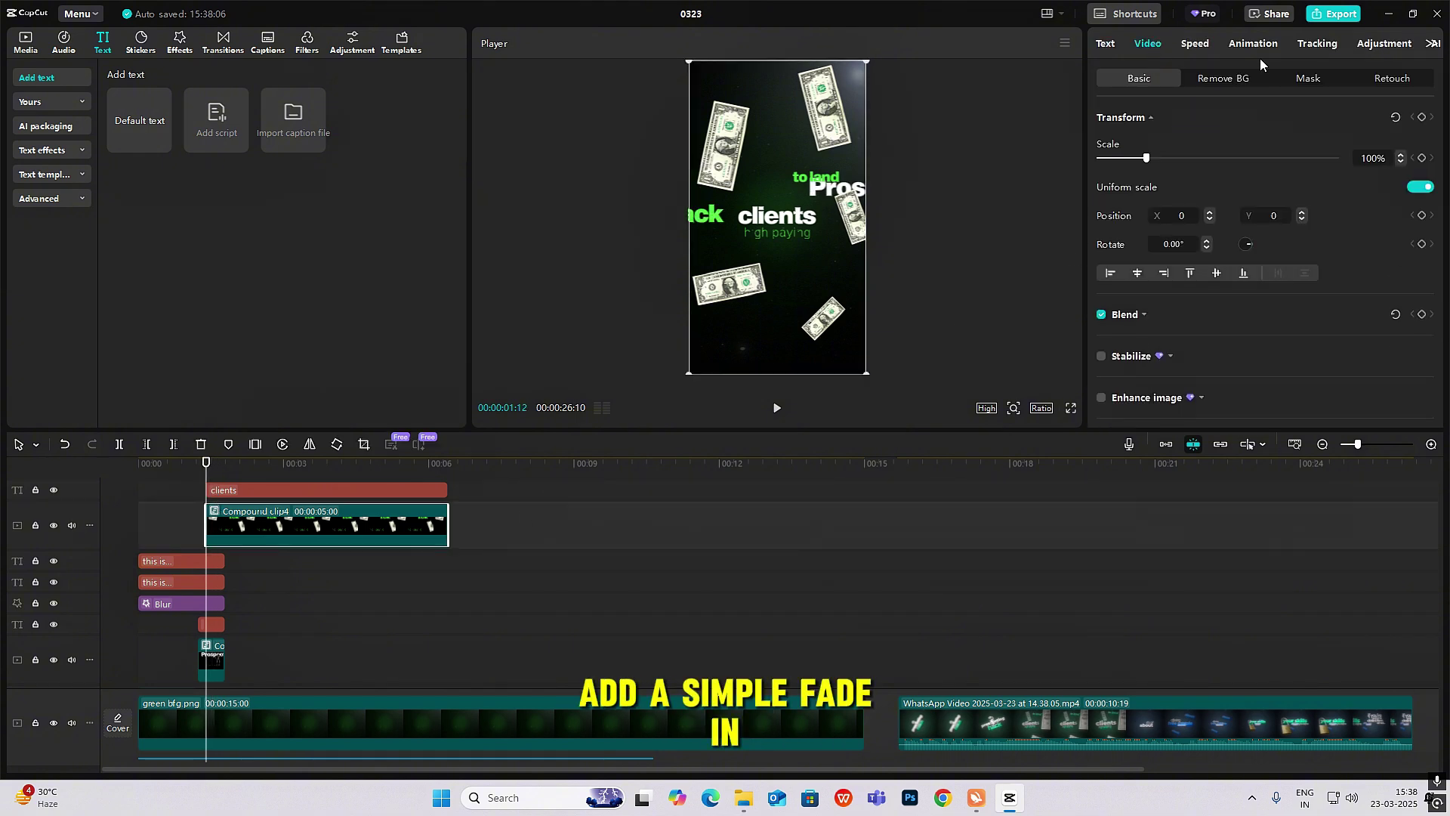
click(1423, 118)
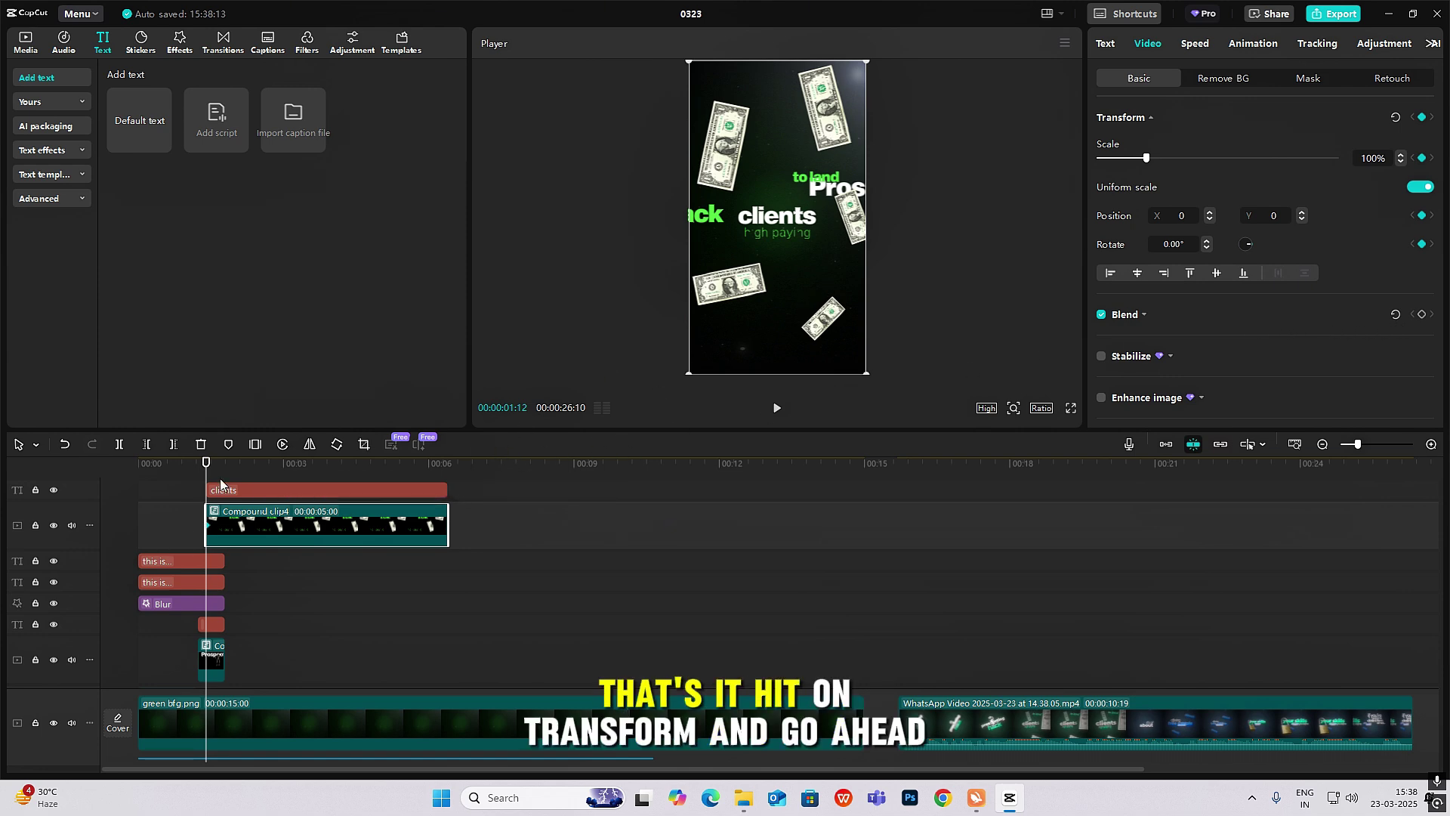
drag(212, 468, 224, 475)
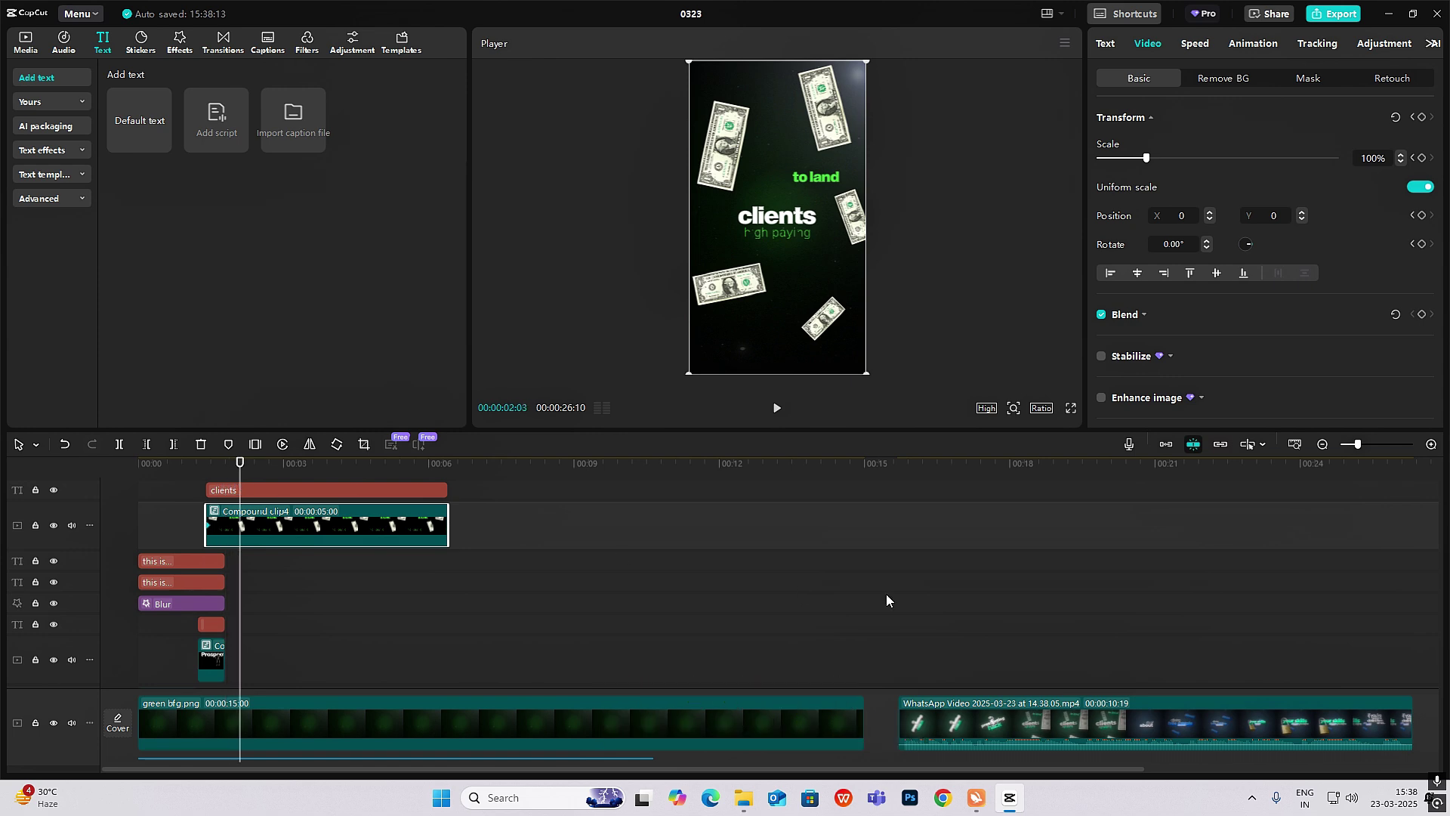
drag(982, 615, 198, 649)
scroll(286, 600, down, 3)
scroll(249, 597, up, 3)
- Apply the Cubic Out curve to the currency compound clip's scale keyframes and play the zoom
click(249, 544)
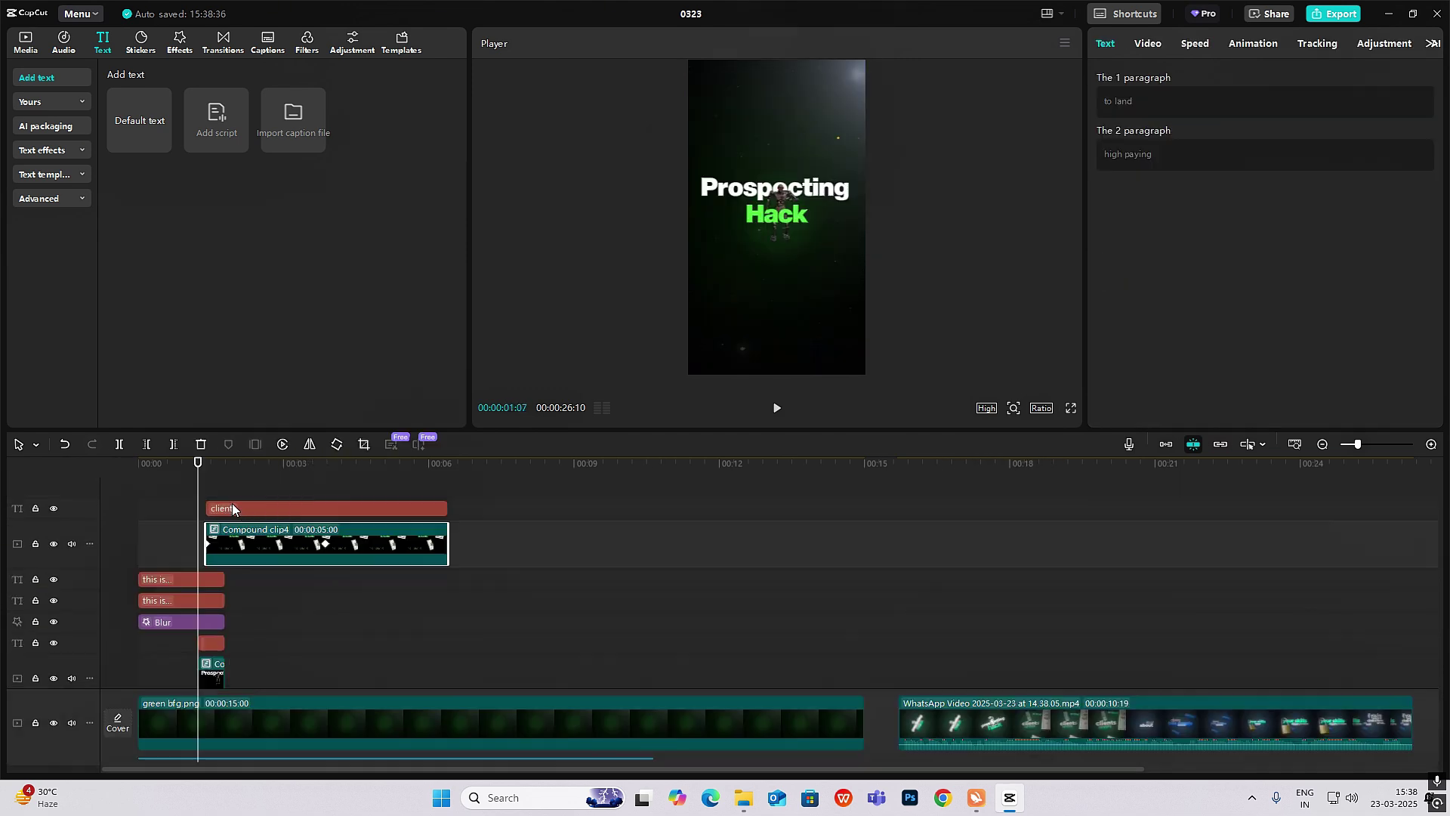
click(314, 556)
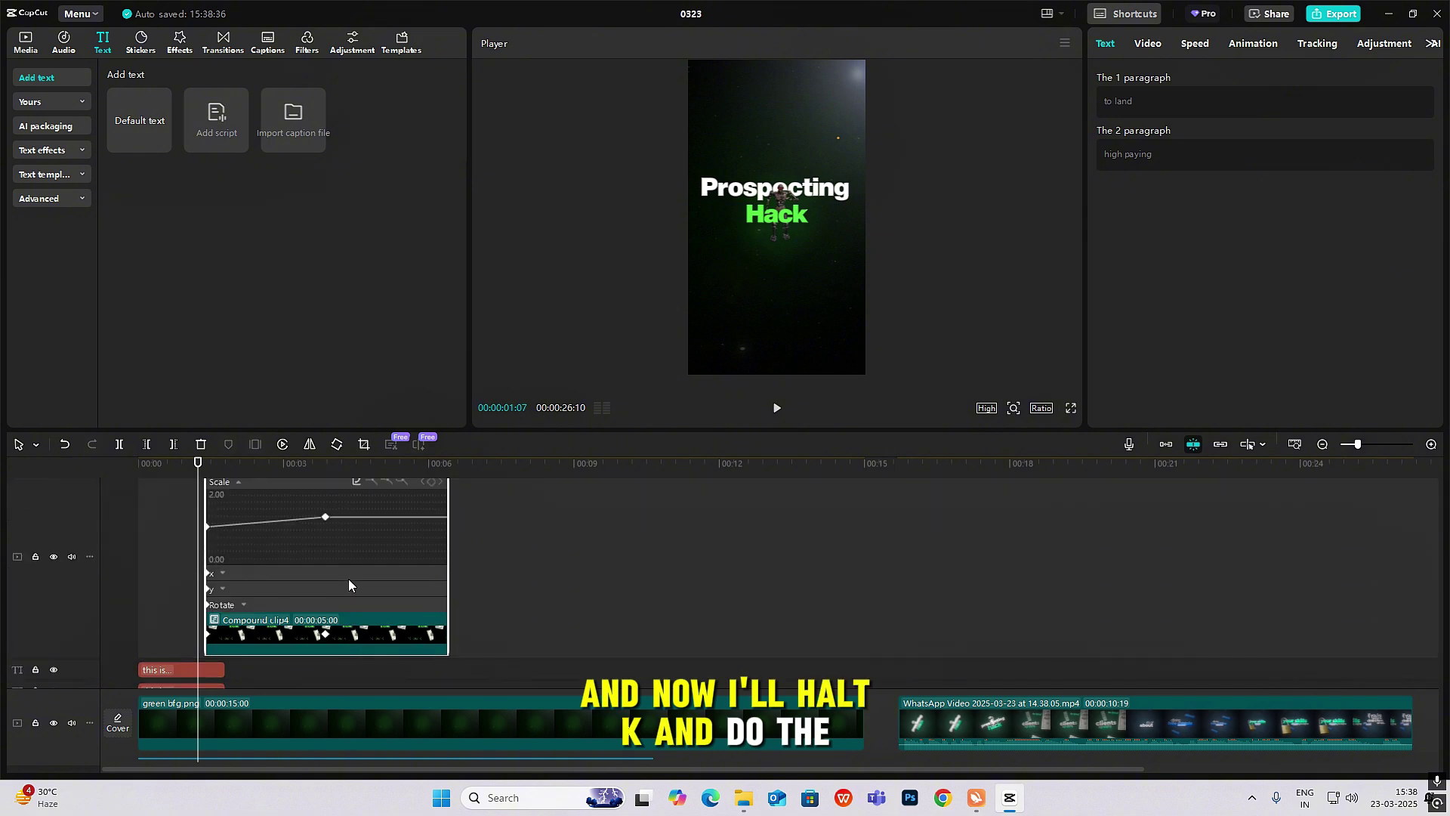
click(357, 482)
click(458, 604)
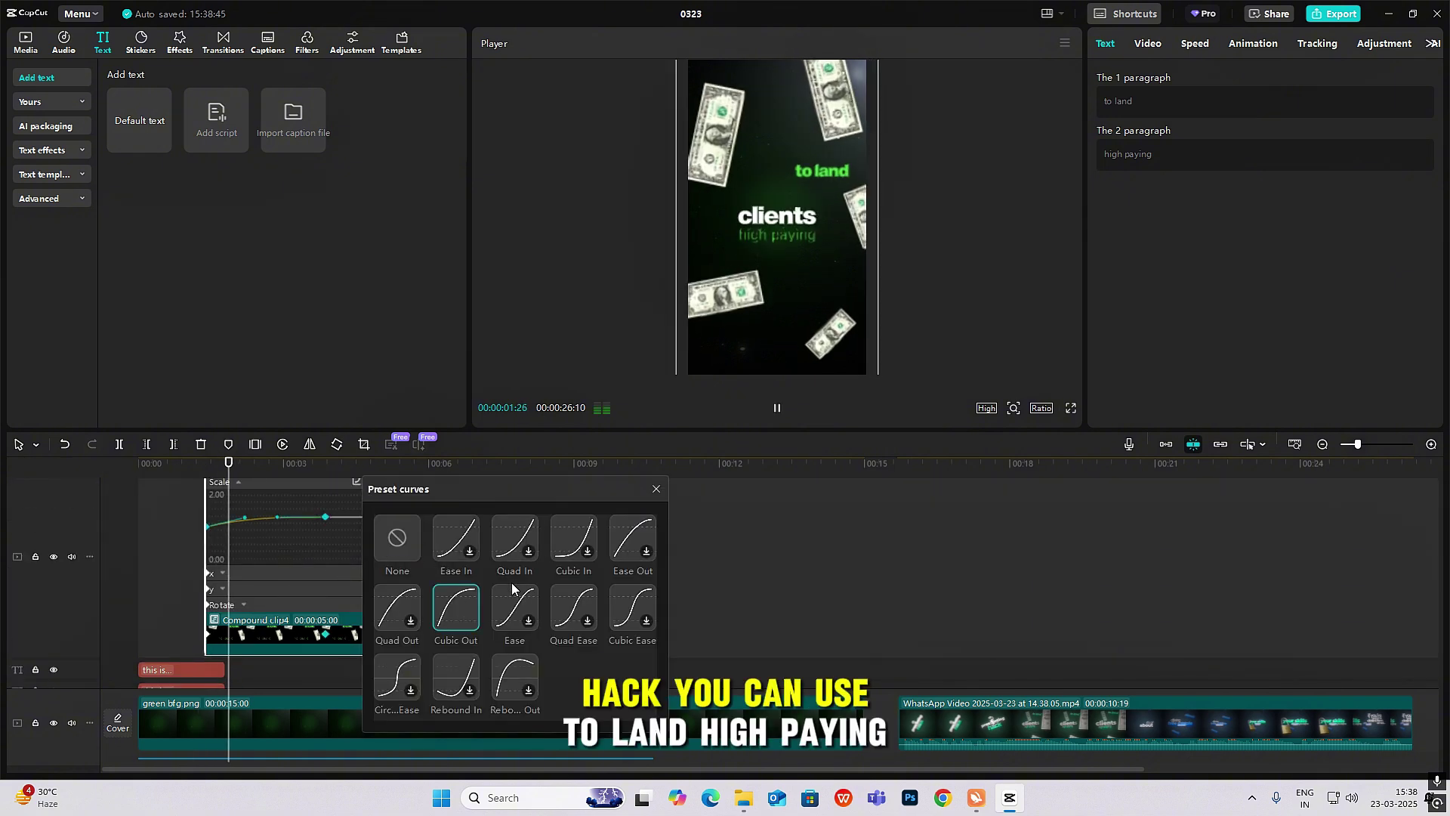
click(656, 490)
key(space)
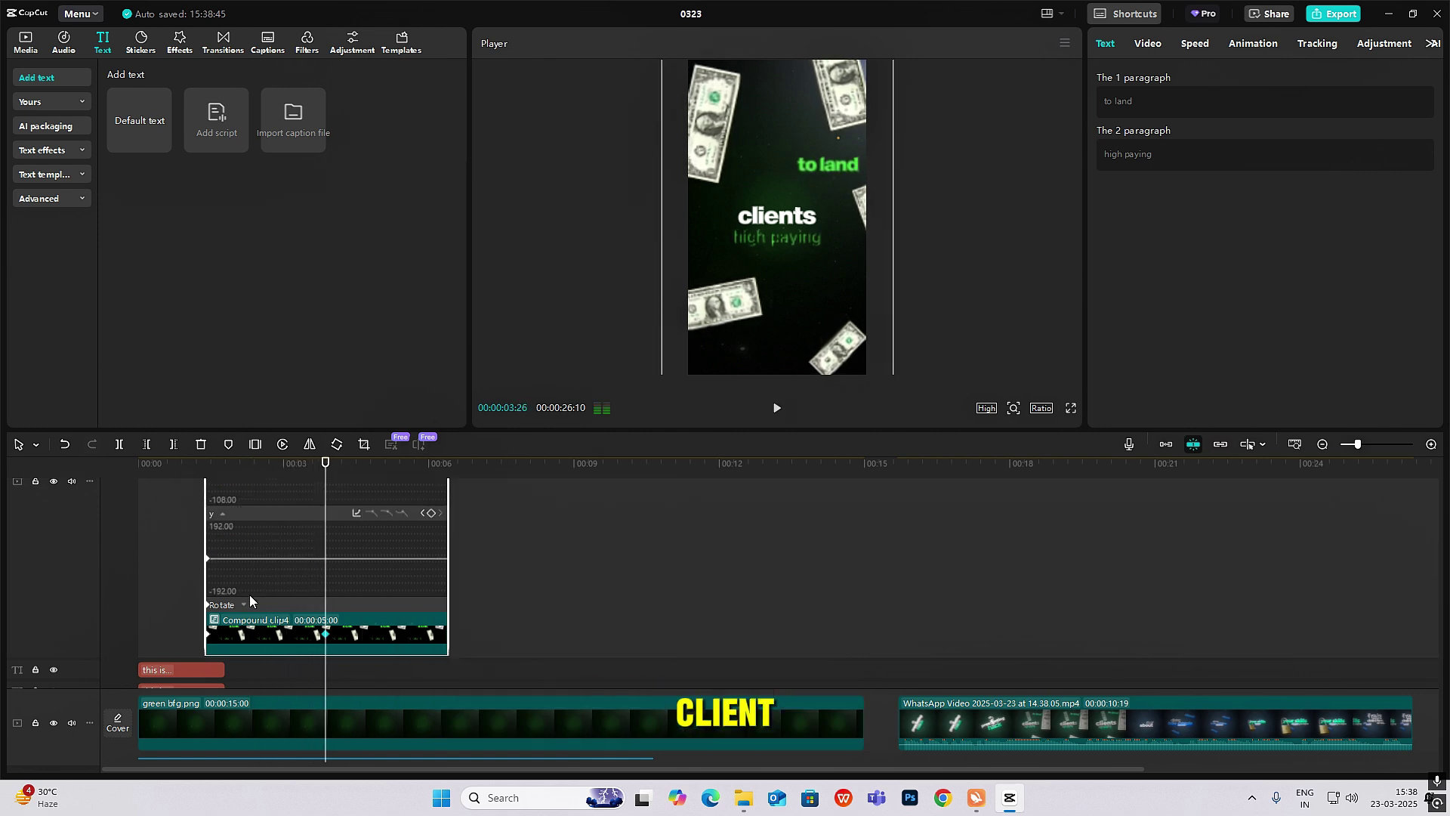
- Close the keyframe graphs and give the currency compound clip a Fade In entrance animation
click(252, 609)
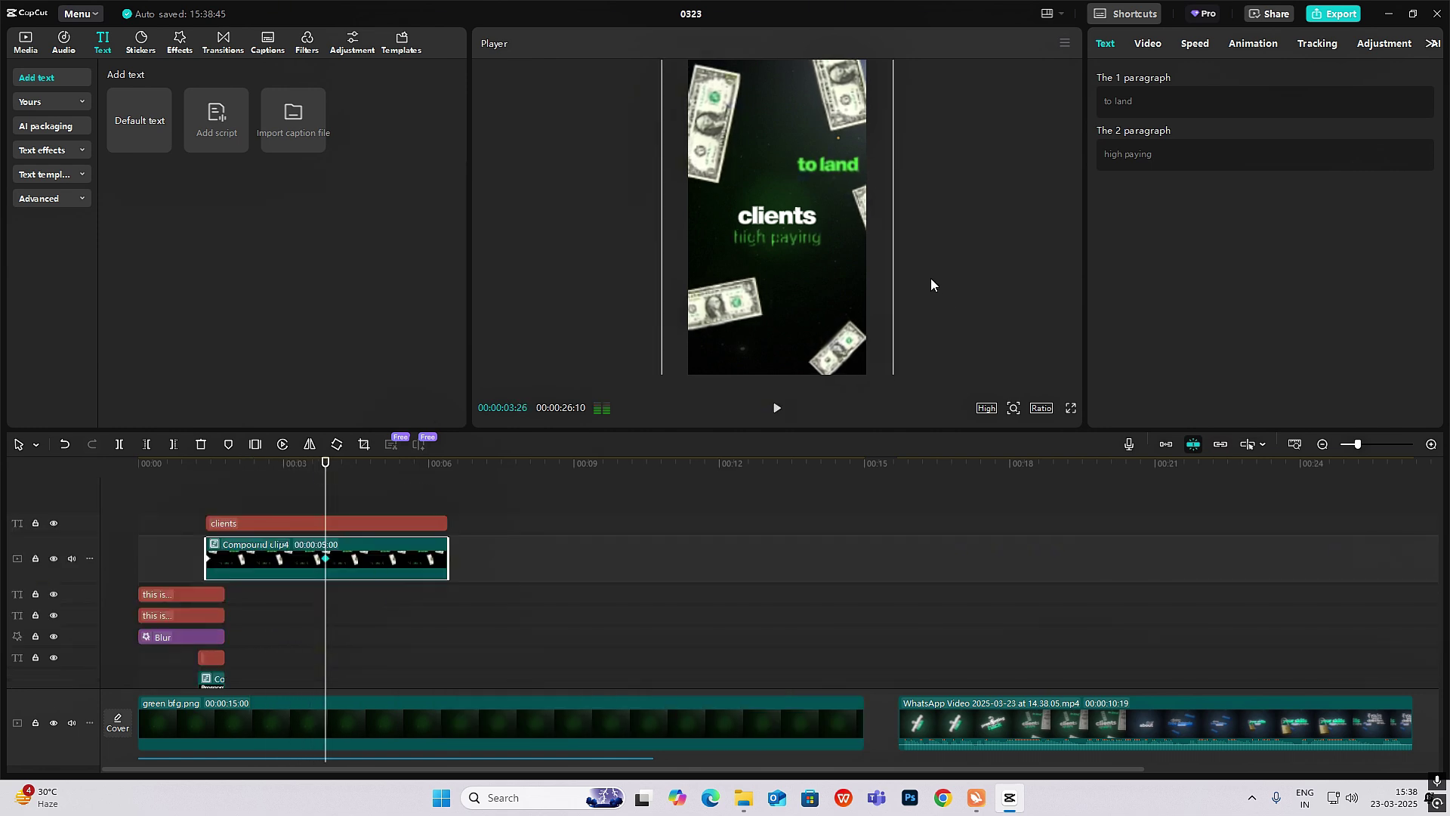
click(1154, 47)
click(1248, 45)
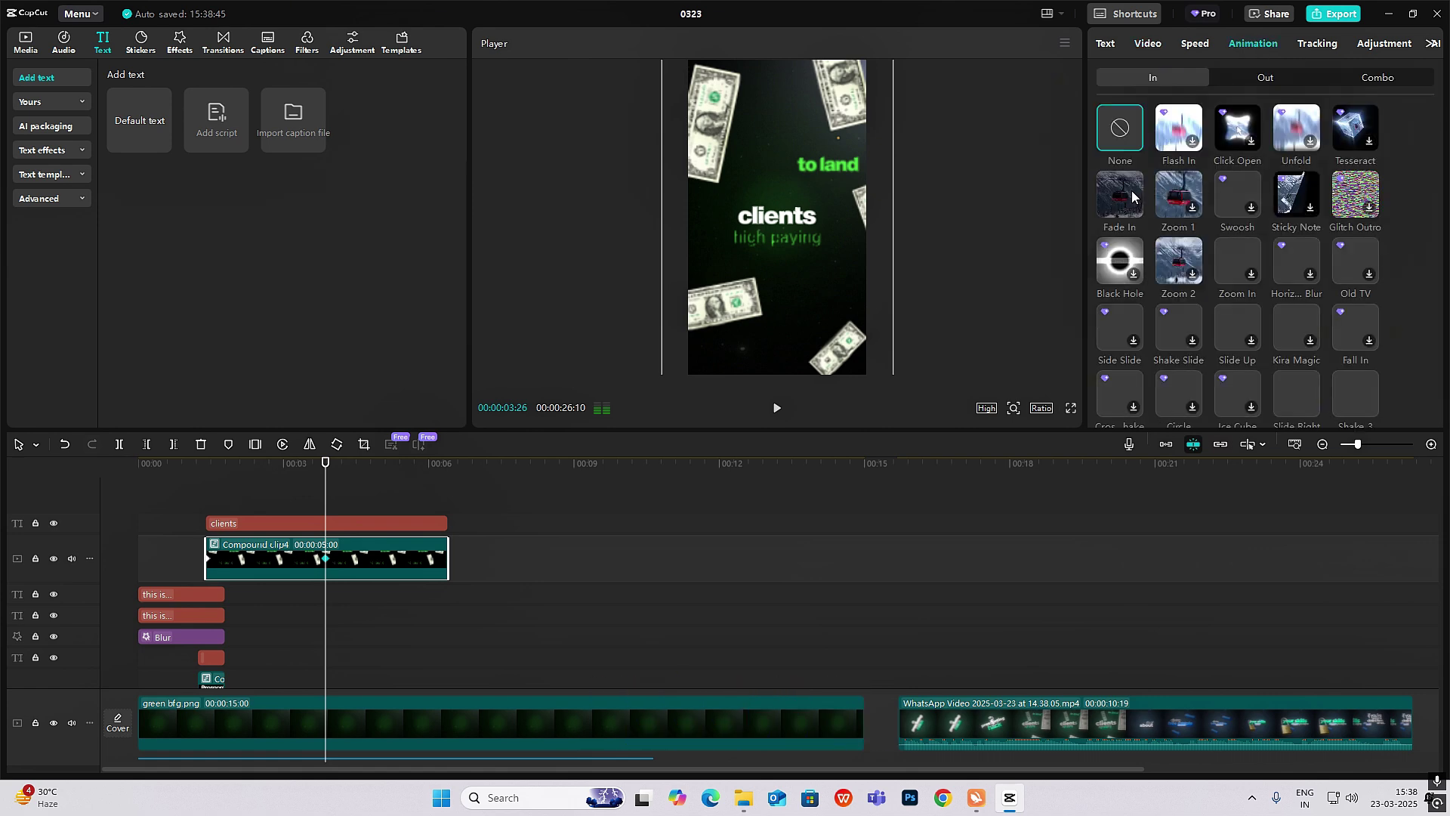
- Add a transform keyframe to the "clients" text at its start, 00:00:01:12
click(213, 508)
click(208, 506)
click(234, 523)
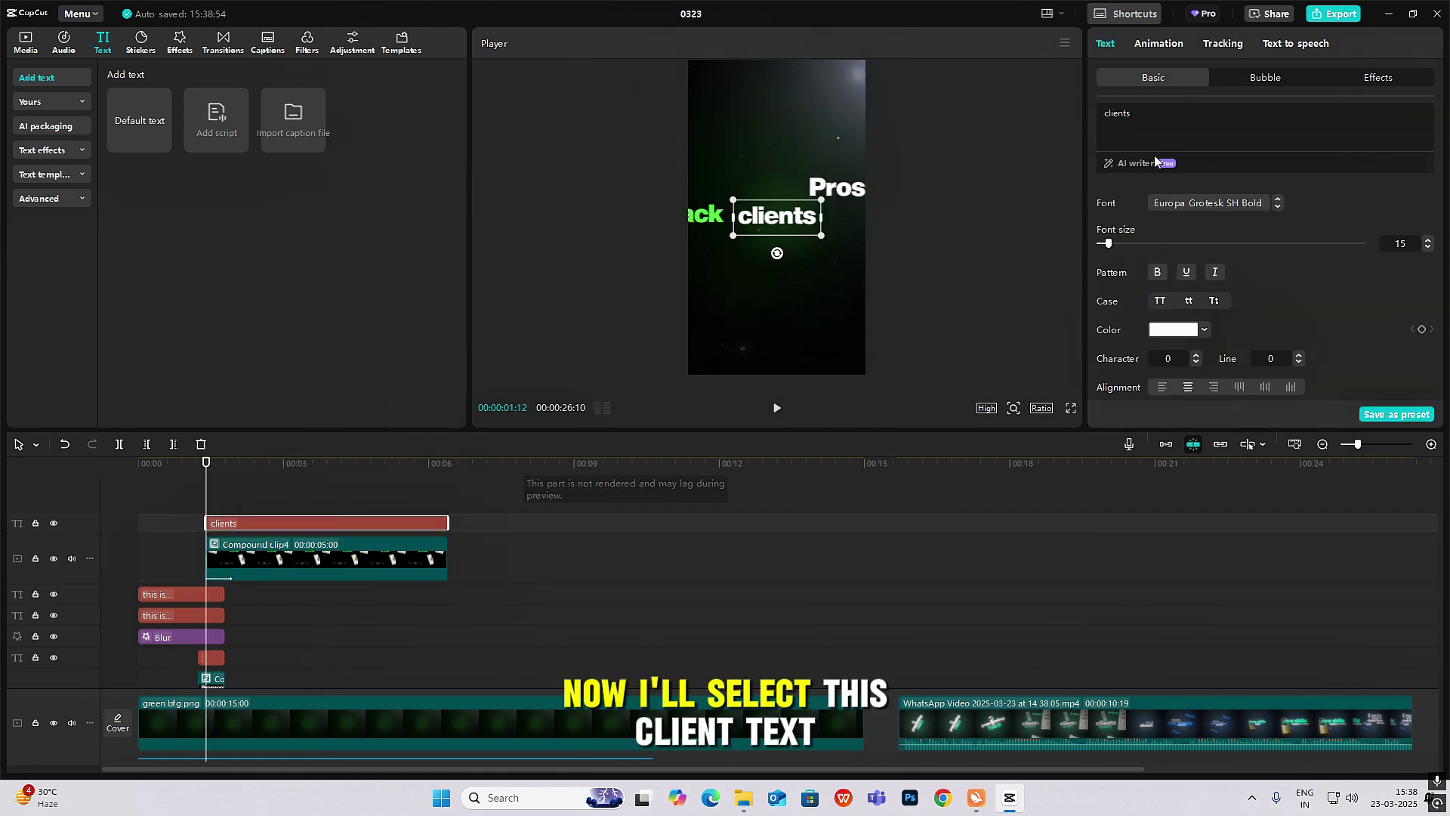
click(1151, 43)
click(1107, 46)
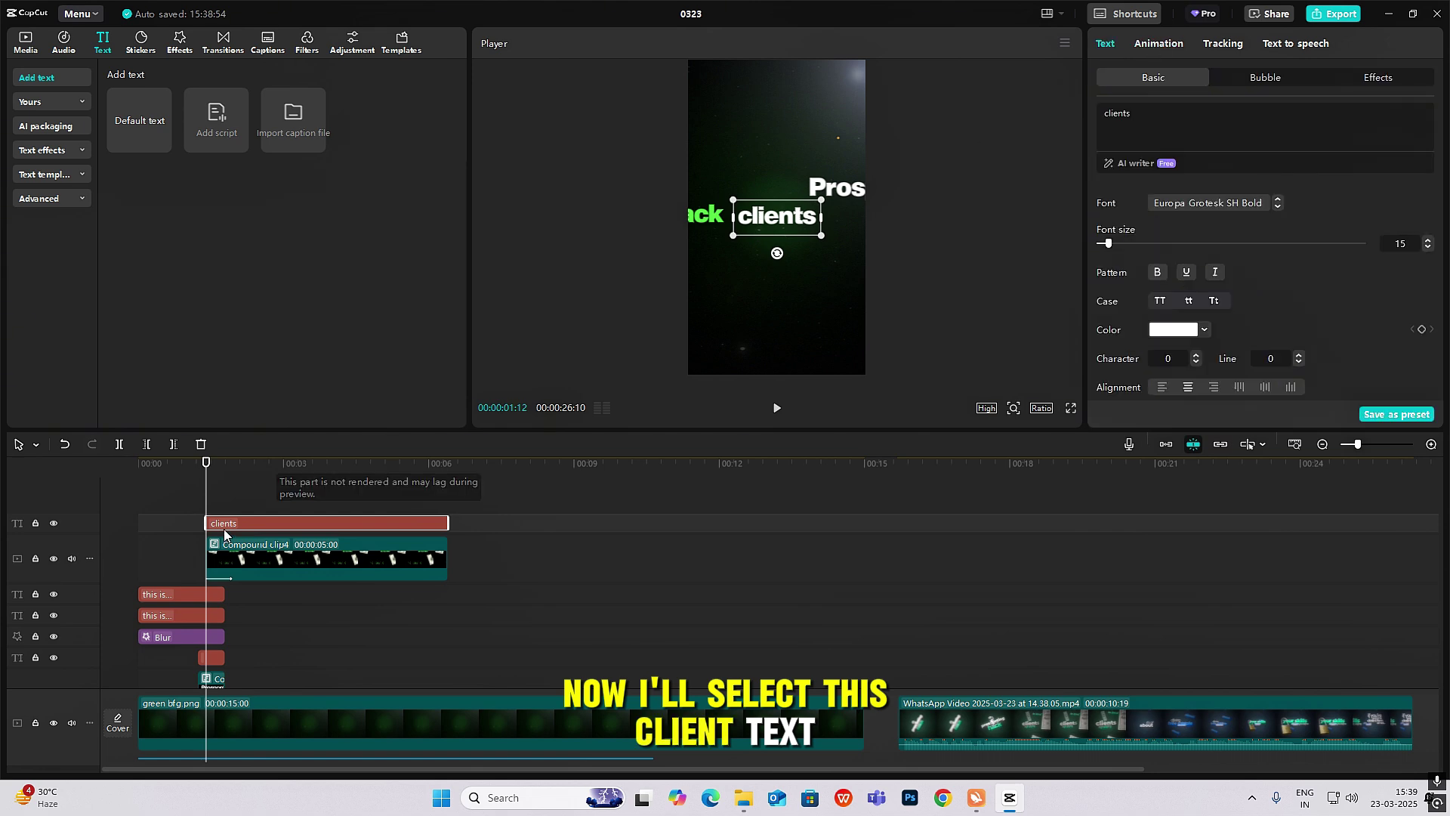
scroll(1408, 342, down, 5)
scroll(1408, 343, up, 1)
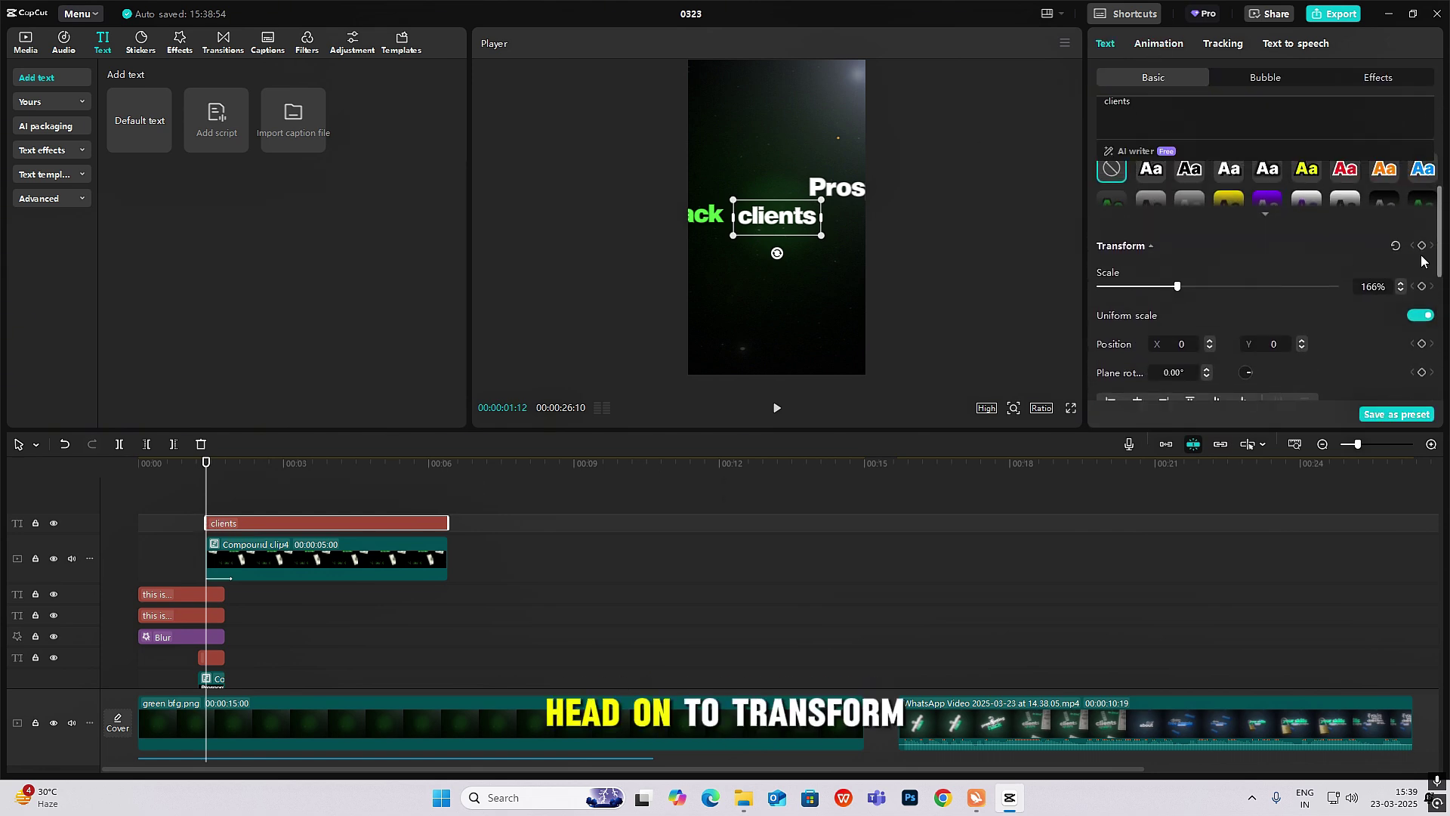
- Add a second transform keyframe to the "clients" text at 00:00:03:26 and scale the text up to 201%
click(227, 562)
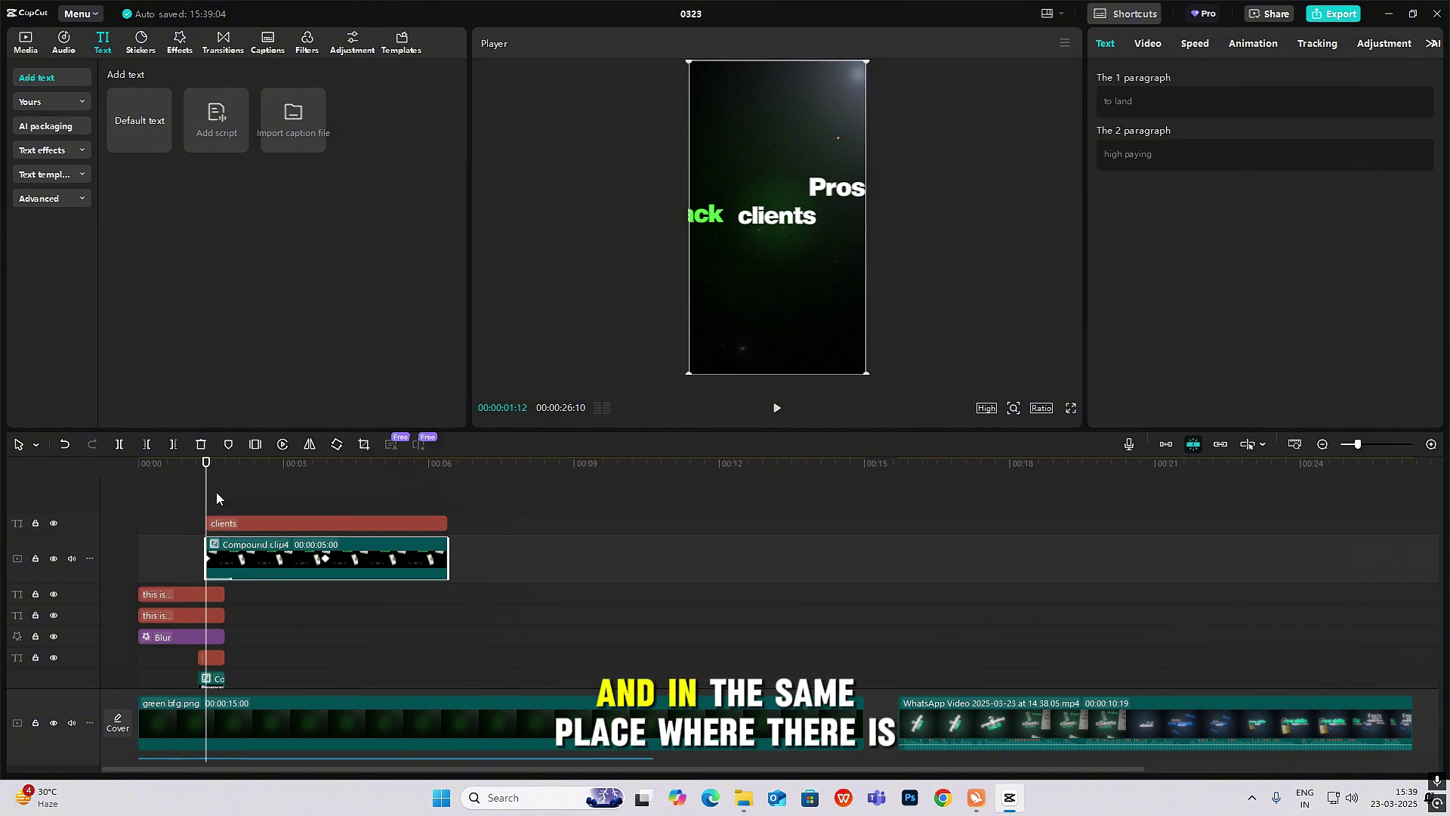
drag(271, 505, 323, 518)
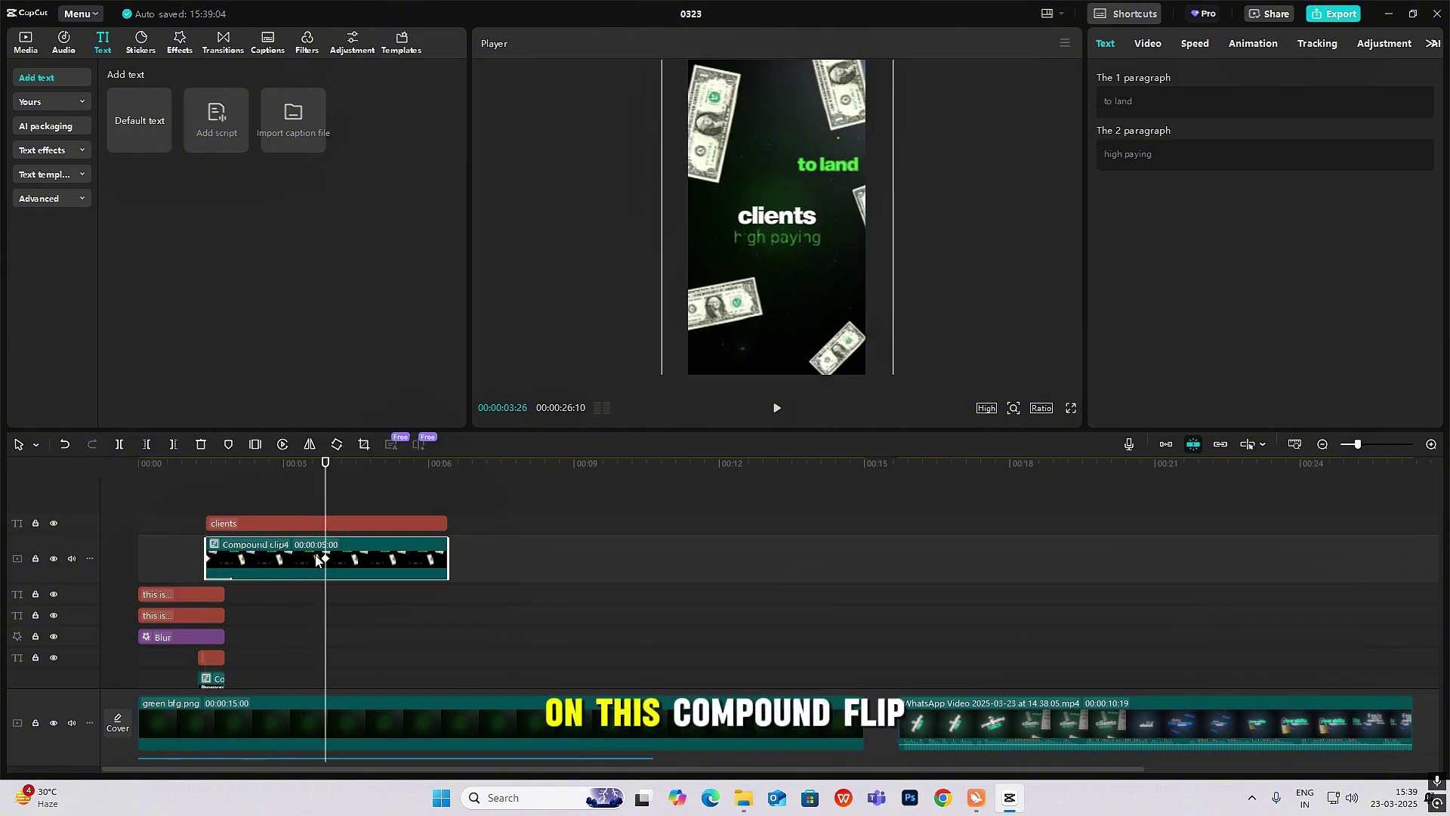
click(348, 522)
scroll(1390, 279, down, 2)
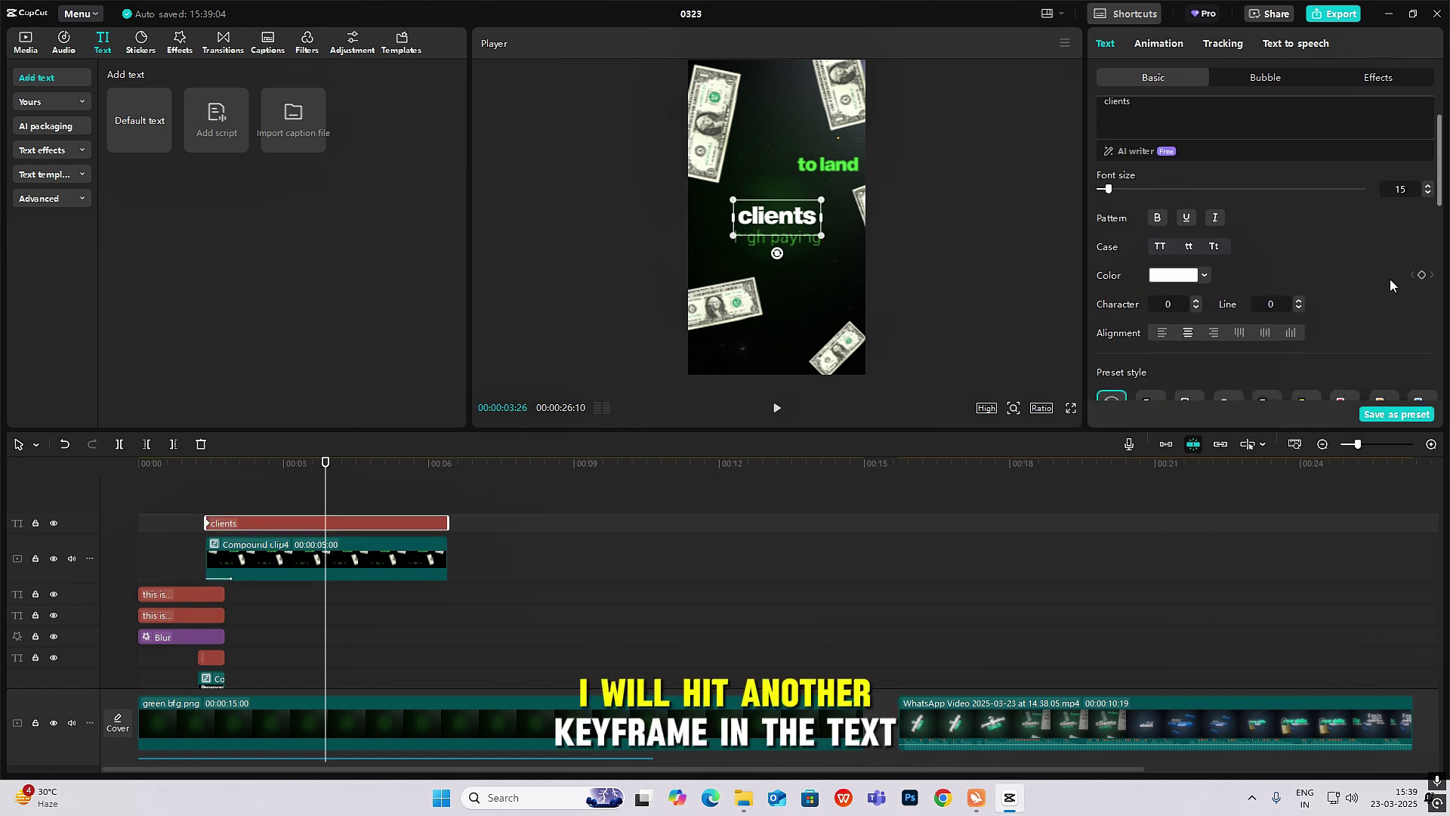
scroll(1414, 287, down, 2)
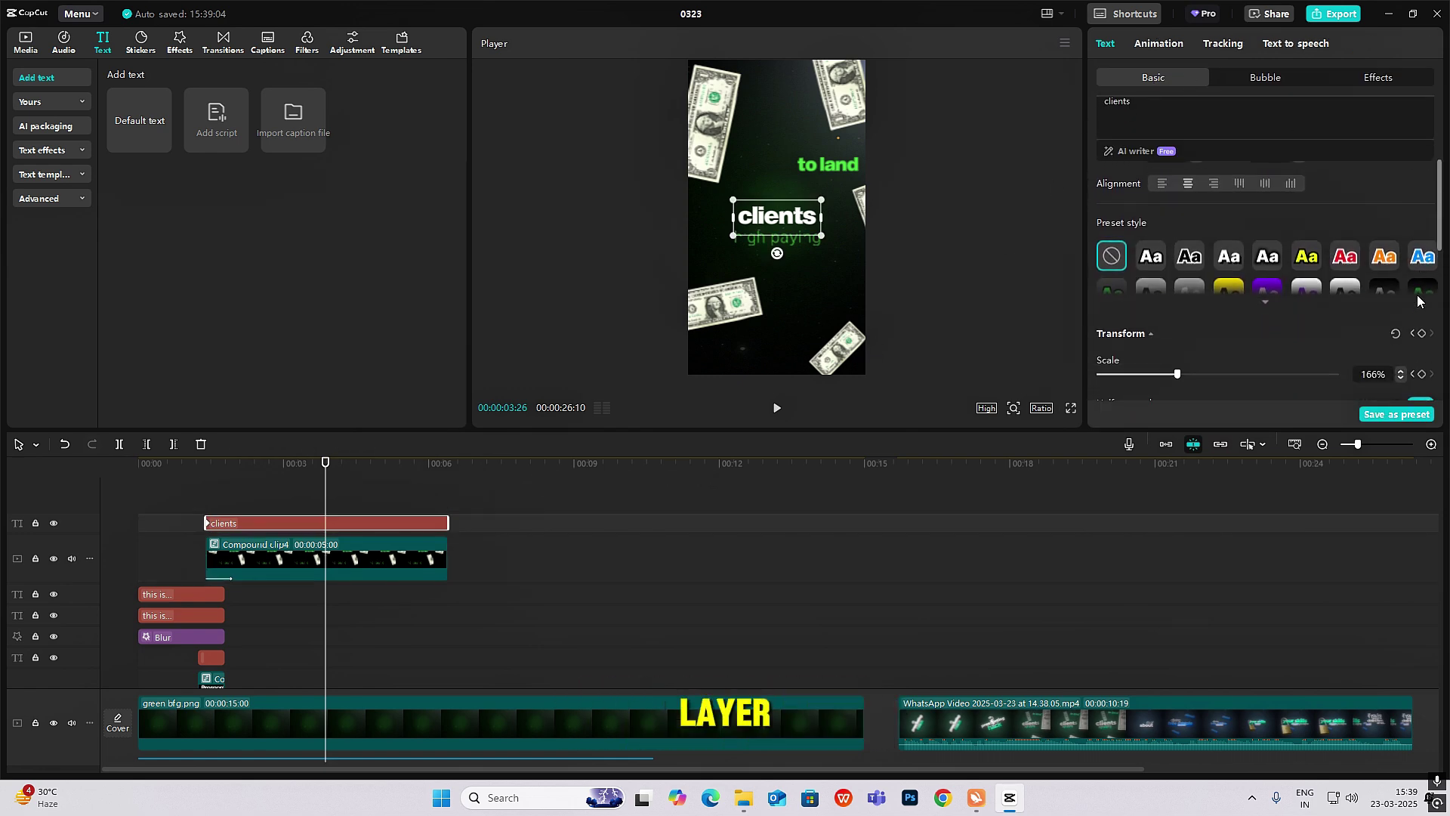
click(1421, 319)
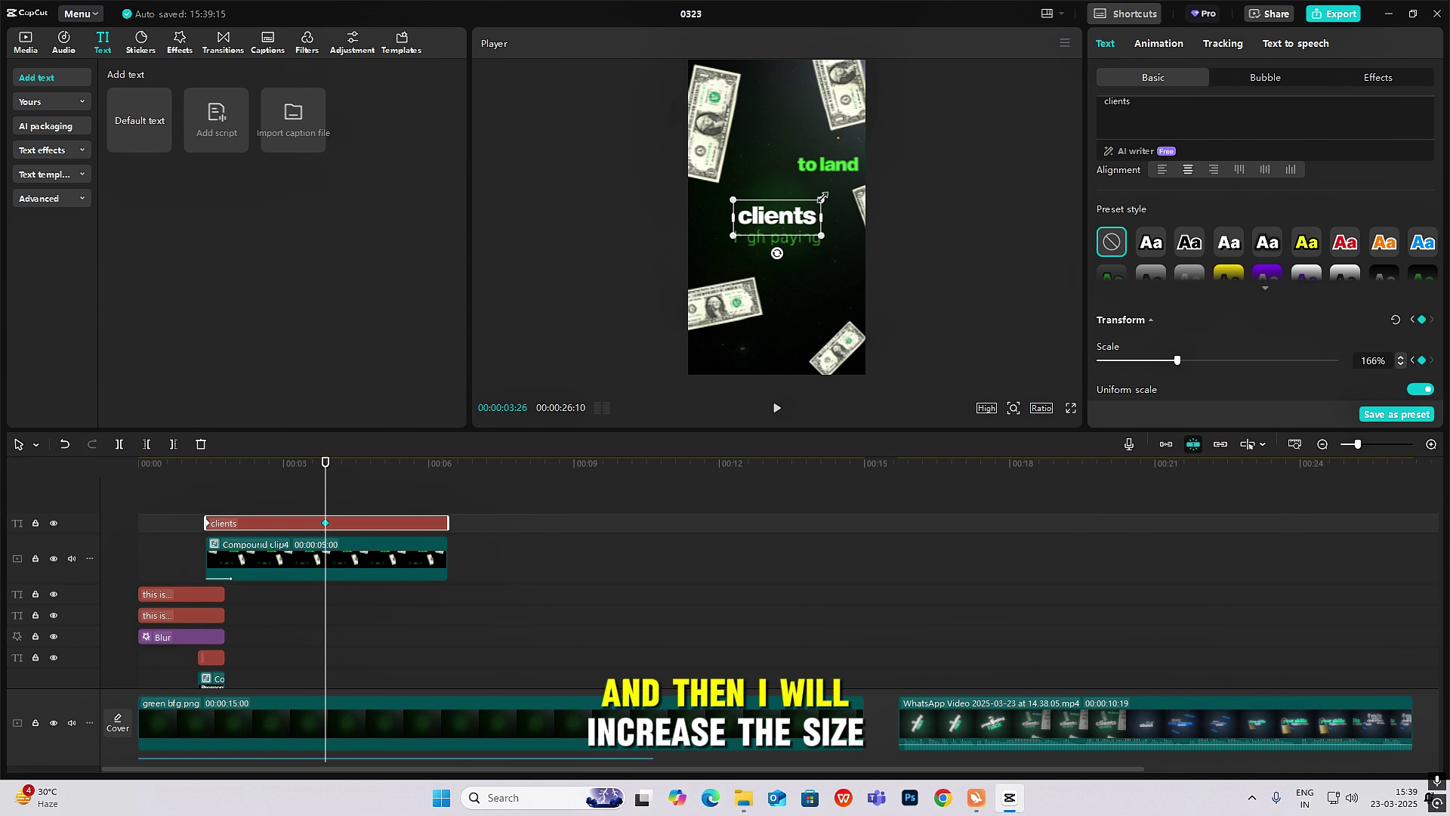
drag(823, 197, 842, 192)
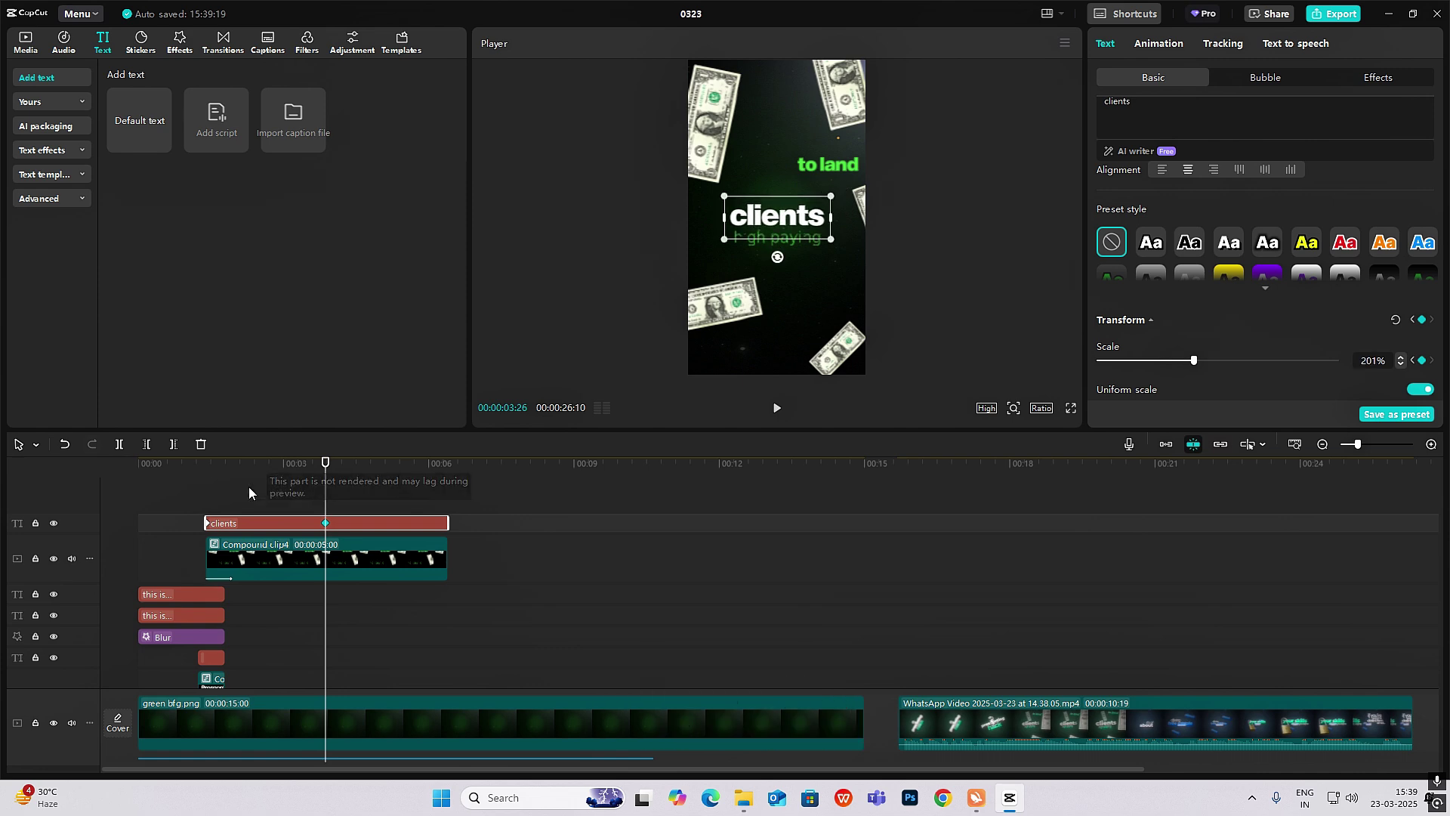
- Apply the Cubic Out curve to the "clients" text's scale keyframes, then close the keyframe graphs
click(280, 522)
scroll(266, 523, up, 2)
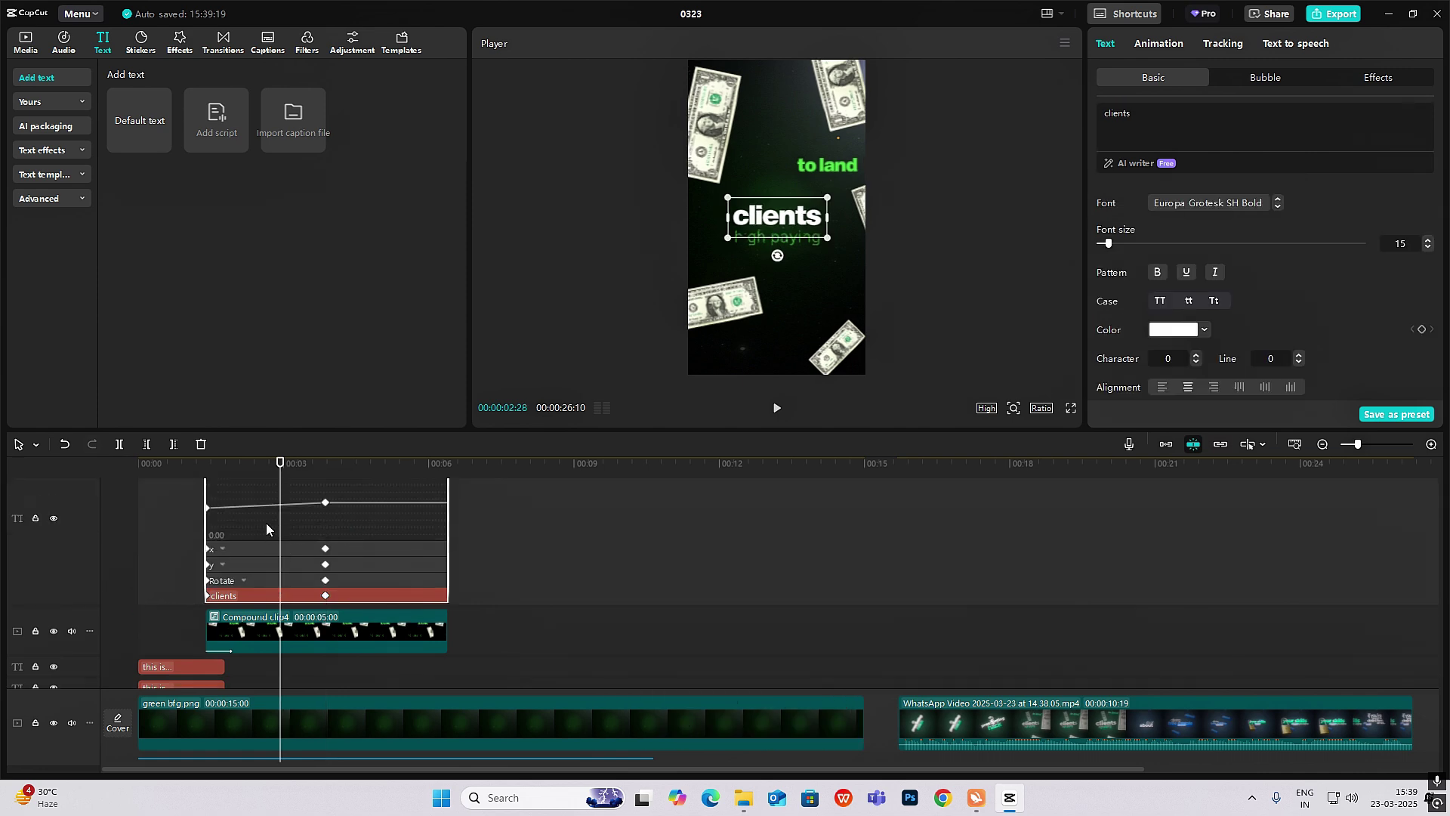
scroll(271, 521, up, 2)
click(356, 512)
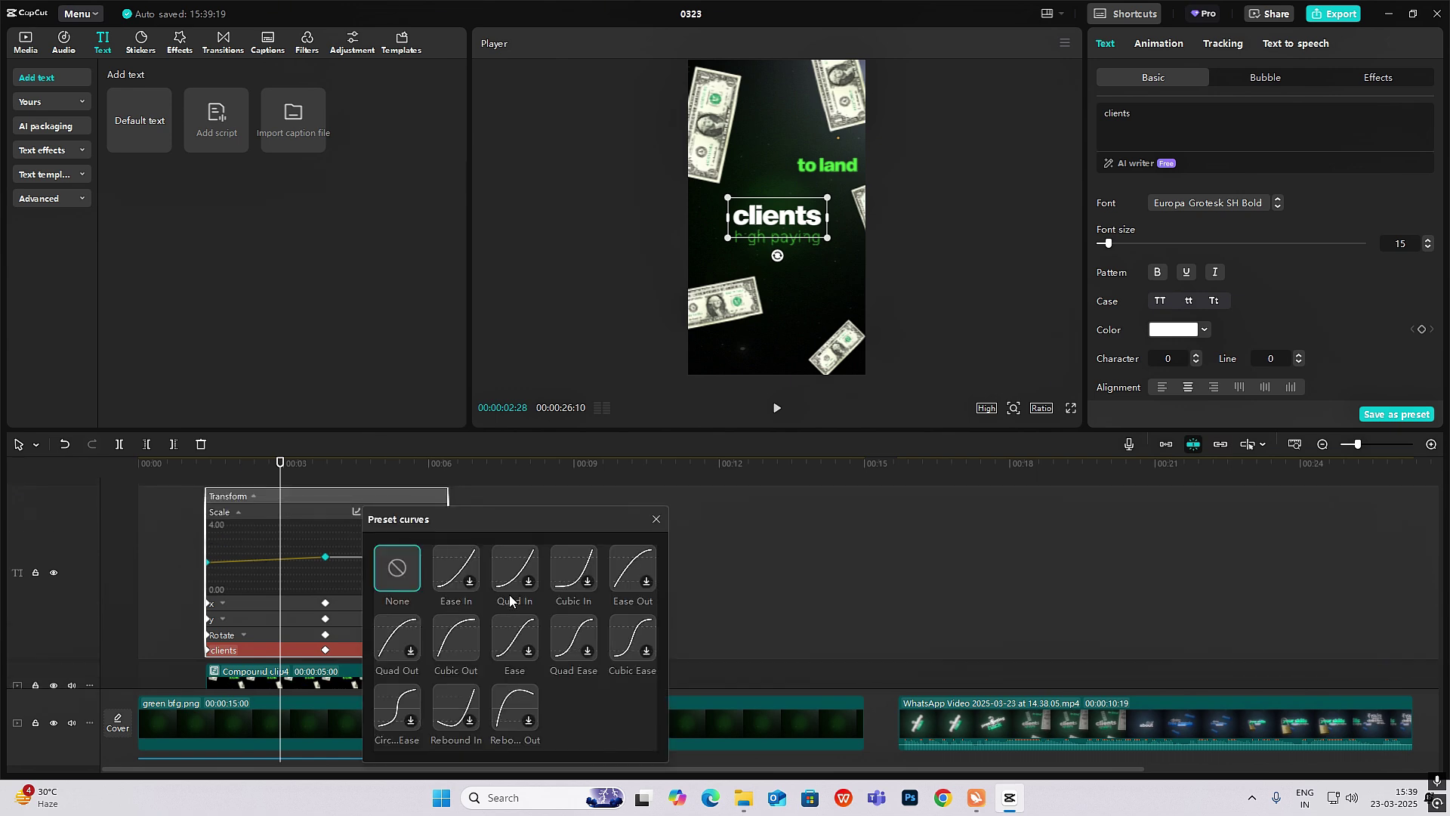
click(456, 639)
click(652, 523)
scroll(255, 597, down, 3)
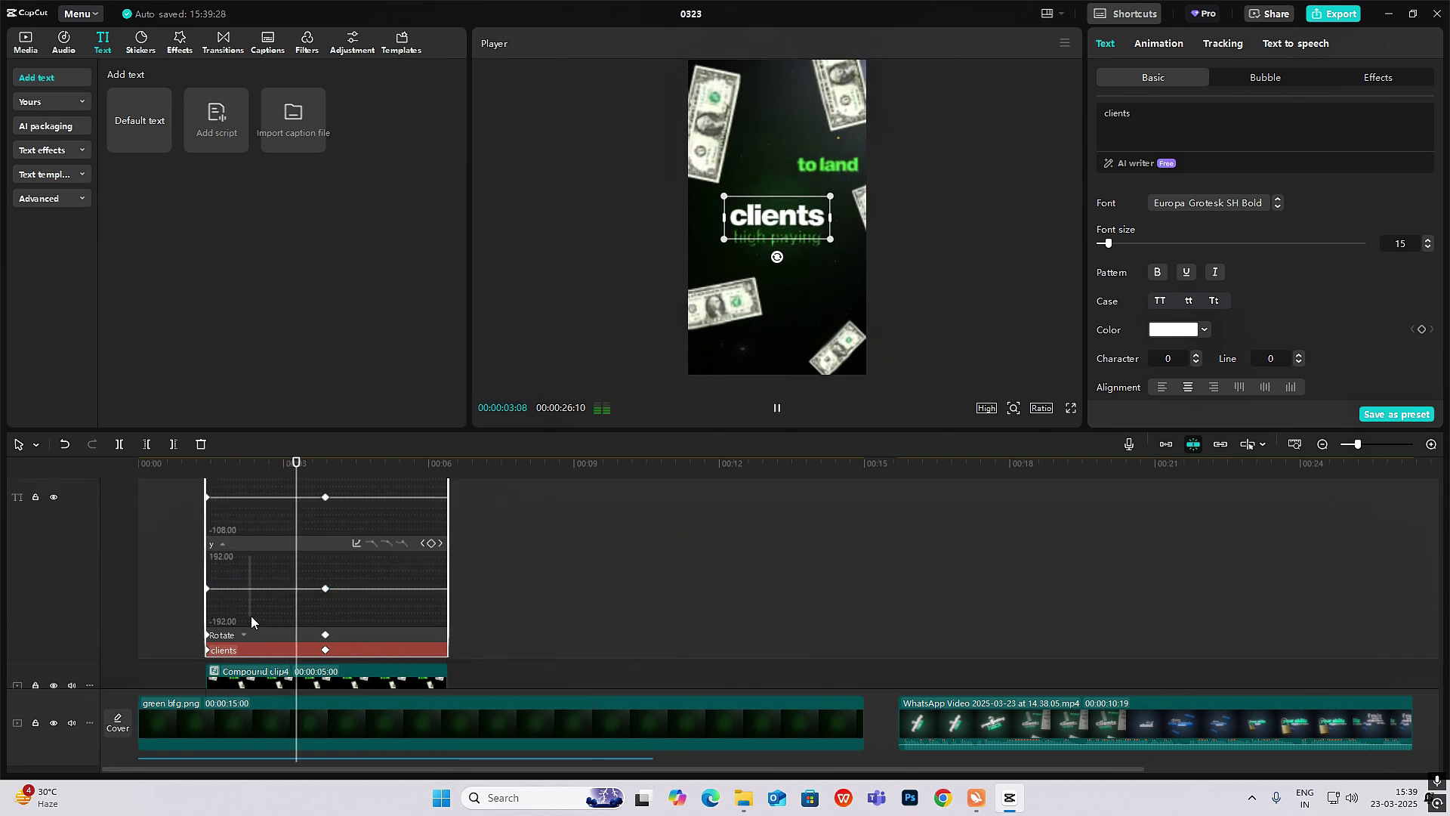
click(197, 509)
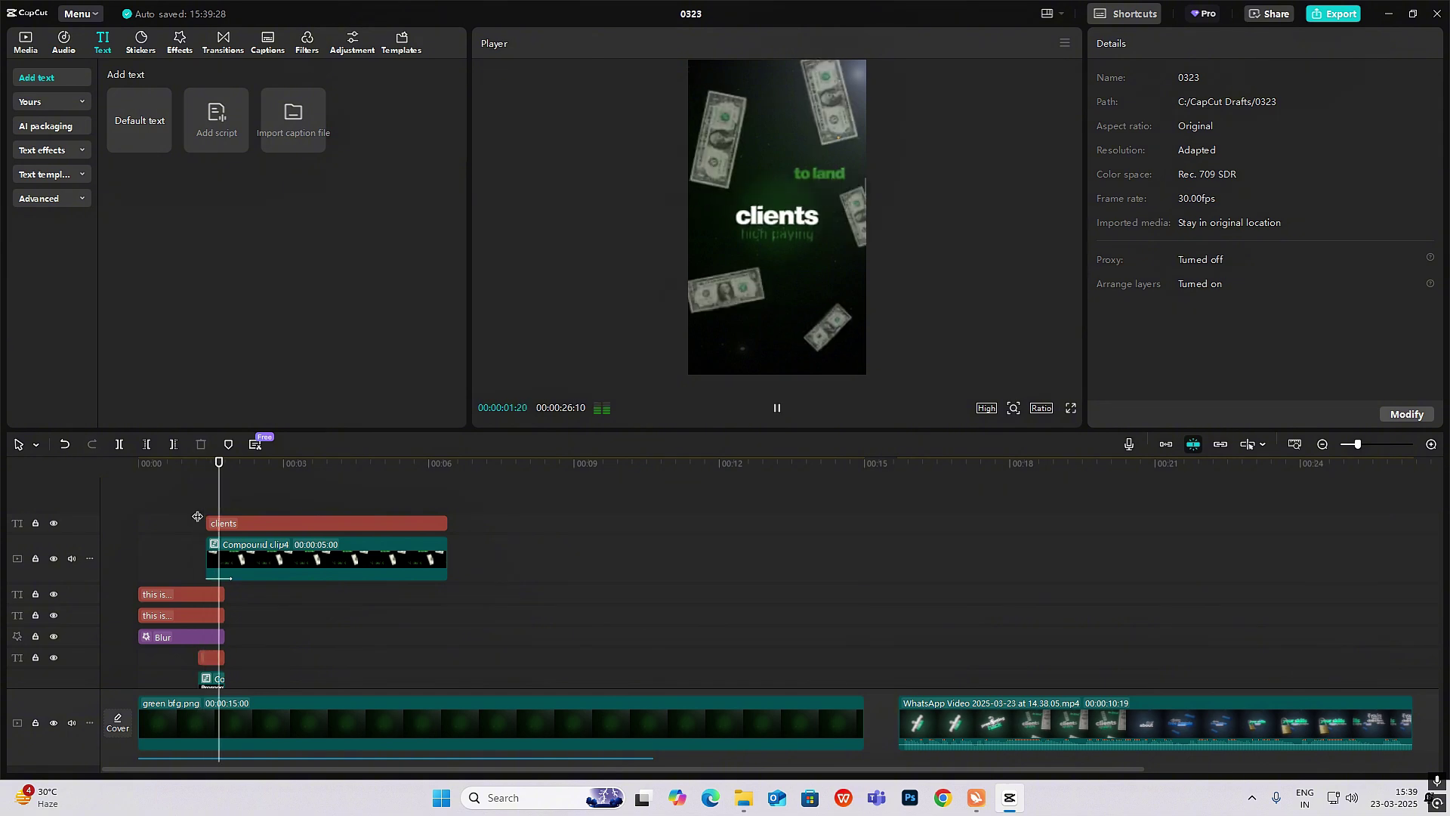
- Give the "clients" text the Type 2 entrance animation and play the scene
click(313, 521)
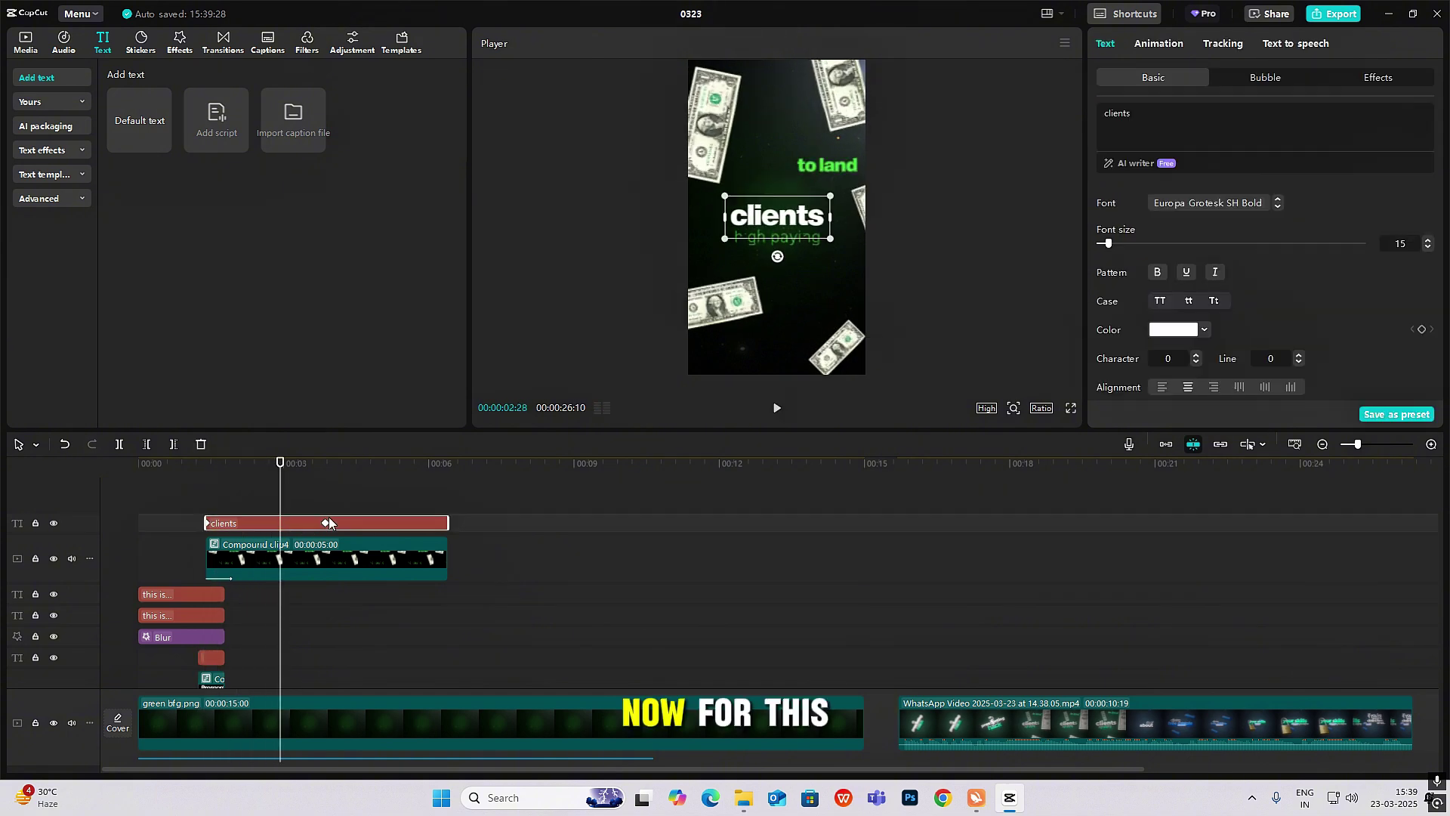
click(1159, 43)
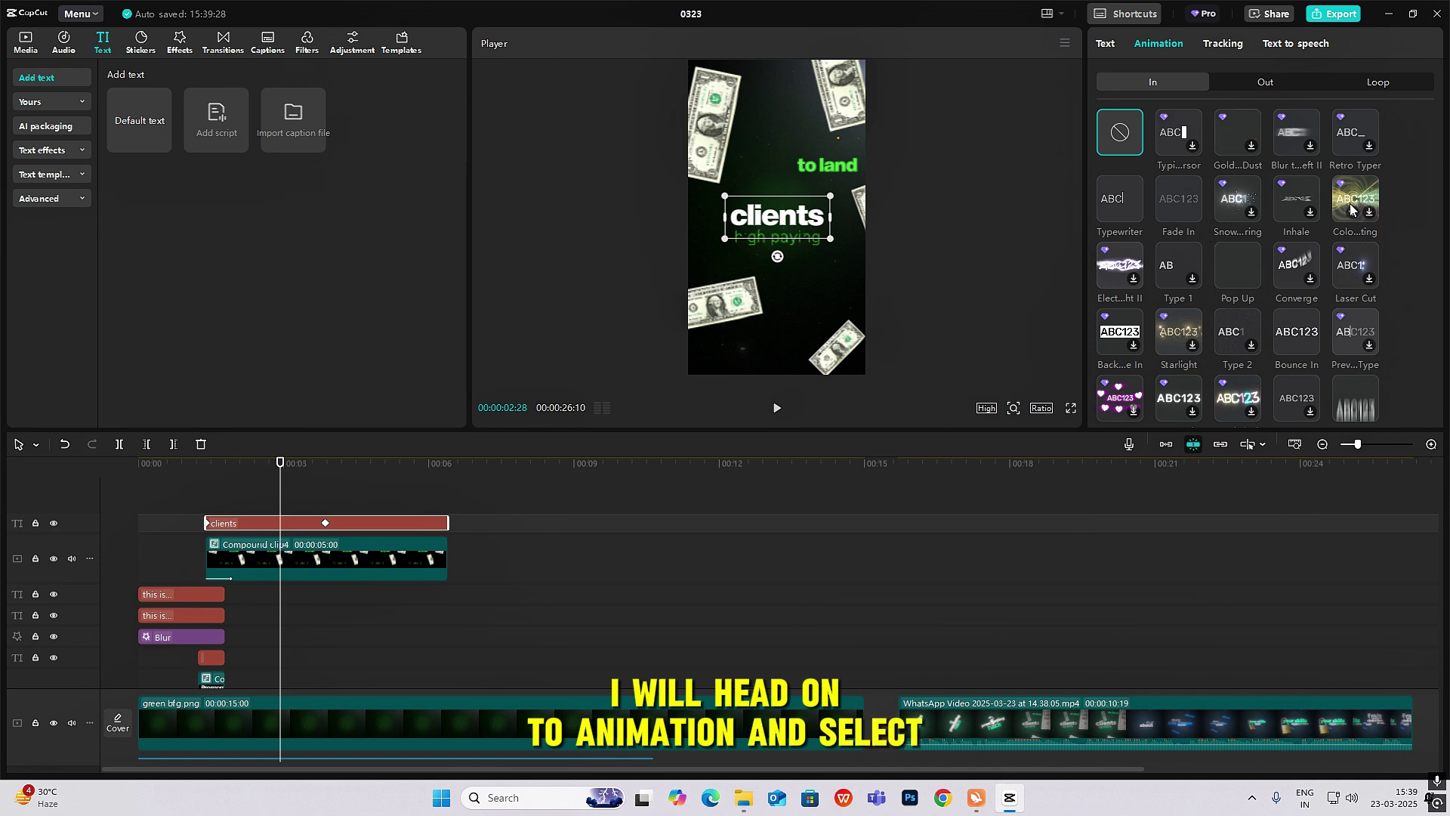
click(1235, 341)
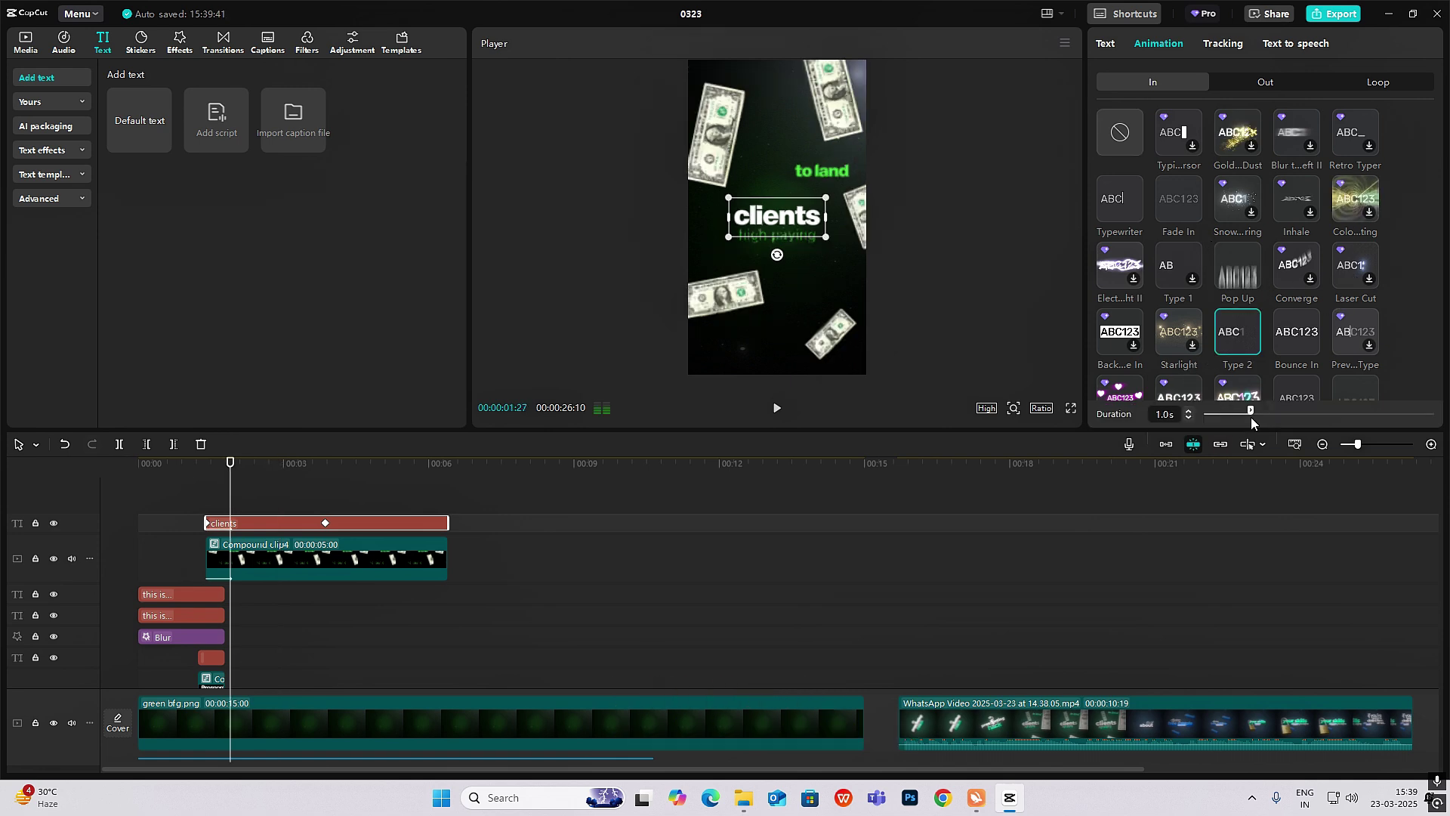
click(197, 500)
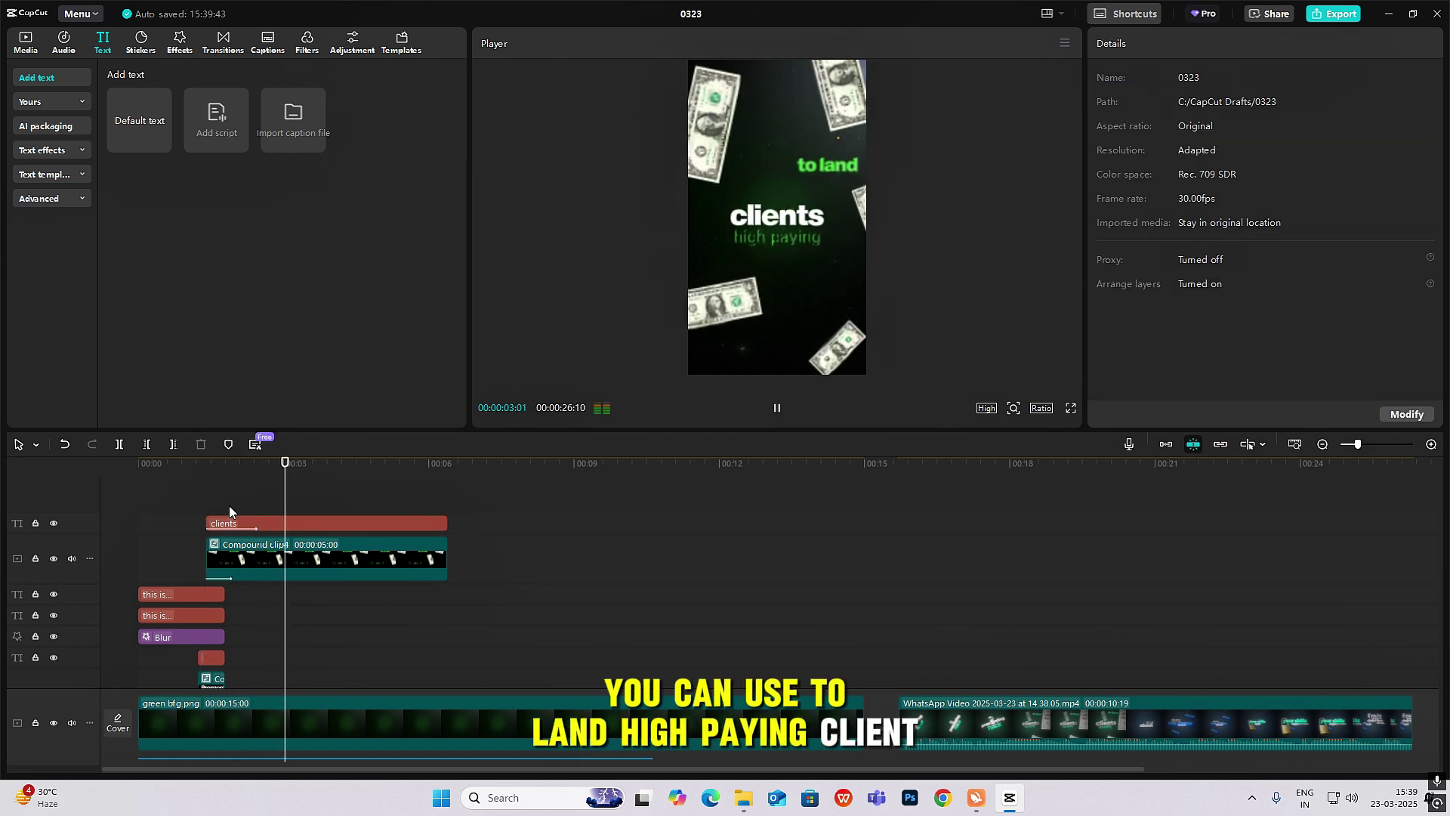
key(space)
- Trim the ends of the "clients" text and the currency compound clip to the beat marker at 00:00:03:26
scroll(355, 579, down, 3)
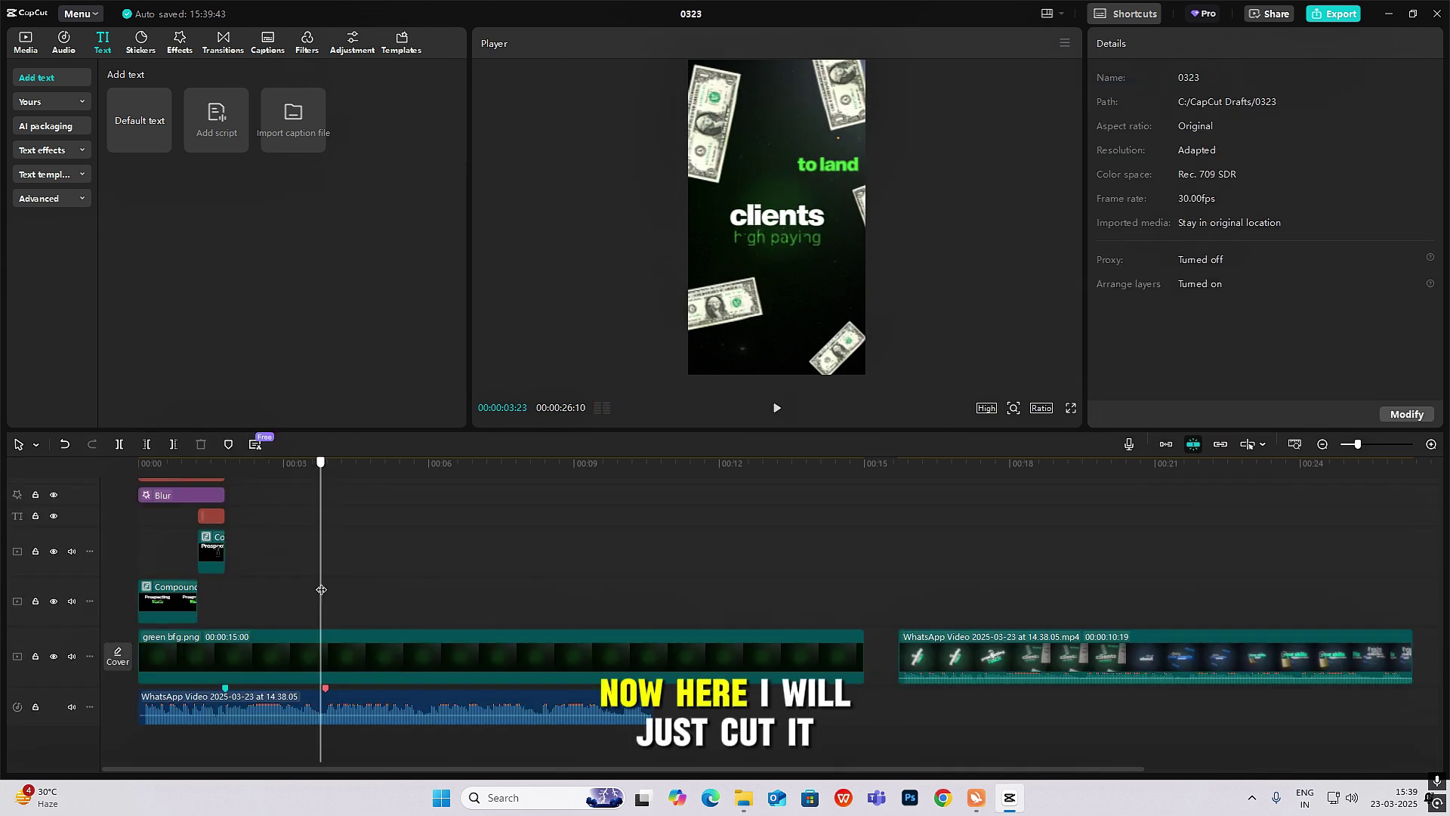
click(325, 582)
scroll(337, 587, up, 3)
drag(361, 533, 355, 597)
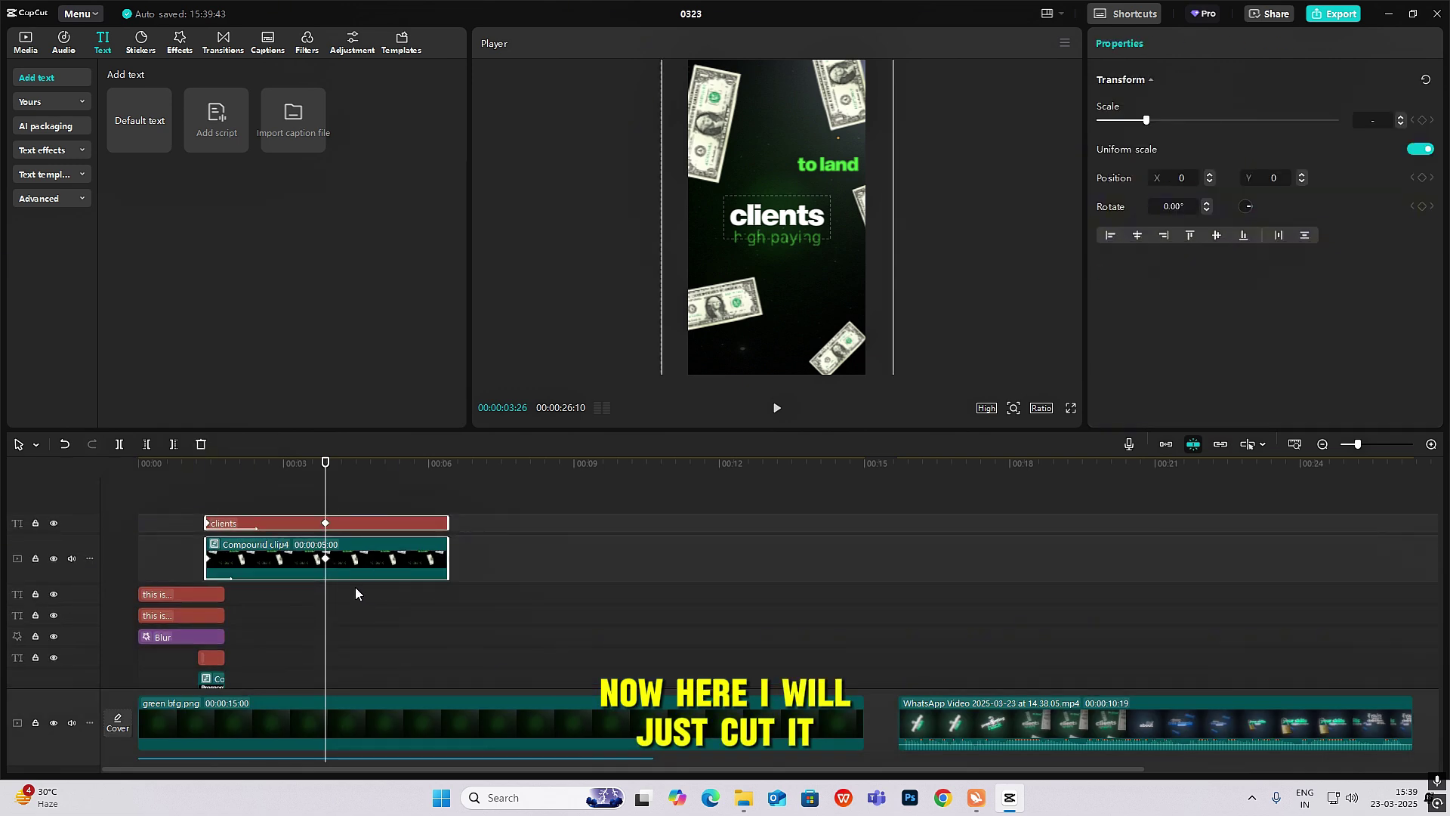
key(w)
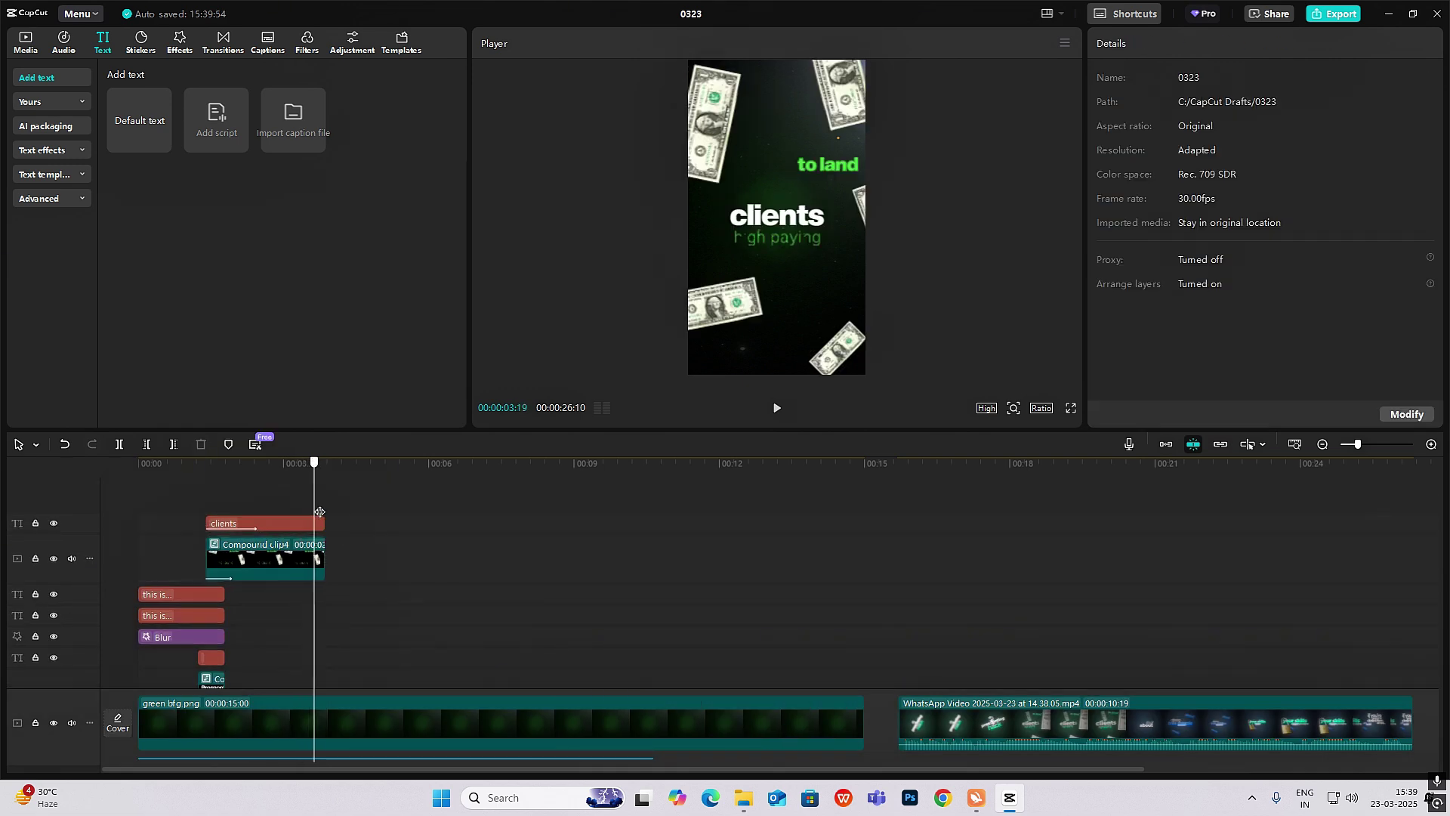
- Place the FREE Light Leak Transitions video on a track above the "clients" text and scale it to 315% to fill the frame
click(34, 50)
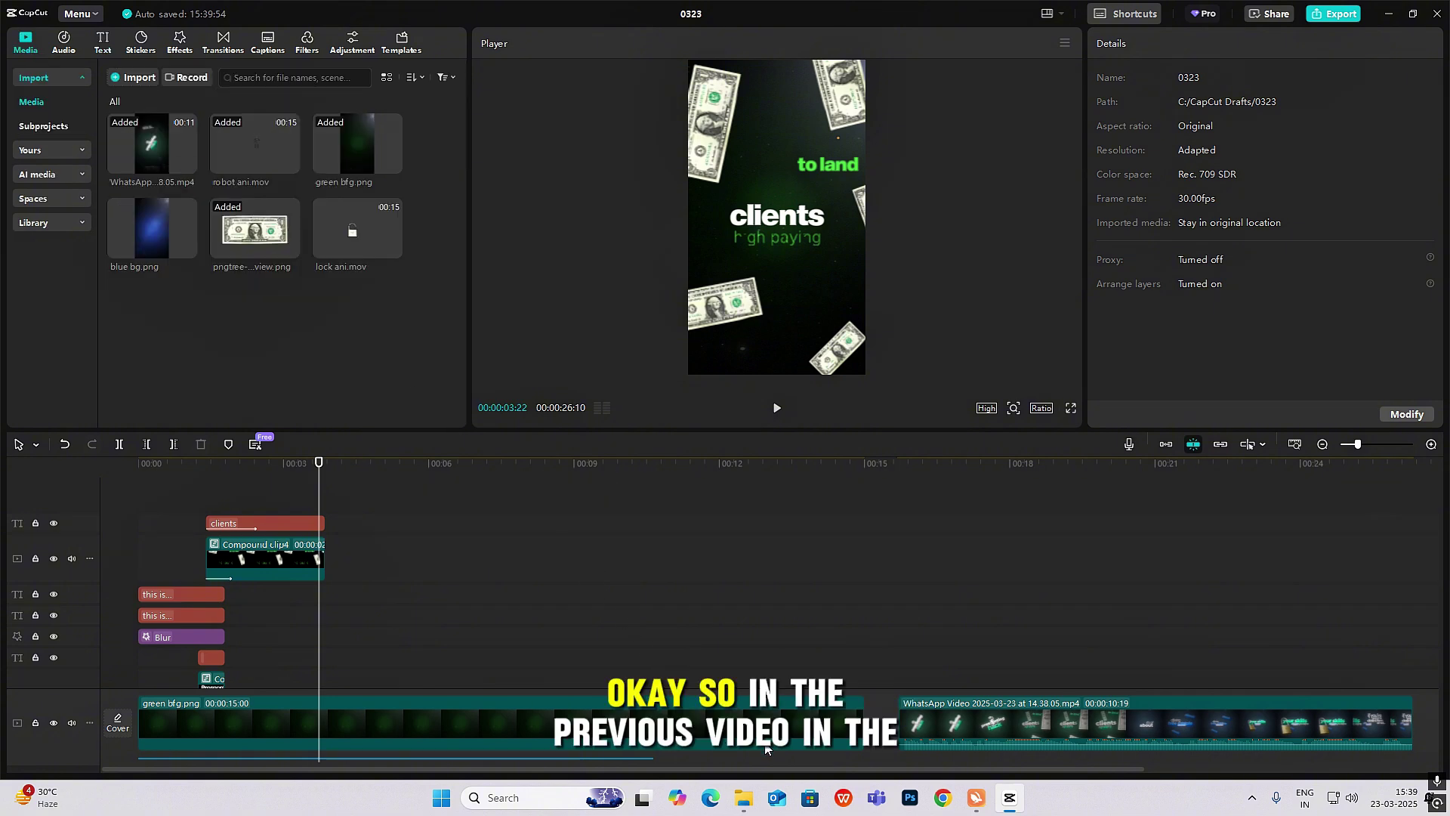
mouse_move(750, 798)
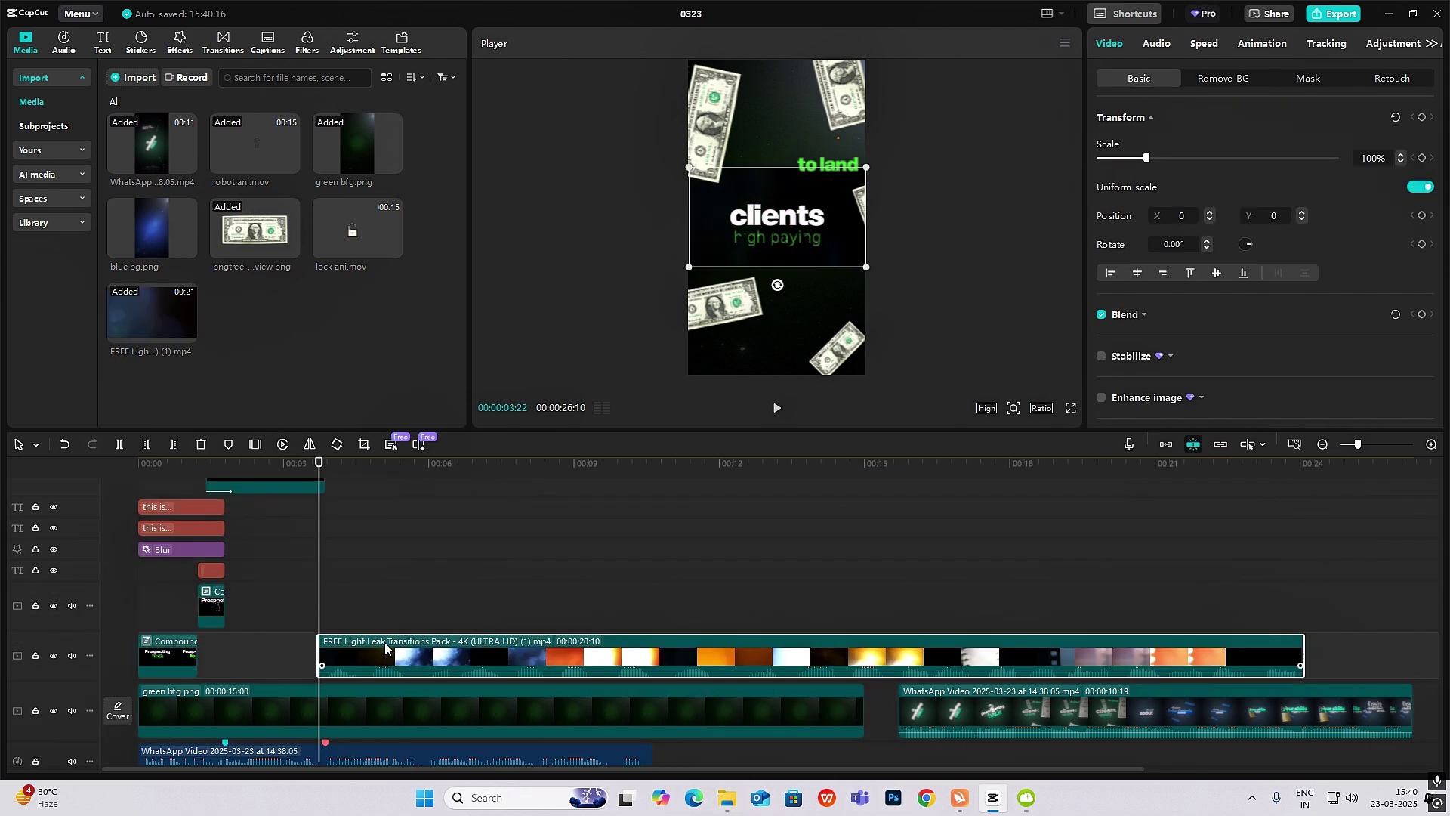
drag(386, 647, 364, 495)
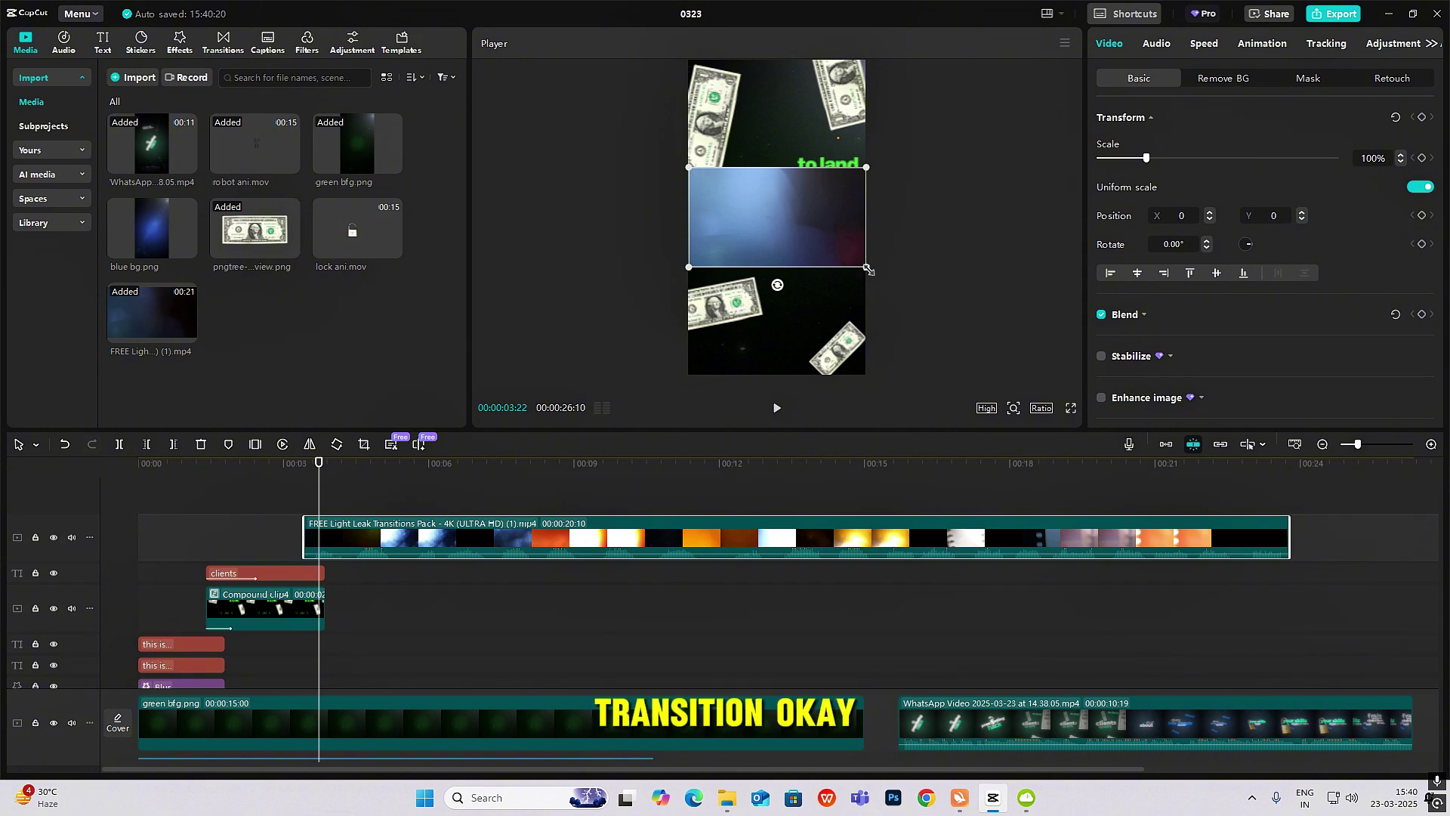
drag(868, 269, 1088, 543)
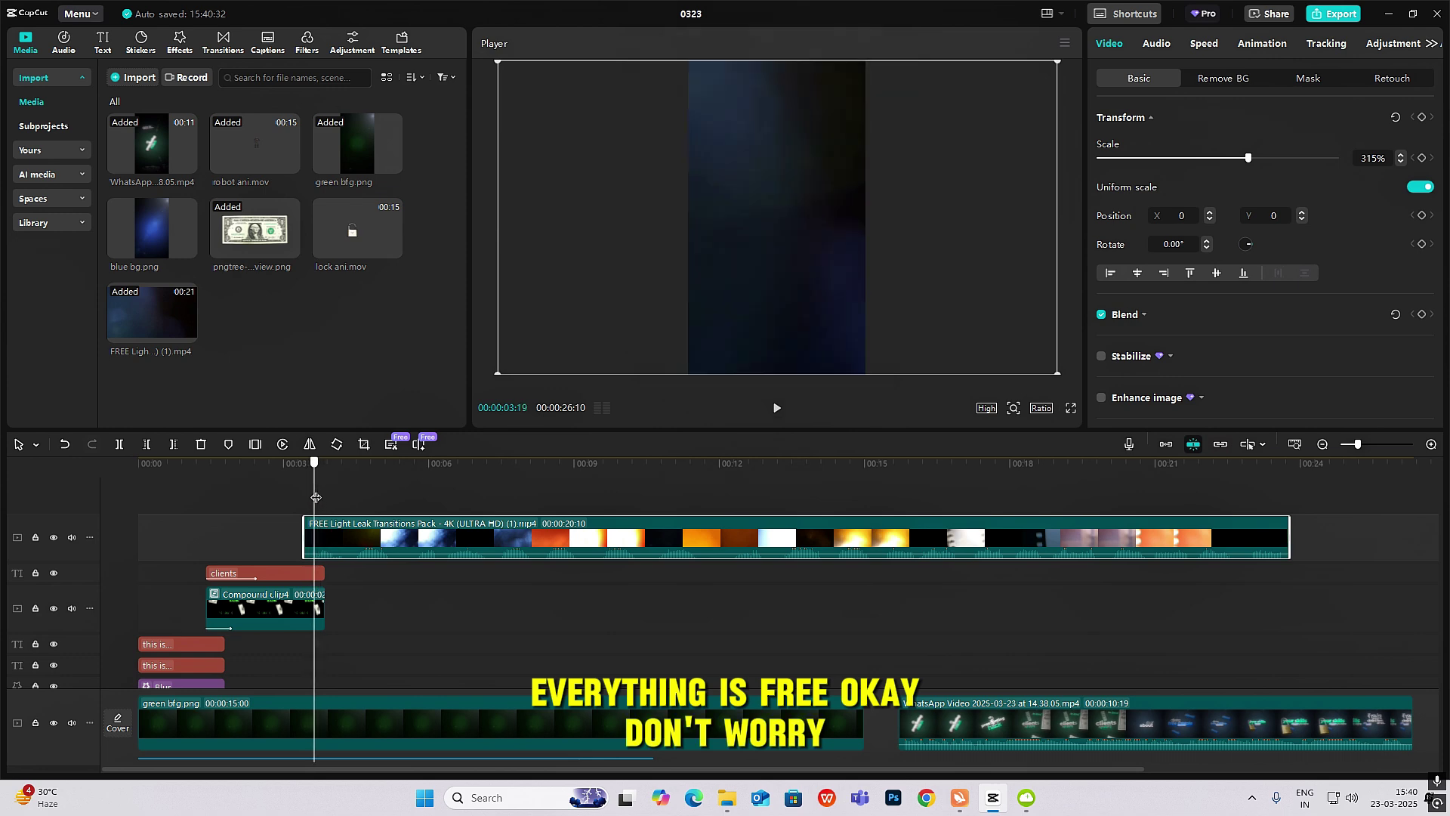
- Cut the light leak clip down to its first blue flash, removing the footage before it and everything after 00:00:04:14
drag(341, 539, 305, 538)
key(ctrl+b)
key(Delete)
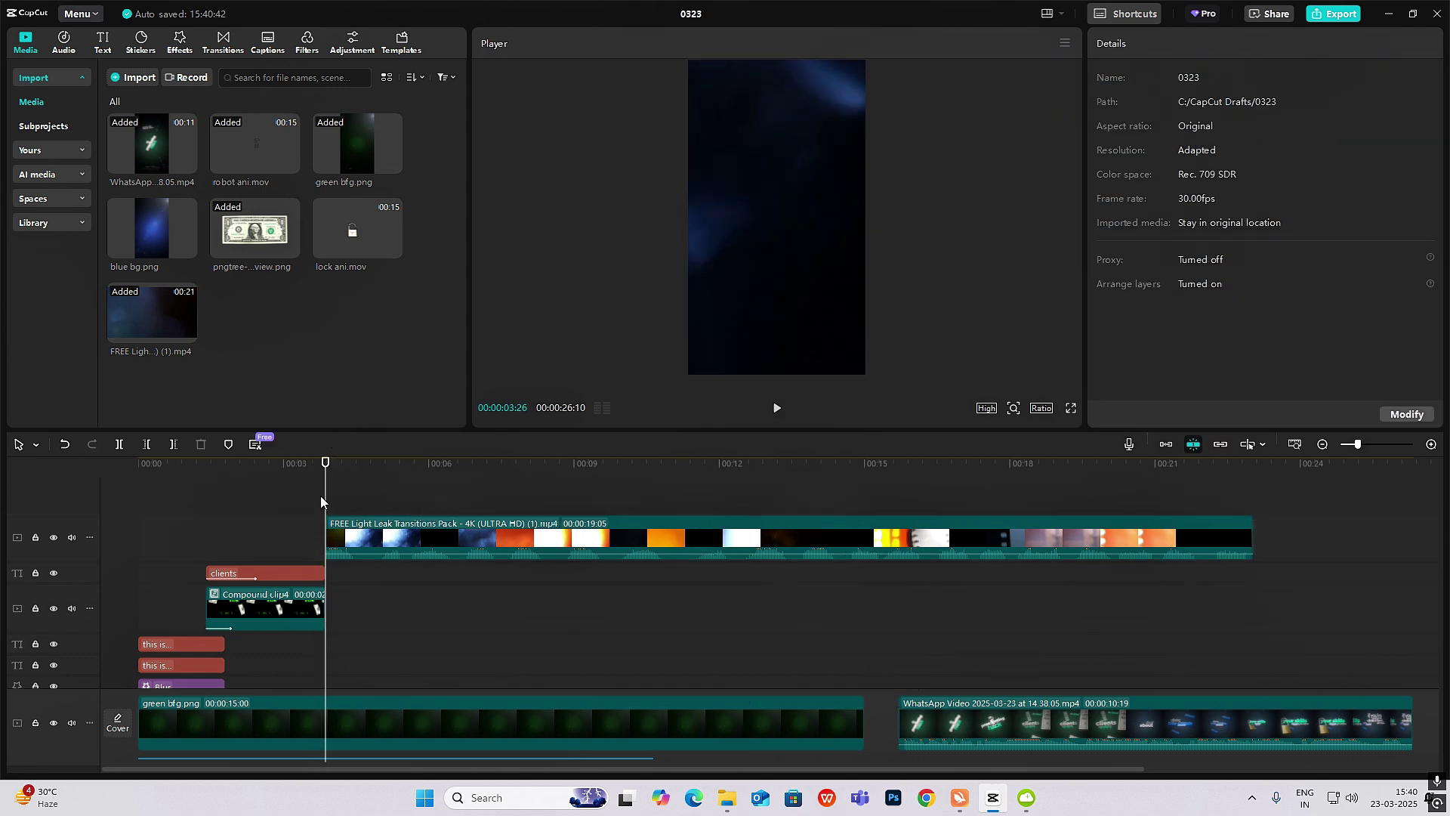
click(350, 500)
click(355, 513)
click(371, 544)
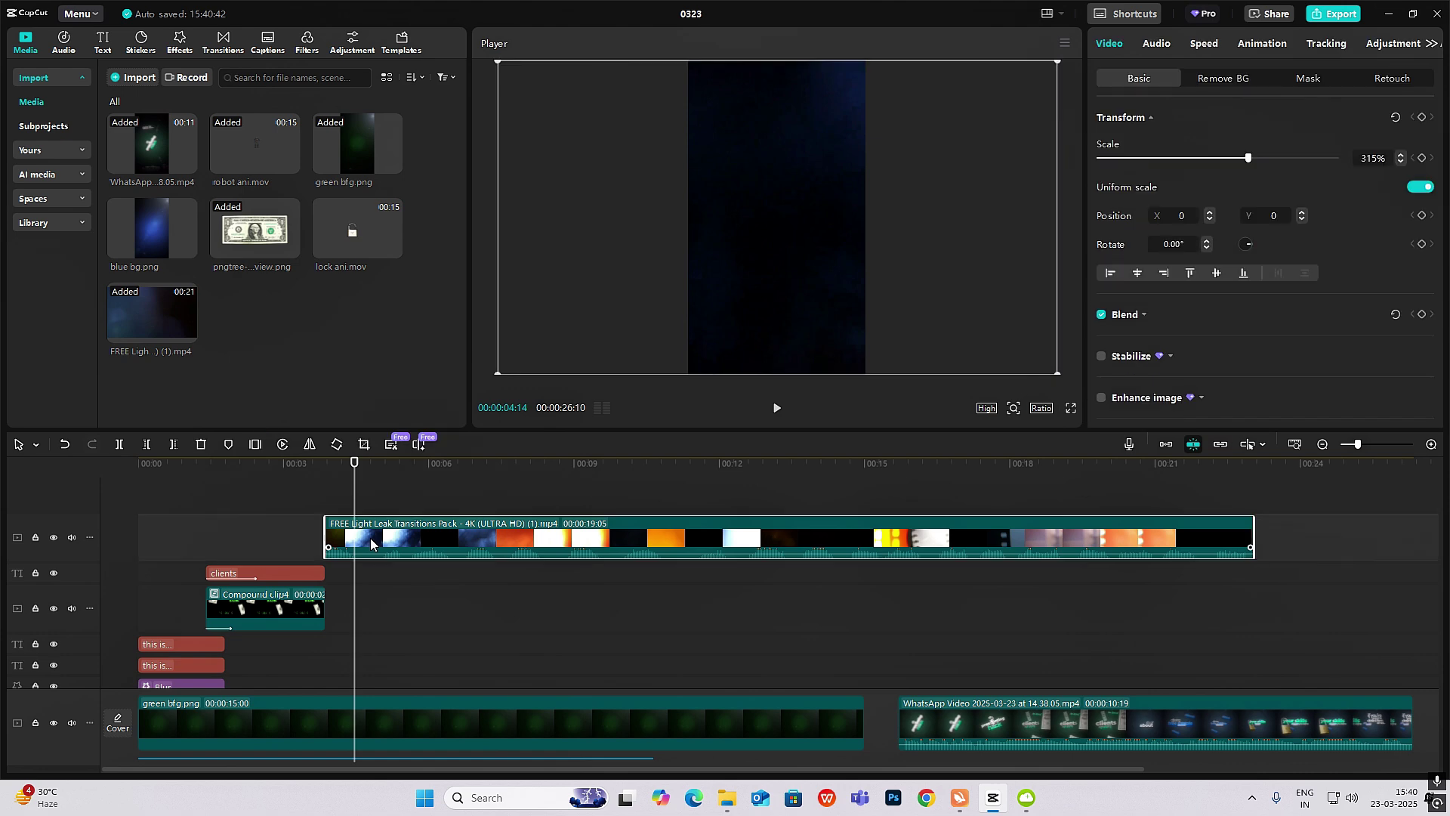
key(ctrl+b)
key(Delete)
- Align the start of the light leak clip with the end of the "clients" text and play the transition
click(338, 538)
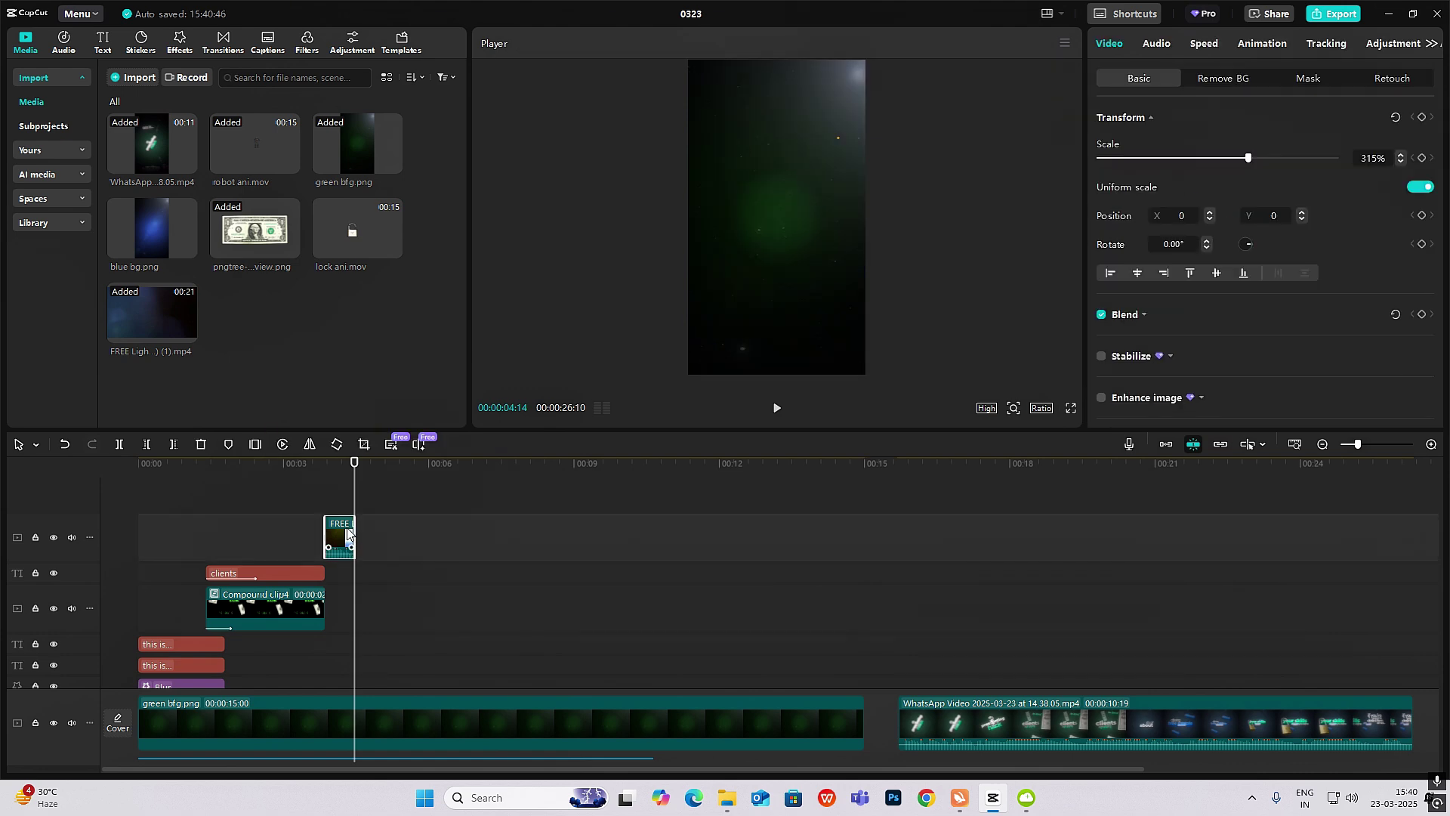
right_click(344, 535)
click(403, 421)
scroll(346, 650, up, 3)
click(287, 497)
key(space)
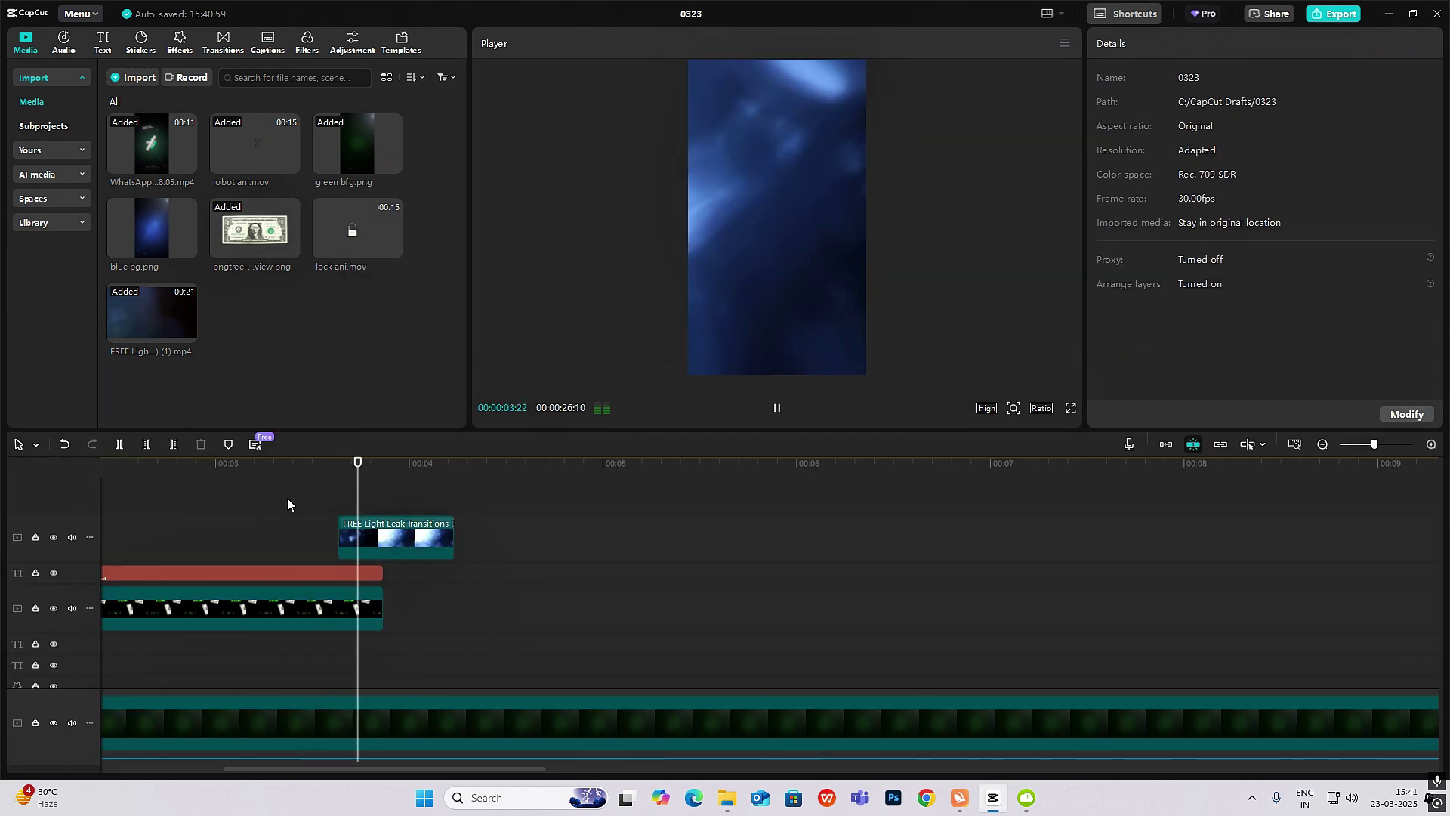
drag(357, 527, 406, 532)
click(337, 498)
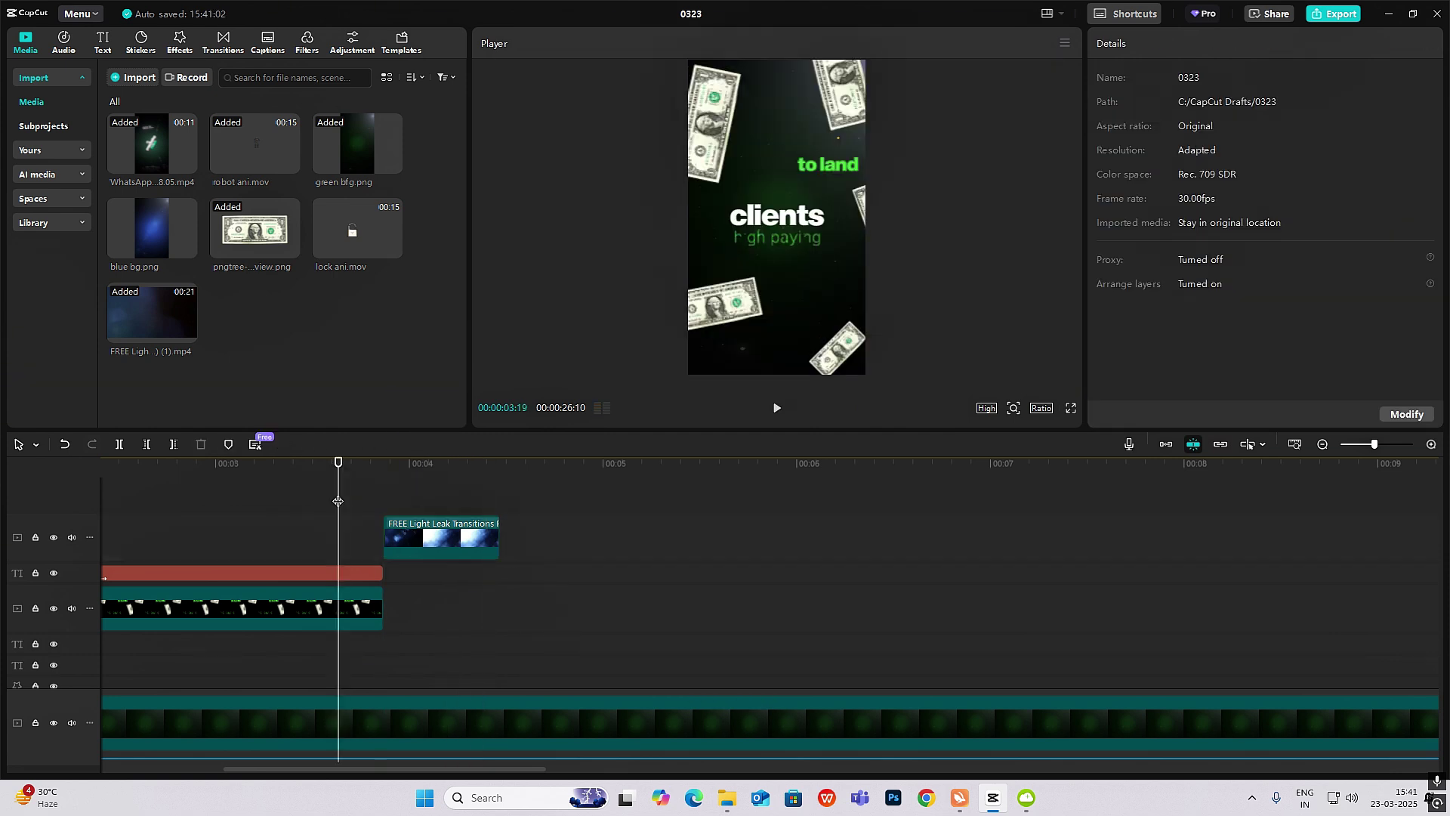
key(space)
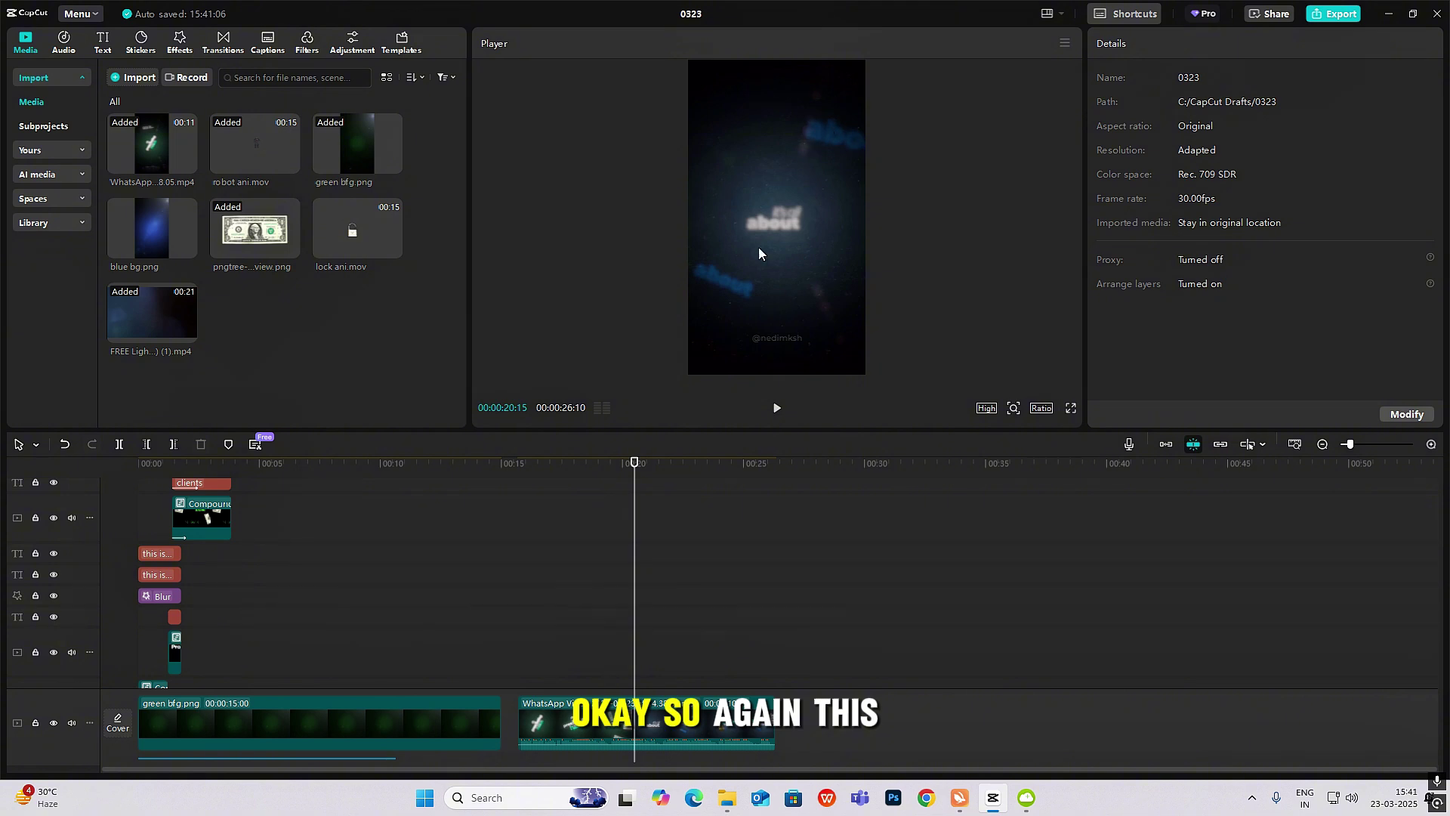
- Check the reference's "it's all about" shot at 00:00:20:14, then add a text clip reading "it's all" after the "clients" scene
click(632, 544)
drag(629, 555, 634, 565)
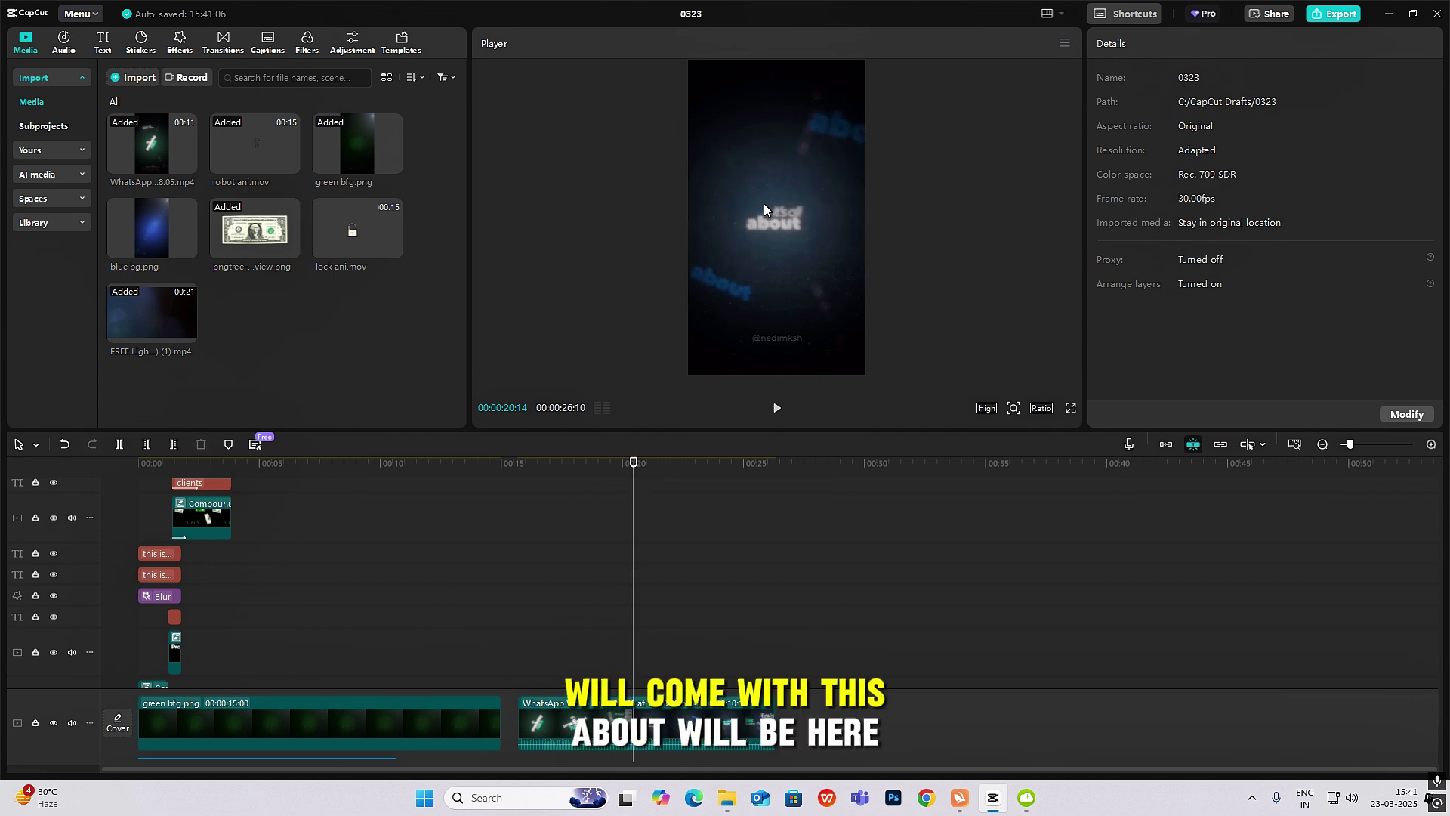
click(102, 41)
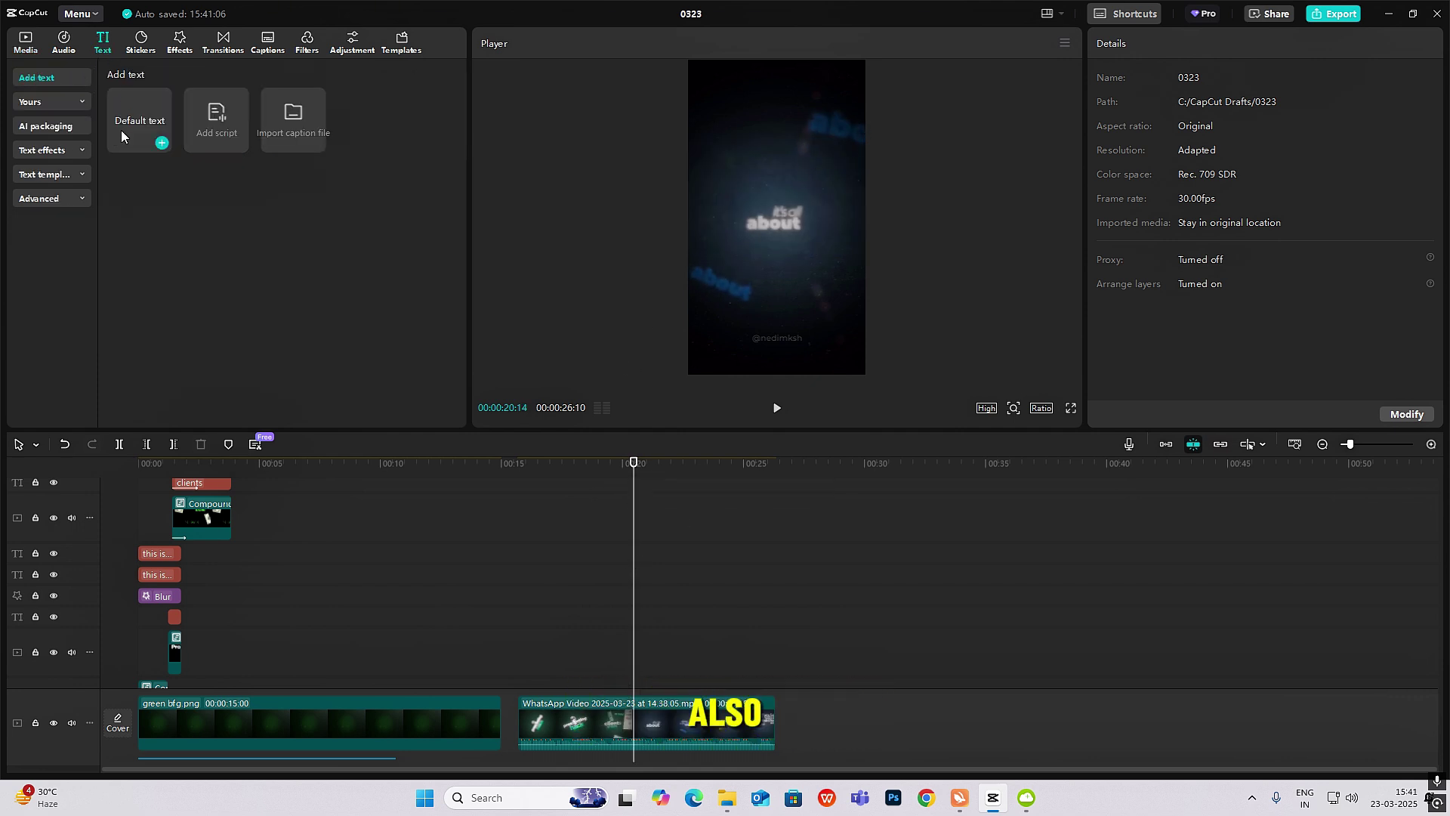
drag(139, 121, 229, 481)
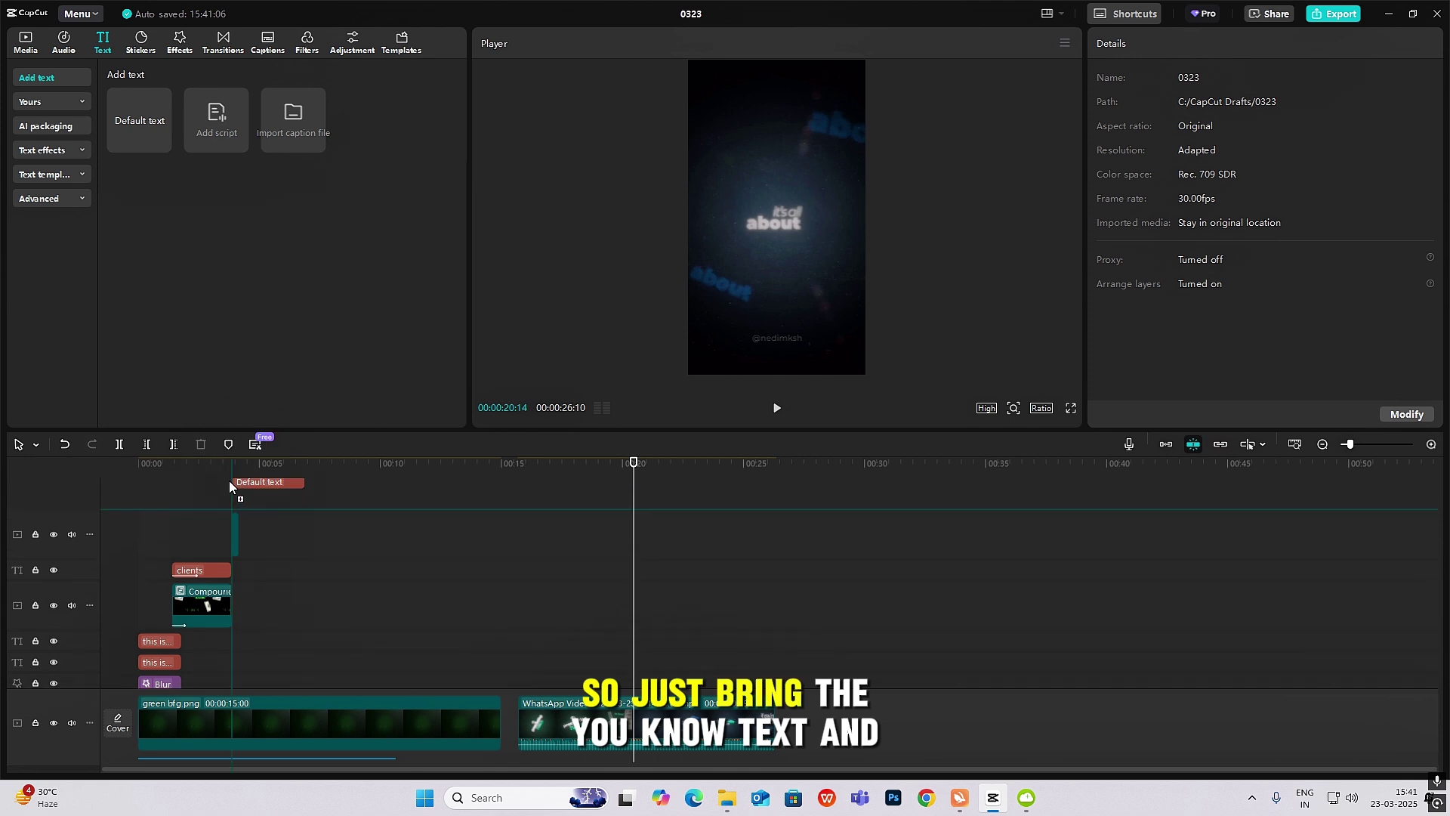
click(250, 503)
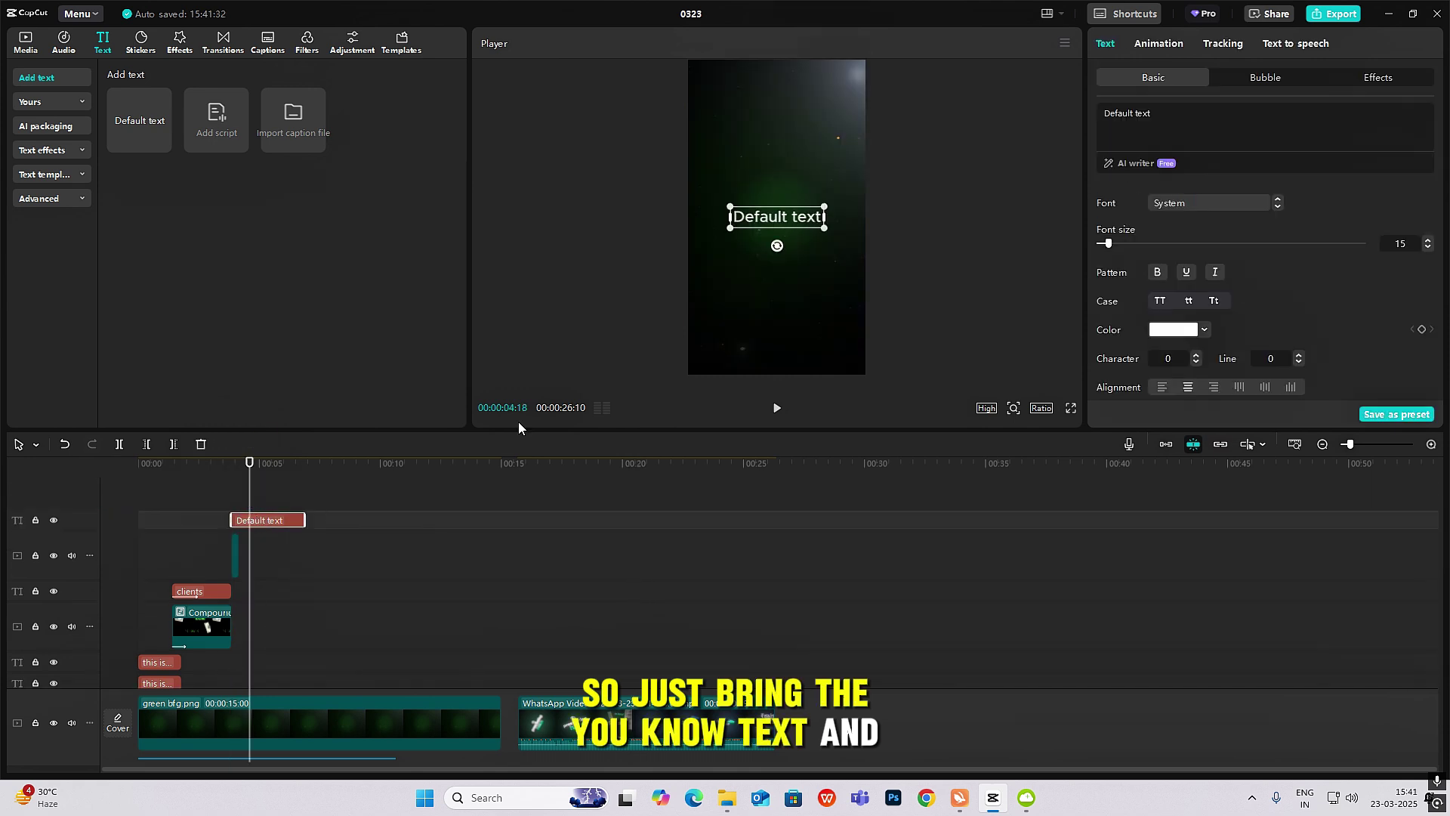
click(1204, 126)
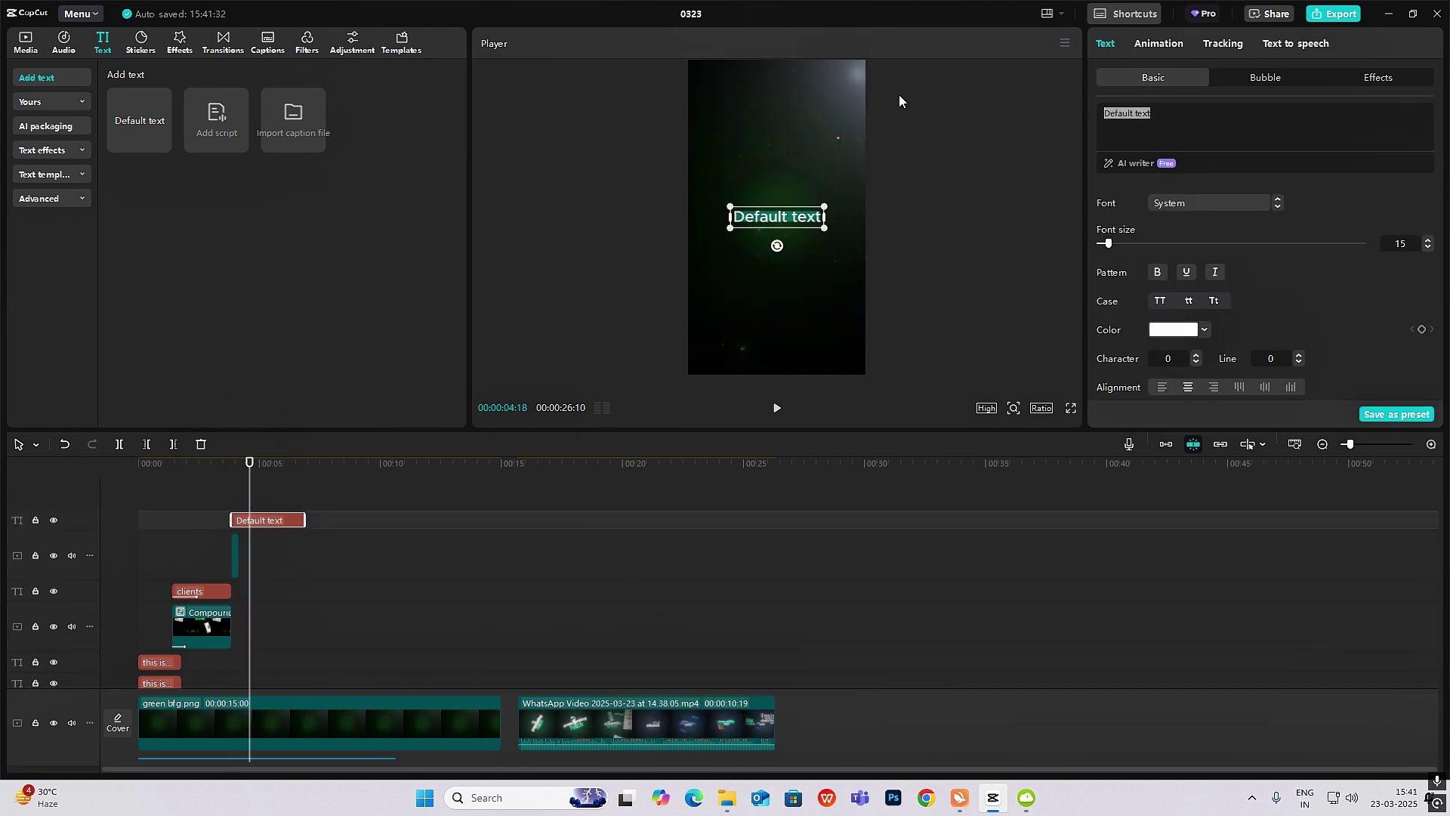
text(it's all)
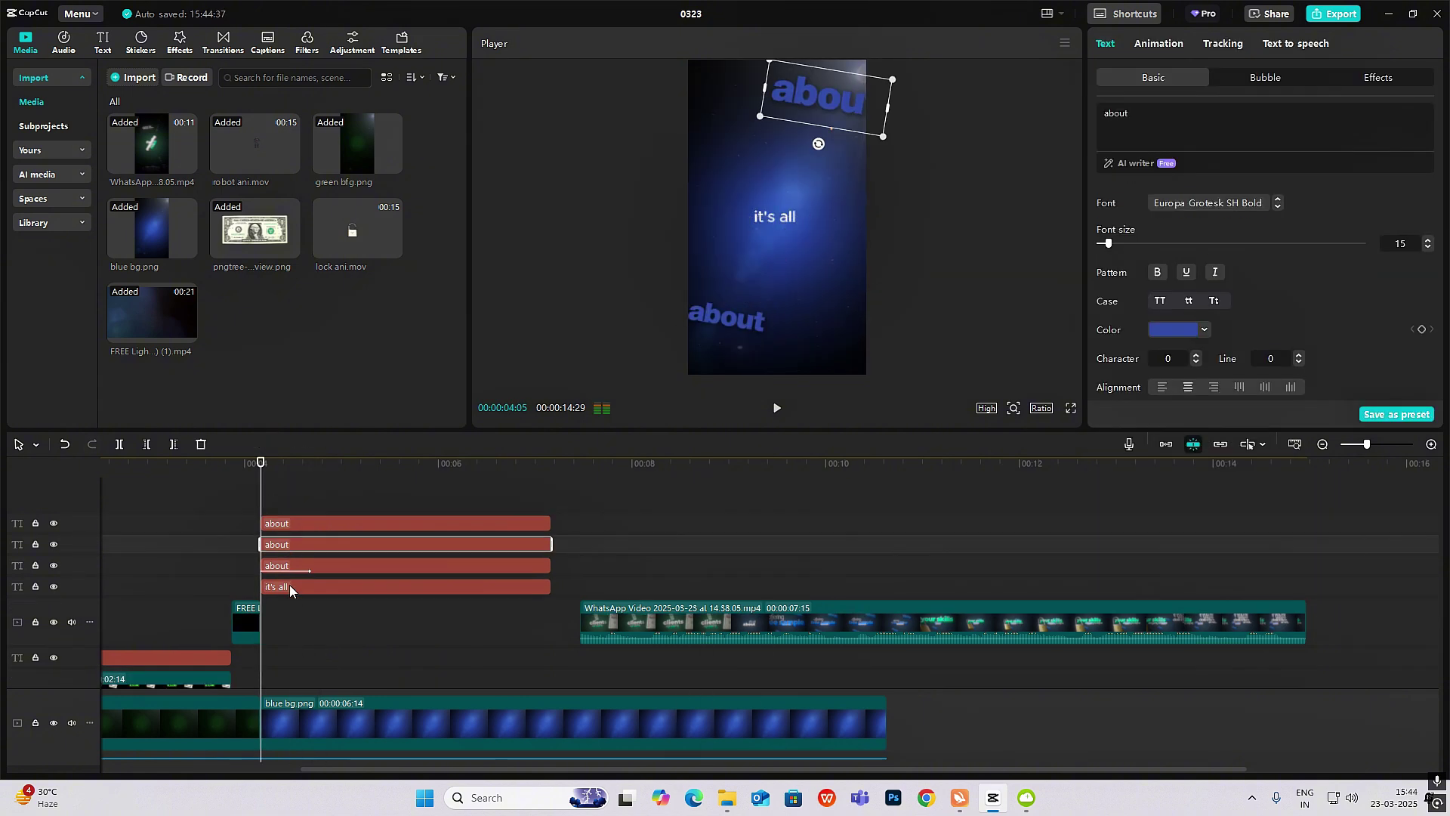
- Add transform keyframes to both blue "about" text clips at their start, 00:00:04:05
click(289, 585)
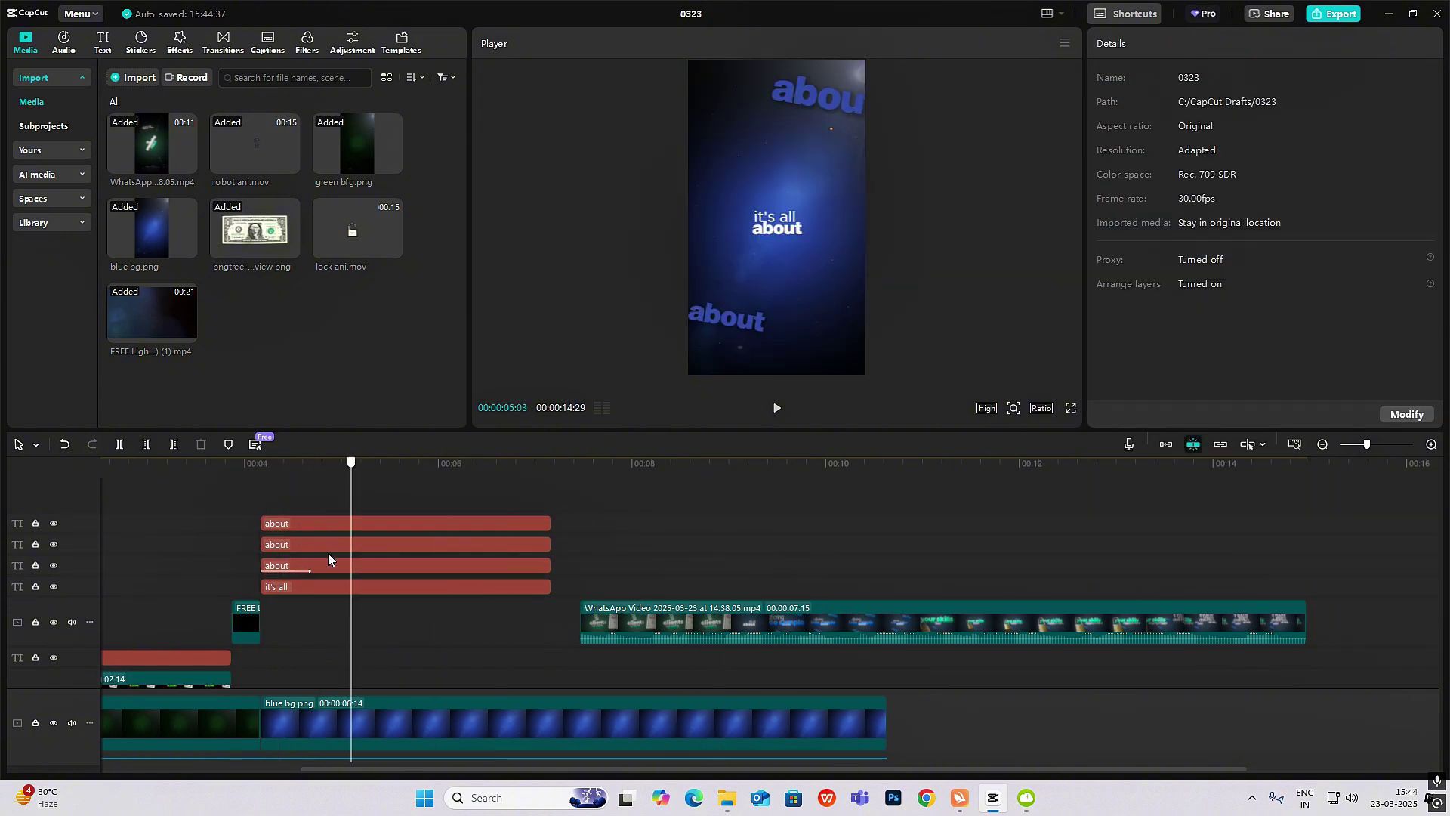
click(290, 524)
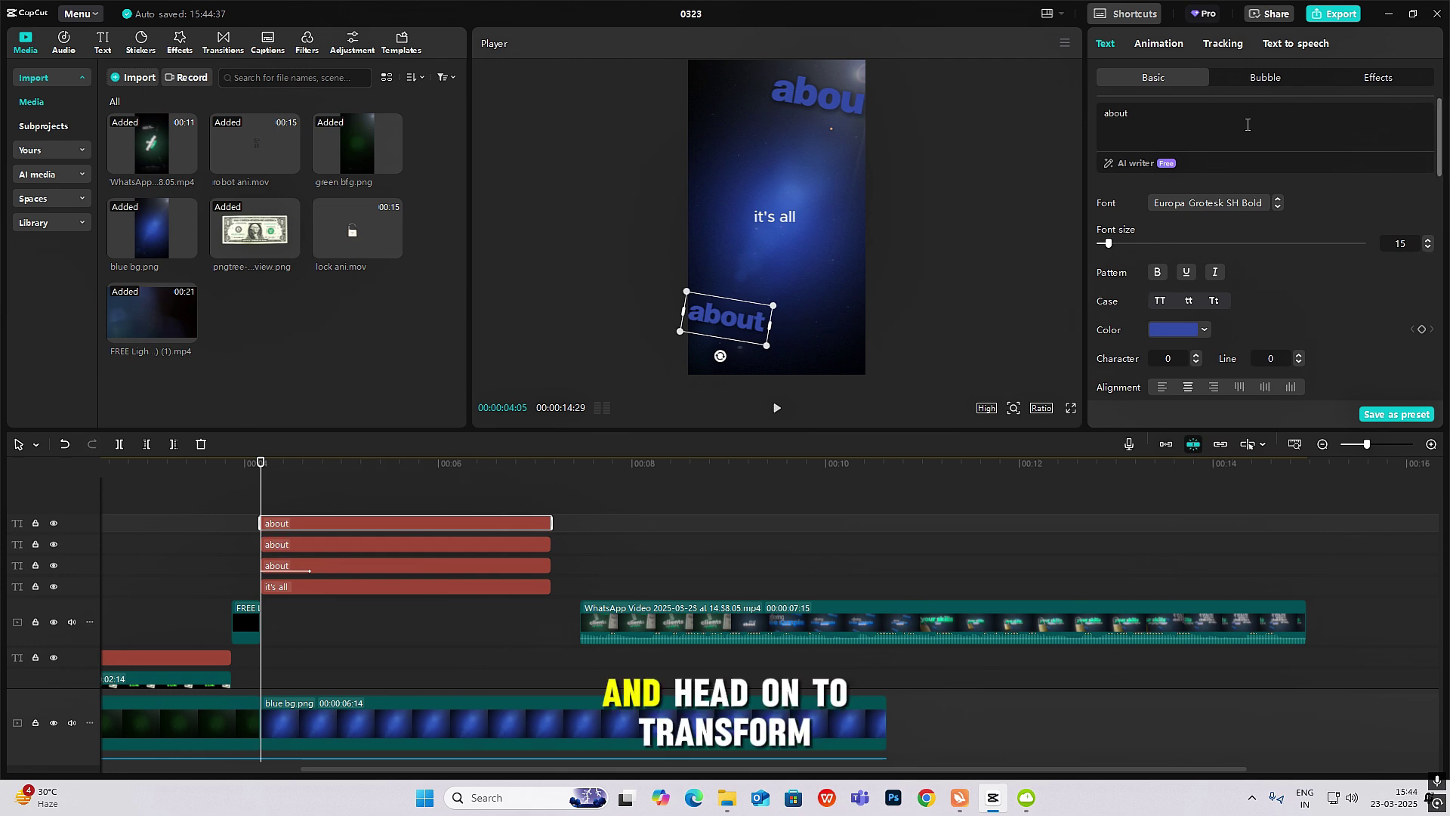
scroll(1358, 251, down, 5)
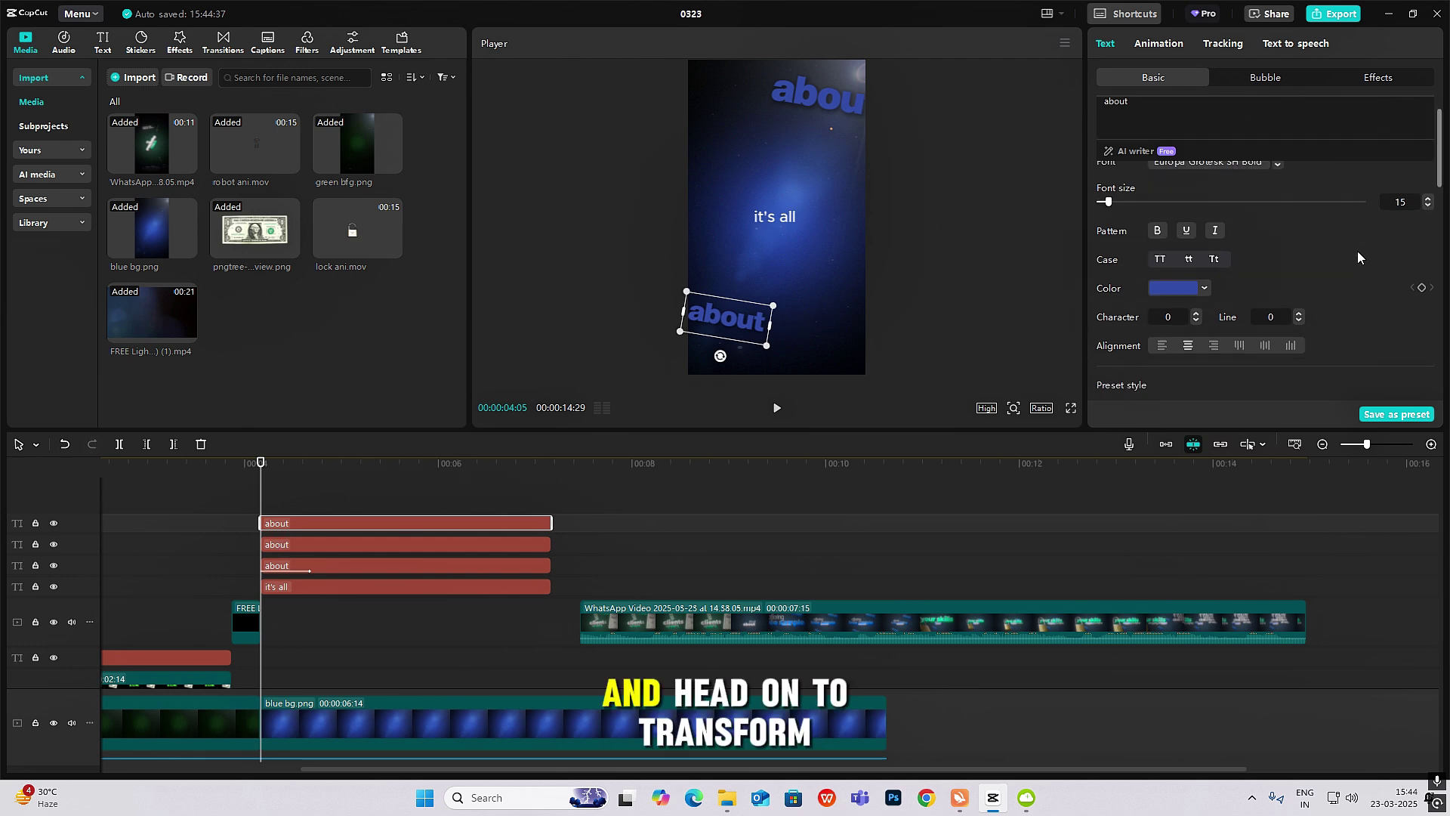
click(1422, 292)
click(290, 545)
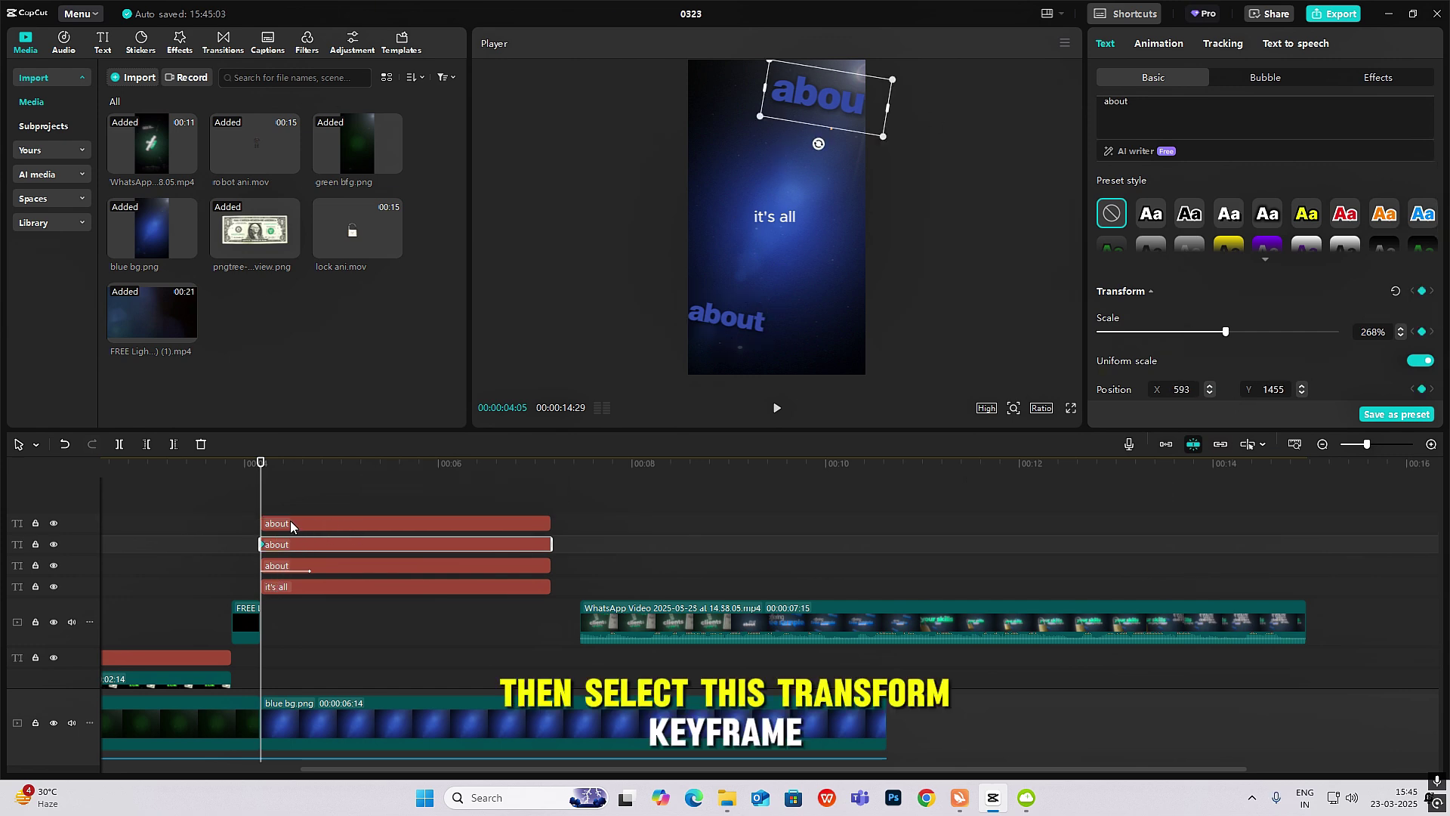
- Add a second transform keyframe to each of the two blue "about" text clips at 00:00:04:14
key(space)
click(292, 524)
scroll(1400, 284, down, 3)
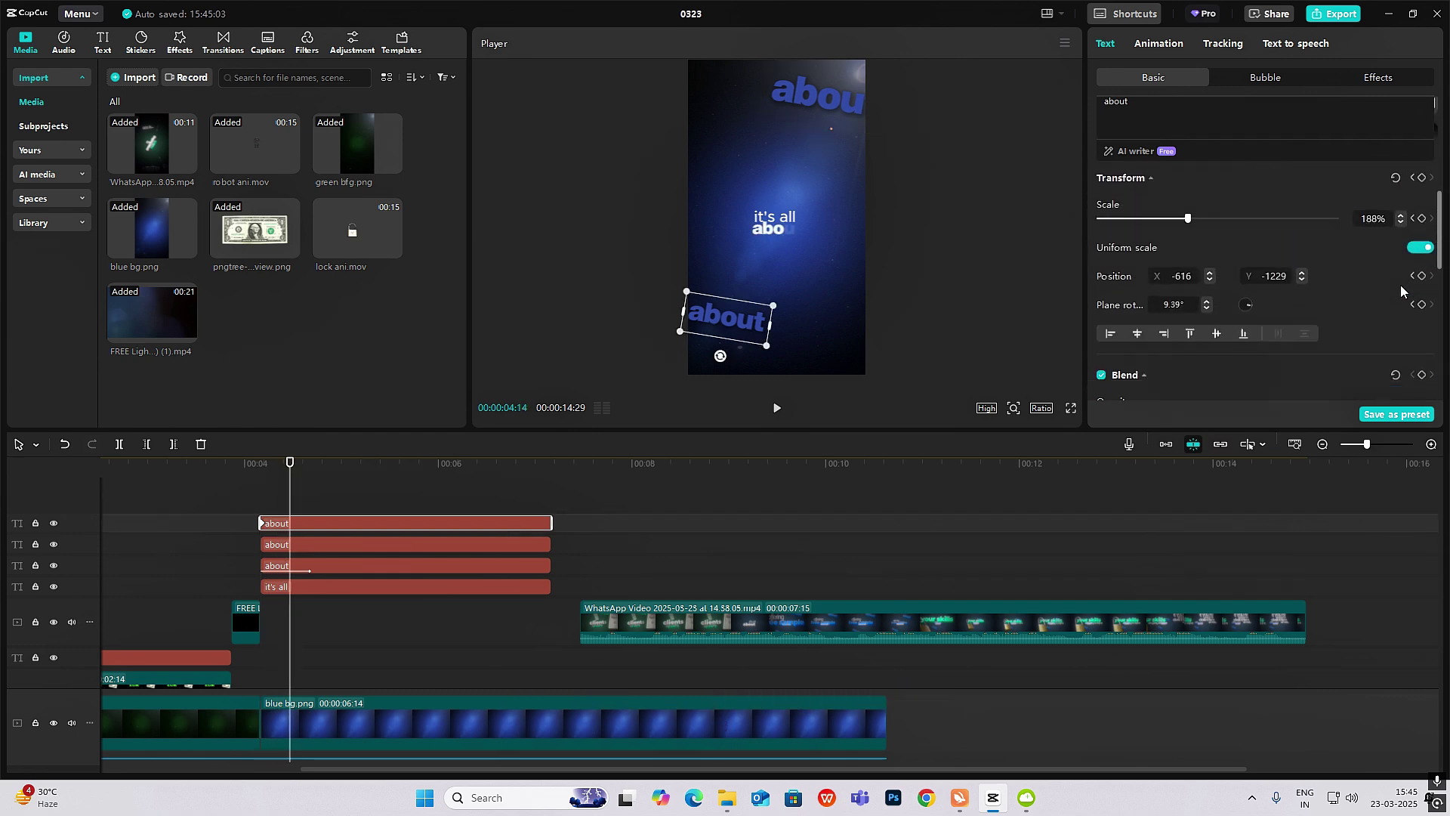
scroll(1400, 284, up, 1)
click(1422, 200)
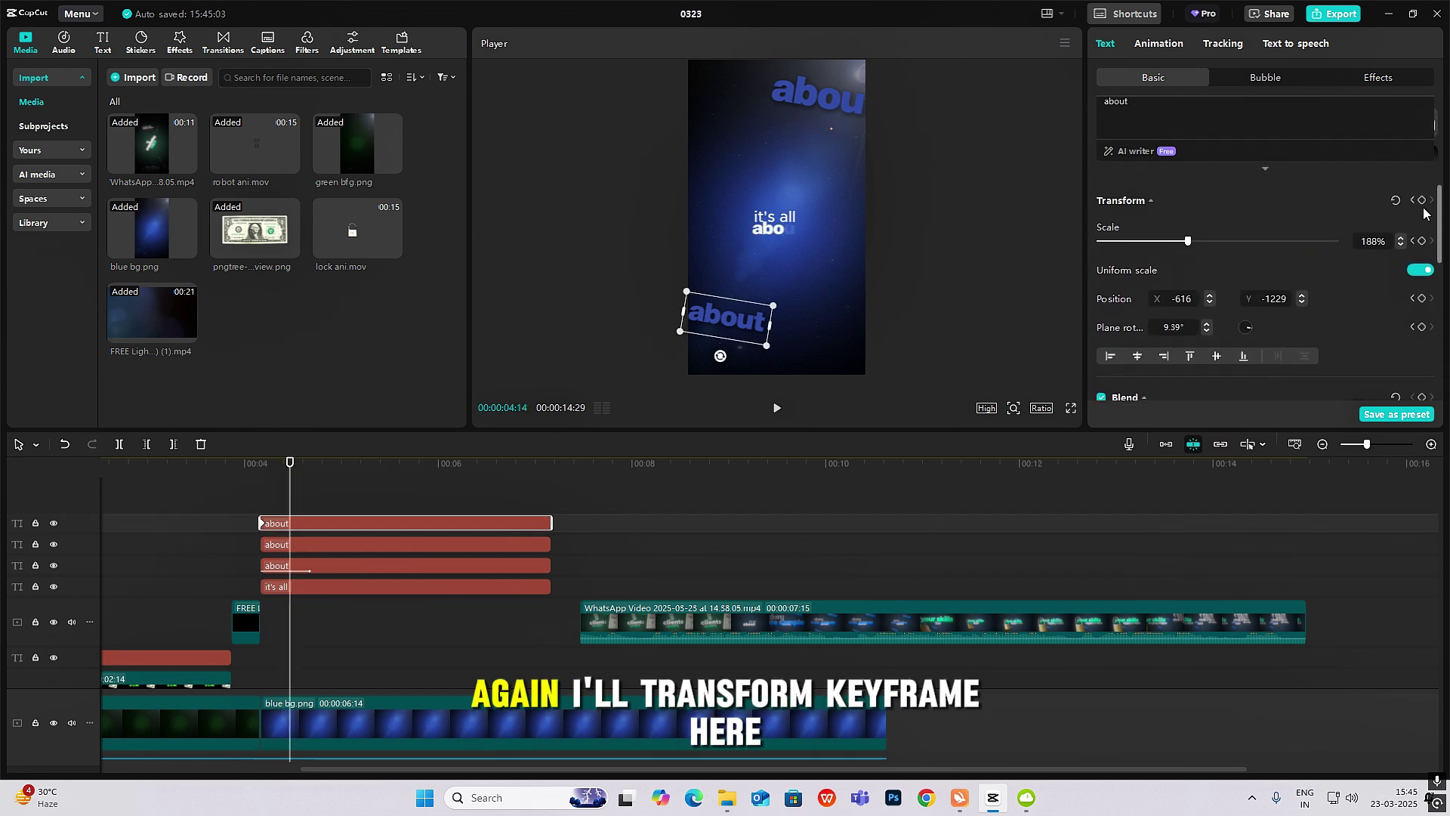
click(303, 547)
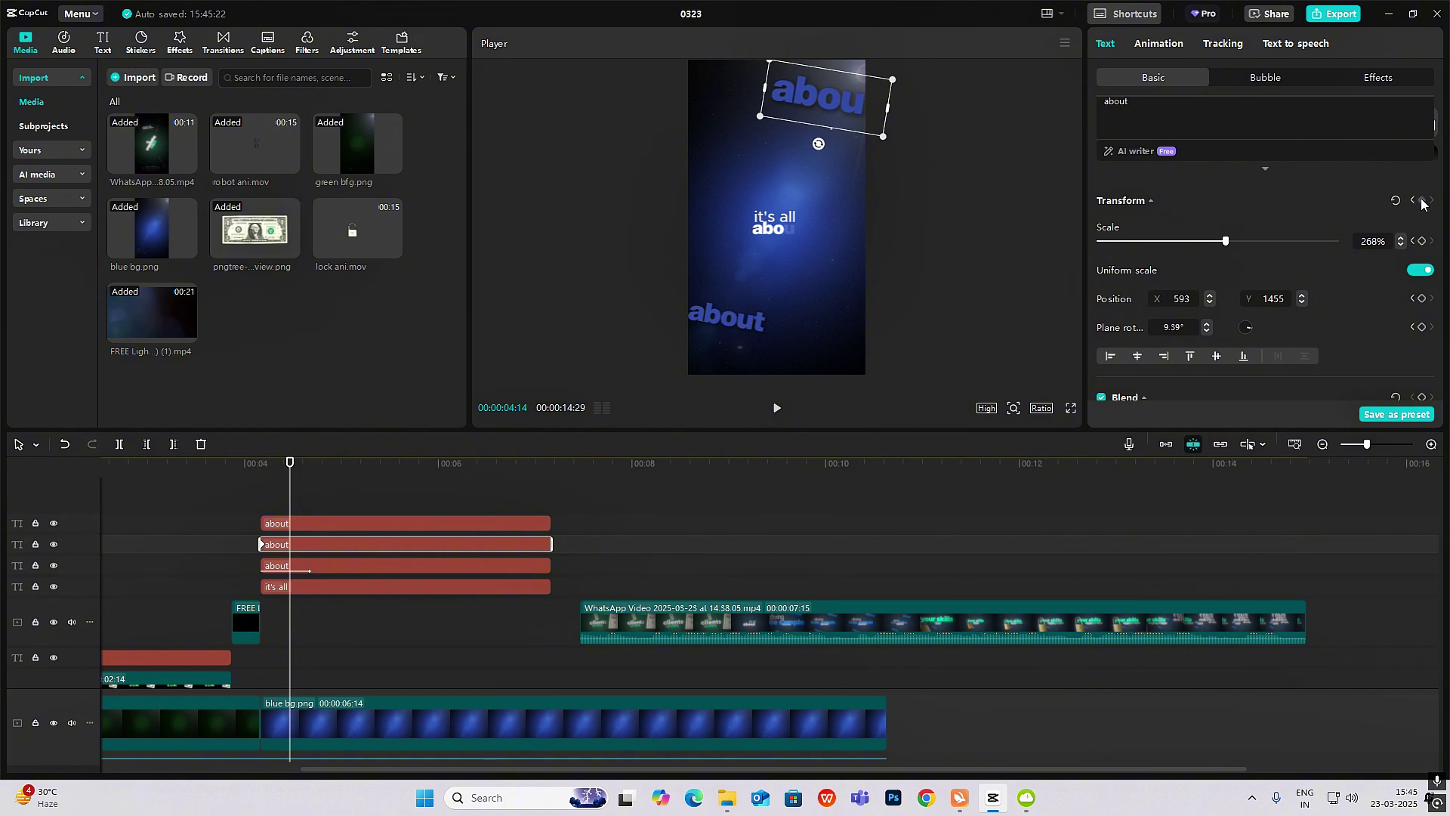
- At the first keyframes, enlarge both blue "about" texts together until they sit outside the frame
drag(290, 503, 271, 503)
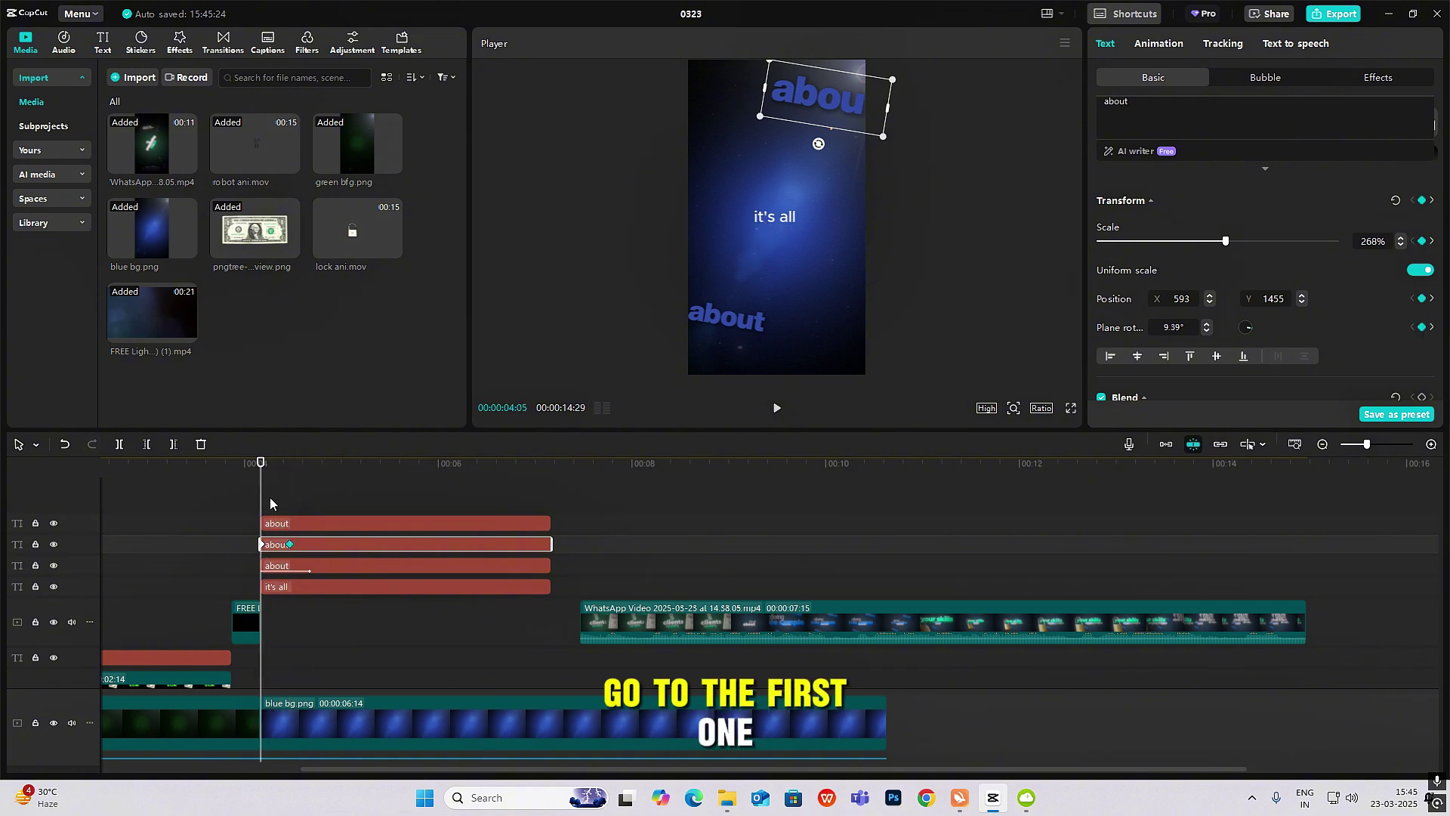
ctrl+click(284, 524)
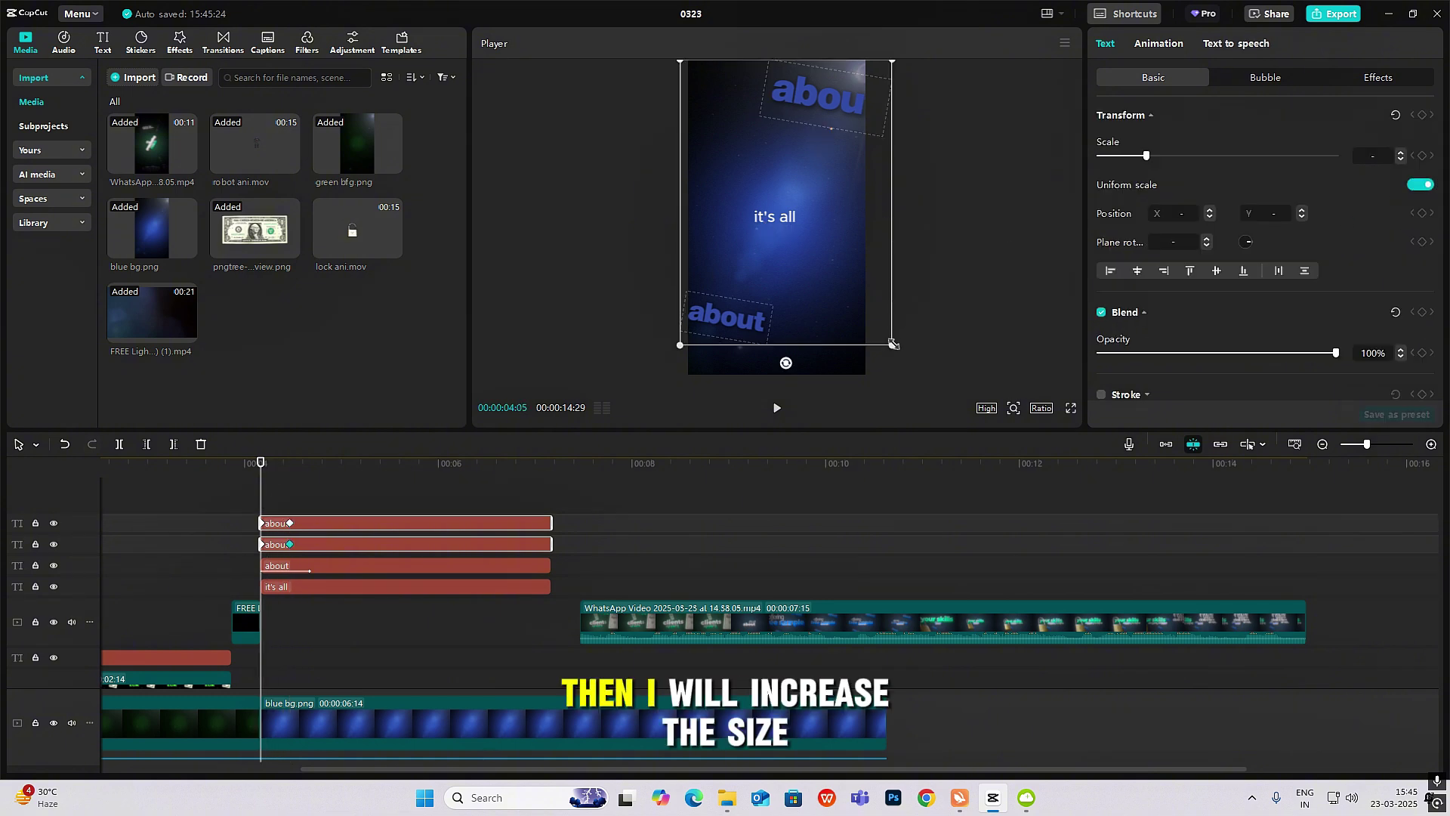
drag(892, 344, 1053, 442)
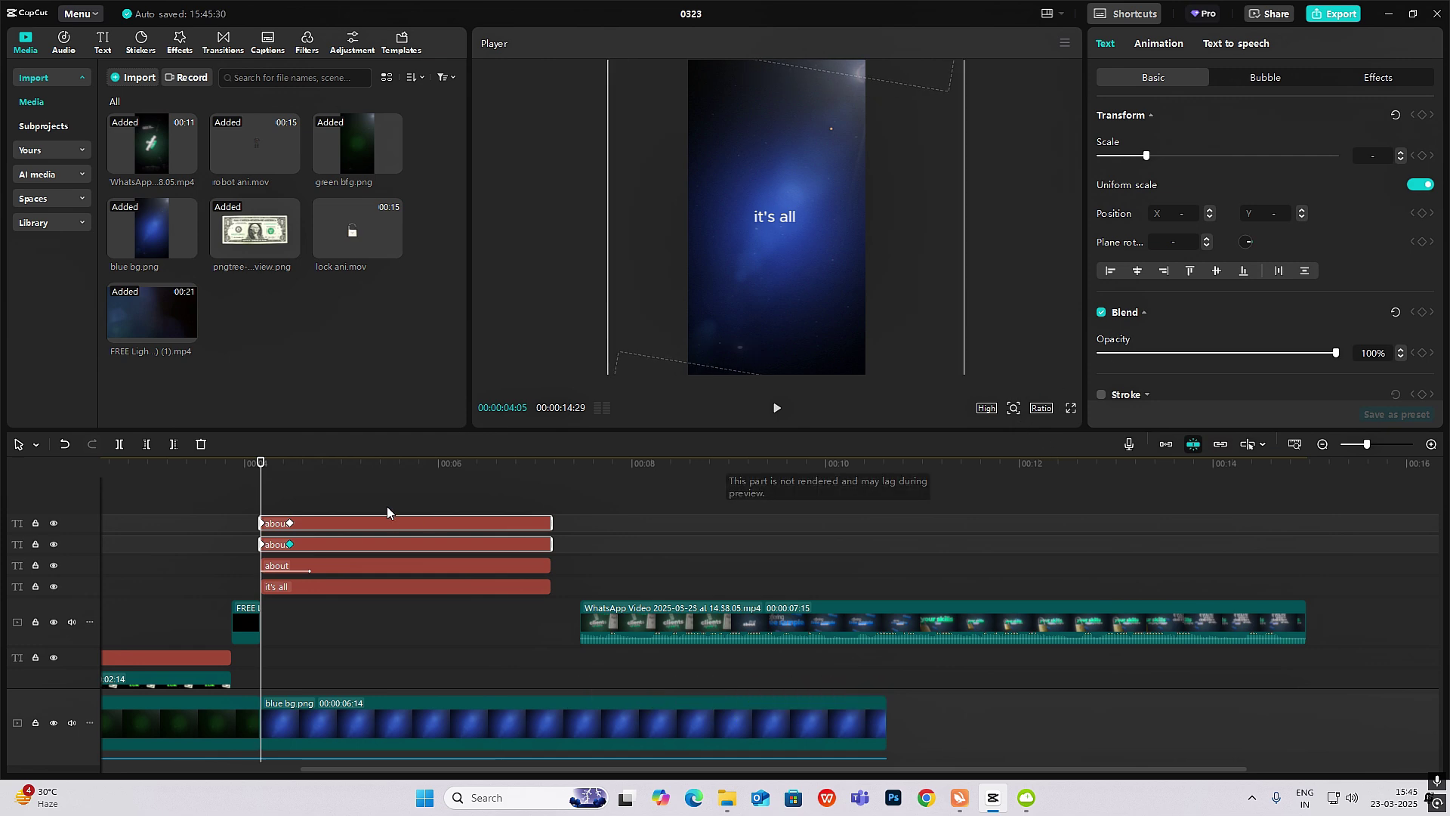
- Apply the Cubic Out preset curve to the scale keyframes of both blue "about" text clips
drag(261, 498, 290, 513)
click(321, 526)
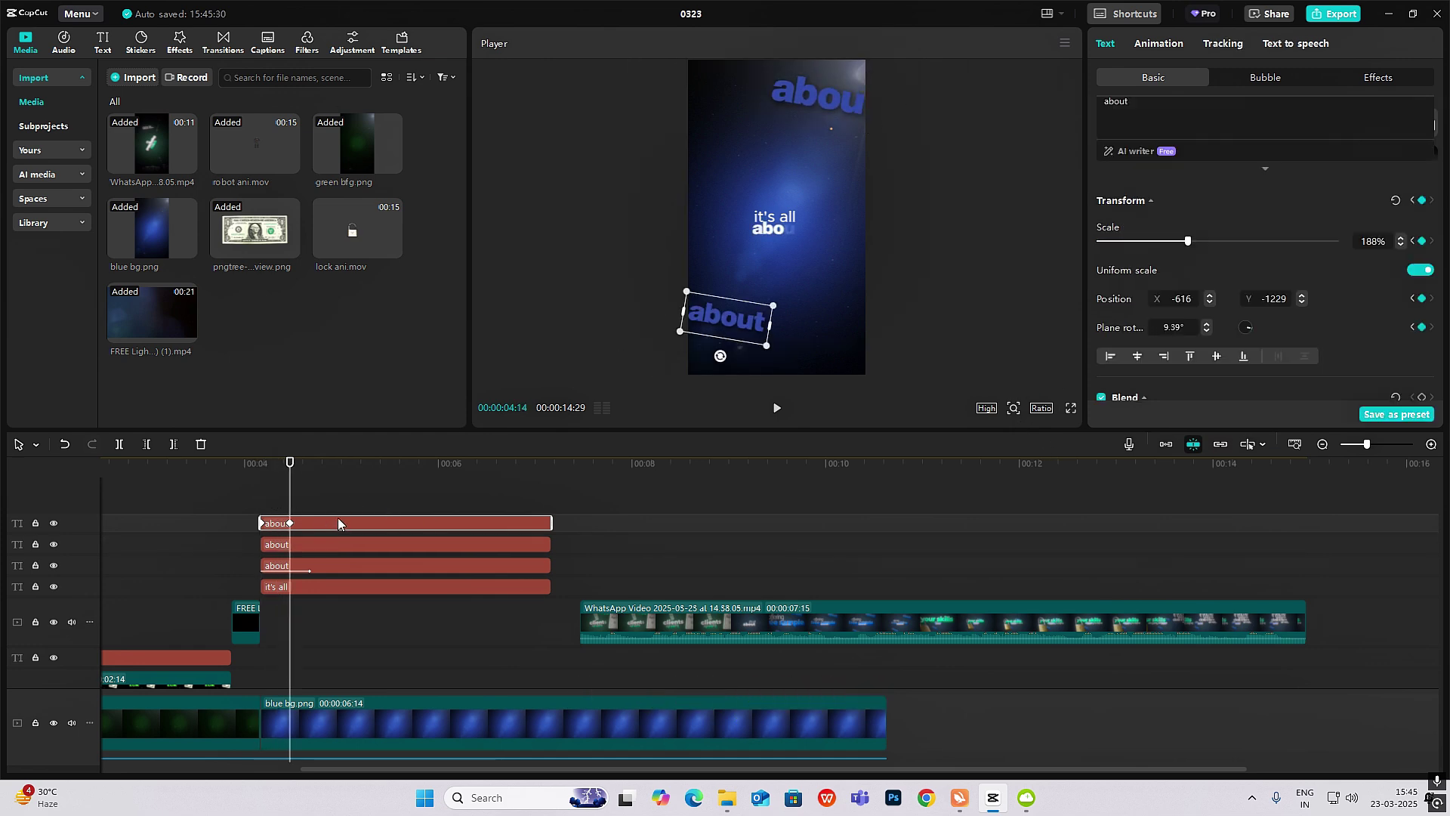
key(alt+k)
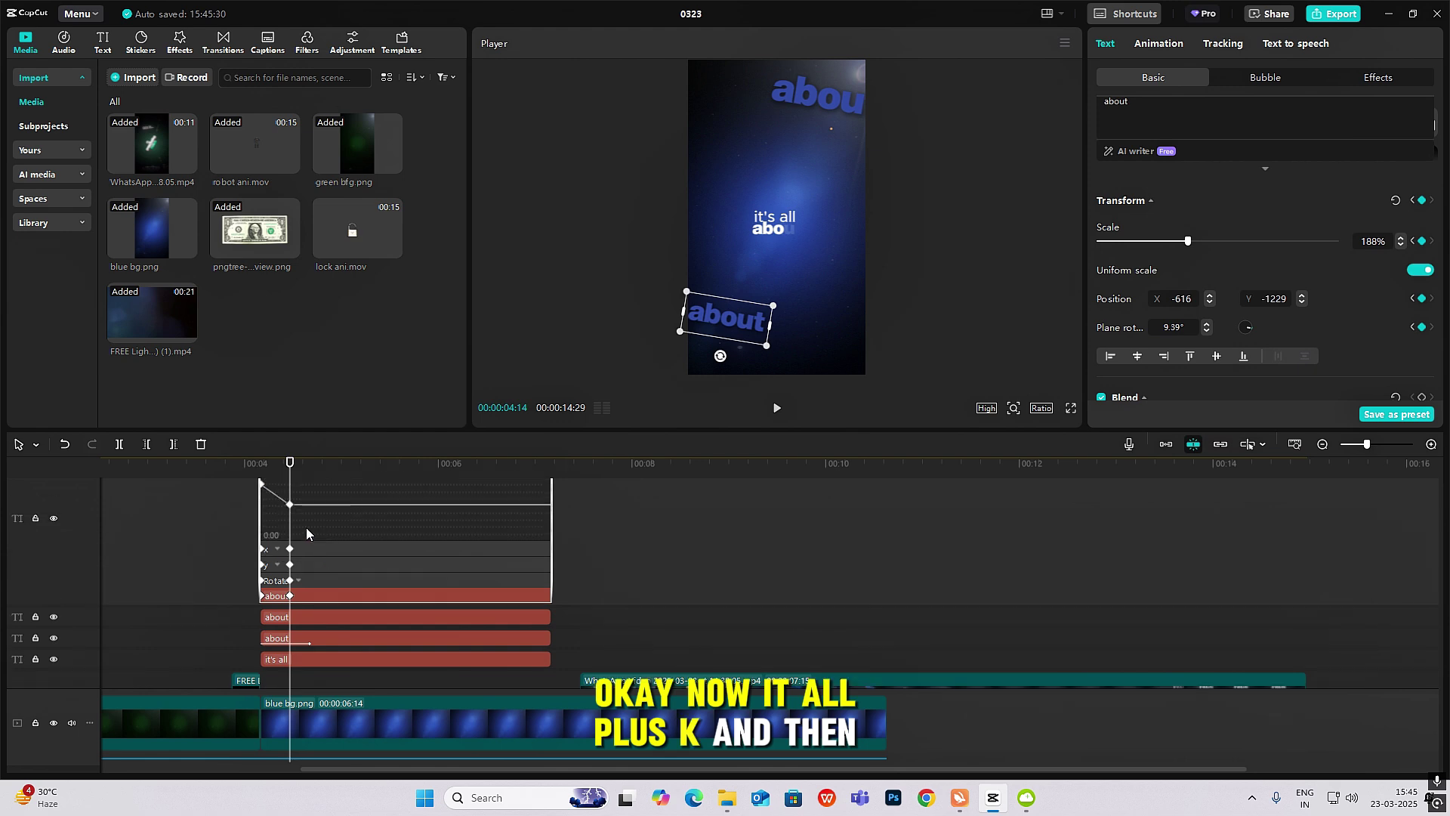
click(408, 551)
click(459, 545)
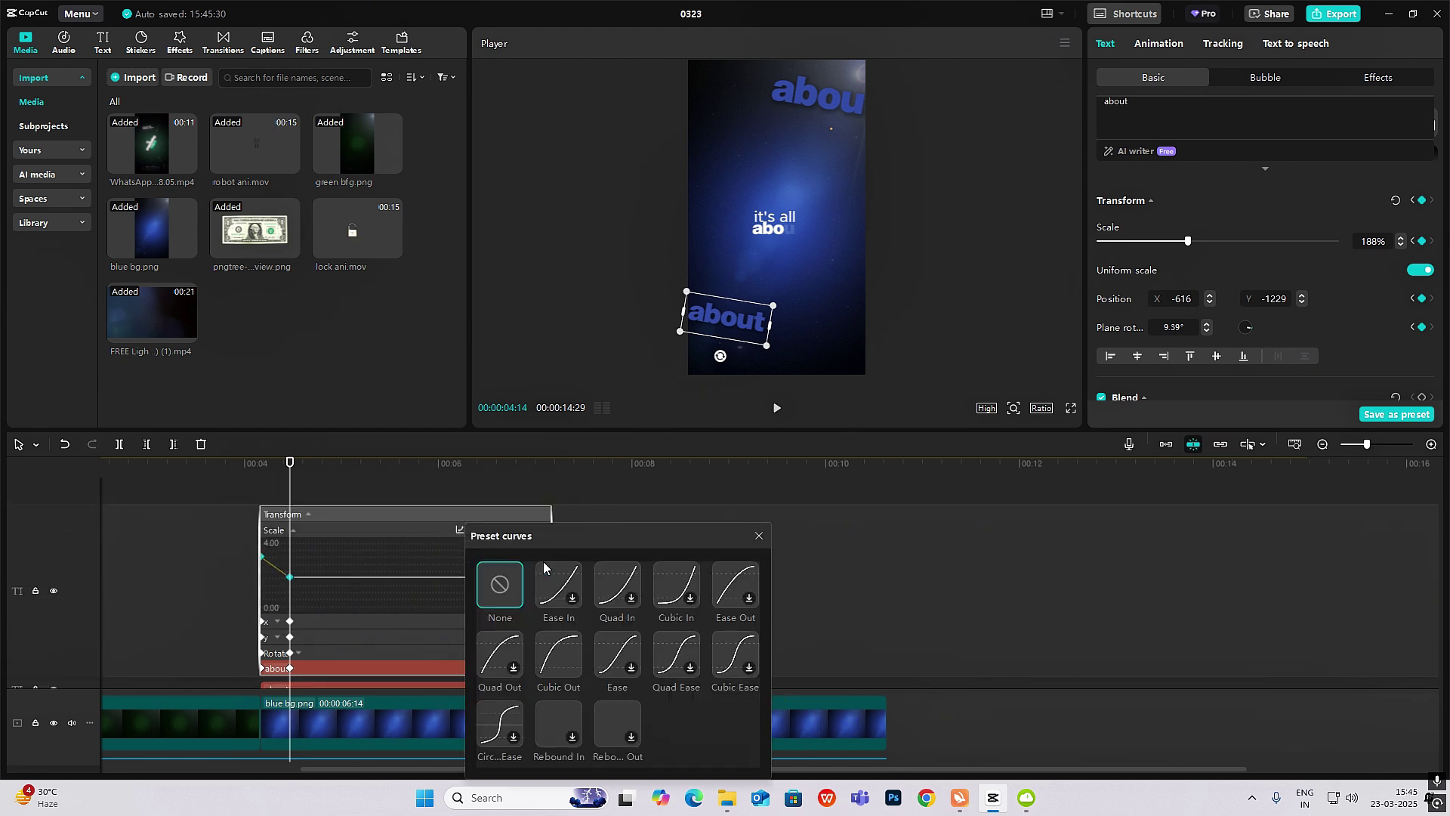
click(573, 582)
click(459, 546)
click(559, 657)
click(460, 512)
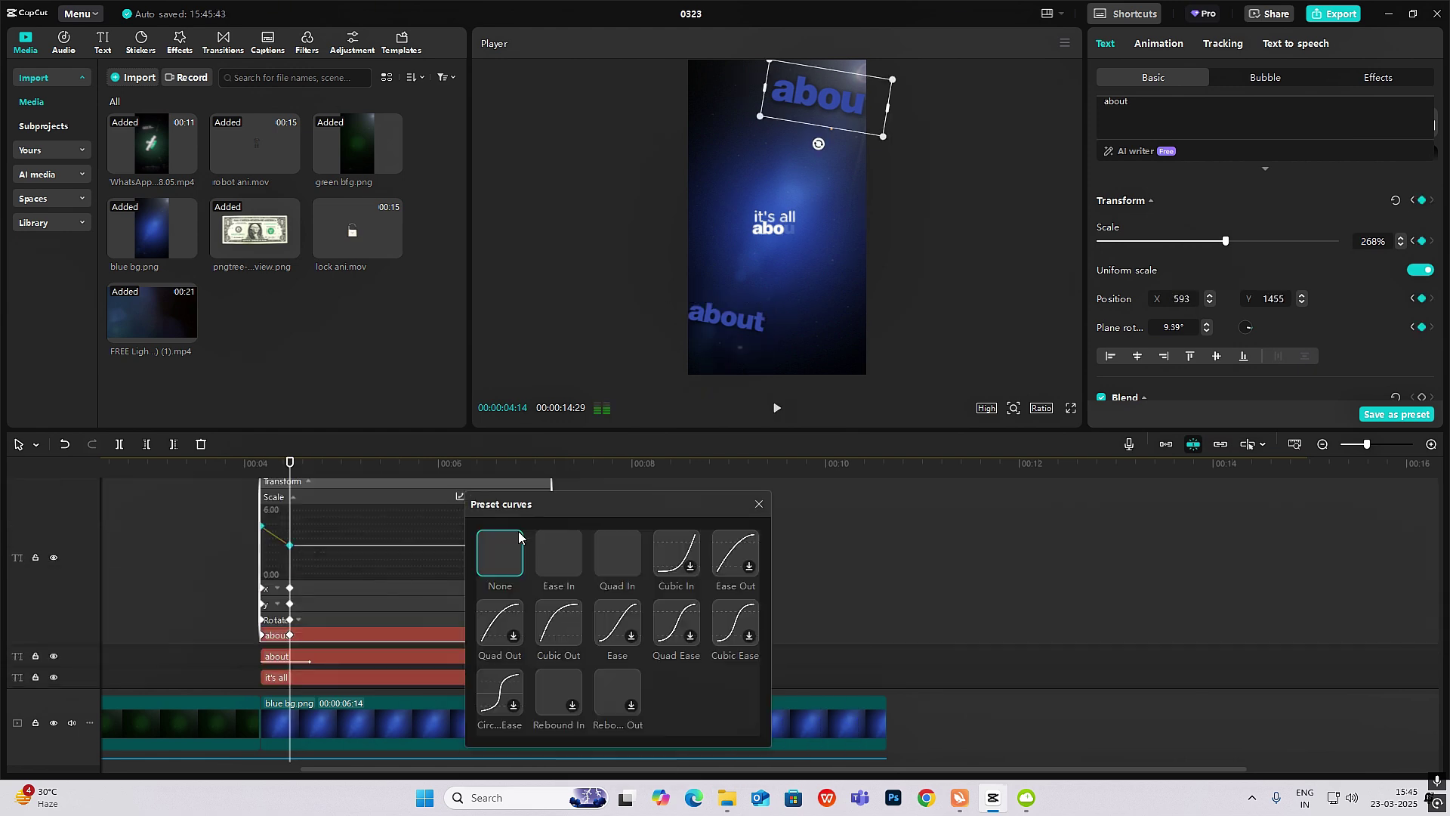
click(261, 495)
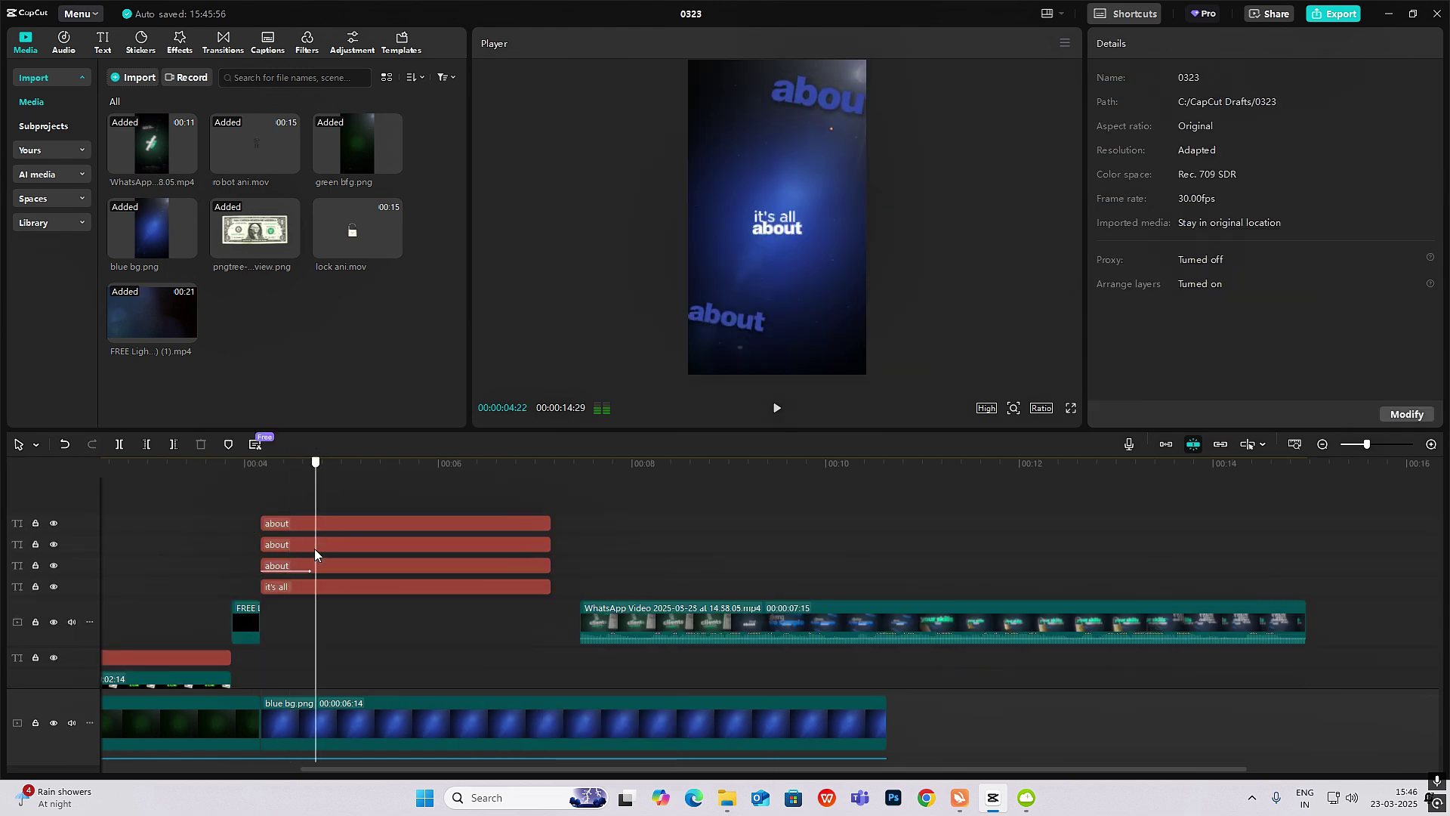
- Lengthen the zoom of both blue "about" texts by moving their second keyframes to about 00:00:04:19
drag(291, 504, 441, 622)
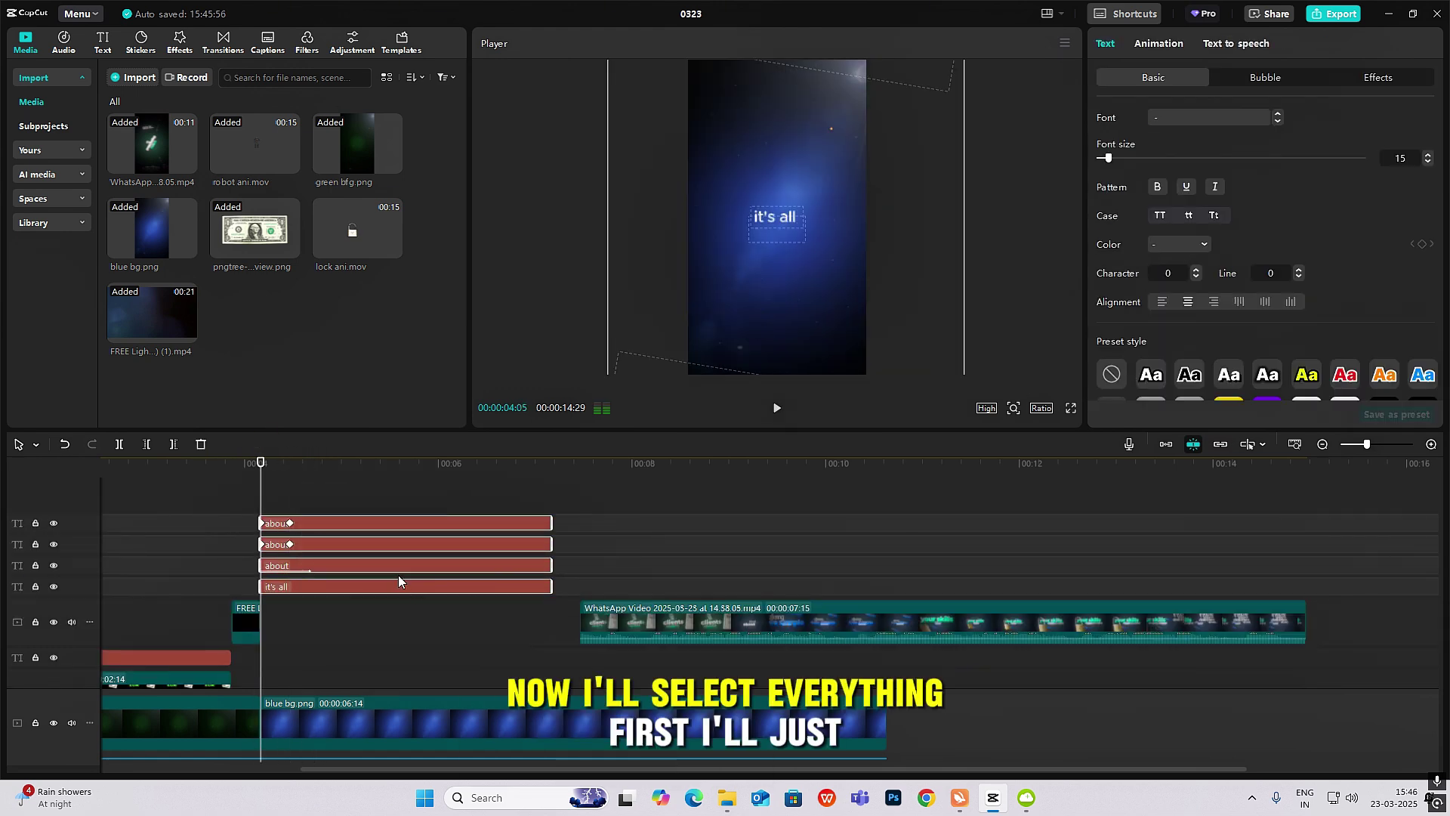
click(312, 491)
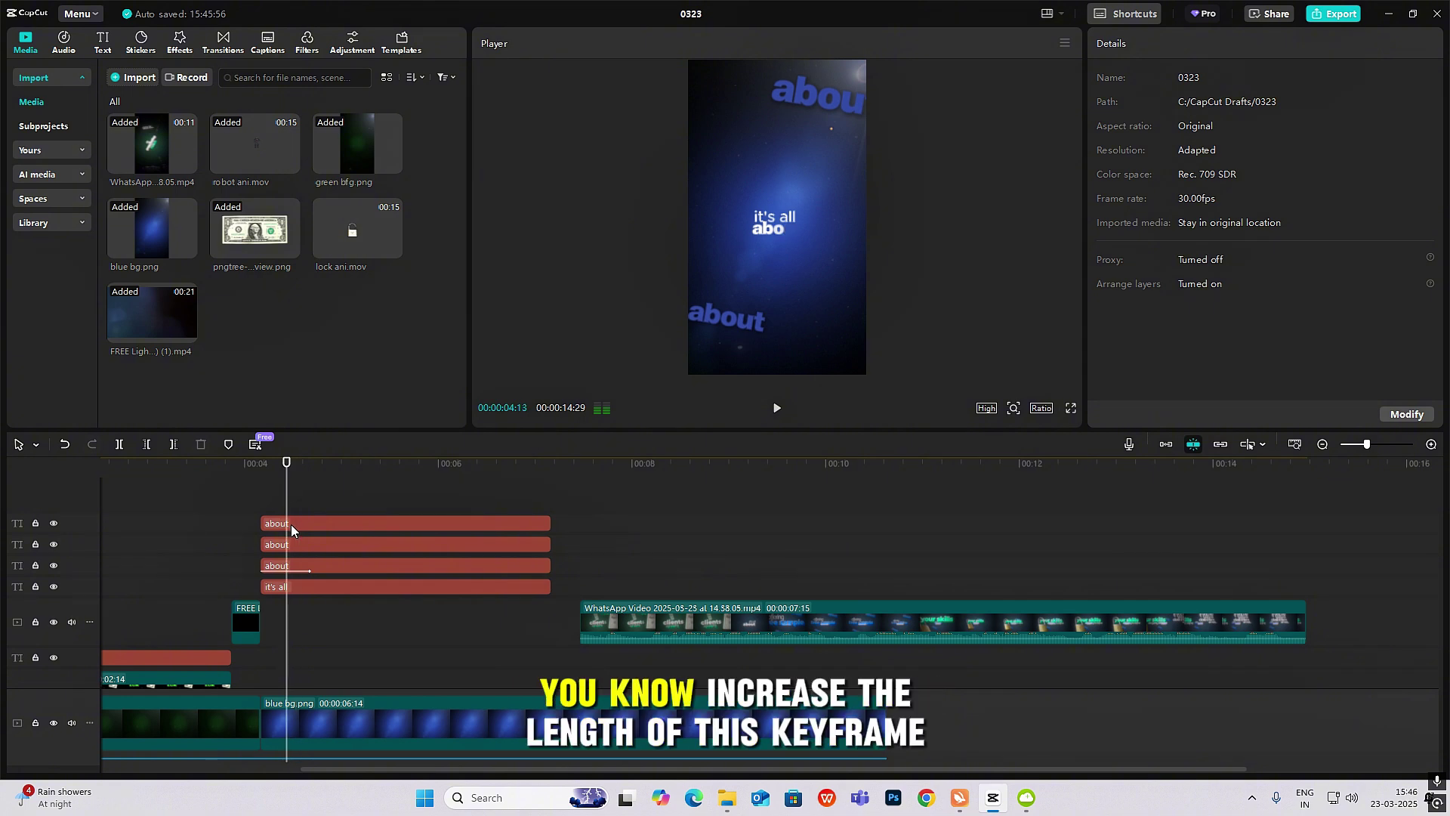
click(291, 524)
click(296, 541)
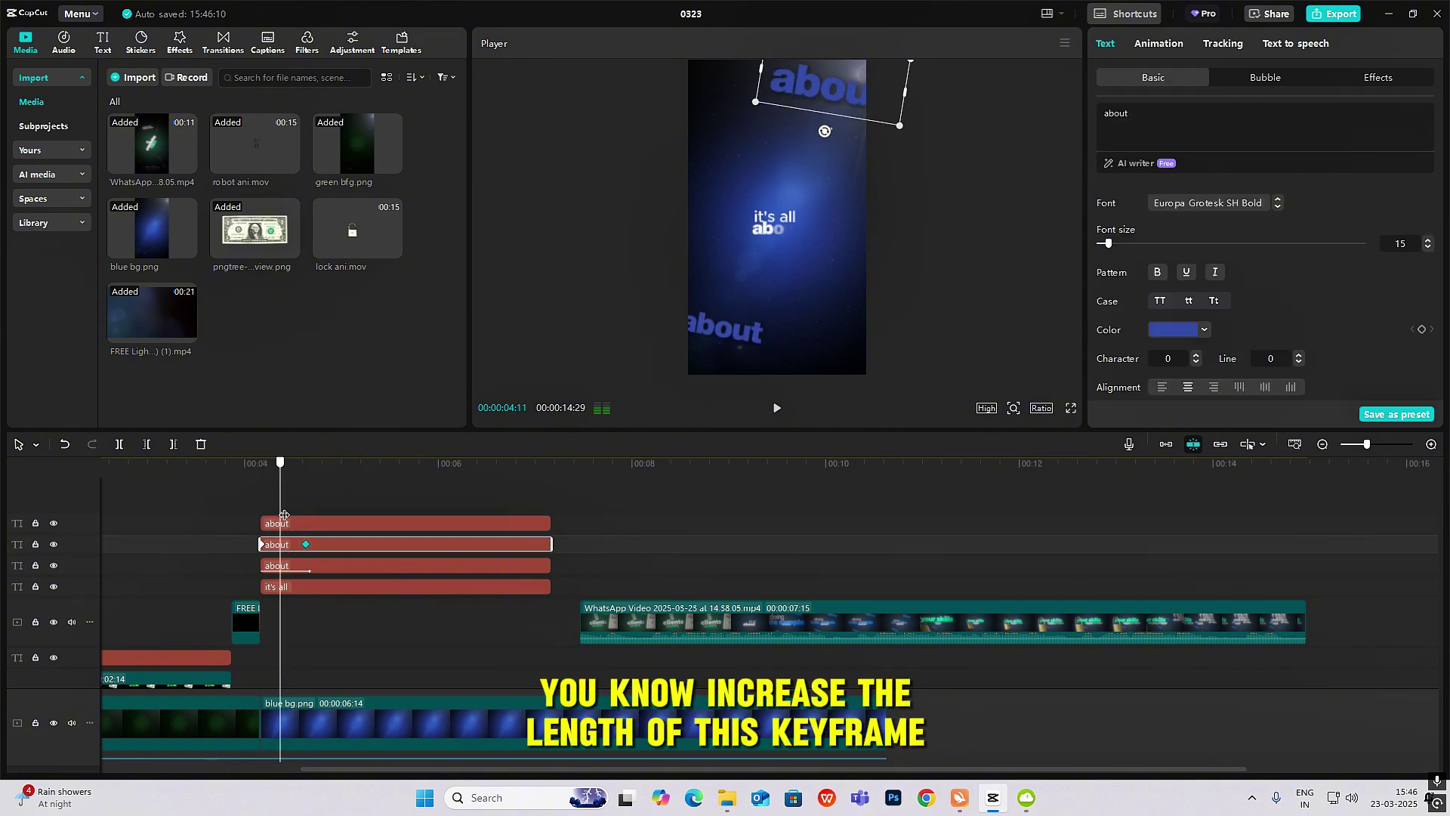
click(303, 514)
click(325, 523)
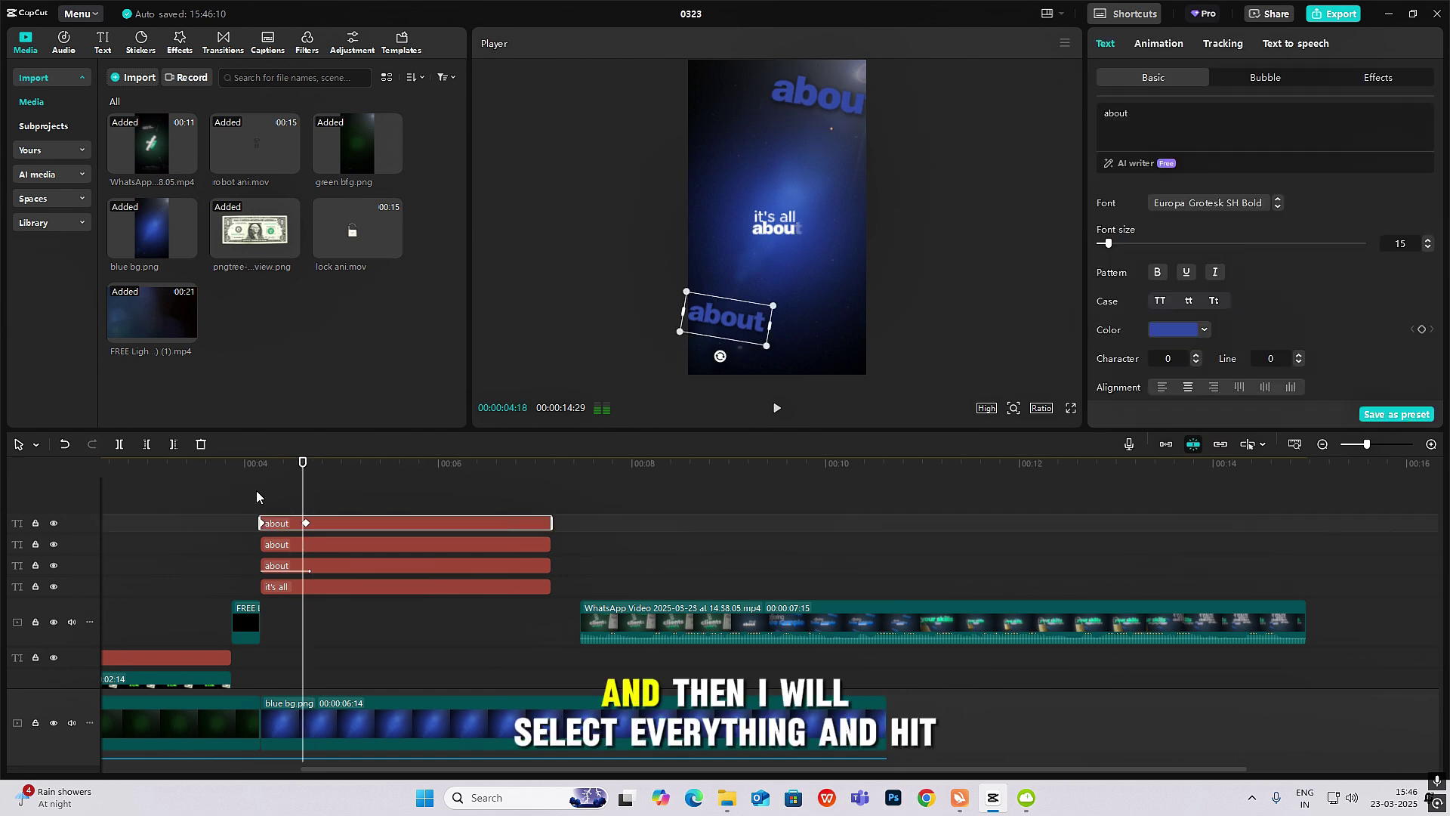
- Combine the "it's all" text and the three "about" texts into one compound clip
drag(256, 491, 367, 580)
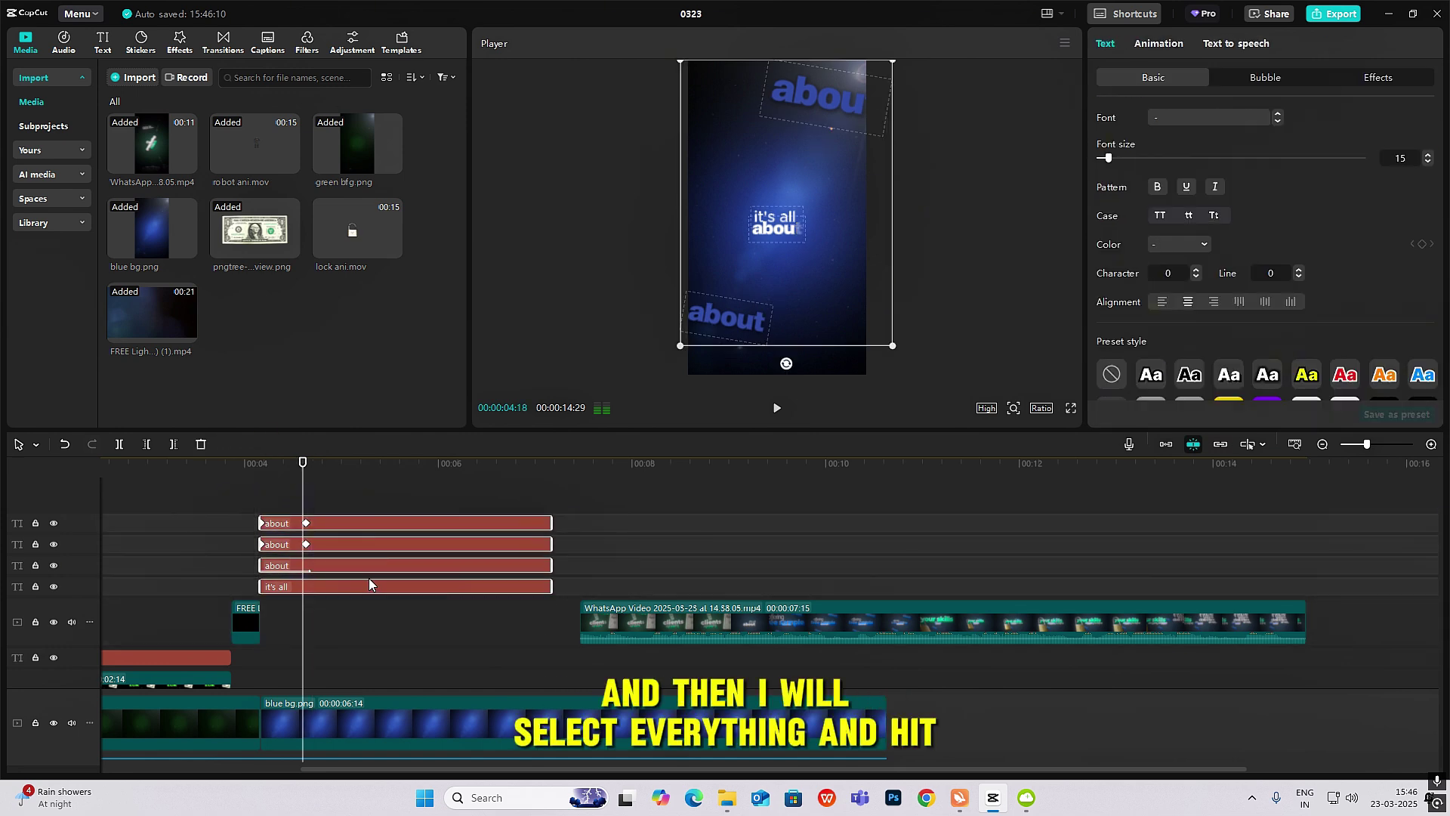
key(alt+g)
click(250, 489)
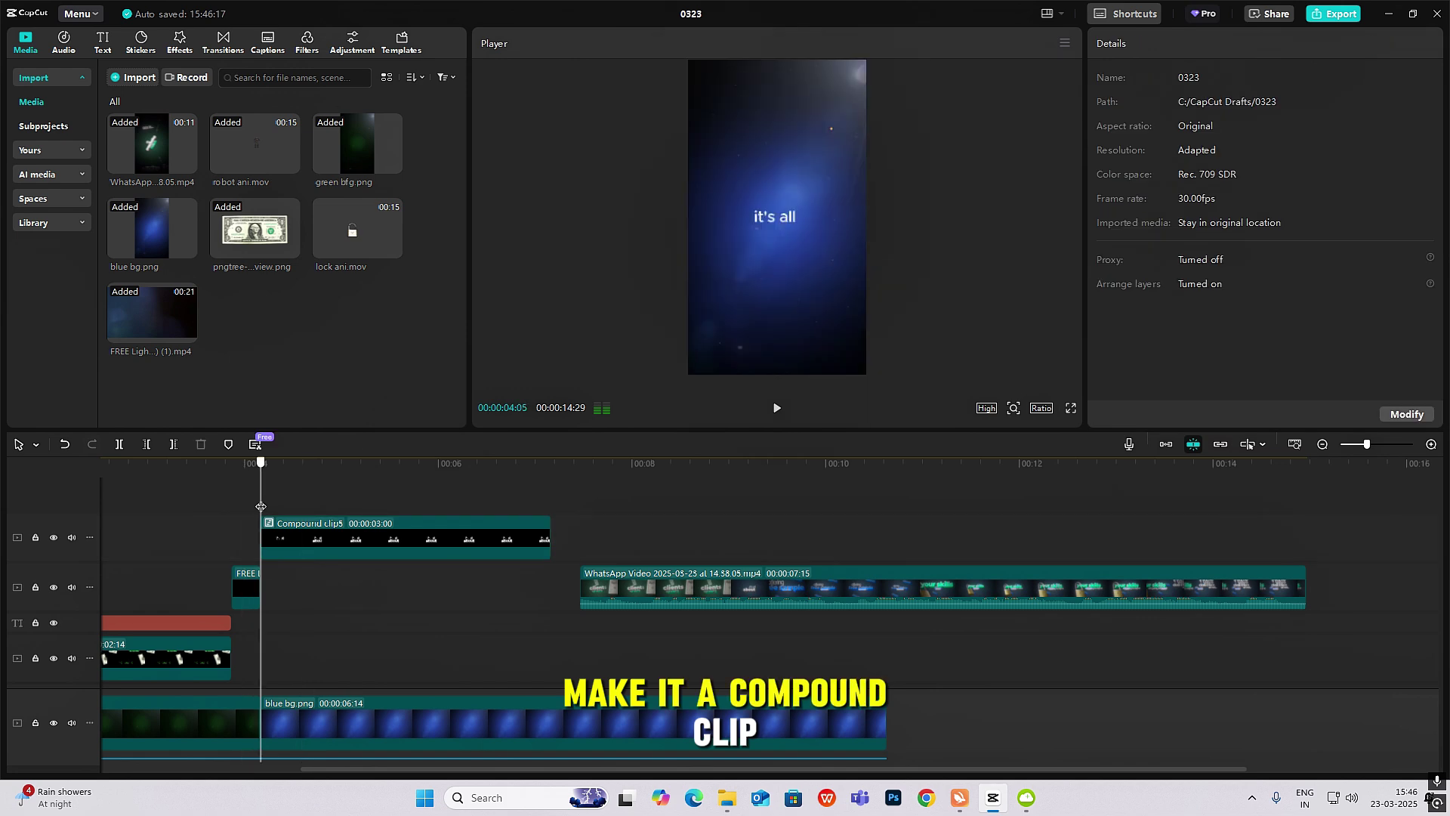
- Add transform keyframes to the new compound clip at 00:00:04:05 and 00:00:04:22
click(284, 531)
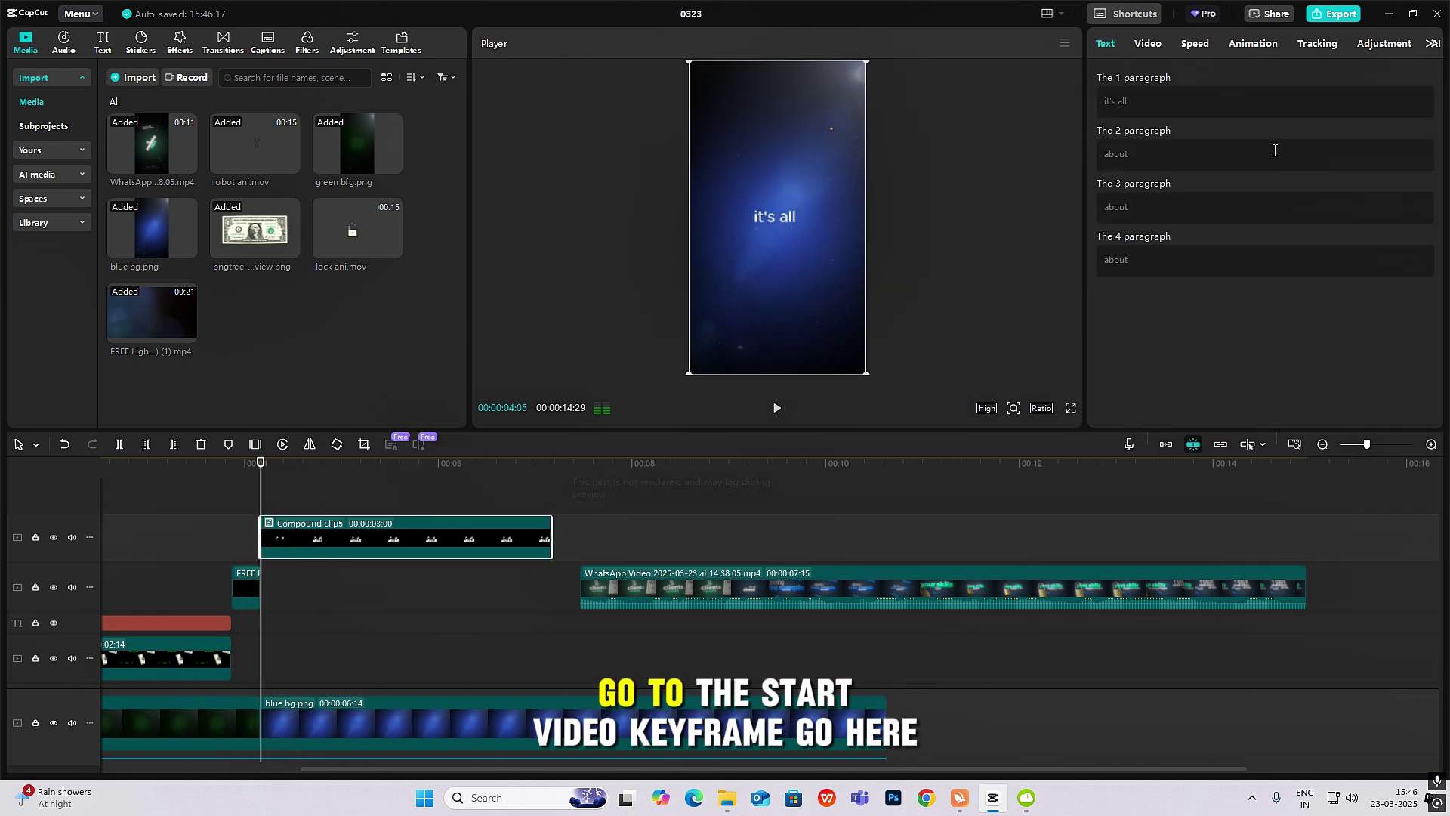
click(1150, 46)
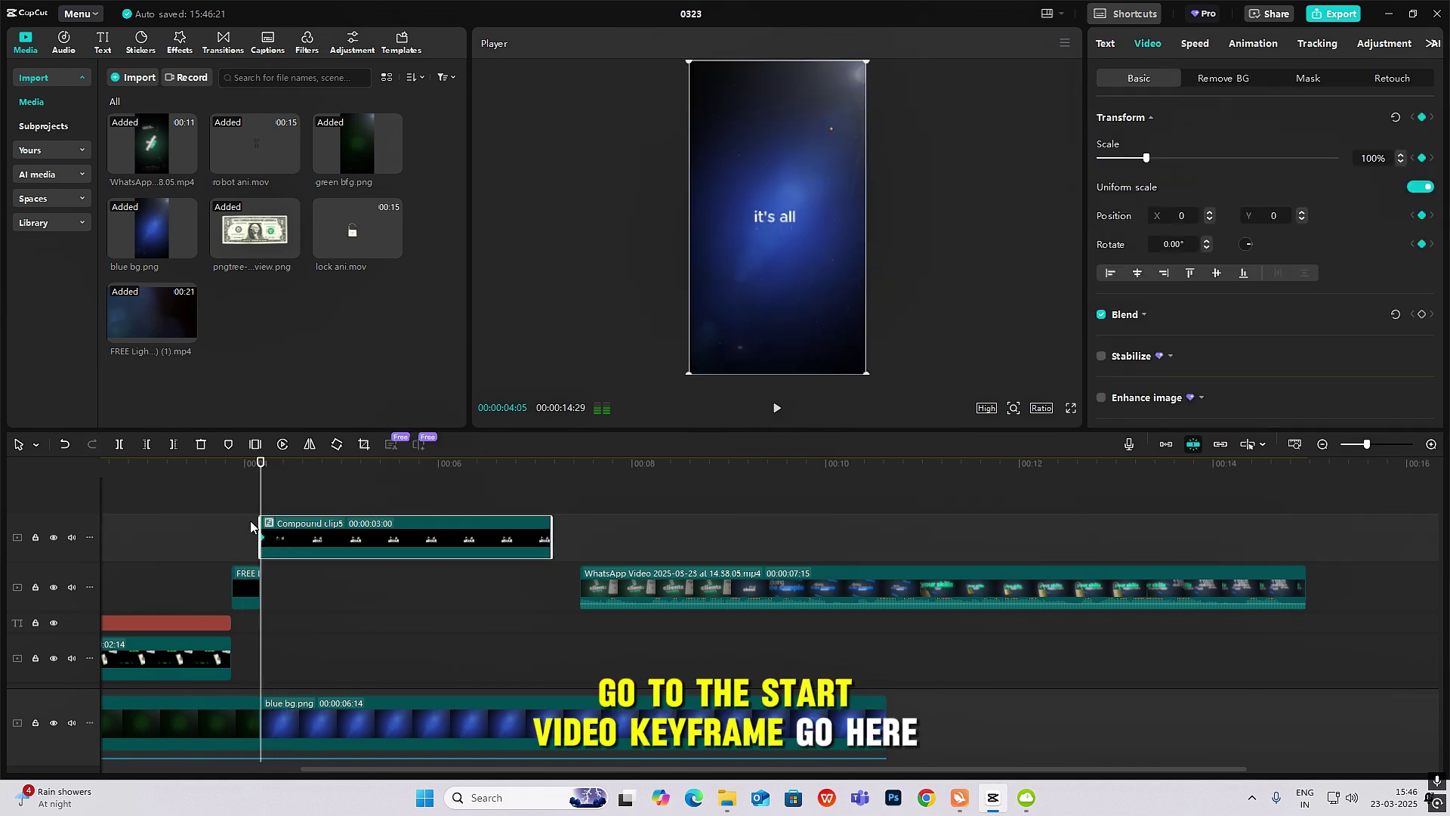
drag(259, 503, 322, 527)
click(1421, 117)
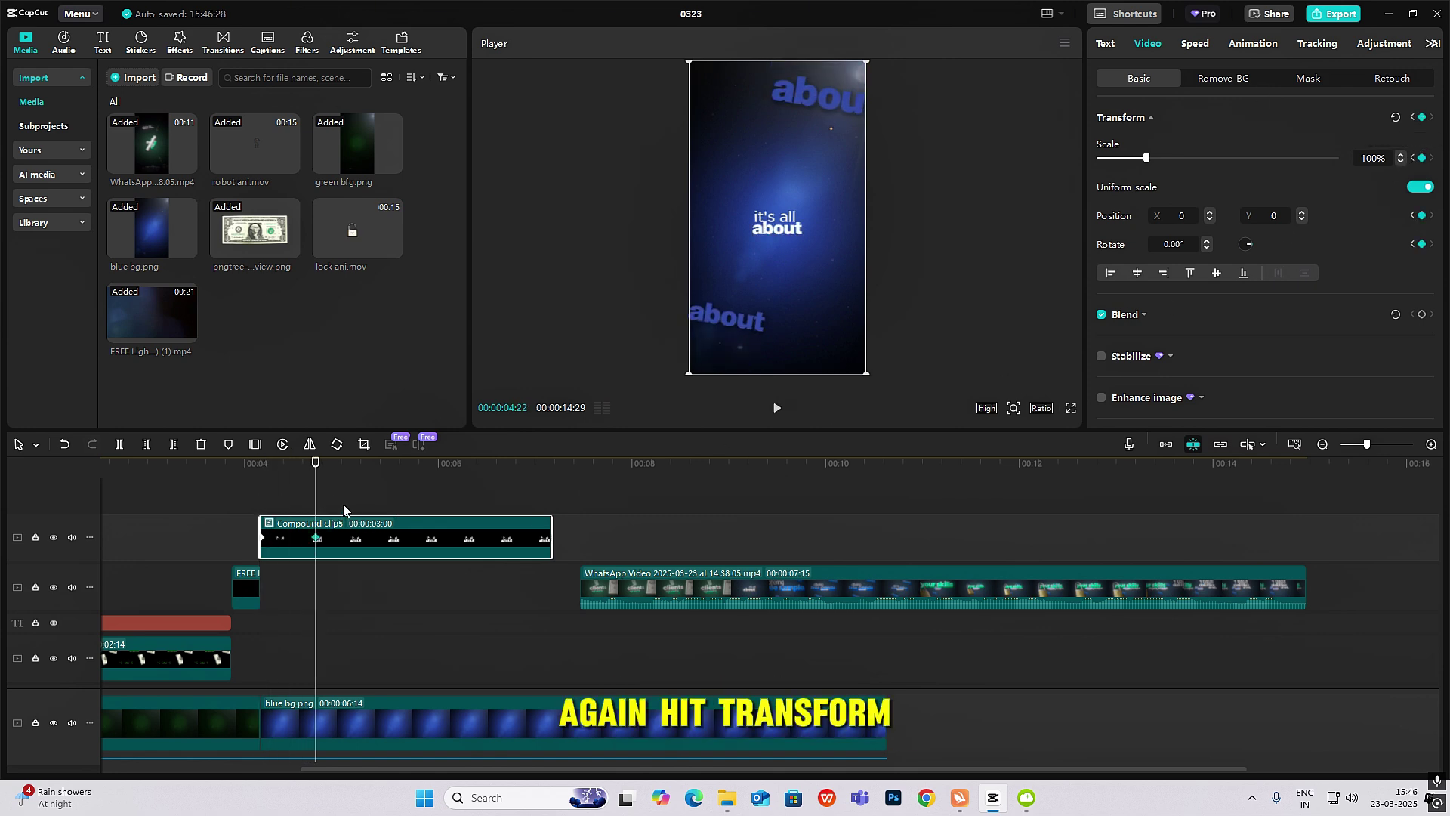
- Scale the compound clip down to roughly two-thirds of the frame at its second keyframe, 00:00:04:22
click(320, 491)
click(261, 495)
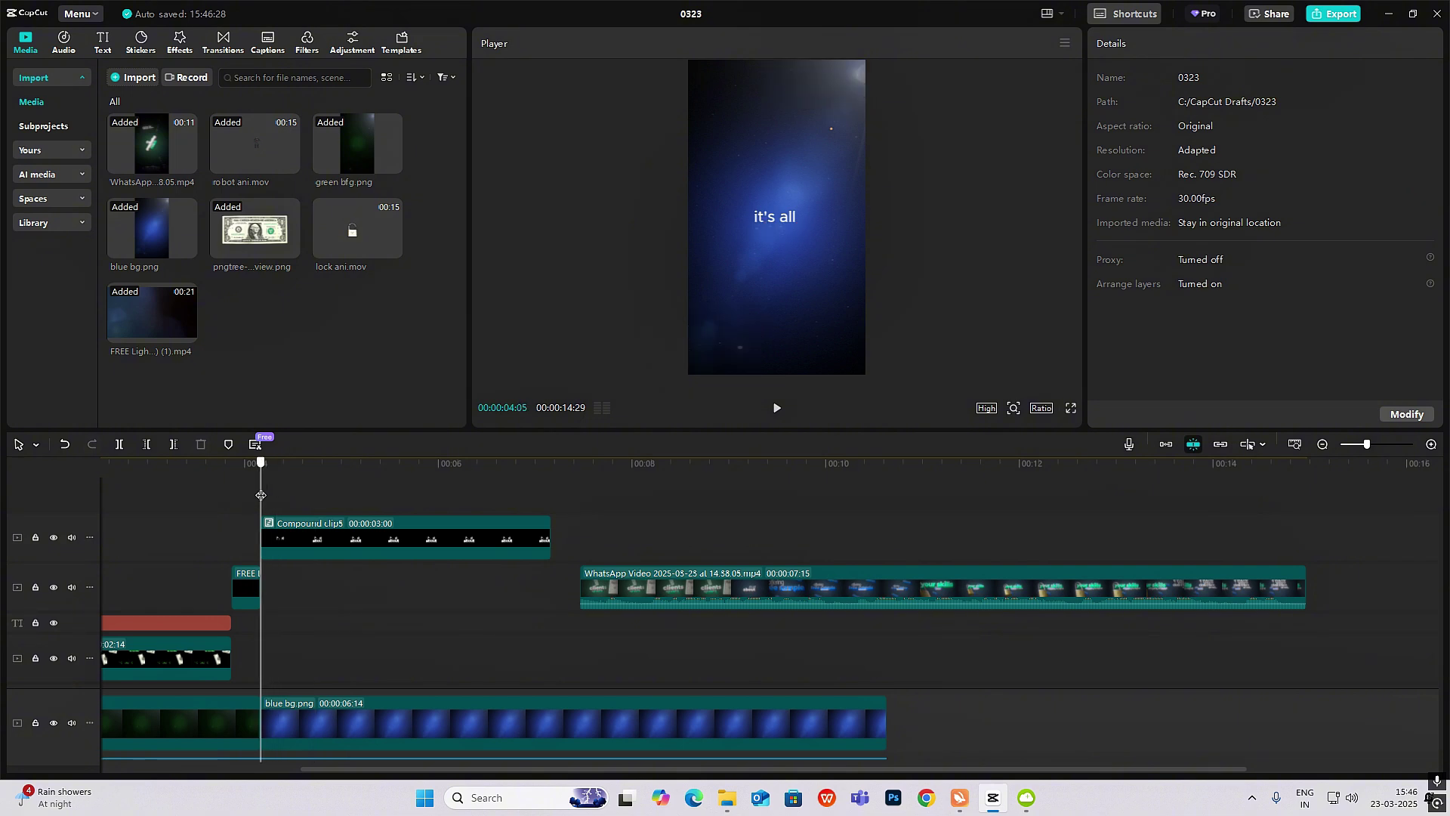
click(283, 534)
click(333, 517)
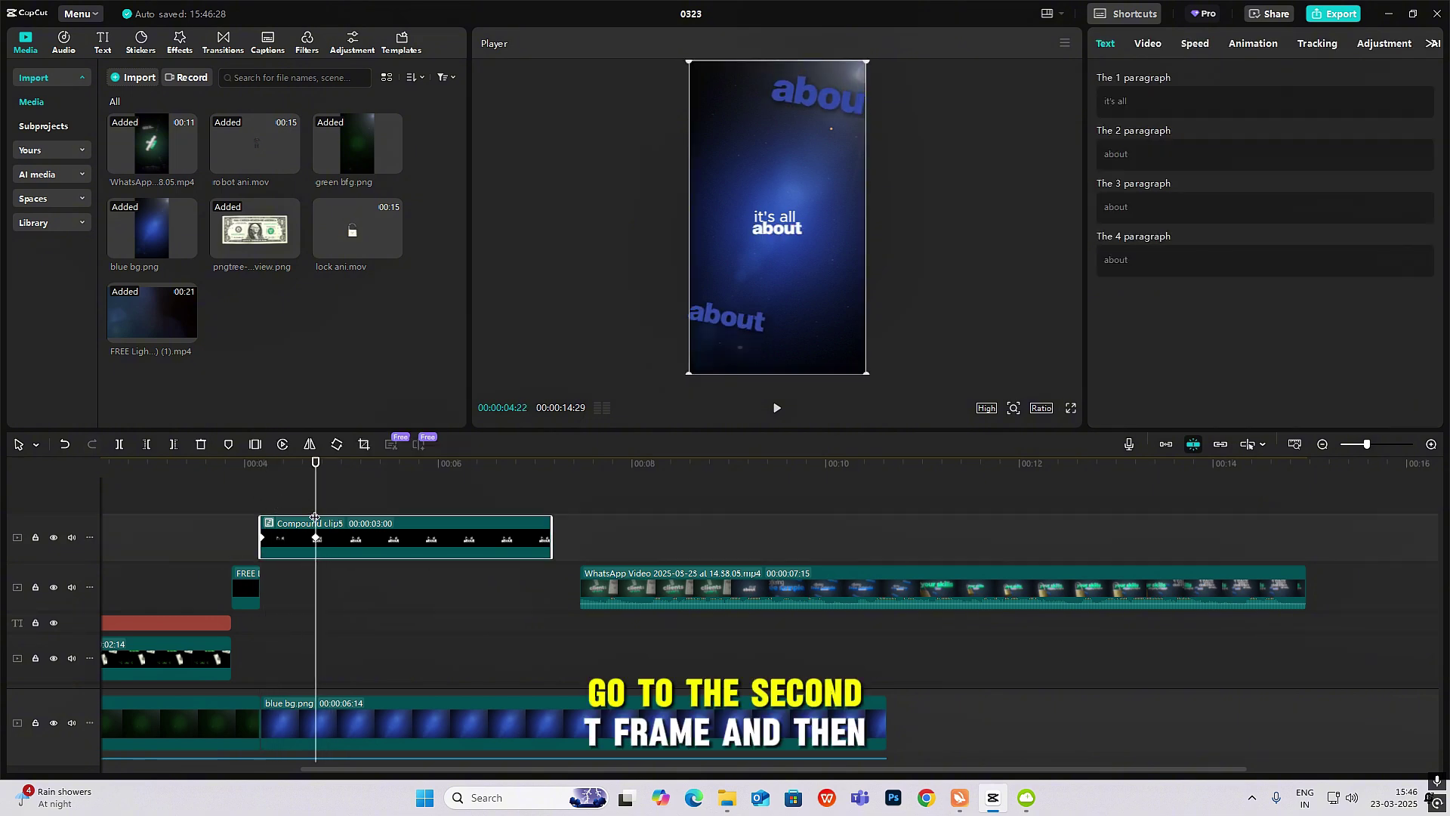
drag(868, 64, 817, 146)
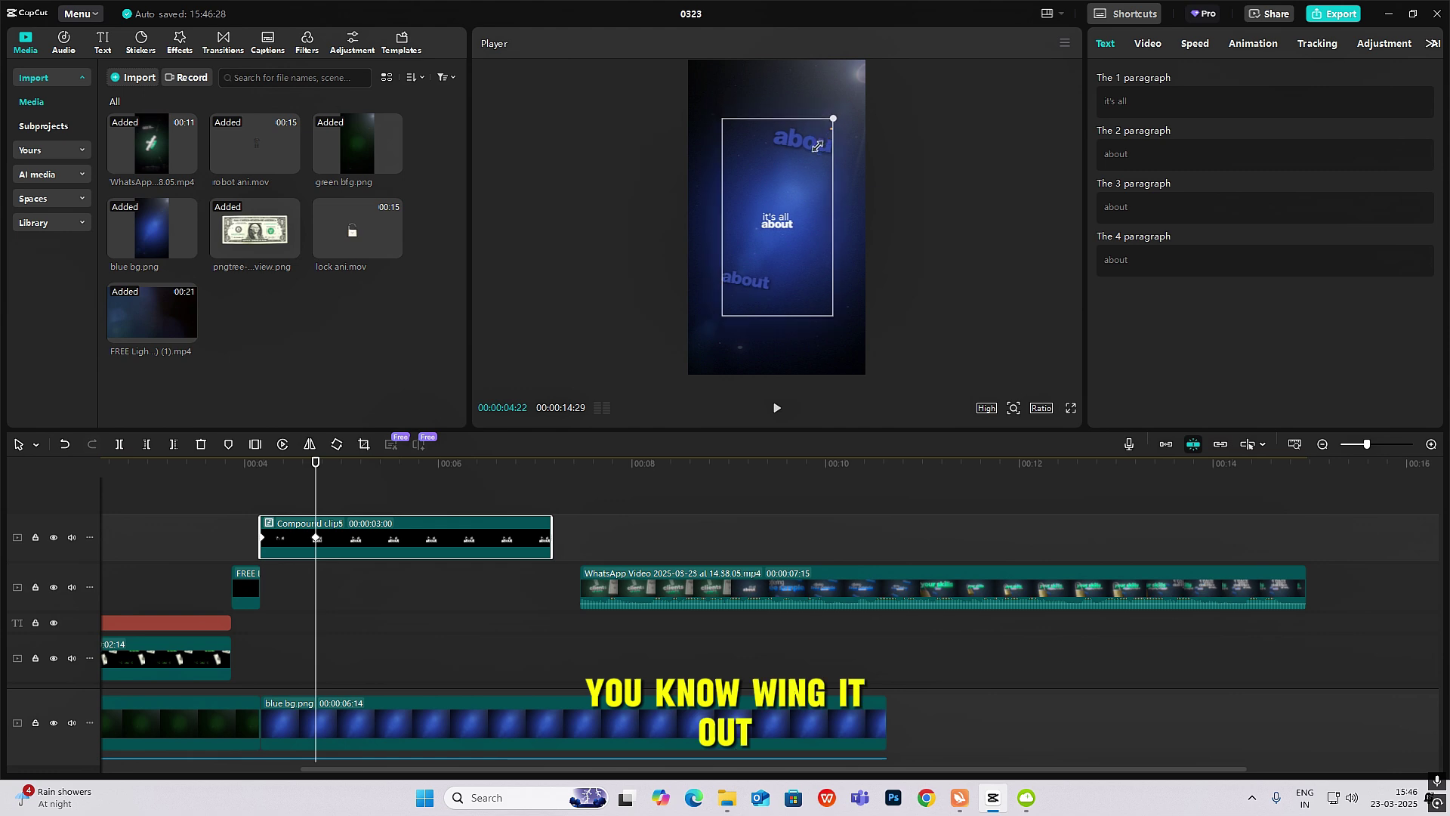
- Apply the Cubic Out preset curve to the compound clip's scale keyframes
click(323, 514)
click(359, 533)
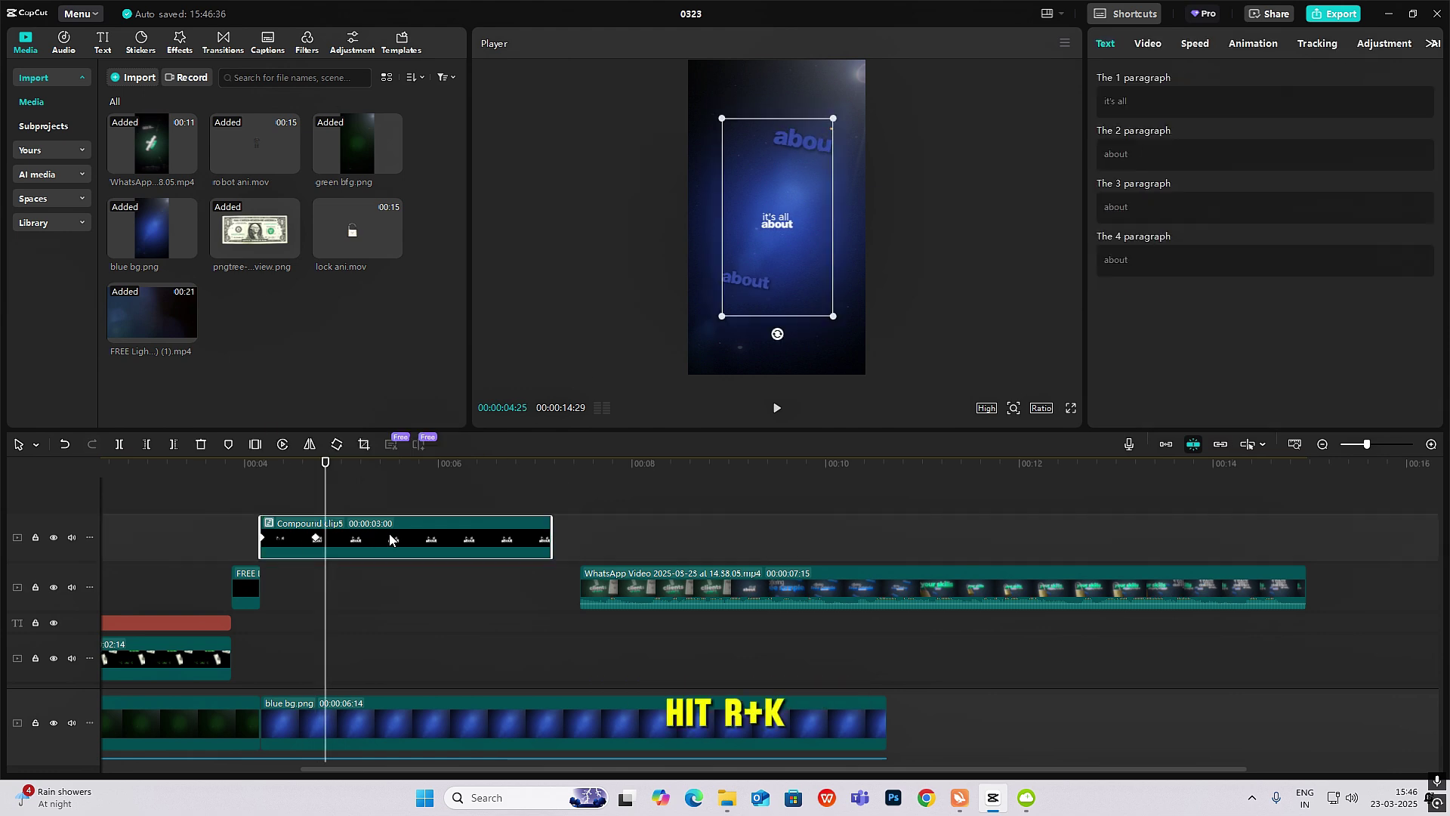
click(397, 558)
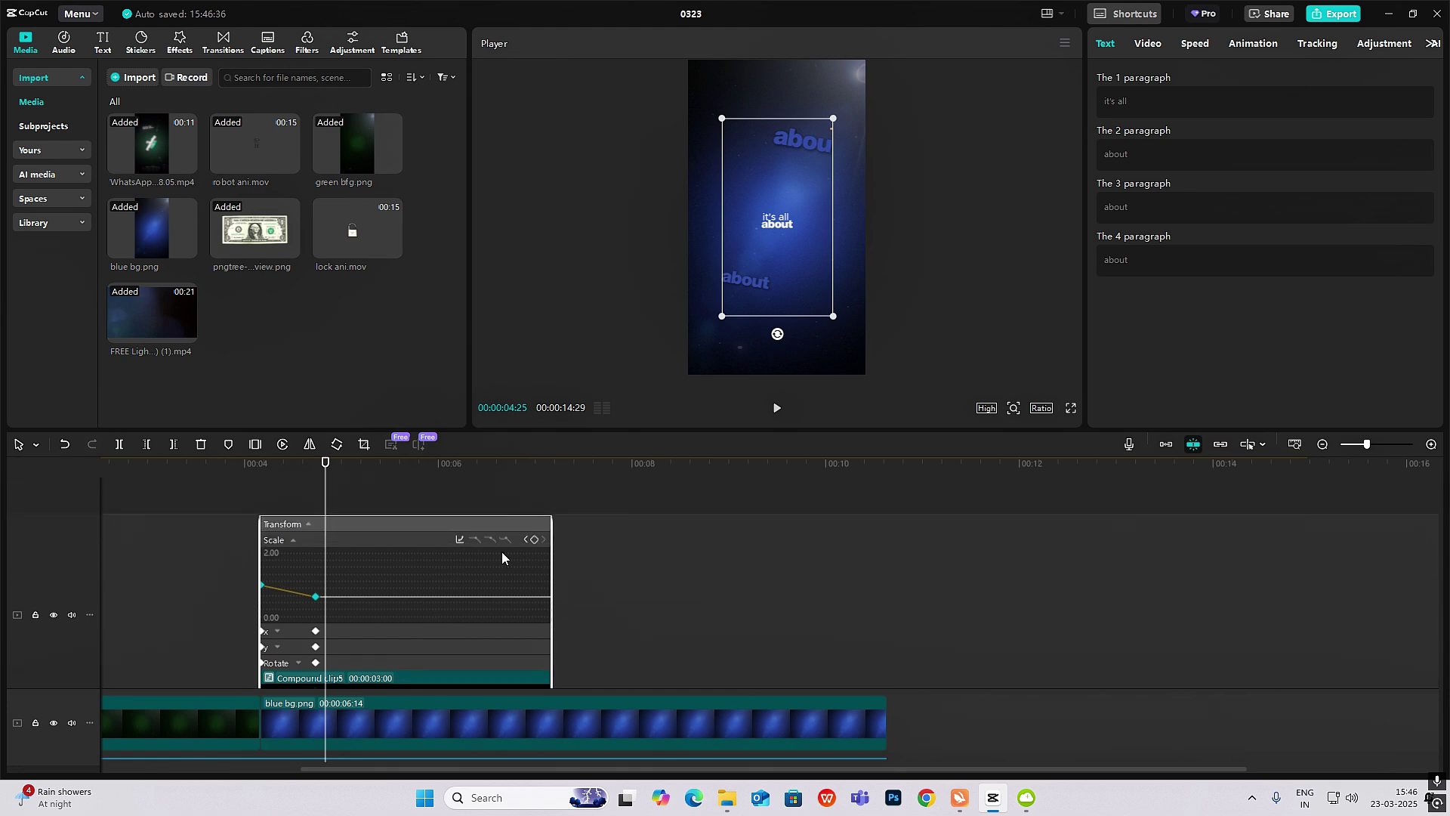
click(460, 539)
click(560, 651)
click(773, 531)
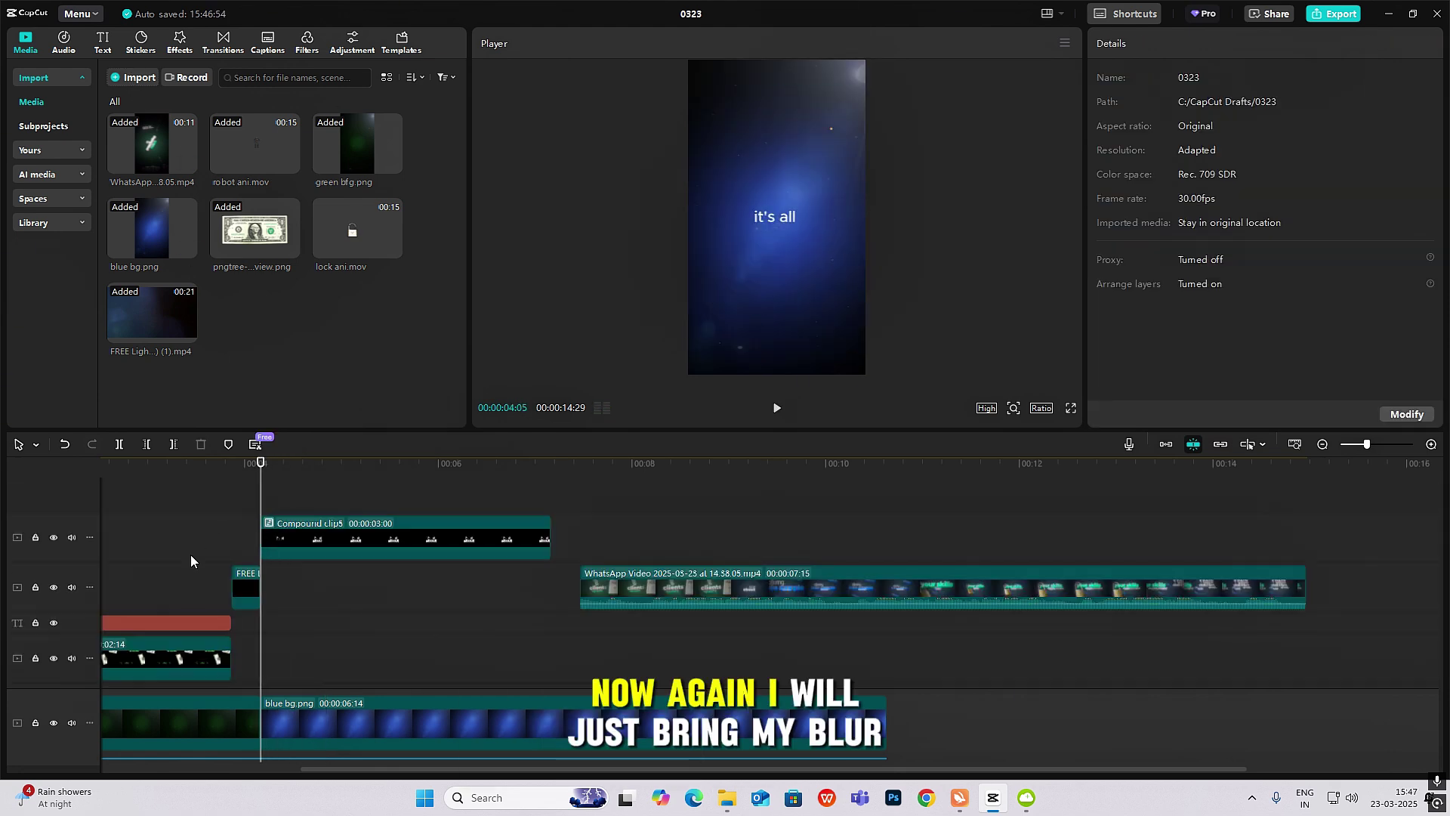
- Copy the Blur effect from the opening scene to above the "it's all about" compound clip at 00:00:04:05 and play it
key(Home)
scroll(275, 606, down, 3)
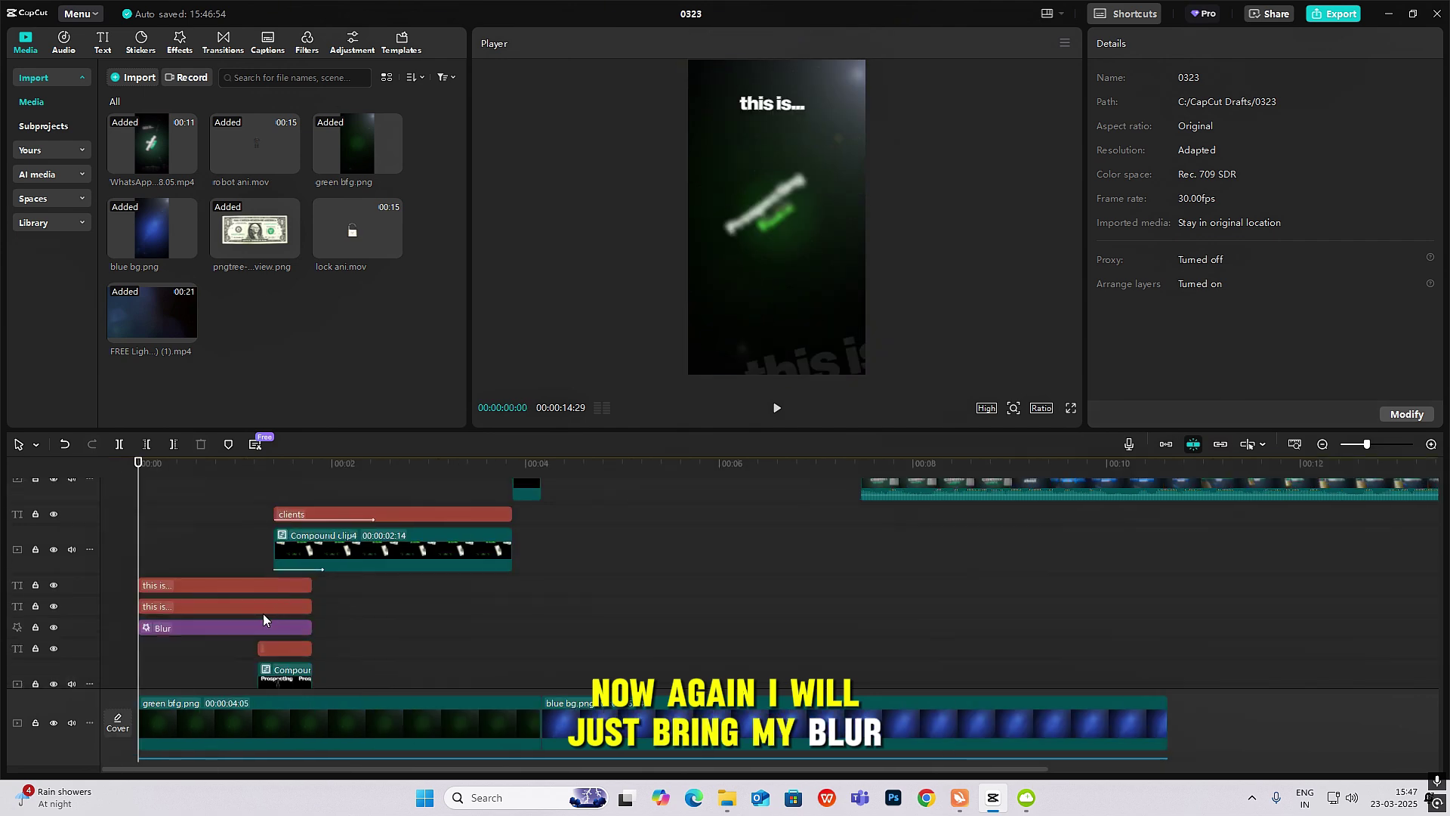
click(226, 639)
click(270, 633)
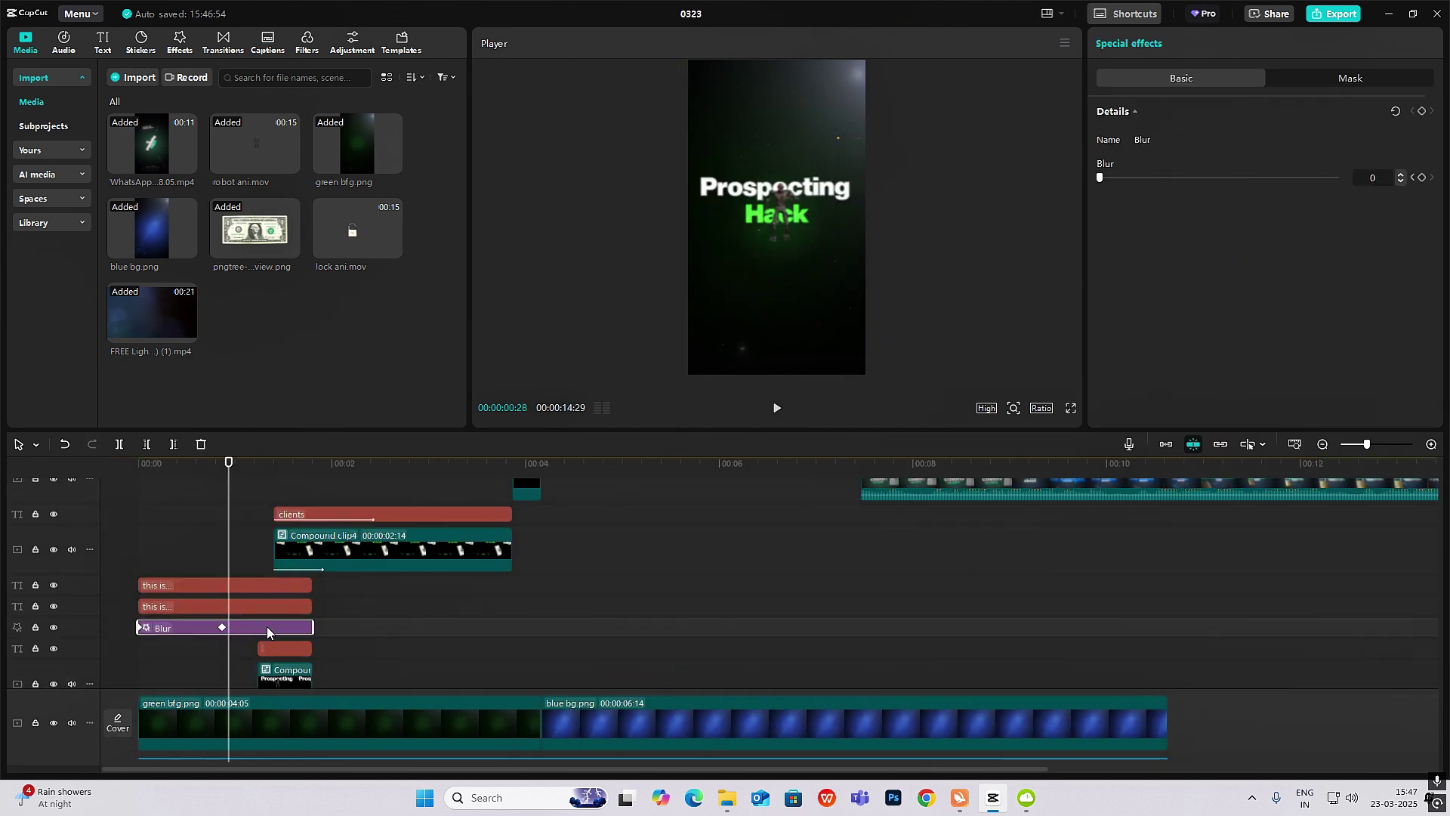
scroll(602, 453, up, 2)
scroll(602, 453, up, 2)
drag(627, 487, 672, 505)
click(544, 487)
key(space)
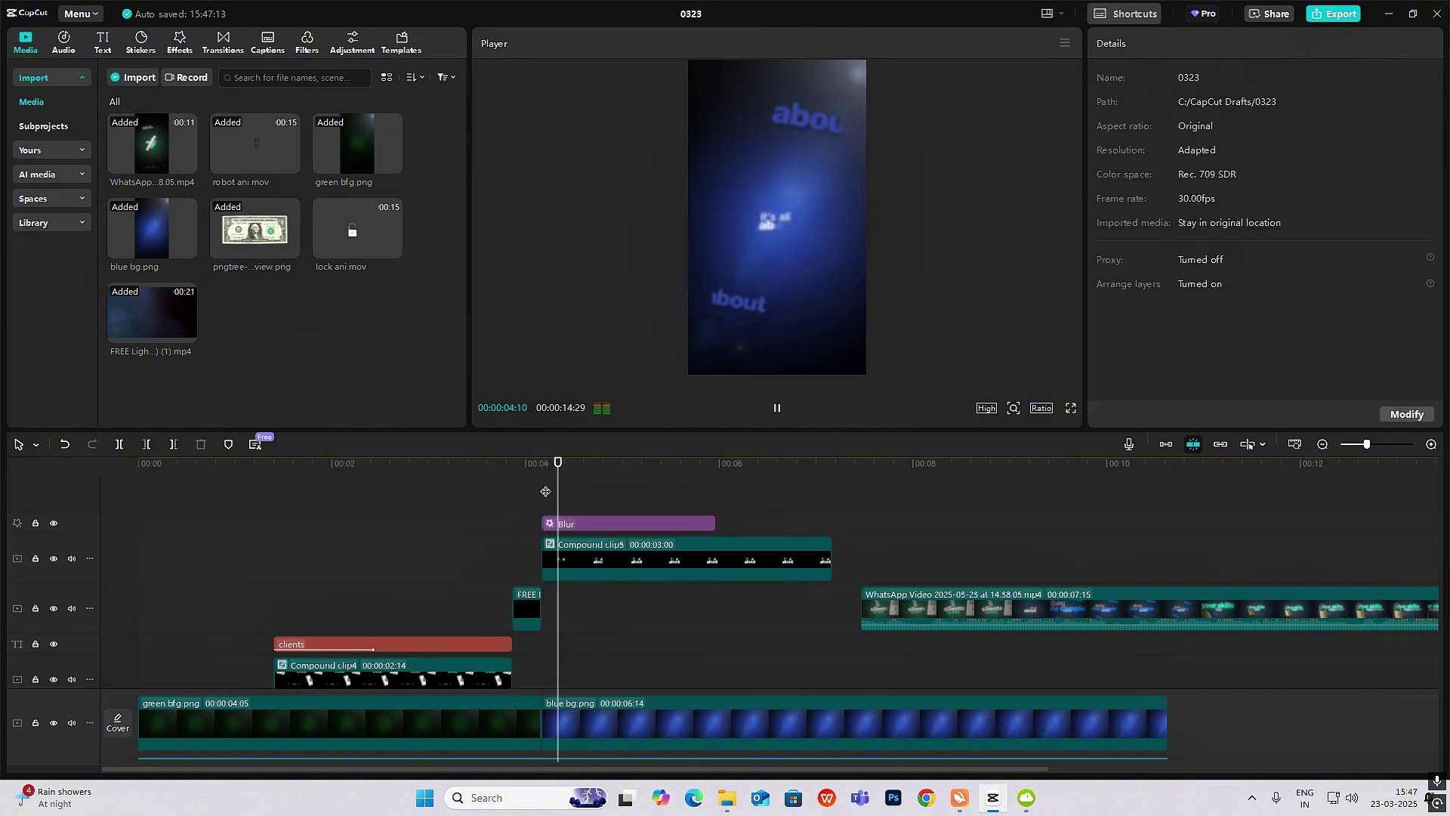
- Set the copied Blur effect's strength to 0 at its first keyframe, 00:00:04:05
click(549, 495)
click(573, 526)
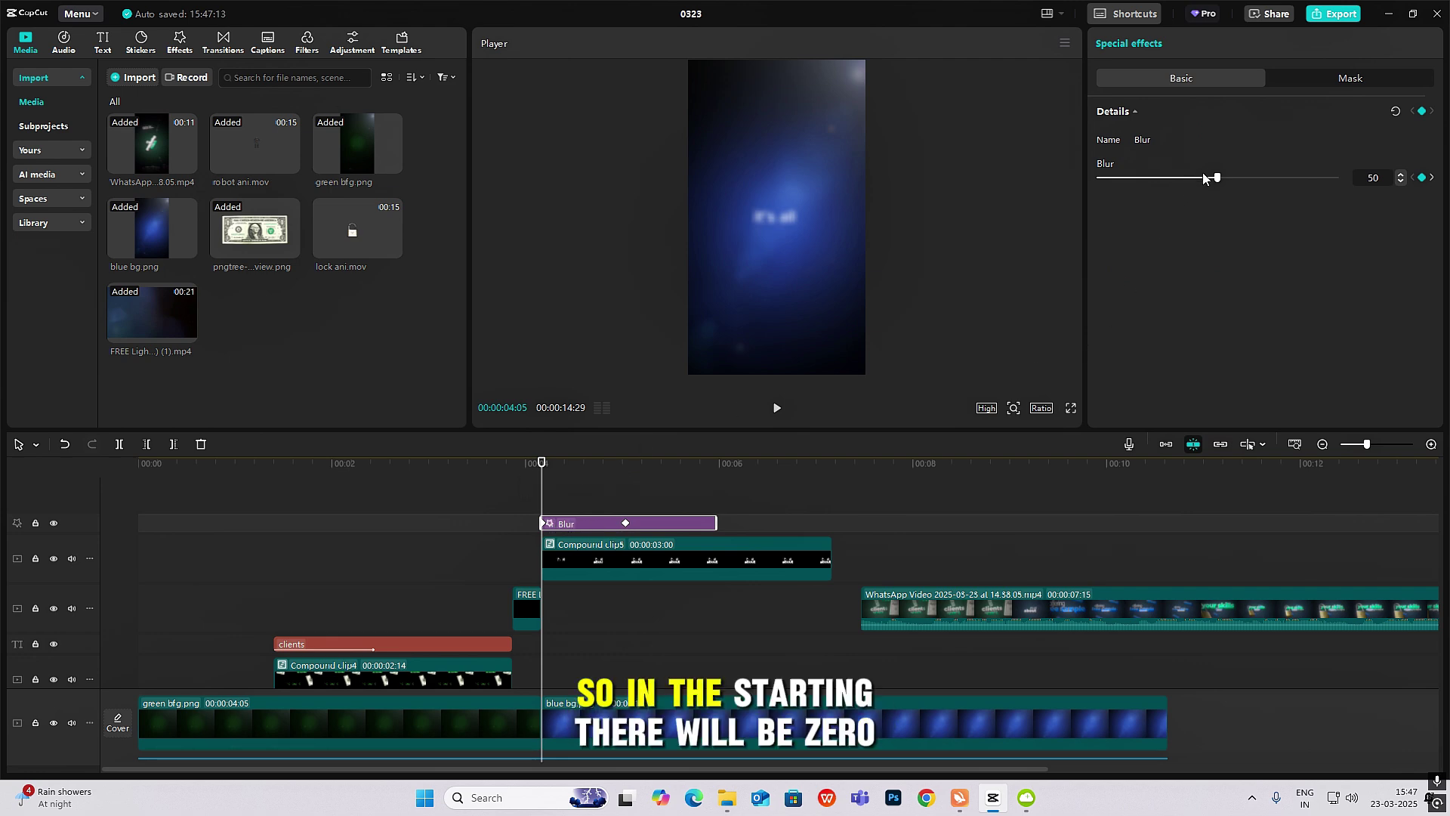
drag(1201, 178, 1100, 178)
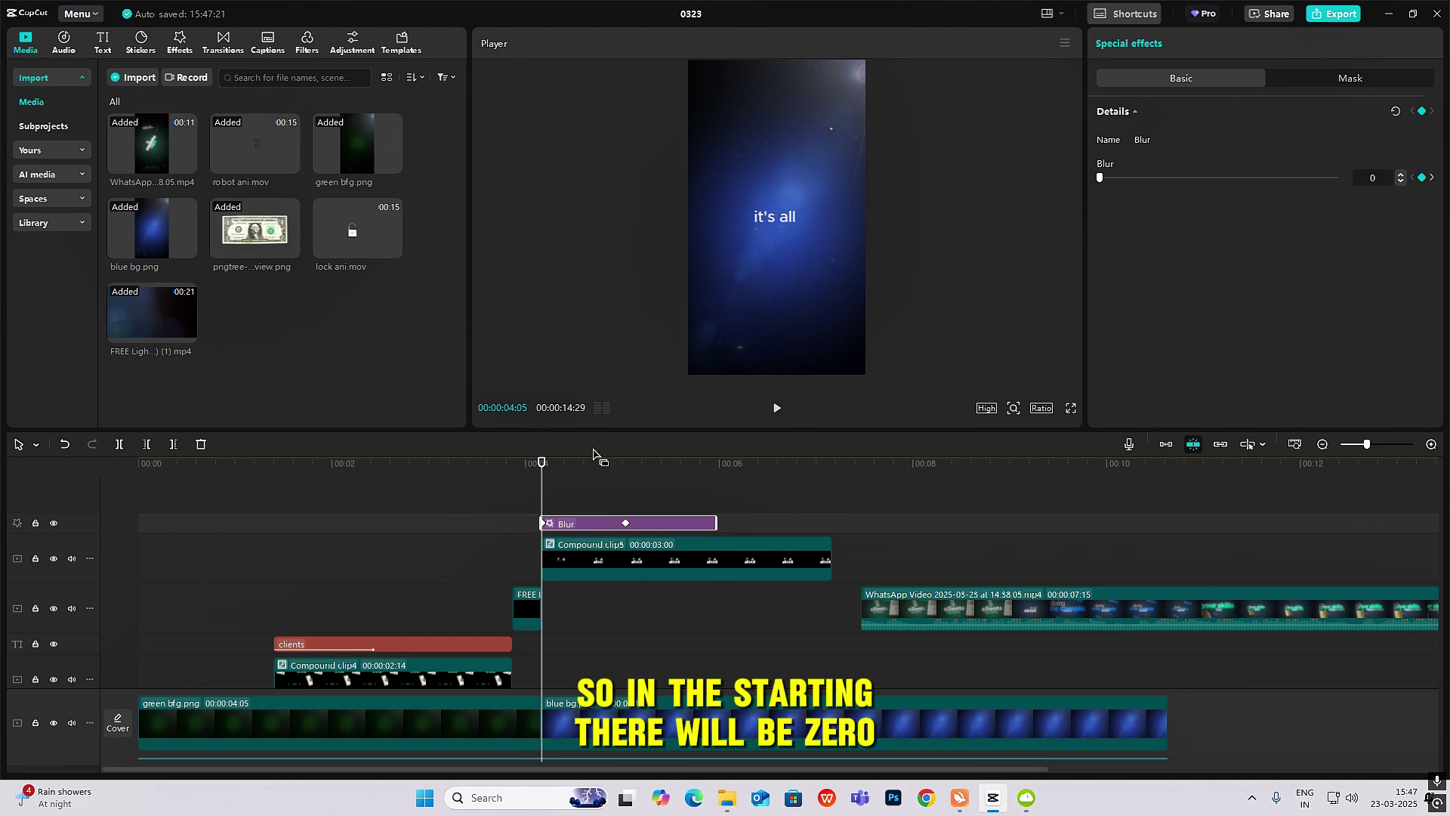
- Raise the copied Blur effect's strength at its second keyframe, 00:00:05:01, and play the "it's all about" scene
drag(597, 462, 625, 462)
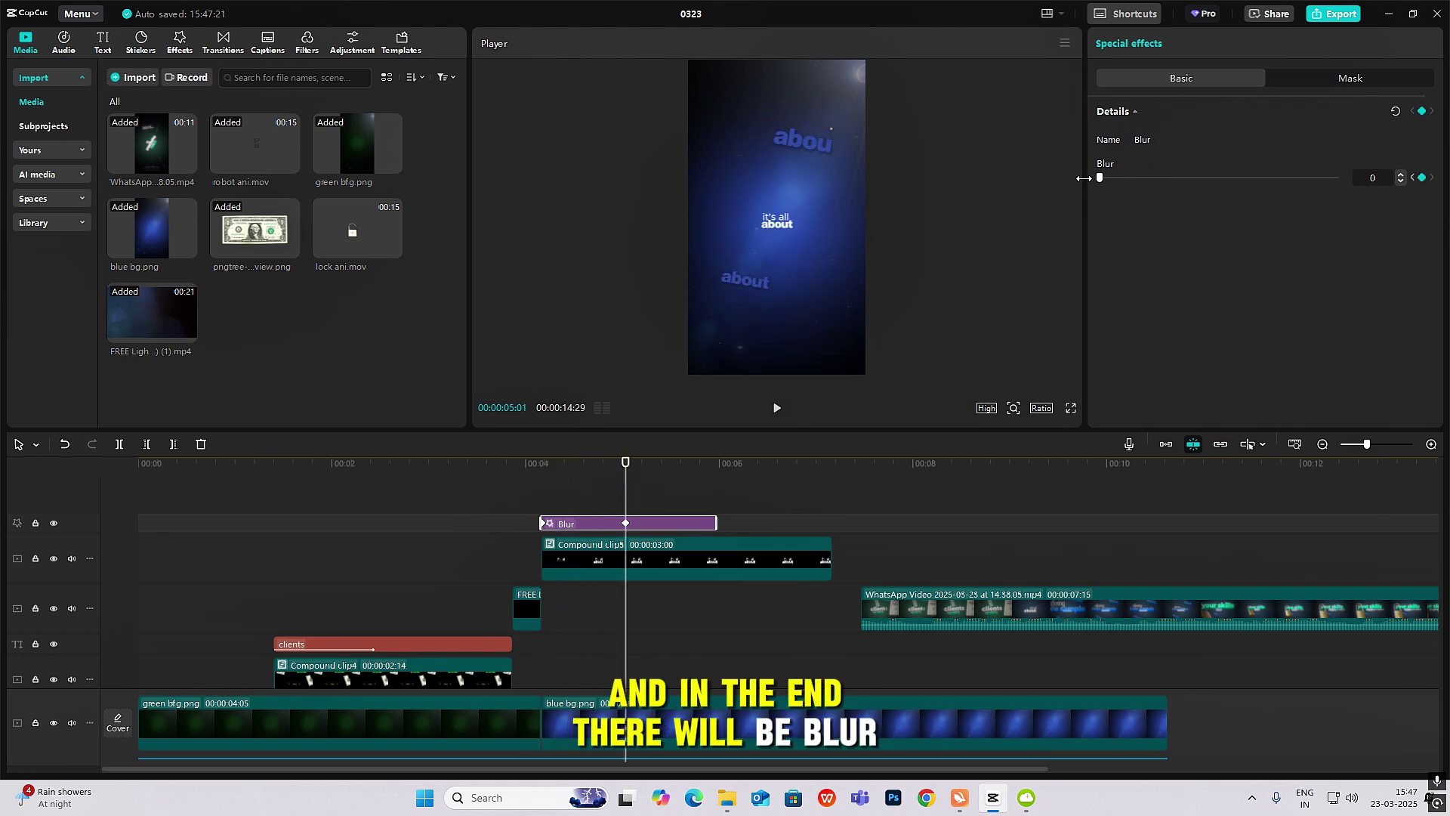
click(553, 505)
scroll(477, 506, up, 3)
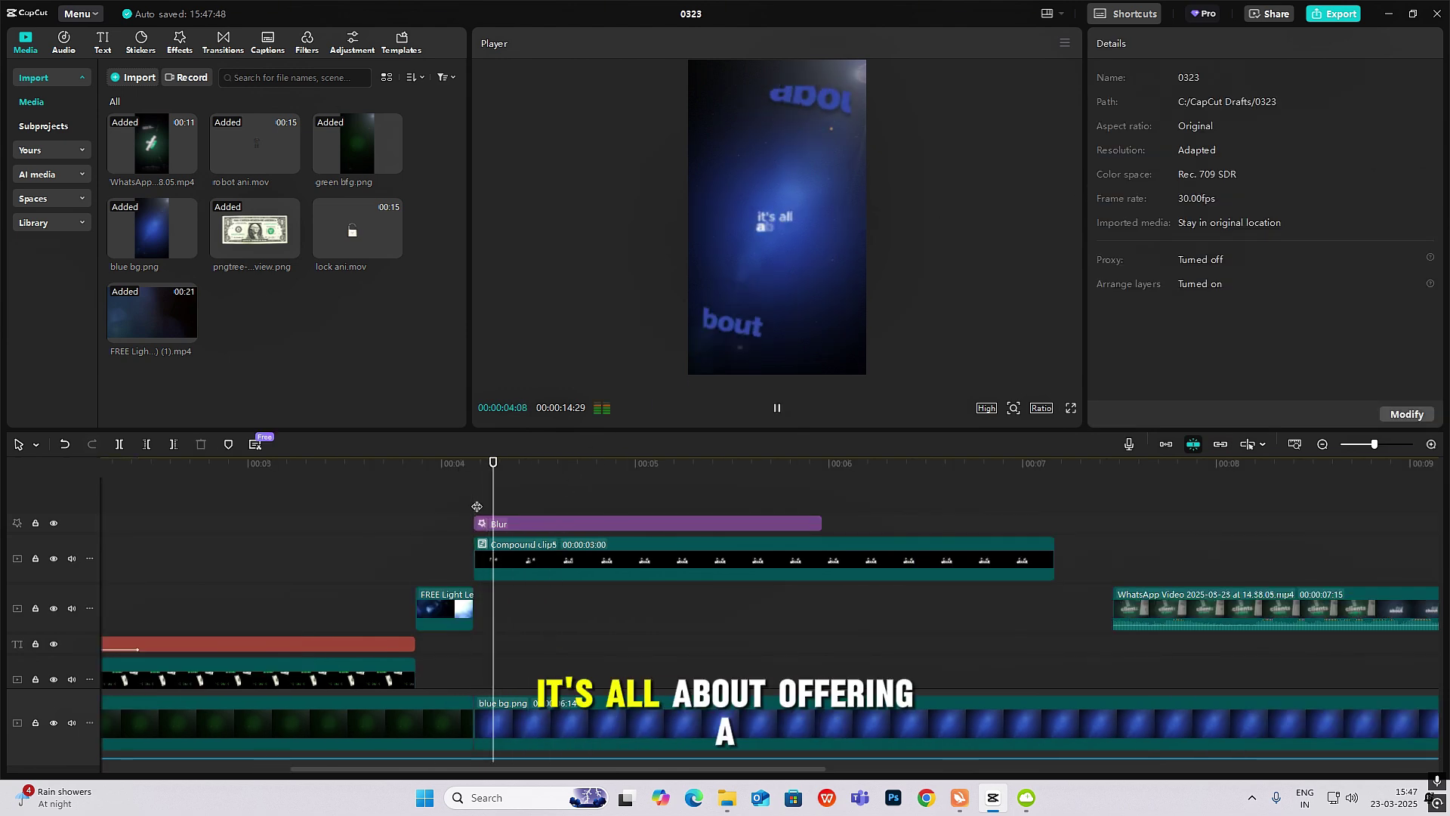
click(520, 511)
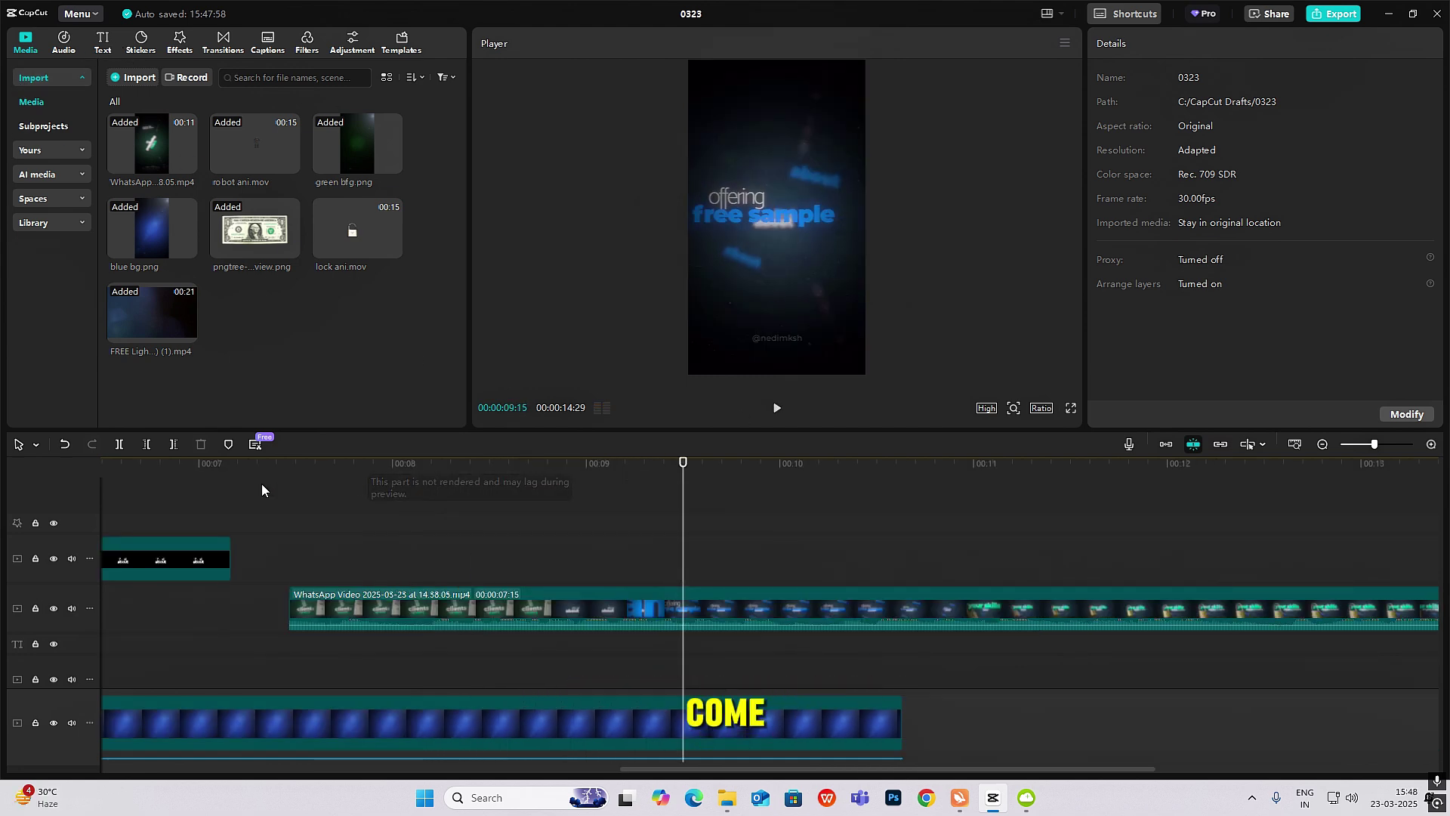
- Add the texts "offering" and "free sample" and align their starts with the Blur effect's first keyframe at 00:00:04:16
click(105, 47)
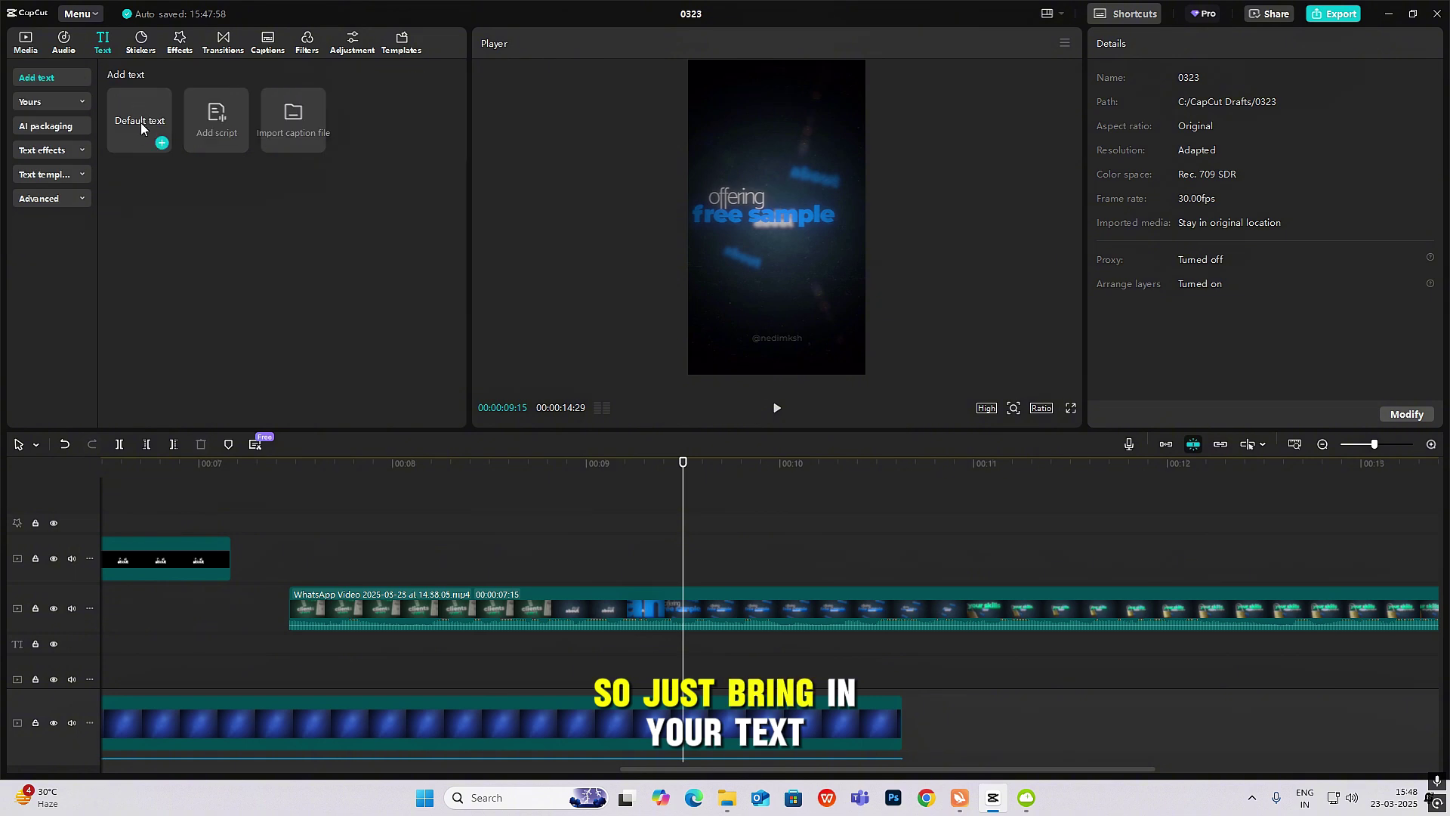
drag(140, 123, 145, 511)
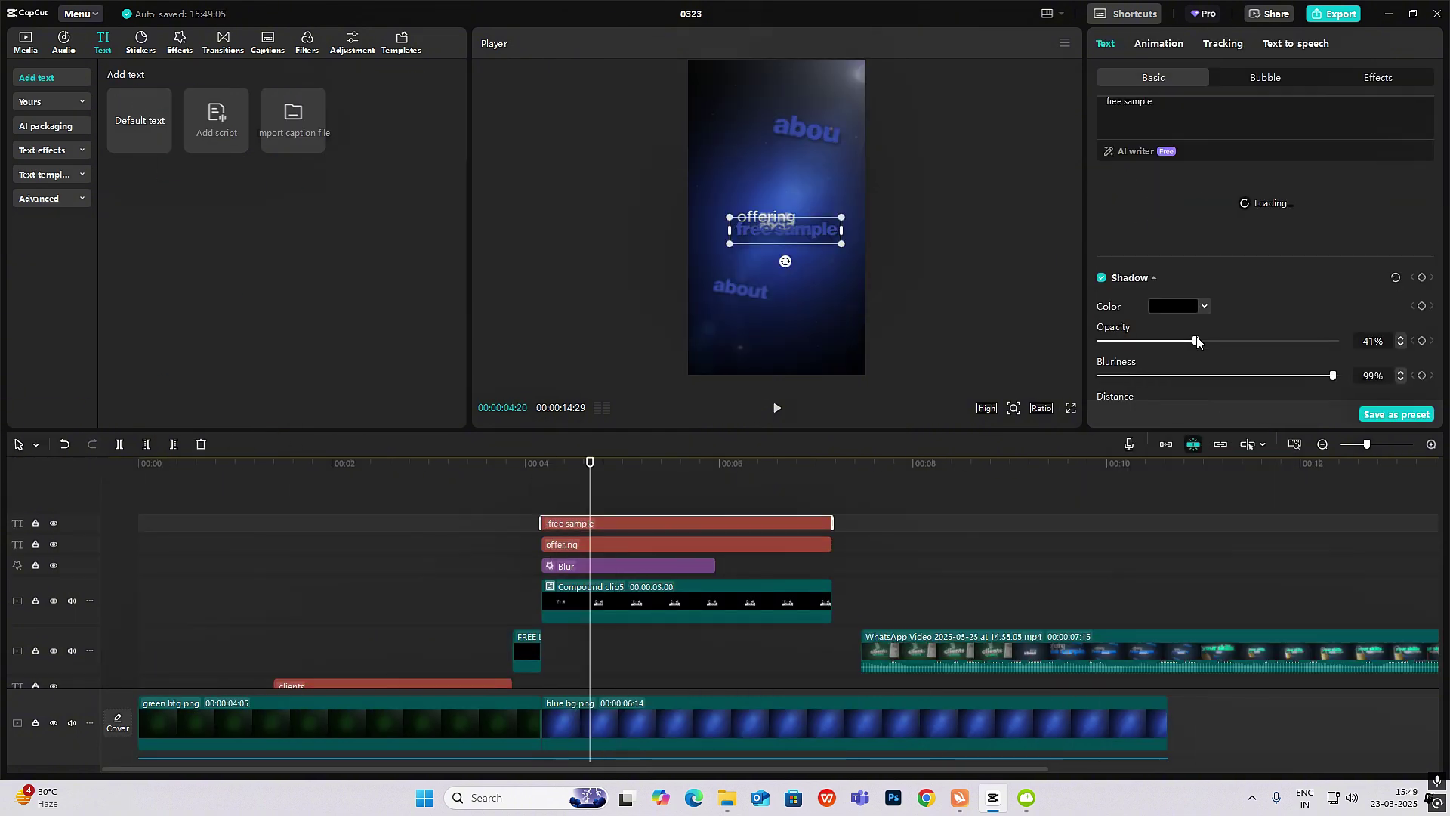
drag(601, 546, 634, 549)
click(597, 568)
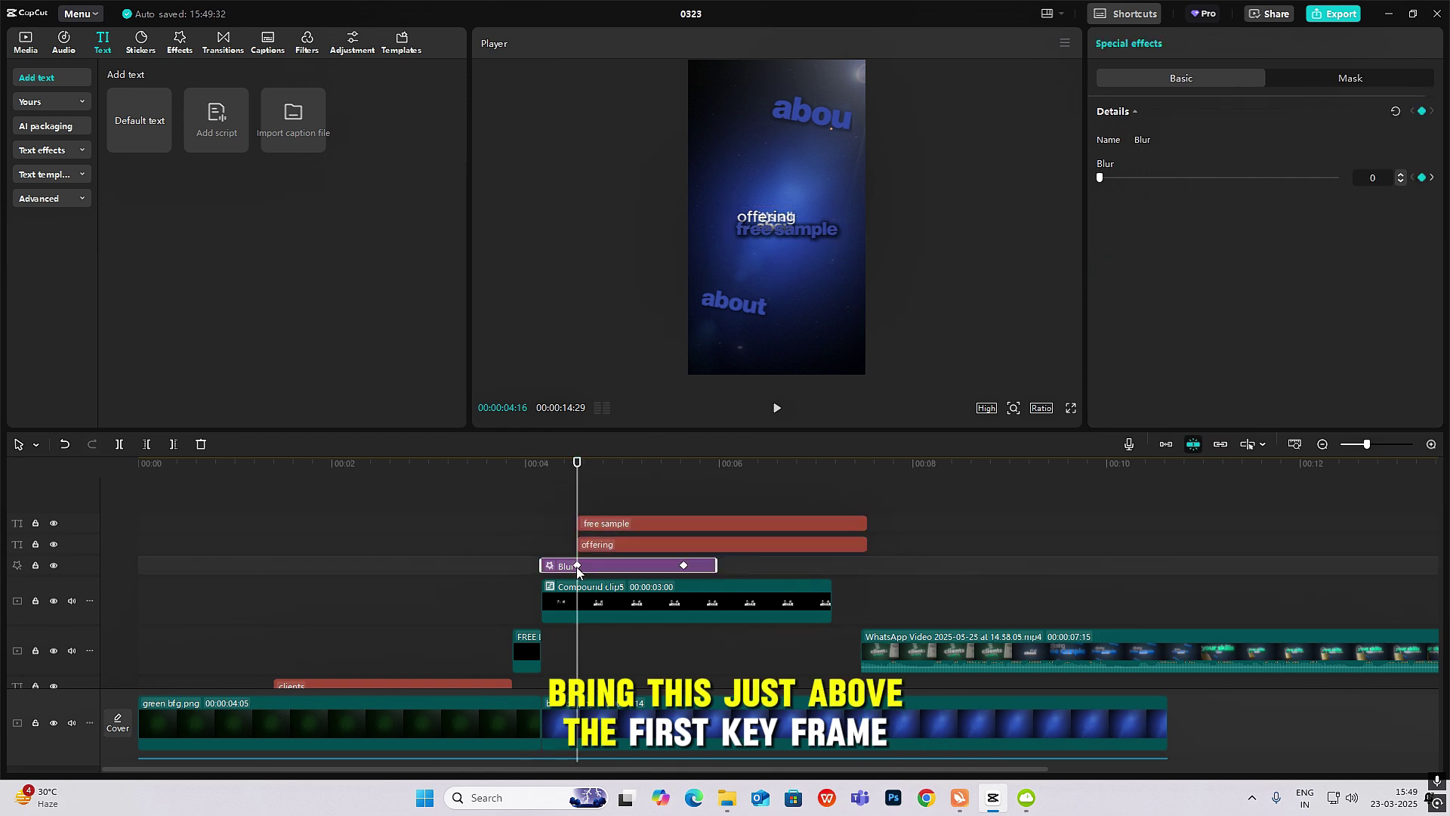
- Combine the "offering" and "free sample" texts into one compound clip
click(601, 523)
drag(606, 487, 696, 540)
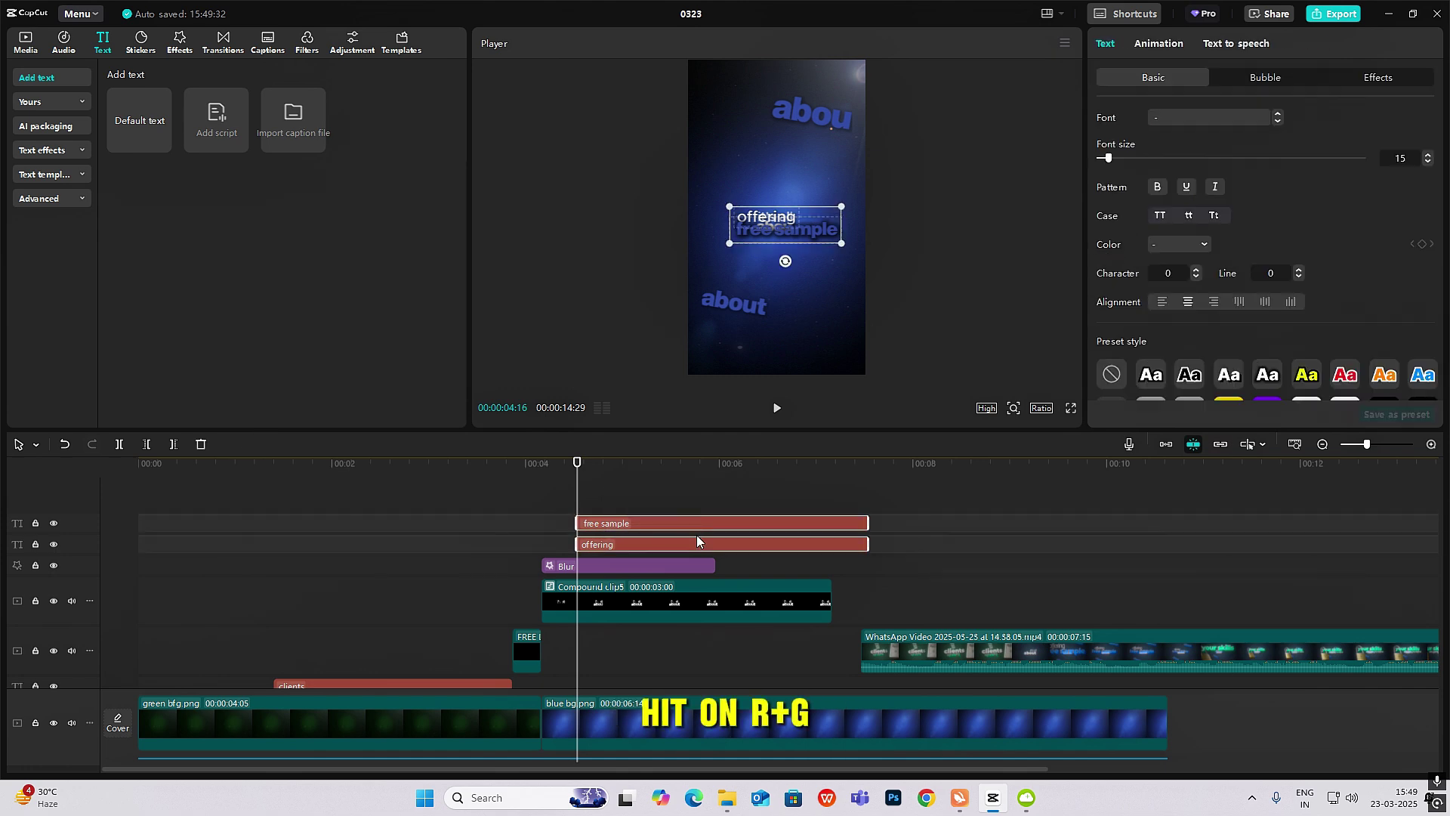
key(alt+g)
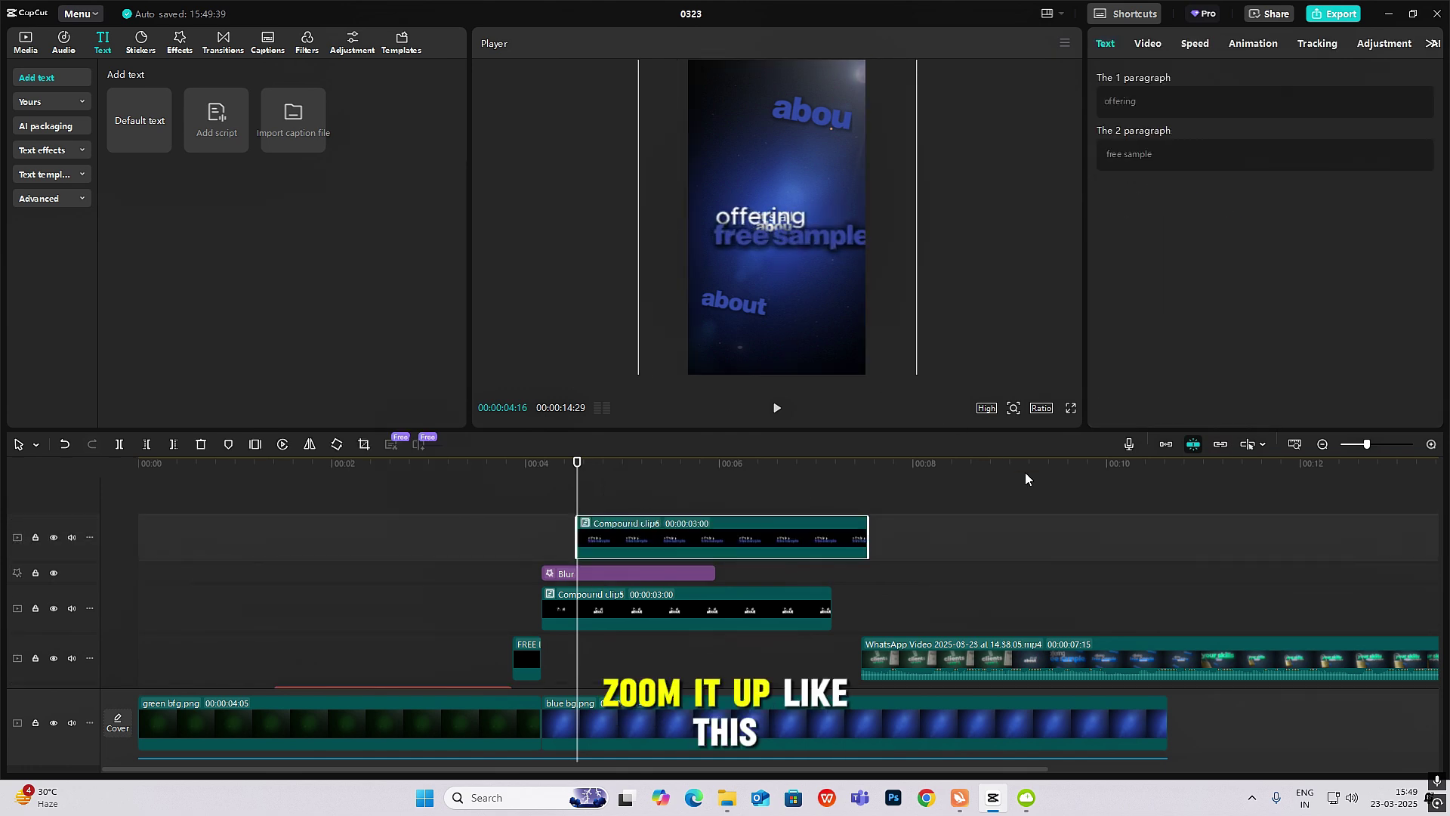
- Scale the "offering free sample" compound clip up to 348% and add Transform and Blend keyframes at its start, 00:00:04:16
scroll(982, 340, up, 5)
click(1137, 46)
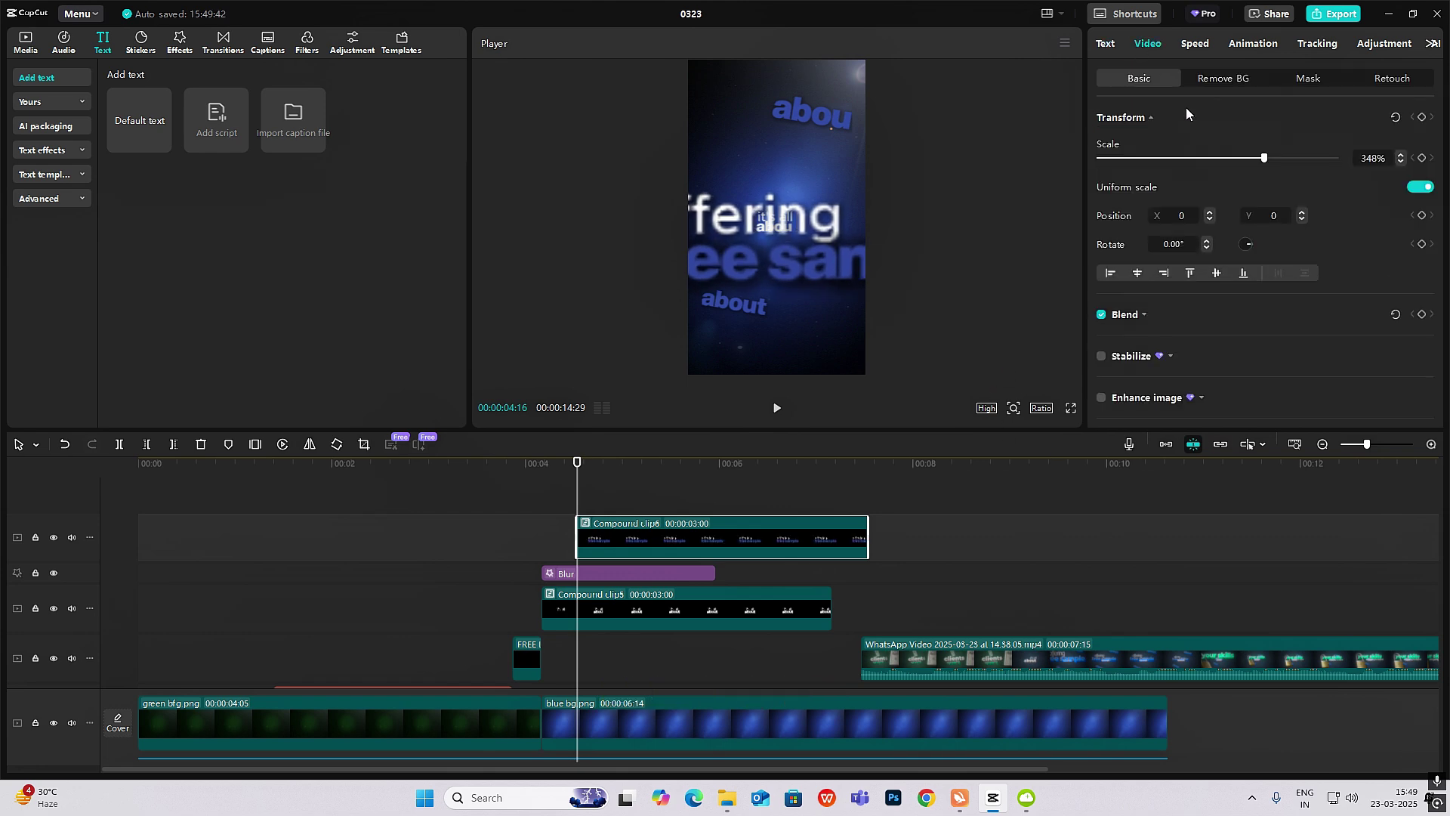
click(1422, 117)
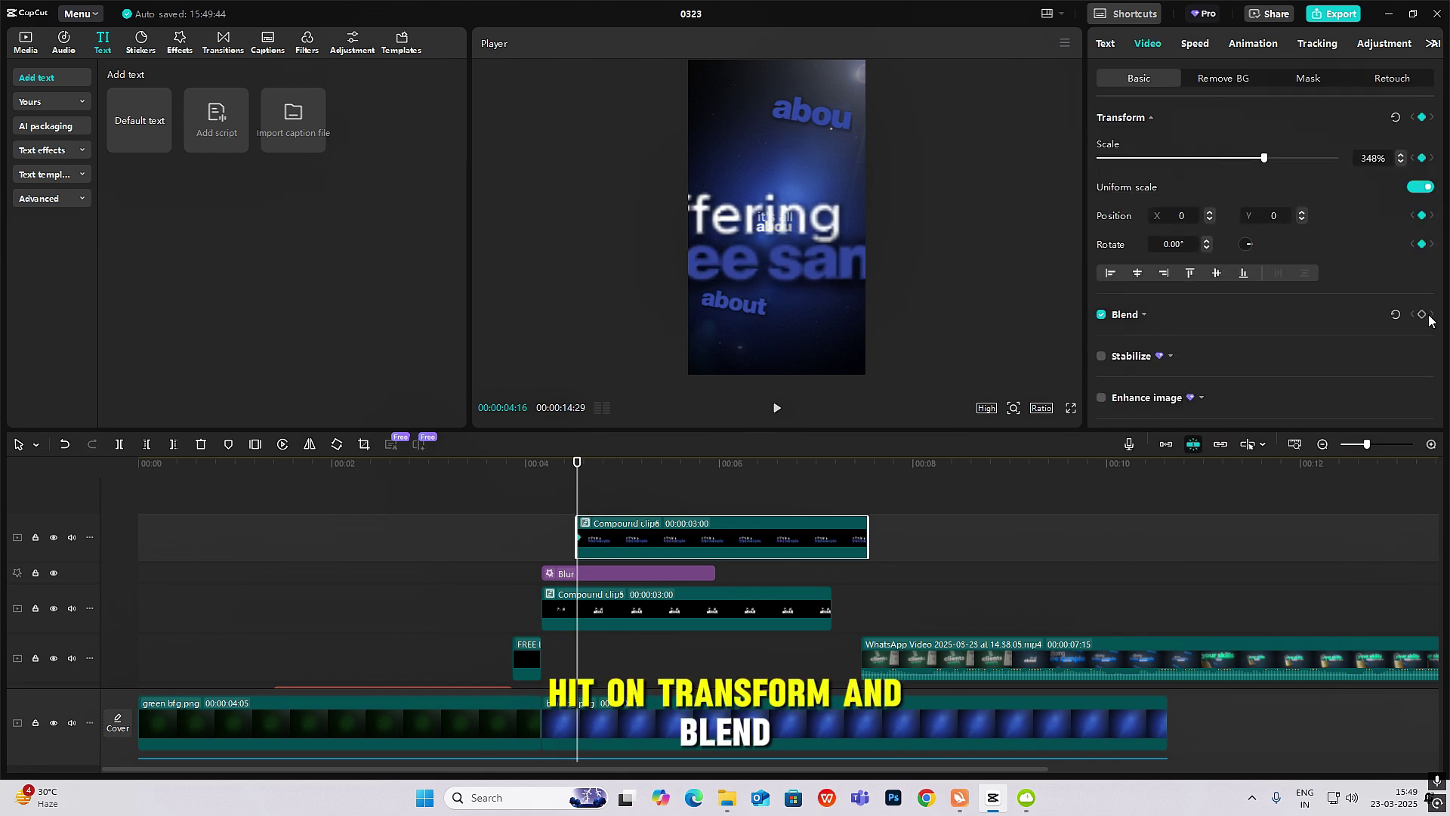
- Add Transform and Blend keyframes to the compound clip at 00:00:05:12 and scale it down to 101% there
drag(577, 502, 683, 526)
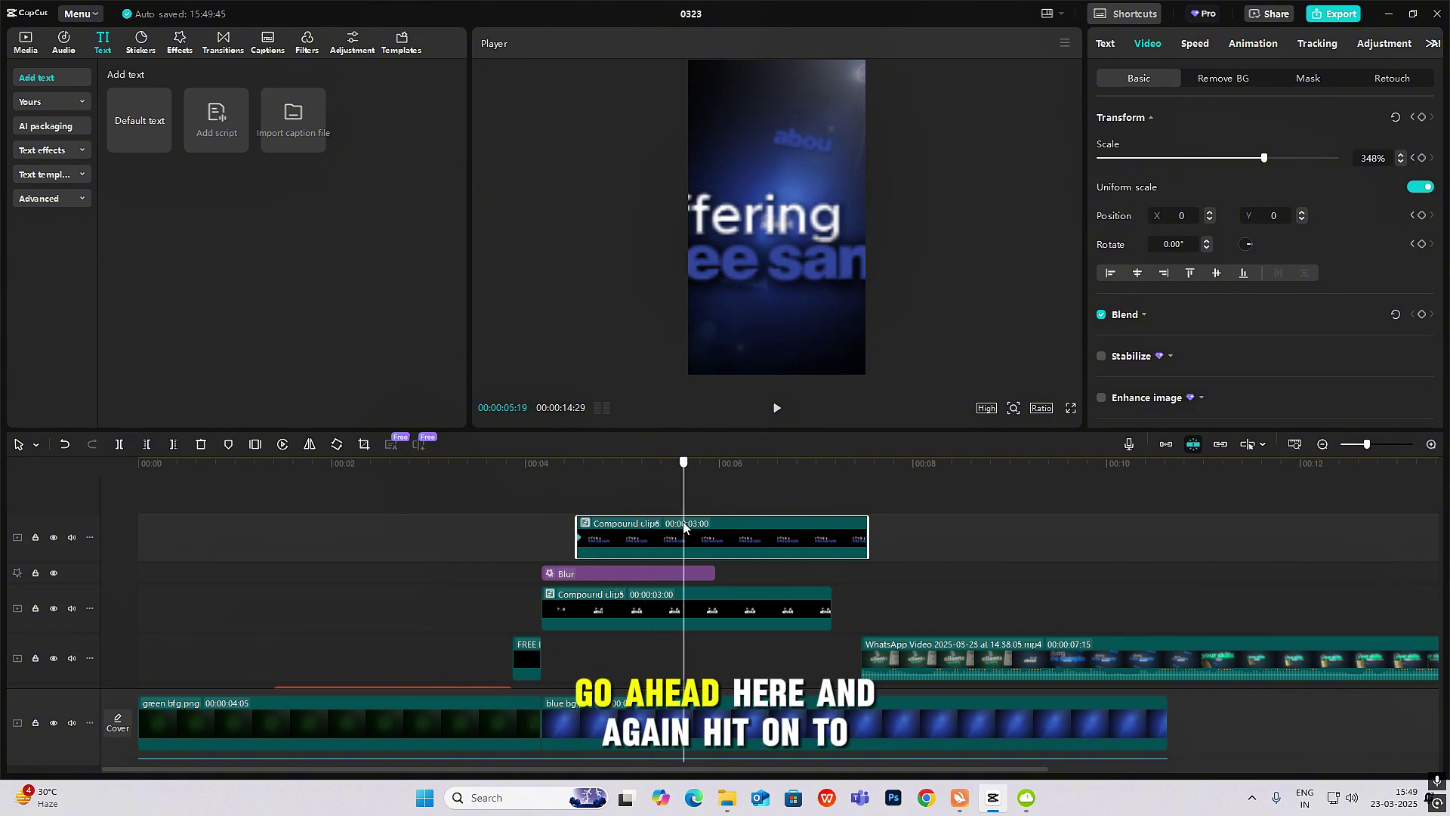
click(1422, 117)
click(1422, 314)
scroll(929, 531, down, 5)
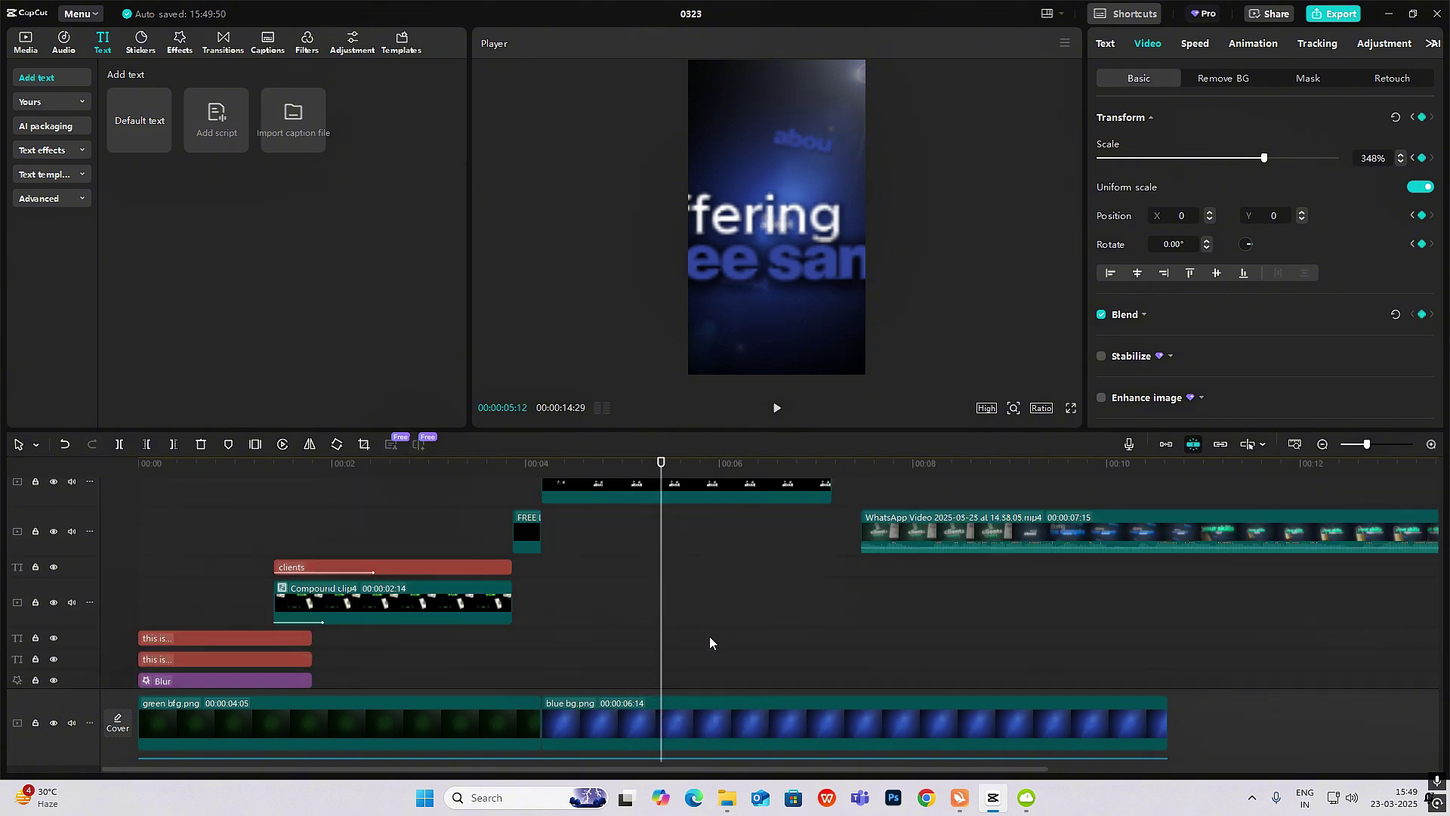
scroll(681, 567, up, 5)
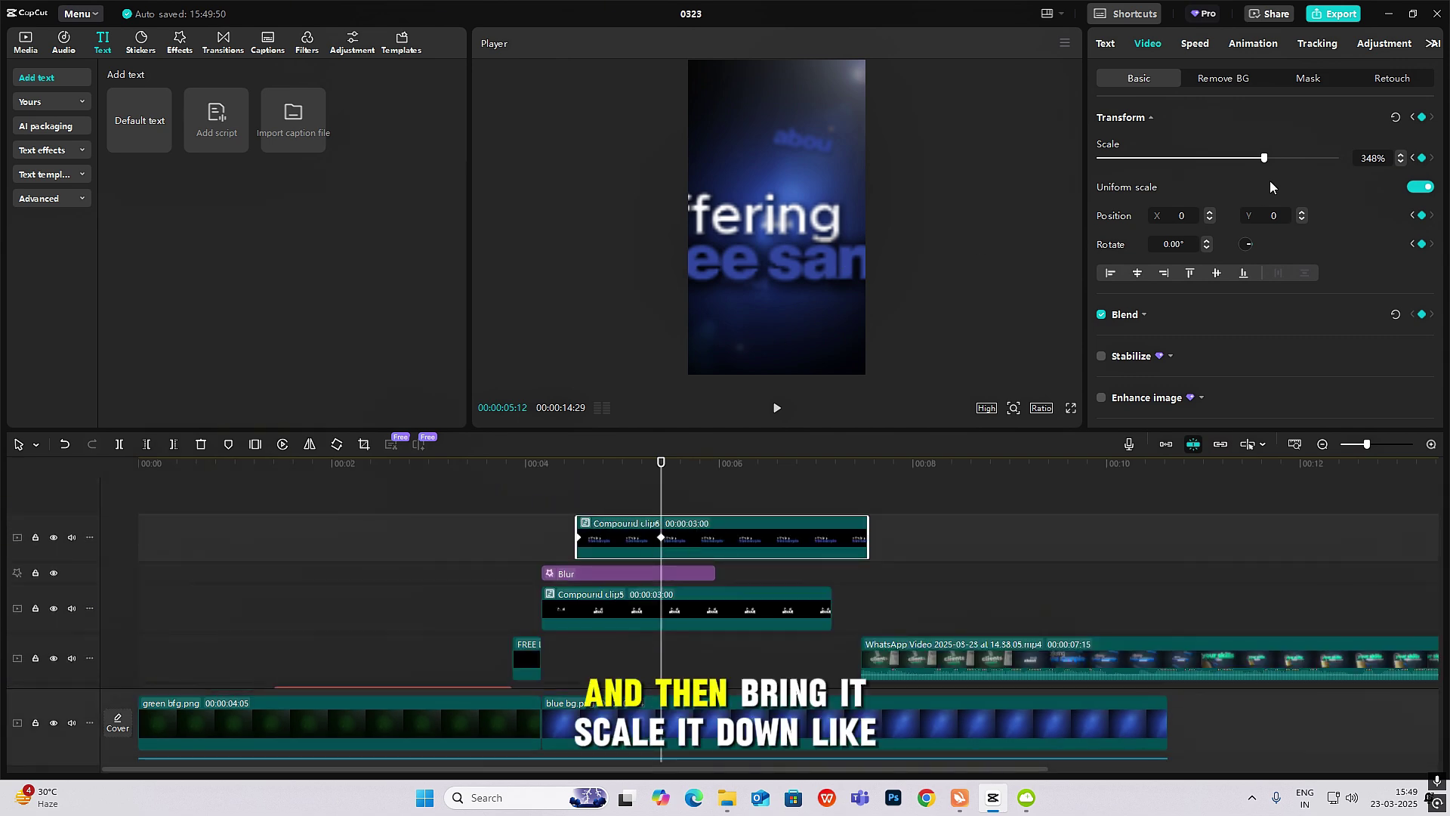
mouse_move(1265, 159)
mouse_down()
mouse_move(1159, 202)
mouse_move(1148, 159)
mouse_up()
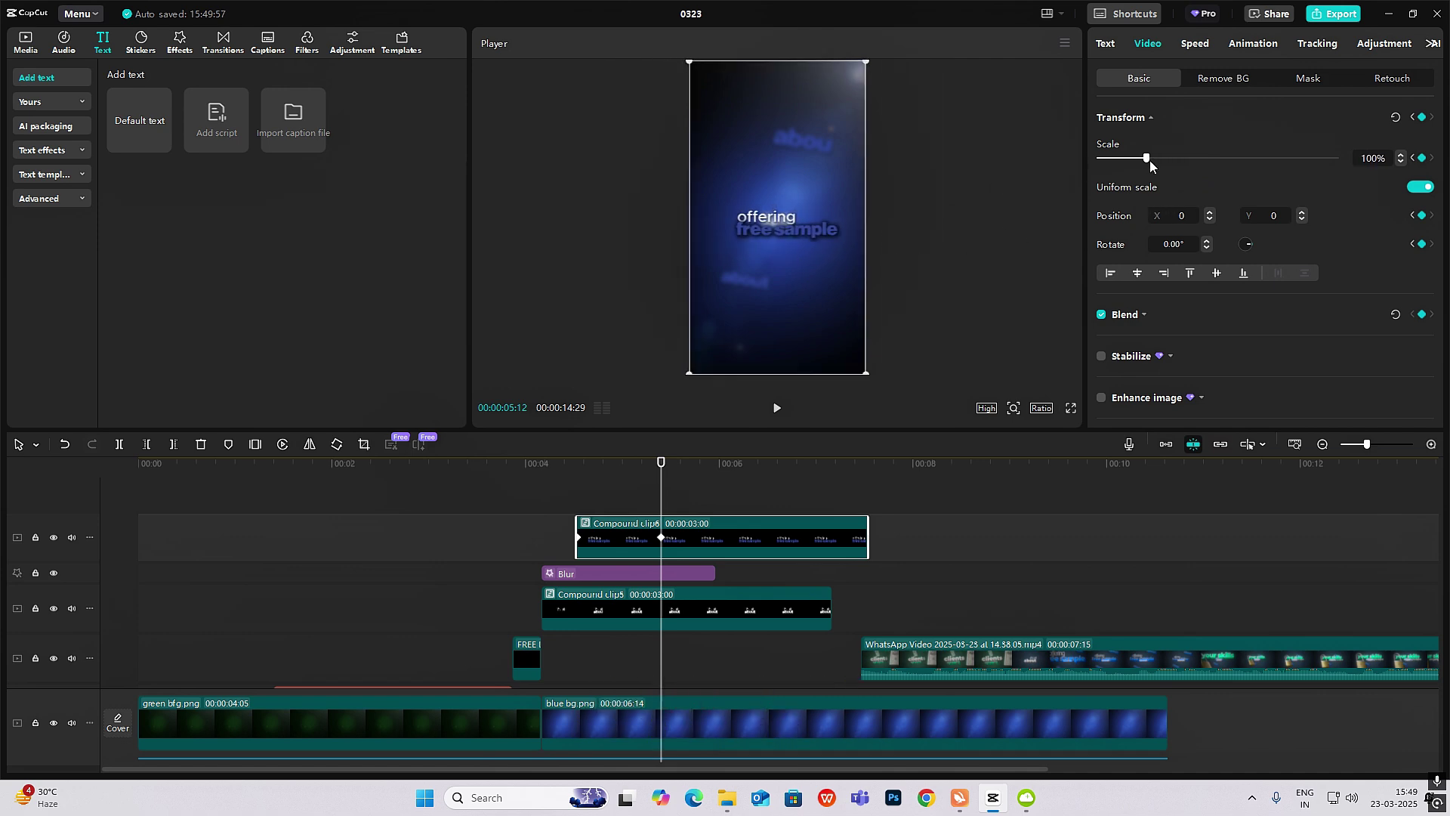
- Apply the Cubic Out preset curve to the "offering free sample" clip's scale keyframes and expand its position, rotation and blend graphs
click(634, 540)
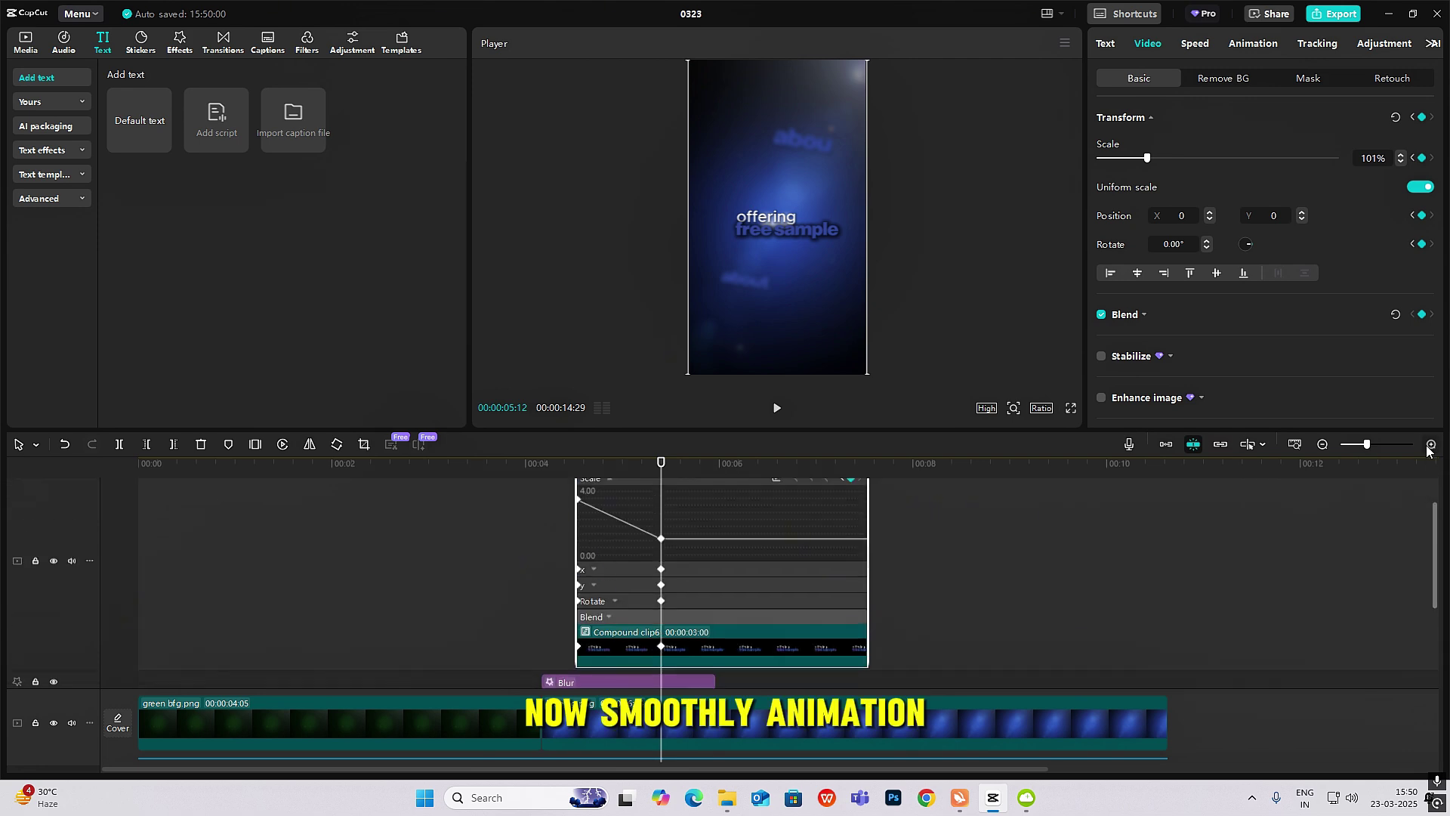
scroll(674, 595, up, 2)
scroll(674, 595, up, 1)
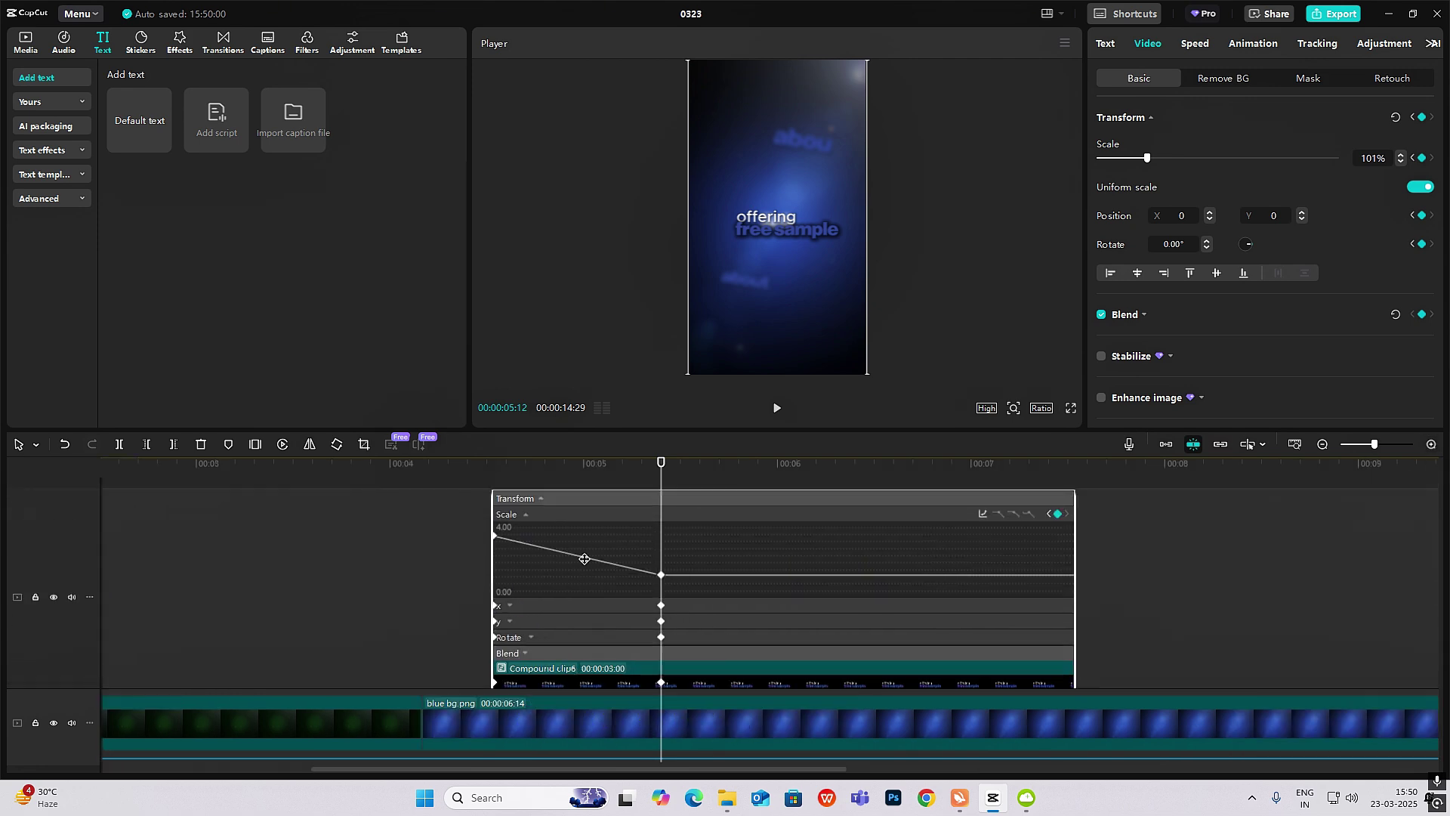
click(982, 514)
click(1078, 627)
click(1282, 521)
click(570, 605)
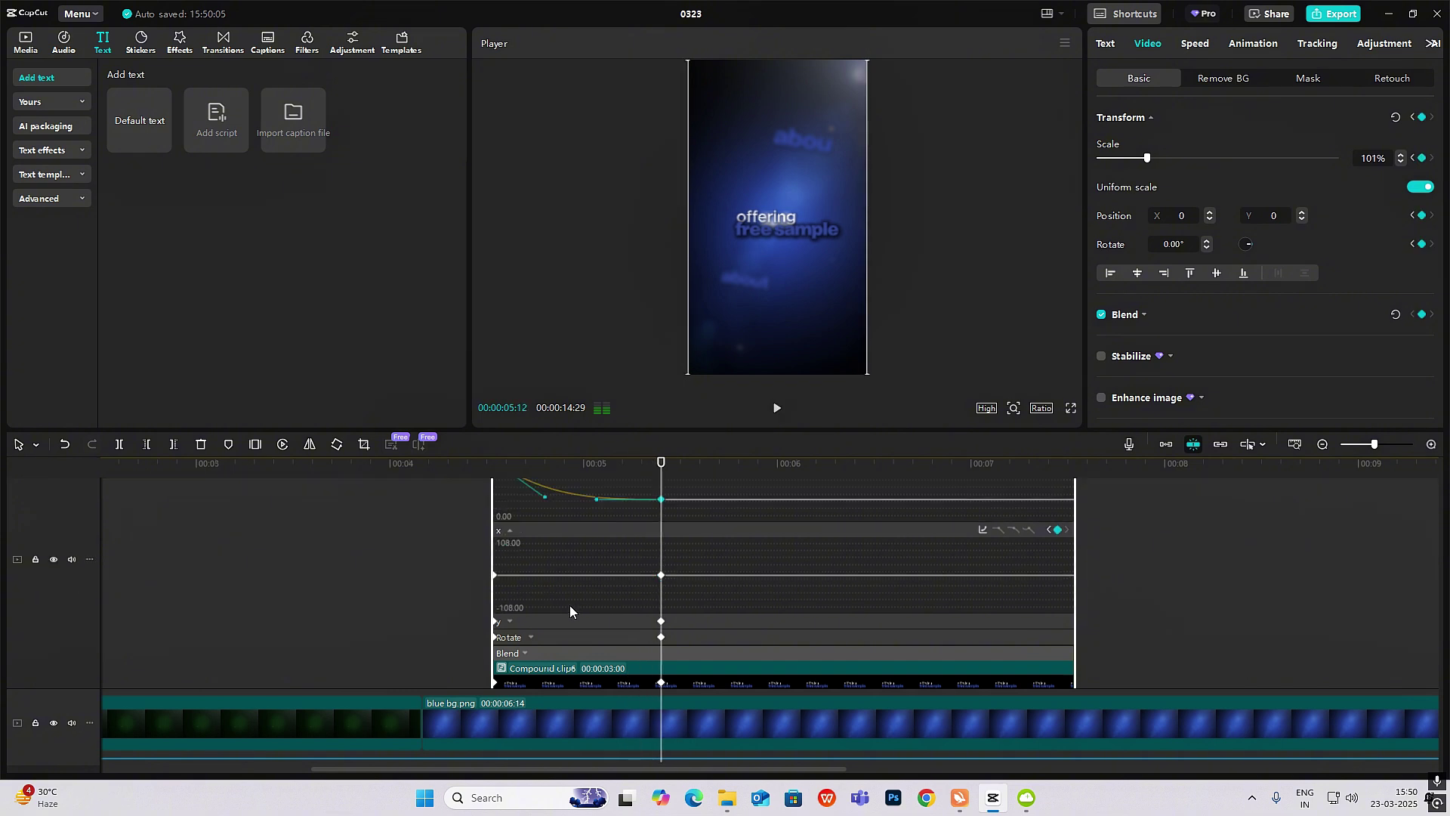
click(575, 623)
click(555, 634)
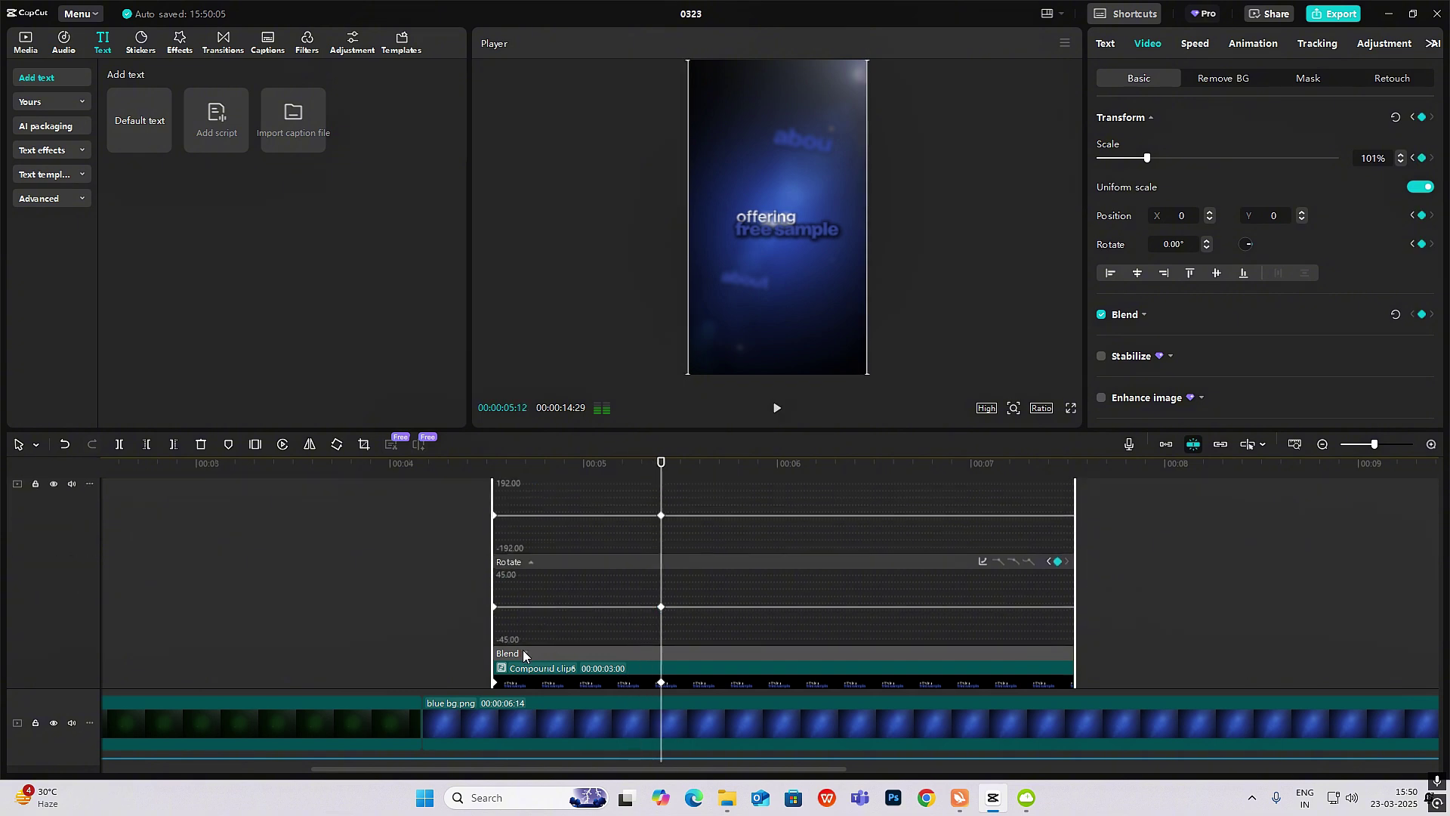
click(523, 649)
- Play the scene from 00:00:04:07 to check the "offering free sample" zoom
click(1003, 603)
click(495, 512)
drag(496, 514, 436, 521)
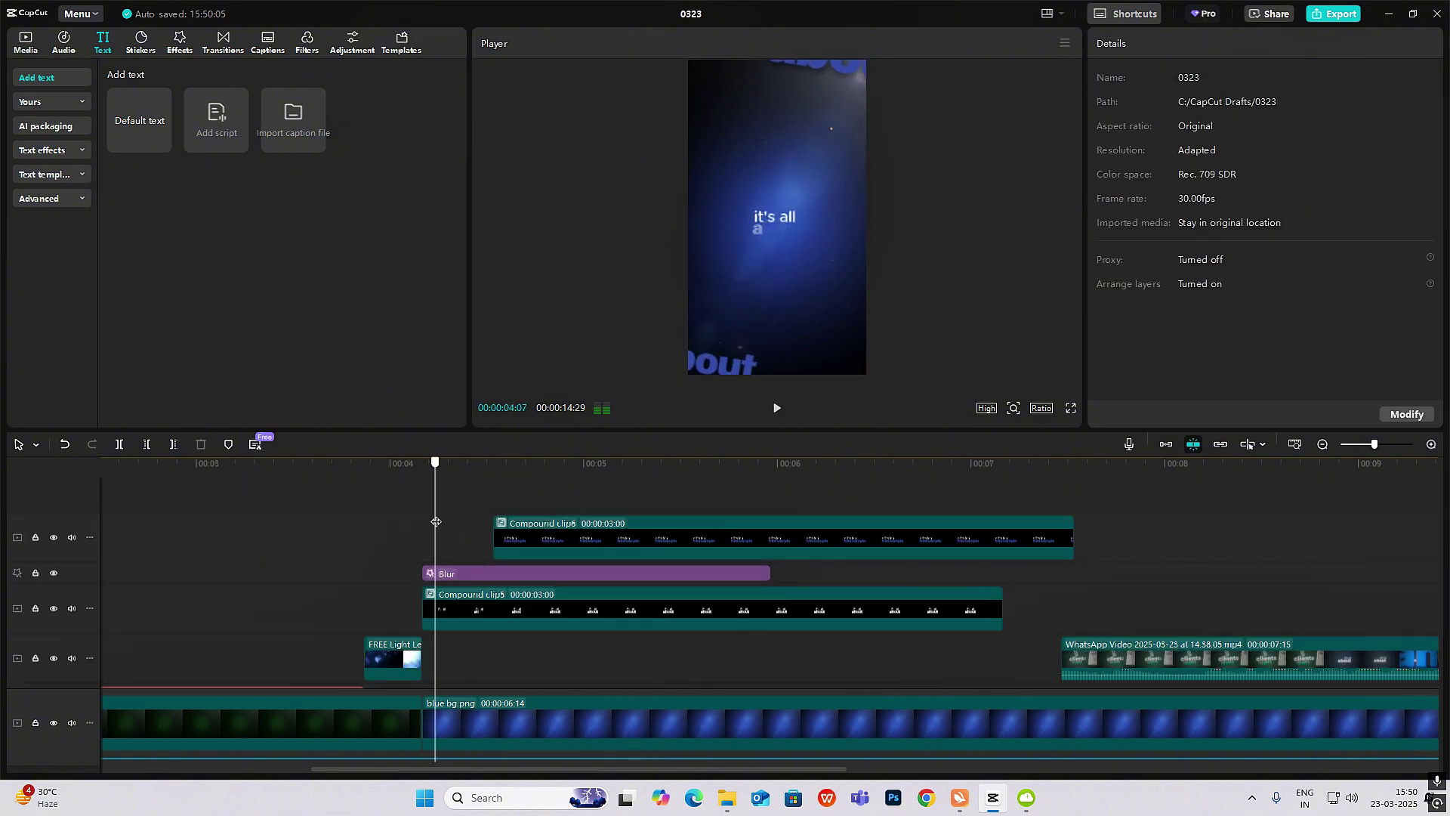
key(space)
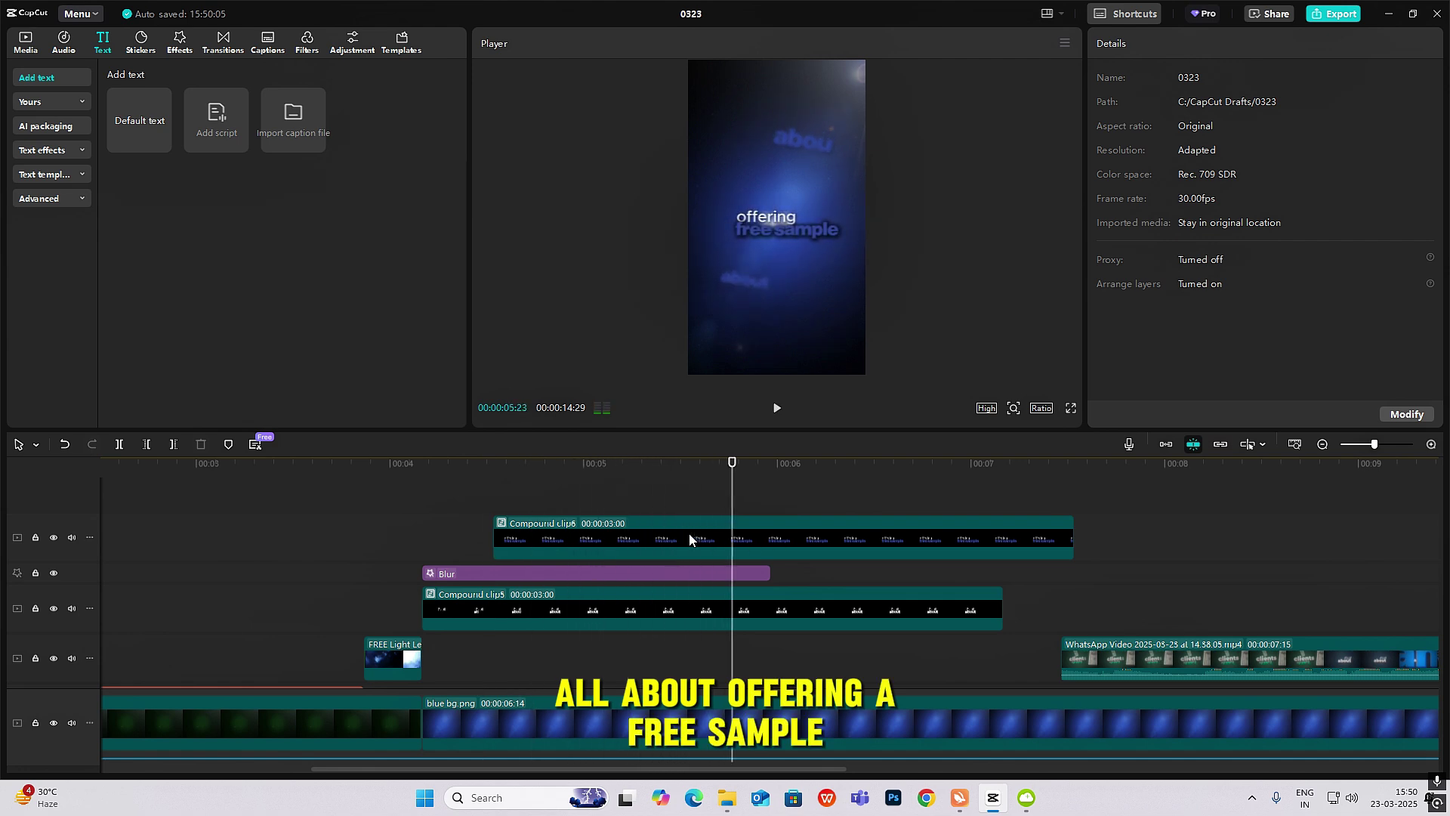
- Move the "offering free sample" clip's second keyframe further along the clip to slow the zoom, and replay the scene
click(689, 539)
click(661, 538)
click(481, 488)
key(space)
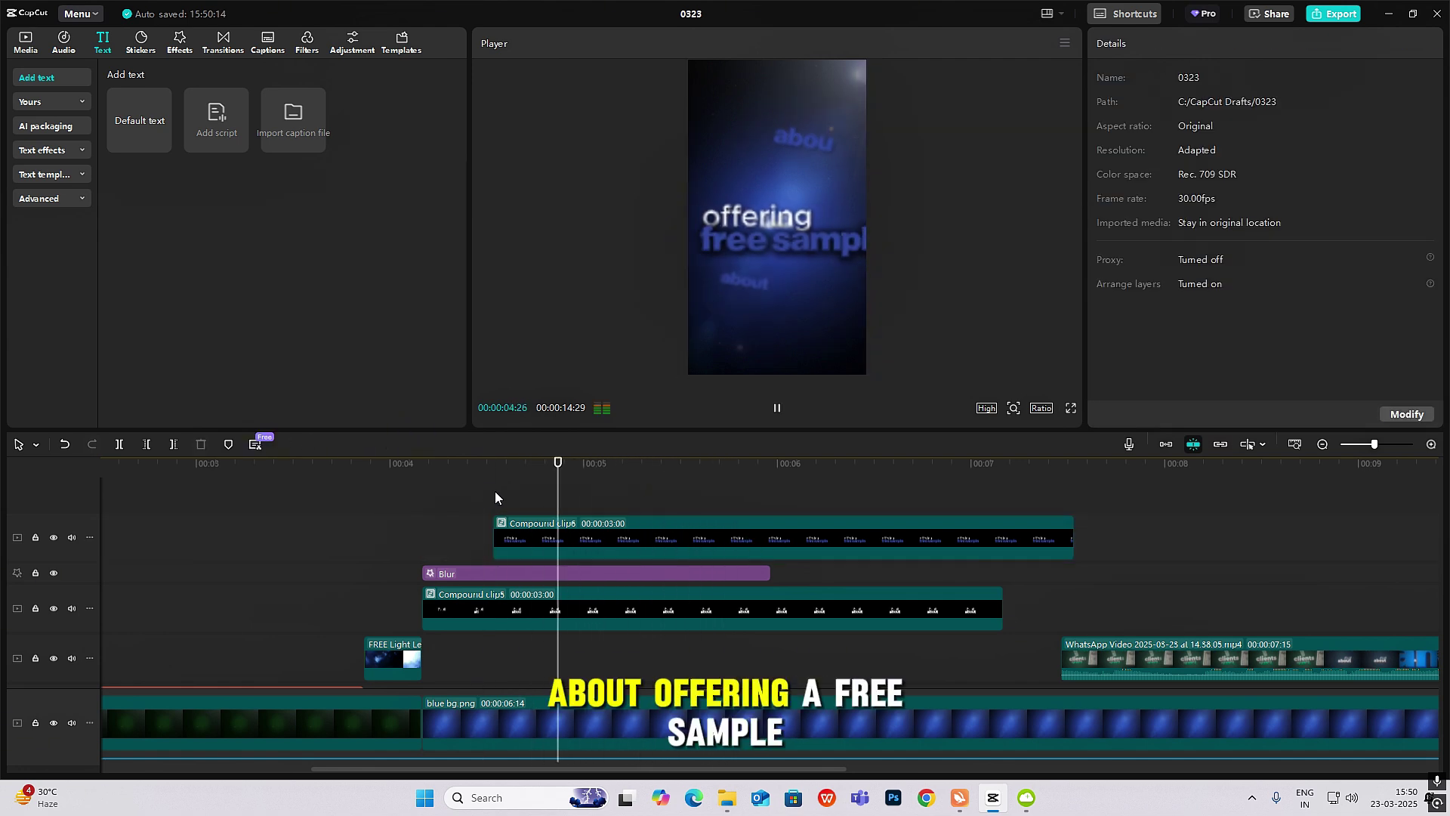
- Shift the "offering free sample" clip to start at 00:00:04:20 and set its opacity to 0% at the first keyframe
click(520, 498)
drag(553, 555, 577, 555)
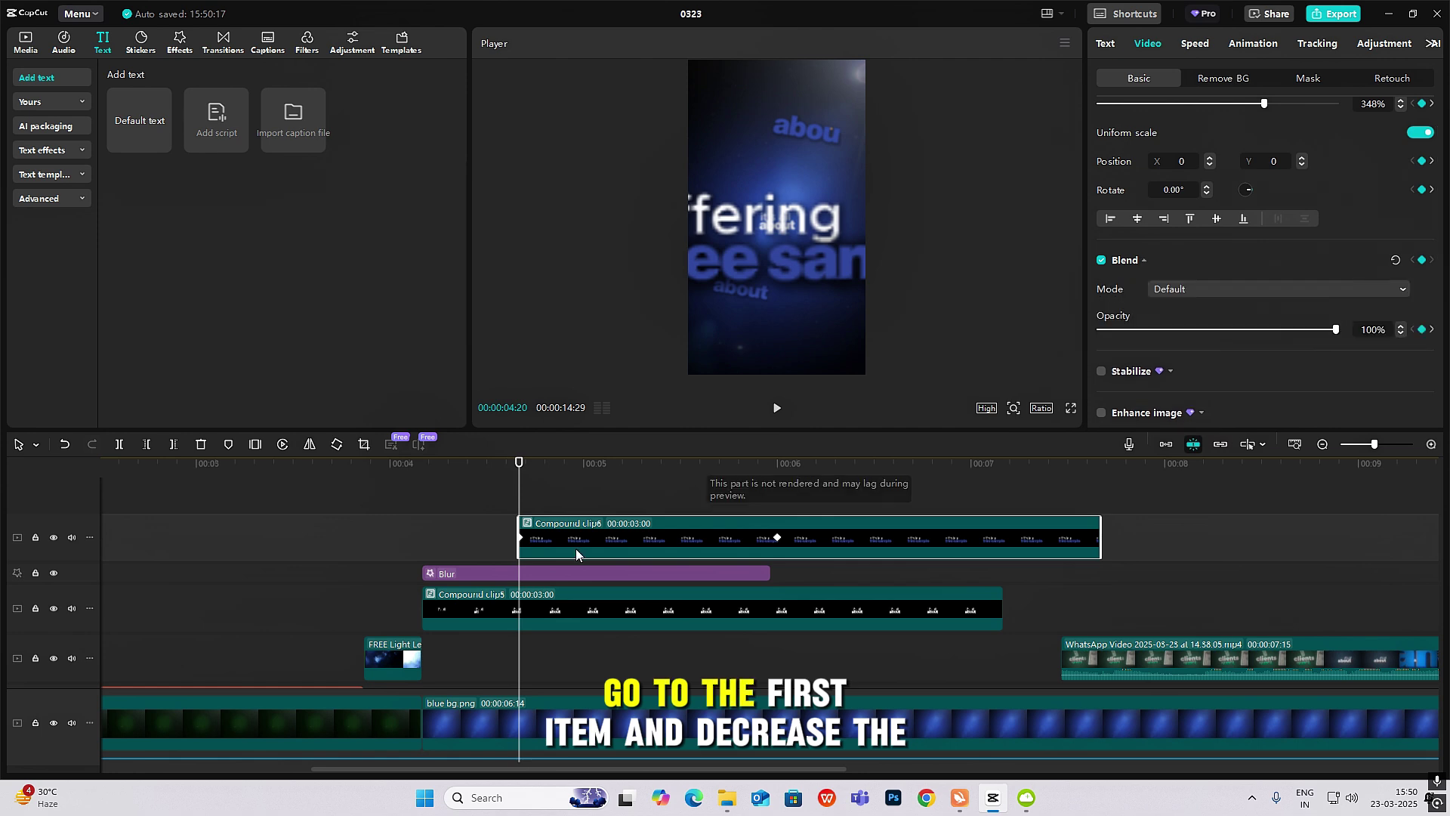
drag(1268, 330, 1097, 330)
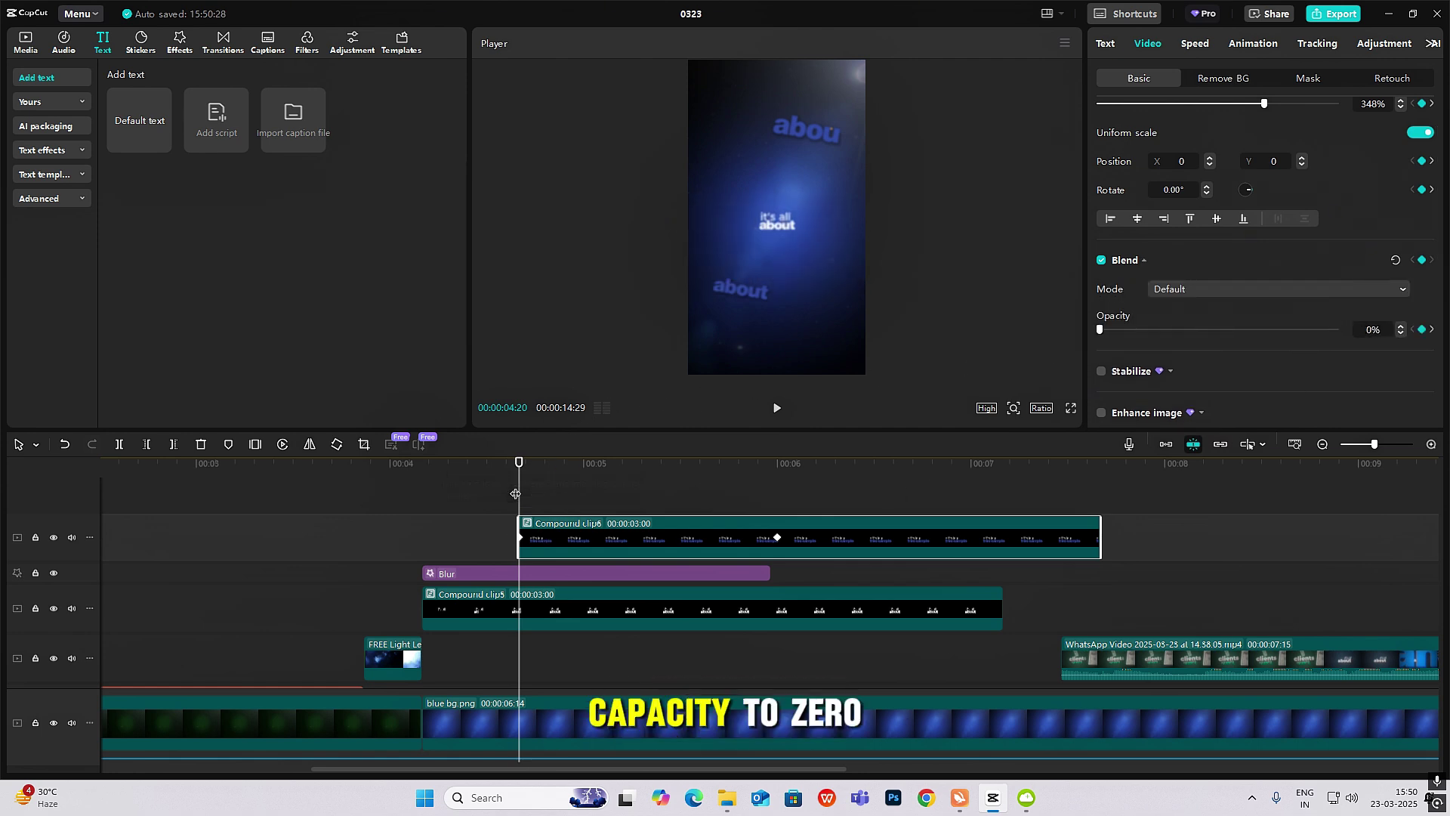
- Apply the Cubic Out preset curve to the compound clip's opacity keyframes and replay the scene
click(616, 545)
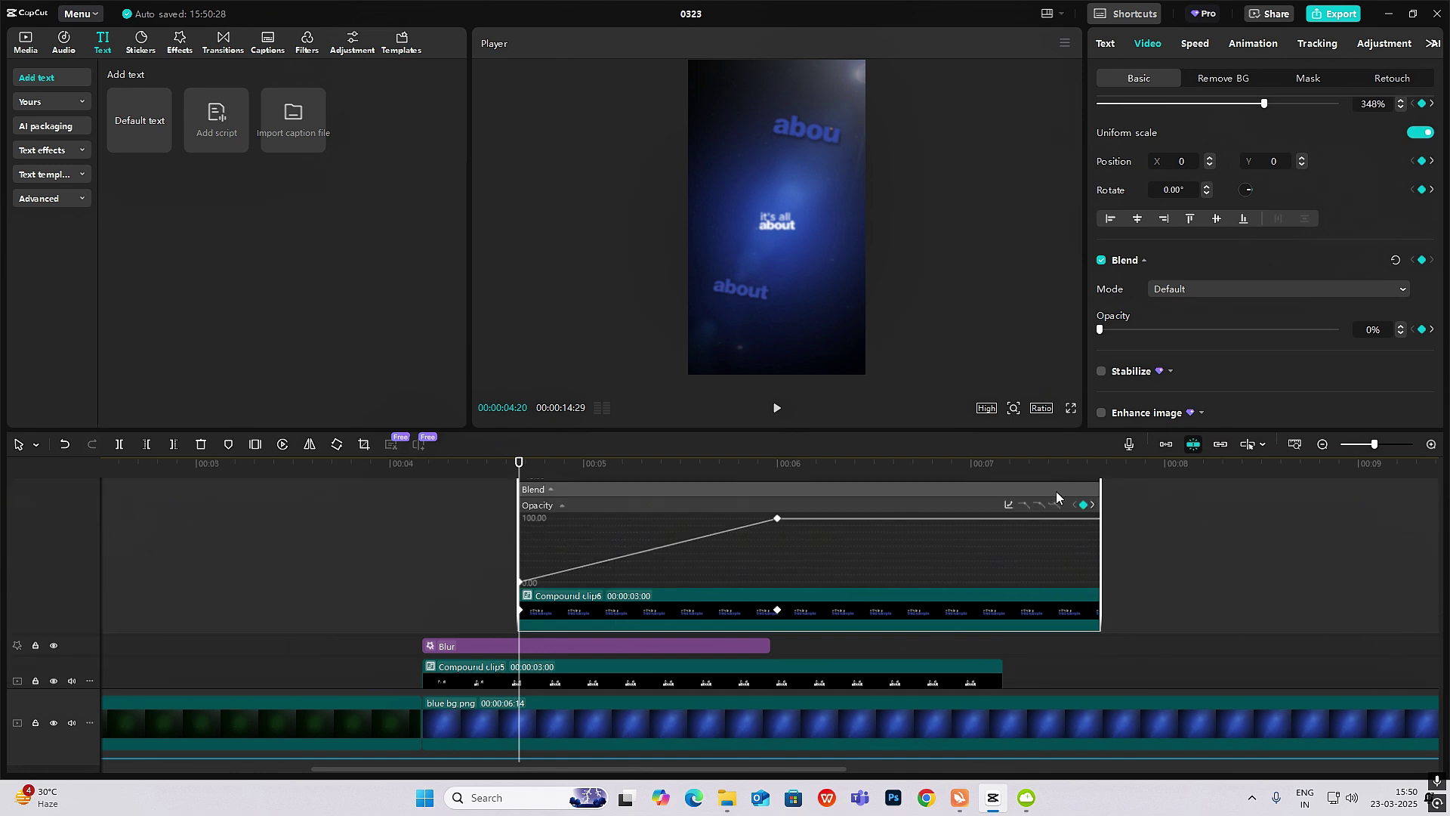
click(1008, 504)
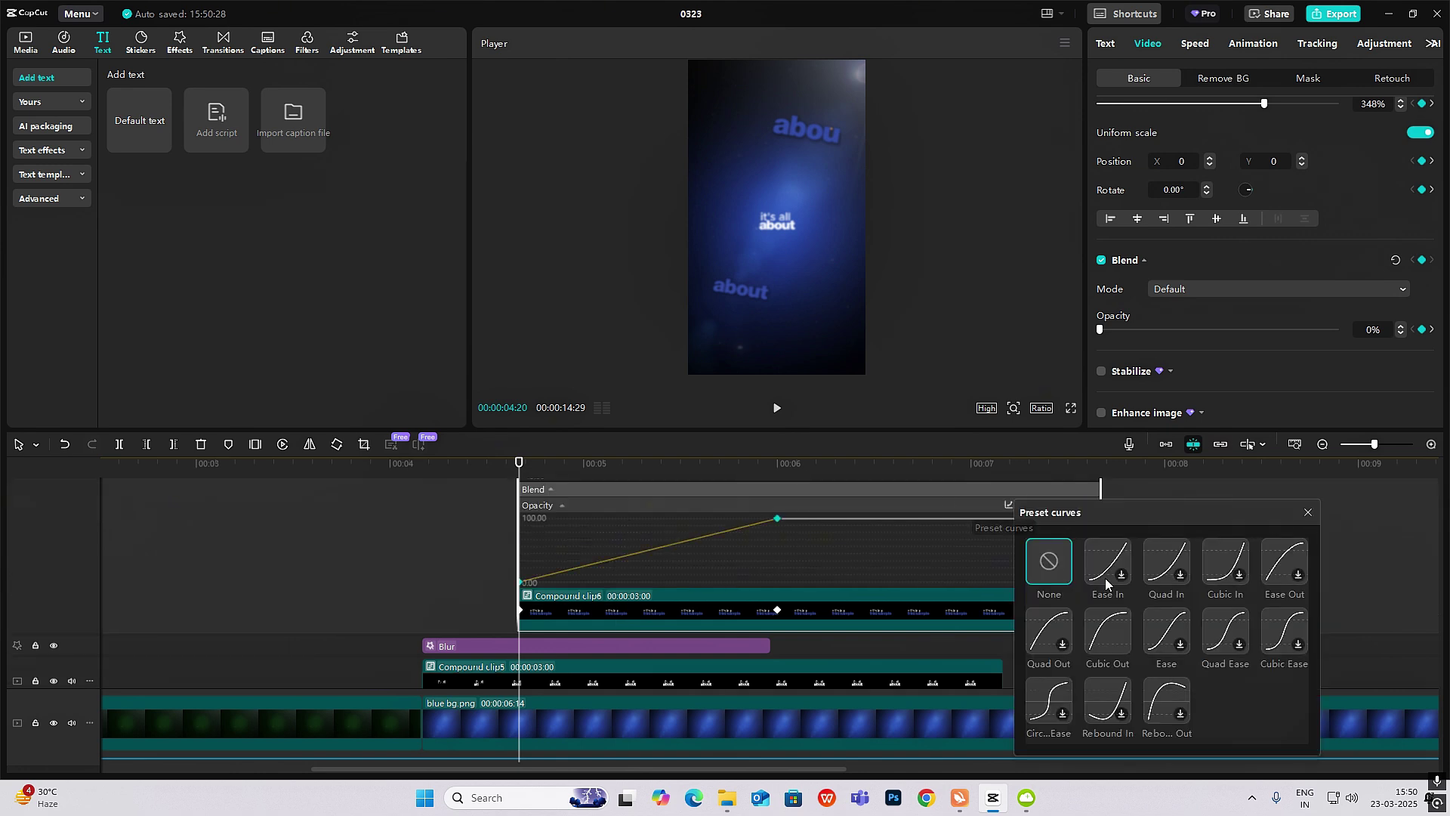
click(1107, 632)
click(1308, 513)
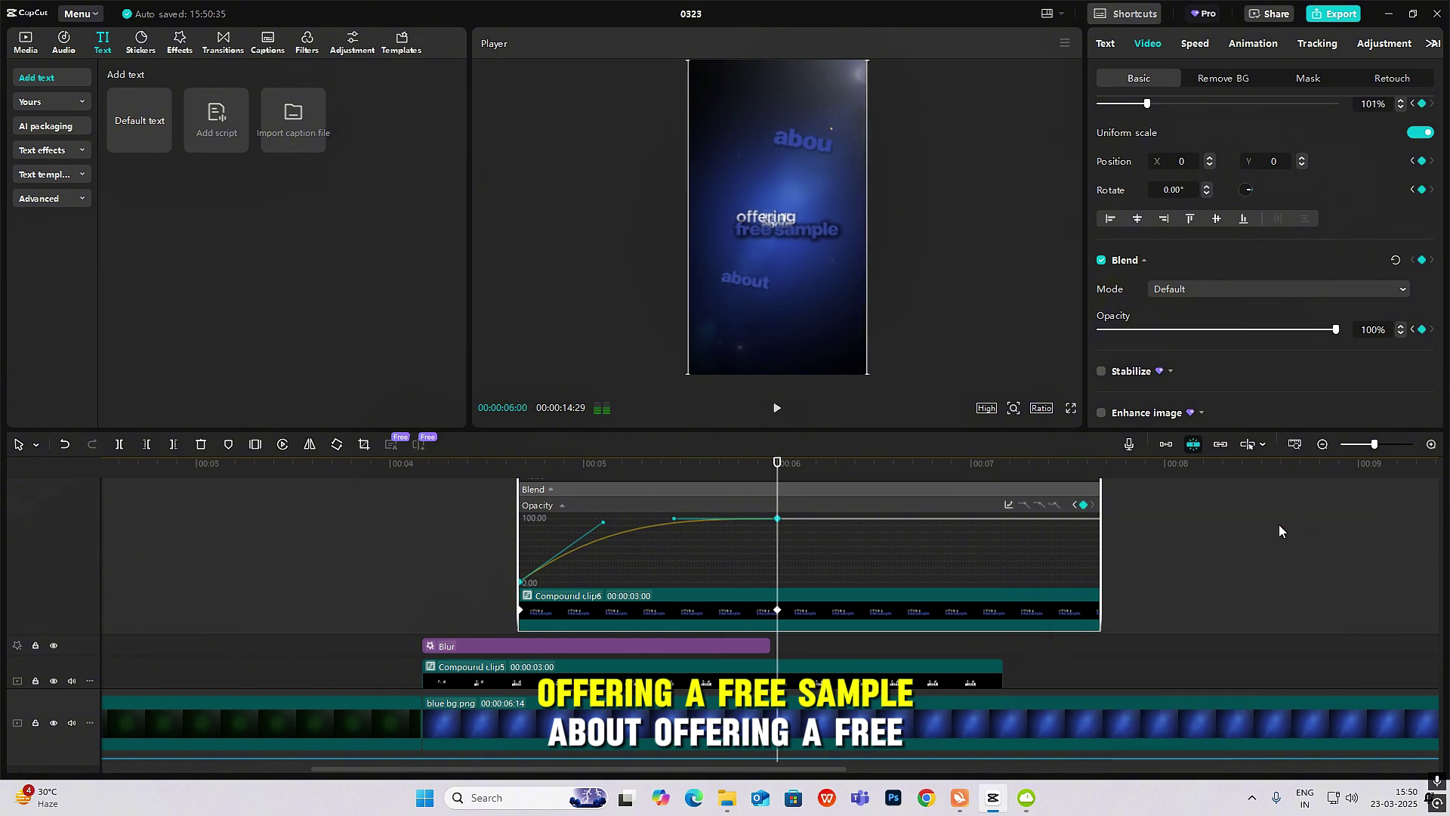
click(488, 495)
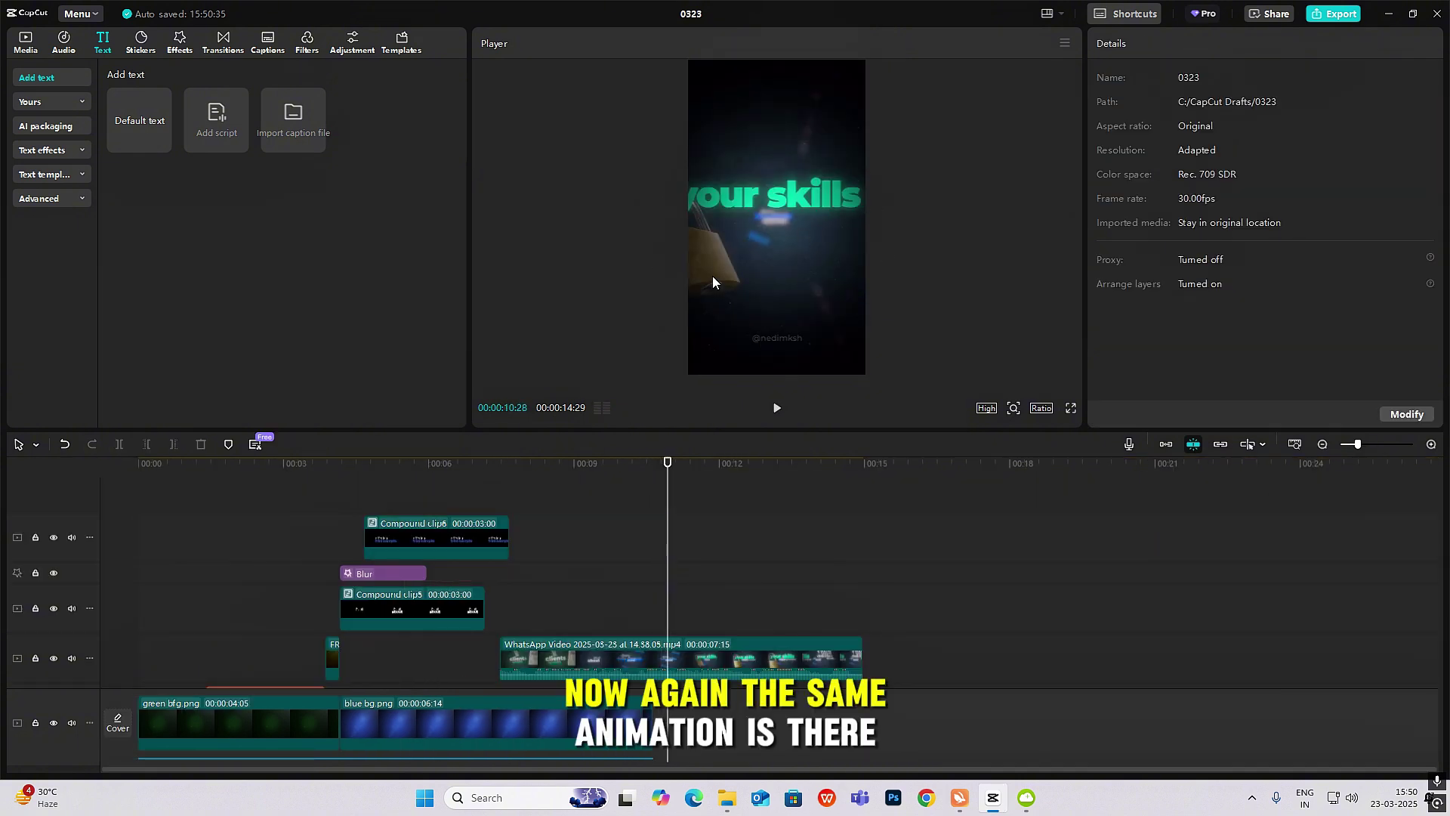
- Check the "your skills" lock scene in the reference video and add lock ani.mov on a new track at the Blur effect's end
mouse_move(668, 525)
mouse_down()
mouse_move(650, 525)
mouse_move(689, 525)
mouse_up()
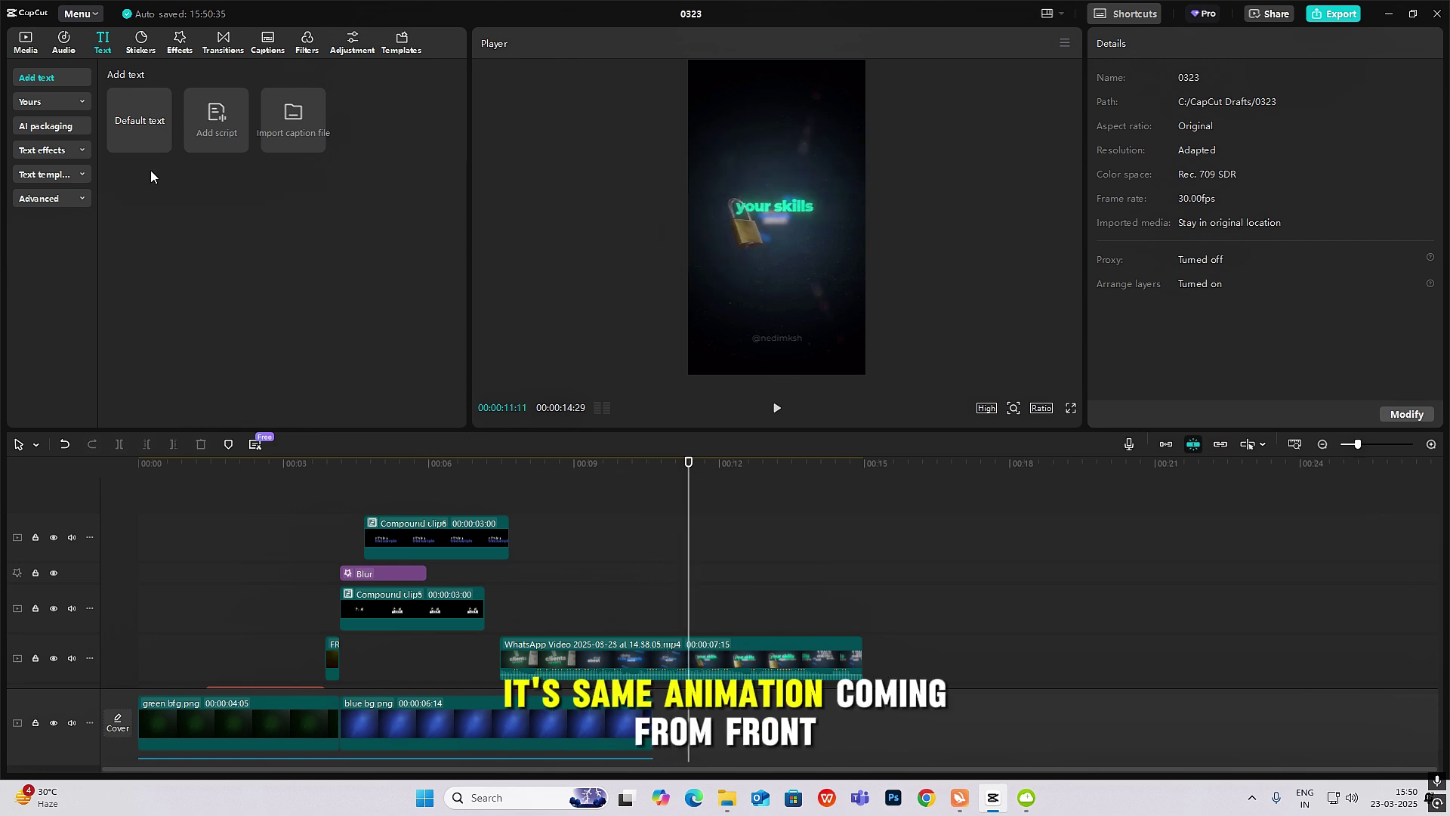
click(25, 42)
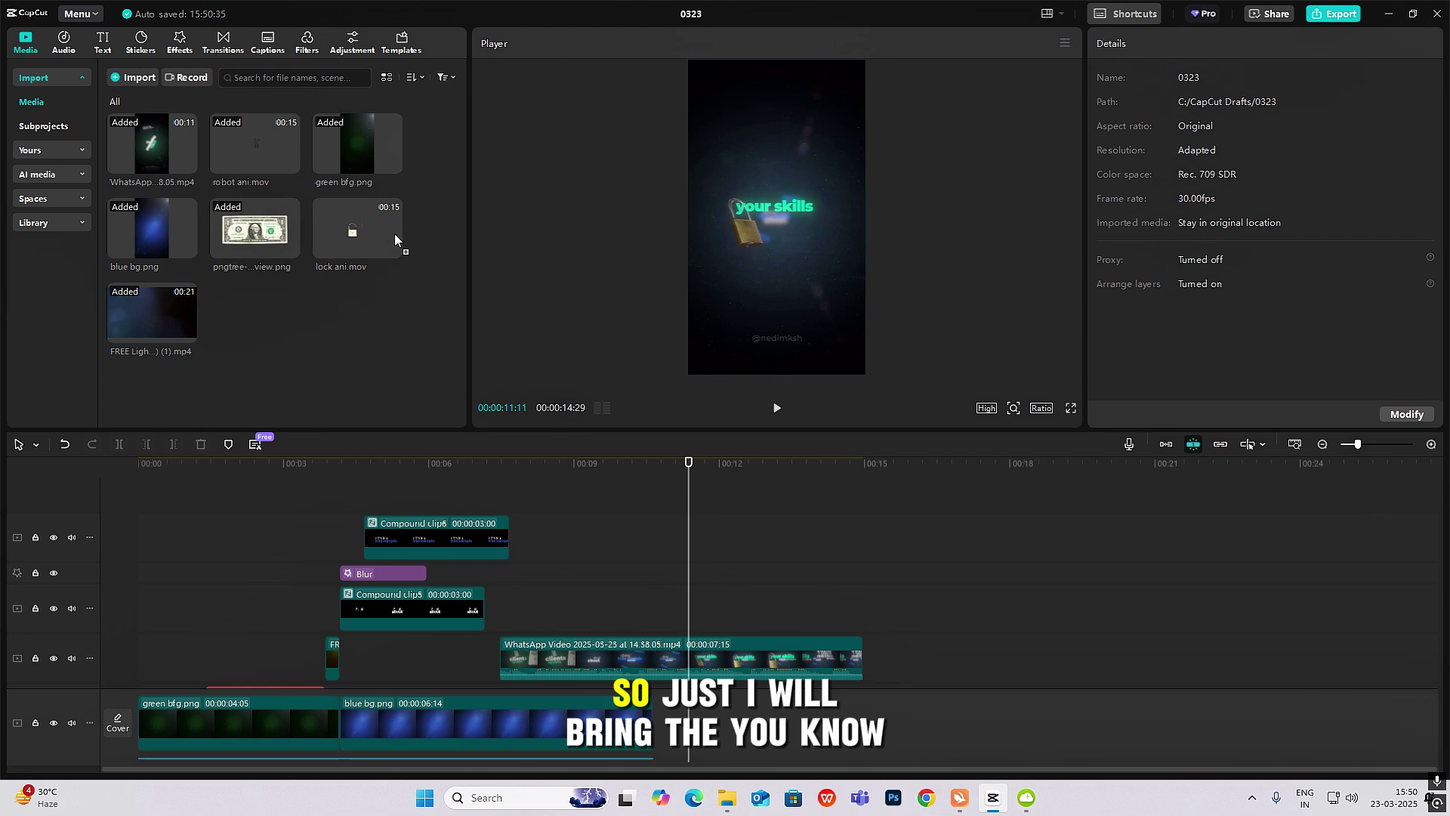
drag(395, 235, 502, 487)
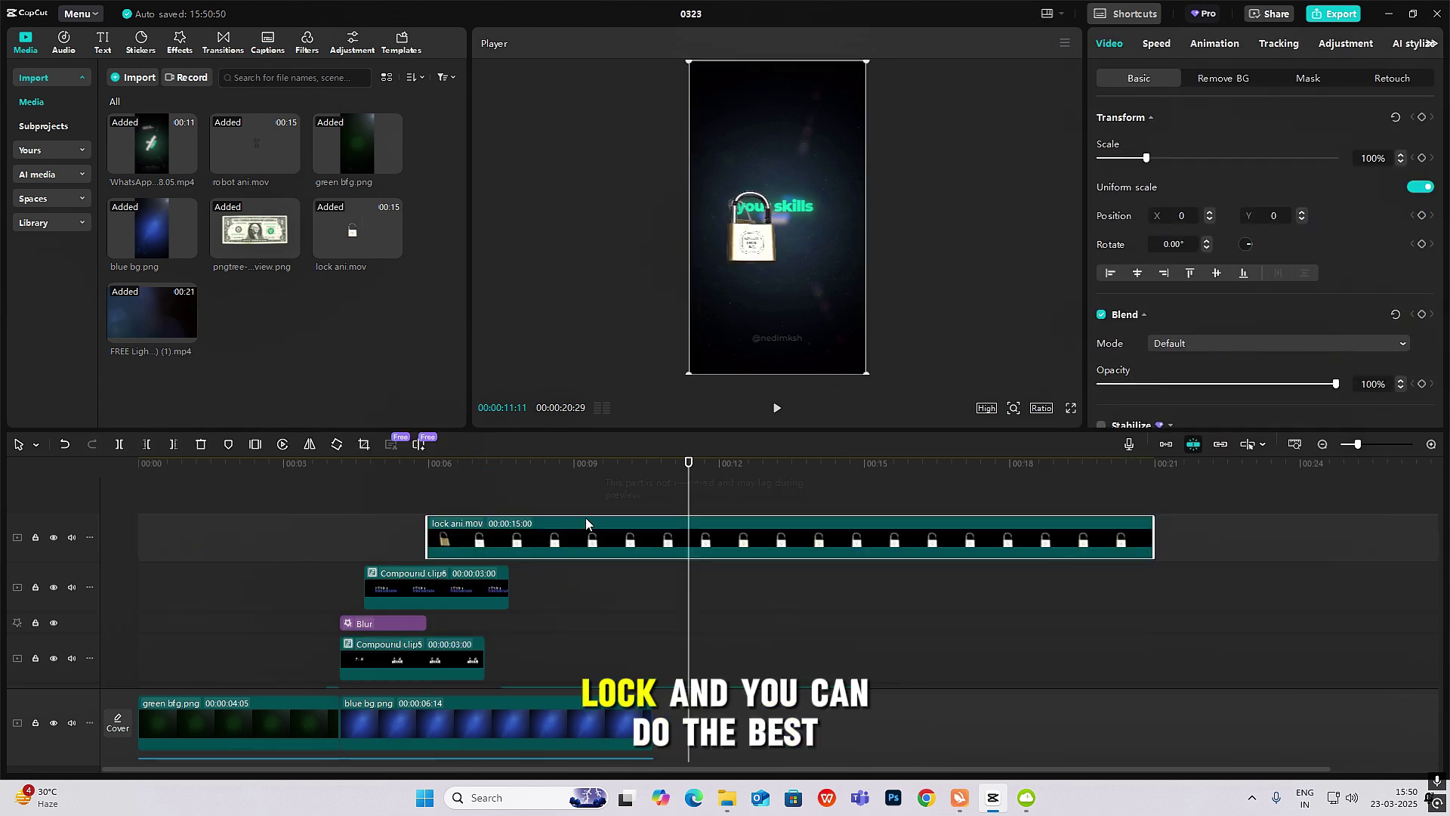
- Review the rest of the reference video up to its closing text at 00:00:14:03
scroll(748, 564, down, 3)
scroll(736, 574, up, 3)
scroll(753, 585, down, 4)
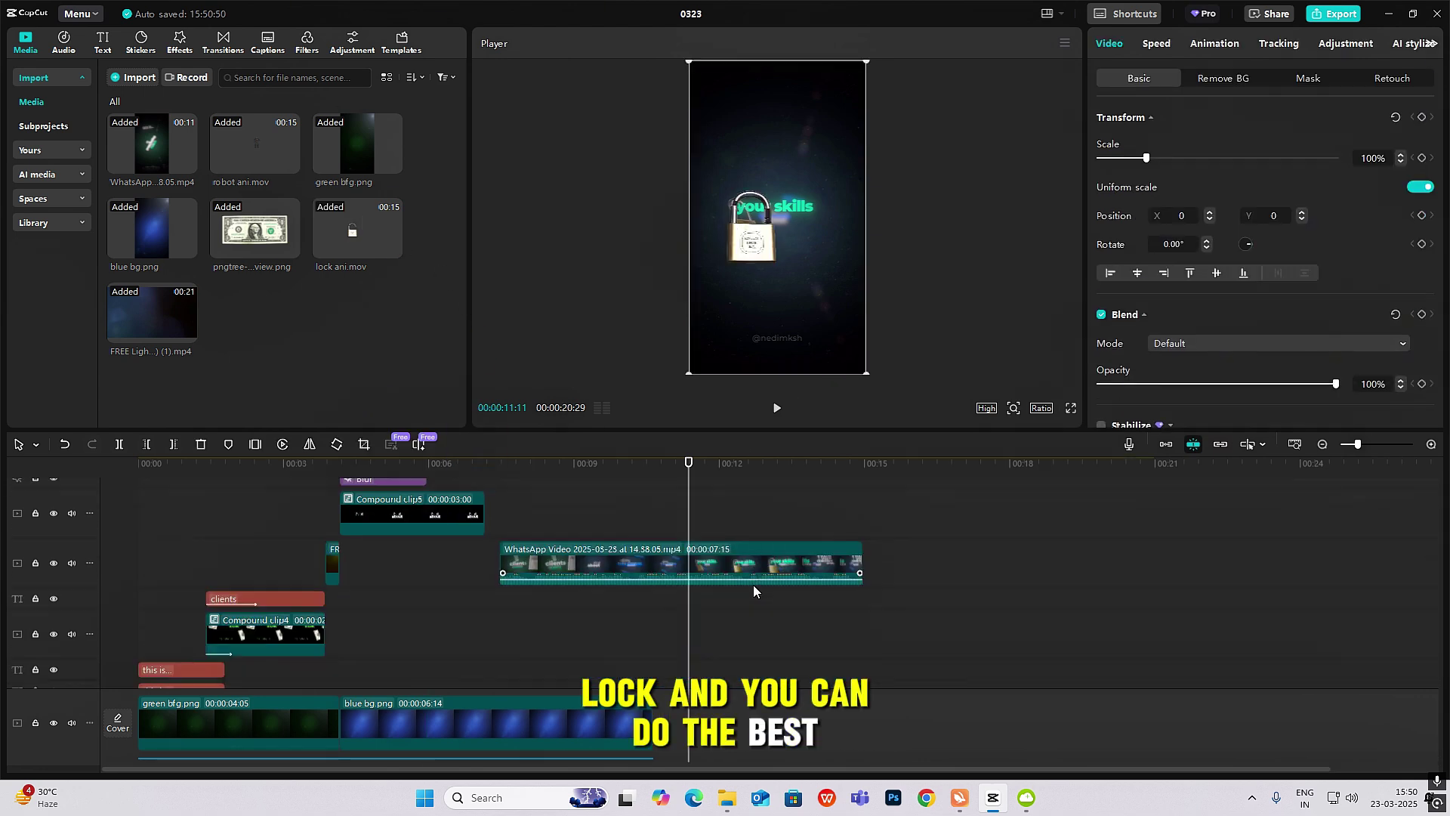
click(790, 537)
click(820, 547)
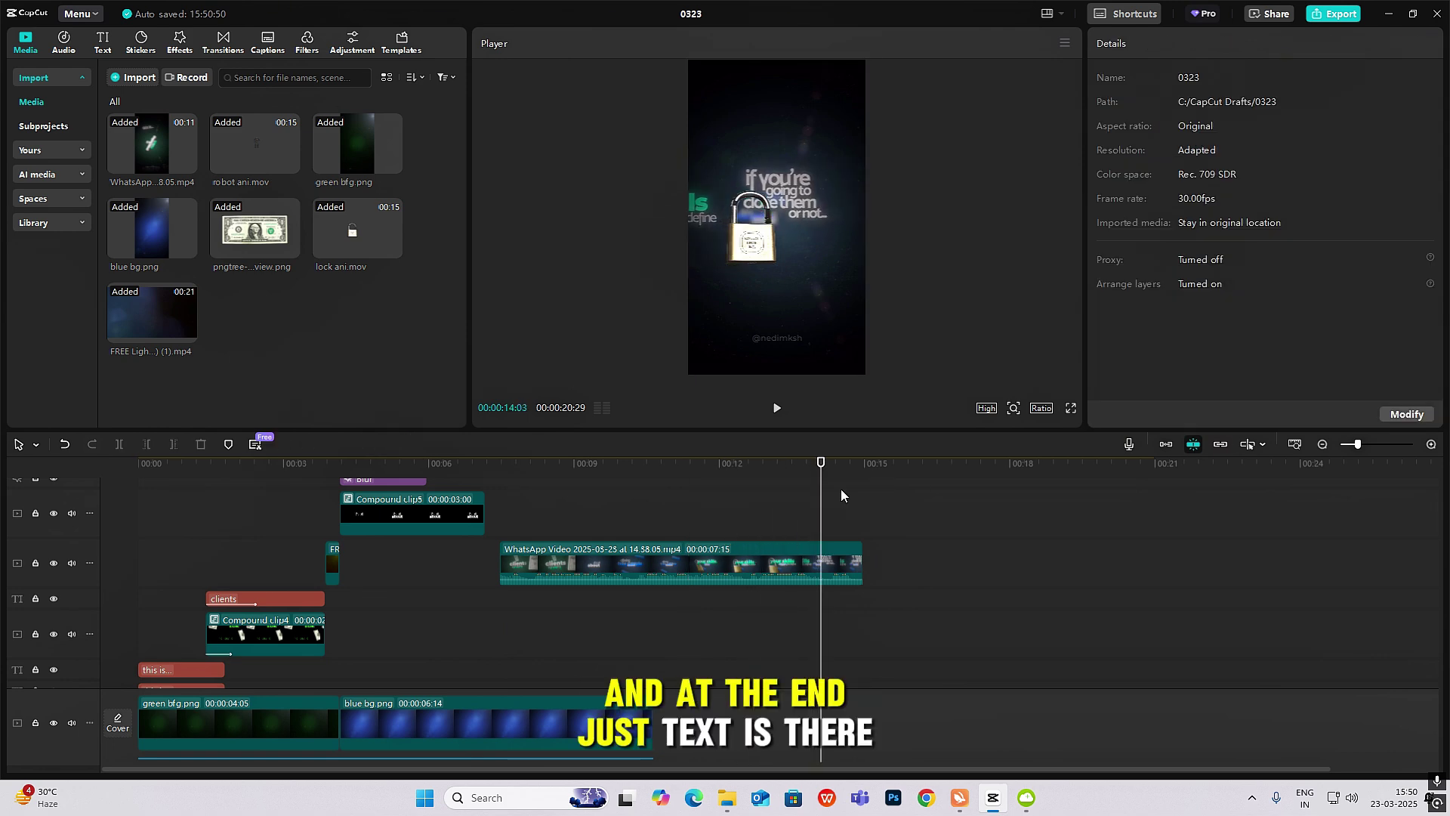
scroll(820, 568, up, 2)
- Move the reference video clip along the timeline to start at about 00:00:16:11, clear of the scene at 00:00:06:03
drag(820, 568, 434, 529)
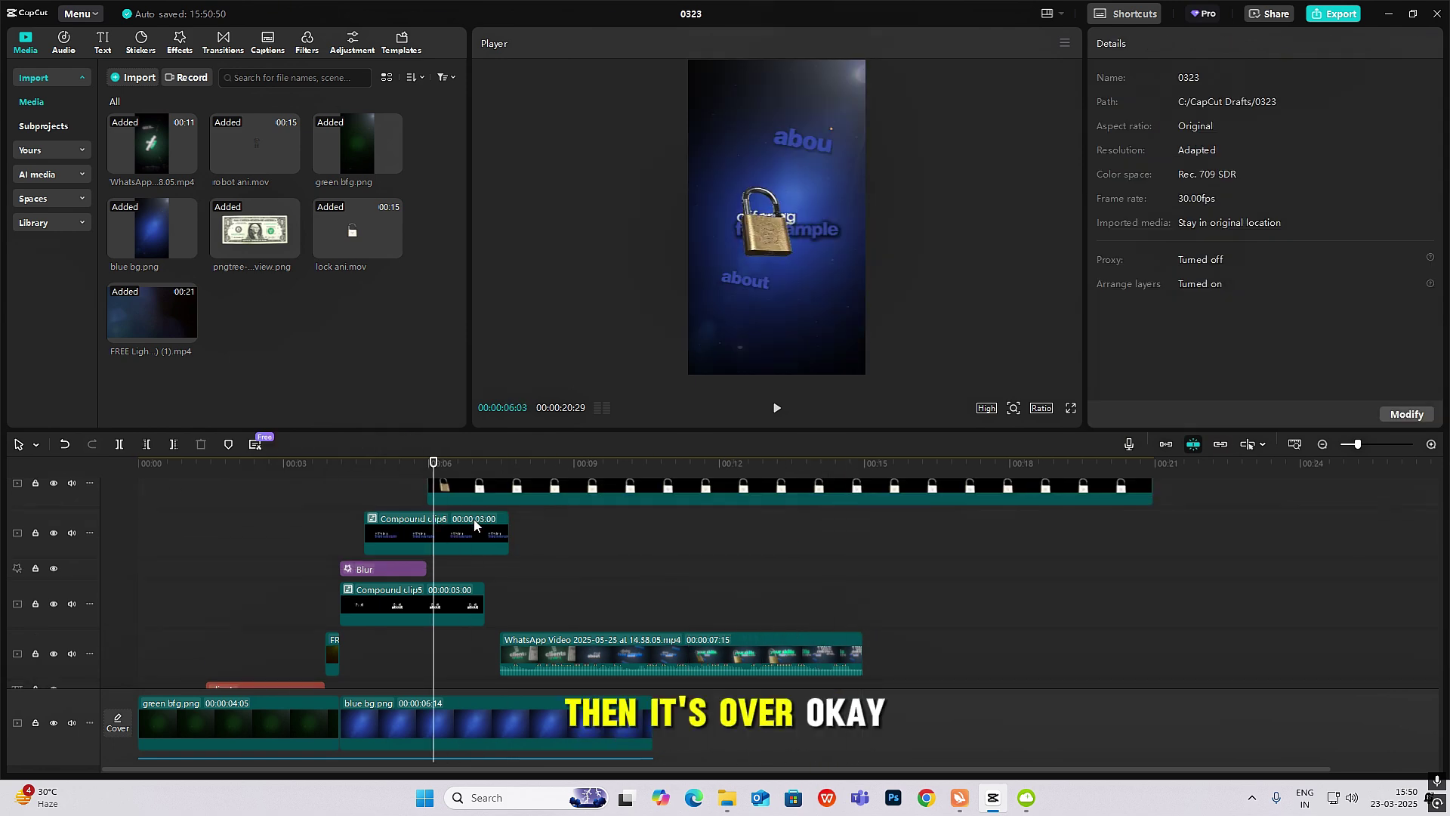
scroll(646, 680, up, 1)
scroll(645, 677, down, 1)
drag(646, 642, 1078, 643)
scroll(1078, 642, up, 1)
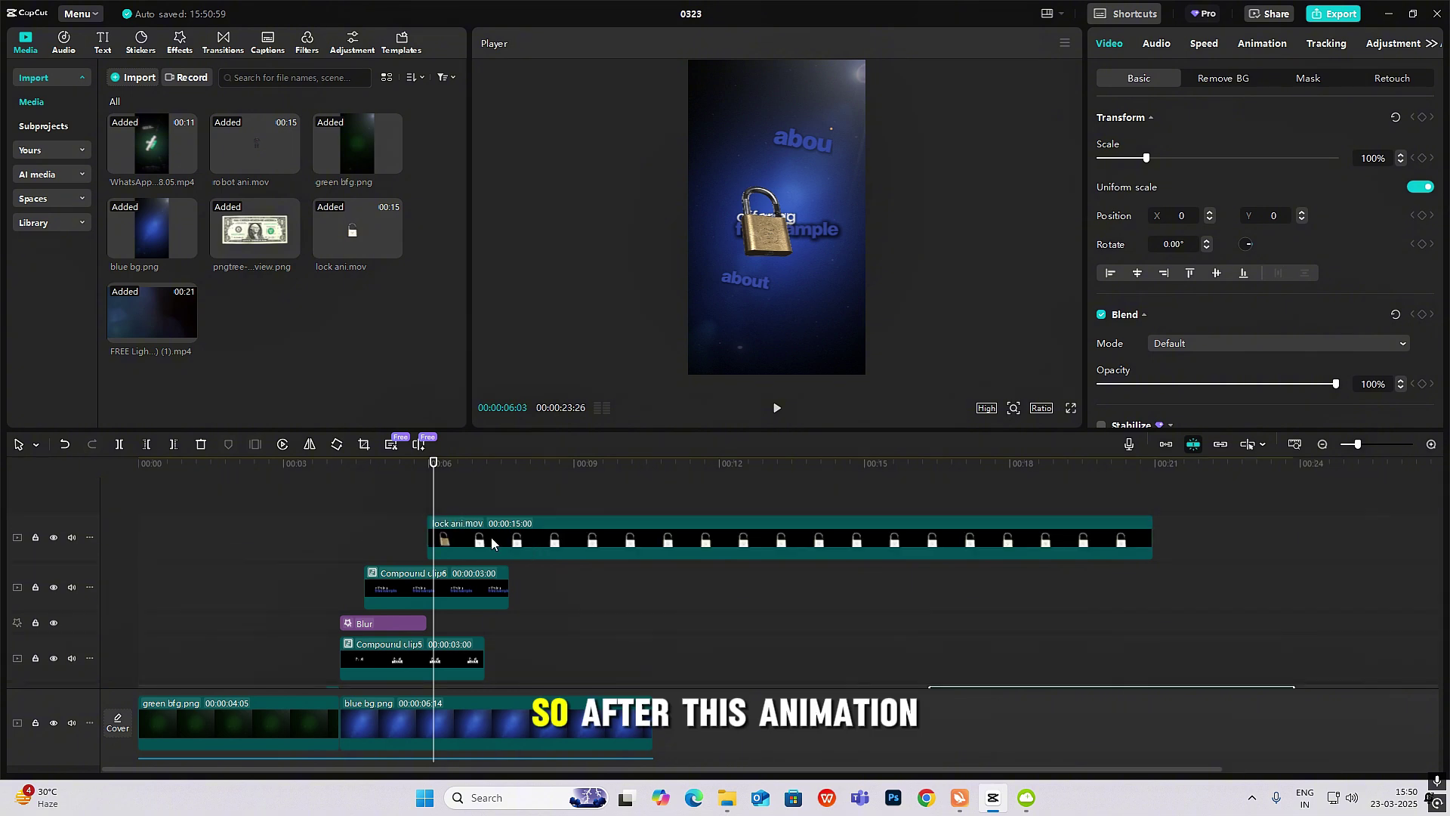
- Move the lock ani.mov clip to start at 00:00:06:17 and add Transform and Blend keyframes at its start
click(400, 500)
drag(400, 500, 459, 538)
click(418, 522)
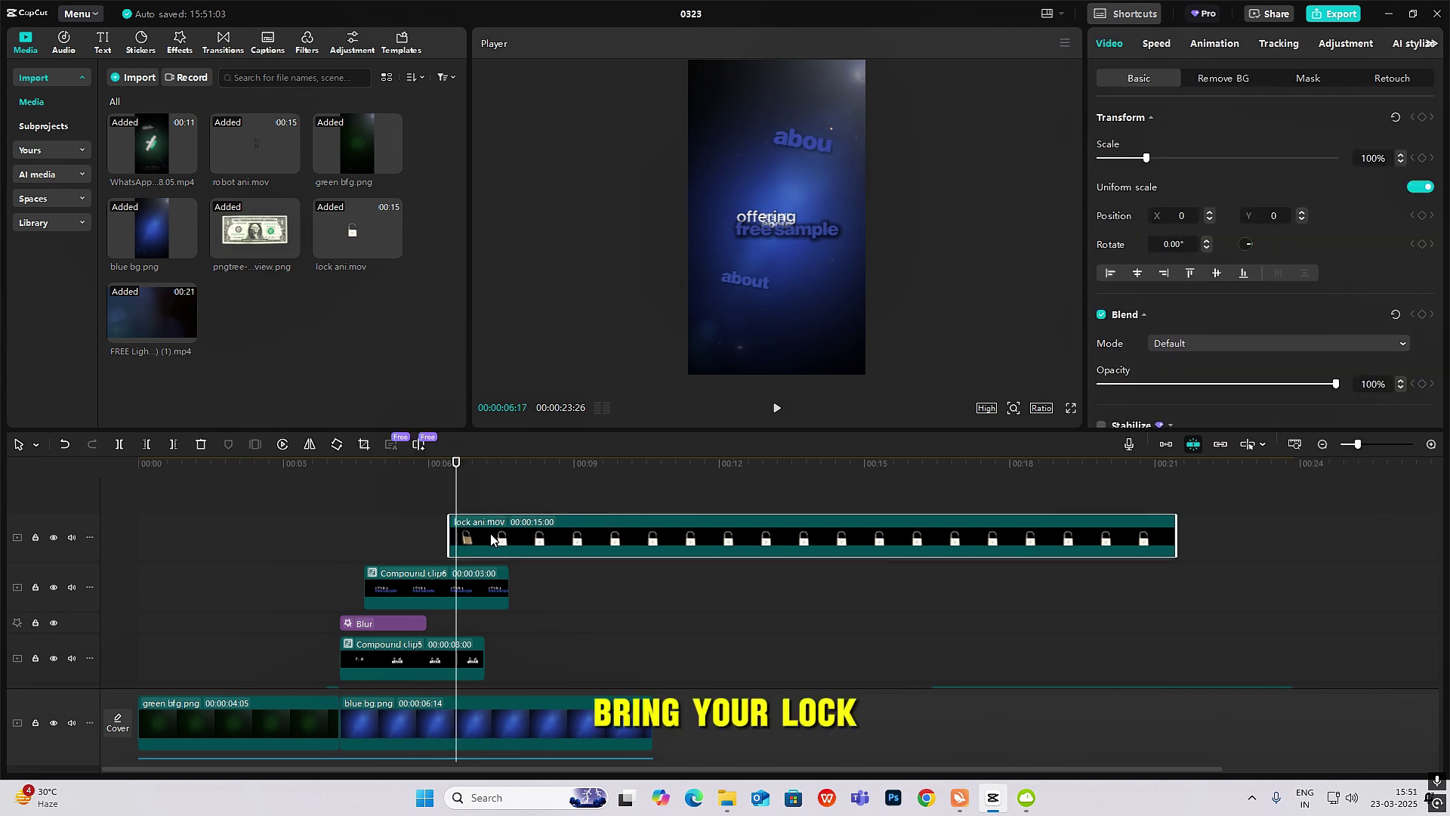
click(1422, 117)
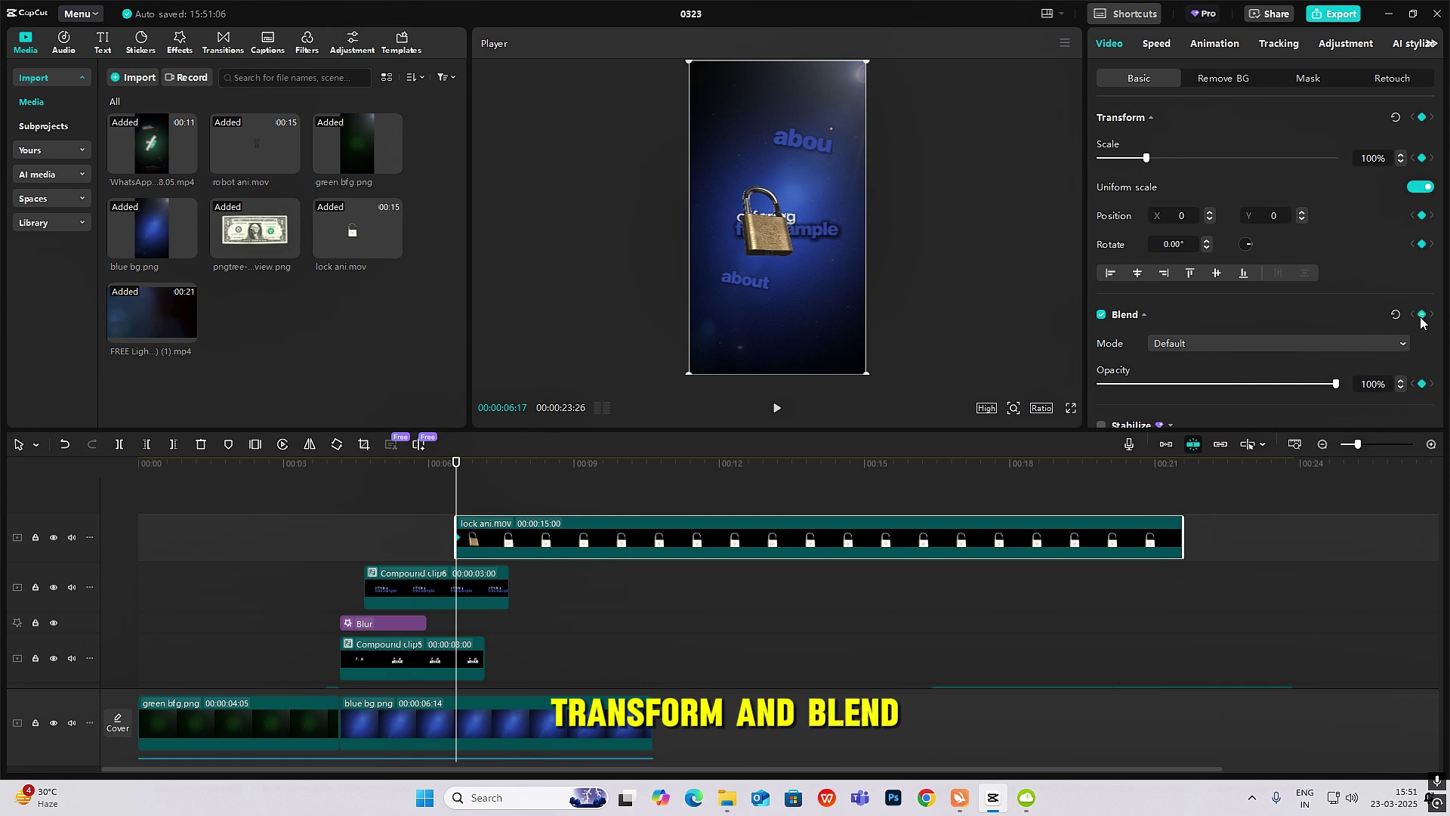
- Animate the lock's scale from 326% at its first keyframe to 125% at 00:00:08:27, with position X 506, Y 124
drag(865, 371, 1065, 728)
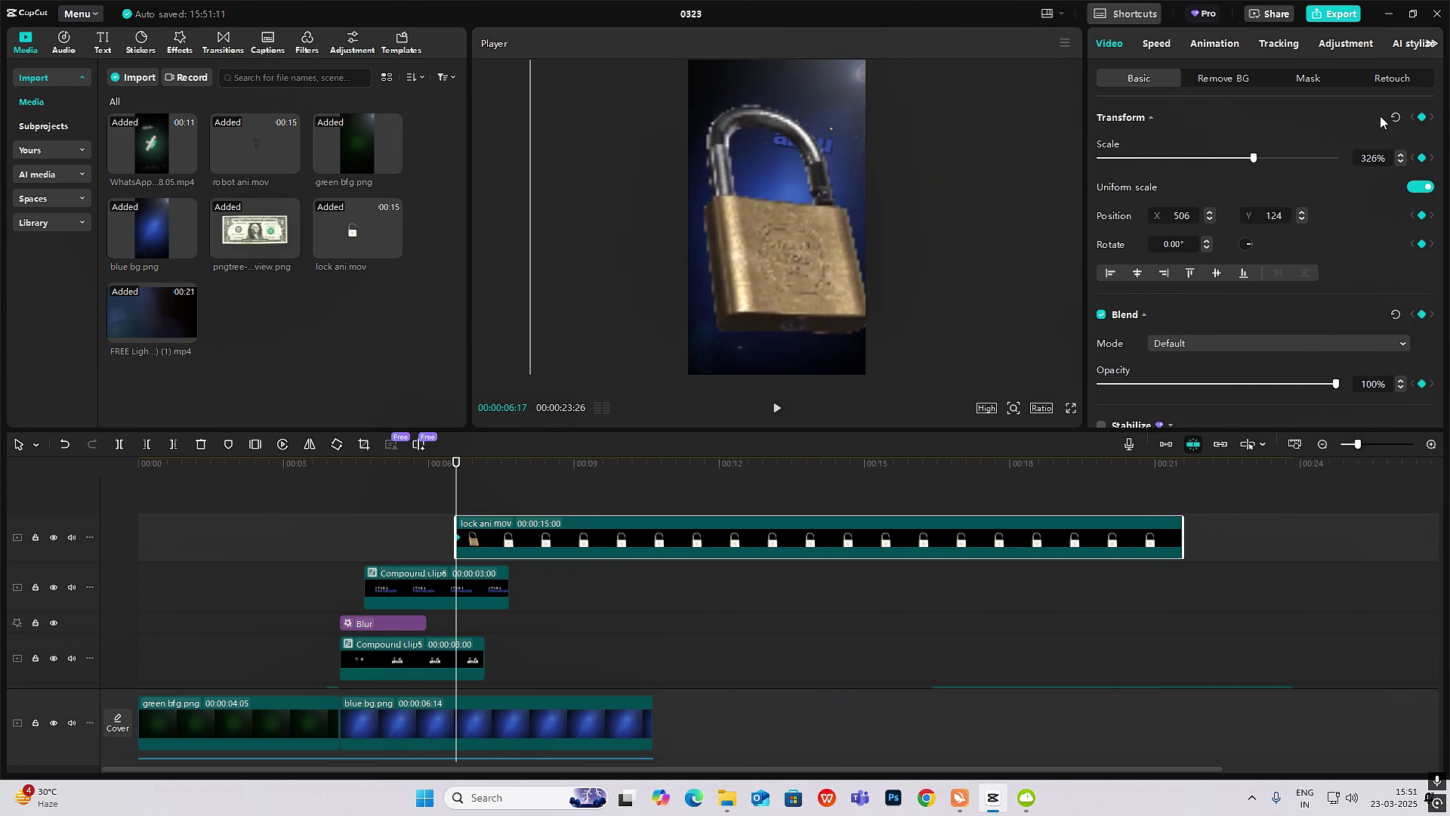
drag(460, 493, 569, 493)
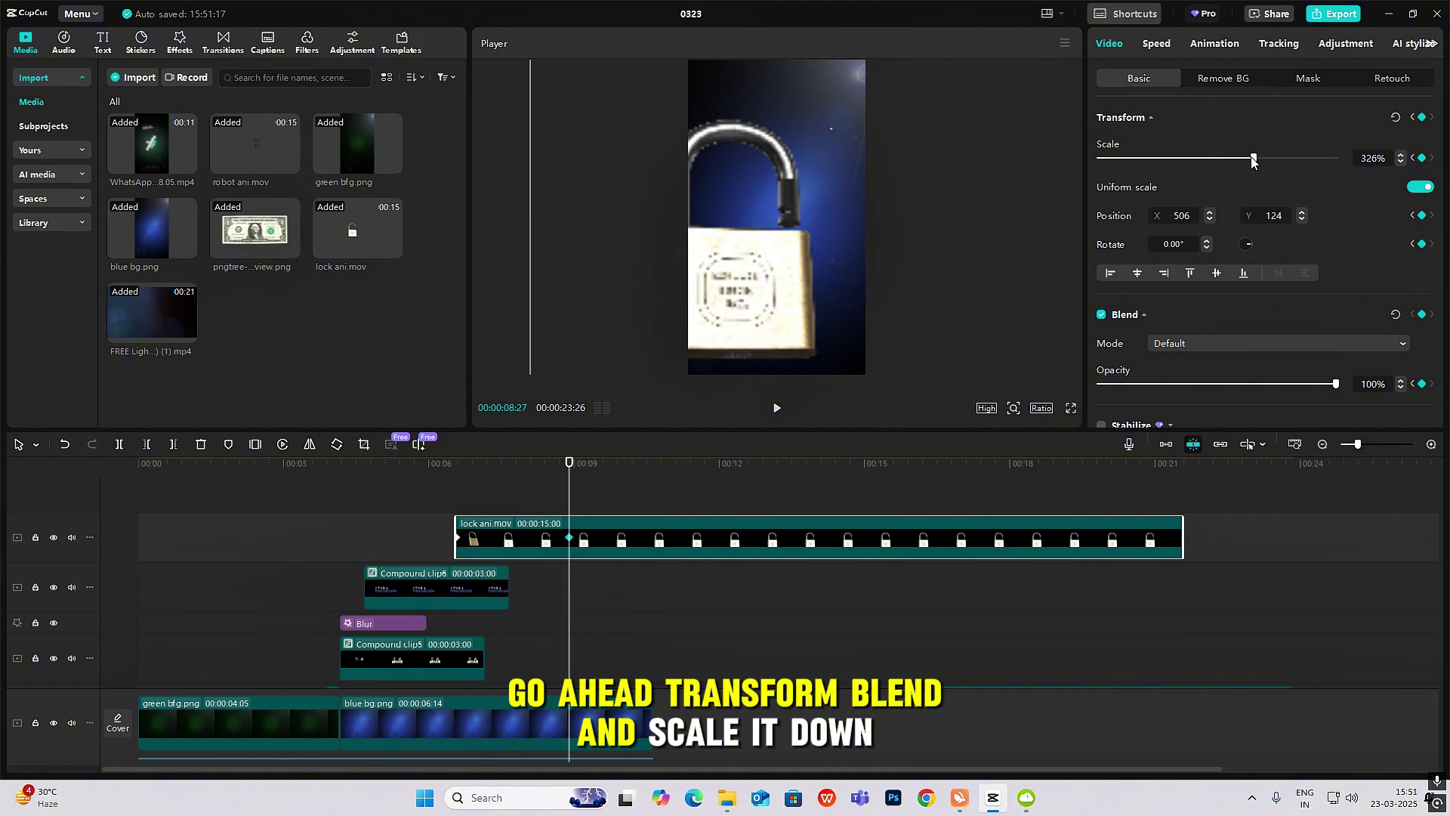
drag(1252, 161, 1158, 160)
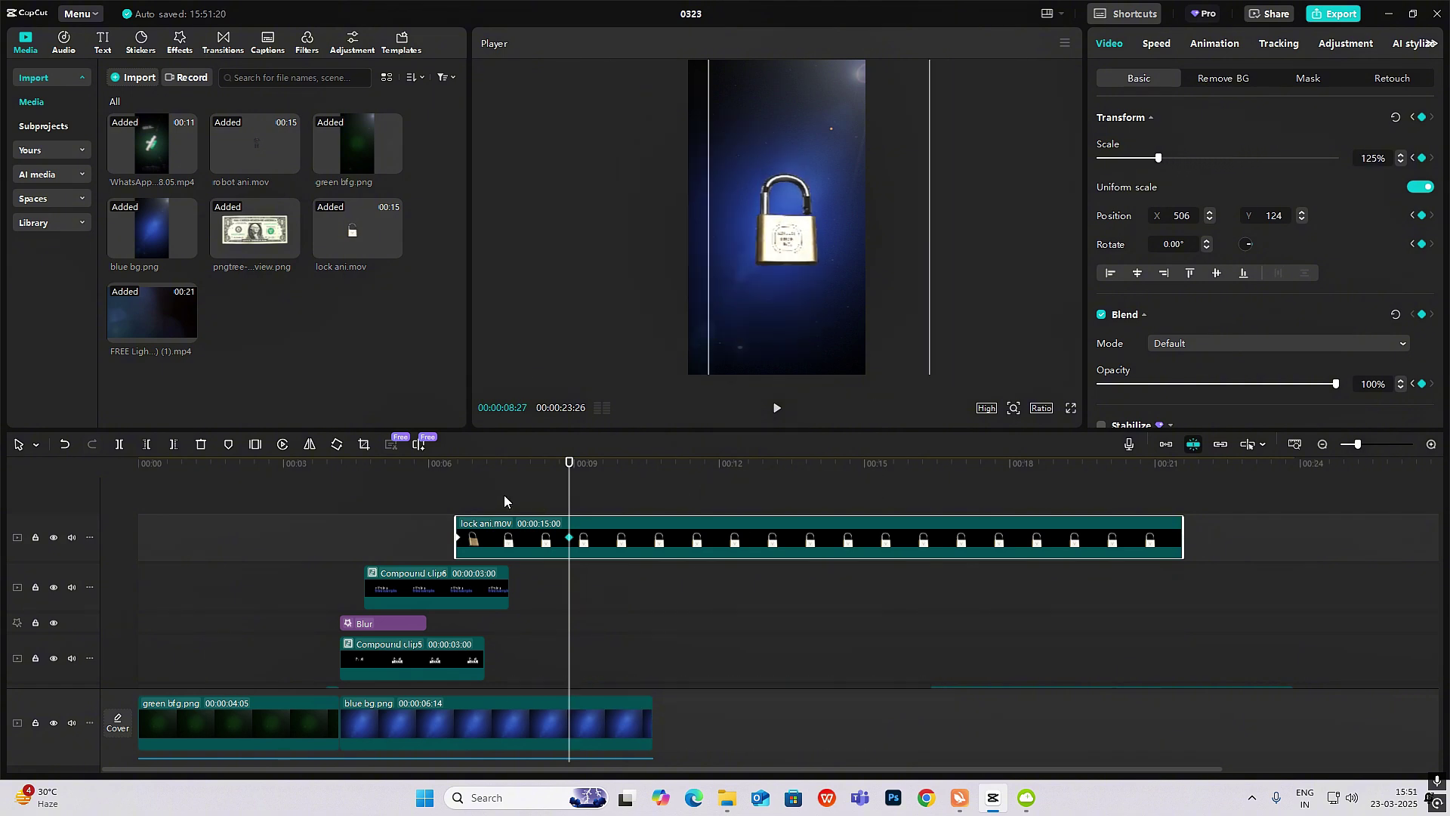
- Set the lock clip's opacity to 0% at its first keyframe
drag(505, 496, 456, 495)
click(680, 529)
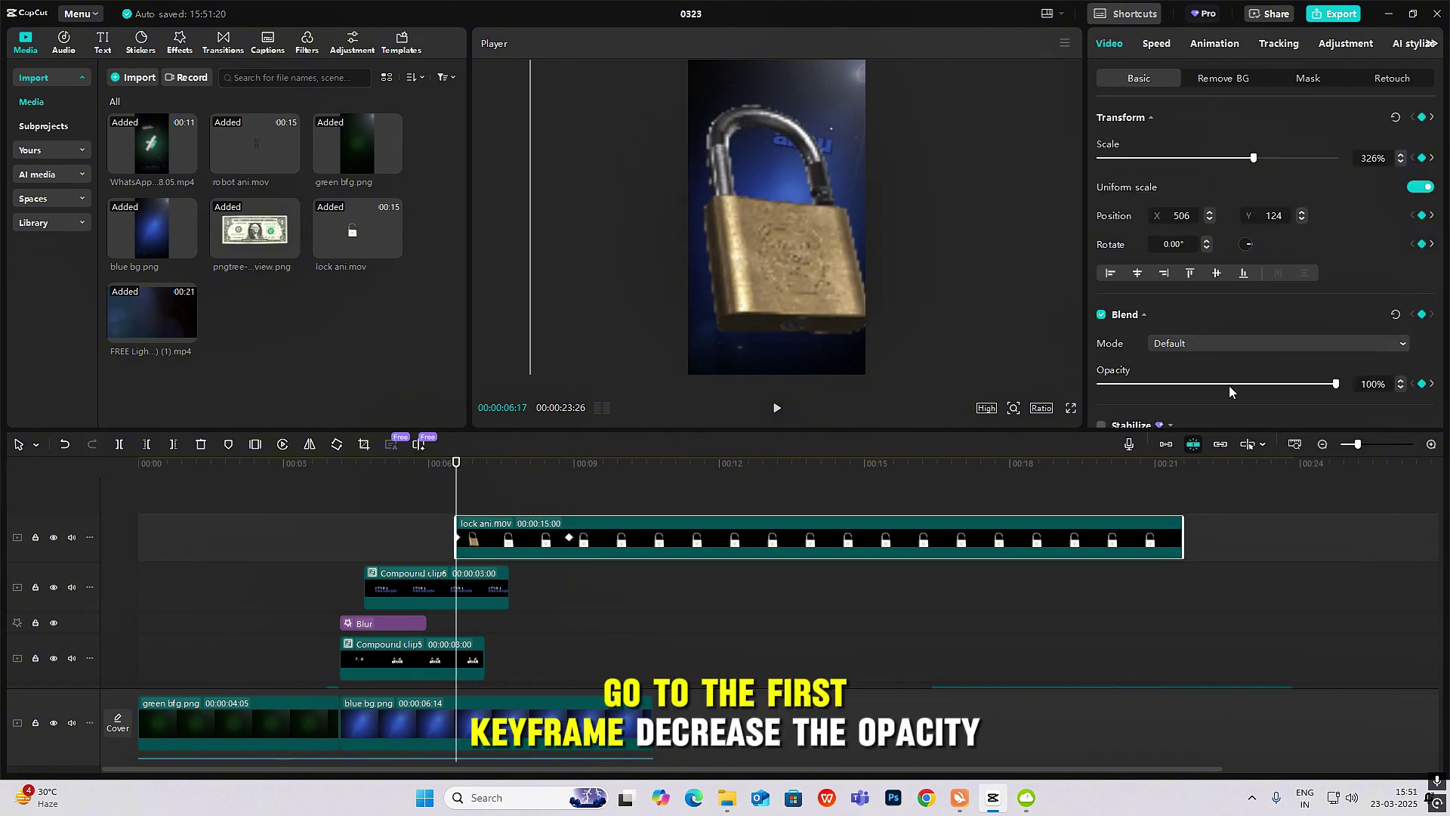
drag(1230, 387, 369, 392)
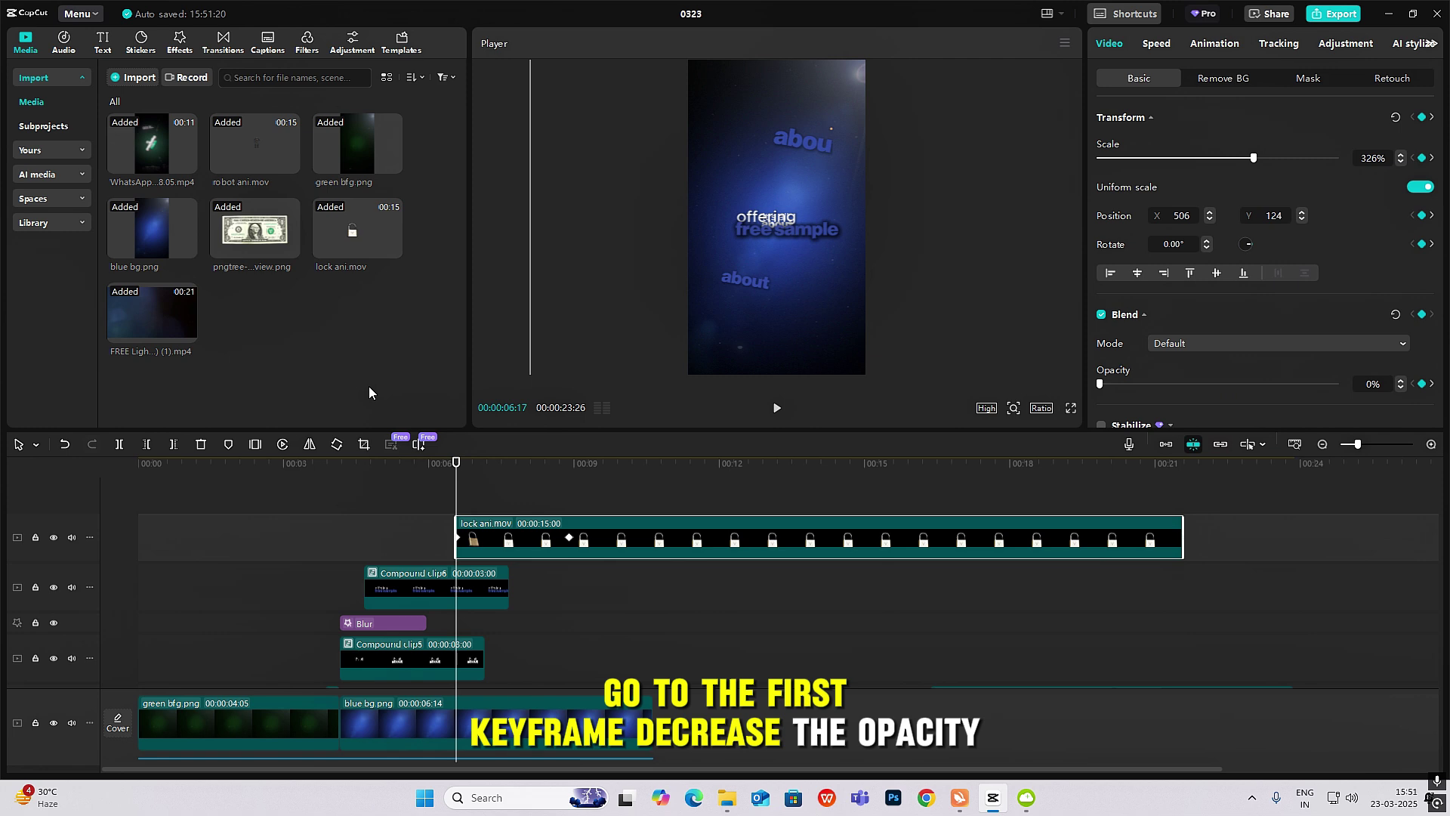
- Apply the Cubic Out preset curve to the lock clip's scale keyframes and preview the animation
click(517, 528)
click(568, 552)
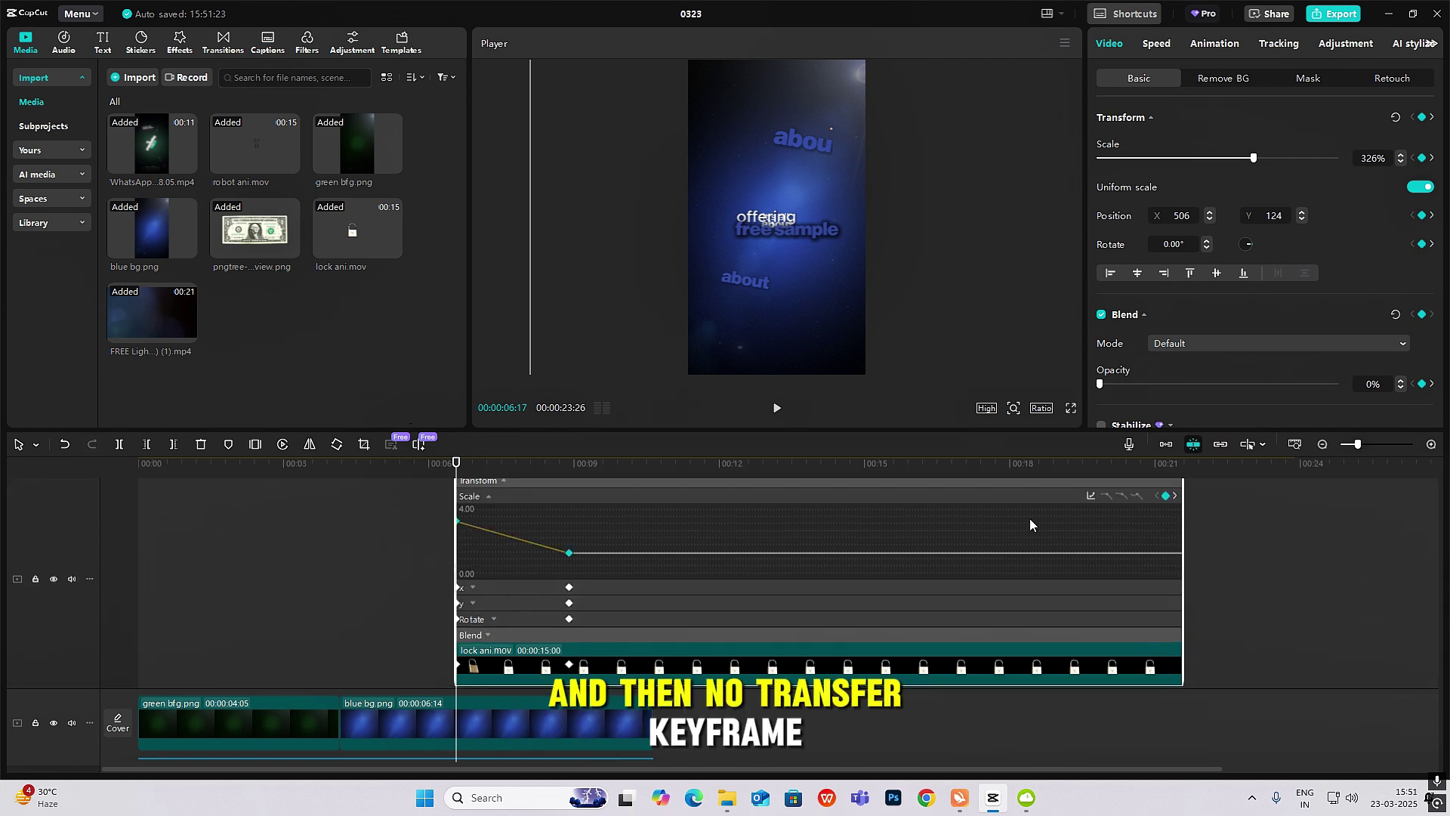
click(1102, 496)
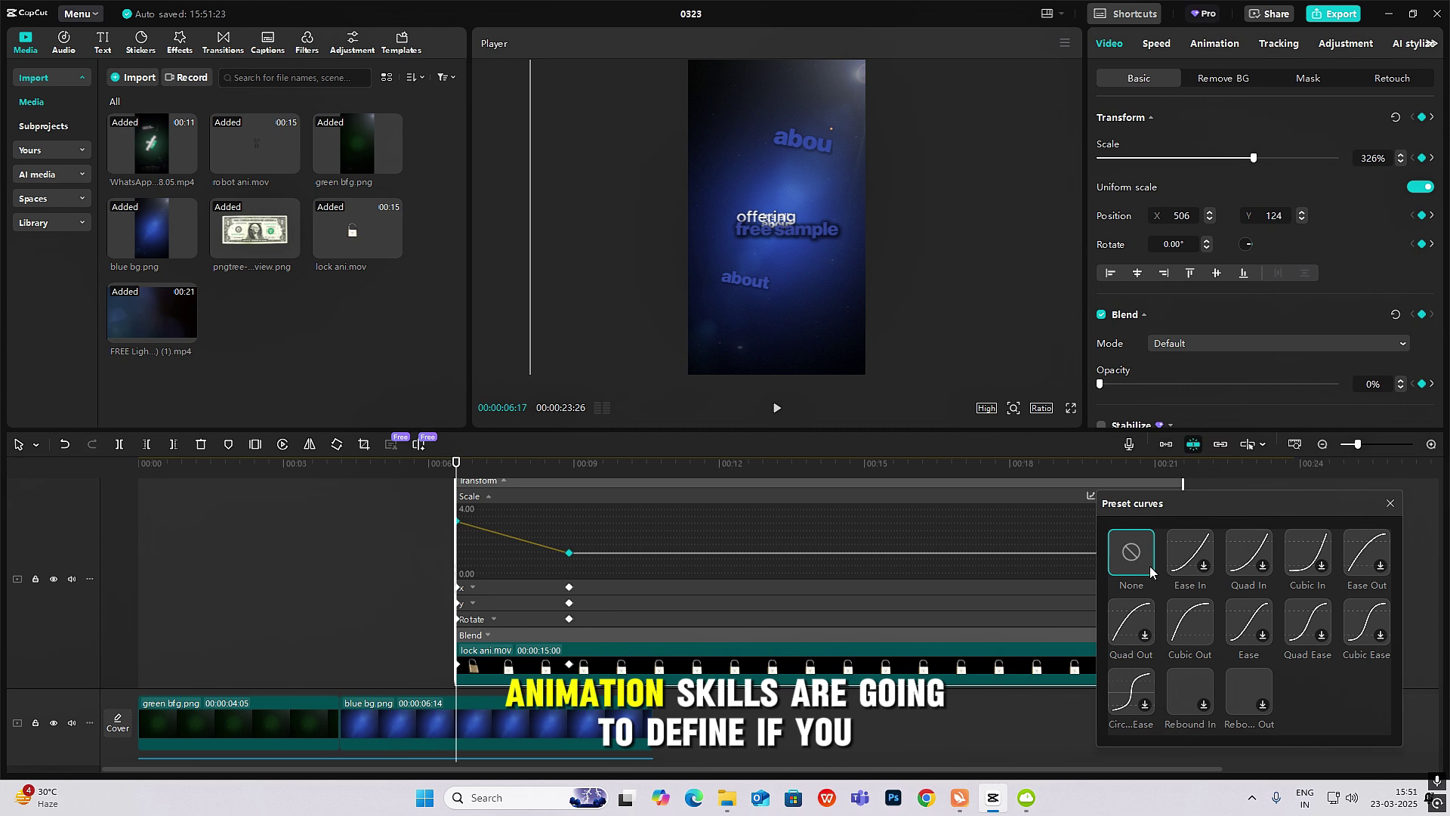
click(1184, 633)
key(space)
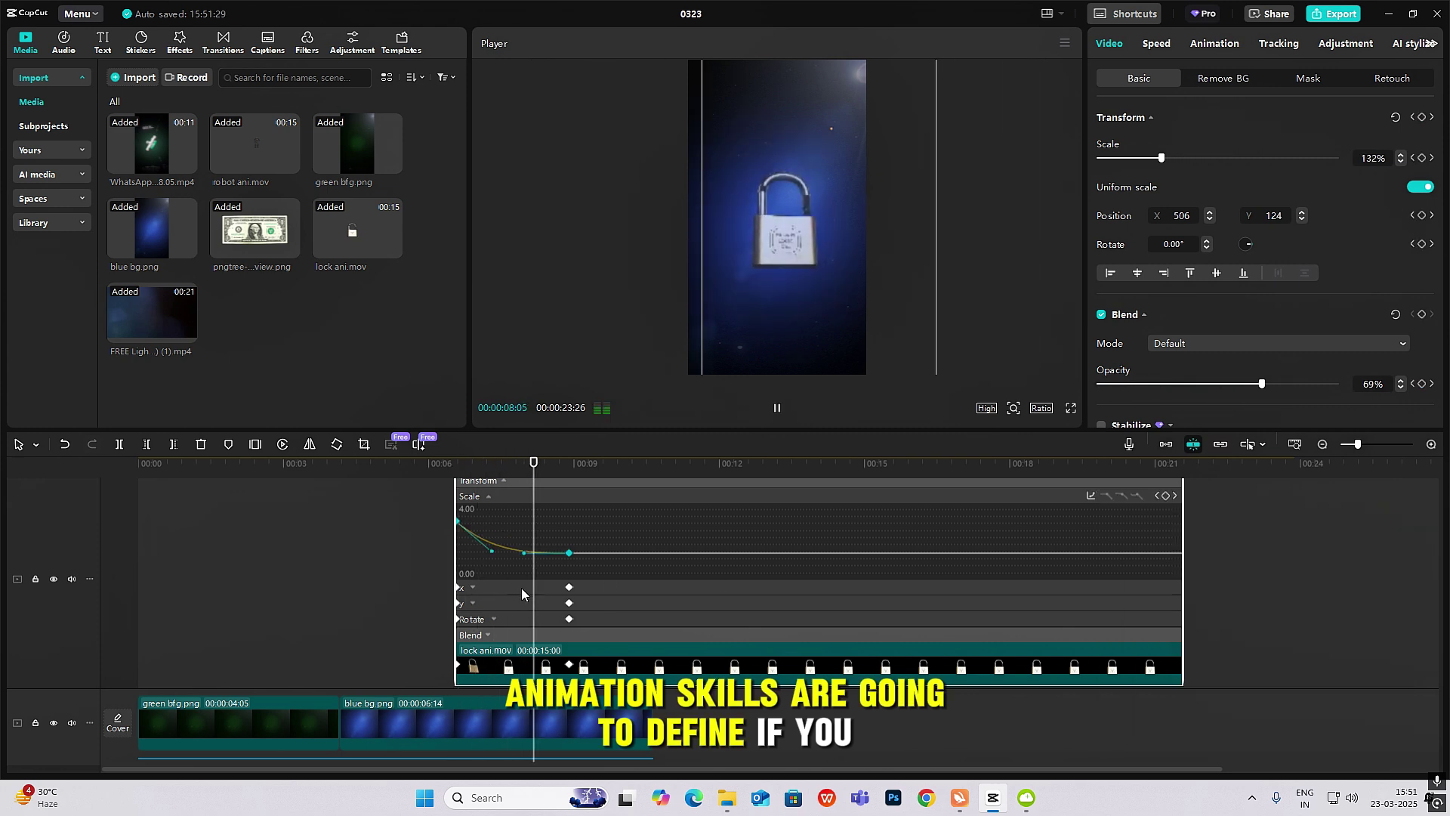
- Replay the lock scene and play the whole reel from the start through the lock's entrance
click(491, 538)
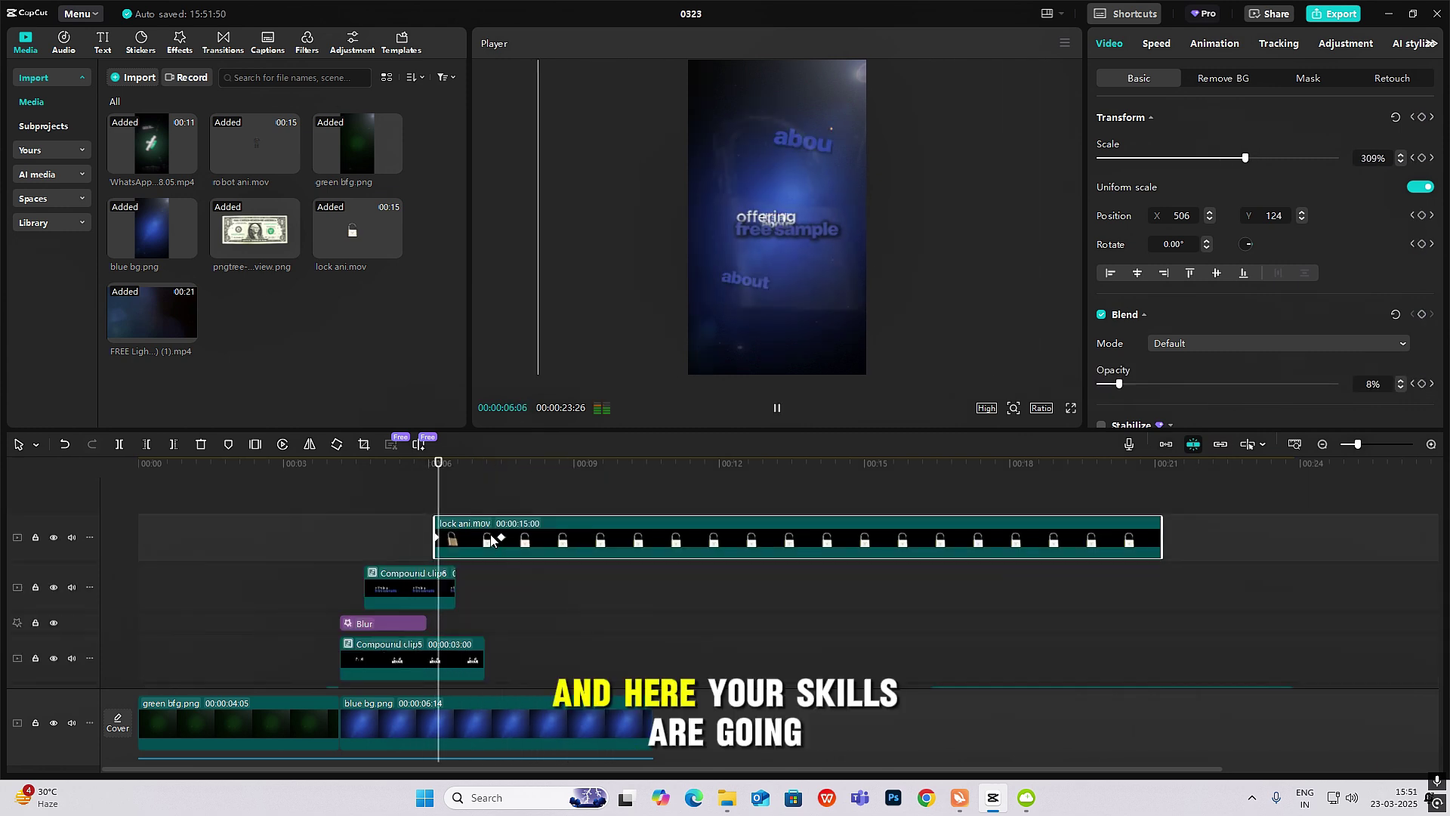
key(space)
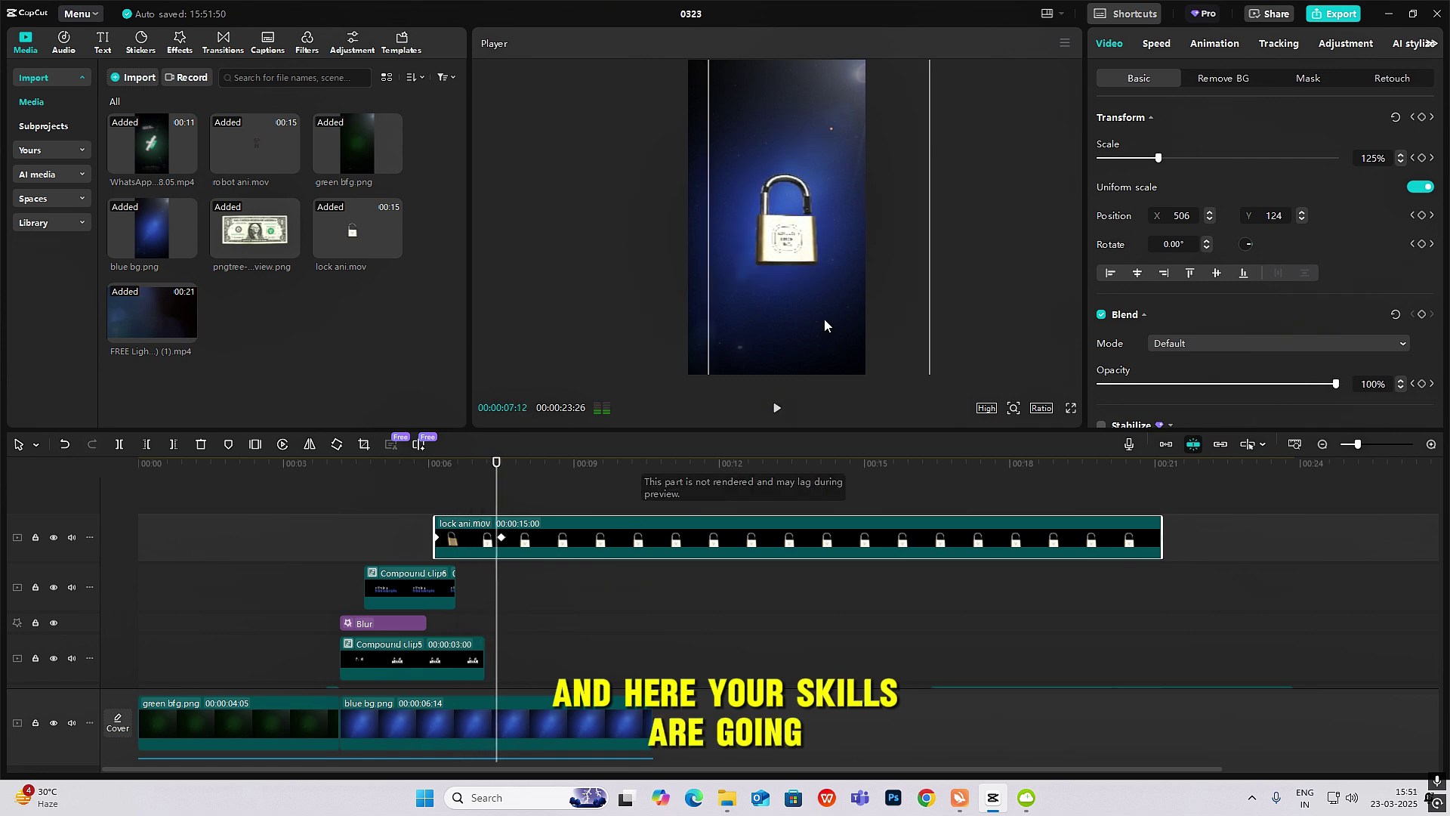
click(967, 283)
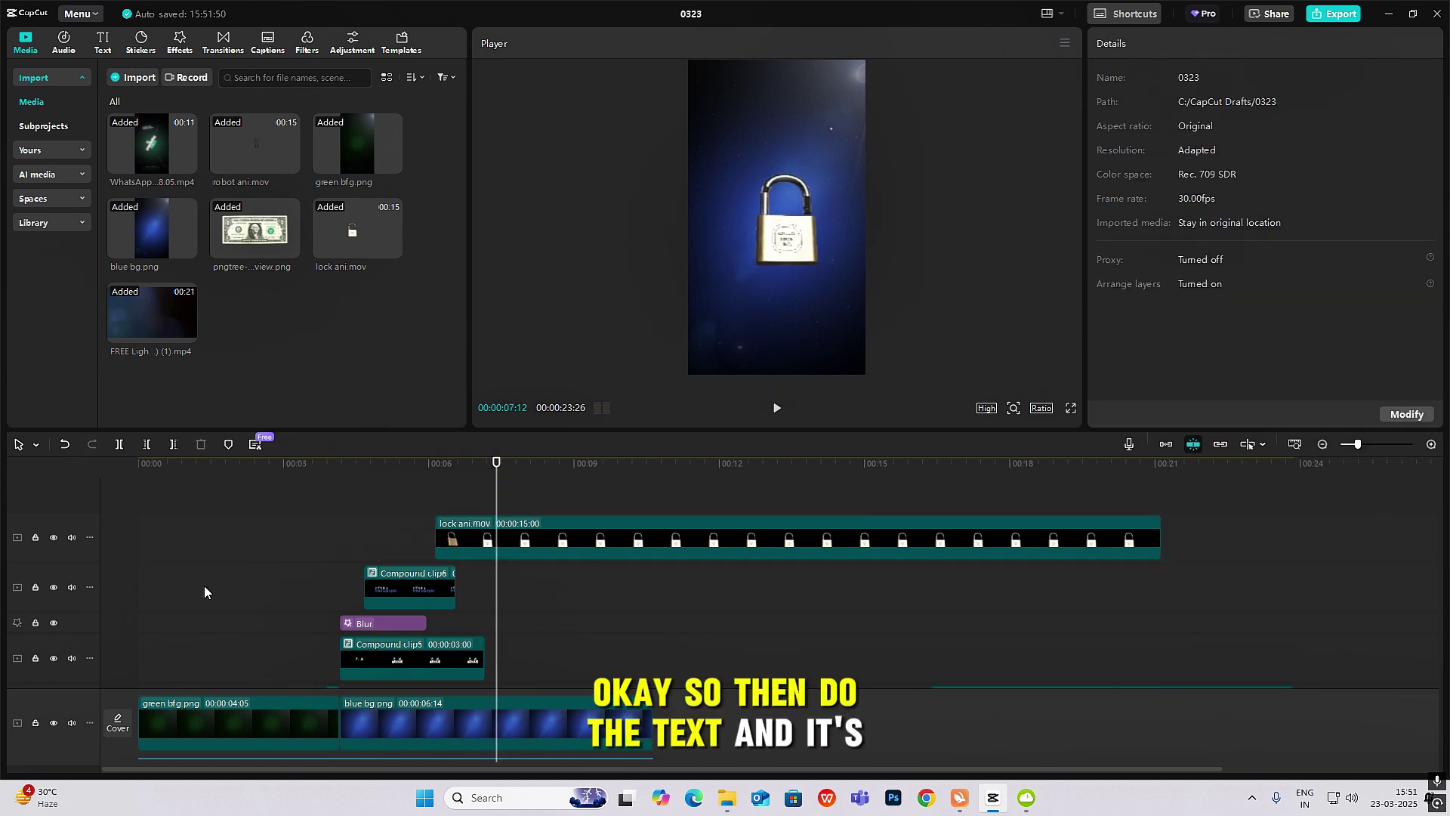
click(116, 591)
click(106, 551)
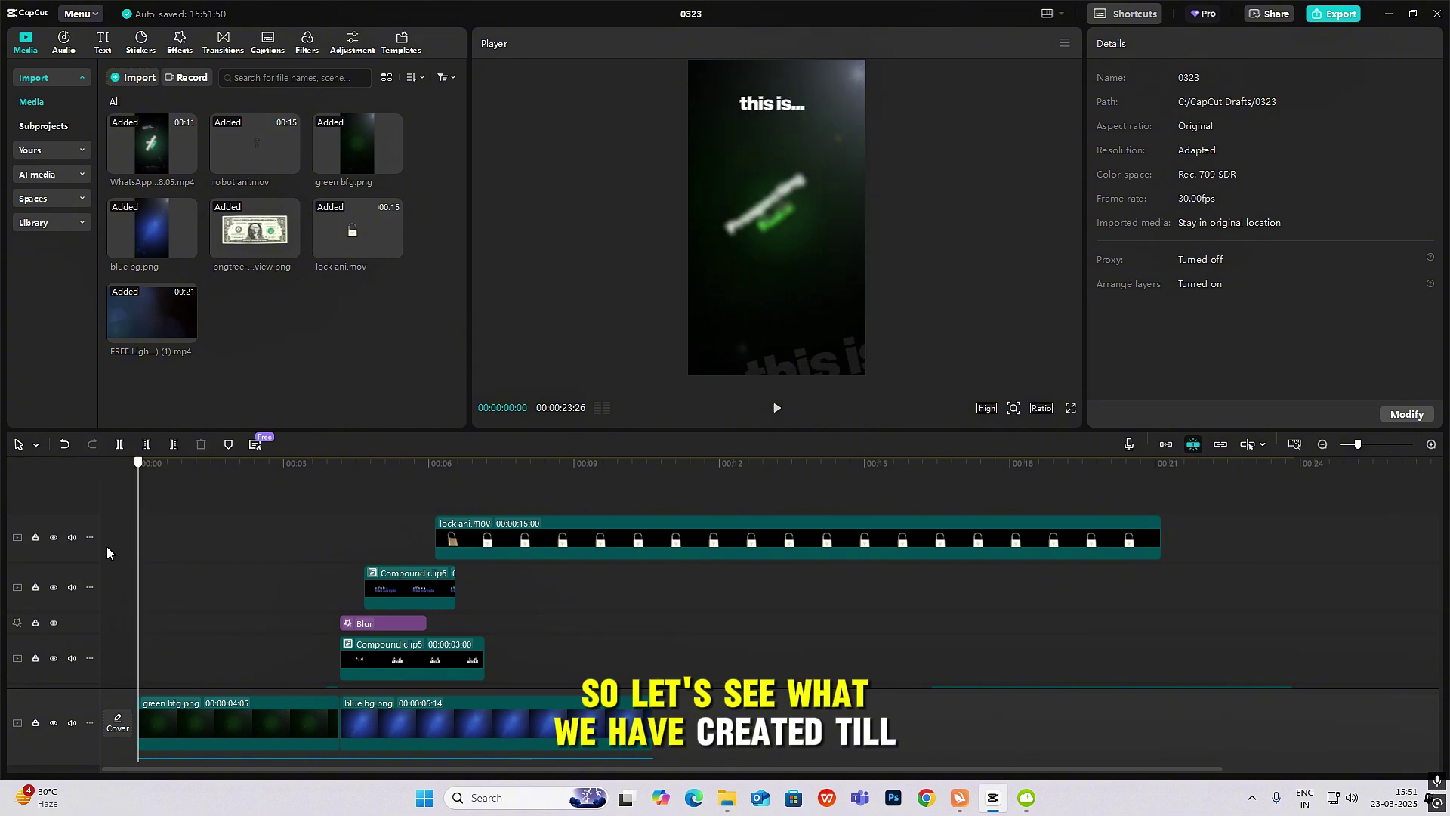
key(space)
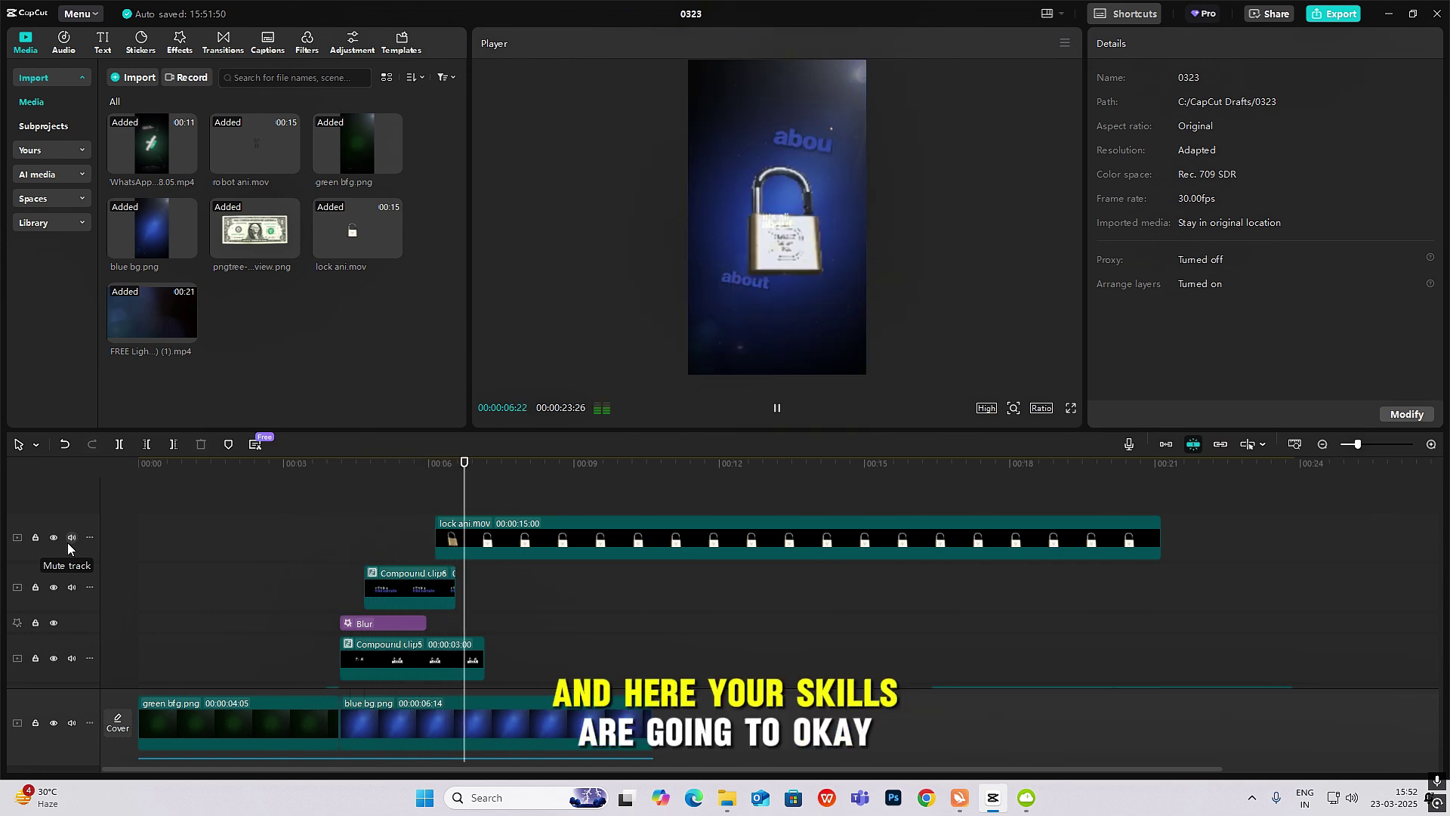
key(space)
- Cut the lock ani.mov clip at its second keyframe at 00:00:07:15 and delete the remainder
click(527, 538)
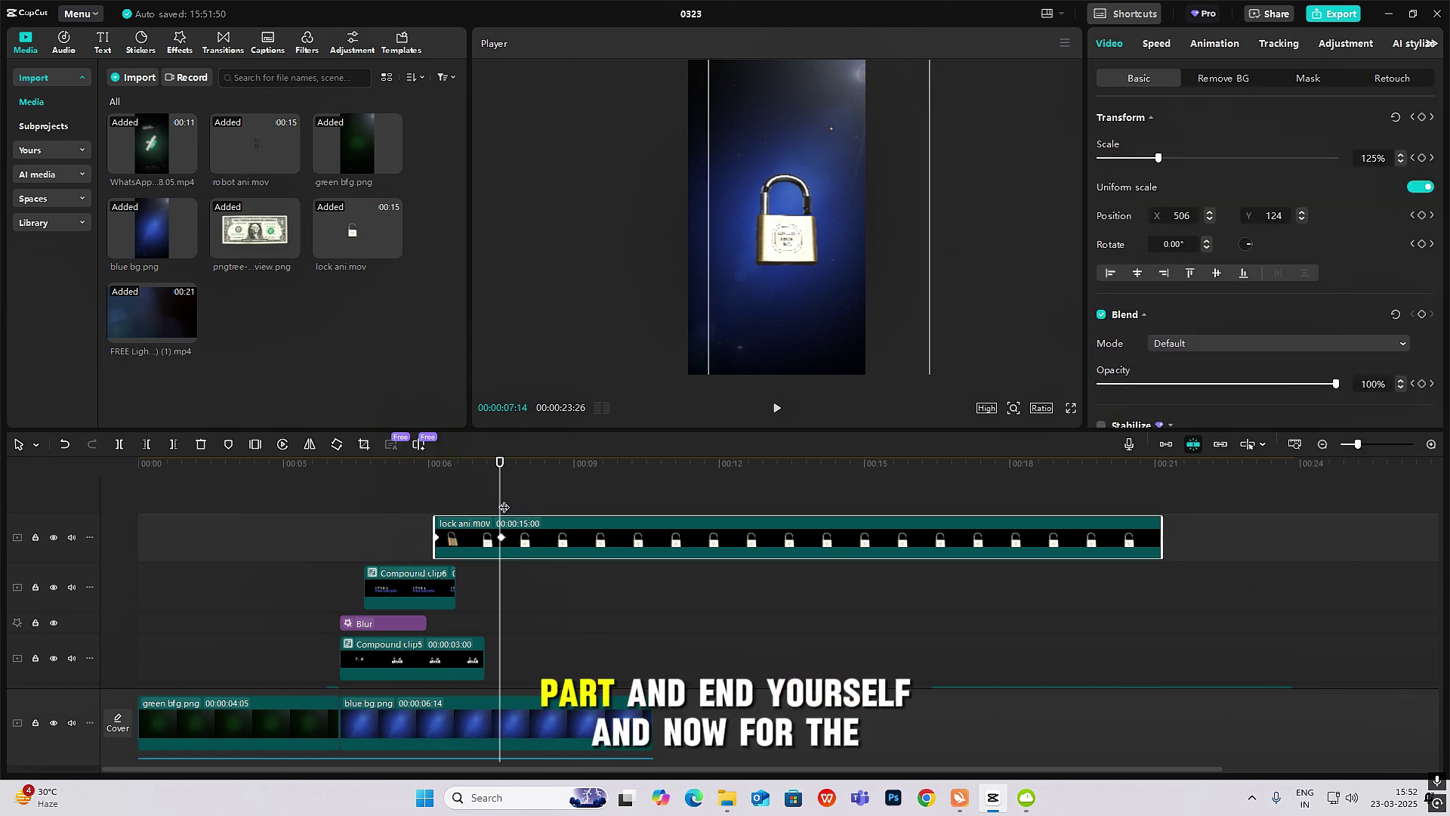
key(Delete)
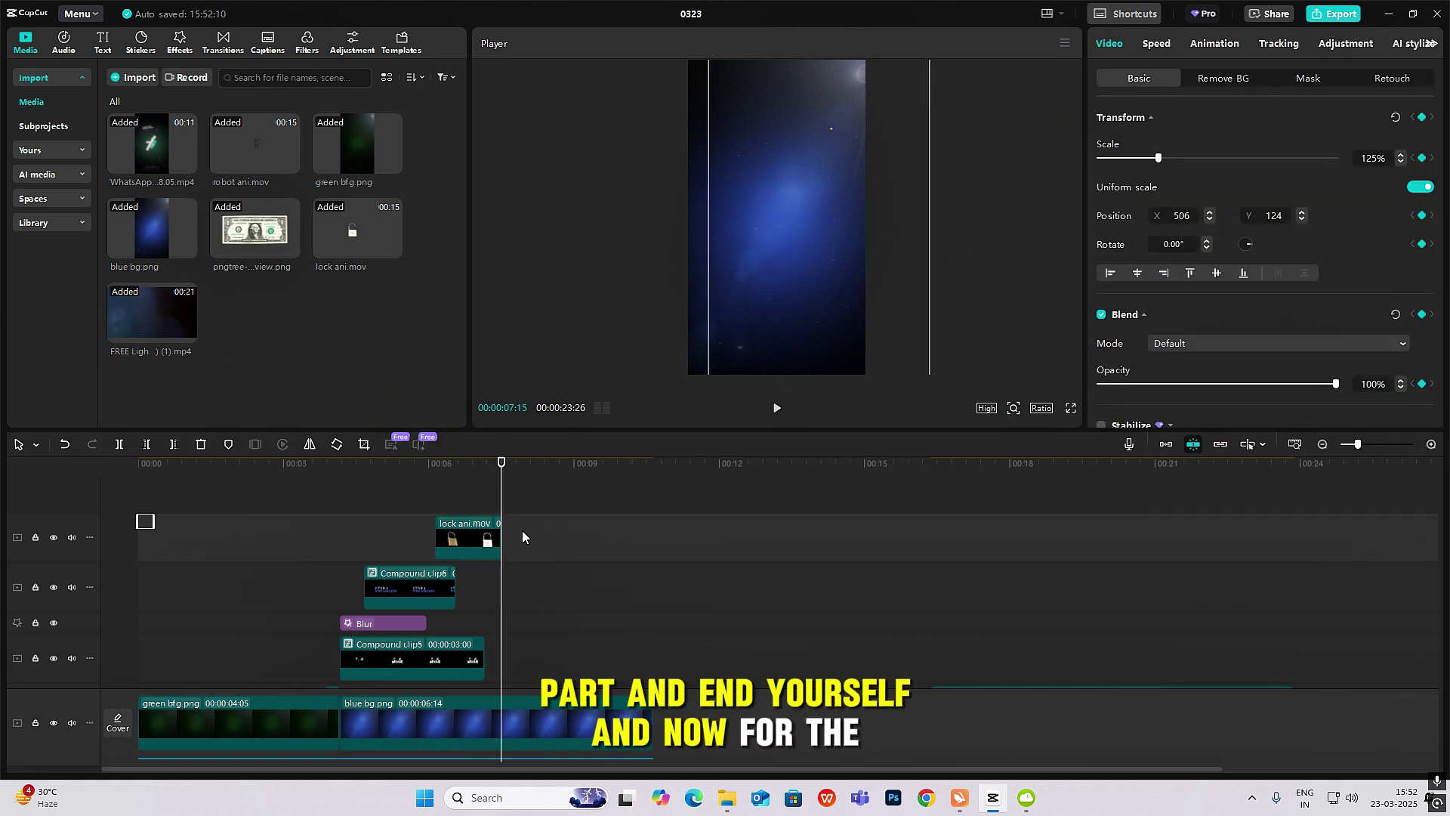
click(490, 521)
- Add the Chrome Blur effect on a track above everything else, spanning from the reel's start to the lock clip's end
drag(487, 519, 214, 578)
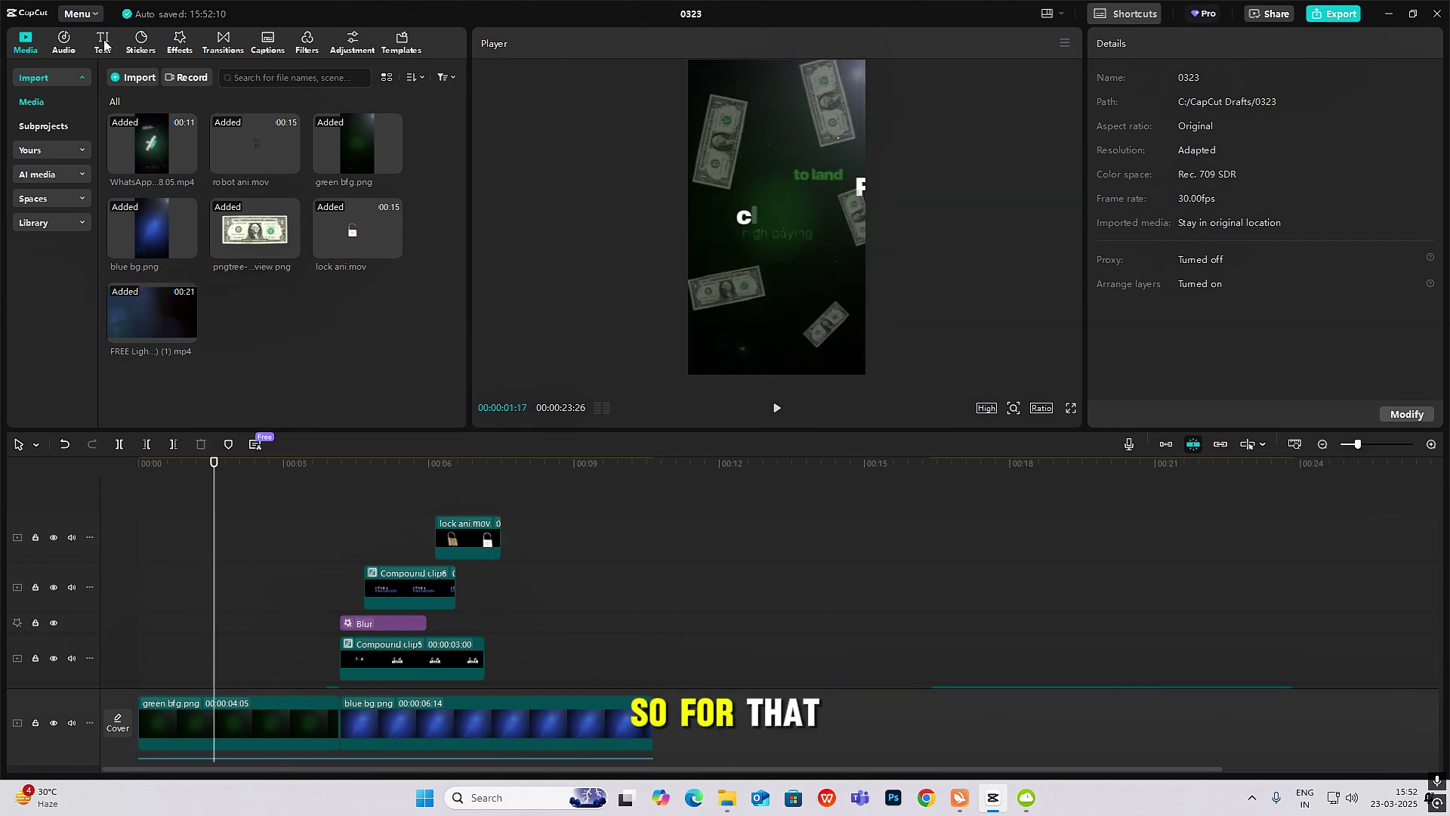
click(176, 45)
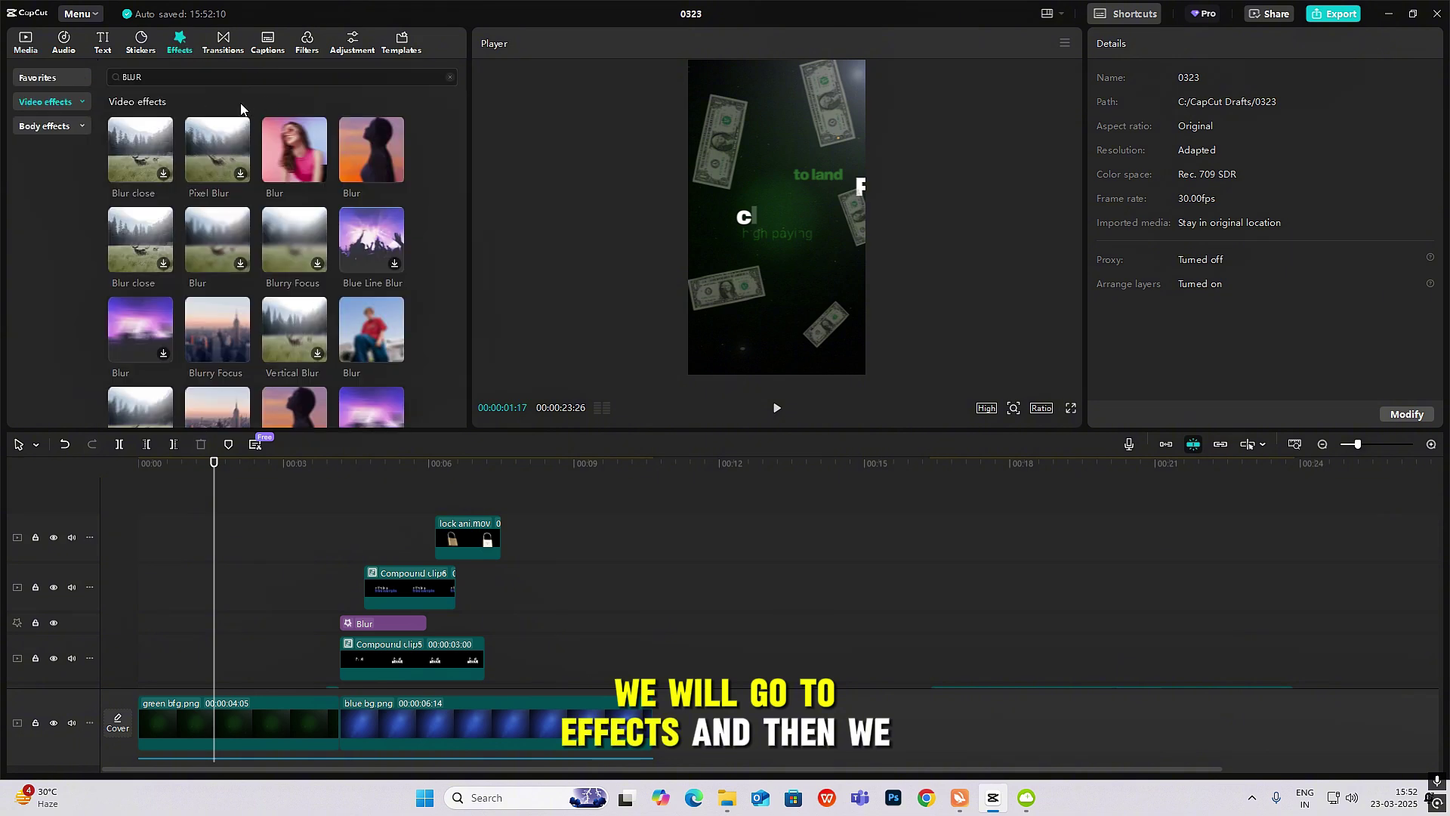
scroll(352, 322, down, 3)
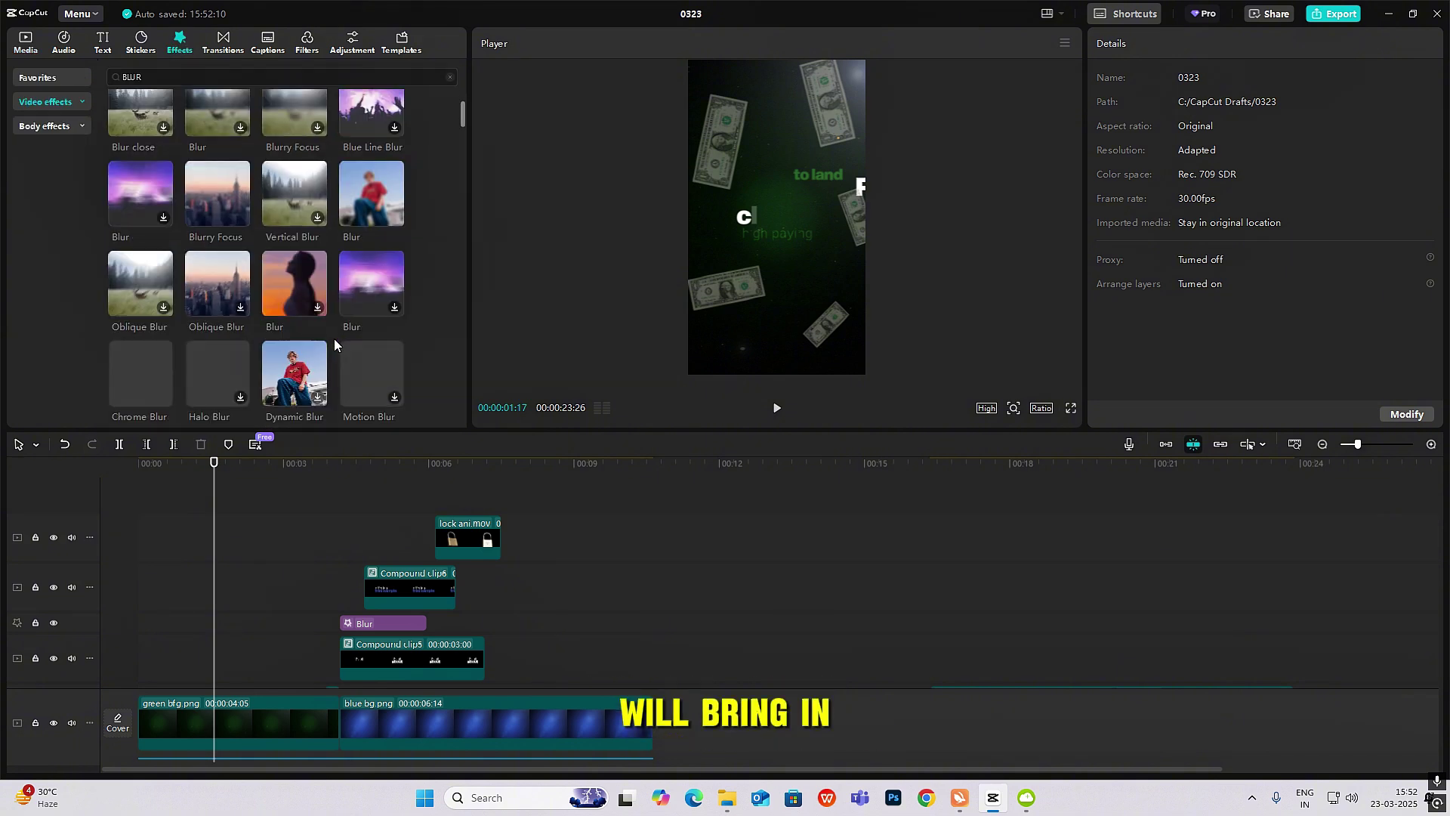
mouse_move(141, 316)
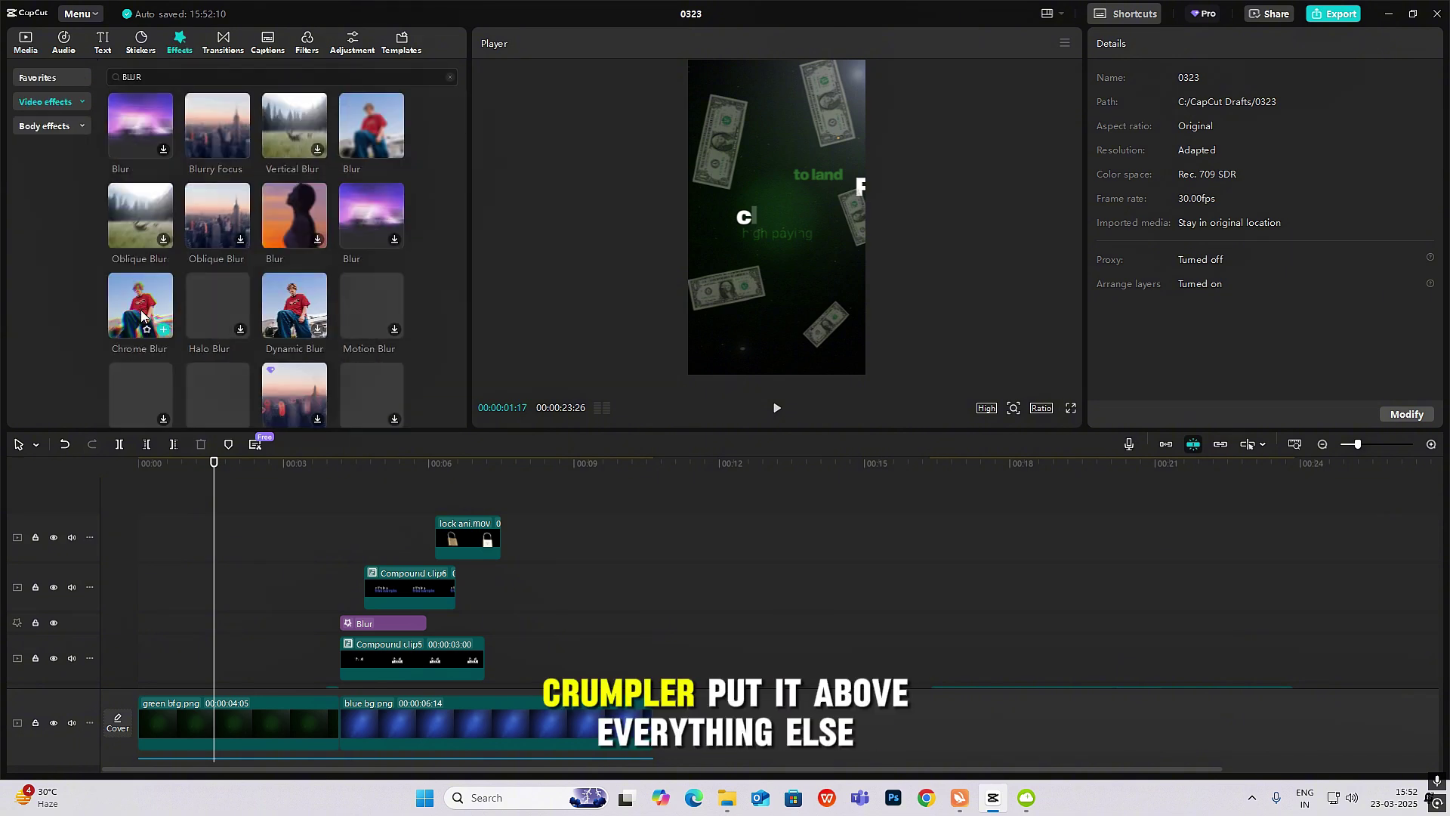
drag(157, 491, 158, 500)
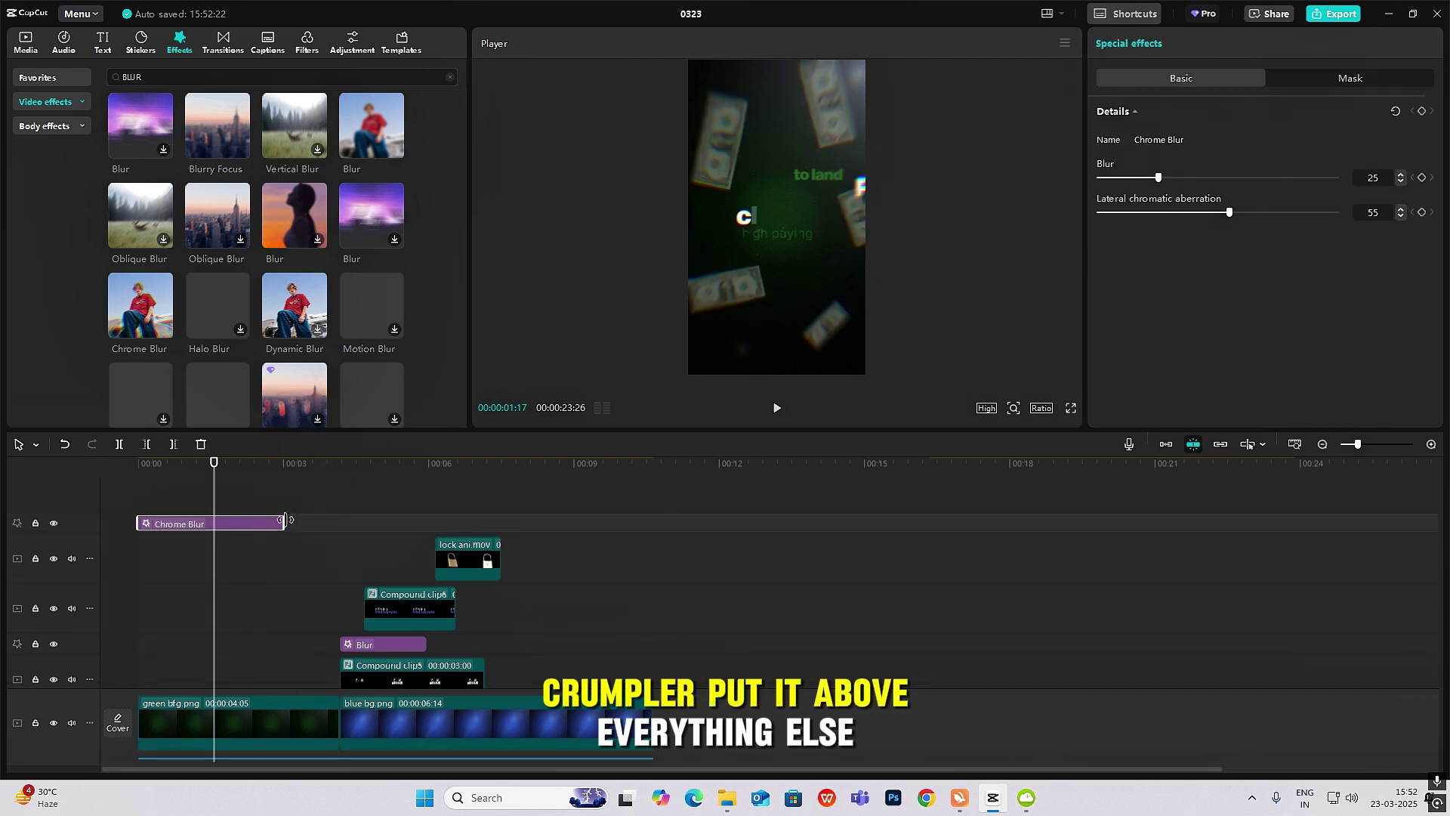
drag(284, 523, 500, 535)
- Reduce the Chrome Blur effect's Blur to 9 and check the look on the money and Prospecting Hack scenes
drag(179, 512, 282, 514)
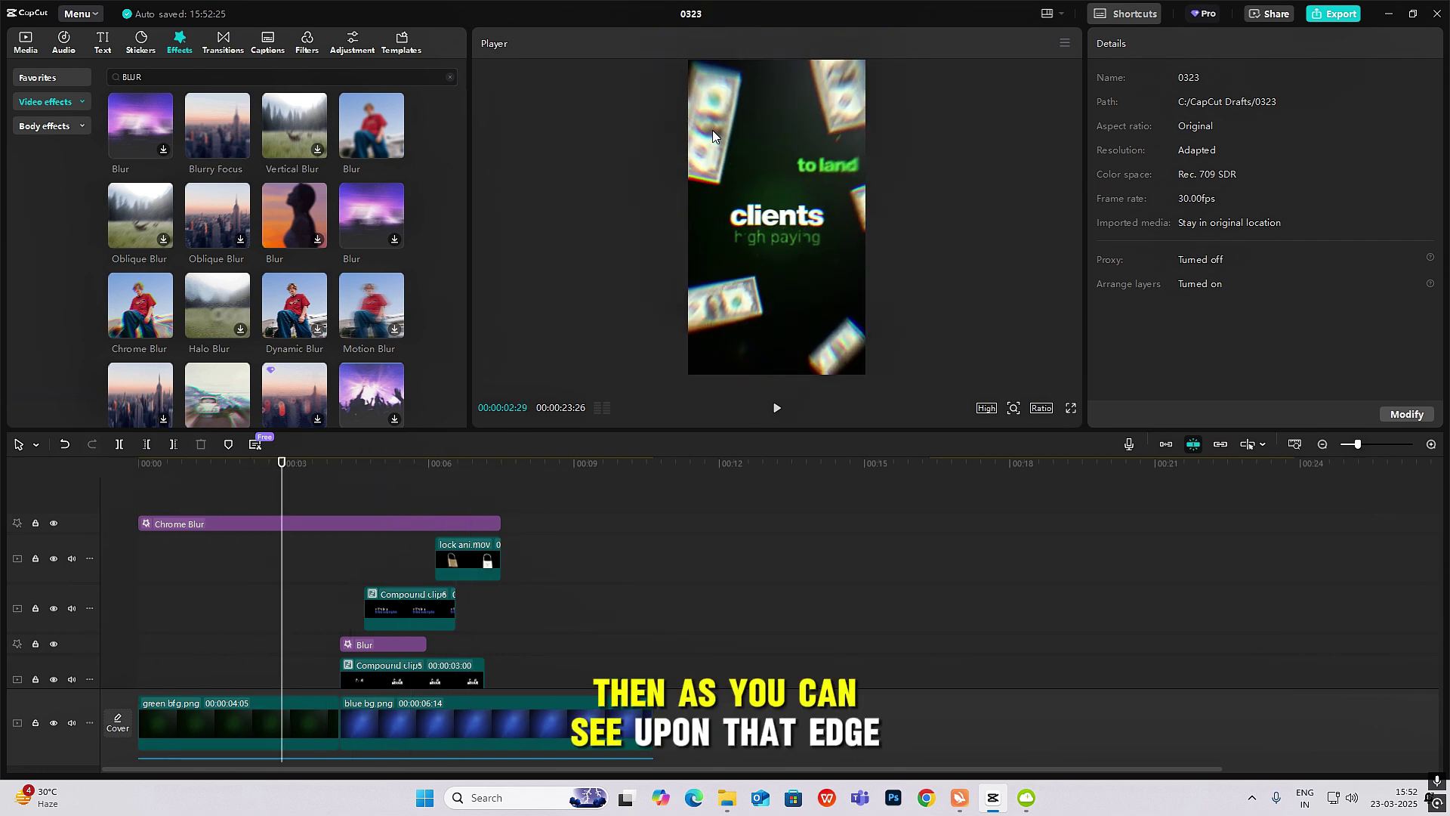
click(339, 521)
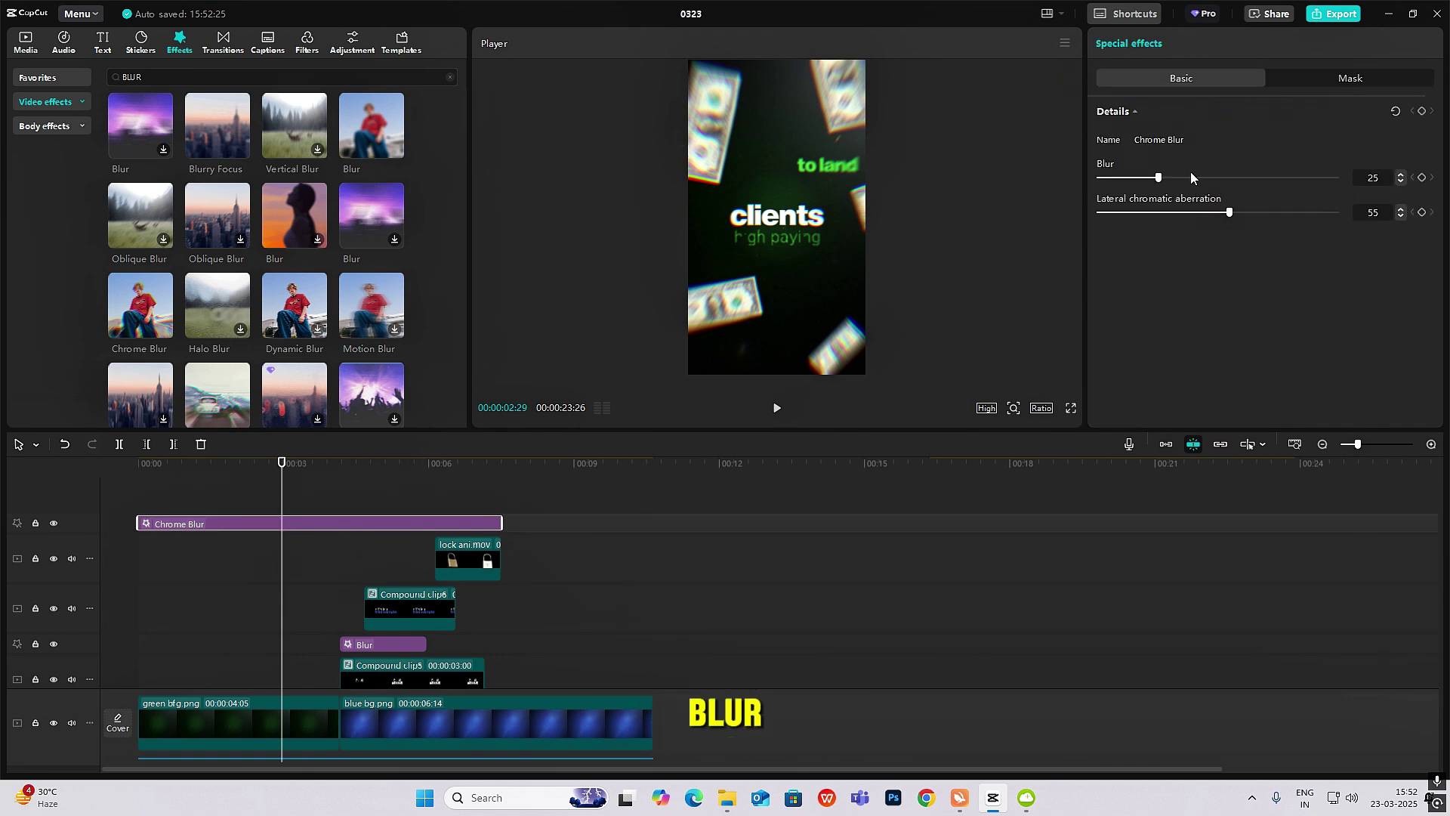
drag(1144, 181, 1132, 184)
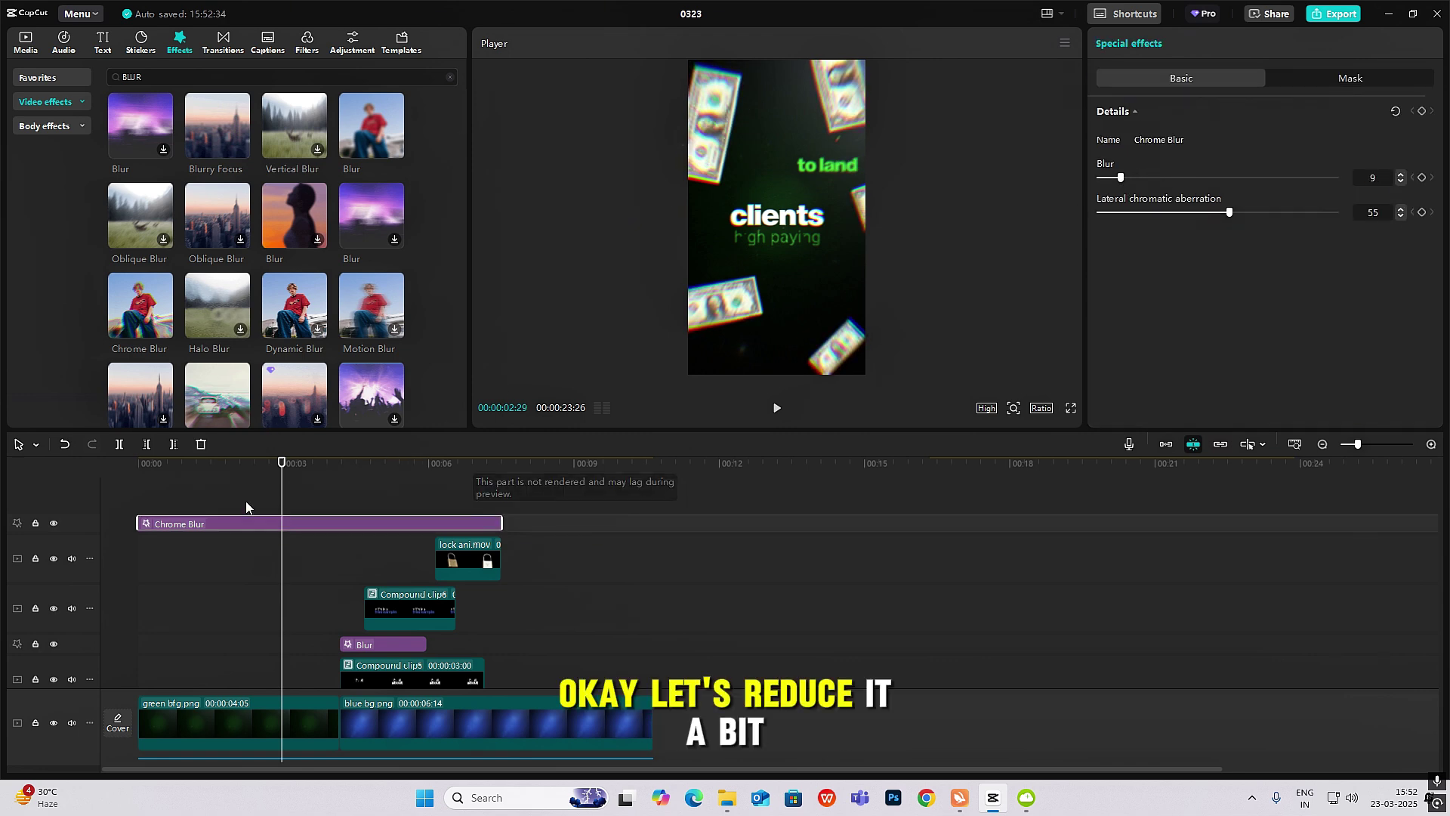
click(101, 499)
scroll(257, 257, down, 3)
click(397, 499)
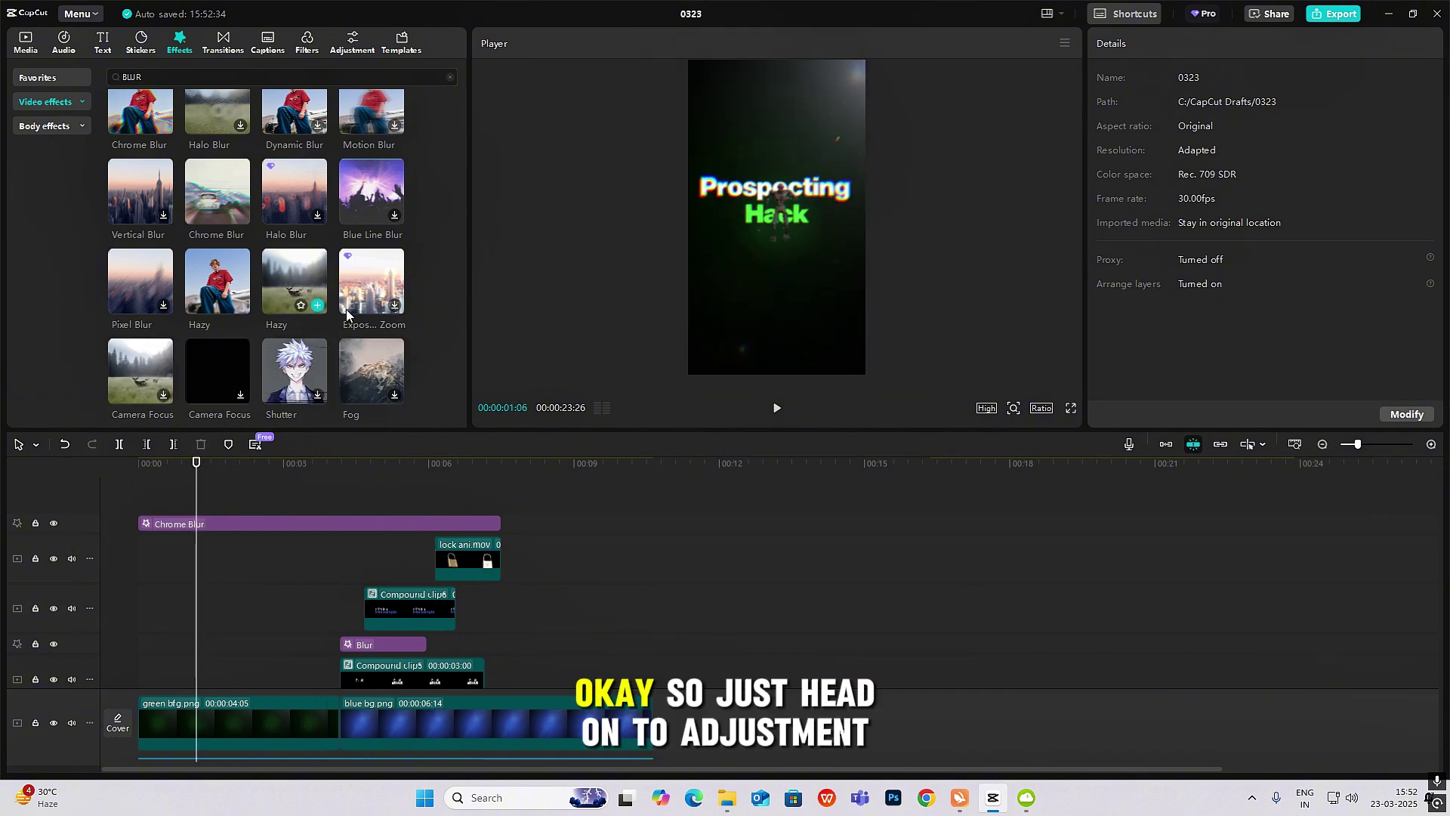
- Add a custom adjustment layer above the Chrome Blur effect and extend it to the lock clip's end
click(350, 45)
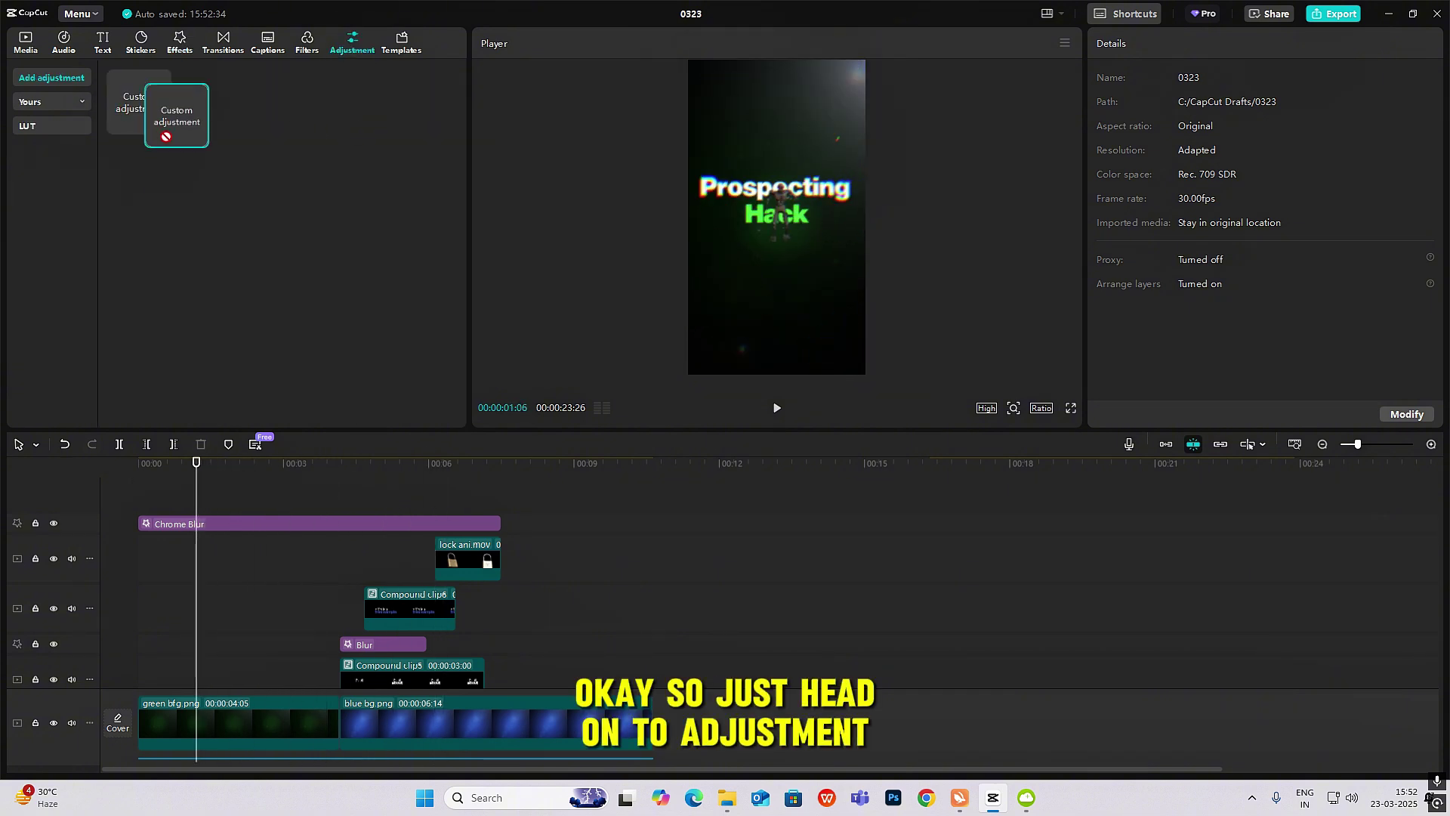
drag(165, 137, 138, 484)
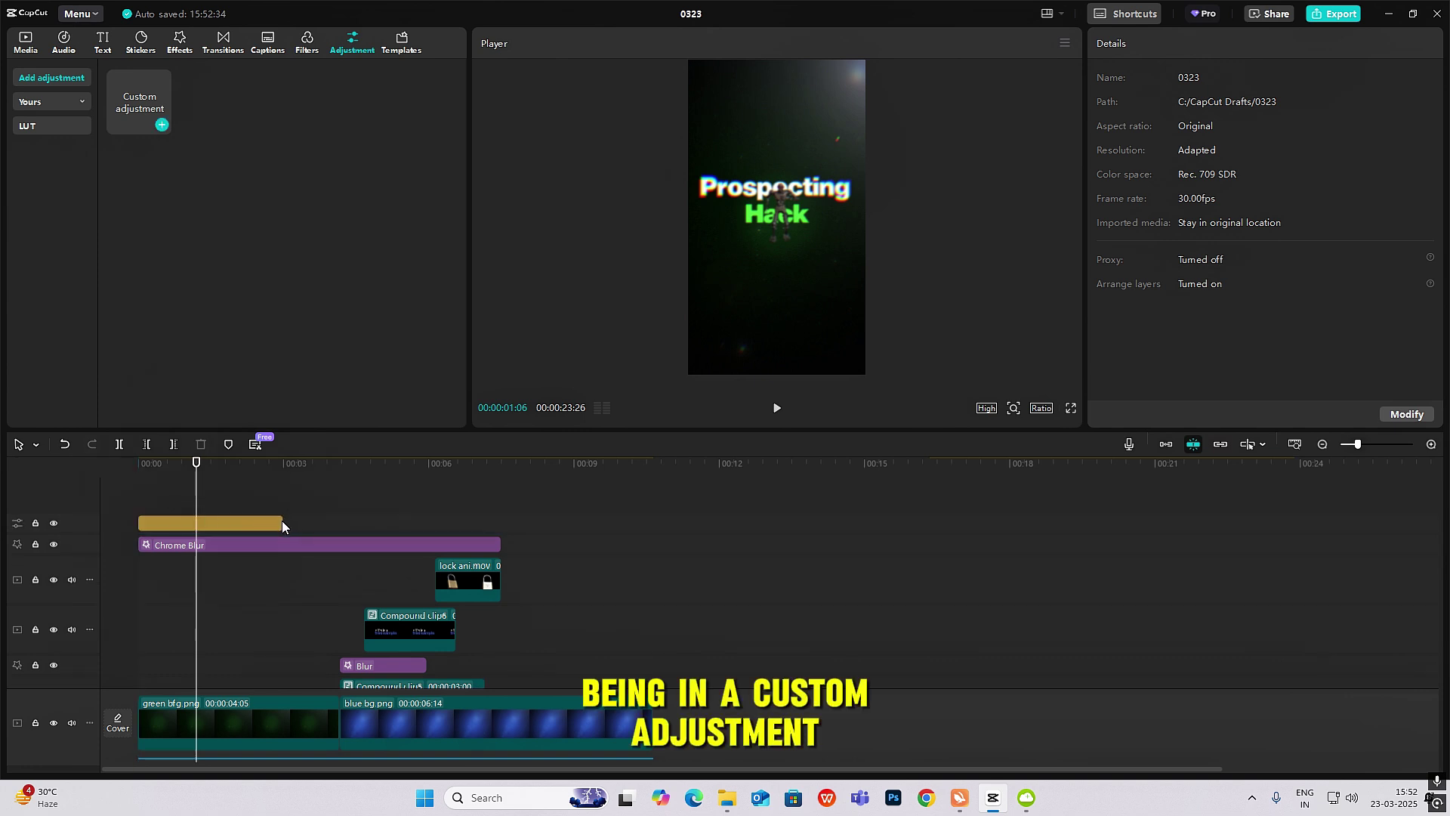
drag(283, 521, 502, 522)
- Set the adjustment layer's Vignette to 15 and replay the reel from the start
scroll(1195, 376, down, 3)
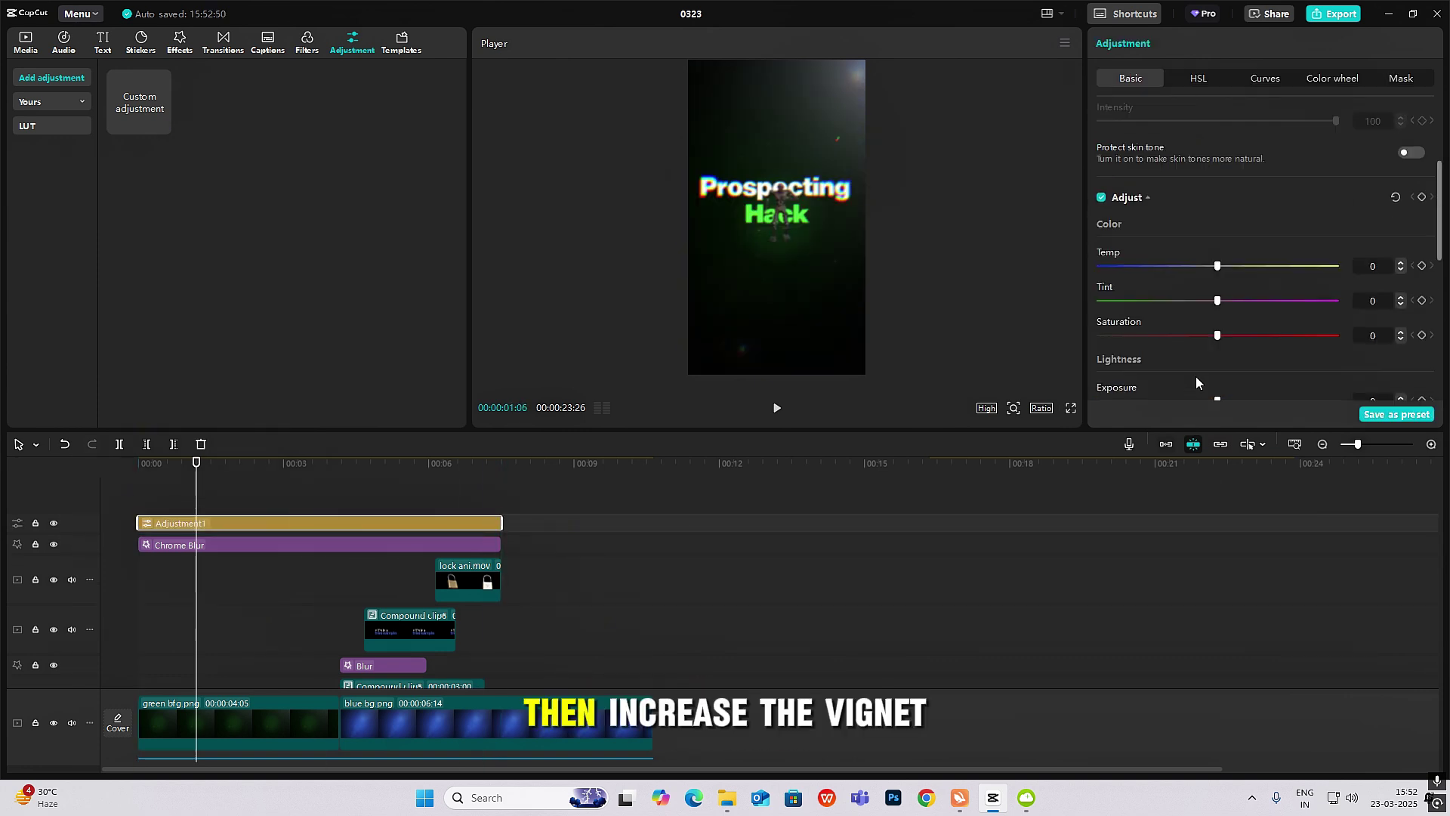
scroll(1195, 376, down, 5)
drag(1238, 396, 1249, 398)
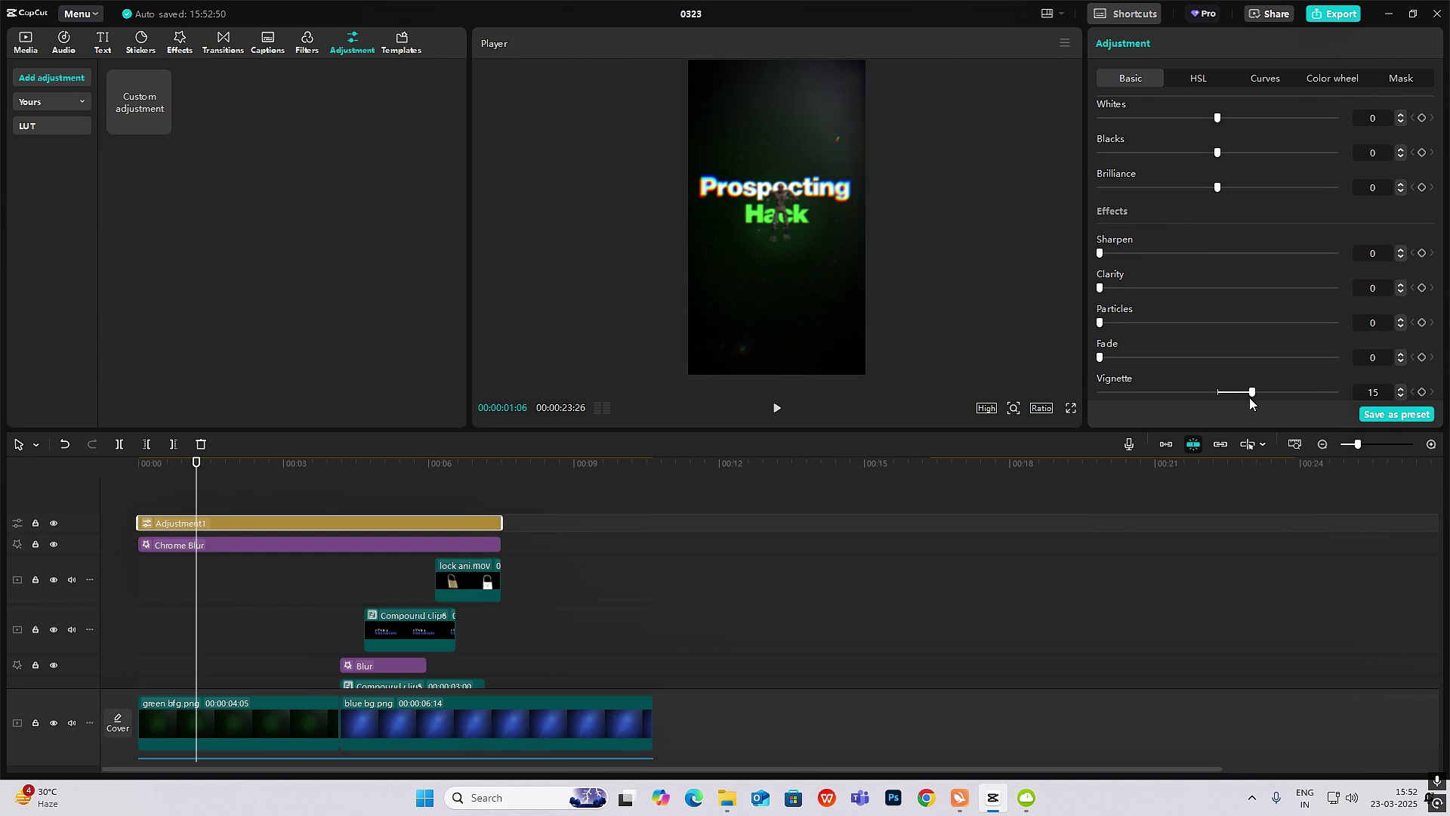
key(Home)
key(space)
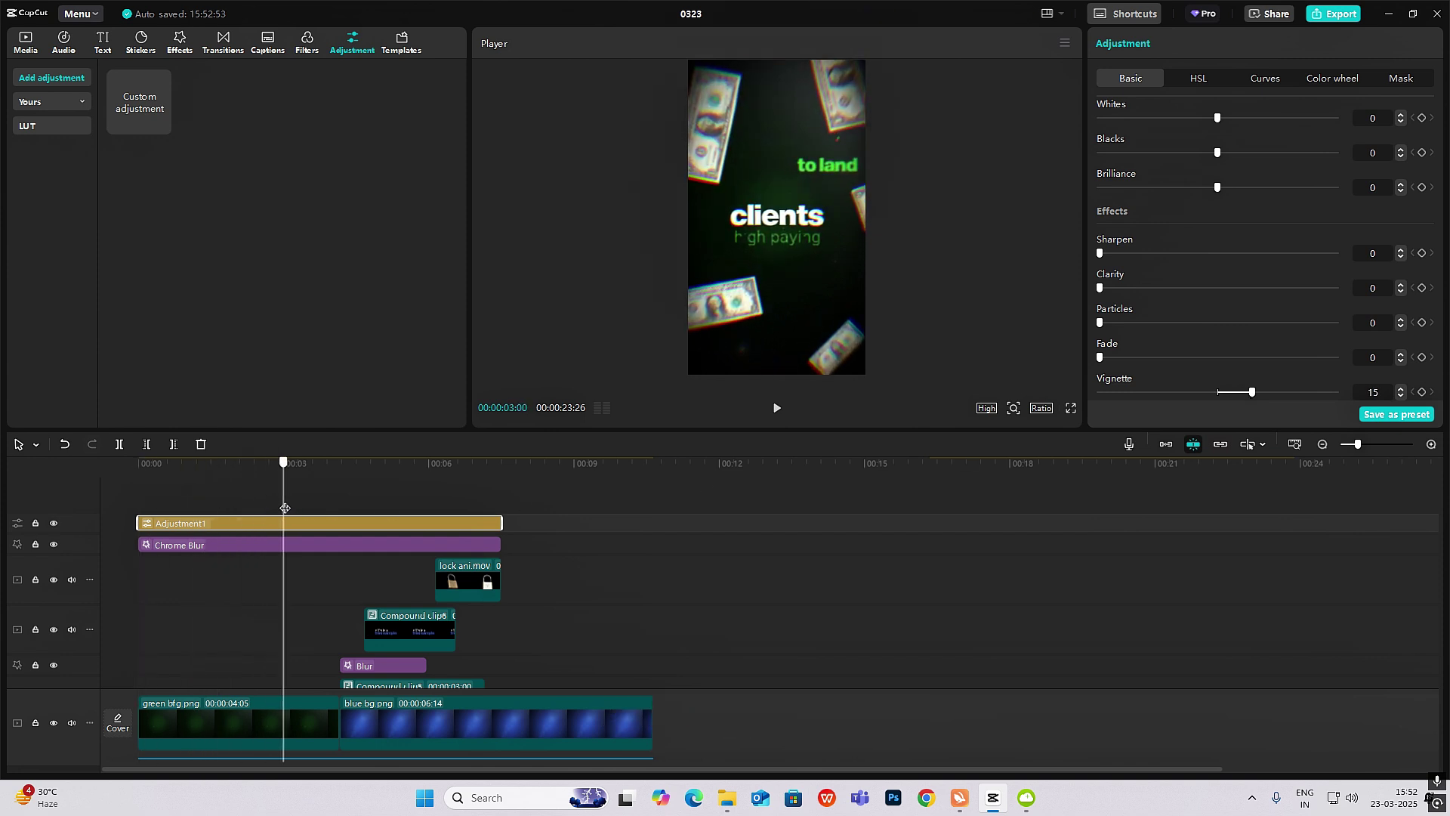